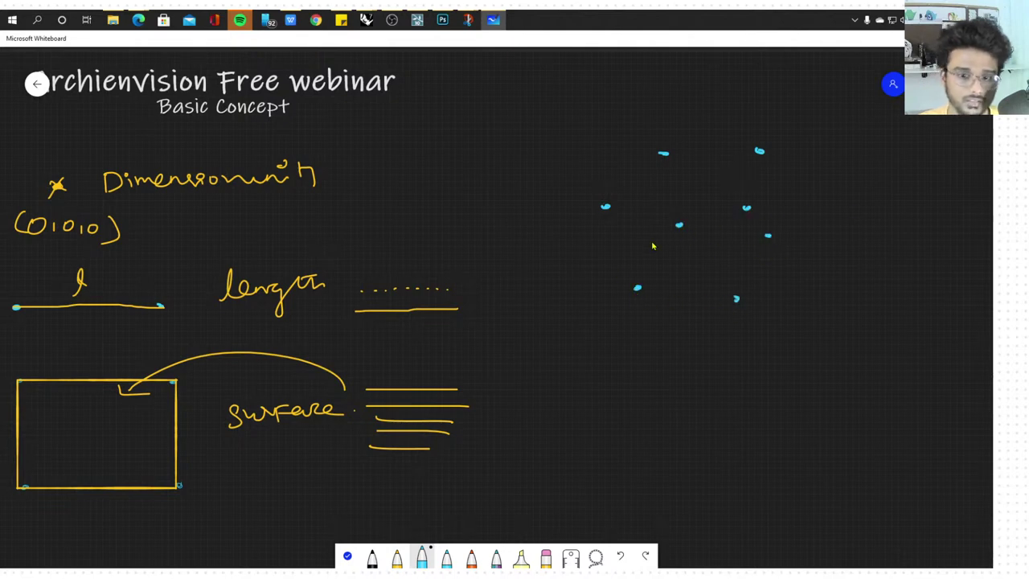
Connect the eight cyan points with yellow pen strokes to form a wireframe cube
{"action": "left_click", "coordinate": [397, 557]}
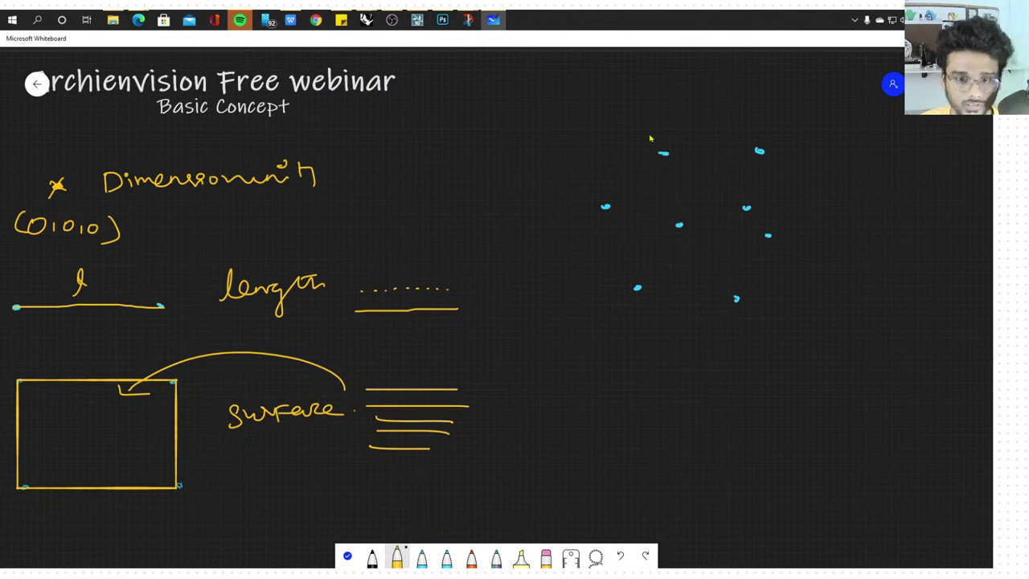
{"action": "mouse_move", "coordinate": [663, 153]}
{"action": "left_mouse_down"}
{"action": "mouse_move", "coordinate": [603, 210]}
{"action": "mouse_move", "coordinate": [744, 209]}
{"action": "left_mouse_up"}
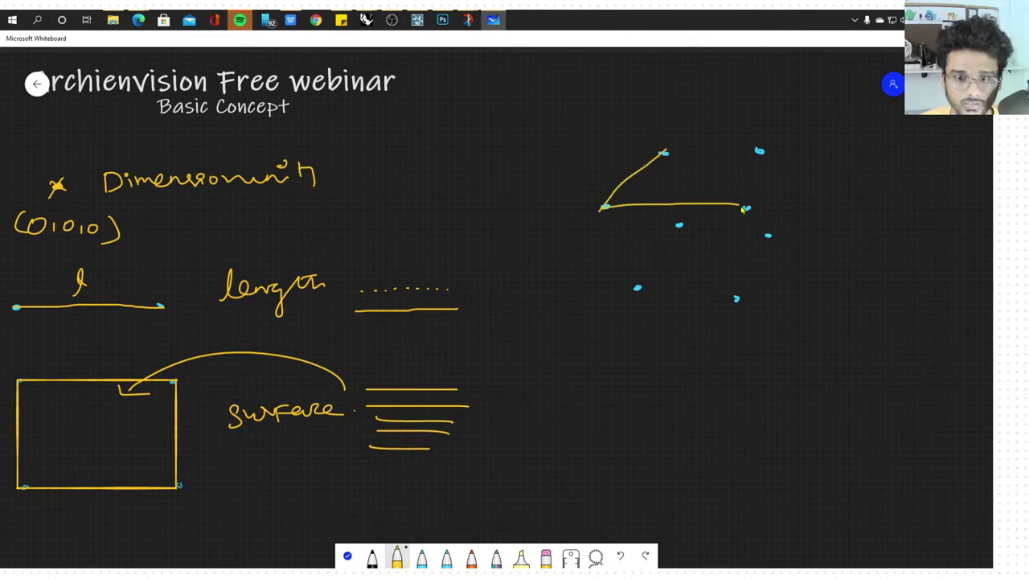
{"action": "mouse_move", "coordinate": [664, 153]}
{"action": "left_mouse_down"}
{"action": "mouse_move", "coordinate": [770, 151]}
{"action": "mouse_move", "coordinate": [775, 221]}
{"action": "left_mouse_up"}
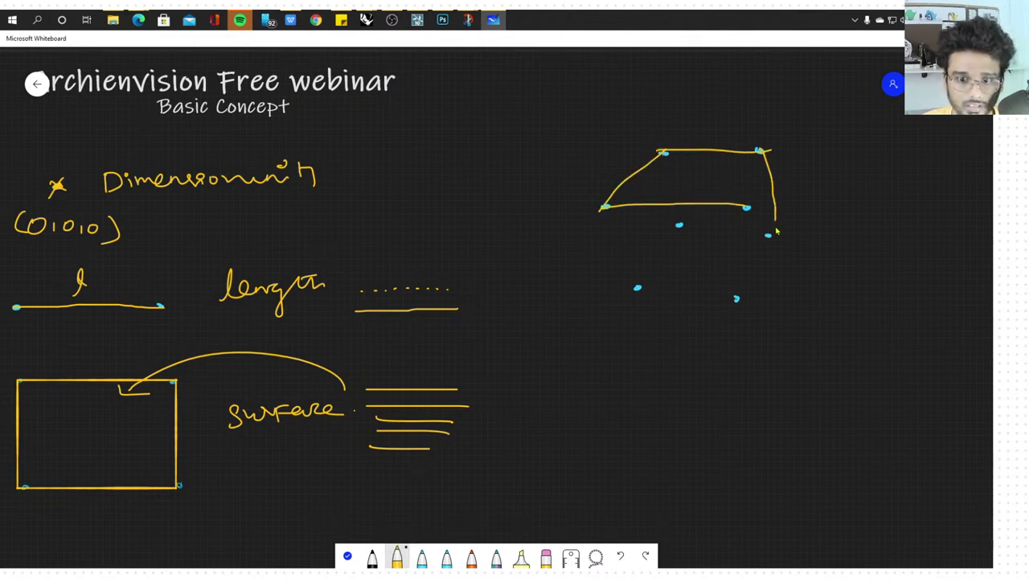
{"action": "left_click_drag", "start_coordinate": [760, 153], "coordinate": [743, 211]}
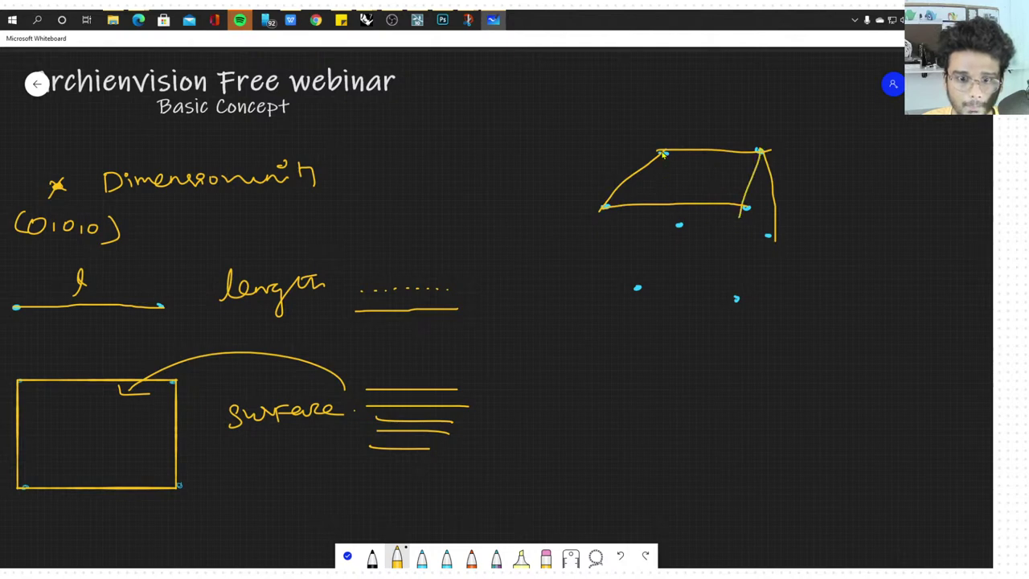
{"action": "mouse_move", "coordinate": [663, 154]}
{"action": "left_mouse_down"}
{"action": "mouse_move", "coordinate": [679, 225]}
{"action": "mouse_move", "coordinate": [759, 240]}
{"action": "mouse_move", "coordinate": [740, 274]}
{"action": "left_mouse_up"}
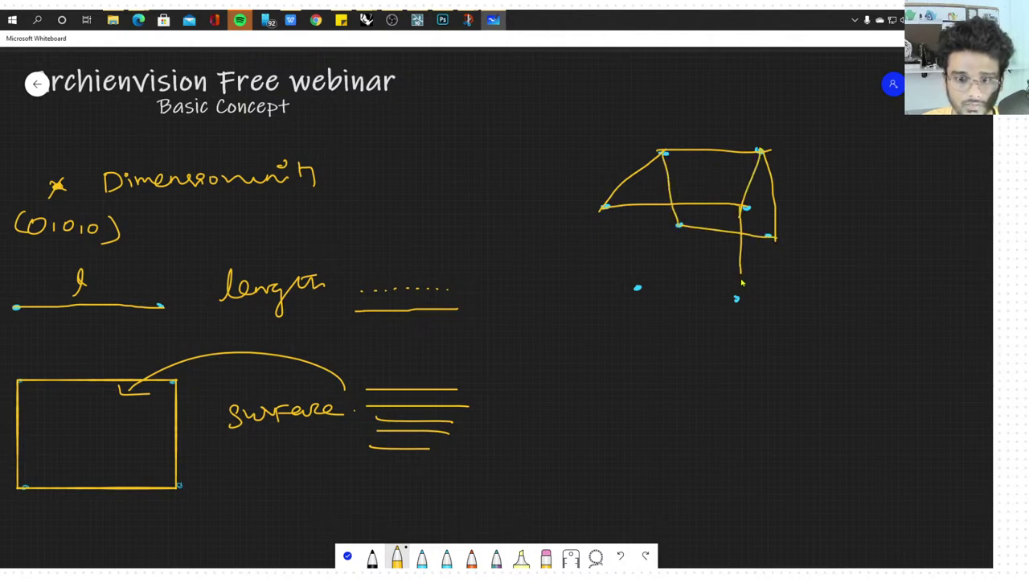
{"action": "left_click_drag", "start_coordinate": [773, 238], "coordinate": [733, 304]}
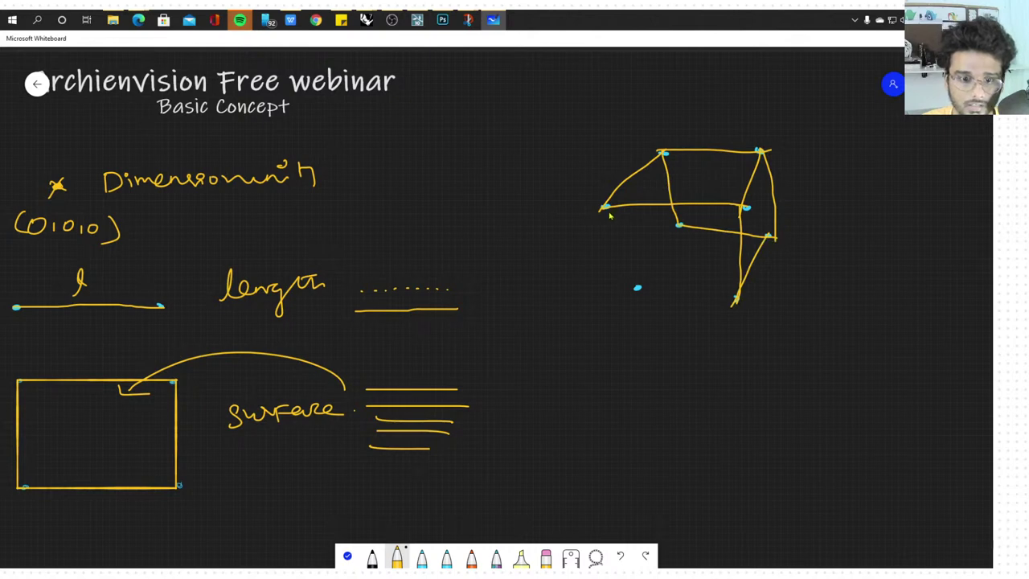
{"action": "left_click_drag", "start_coordinate": [604, 209], "coordinate": [638, 290]}
{"action": "mouse_move", "coordinate": [679, 227]}
{"action": "left_mouse_down"}
{"action": "mouse_move", "coordinate": [644, 278]}
{"action": "mouse_move", "coordinate": [735, 300]}
{"action": "left_mouse_up"}
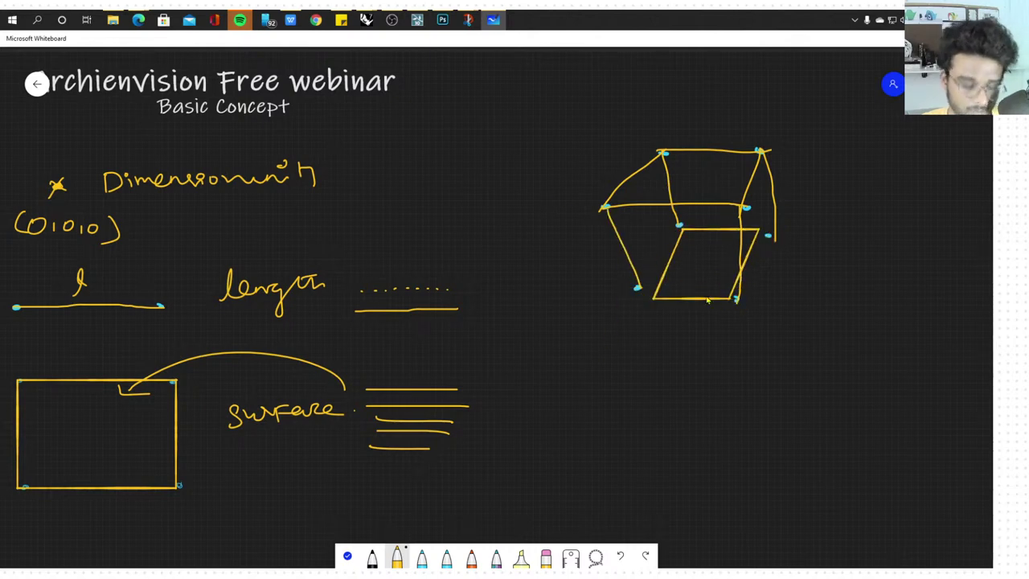
{"action": "key", "text": "ctrl+z"}
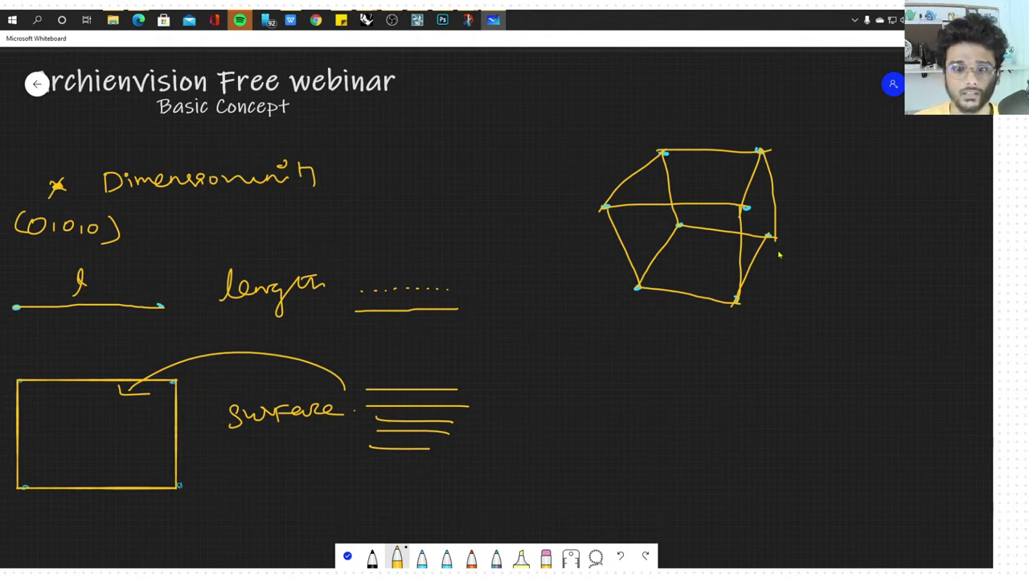
Write a boxed "3D cube" label beside the wireframe cube and "8 point" near its upper corner
{"action": "mouse_move", "coordinate": [789, 265]}
{"action": "left_mouse_down"}
{"action": "mouse_move", "coordinate": [804, 273]}
{"action": "mouse_move", "coordinate": [793, 286]}
{"action": "left_mouse_up"}
{"action": "left_click_drag", "start_coordinate": [814, 265], "coordinate": [817, 281]}
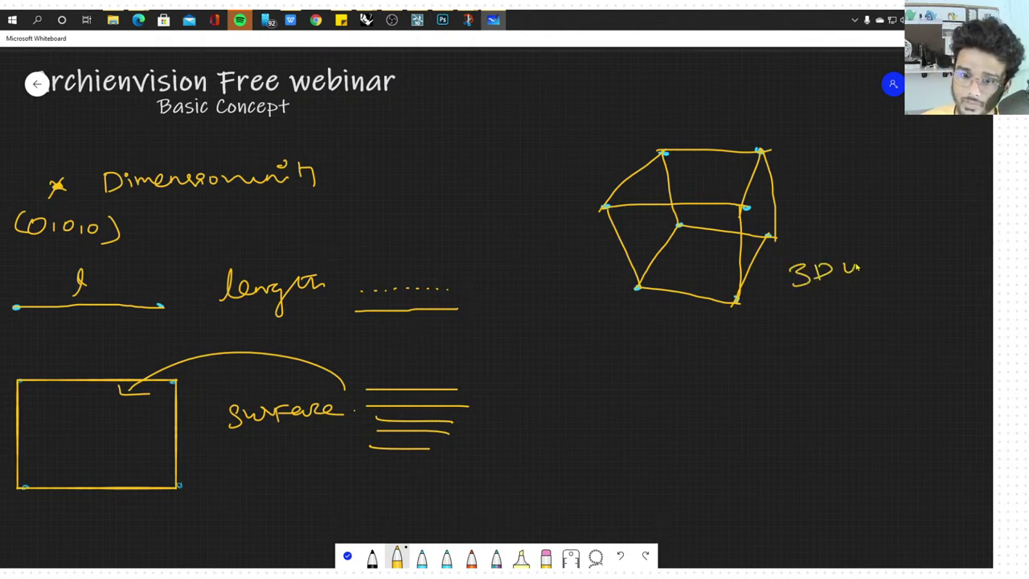
{"action": "left_click_drag", "start_coordinate": [884, 268], "coordinate": [912, 275]}
{"action": "mouse_move", "coordinate": [777, 291]}
{"action": "left_mouse_down"}
{"action": "mouse_move", "coordinate": [922, 269]}
{"action": "mouse_move", "coordinate": [800, 294]}
{"action": "left_mouse_up"}
{"action": "mouse_move", "coordinate": [835, 226]}
{"action": "left_mouse_down"}
{"action": "mouse_move", "coordinate": [850, 223]}
{"action": "mouse_move", "coordinate": [850, 239]}
{"action": "left_mouse_up"}
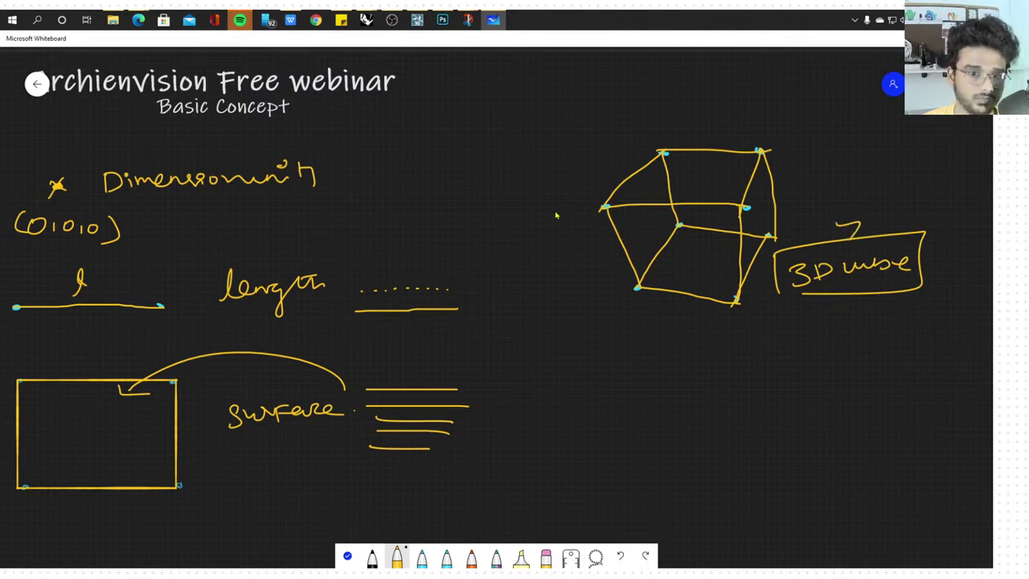
{"action": "mouse_move", "coordinate": [539, 167]}
{"action": "left_mouse_down"}
{"action": "mouse_move", "coordinate": [529, 185]}
{"action": "mouse_move", "coordinate": [602, 168]}
{"action": "left_mouse_up"}
{"action": "left_click_drag", "start_coordinate": [604, 149], "coordinate": [607, 162]}
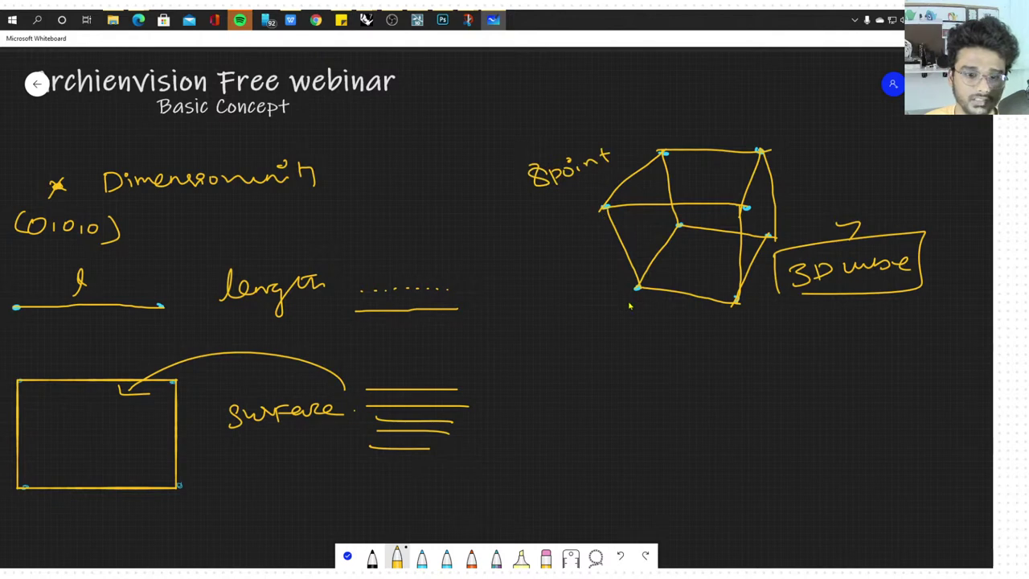
Sketch a narrow upright rectangle with inner strokes in the empty area below the cube
{"action": "mouse_move", "coordinate": [610, 402]}
{"action": "left_mouse_down"}
{"action": "mouse_move", "coordinate": [646, 442]}
{"action": "mouse_move", "coordinate": [611, 460]}
{"action": "mouse_move", "coordinate": [614, 452]}
{"action": "left_mouse_up"}
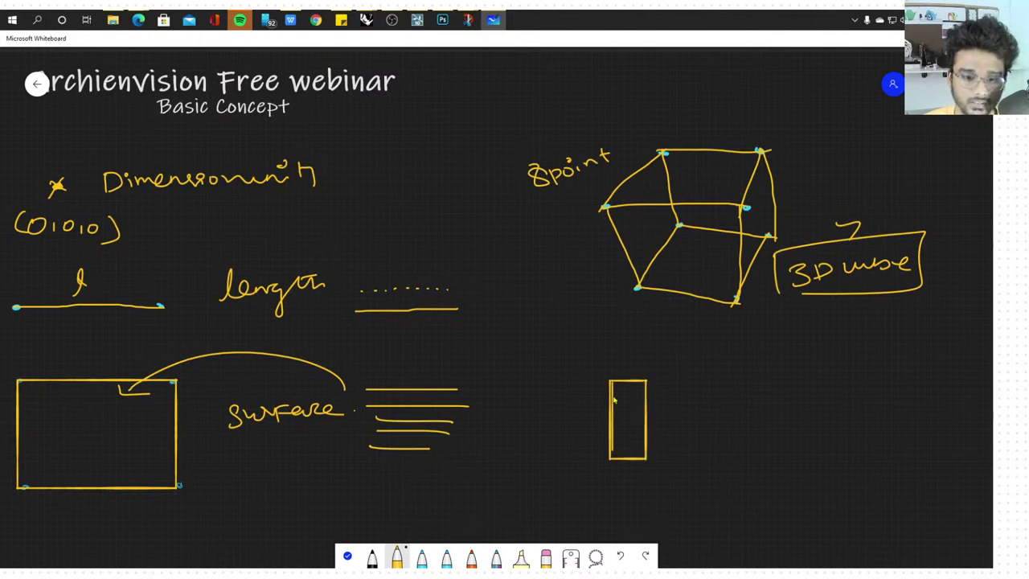
{"action": "left_click_drag", "start_coordinate": [629, 386], "coordinate": [612, 438]}
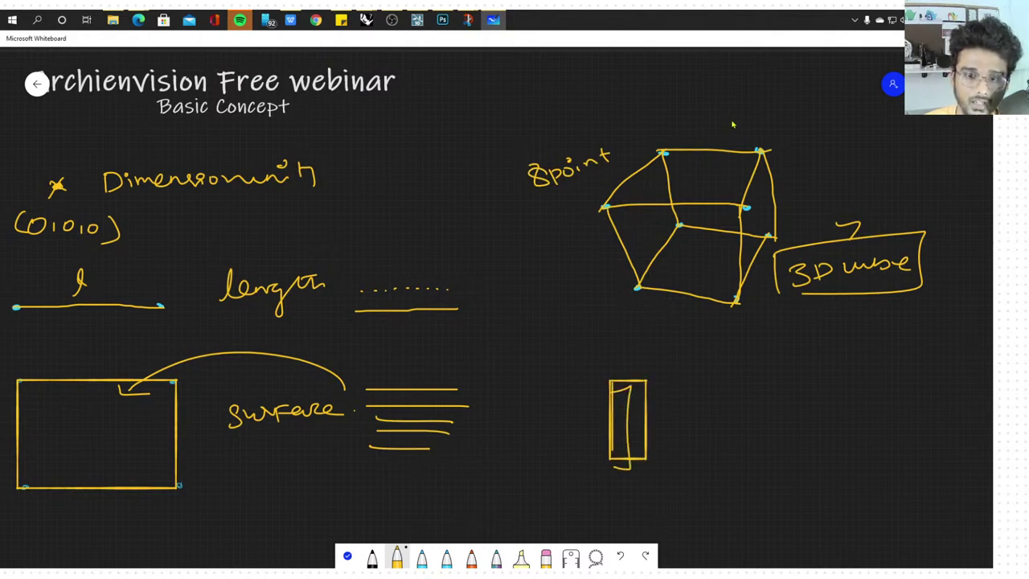
Write "3D" above the cube and the formula "l×b×h" beside it, framed with pen strokes
{"action": "mouse_move", "coordinate": [727, 113]}
{"action": "left_mouse_down"}
{"action": "mouse_move", "coordinate": [728, 126]}
{"action": "mouse_move", "coordinate": [748, 123]}
{"action": "left_mouse_up"}
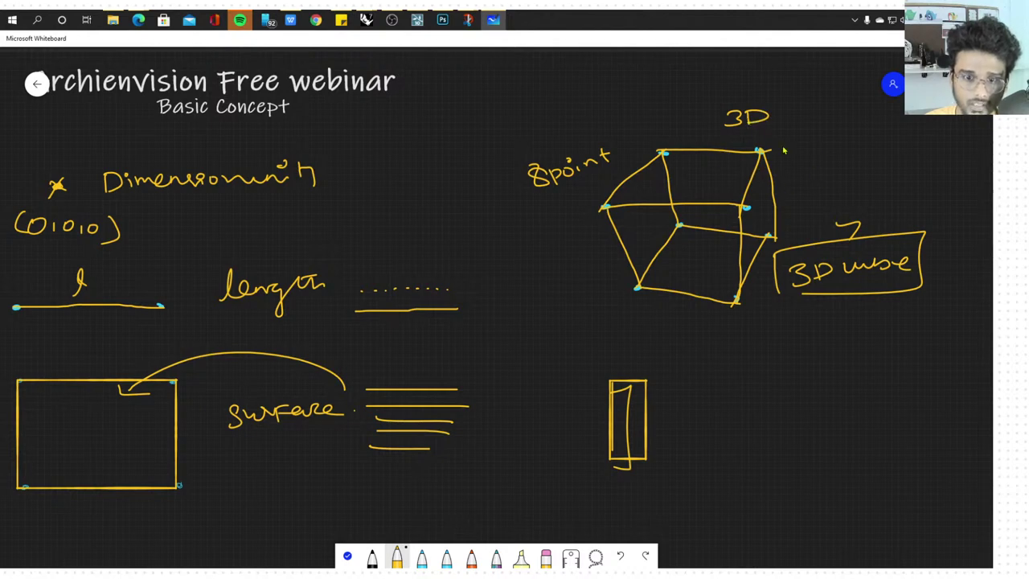
{"action": "left_click_drag", "start_coordinate": [844, 138], "coordinate": [836, 171]}
{"action": "mouse_move", "coordinate": [858, 143]}
{"action": "left_mouse_down"}
{"action": "mouse_move", "coordinate": [869, 155]}
{"action": "mouse_move", "coordinate": [856, 154]}
{"action": "left_mouse_up"}
{"action": "left_click_drag", "start_coordinate": [880, 141], "coordinate": [895, 160]}
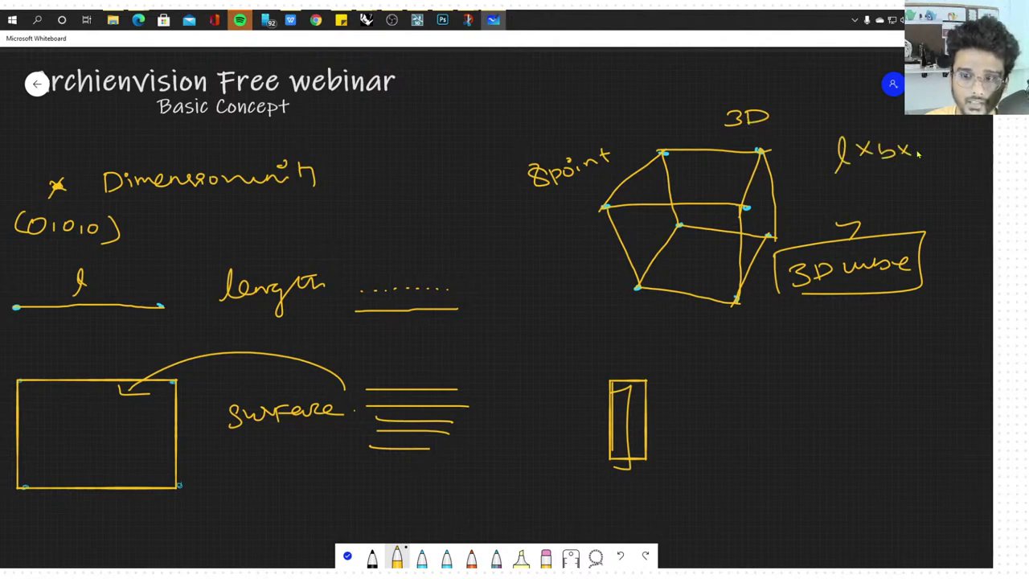
{"action": "left_click_drag", "start_coordinate": [801, 137], "coordinate": [809, 164]}
{"action": "mouse_move", "coordinate": [813, 162]}
{"action": "left_mouse_down"}
{"action": "mouse_move", "coordinate": [900, 122]}
{"action": "mouse_move", "coordinate": [855, 177]}
{"action": "left_mouse_up"}
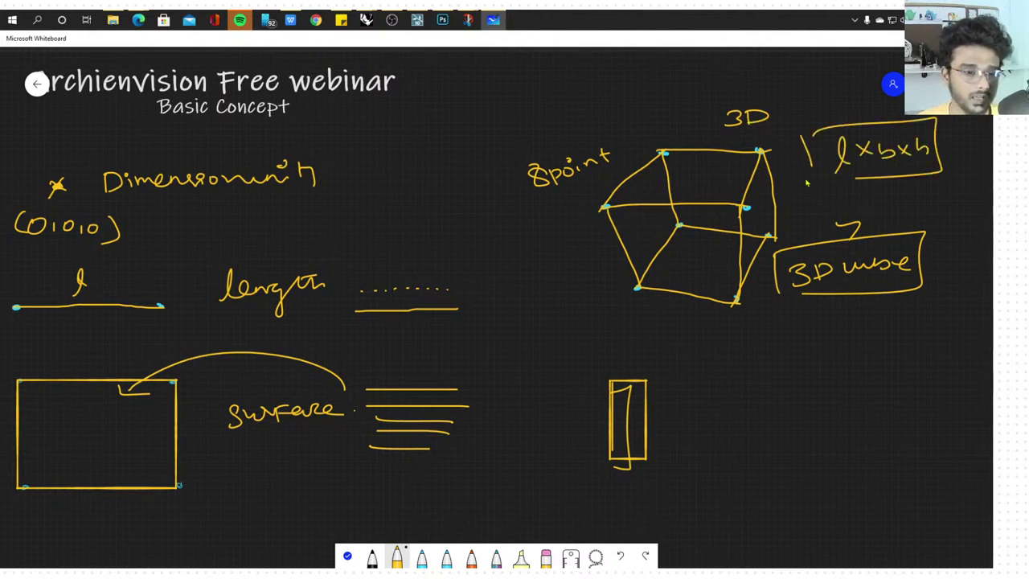
Delete the narrow upright rectangle and its inner strokes below the cube
{"action": "left_click", "coordinate": [347, 555]}
{"action": "left_click_drag", "start_coordinate": [734, 439], "coordinate": [572, 434]}
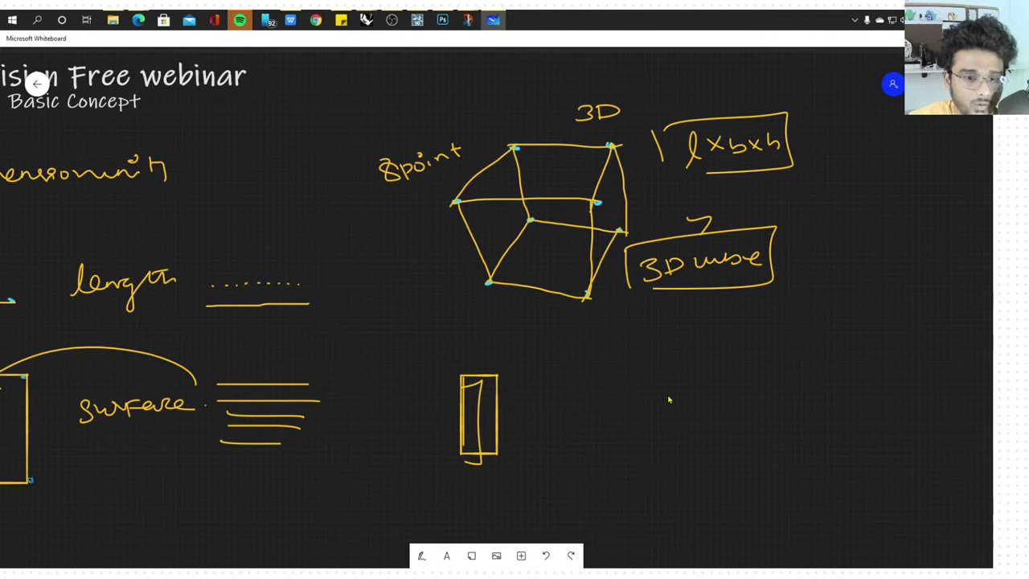
{"action": "left_click_drag", "start_coordinate": [668, 400], "coordinate": [597, 395]}
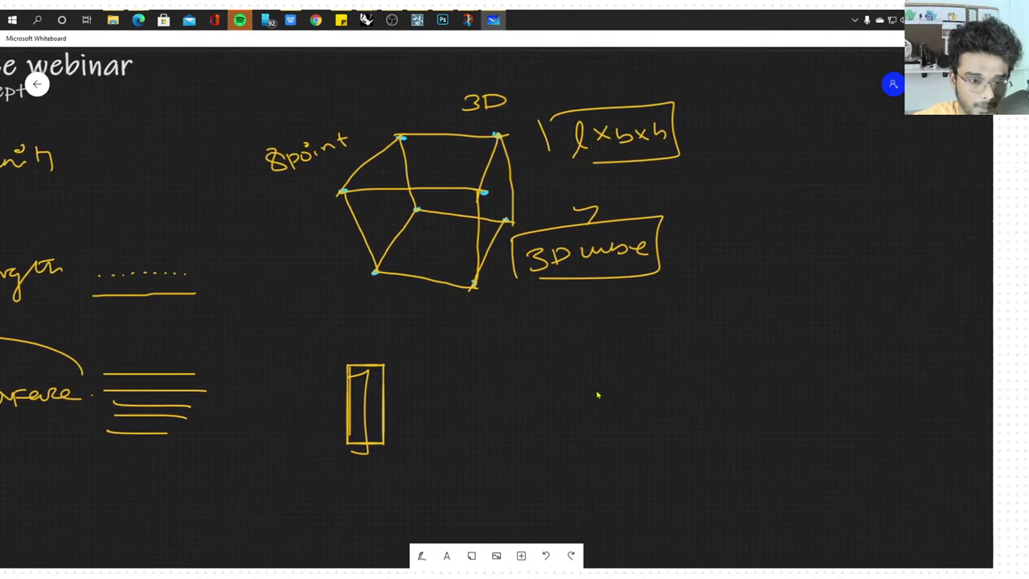
{"action": "left_click", "coordinate": [366, 374]}
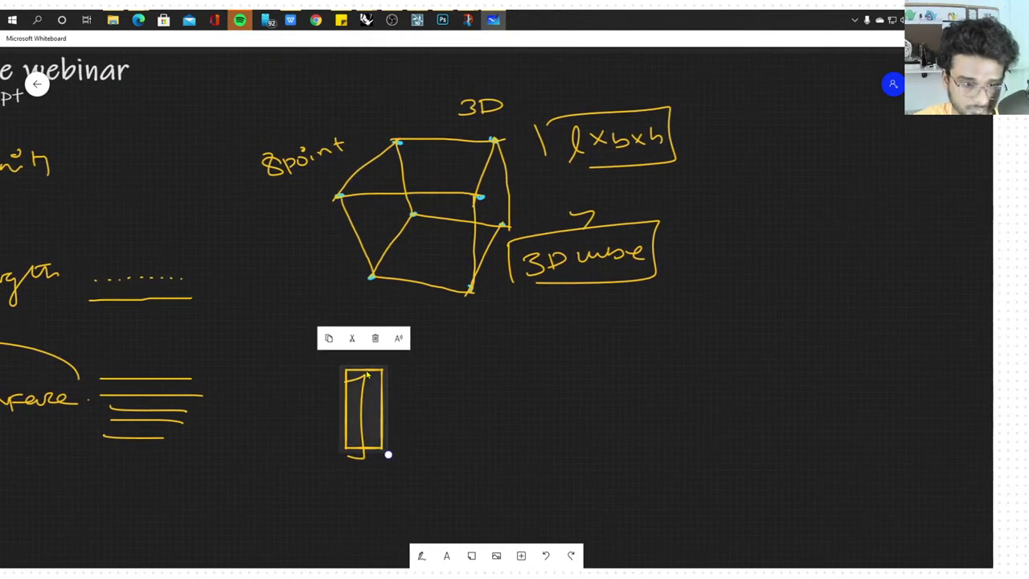
{"action": "key", "text": "Delete"}
{"action": "left_click", "coordinate": [359, 393]}
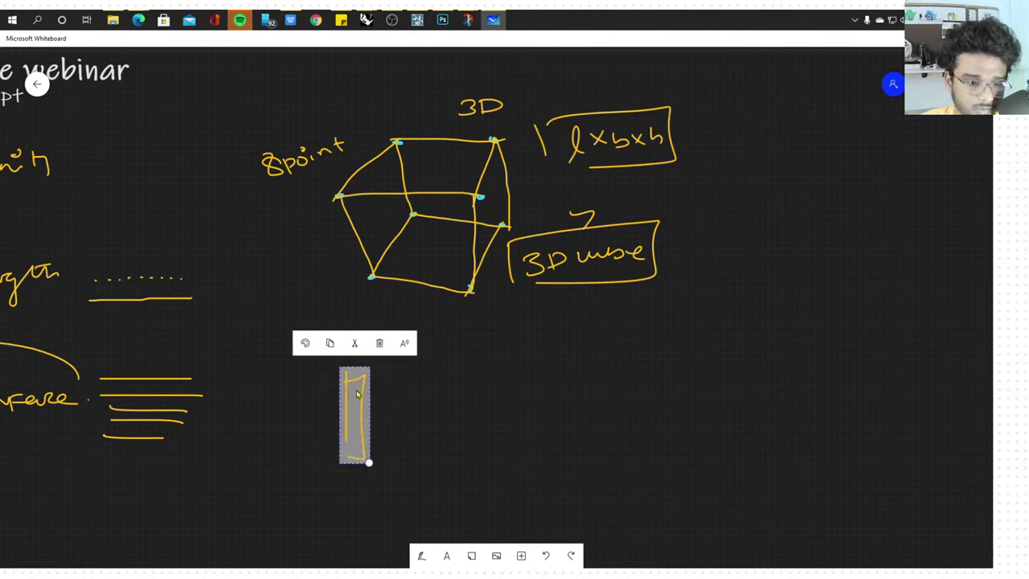
{"action": "key", "text": "Delete"}
Draw a tapered cylinder below the cube from two yellow ellipses joined by side lines
{"action": "left_click", "coordinate": [421, 556]}
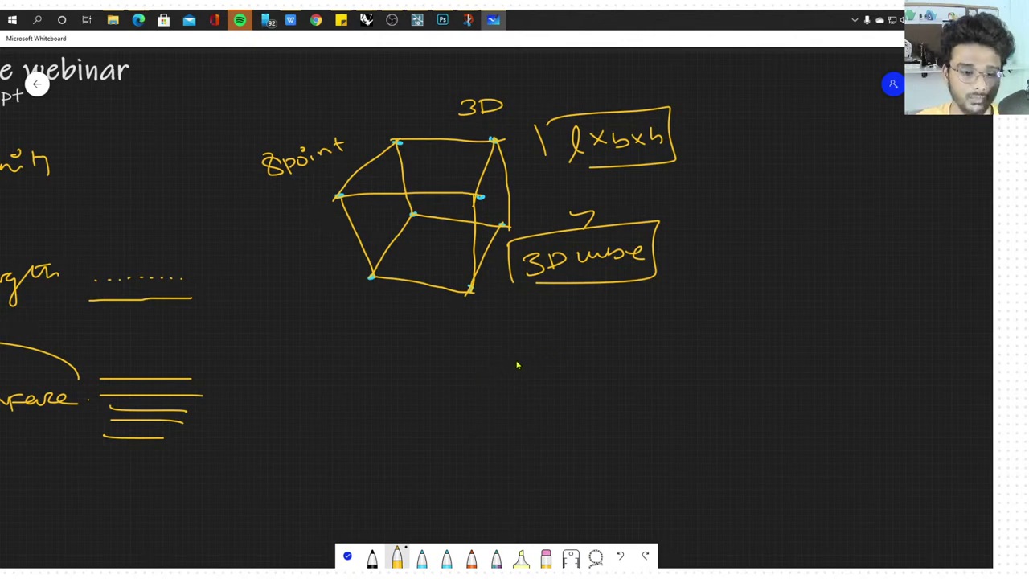
{"action": "mouse_move", "coordinate": [456, 441]}
{"action": "left_mouse_down"}
{"action": "mouse_move", "coordinate": [509, 487]}
{"action": "mouse_move", "coordinate": [474, 440]}
{"action": "left_mouse_up"}
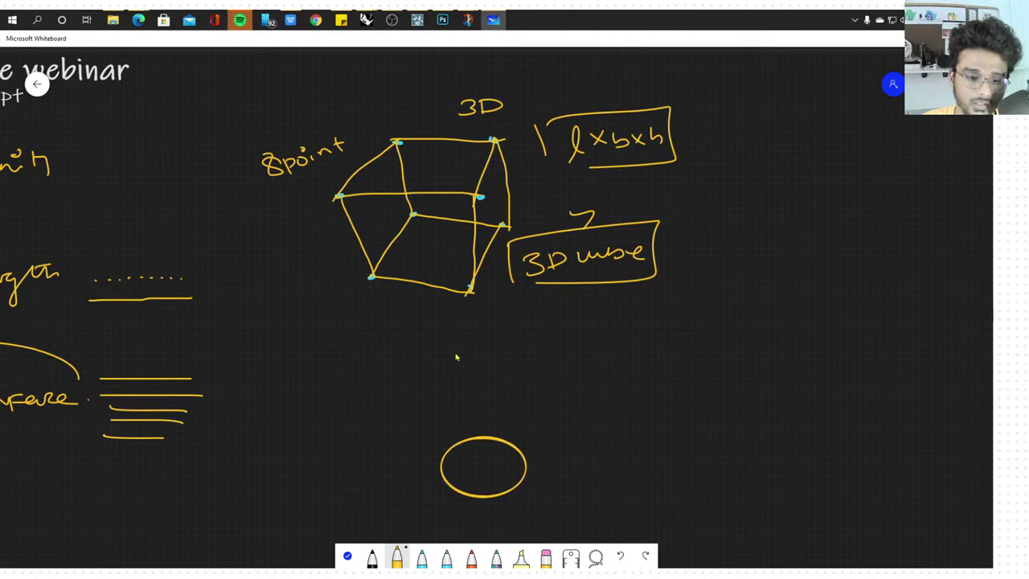
{"action": "mouse_move", "coordinate": [455, 341]}
{"action": "left_mouse_down"}
{"action": "mouse_move", "coordinate": [455, 381]}
{"action": "mouse_move", "coordinate": [455, 340]}
{"action": "mouse_move", "coordinate": [428, 375]}
{"action": "mouse_move", "coordinate": [442, 481]}
{"action": "left_mouse_up"}
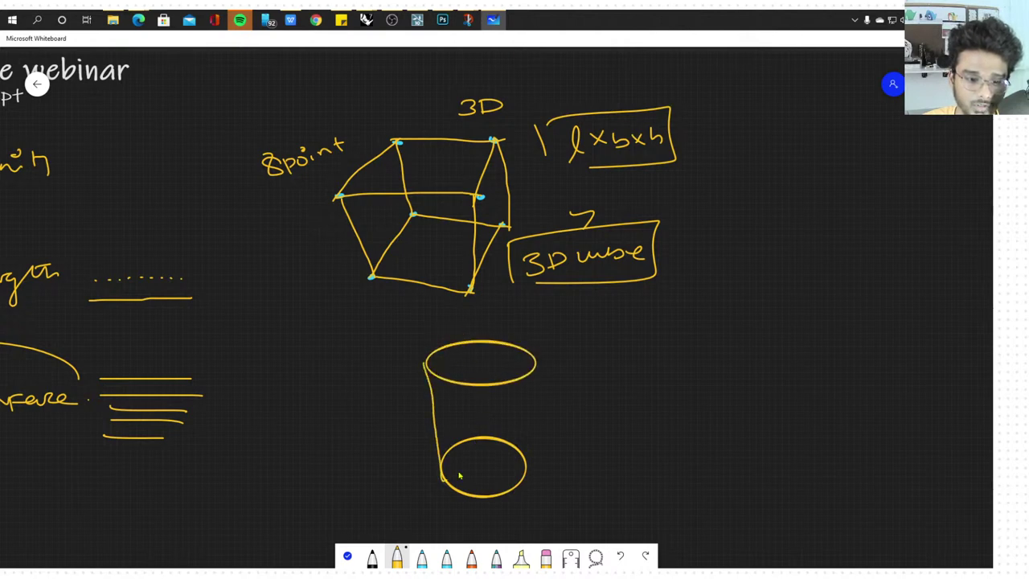
{"action": "left_click_drag", "start_coordinate": [537, 365], "coordinate": [526, 471]}
Draw an arrow from the cylinder's side and label it "Facade Off a Building"
{"action": "mouse_move", "coordinate": [530, 393]}
{"action": "left_mouse_down"}
{"action": "mouse_move", "coordinate": [703, 390]}
{"action": "mouse_move", "coordinate": [735, 379]}
{"action": "mouse_move", "coordinate": [758, 388]}
{"action": "left_mouse_up"}
{"action": "mouse_move", "coordinate": [596, 432]}
{"action": "left_mouse_down"}
{"action": "mouse_move", "coordinate": [677, 447]}
{"action": "mouse_move", "coordinate": [701, 440]}
{"action": "left_mouse_up"}
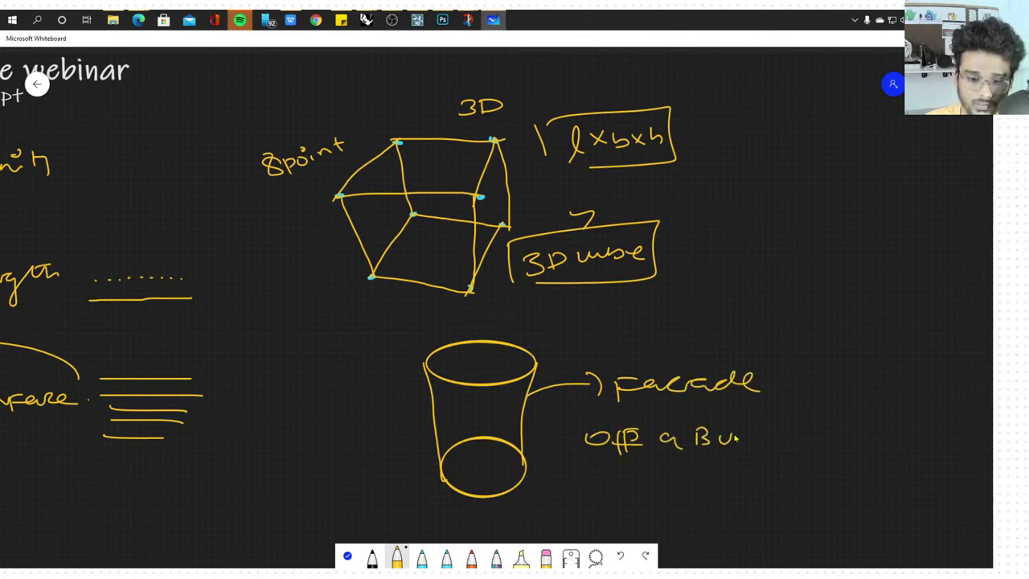
{"action": "left_click_drag", "start_coordinate": [753, 417], "coordinate": [757, 443]}
{"action": "mouse_move", "coordinate": [765, 434]}
{"action": "left_mouse_down"}
{"action": "mouse_move", "coordinate": [804, 434]}
{"action": "mouse_move", "coordinate": [813, 460]}
{"action": "left_mouse_up"}
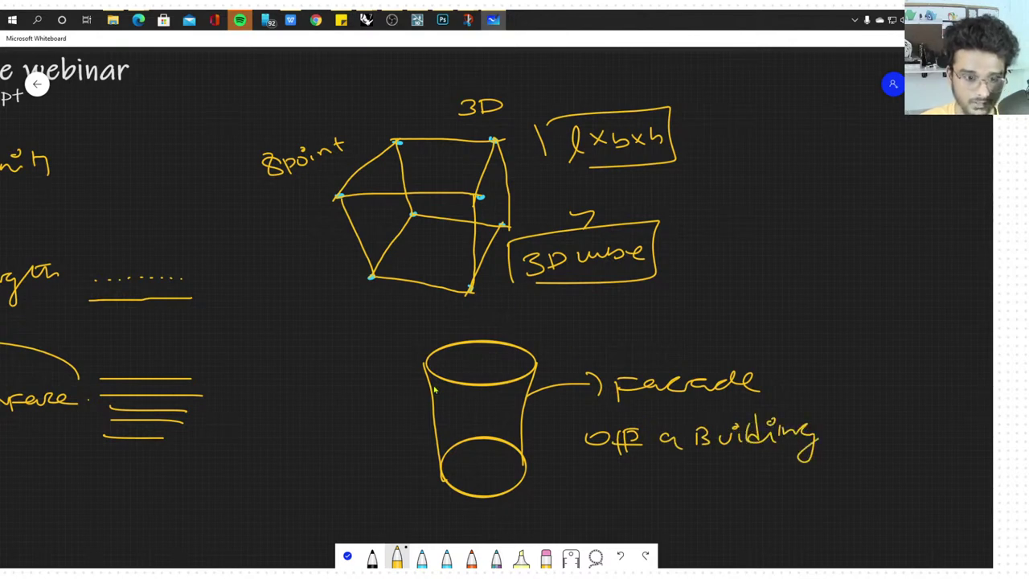
Add wavy strokes along the cylinder's sides and a short line across its face
{"action": "mouse_move", "coordinate": [419, 391]}
{"action": "left_mouse_down"}
{"action": "mouse_move", "coordinate": [438, 474]}
{"action": "mouse_move", "coordinate": [446, 469]}
{"action": "left_mouse_up"}
{"action": "left_click_drag", "start_coordinate": [443, 431], "coordinate": [492, 419]}
{"action": "left_click_drag", "start_coordinate": [511, 401], "coordinate": [531, 421]}
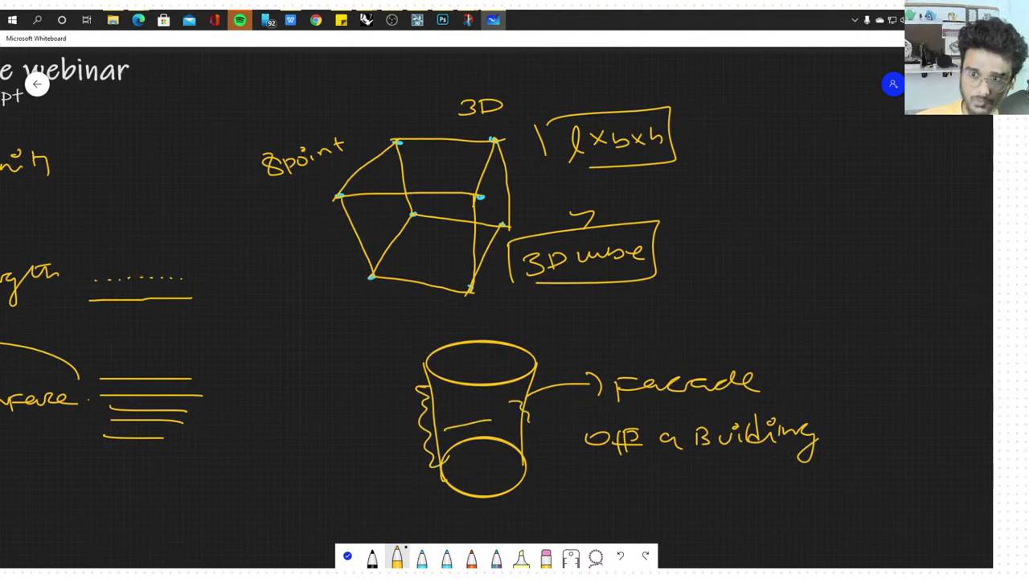
Switch from the whiteboard to the Rhino 7 modelling window
{"action": "key", "text": "alt+Tab"}
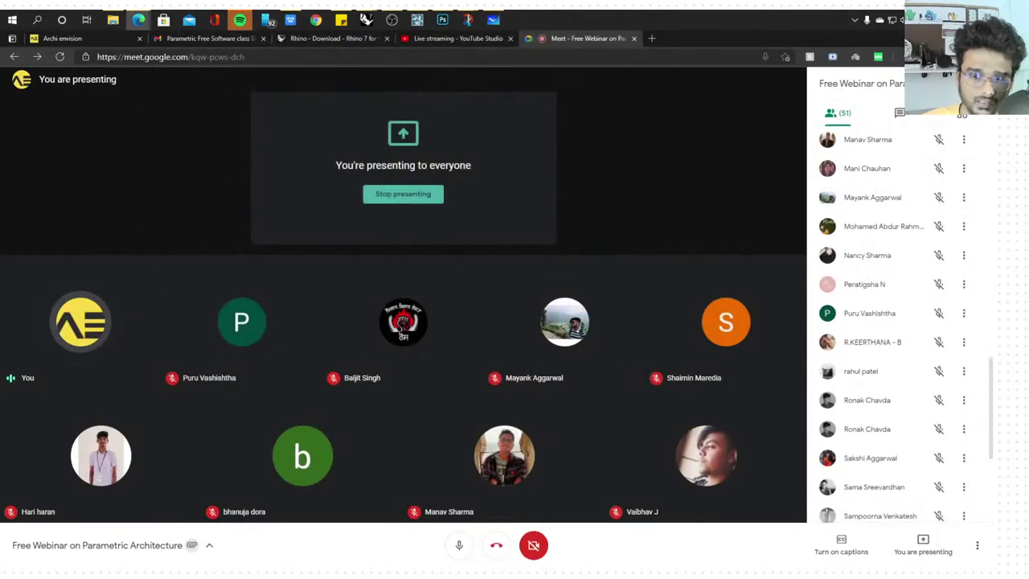
{"action": "key", "text": "alt+Tab"}
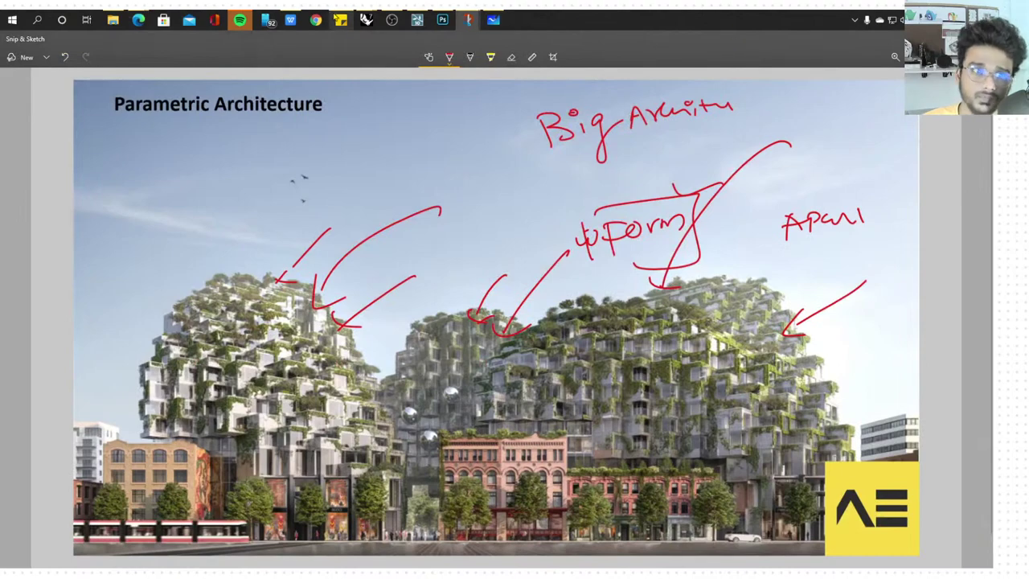
{"action": "mouse_move", "coordinate": [366, 20]}
{"action": "left_click", "coordinate": [397, 76]}
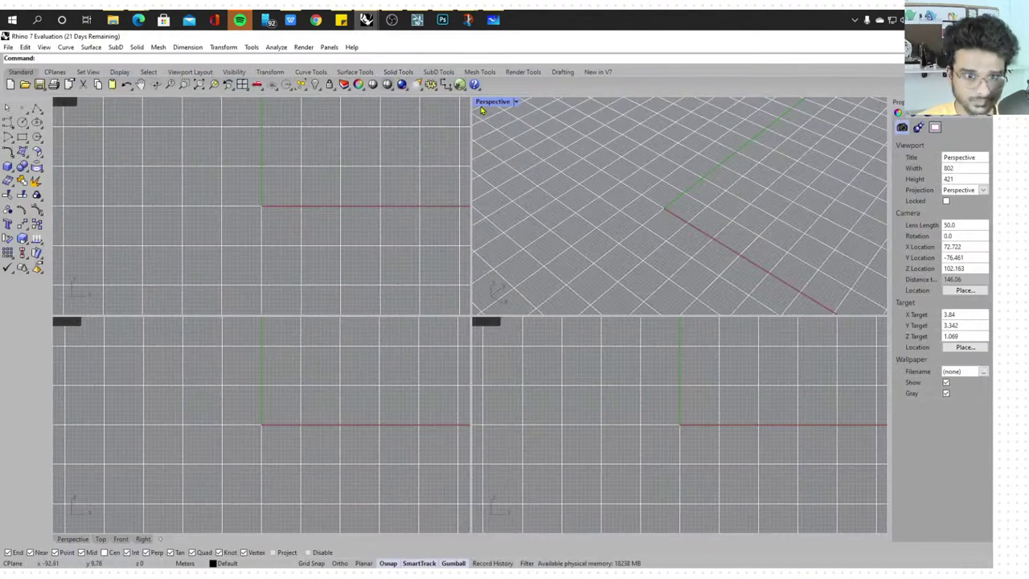
Place a single point object freehand in the Top view, just above the origin near the green axis
{"action": "left_click", "coordinate": [22, 106]}
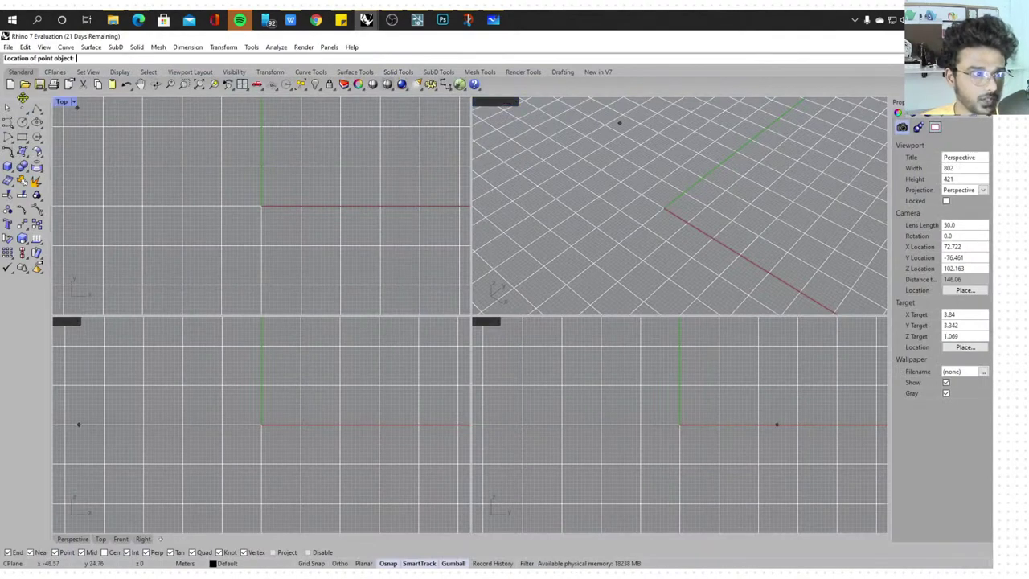
{"action": "left_click", "coordinate": [266, 177]}
{"action": "left_click_drag", "start_coordinate": [240, 165], "coordinate": [317, 209]}
{"action": "left_click", "coordinate": [346, 208]}
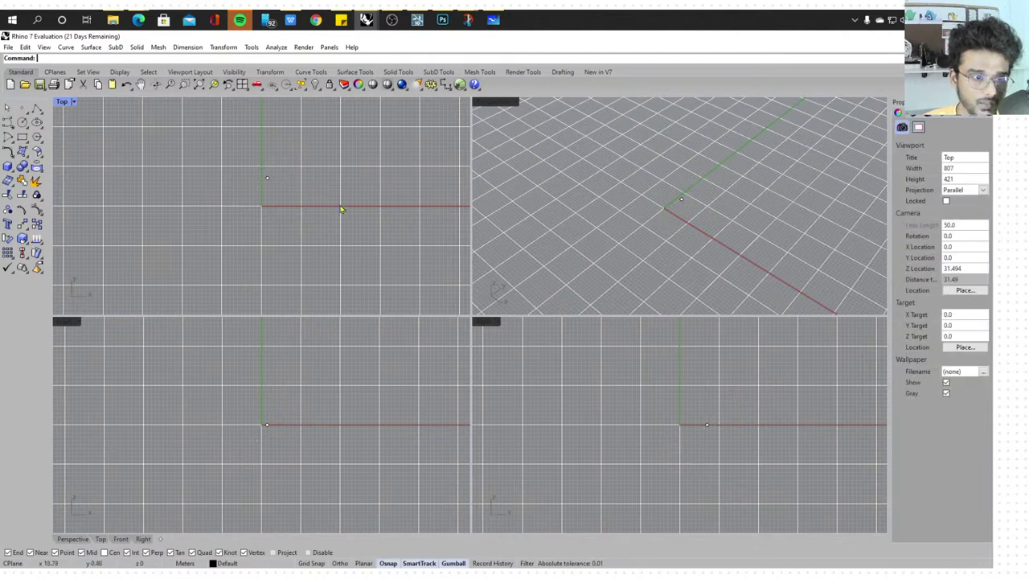
Select the point with a selection window in the Top view and examine its gumball and properties
{"action": "left_click_drag", "start_coordinate": [217, 144], "coordinate": [309, 205]}
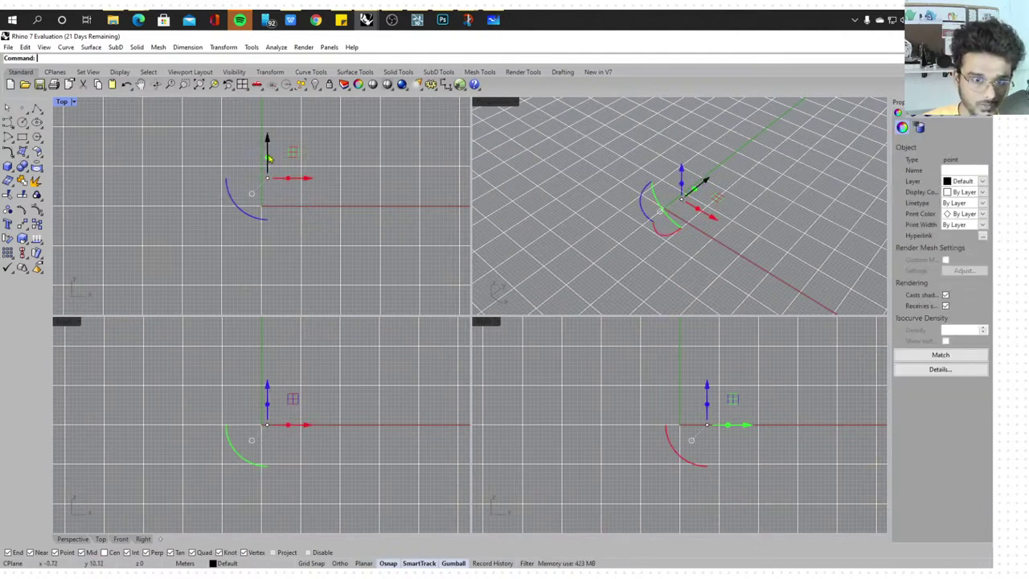
{"action": "left_click", "coordinate": [320, 236]}
{"action": "left_click_drag", "start_coordinate": [212, 161], "coordinate": [351, 212]}
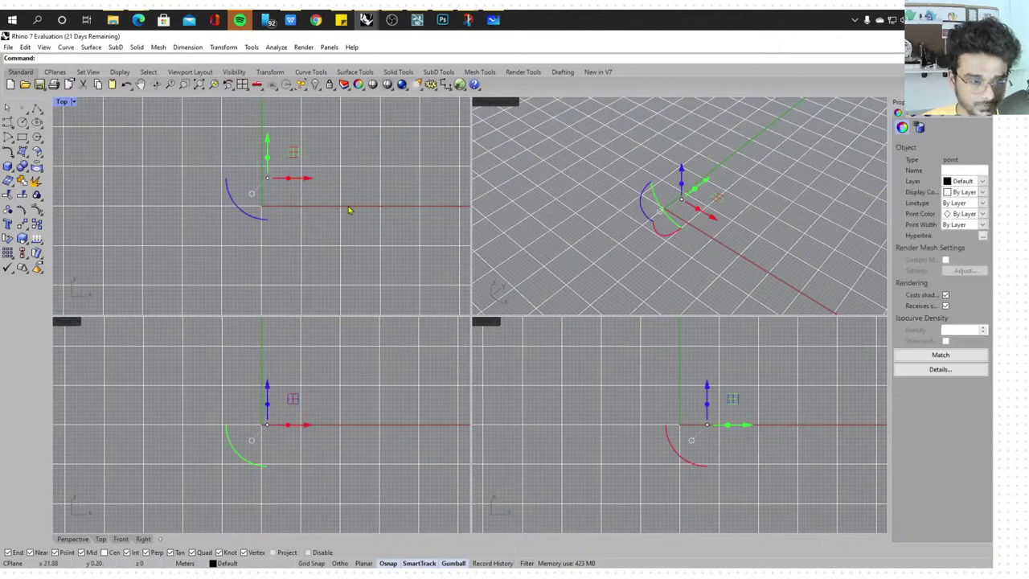
{"action": "key", "text": "Escape"}
{"action": "left_click_drag", "start_coordinate": [195, 167], "coordinate": [304, 220]}
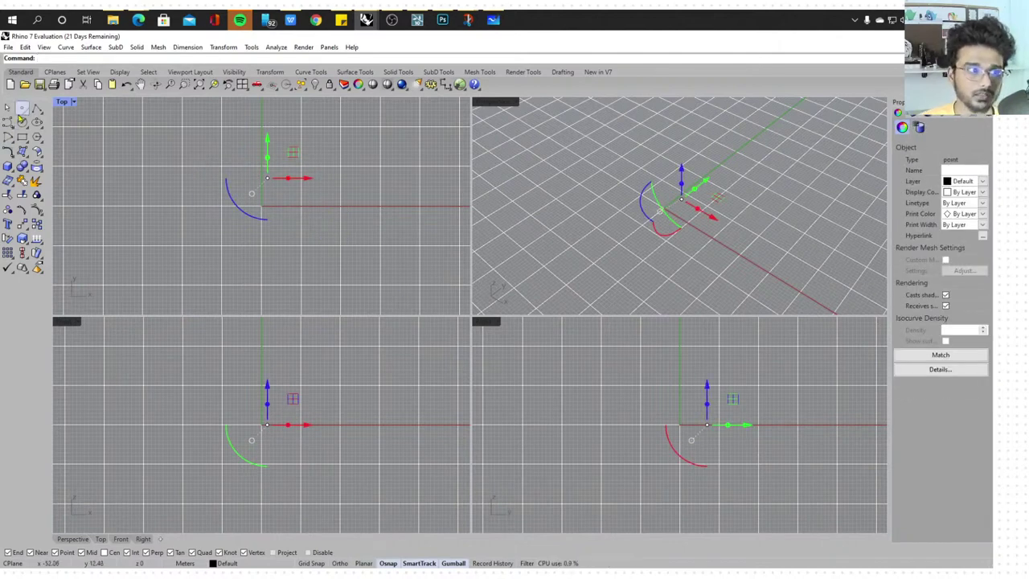
Place a point object at coordinates 0,0,0 and delete the earlier freehand point beside the green axis
{"action": "left_click", "coordinate": [21, 108]}
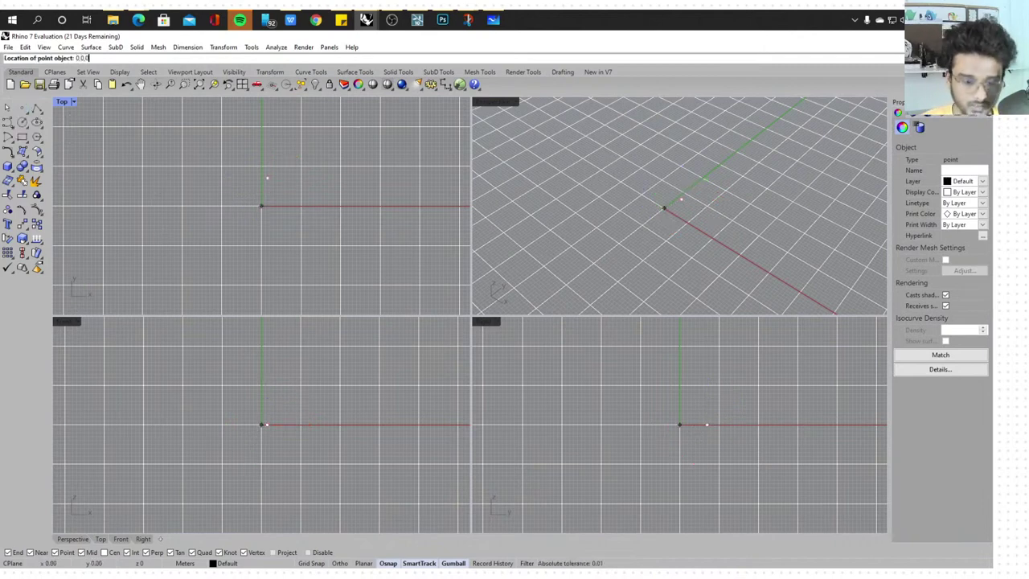
{"action": "key", "text": "Return"}
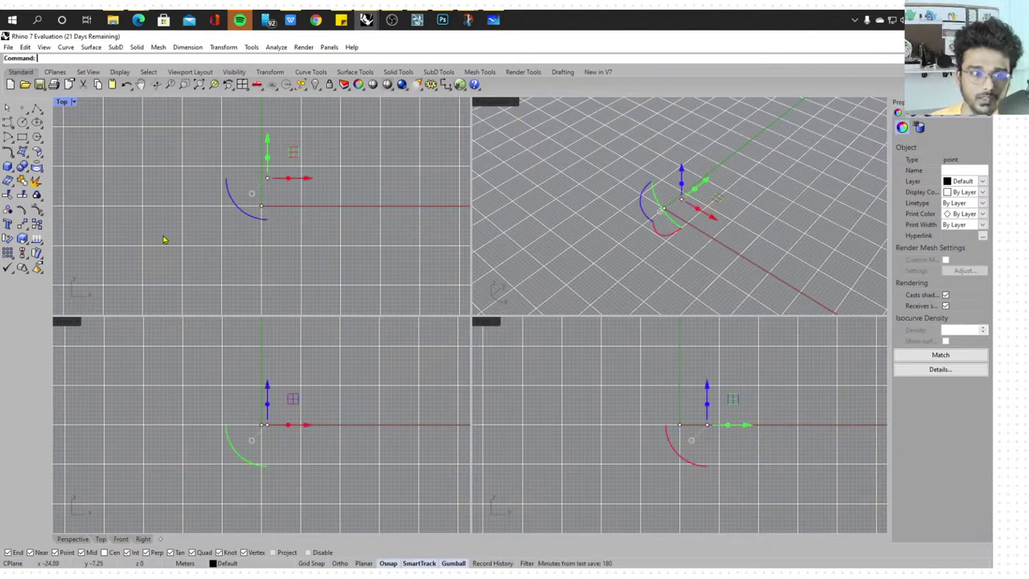
{"action": "left_click", "coordinate": [790, 197]}
{"action": "left_click_drag", "start_coordinate": [751, 161], "coordinate": [669, 234]}
{"action": "key", "text": "Delete"}
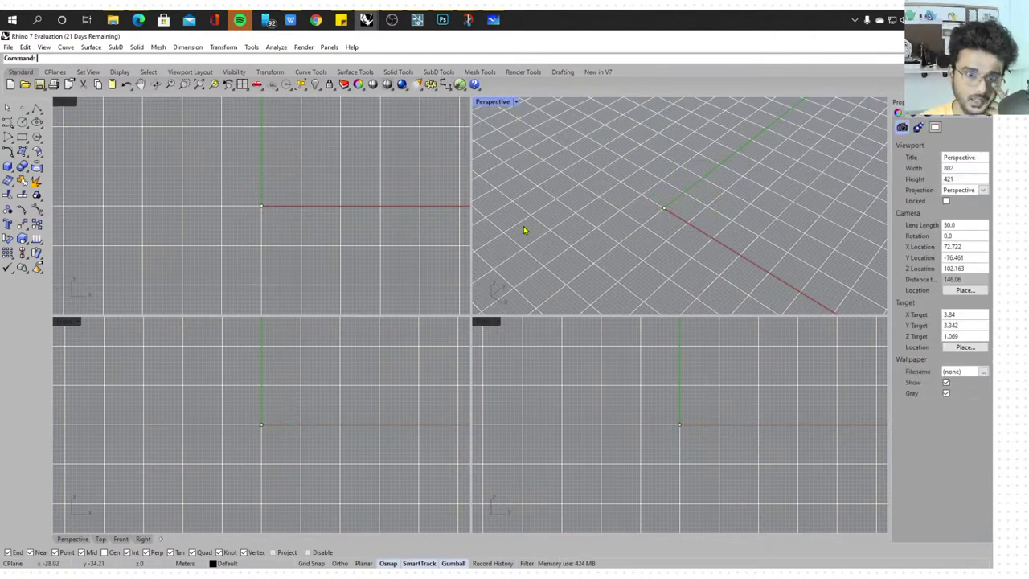
Maximize the Perspective viewport and show the whole construction grid around the origin point
{"action": "double_click", "coordinate": [495, 103]}
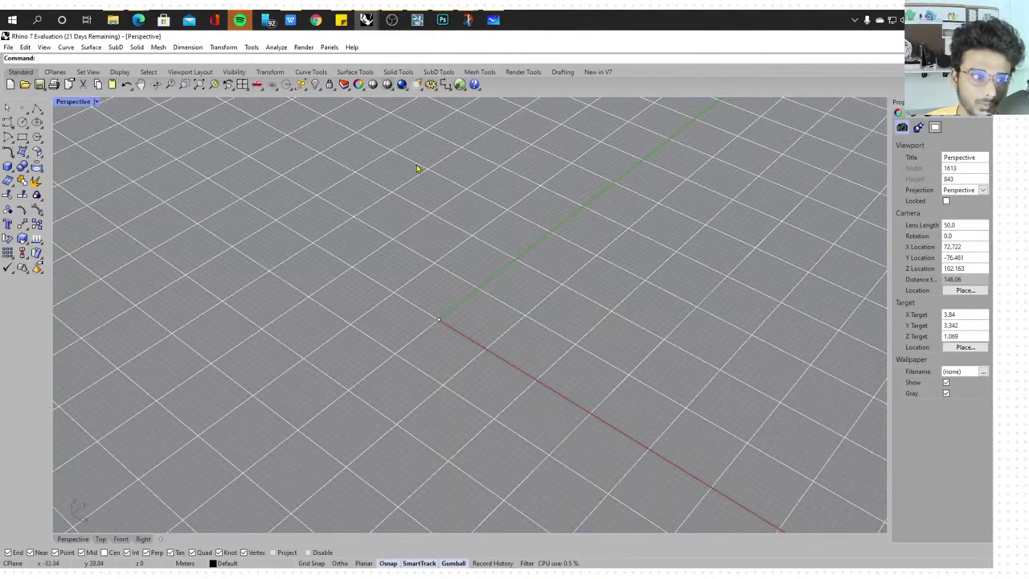
{"action": "right_click_drag", "start_coordinate": [341, 309], "coordinate": [158, 326]}
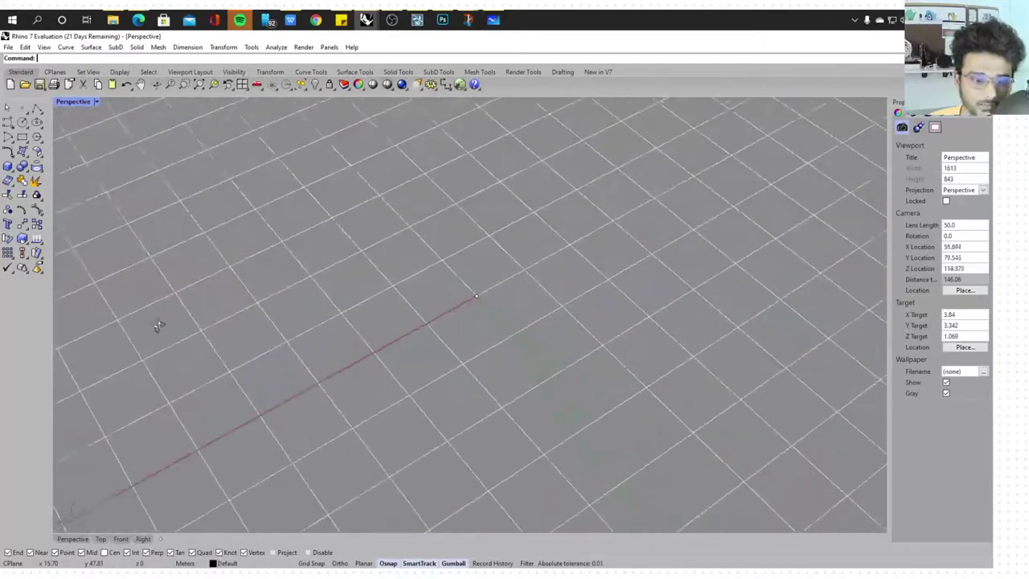
{"action": "scroll", "coordinate": [159, 325], "scroll_direction": "down", "scroll_amount": 10}
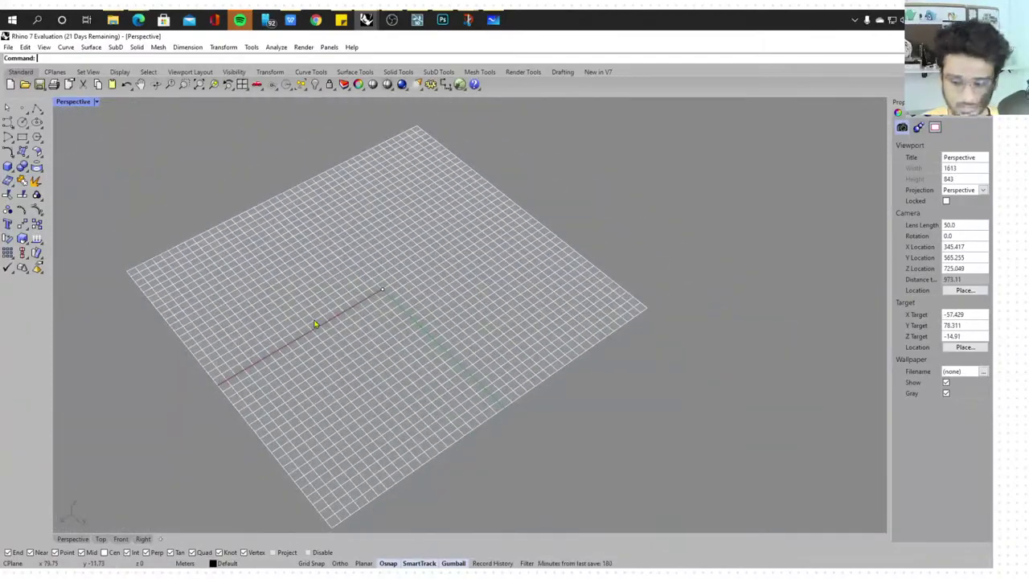
Capture the modelling screen into Snip & Sketch and maximize the Snip & Sketch window for annotation
{"action": "key", "text": "super+w"}
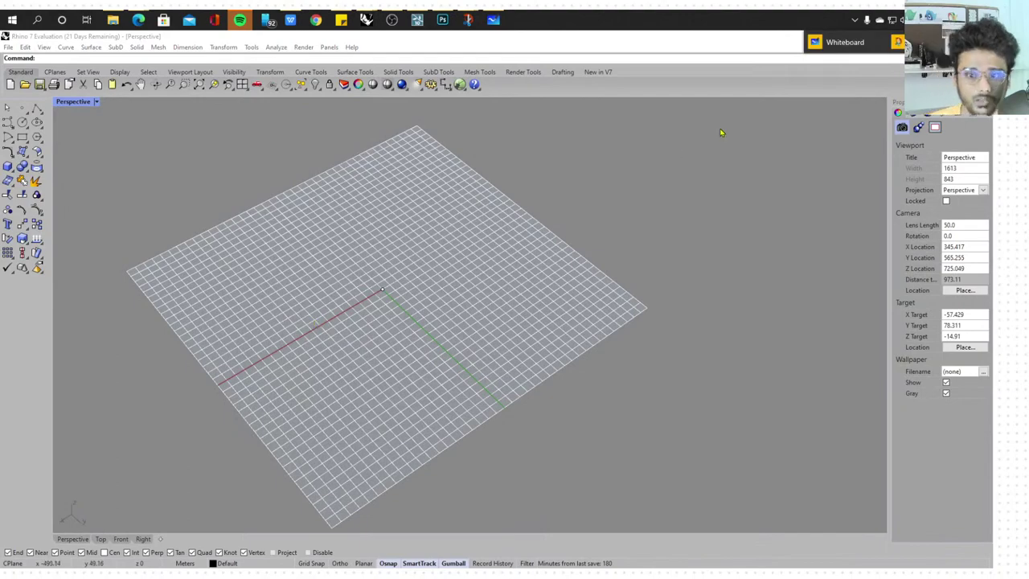
{"action": "left_click", "coordinate": [928, 42]}
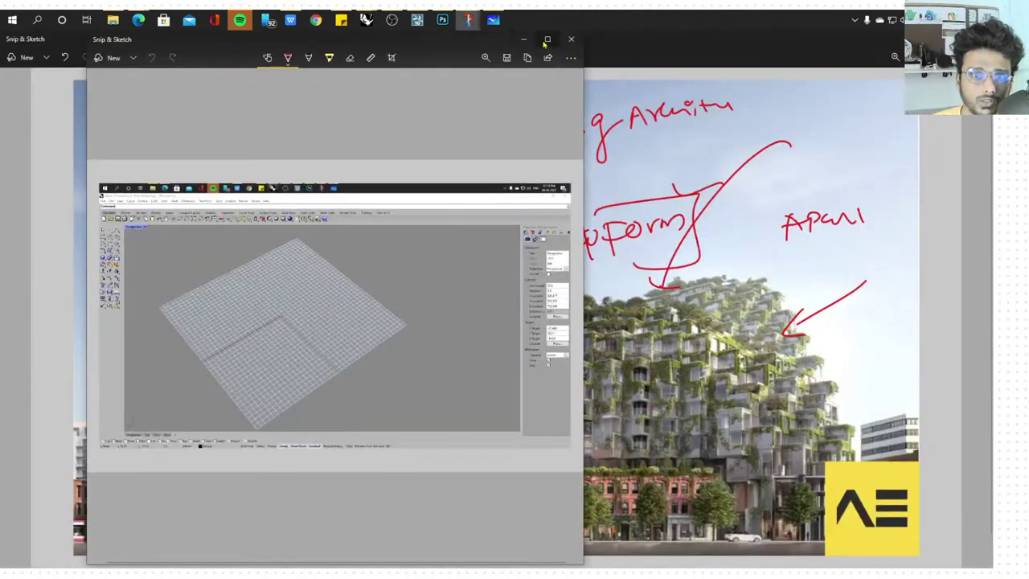
{"action": "left_click", "coordinate": [545, 39]}
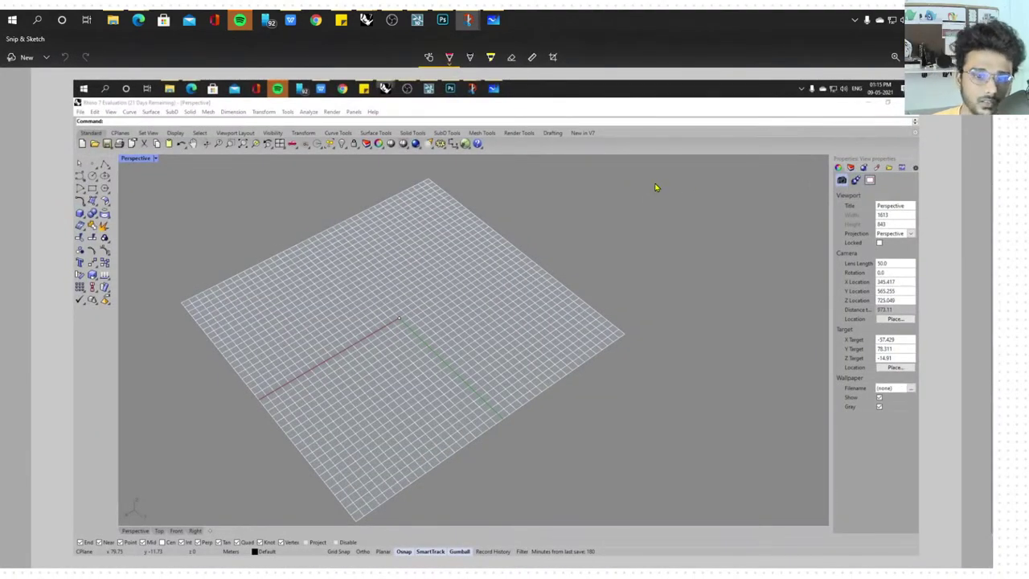
Handwrite "1. axis" and "x y and z" in red beside the captured grid and box the axis letters
{"action": "mouse_move", "coordinate": [655, 183]}
{"action": "left_mouse_down"}
{"action": "mouse_move", "coordinate": [747, 189]}
{"action": "mouse_move", "coordinate": [766, 202]}
{"action": "mouse_move", "coordinate": [712, 259]}
{"action": "mouse_move", "coordinate": [795, 253]}
{"action": "mouse_move", "coordinate": [855, 222]}
{"action": "mouse_move", "coordinate": [871, 233]}
{"action": "left_mouse_up"}
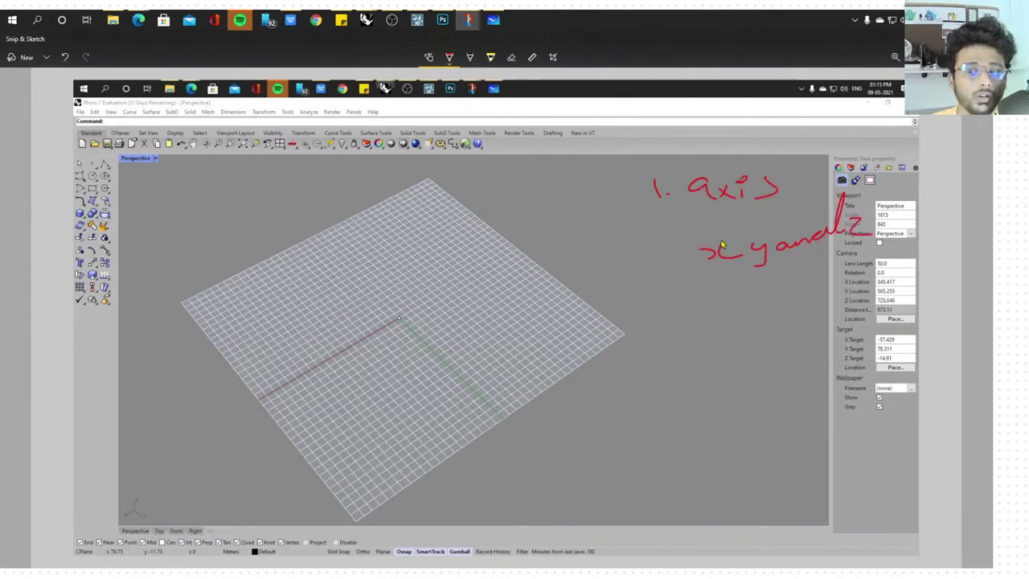
{"action": "mouse_move", "coordinate": [687, 231]}
{"action": "left_mouse_down"}
{"action": "mouse_move", "coordinate": [693, 278]}
{"action": "mouse_move", "coordinate": [754, 258]}
{"action": "left_mouse_up"}
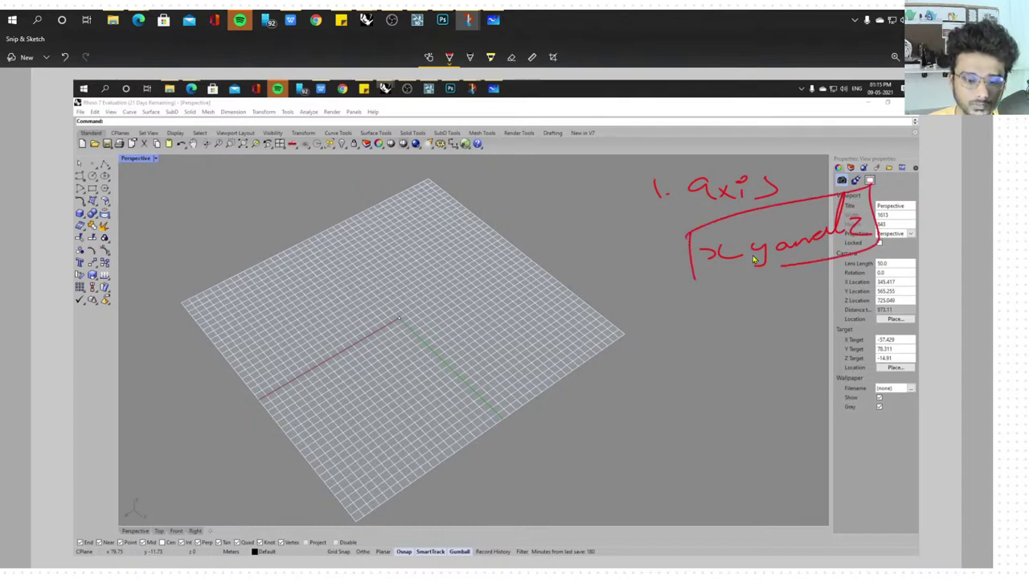
Switch to the Google Meet call, admit the waiting participant and return to the annotated screenshot in Snip & Sketch
{"action": "mouse_move", "coordinate": [138, 20]}
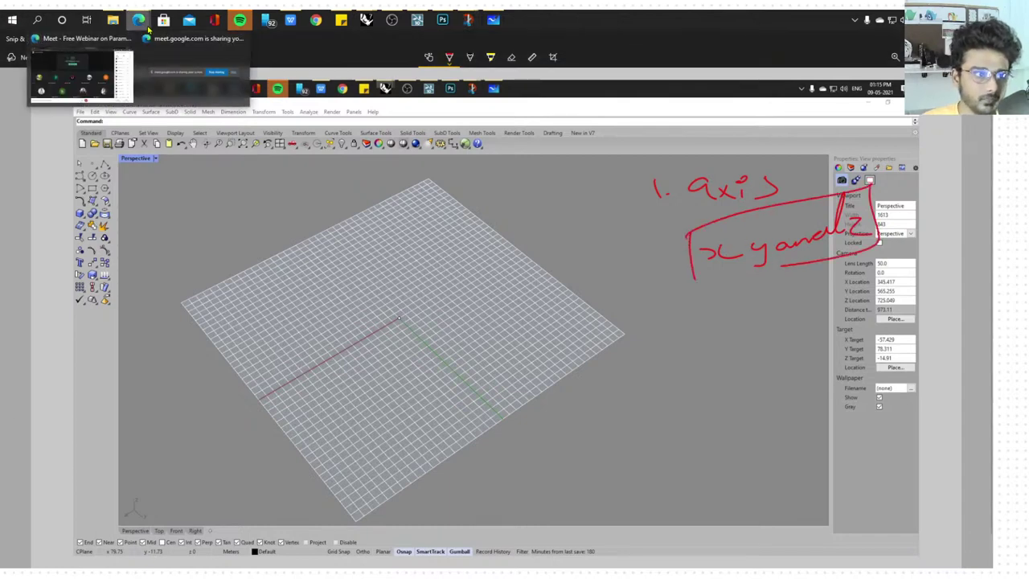
{"action": "left_click", "coordinate": [113, 89]}
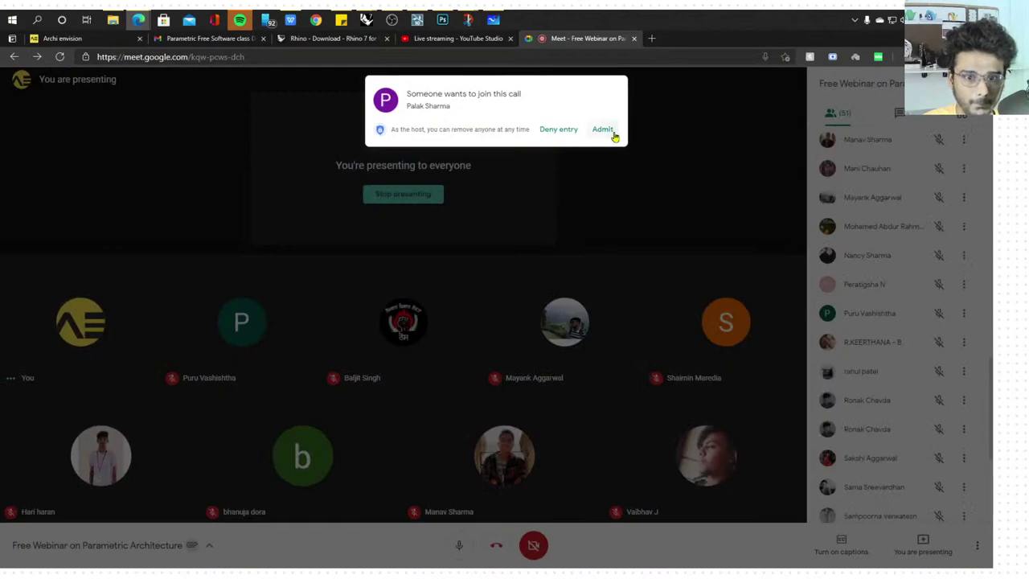
{"action": "left_click", "coordinate": [608, 128]}
{"action": "key", "text": "alt+Tab"}
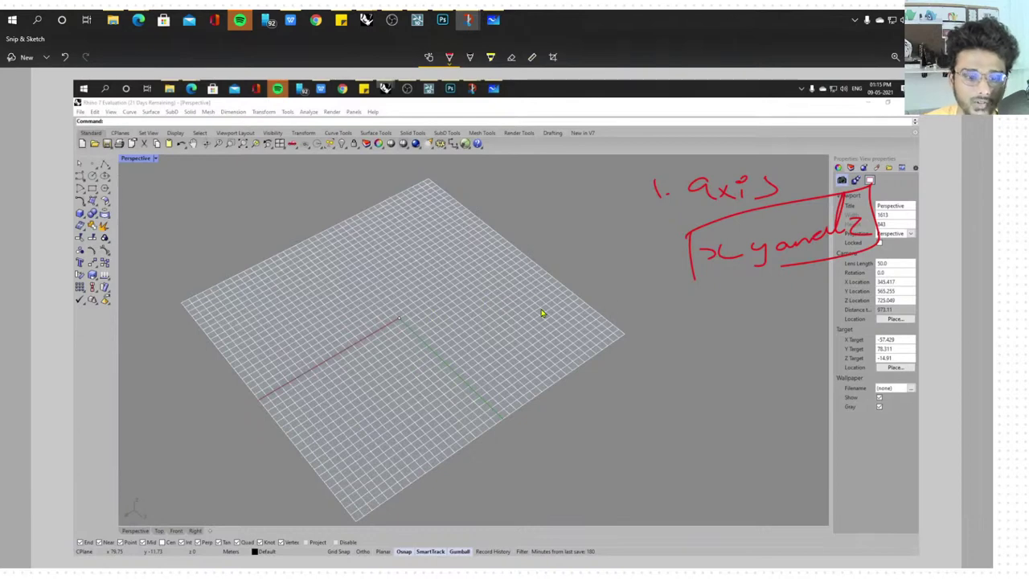
Circle the origin point on the screenshot, add an arrow from it and handwrite the coordinates "(0,0,0)"
{"action": "mouse_move", "coordinate": [400, 314]}
{"action": "left_mouse_down"}
{"action": "mouse_move", "coordinate": [428, 325]}
{"action": "mouse_move", "coordinate": [400, 310]}
{"action": "mouse_move", "coordinate": [527, 273]}
{"action": "mouse_move", "coordinate": [537, 294]}
{"action": "left_mouse_up"}
{"action": "mouse_move", "coordinate": [594, 273]}
{"action": "left_mouse_down"}
{"action": "mouse_move", "coordinate": [581, 276]}
{"action": "mouse_move", "coordinate": [594, 273]}
{"action": "left_mouse_up"}
{"action": "mouse_move", "coordinate": [610, 275]}
{"action": "left_mouse_down"}
{"action": "mouse_move", "coordinate": [611, 286]}
{"action": "mouse_move", "coordinate": [625, 273]}
{"action": "left_mouse_up"}
{"action": "left_click_drag", "start_coordinate": [643, 281], "coordinate": [656, 272]}
{"action": "left_click_drag", "start_coordinate": [667, 259], "coordinate": [674, 281]}
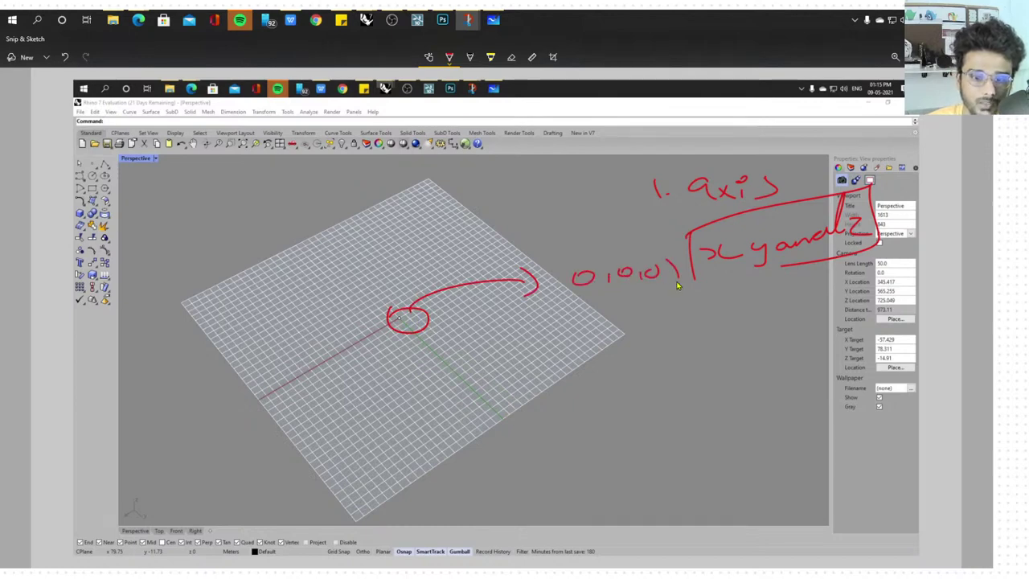
{"action": "left_click_drag", "start_coordinate": [571, 257], "coordinate": [572, 284]}
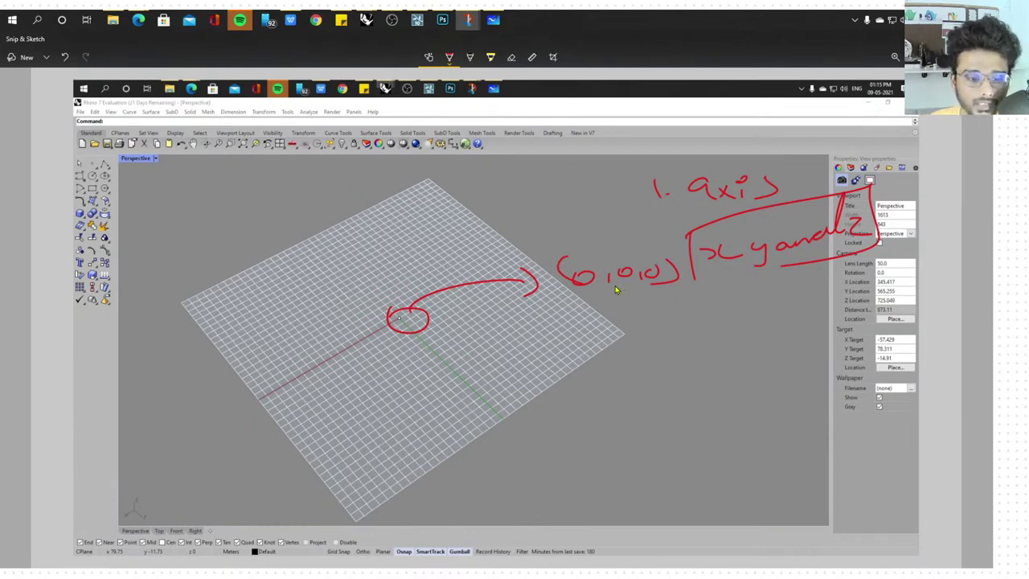
{"action": "left_click", "coordinate": [492, 20]}
{"action": "scroll", "coordinate": [774, 330], "scroll_direction": "down", "scroll_amount": 5, "text": "ctrl"}
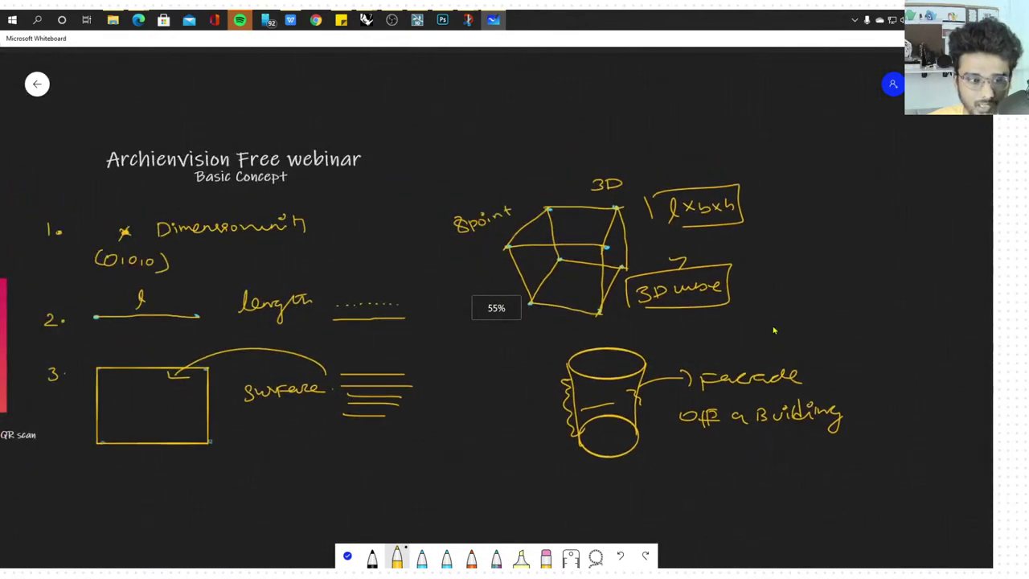
{"action": "left_click_drag", "start_coordinate": [781, 327], "coordinate": [911, 316]}
{"action": "key", "text": "ctrl+z"}
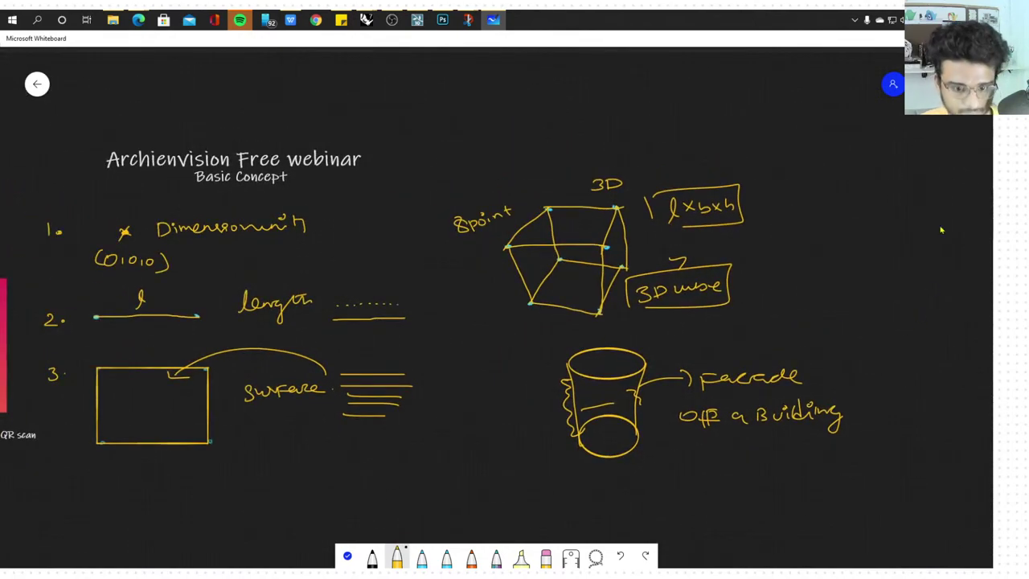
{"action": "left_click", "coordinate": [934, 39]}
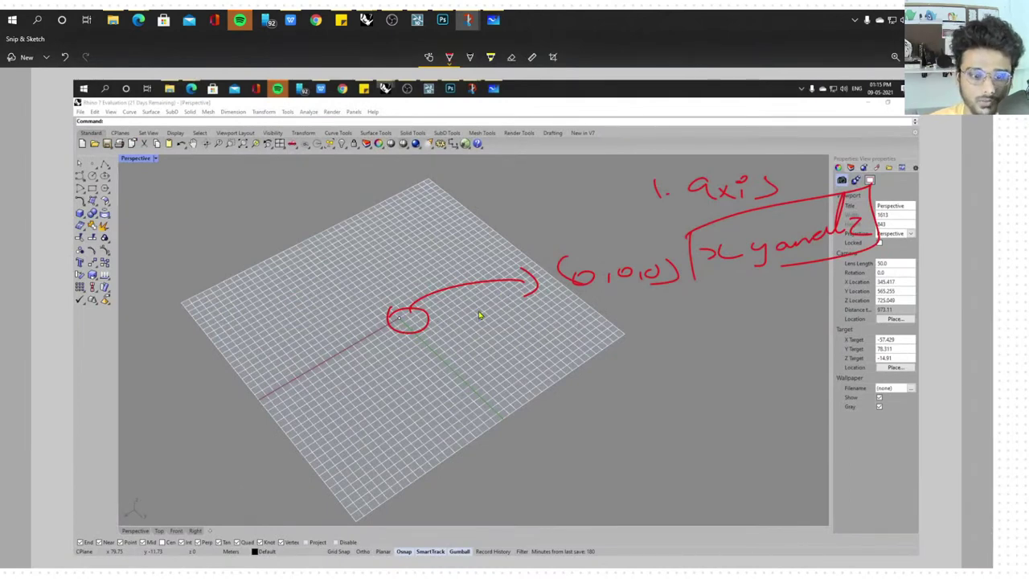
Draw a red stroke along the green axis and mark the polyline tool on the captured screenshot
{"action": "mouse_move", "coordinate": [437, 347]}
{"action": "left_mouse_down"}
{"action": "mouse_move", "coordinate": [462, 378]}
{"action": "mouse_move", "coordinate": [502, 389]}
{"action": "left_mouse_up"}
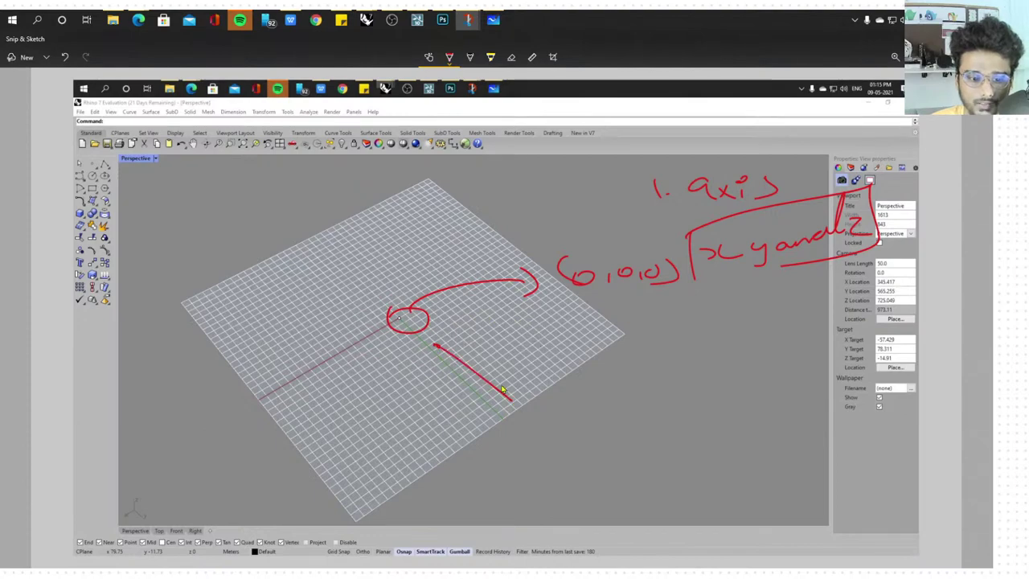
{"action": "mouse_move", "coordinate": [107, 157]}
{"action": "left_mouse_down"}
{"action": "mouse_move", "coordinate": [95, 165]}
{"action": "mouse_move", "coordinate": [107, 183]}
{"action": "left_mouse_up"}
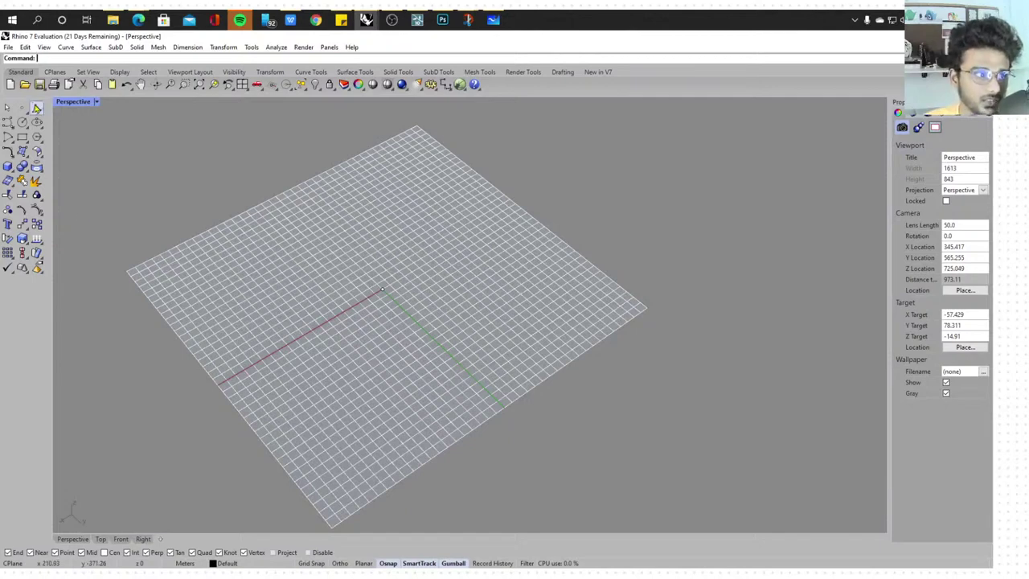
Draw a single-segment polyline freehand from near the origin across the green axis in the Perspective view
{"action": "left_click", "coordinate": [37, 108]}
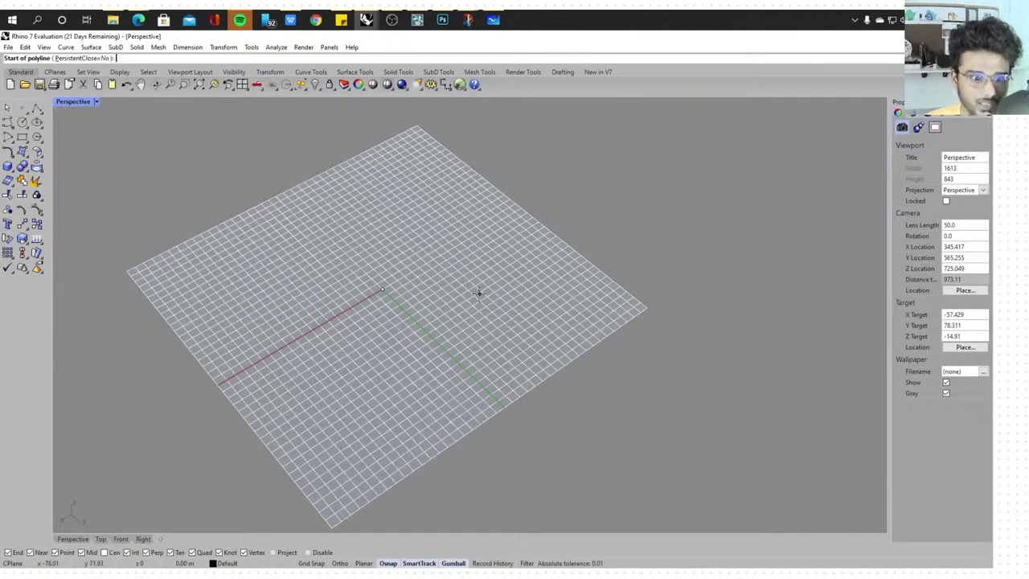
{"action": "left_click", "coordinate": [399, 314]}
{"action": "left_click", "coordinate": [561, 302]}
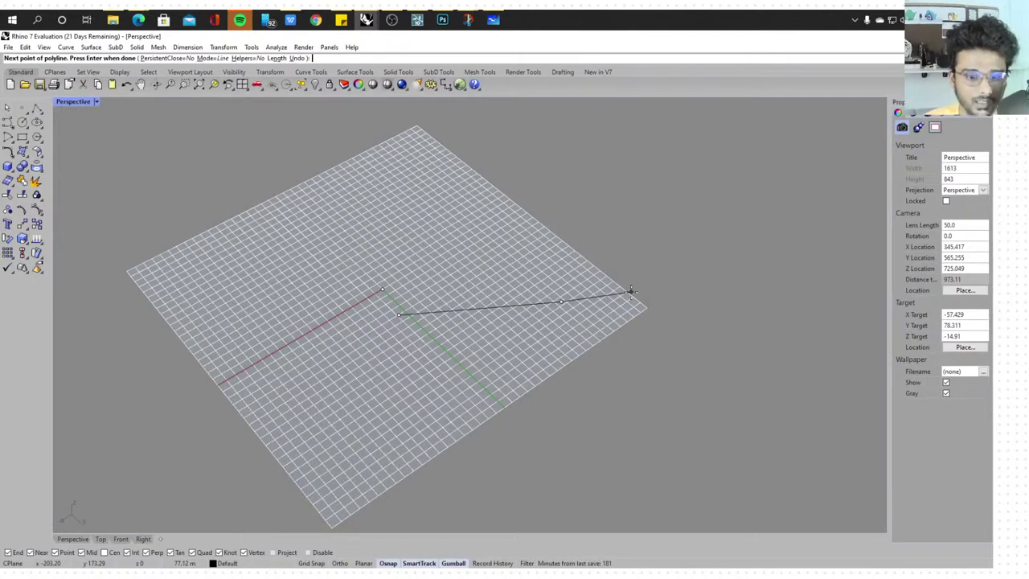
{"action": "key", "text": "Return"}
Select the new polyline, examine its gumball and object properties, and clear the selection
{"action": "left_click_drag", "start_coordinate": [549, 287], "coordinate": [524, 331]}
{"action": "left_click", "coordinate": [634, 304]}
{"action": "key", "text": "ctrl+a"}
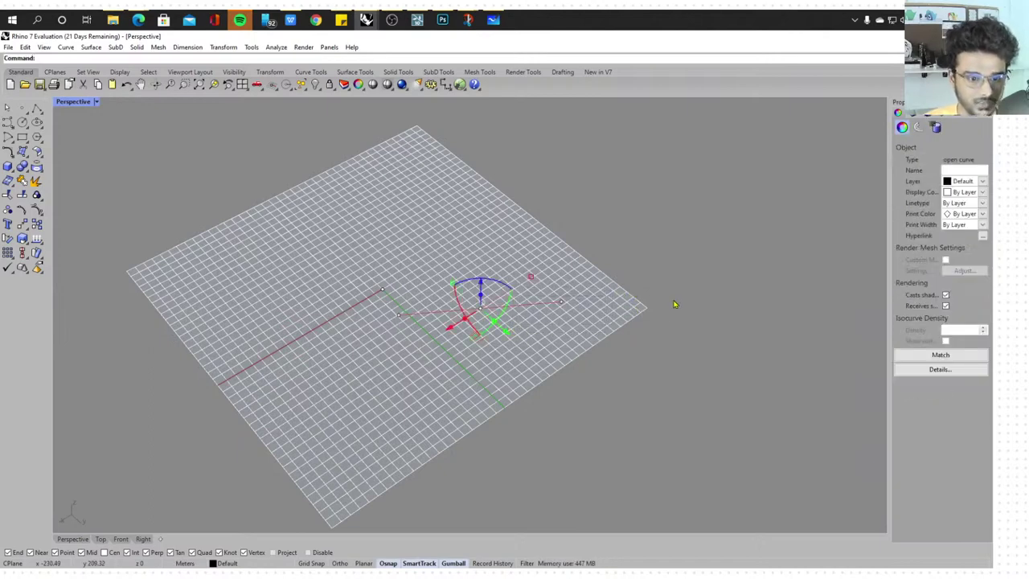
{"action": "key", "text": "Escape"}
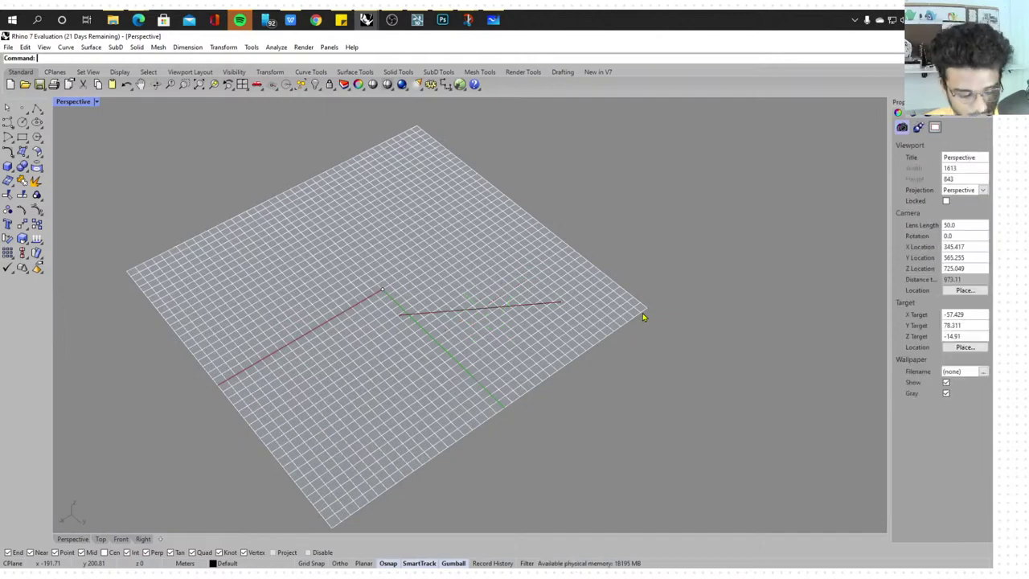
{"action": "type", "text": "Line"}
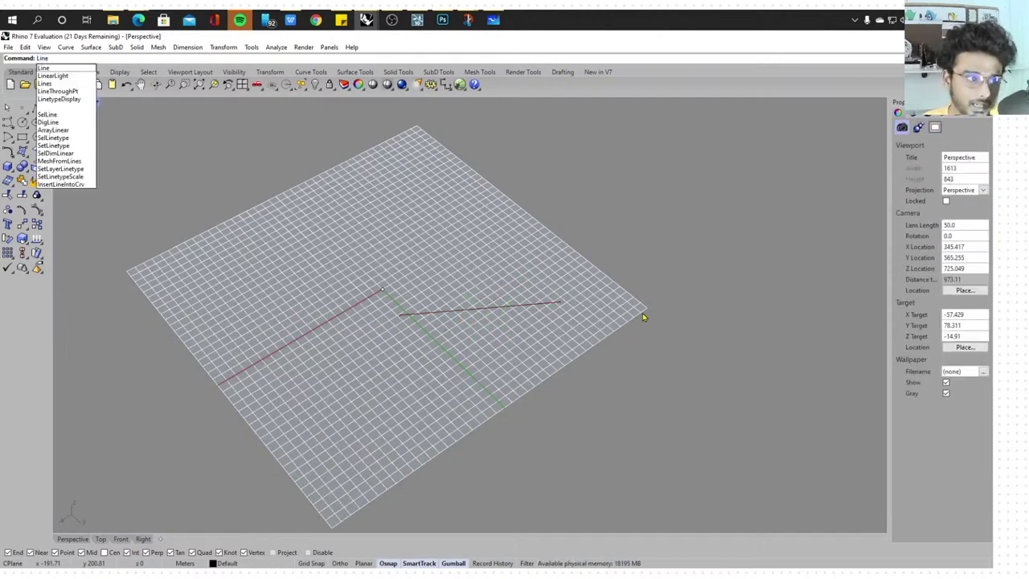
{"action": "key", "text": "Return"}
{"action": "left_click", "coordinate": [480, 356]}
{"action": "left_click", "coordinate": [355, 365]}
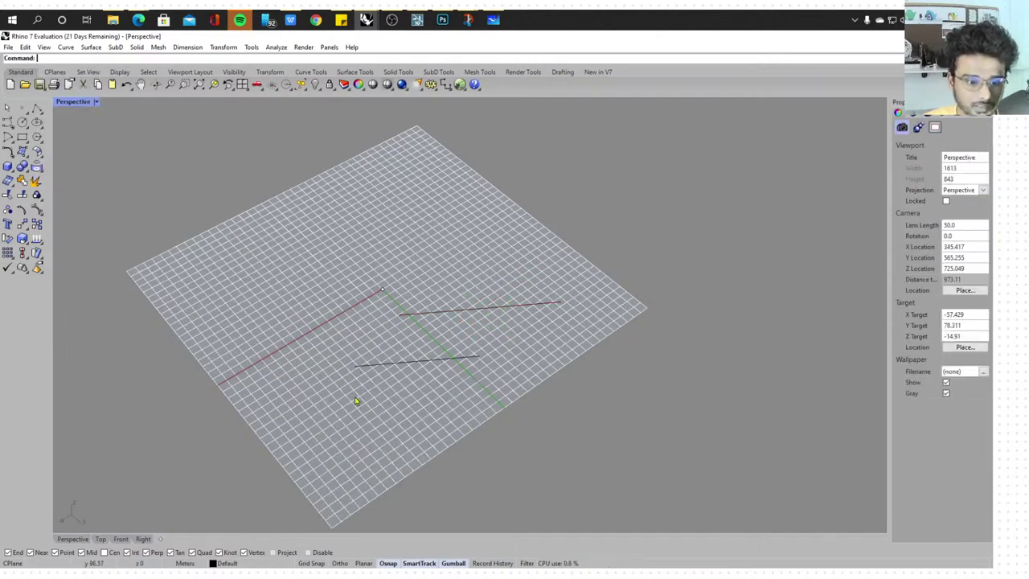
{"action": "left_click", "coordinate": [479, 357]}
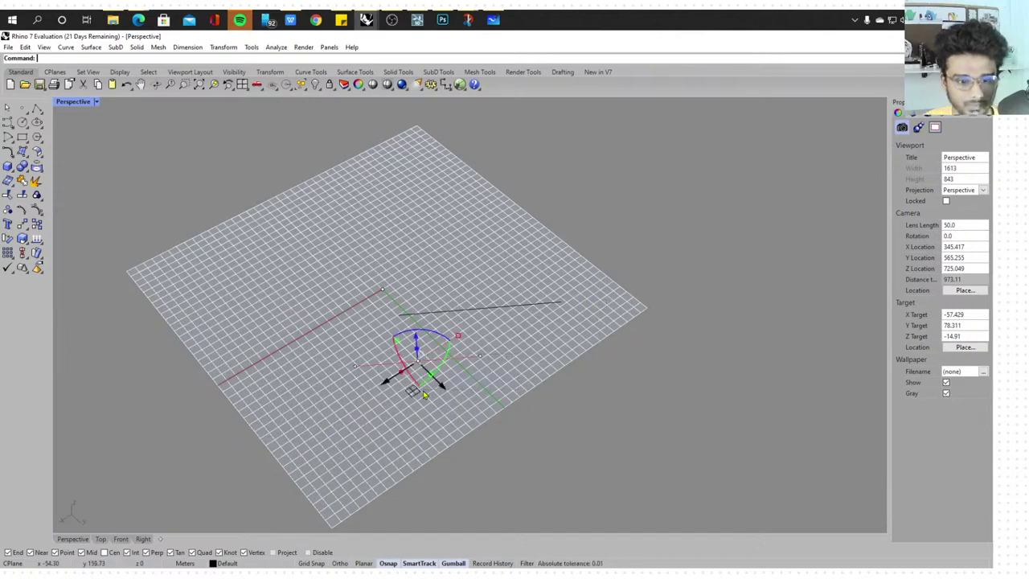
{"action": "key", "text": "Delete"}
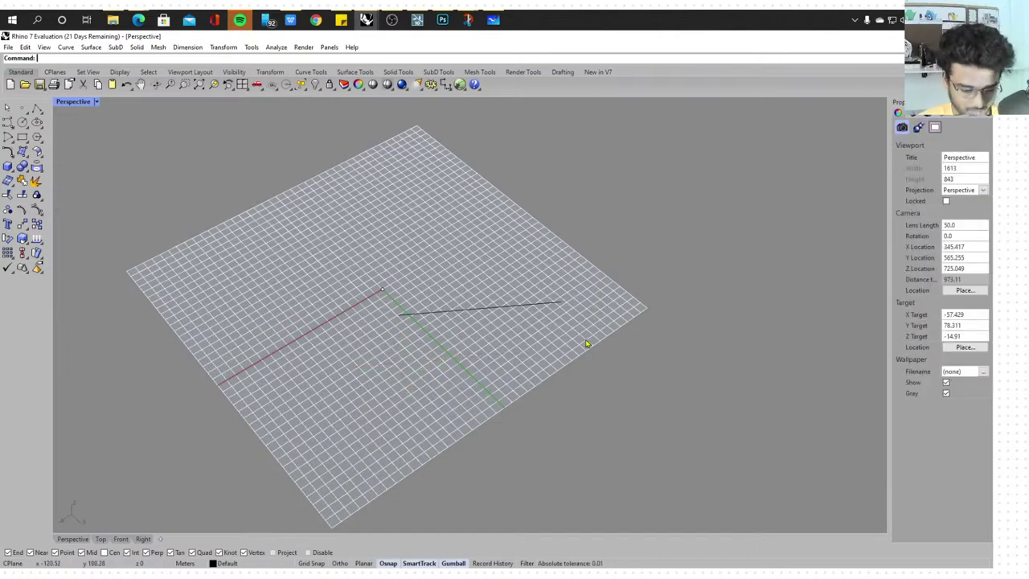
Draw a straight line across the green axis below the polyline with the Line command, and check it by selecting it
{"action": "type", "text": "line"}
{"action": "key", "text": "Return"}
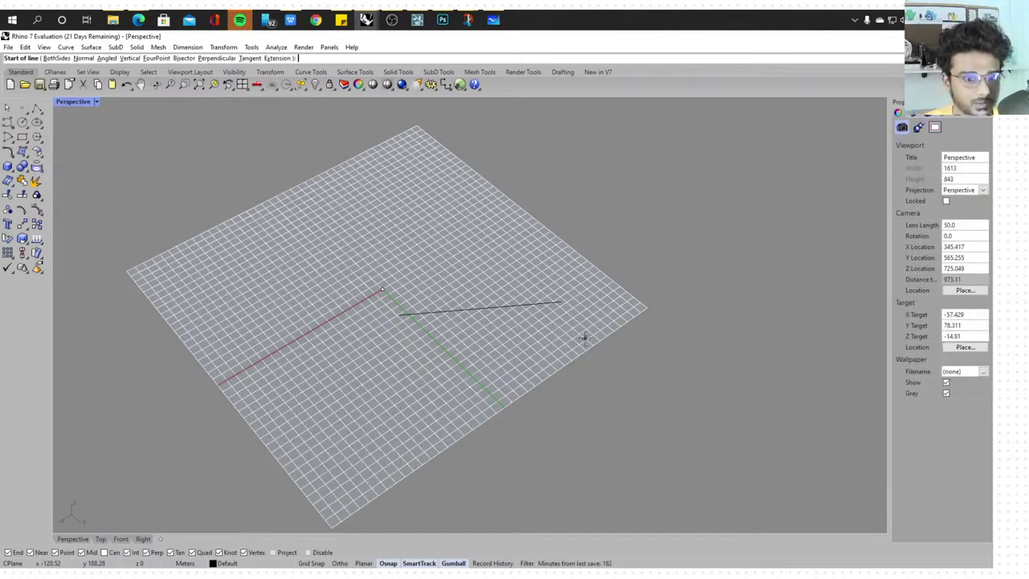
{"action": "left_click", "coordinate": [382, 356]}
{"action": "left_click", "coordinate": [501, 347]}
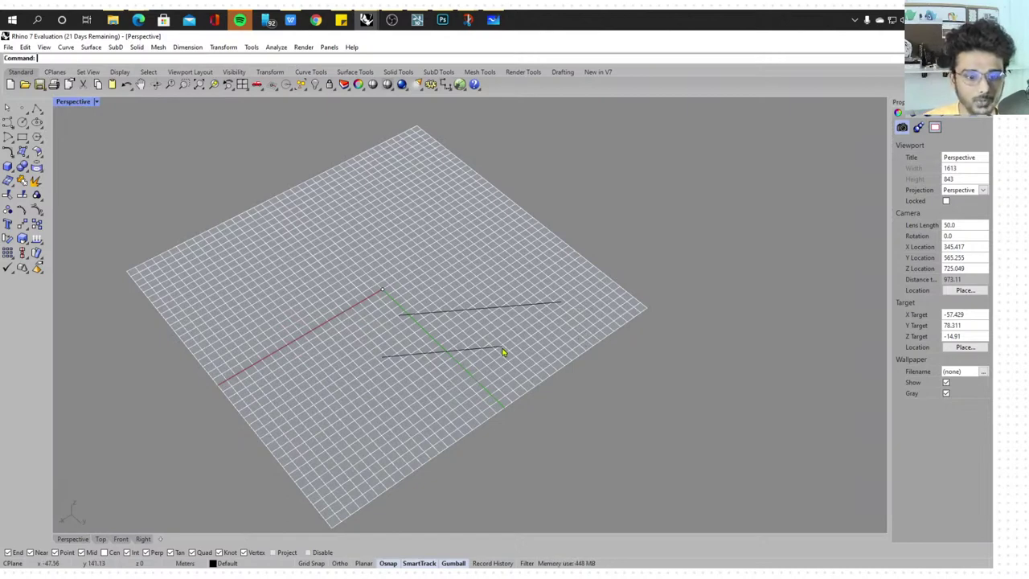
{"action": "left_click_drag", "start_coordinate": [560, 328], "coordinate": [456, 387]}
{"action": "left_click", "coordinate": [566, 388]}
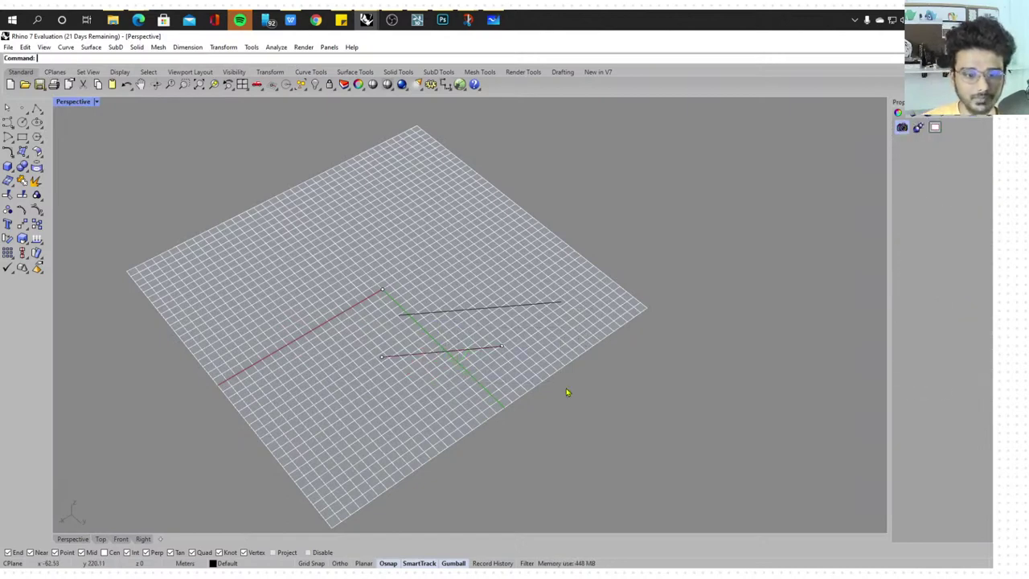
Draw a winding degree-3 control point curve with eight points in the empty space beyond the grid's edge
{"action": "left_click", "coordinate": [8, 123]}
{"action": "left_click", "coordinate": [691, 231]}
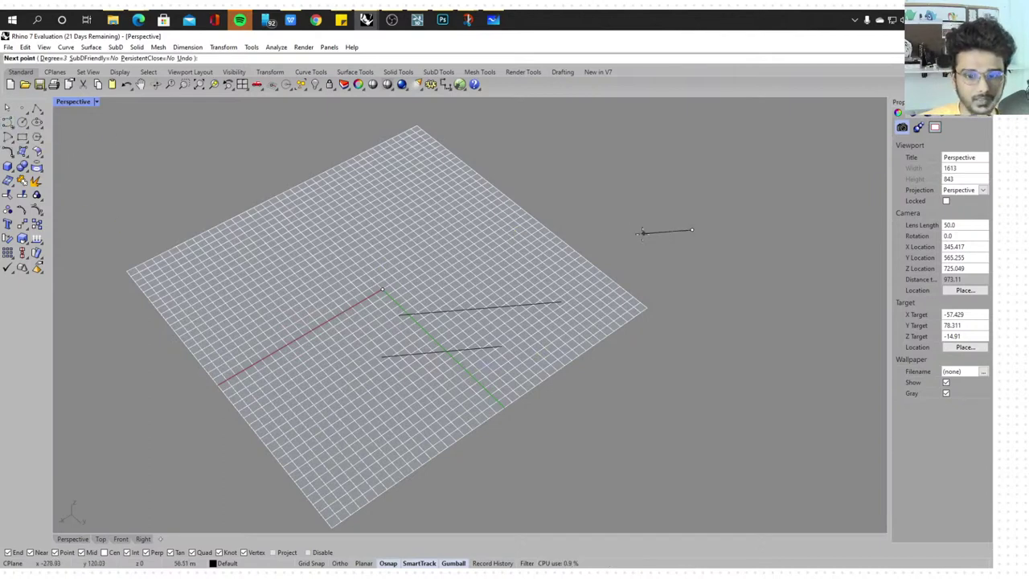
{"action": "left_click", "coordinate": [633, 236]}
{"action": "left_click", "coordinate": [658, 287]}
{"action": "left_click", "coordinate": [751, 245]}
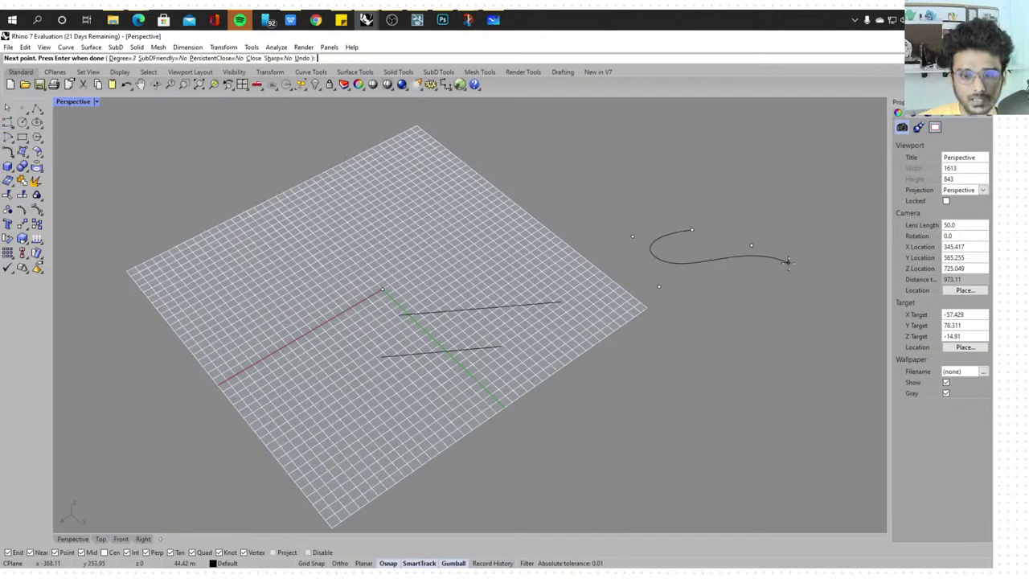
{"action": "left_click", "coordinate": [788, 271]}
{"action": "left_click", "coordinate": [695, 343]}
{"action": "left_click", "coordinate": [679, 387]}
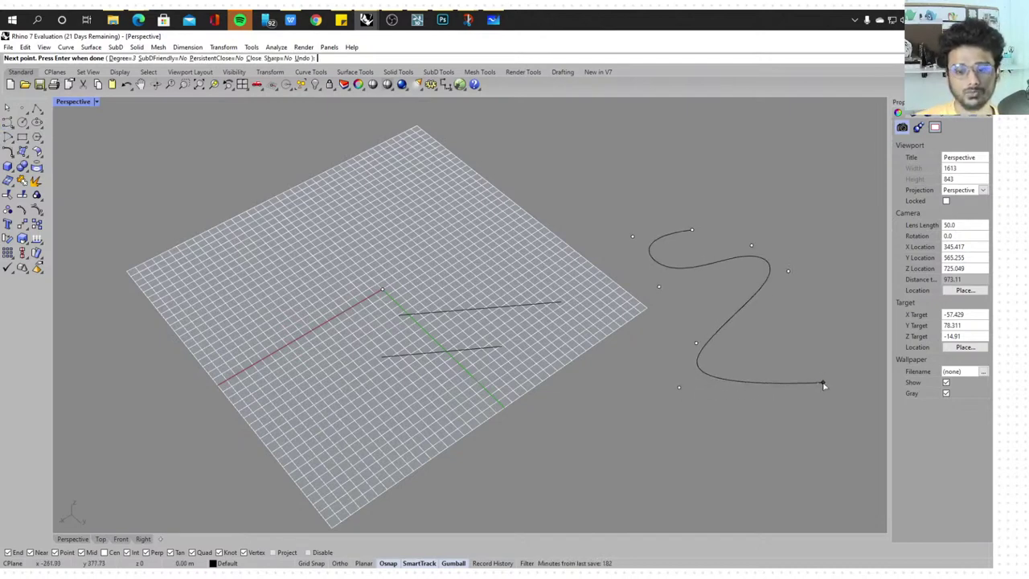
{"action": "left_click", "coordinate": [822, 382]}
{"action": "key", "text": "Return"}
{"action": "scroll", "coordinate": [683, 311], "scroll_direction": "down", "scroll_amount": 2}
{"action": "scroll", "coordinate": [806, 306], "scroll_direction": "up", "scroll_amount": 4}
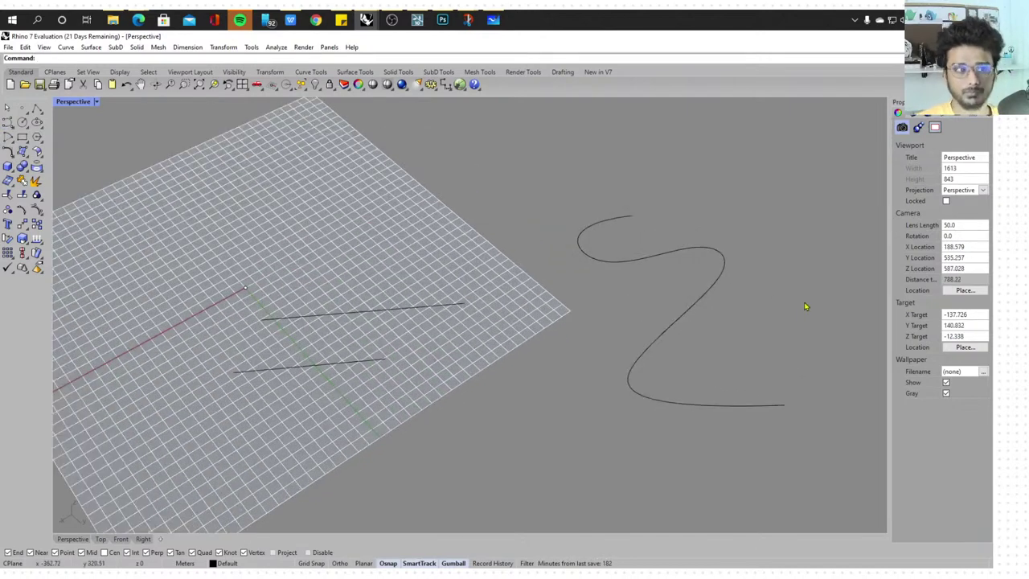
{"action": "scroll", "coordinate": [413, 311], "scroll_direction": "down", "scroll_amount": 2}
{"action": "scroll", "coordinate": [715, 290], "scroll_direction": "up", "scroll_amount": 4}
{"action": "scroll", "coordinate": [672, 323], "scroll_direction": "down", "scroll_amount": 4}
{"action": "scroll", "coordinate": [739, 336], "scroll_direction": "up", "scroll_amount": 2}
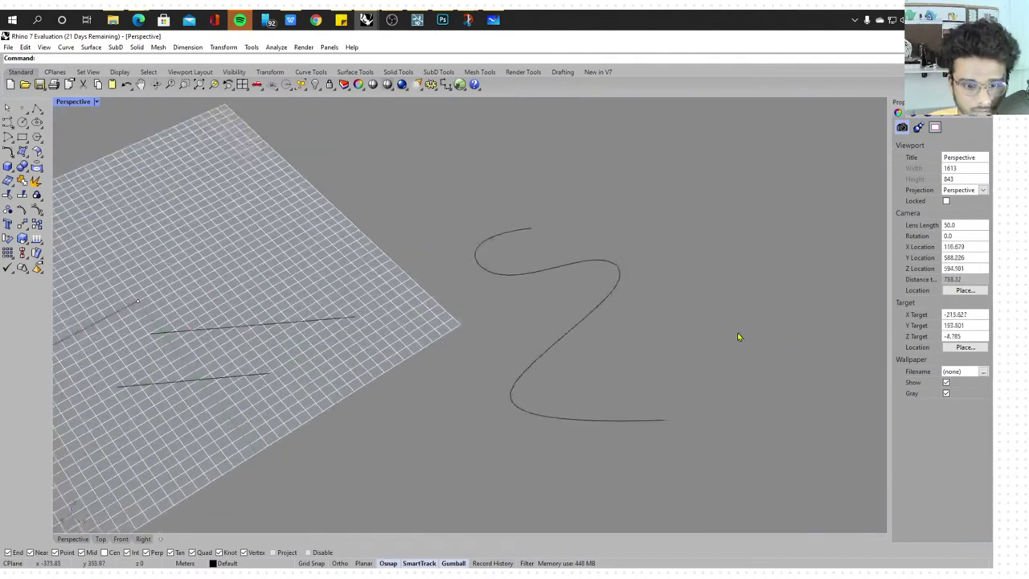
{"action": "scroll", "coordinate": [739, 337], "scroll_direction": "up", "scroll_amount": 2}
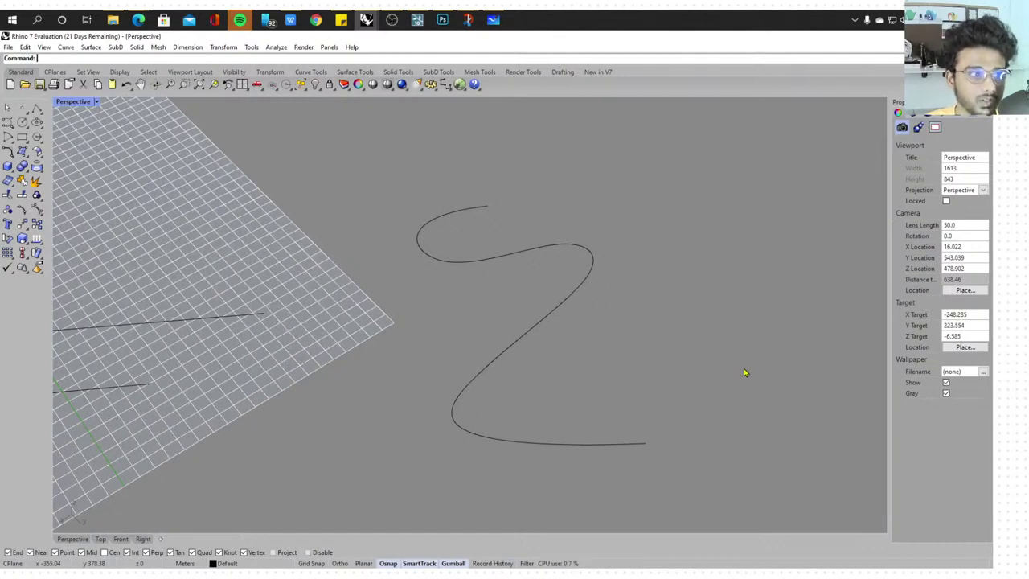
{"action": "type", "text": "curve"}
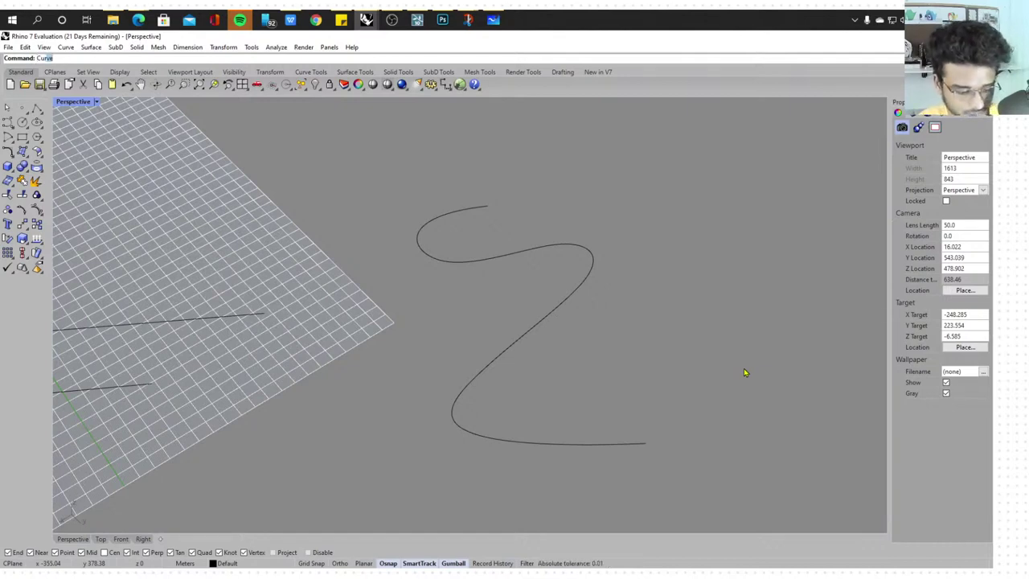
{"action": "key", "text": "Return"}
{"action": "left_click", "coordinate": [708, 235]}
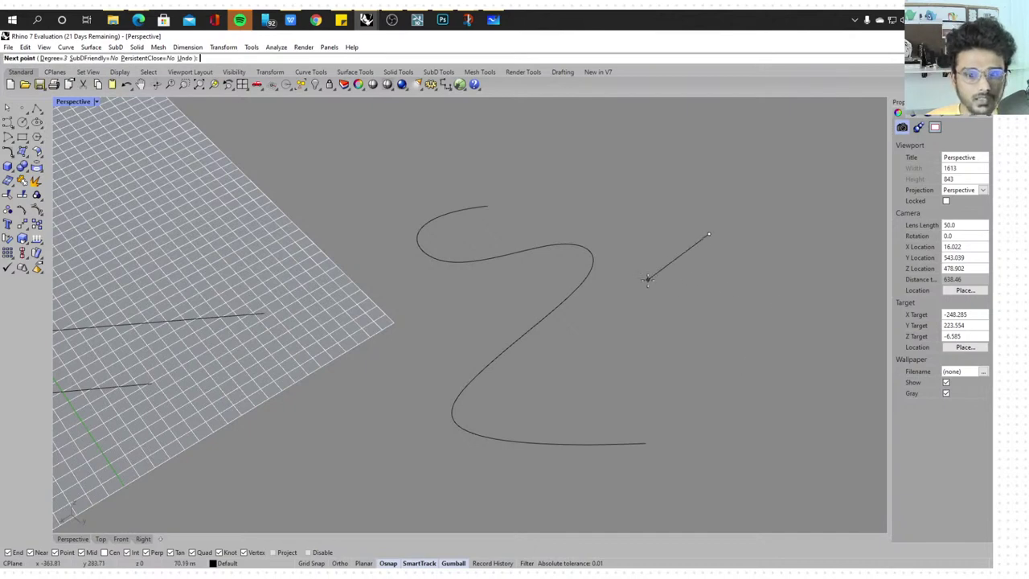
{"action": "left_click", "coordinate": [646, 282]}
{"action": "left_click", "coordinate": [781, 407]}
{"action": "key", "text": "Escape"}
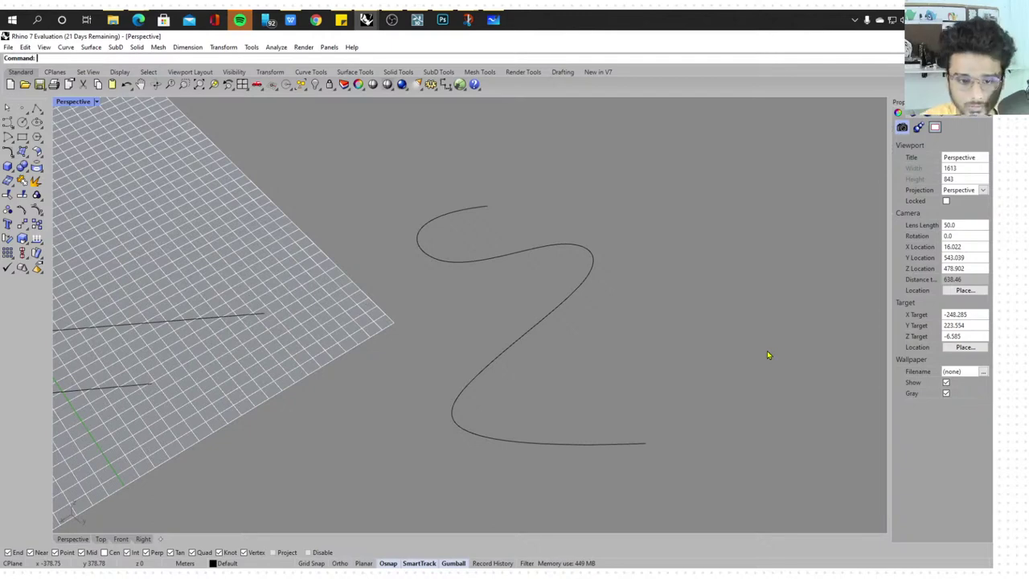
Run the What command on the point at the origin to display its object description
{"action": "scroll", "coordinate": [766, 354], "scroll_direction": "down", "scroll_amount": 5}
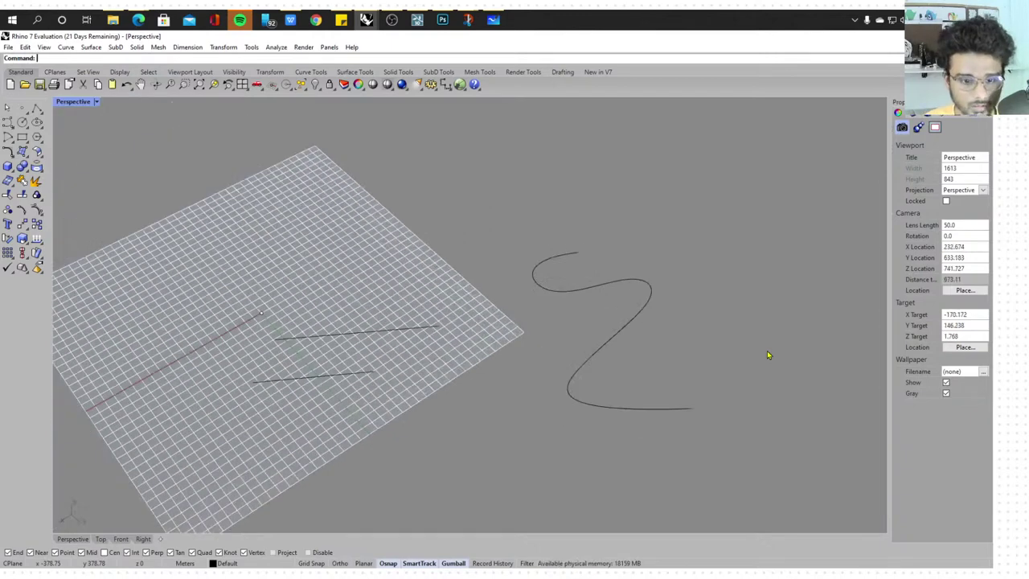
{"action": "scroll", "coordinate": [436, 374], "scroll_direction": "up", "scroll_amount": 3}
{"action": "scroll", "coordinate": [603, 279], "scroll_direction": "down", "scroll_amount": 2}
{"action": "scroll", "coordinate": [408, 251], "scroll_direction": "up", "scroll_amount": 2}
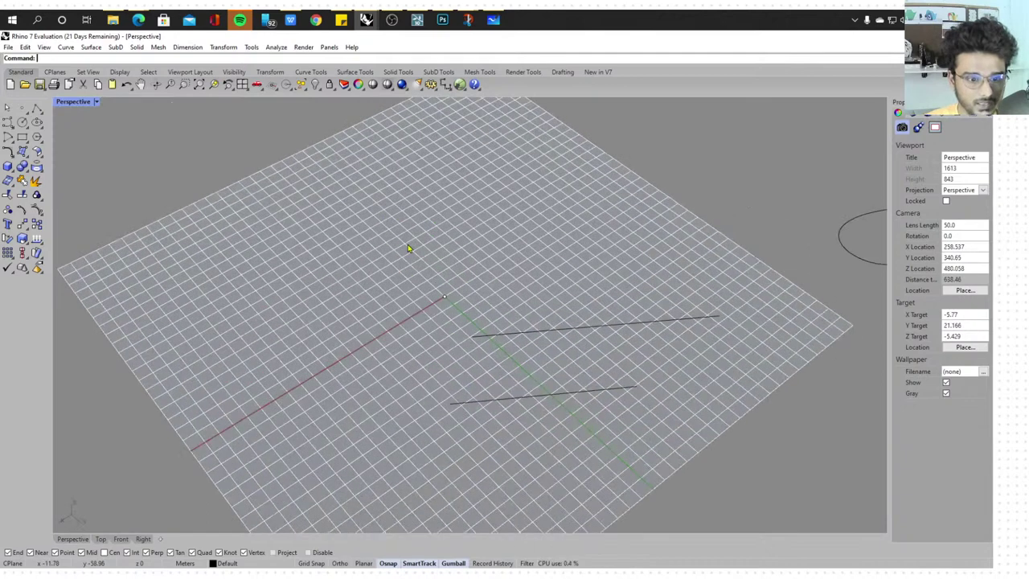
{"action": "scroll", "coordinate": [406, 266], "scroll_direction": "up", "scroll_amount": 1}
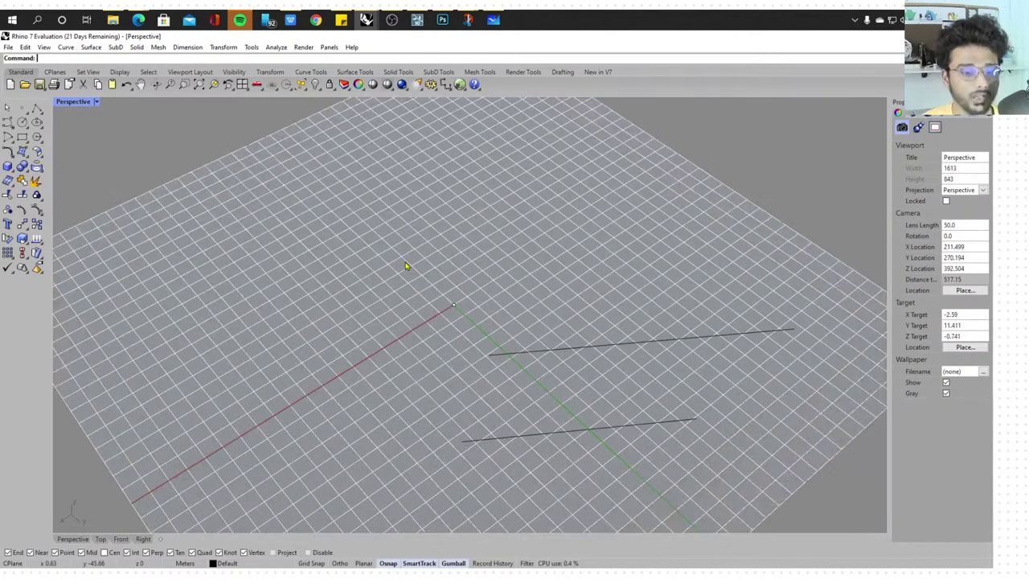
{"action": "type", "text": "What"}
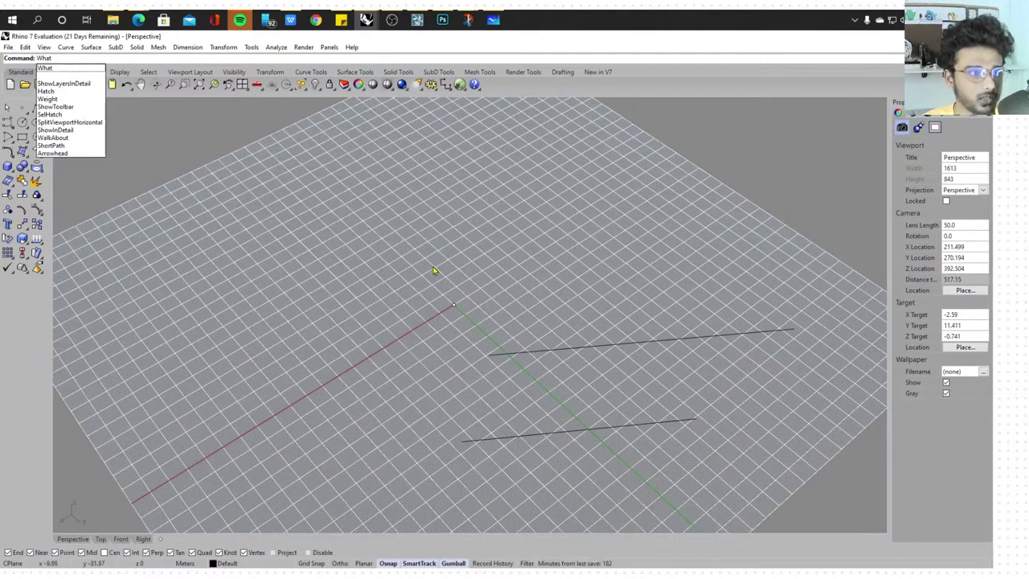
{"action": "key", "text": "Return"}
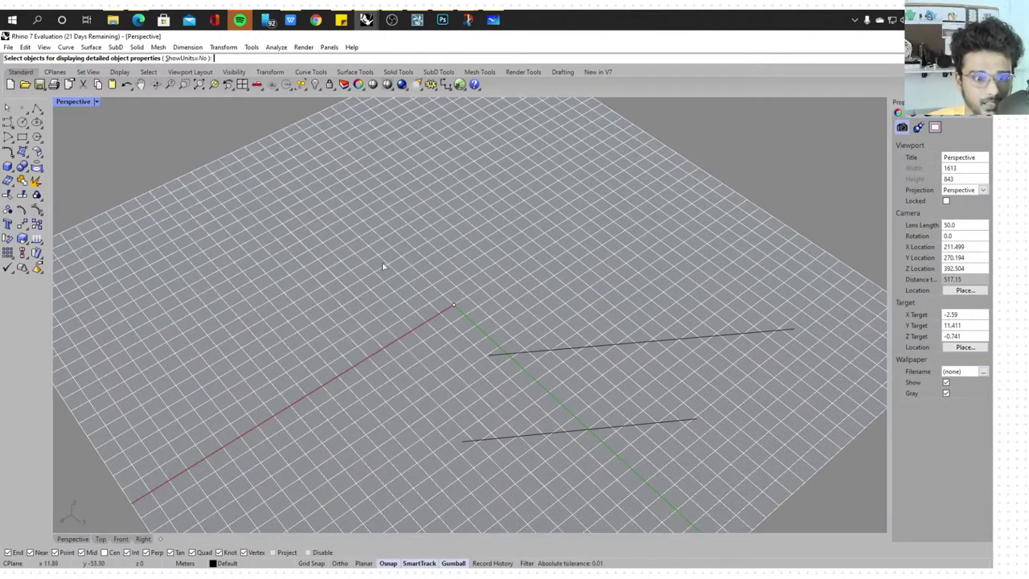
{"action": "left_click_drag", "start_coordinate": [399, 263], "coordinate": [474, 333]}
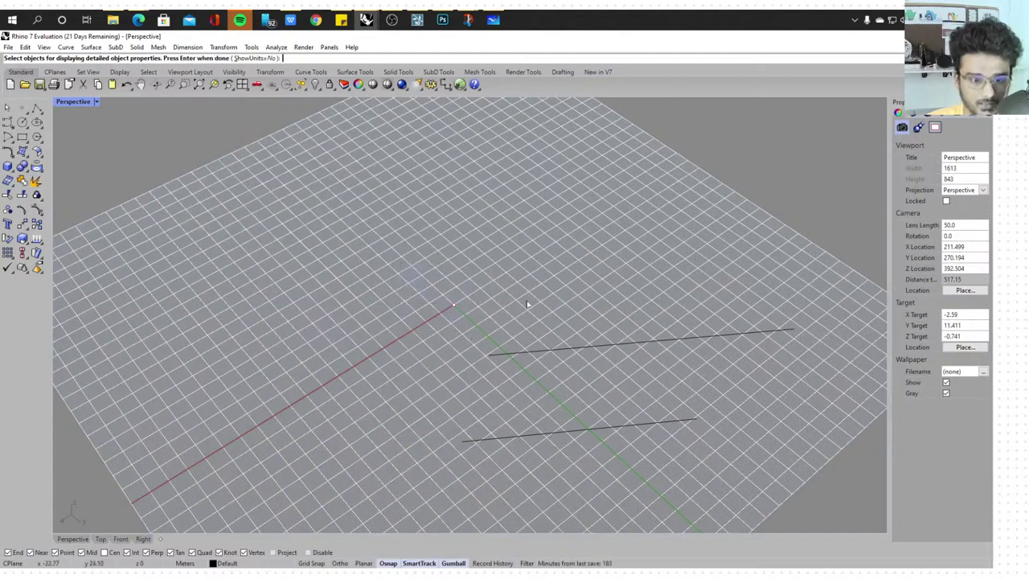
{"action": "key", "text": "Return"}
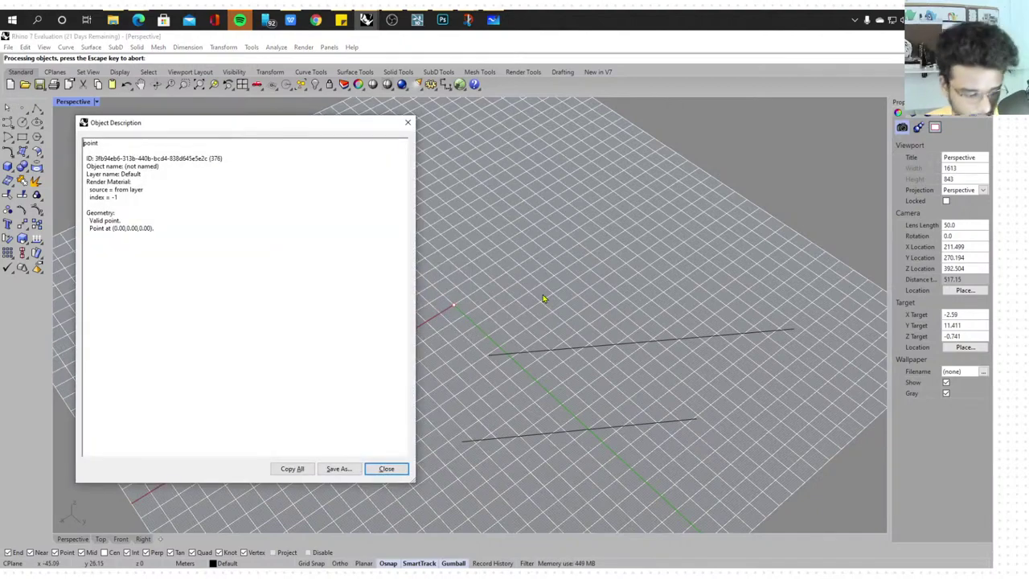
Capture the screen in Snip & Sketch, mark the point's type and coordinates in red, and label the coordinates x, y and z
{"action": "key", "text": "super+w"}
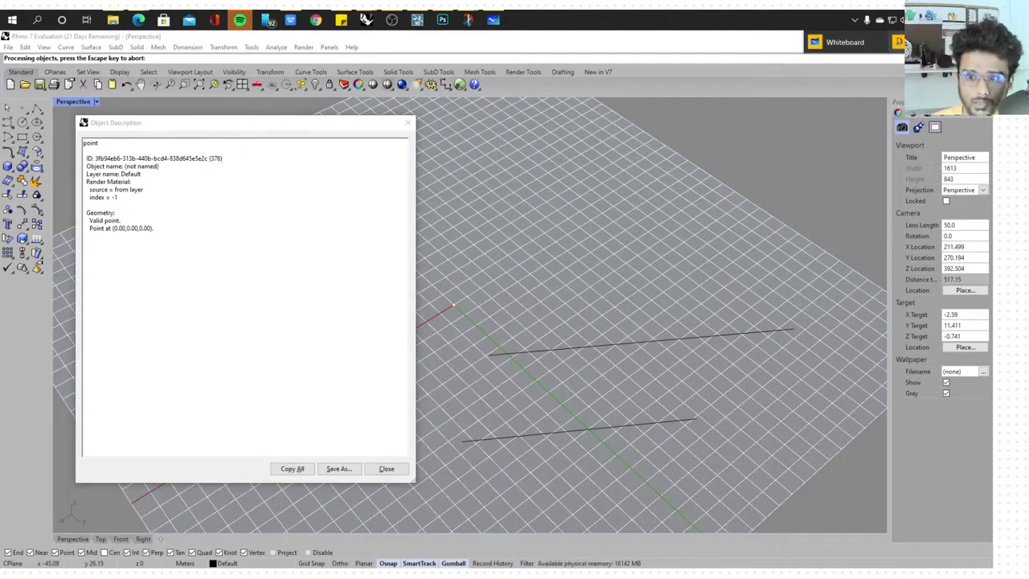
{"action": "left_click", "coordinate": [932, 42]}
{"action": "left_click", "coordinate": [547, 40]}
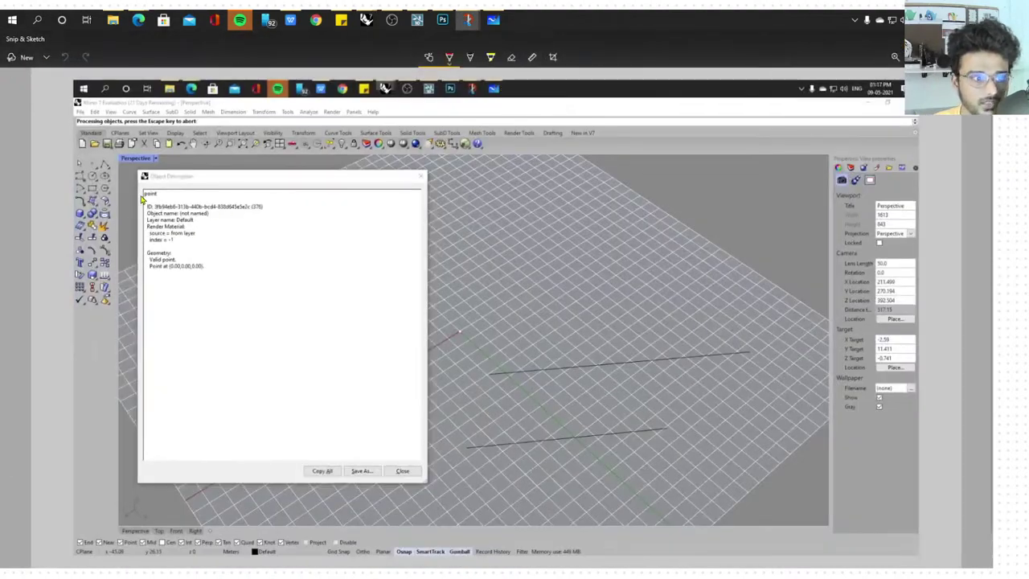
{"action": "mouse_move", "coordinate": [142, 199]}
{"action": "left_mouse_down"}
{"action": "mouse_move", "coordinate": [143, 183]}
{"action": "mouse_move", "coordinate": [154, 202]}
{"action": "left_mouse_up"}
{"action": "mouse_move", "coordinate": [140, 260]}
{"action": "left_mouse_down"}
{"action": "mouse_move", "coordinate": [144, 279]}
{"action": "mouse_move", "coordinate": [209, 266]}
{"action": "mouse_move", "coordinate": [156, 279]}
{"action": "mouse_move", "coordinate": [140, 266]}
{"action": "mouse_move", "coordinate": [171, 296]}
{"action": "mouse_move", "coordinate": [176, 288]}
{"action": "mouse_move", "coordinate": [178, 318]}
{"action": "mouse_move", "coordinate": [166, 320]}
{"action": "left_mouse_up"}
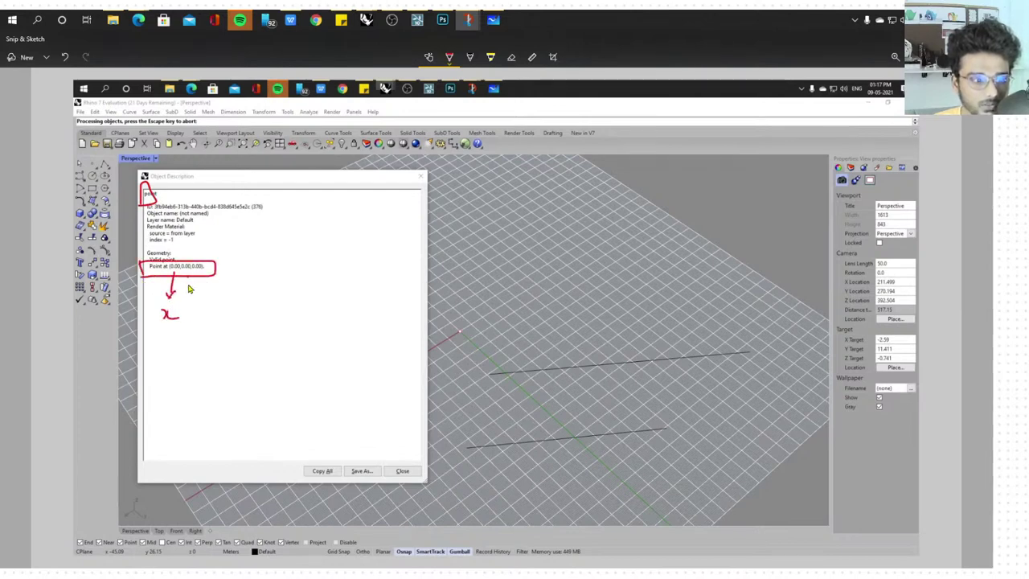
{"action": "left_click_drag", "start_coordinate": [192, 275], "coordinate": [191, 308]}
{"action": "left_click_drag", "start_coordinate": [186, 308], "coordinate": [195, 325]}
{"action": "left_click_drag", "start_coordinate": [201, 271], "coordinate": [227, 310]}
{"action": "mouse_move", "coordinate": [231, 301]}
{"action": "left_mouse_down"}
{"action": "mouse_move", "coordinate": [237, 318]}
{"action": "mouse_move", "coordinate": [243, 310]}
{"action": "mouse_move", "coordinate": [198, 331]}
{"action": "left_mouse_up"}
{"action": "left_click_drag", "start_coordinate": [205, 323], "coordinate": [192, 338]}
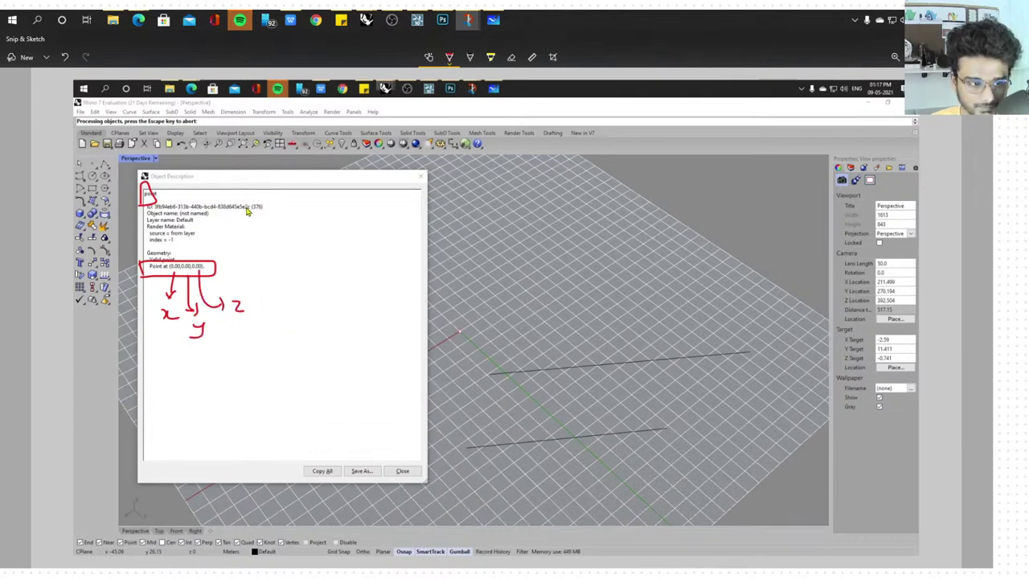
Write the coordinates (0,0,0) in red in the blank area of the captured description window
{"action": "mouse_move", "coordinate": [304, 237]}
{"action": "left_mouse_down"}
{"action": "mouse_move", "coordinate": [297, 254]}
{"action": "mouse_move", "coordinate": [305, 240]}
{"action": "left_mouse_up"}
{"action": "mouse_move", "coordinate": [323, 248]}
{"action": "left_mouse_down"}
{"action": "mouse_move", "coordinate": [321, 258]}
{"action": "mouse_move", "coordinate": [339, 243]}
{"action": "left_mouse_up"}
{"action": "mouse_move", "coordinate": [357, 259]}
{"action": "left_mouse_down"}
{"action": "mouse_move", "coordinate": [355, 268]}
{"action": "mouse_move", "coordinate": [380, 242]}
{"action": "mouse_move", "coordinate": [371, 253]}
{"action": "left_mouse_up"}
{"action": "left_click_drag", "start_coordinate": [386, 234], "coordinate": [387, 256]}
{"action": "left_click_drag", "start_coordinate": [291, 219], "coordinate": [281, 264]}
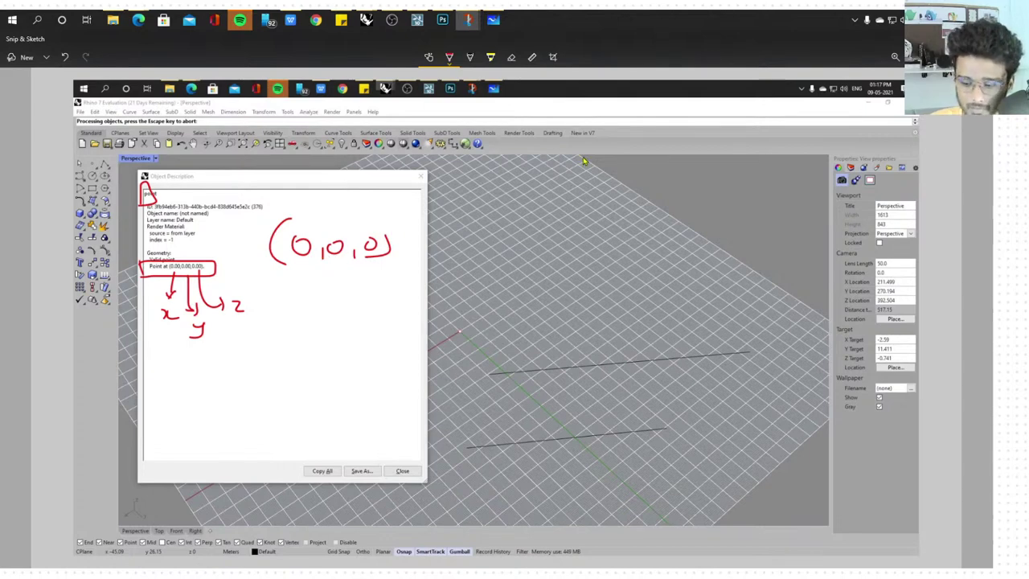
Write a circled 1 and the boxed word "Rhino" in red above the captured grid
{"action": "left_click_drag", "start_coordinate": [416, 168], "coordinate": [414, 171]}
{"action": "mouse_move", "coordinate": [484, 172]}
{"action": "left_mouse_down"}
{"action": "mouse_move", "coordinate": [486, 201]}
{"action": "mouse_move", "coordinate": [545, 172]}
{"action": "mouse_move", "coordinate": [571, 186]}
{"action": "mouse_move", "coordinate": [580, 175]}
{"action": "left_mouse_up"}
{"action": "mouse_move", "coordinate": [477, 193]}
{"action": "left_mouse_down"}
{"action": "mouse_move", "coordinate": [482, 154]}
{"action": "mouse_move", "coordinate": [476, 215]}
{"action": "left_mouse_up"}
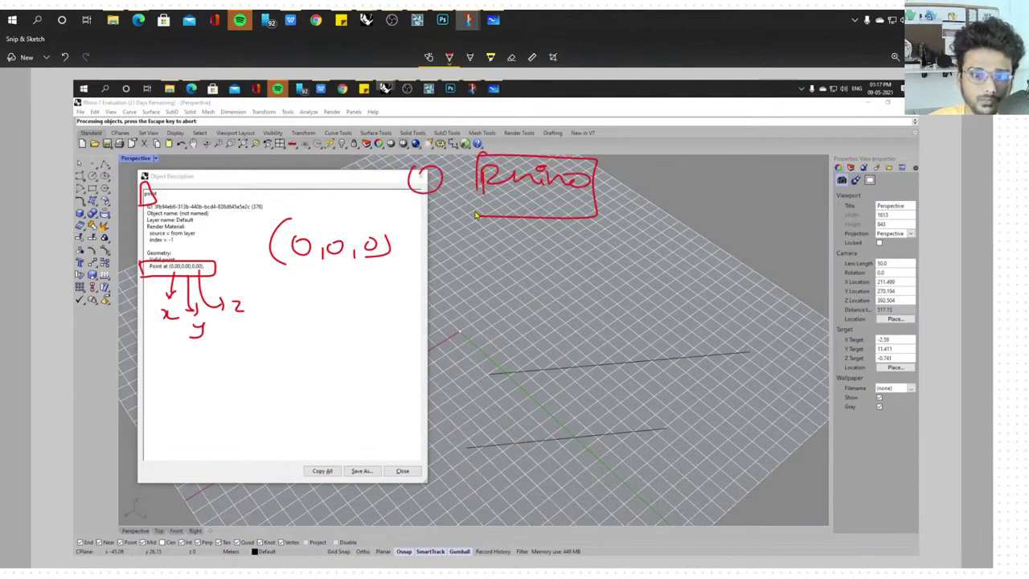
{"action": "left_click_drag", "start_coordinate": [573, 191], "coordinate": [608, 192]}
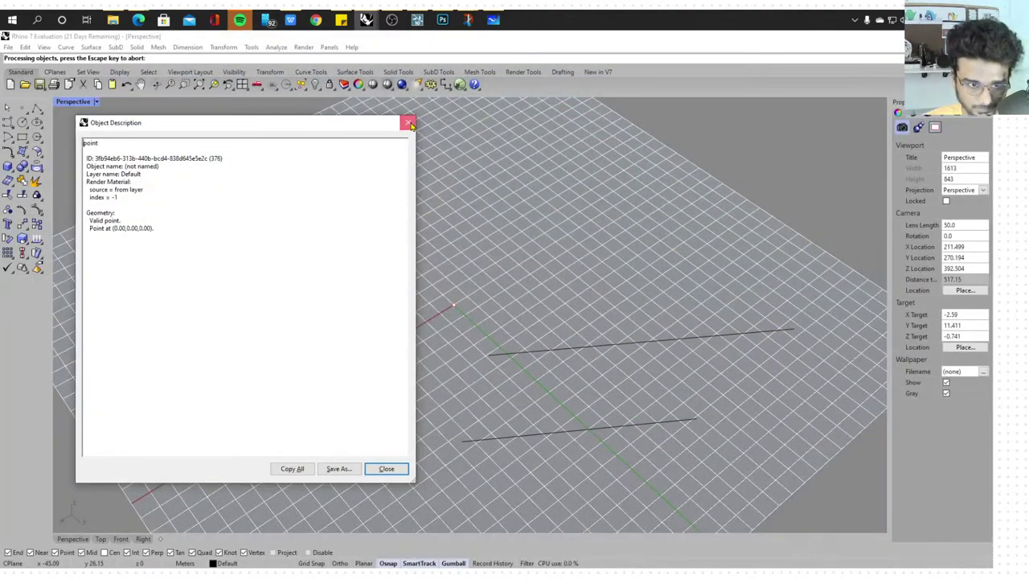
Return to Rhino, close the point's description, and run the What command on the upper line crossing the green axis
{"action": "left_click", "coordinate": [408, 123]}
{"action": "scroll", "coordinate": [443, 205], "scroll_direction": "down", "scroll_amount": 6}
{"action": "right_click_drag", "start_coordinate": [485, 246], "coordinate": [554, 291]}
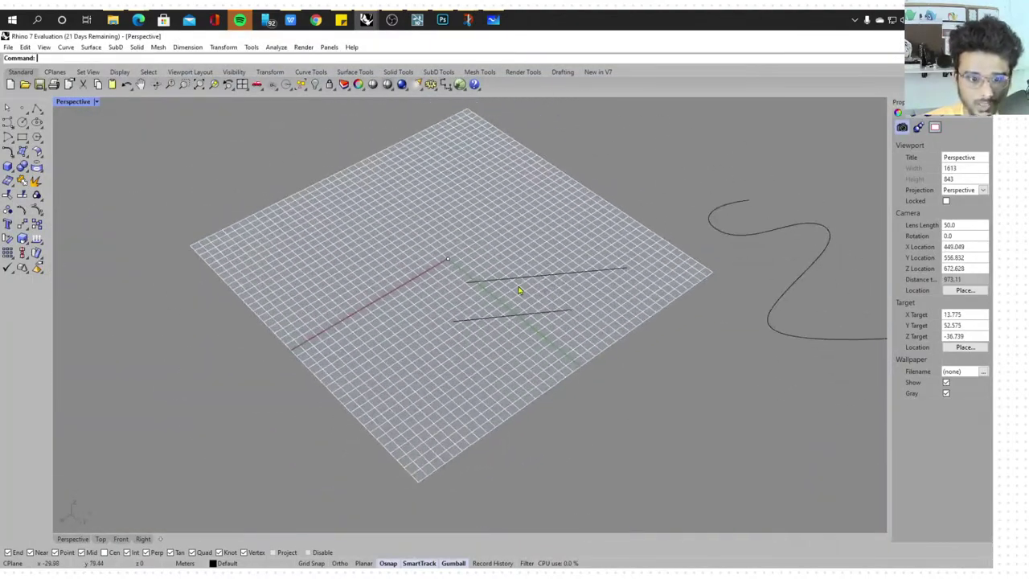
{"action": "left_click", "coordinate": [522, 283]}
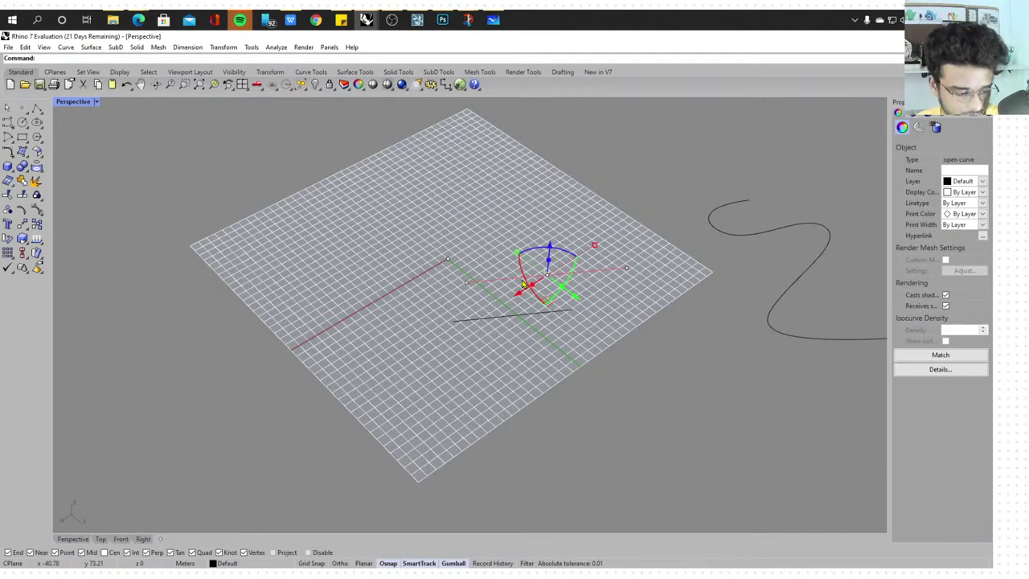
{"action": "type", "text": "What"}
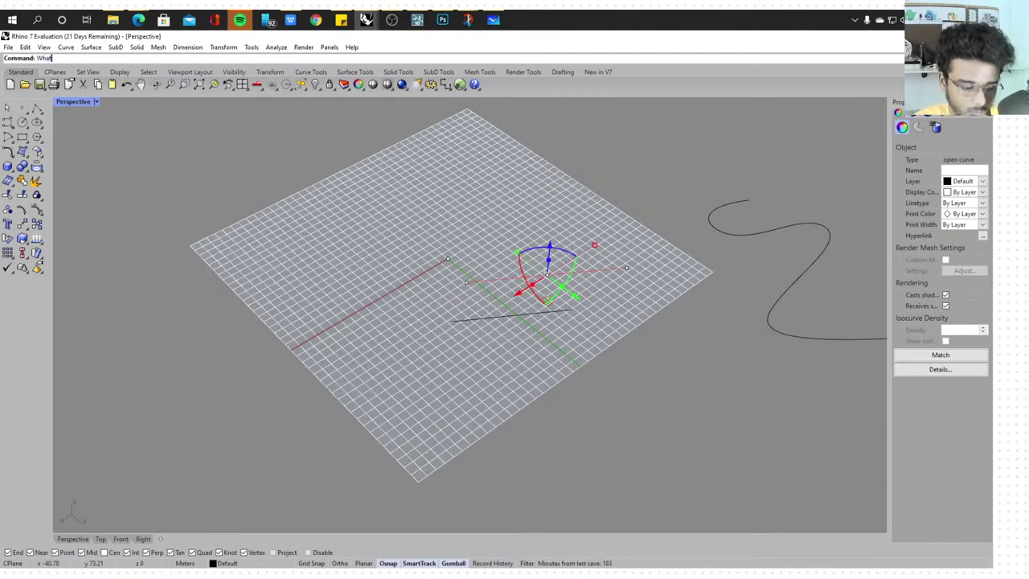
{"action": "key", "text": "Return"}
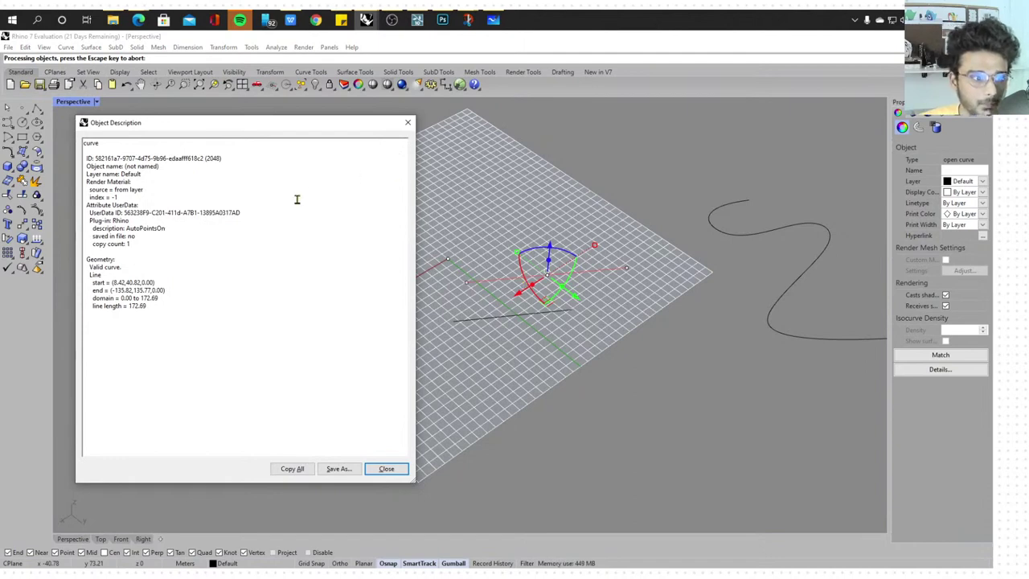
Examine the object type, start and end coordinates, and domain in the line's description, then close it and clear the selection
{"action": "left_click_drag", "start_coordinate": [101, 145], "coordinate": [80, 144]}
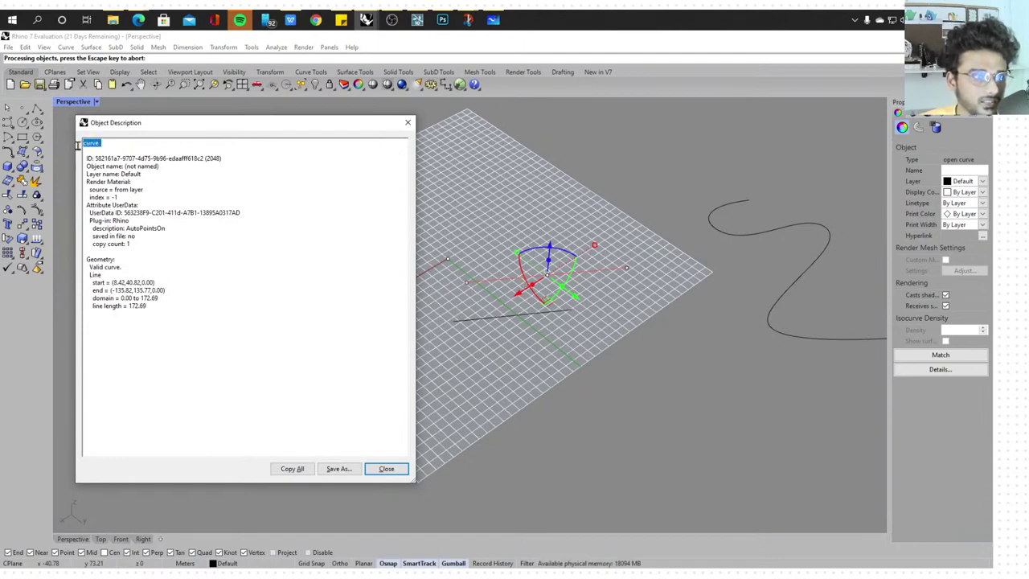
{"action": "left_click", "coordinate": [318, 193]}
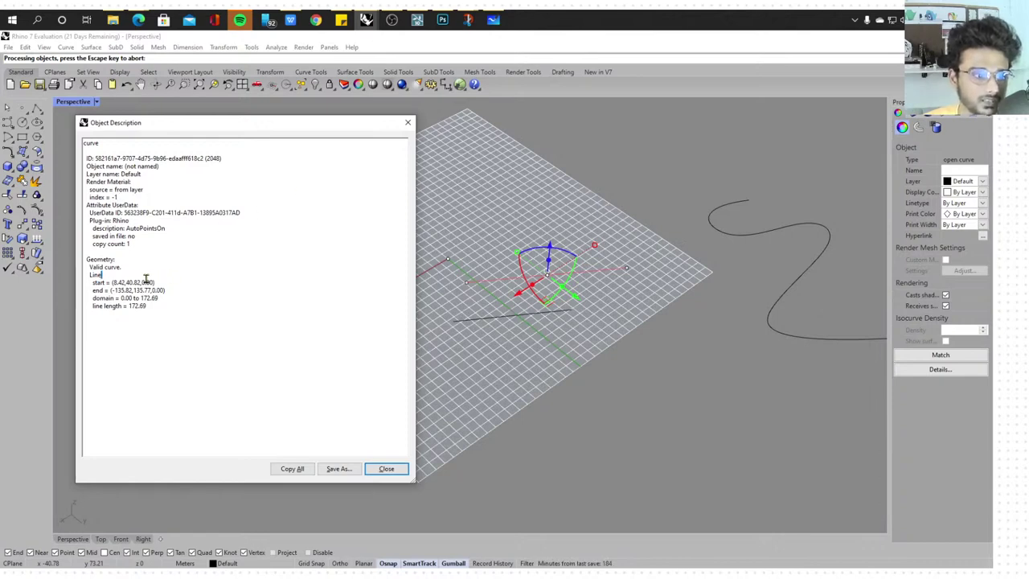
{"action": "left_click", "coordinate": [115, 278]}
{"action": "mouse_move", "coordinate": [112, 282]}
{"action": "left_mouse_down"}
{"action": "mouse_move", "coordinate": [165, 282]}
{"action": "mouse_move", "coordinate": [106, 294]}
{"action": "mouse_move", "coordinate": [117, 294]}
{"action": "left_mouse_up"}
{"action": "left_click", "coordinate": [168, 290]}
{"action": "left_click", "coordinate": [224, 294]}
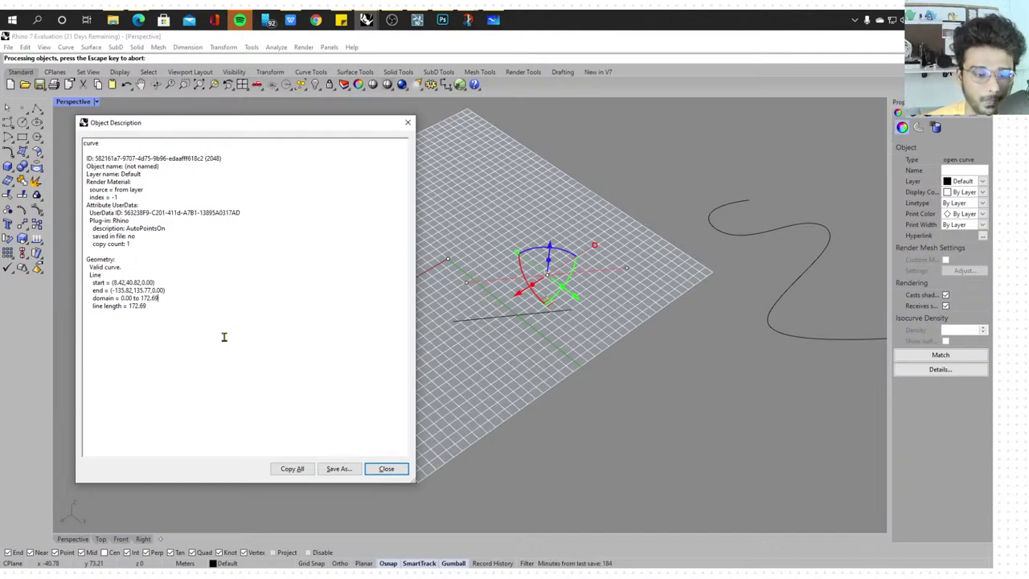
{"action": "left_click", "coordinate": [386, 468]}
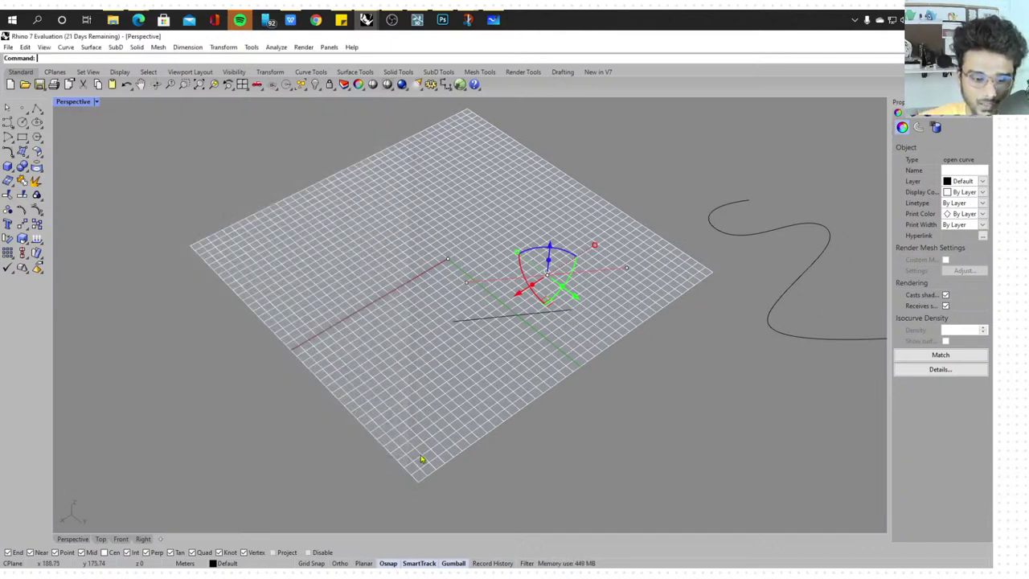
{"action": "left_click", "coordinate": [494, 416]}
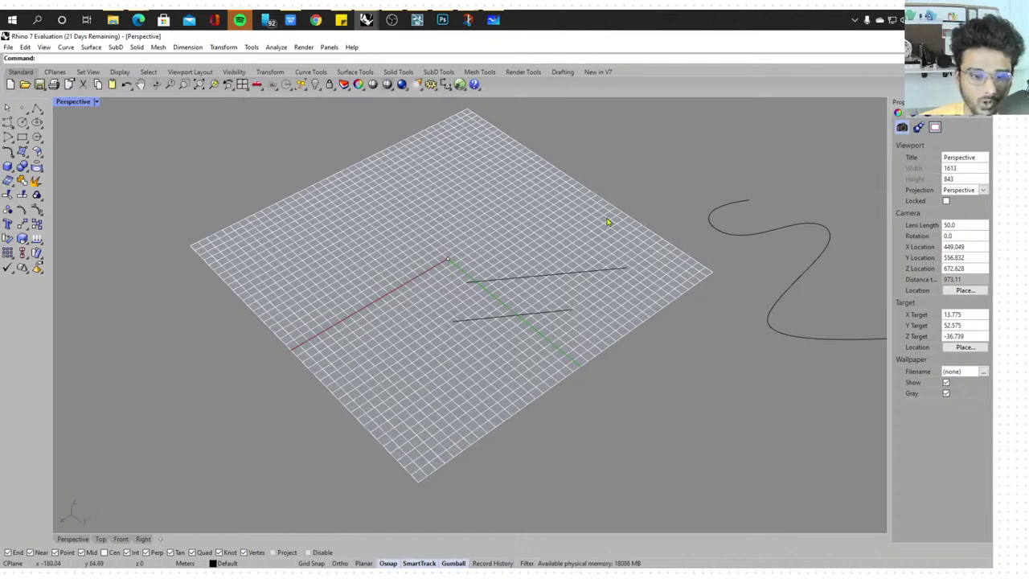
Capture the Rhino screen in Snip & Sketch and circle Osnap, SmartTrack and Gumball in red, adding an arrow and check mark at Gumball
{"action": "key", "text": "super+w"}
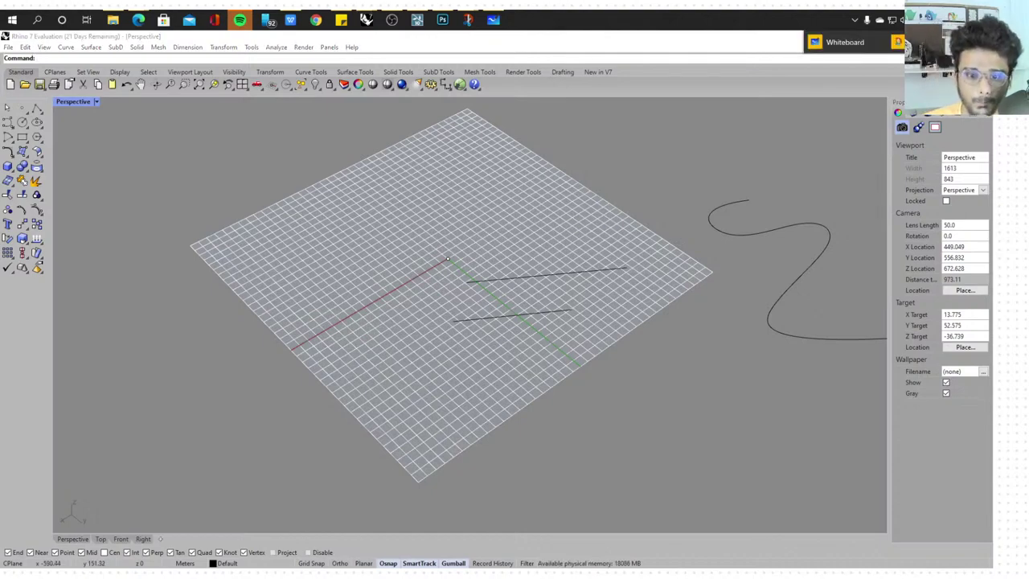
{"action": "left_click", "coordinate": [923, 41]}
{"action": "left_click", "coordinate": [543, 37]}
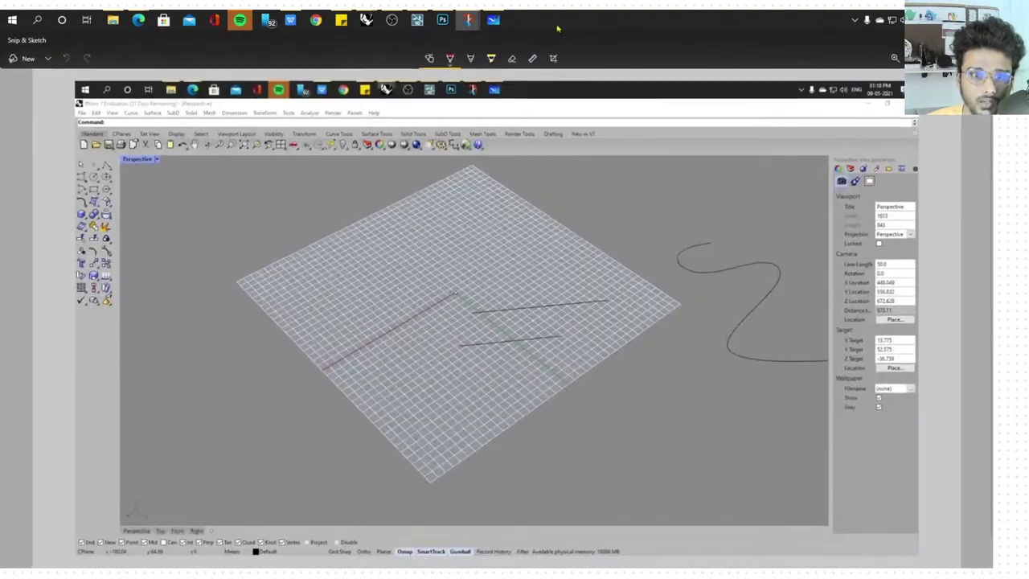
{"action": "mouse_move", "coordinate": [400, 544]}
{"action": "left_mouse_down"}
{"action": "mouse_move", "coordinate": [407, 568]}
{"action": "mouse_move", "coordinate": [428, 547]}
{"action": "mouse_move", "coordinate": [418, 546]}
{"action": "mouse_move", "coordinate": [452, 564]}
{"action": "mouse_move", "coordinate": [506, 502]}
{"action": "mouse_move", "coordinate": [520, 506]}
{"action": "mouse_move", "coordinate": [588, 467]}
{"action": "left_mouse_up"}
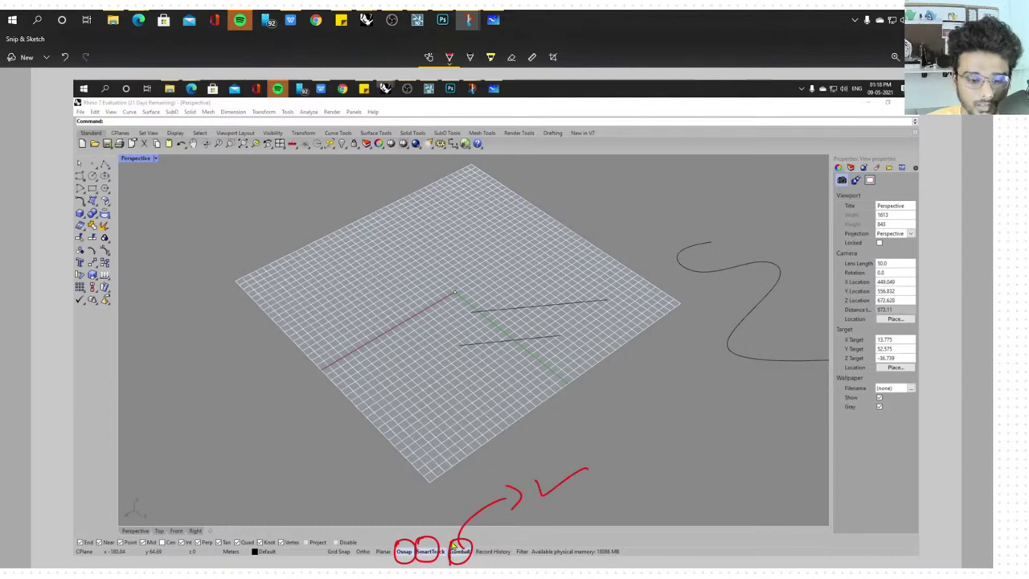
Add red arrows from the circled Gumball to the handwritten words "only" and boxed "Rhino", and write "GumBall" in a box
{"action": "mouse_move", "coordinate": [459, 539]}
{"action": "left_mouse_down"}
{"action": "mouse_move", "coordinate": [471, 562]}
{"action": "mouse_move", "coordinate": [537, 515]}
{"action": "mouse_move", "coordinate": [553, 532]}
{"action": "mouse_move", "coordinate": [580, 518]}
{"action": "mouse_move", "coordinate": [603, 545]}
{"action": "mouse_move", "coordinate": [607, 508]}
{"action": "left_mouse_up"}
{"action": "mouse_move", "coordinate": [667, 471]}
{"action": "left_mouse_down"}
{"action": "mouse_move", "coordinate": [668, 482]}
{"action": "mouse_move", "coordinate": [687, 469]}
{"action": "mouse_move", "coordinate": [723, 474]}
{"action": "mouse_move", "coordinate": [800, 456]}
{"action": "mouse_move", "coordinate": [803, 474]}
{"action": "left_mouse_up"}
{"action": "left_click_drag", "start_coordinate": [639, 455], "coordinate": [636, 495]}
{"action": "mouse_move", "coordinate": [640, 448]}
{"action": "left_mouse_down"}
{"action": "mouse_move", "coordinate": [815, 450]}
{"action": "mouse_move", "coordinate": [706, 500]}
{"action": "left_mouse_up"}
{"action": "mouse_move", "coordinate": [457, 556]}
{"action": "left_mouse_down"}
{"action": "mouse_move", "coordinate": [502, 448]}
{"action": "mouse_move", "coordinate": [543, 432]}
{"action": "mouse_move", "coordinate": [578, 439]}
{"action": "mouse_move", "coordinate": [503, 442]}
{"action": "mouse_move", "coordinate": [601, 410]}
{"action": "mouse_move", "coordinate": [519, 466]}
{"action": "left_mouse_up"}
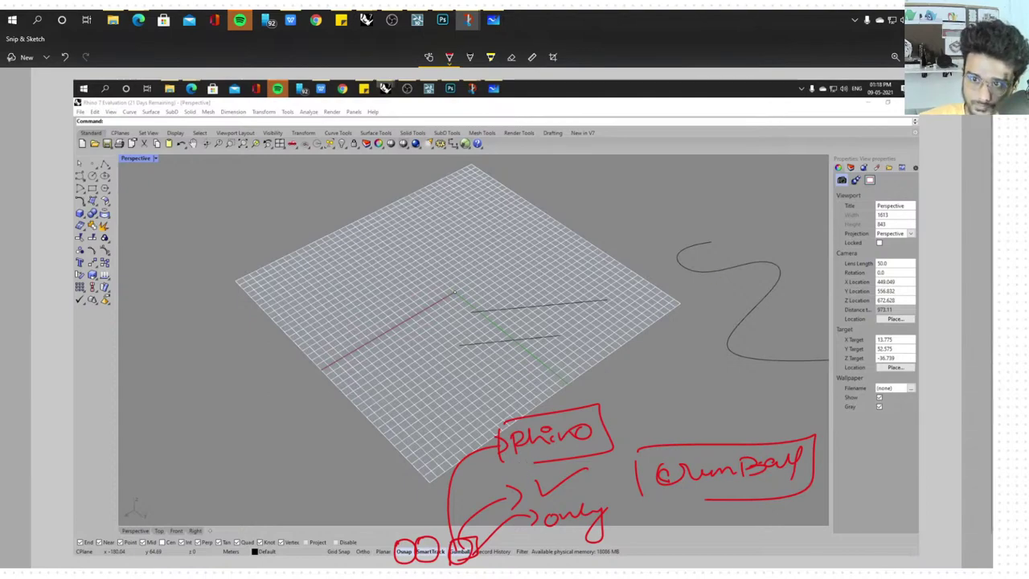
Return to Rhino, select the S-shaped curve beside the grid to view its control points closely, and clear the selection
{"action": "left_click", "coordinate": [932, 37]}
{"action": "left_click", "coordinate": [932, 37]}
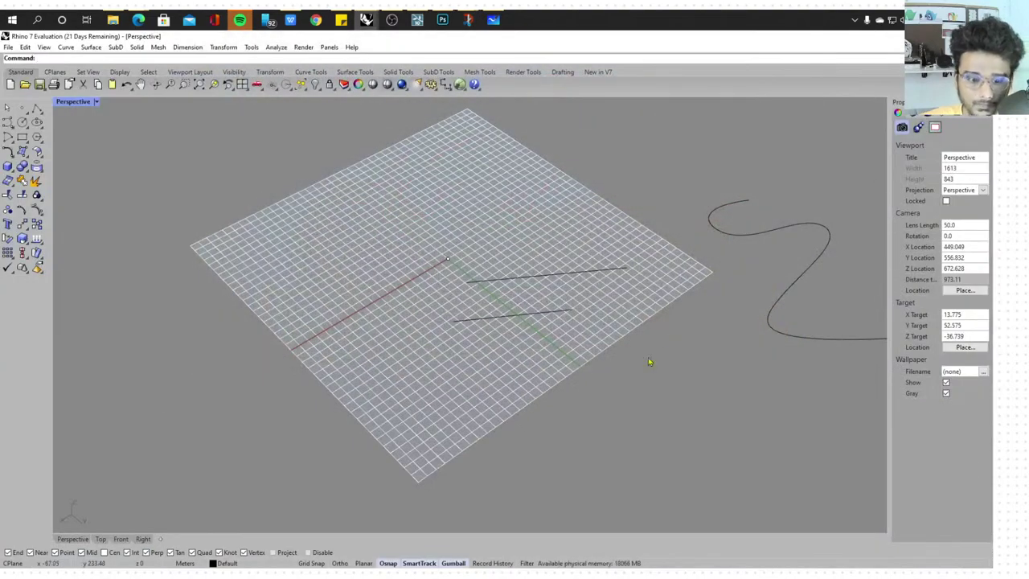
{"action": "scroll", "coordinate": [514, 363], "scroll_direction": "down", "scroll_amount": 3}
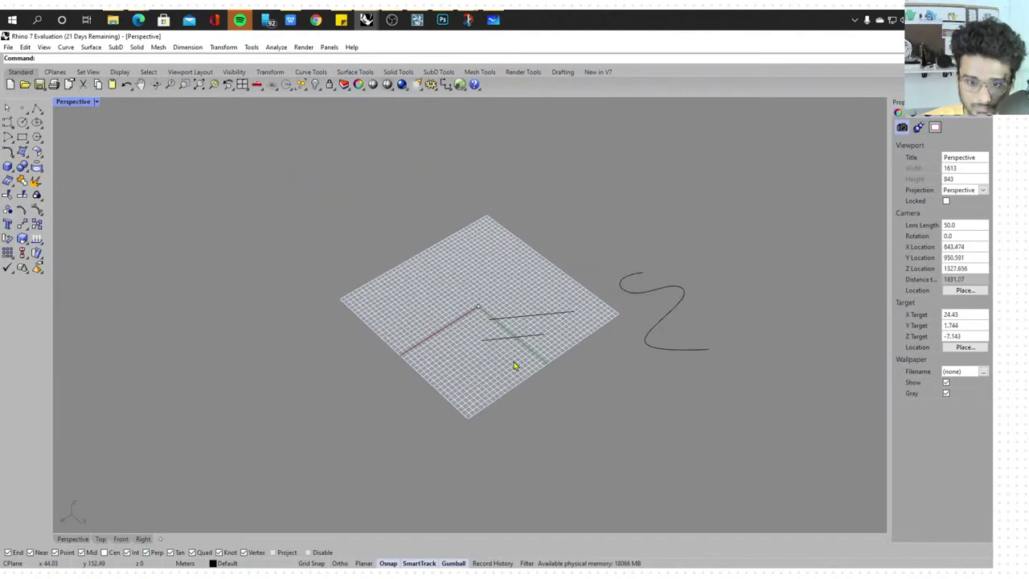
{"action": "right_click_drag", "start_coordinate": [514, 362], "coordinate": [540, 361]}
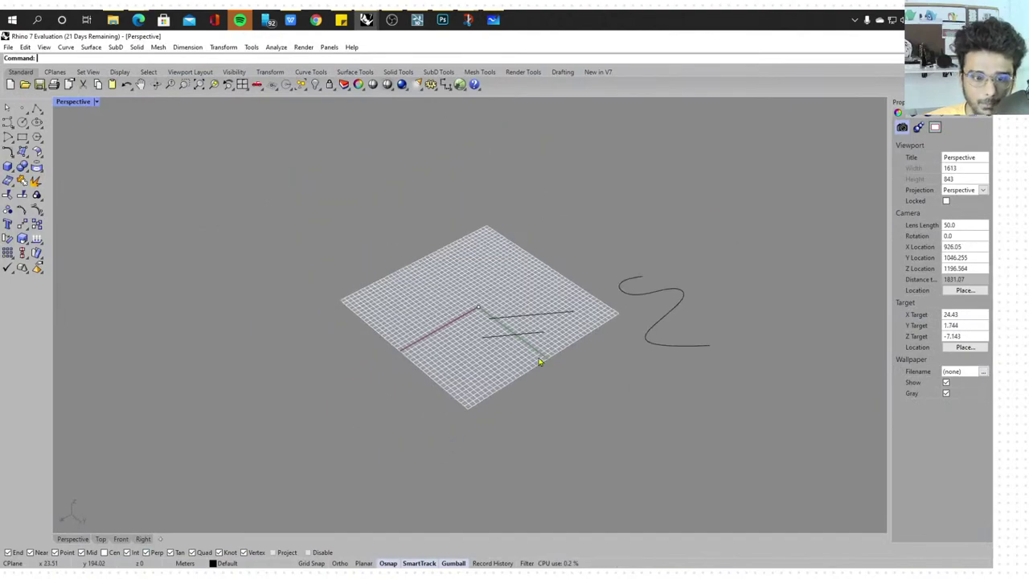
{"action": "left_click", "coordinate": [688, 292]}
{"action": "scroll", "coordinate": [689, 343], "scroll_direction": "up", "scroll_amount": 3}
{"action": "scroll", "coordinate": [690, 343], "scroll_direction": "up", "scroll_amount": 3}
{"action": "left_click", "coordinate": [683, 447]}
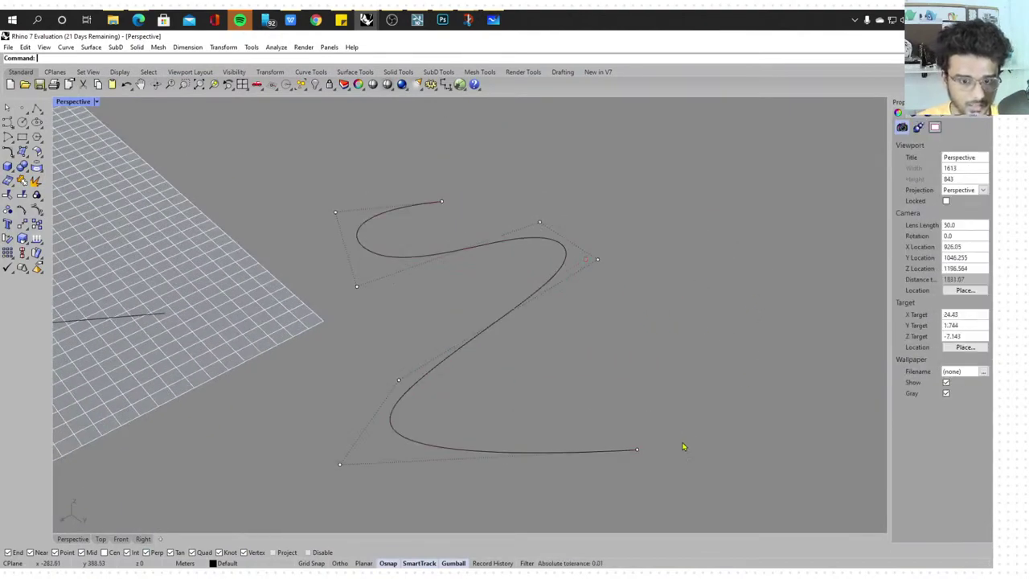
Select and deselect the S-shaped curve repeatedly to compare it with and without its control polygon
{"action": "left_click", "coordinate": [557, 280]}
{"action": "left_click", "coordinate": [684, 249]}
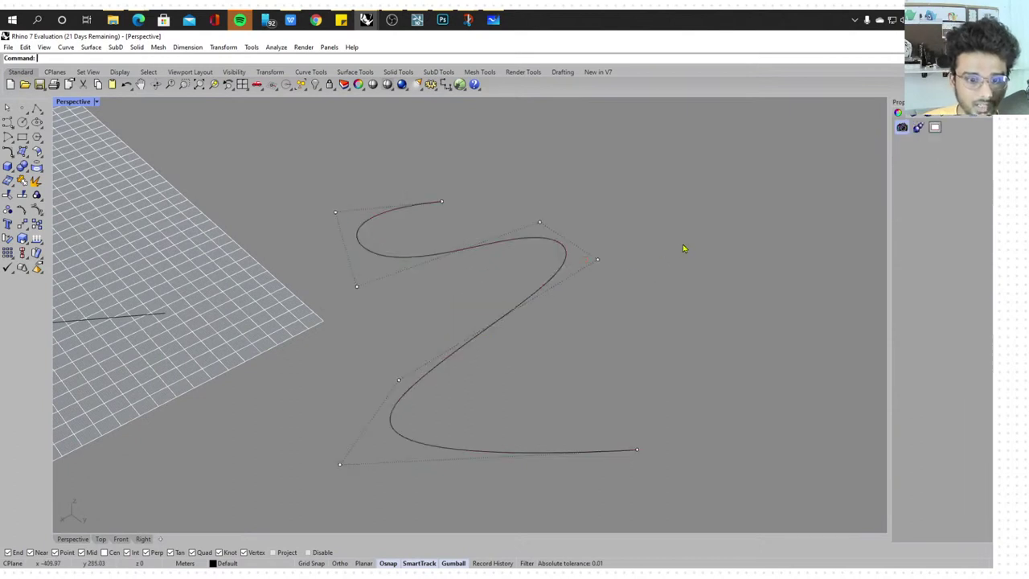
{"action": "left_click", "coordinate": [518, 307]}
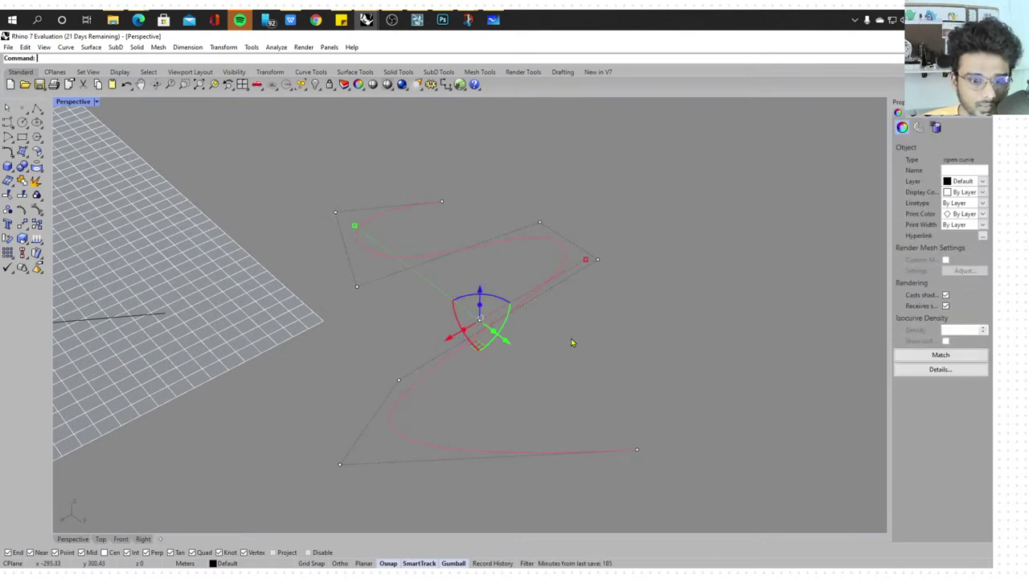
{"action": "left_click", "coordinate": [570, 338]}
{"action": "left_click", "coordinate": [522, 302]}
{"action": "left_click", "coordinate": [640, 327]}
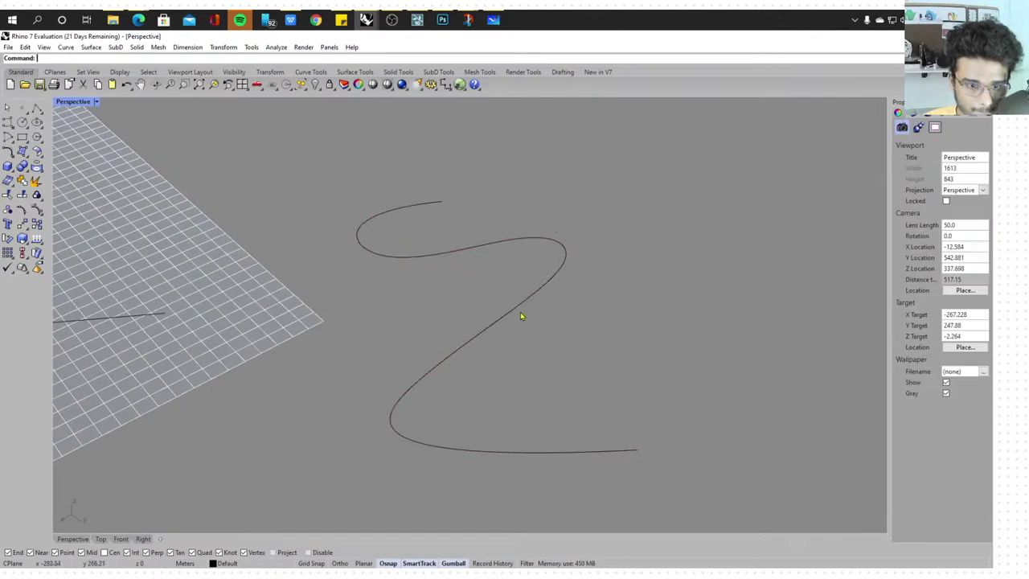
{"action": "left_click", "coordinate": [518, 313]}
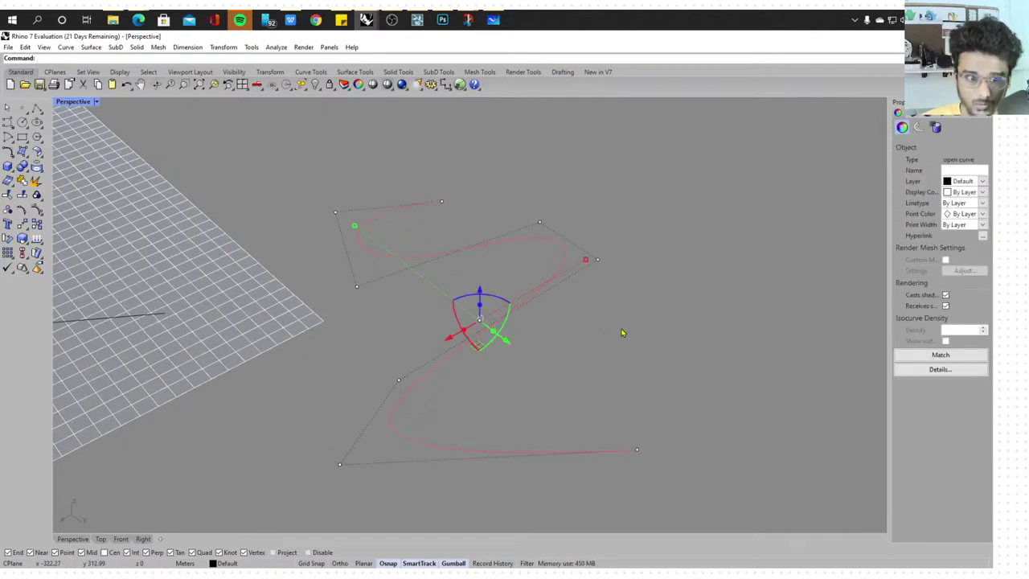
{"action": "key", "text": "Escape"}
{"action": "key", "text": "ctrl+z"}
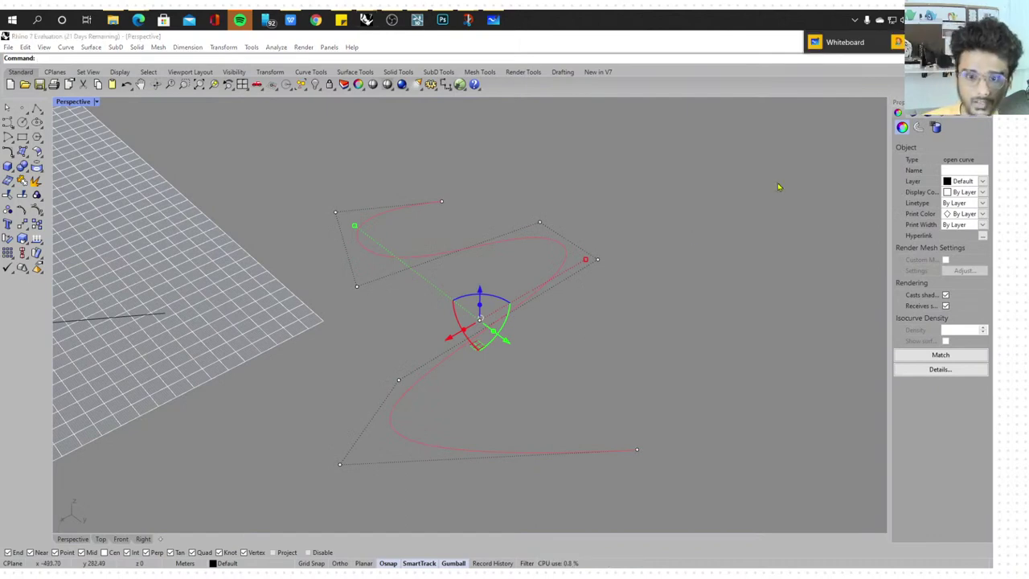
{"action": "key", "text": "alt+Tab"}
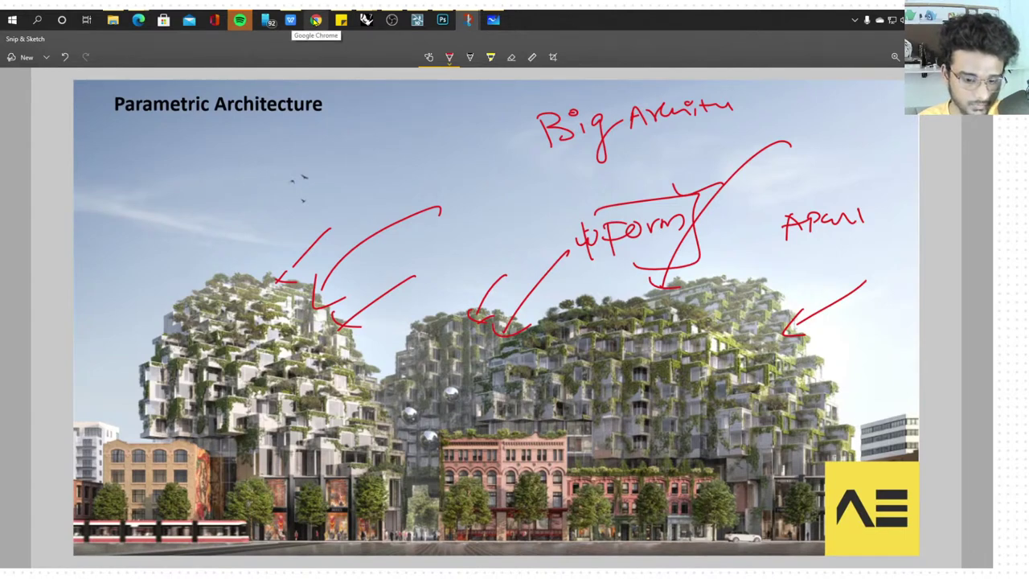
{"action": "left_click", "coordinate": [321, 22]}
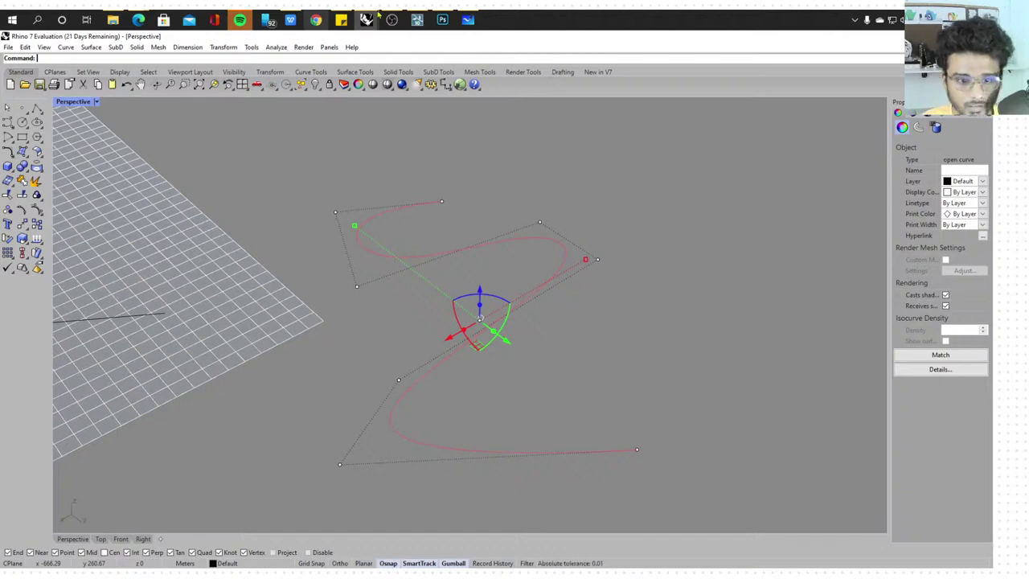
{"action": "left_click", "coordinate": [744, 267]}
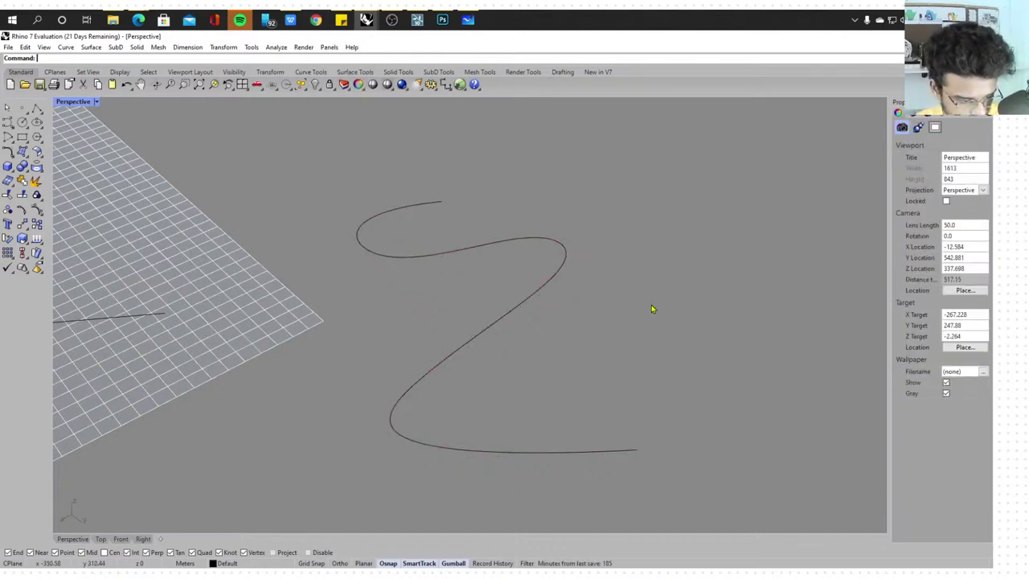
{"action": "key", "text": "super+w"}
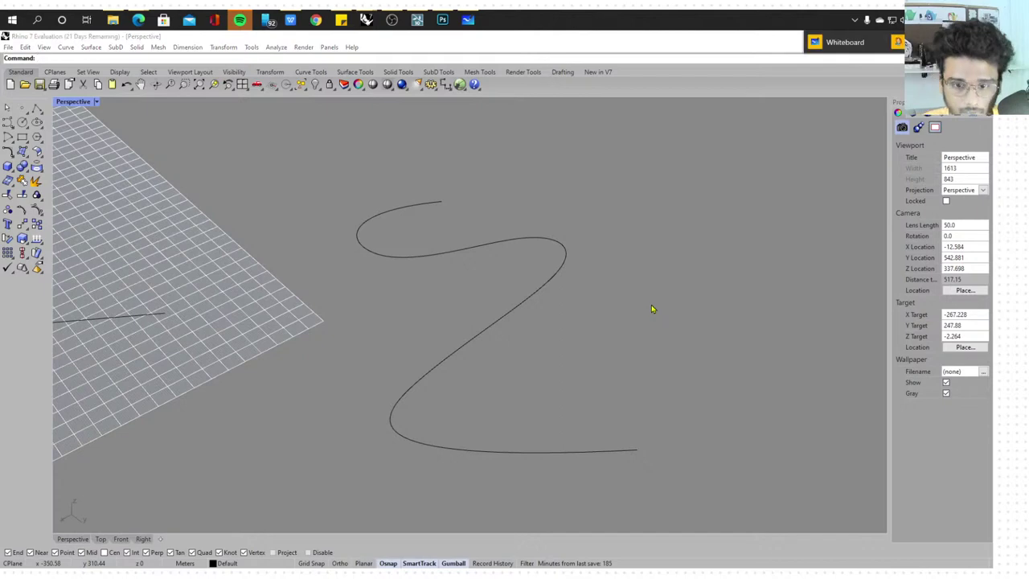
{"action": "left_click", "coordinate": [899, 44]}
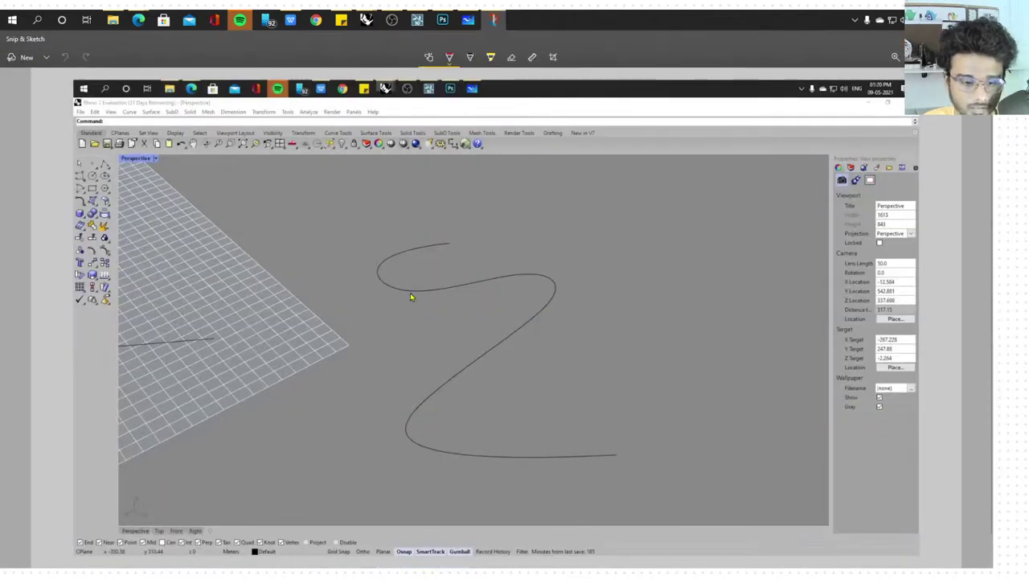
{"action": "left_click", "coordinate": [932, 38]}
Capture the selected S-shaped curve in Snip & Sketch, circle its first two control points in red and write "control points" above
{"action": "left_click", "coordinate": [548, 281]}
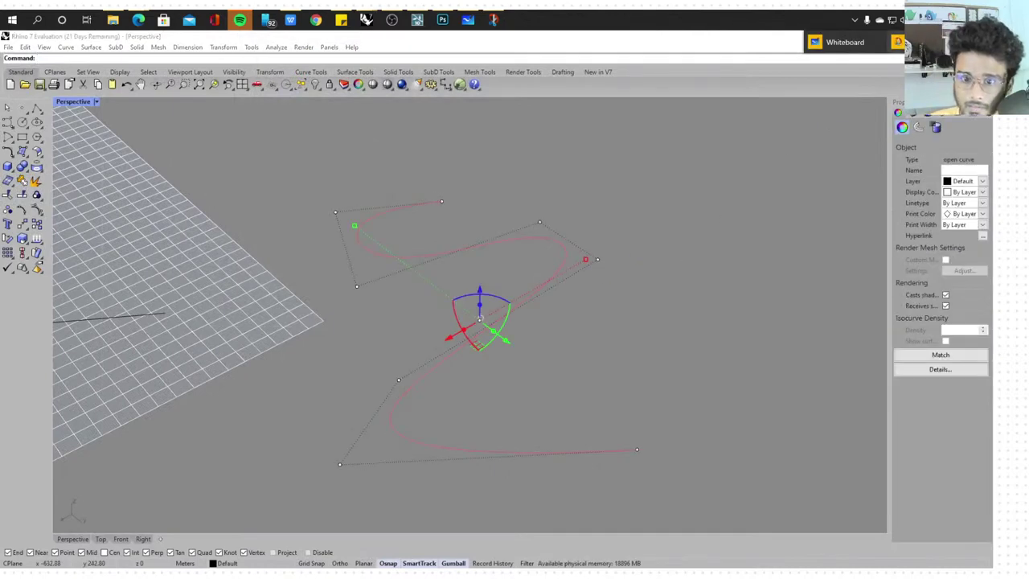
{"action": "left_click", "coordinate": [897, 42]}
{"action": "left_click", "coordinate": [834, 38]}
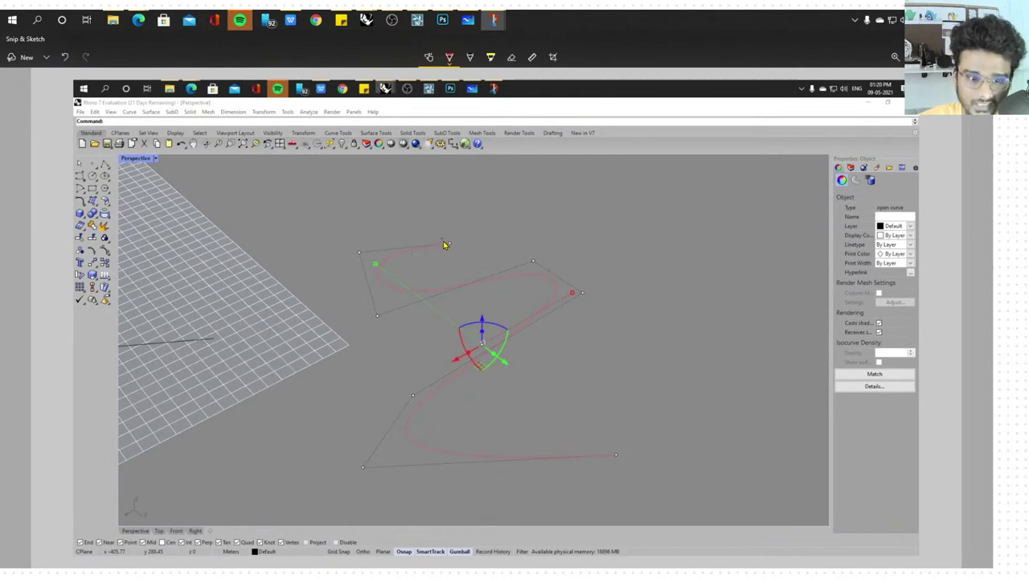
{"action": "left_click_drag", "start_coordinate": [446, 244], "coordinate": [448, 242]}
{"action": "mouse_move", "coordinate": [360, 262]}
{"action": "left_mouse_down"}
{"action": "mouse_move", "coordinate": [391, 222]}
{"action": "mouse_move", "coordinate": [448, 199]}
{"action": "mouse_move", "coordinate": [525, 180]}
{"action": "mouse_move", "coordinate": [577, 185]}
{"action": "left_mouse_up"}
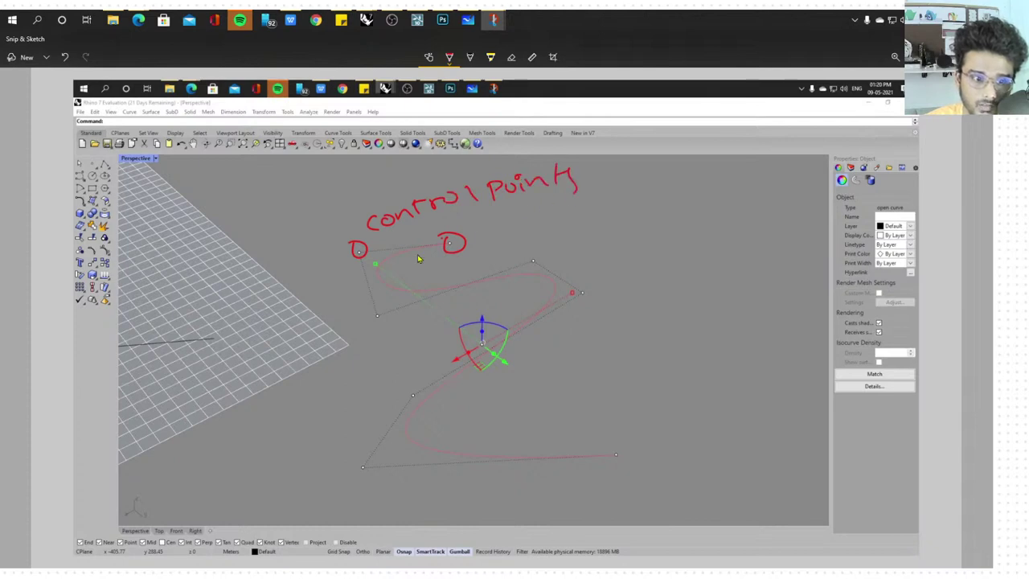
Circle the remaining six control points of the captured curve in red
{"action": "left_click_drag", "start_coordinate": [366, 307], "coordinate": [368, 324]}
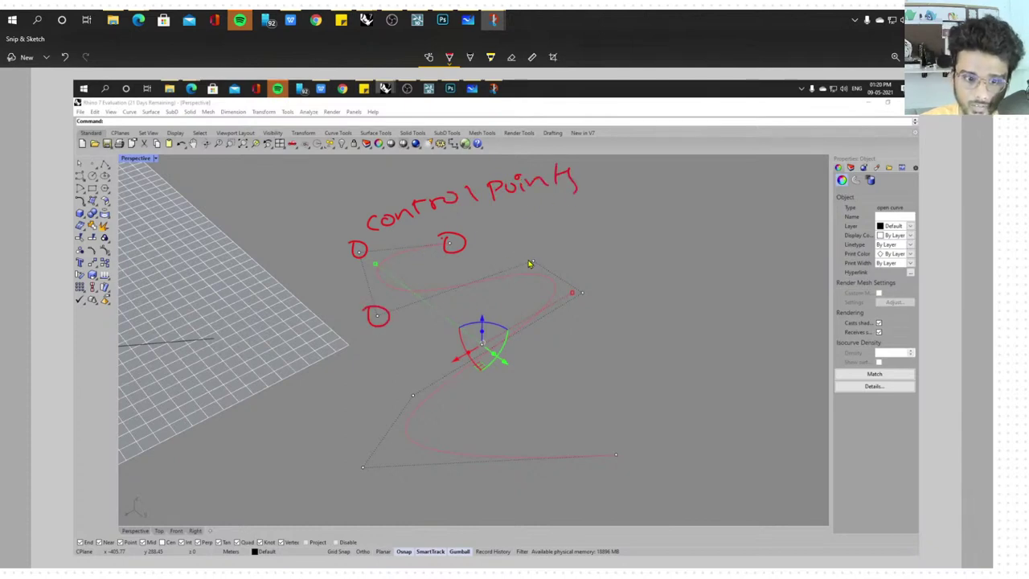
{"action": "left_click_drag", "start_coordinate": [529, 263], "coordinate": [524, 268]}
{"action": "left_click_drag", "start_coordinate": [577, 291], "coordinate": [572, 299]}
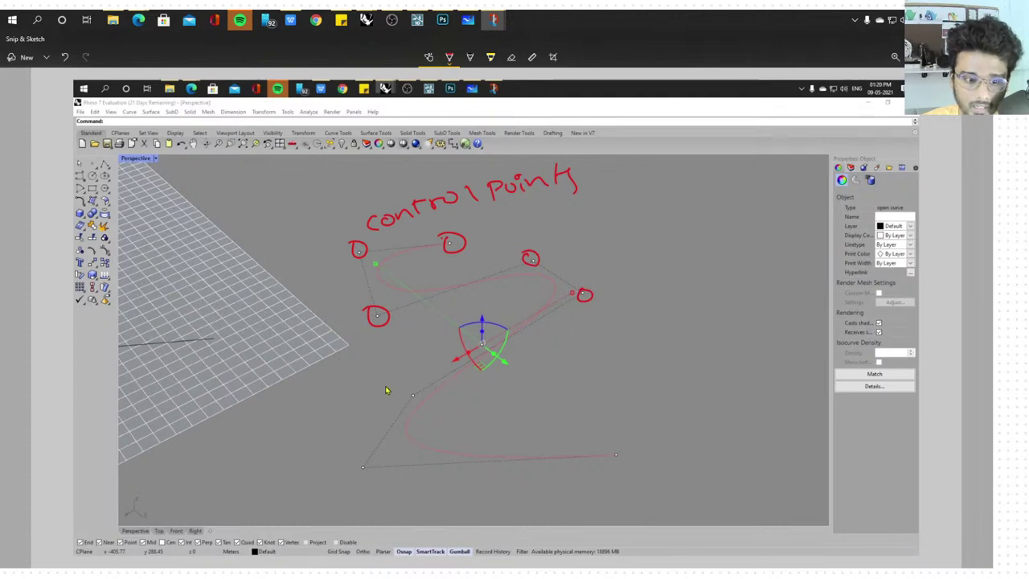
{"action": "mouse_move", "coordinate": [405, 384]}
{"action": "left_mouse_down"}
{"action": "mouse_move", "coordinate": [421, 394]}
{"action": "mouse_move", "coordinate": [407, 395]}
{"action": "left_mouse_up"}
{"action": "mouse_move", "coordinate": [352, 461]}
{"action": "left_mouse_down"}
{"action": "mouse_move", "coordinate": [378, 475]}
{"action": "mouse_move", "coordinate": [368, 462]}
{"action": "left_mouse_up"}
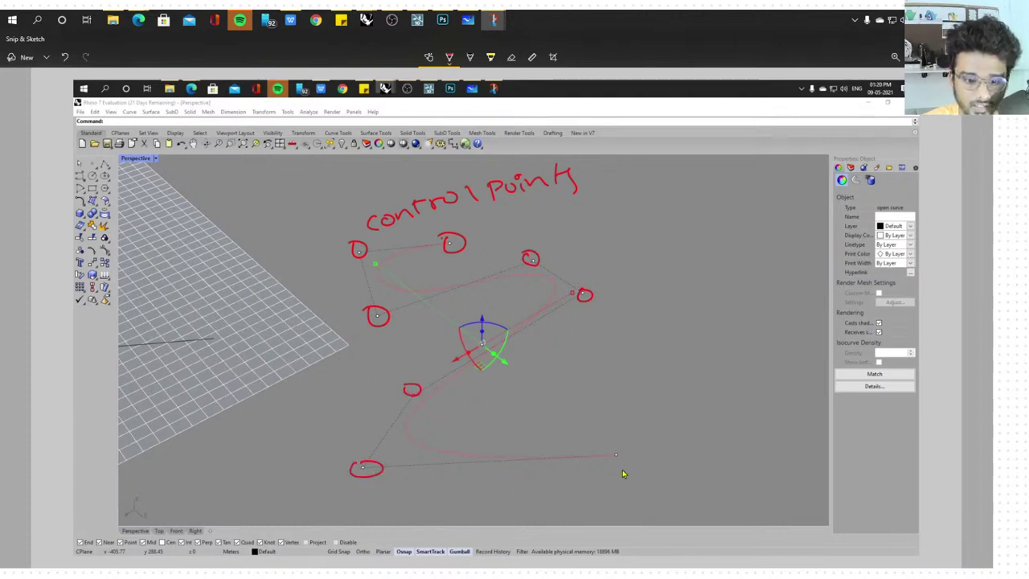
{"action": "mouse_move", "coordinate": [601, 444]}
{"action": "left_mouse_down"}
{"action": "mouse_move", "coordinate": [618, 447]}
{"action": "mouse_move", "coordinate": [592, 456]}
{"action": "left_mouse_up"}
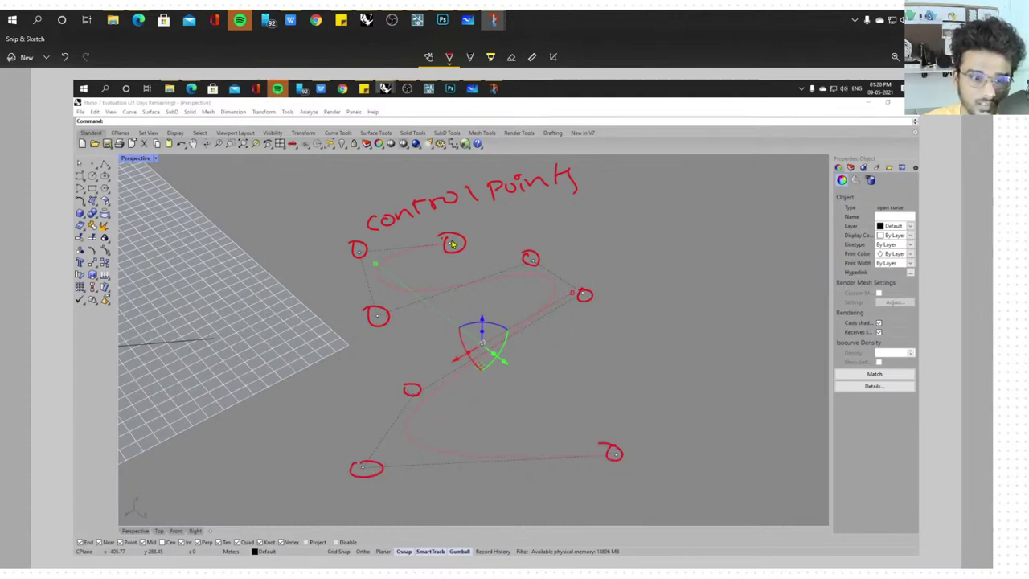
Label the curve's first control point "Start" with an arrow and its last one "End", boxing both words
{"action": "mouse_move", "coordinate": [472, 234]}
{"action": "left_mouse_down"}
{"action": "mouse_move", "coordinate": [494, 227]}
{"action": "mouse_move", "coordinate": [485, 234]}
{"action": "left_mouse_up"}
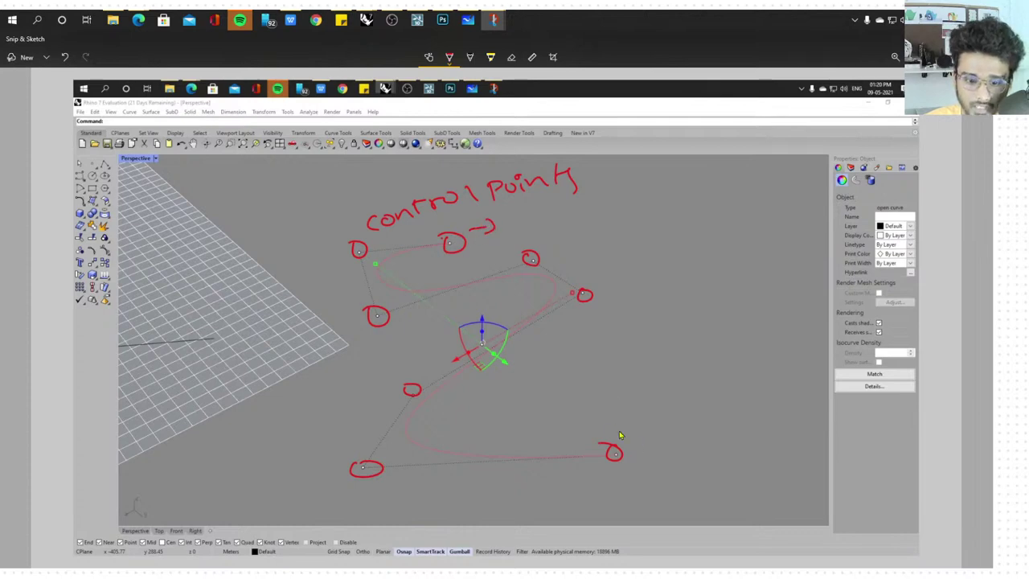
{"action": "mouse_move", "coordinate": [645, 454]}
{"action": "left_mouse_down"}
{"action": "mouse_move", "coordinate": [638, 469]}
{"action": "mouse_move", "coordinate": [685, 475]}
{"action": "left_mouse_up"}
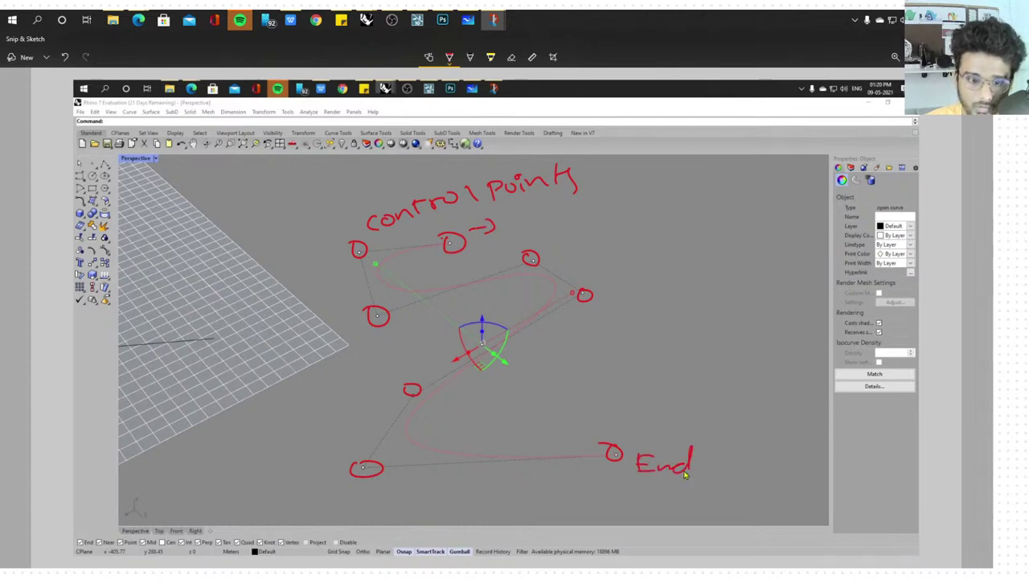
{"action": "mouse_move", "coordinate": [497, 223]}
{"action": "left_mouse_down"}
{"action": "mouse_move", "coordinate": [528, 233]}
{"action": "mouse_move", "coordinate": [563, 225]}
{"action": "mouse_move", "coordinate": [575, 207]}
{"action": "mouse_move", "coordinate": [498, 240]}
{"action": "left_mouse_up"}
{"action": "mouse_move", "coordinate": [495, 217]}
{"action": "left_mouse_down"}
{"action": "mouse_move", "coordinate": [583, 192]}
{"action": "mouse_move", "coordinate": [479, 247]}
{"action": "left_mouse_up"}
{"action": "mouse_move", "coordinate": [635, 445]}
{"action": "left_mouse_down"}
{"action": "mouse_move", "coordinate": [632, 480]}
{"action": "mouse_move", "coordinate": [709, 472]}
{"action": "mouse_move", "coordinate": [623, 483]}
{"action": "left_mouse_up"}
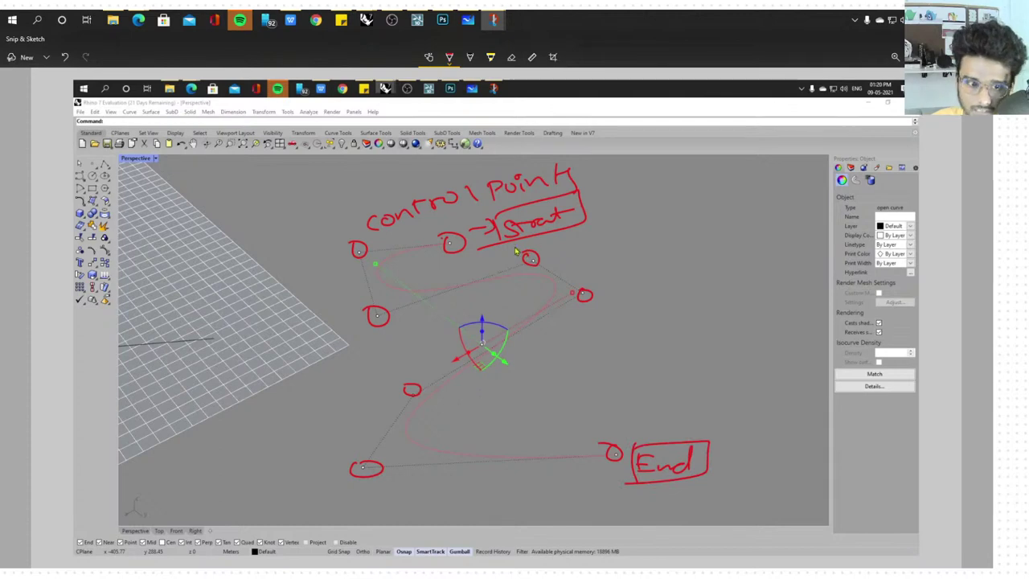
Number the circled control points 1 to 8 in red, following the curve from its start to its end
{"action": "left_click_drag", "start_coordinate": [435, 212], "coordinate": [435, 226]}
{"action": "left_click_drag", "start_coordinate": [443, 212], "coordinate": [426, 210]}
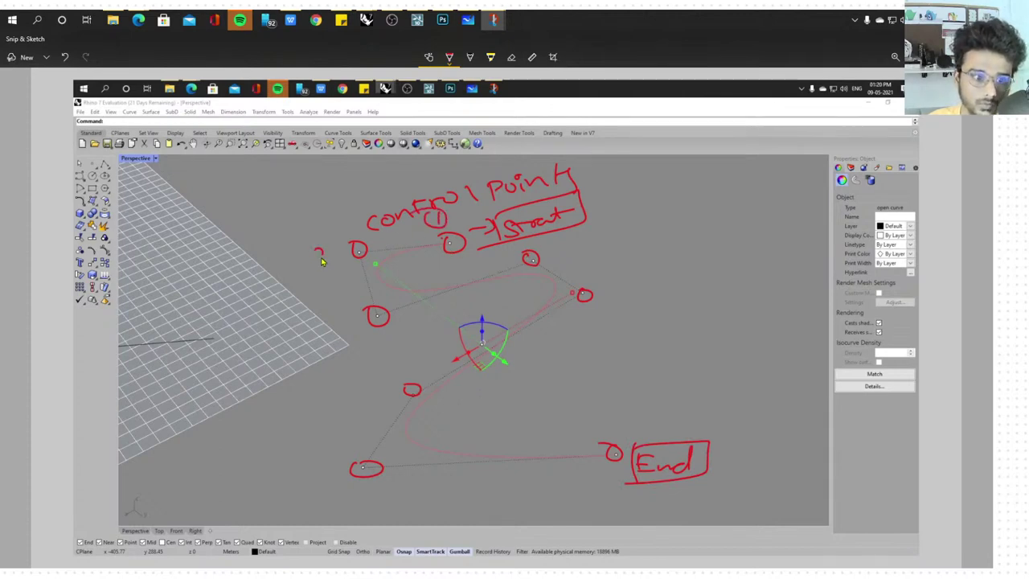
{"action": "left_click_drag", "start_coordinate": [320, 261], "coordinate": [330, 262]}
{"action": "left_click_drag", "start_coordinate": [334, 249], "coordinate": [311, 271]}
{"action": "mouse_move", "coordinate": [360, 328]}
{"action": "left_mouse_down"}
{"action": "mouse_move", "coordinate": [378, 340]}
{"action": "mouse_move", "coordinate": [359, 344]}
{"action": "left_mouse_up"}
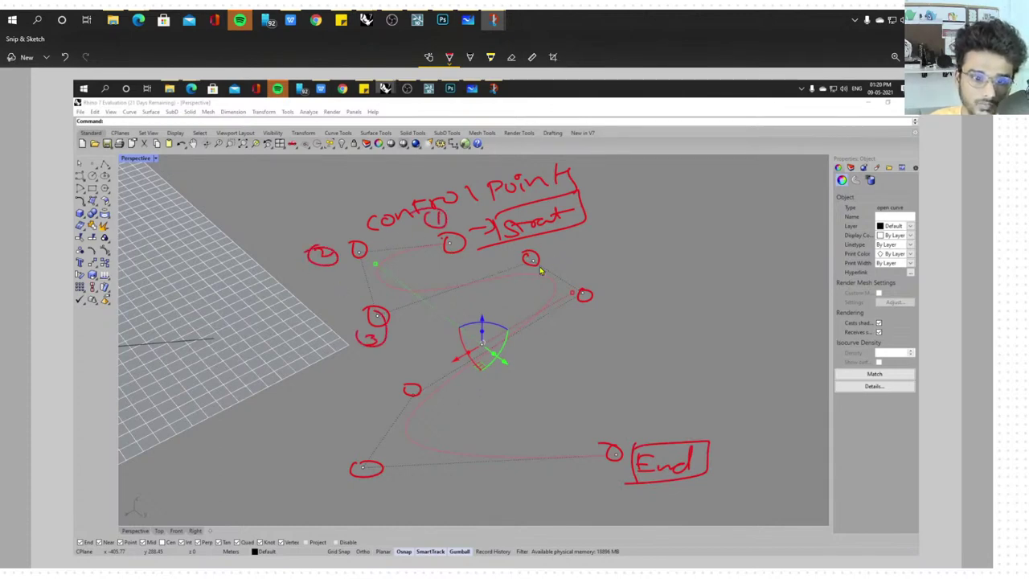
{"action": "left_click_drag", "start_coordinate": [566, 256], "coordinate": [564, 246]}
{"action": "left_click_drag", "start_coordinate": [558, 240], "coordinate": [548, 254]}
{"action": "mouse_move", "coordinate": [603, 293]}
{"action": "left_mouse_down"}
{"action": "mouse_move", "coordinate": [601, 305]}
{"action": "mouse_move", "coordinate": [612, 292]}
{"action": "left_mouse_up"}
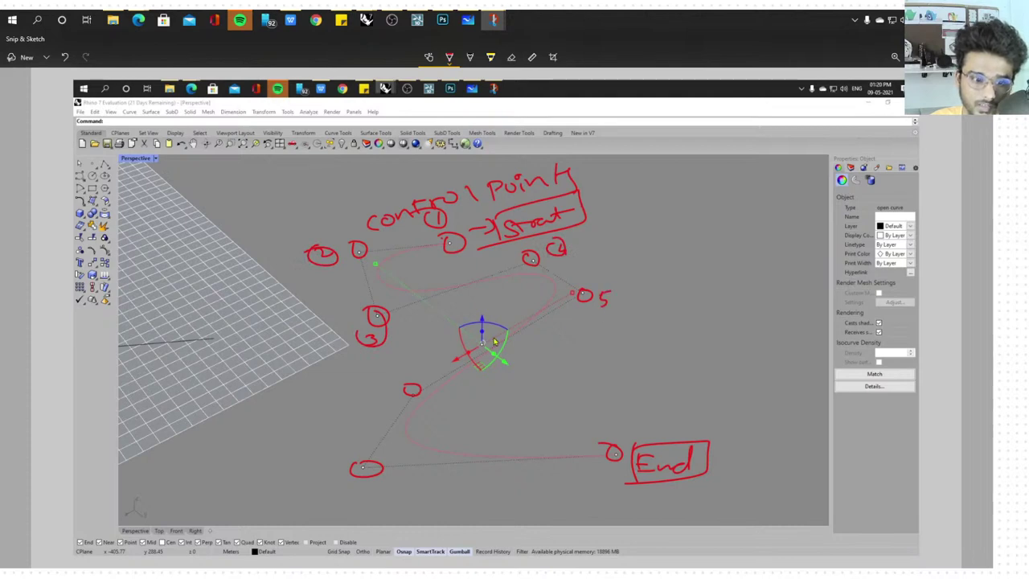
{"action": "mouse_move", "coordinate": [384, 367]}
{"action": "left_mouse_down"}
{"action": "mouse_move", "coordinate": [374, 378]}
{"action": "mouse_move", "coordinate": [360, 360]}
{"action": "left_mouse_up"}
{"action": "mouse_move", "coordinate": [315, 450]}
{"action": "left_mouse_down"}
{"action": "mouse_move", "coordinate": [331, 451]}
{"action": "mouse_move", "coordinate": [324, 464]}
{"action": "left_mouse_up"}
{"action": "mouse_move", "coordinate": [314, 438]}
{"action": "left_mouse_down"}
{"action": "mouse_move", "coordinate": [308, 470]}
{"action": "mouse_move", "coordinate": [320, 437]}
{"action": "left_mouse_up"}
{"action": "mouse_move", "coordinate": [619, 416]}
{"action": "left_mouse_down"}
{"action": "mouse_move", "coordinate": [625, 434]}
{"action": "mouse_move", "coordinate": [635, 404]}
{"action": "mouse_move", "coordinate": [600, 417]}
{"action": "left_mouse_up"}
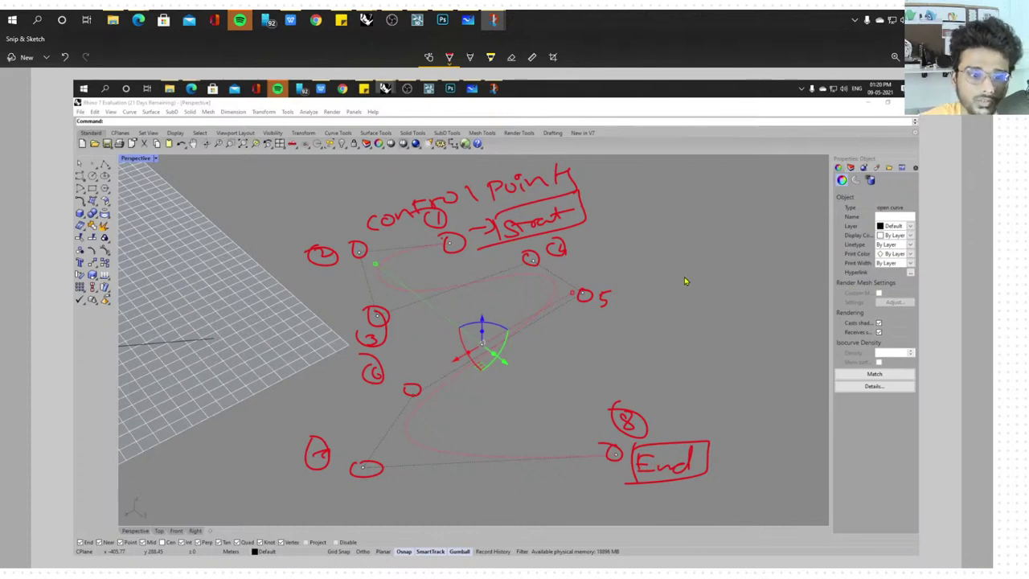
Write "control the curves" in red beside the captured curve and mark a box around the words
{"action": "mouse_move", "coordinate": [684, 324]}
{"action": "left_mouse_down"}
{"action": "mouse_move", "coordinate": [757, 321]}
{"action": "mouse_move", "coordinate": [789, 294]}
{"action": "mouse_move", "coordinate": [788, 324]}
{"action": "left_mouse_up"}
{"action": "mouse_move", "coordinate": [654, 367]}
{"action": "left_mouse_down"}
{"action": "mouse_move", "coordinate": [678, 351]}
{"action": "mouse_move", "coordinate": [827, 365]}
{"action": "left_mouse_up"}
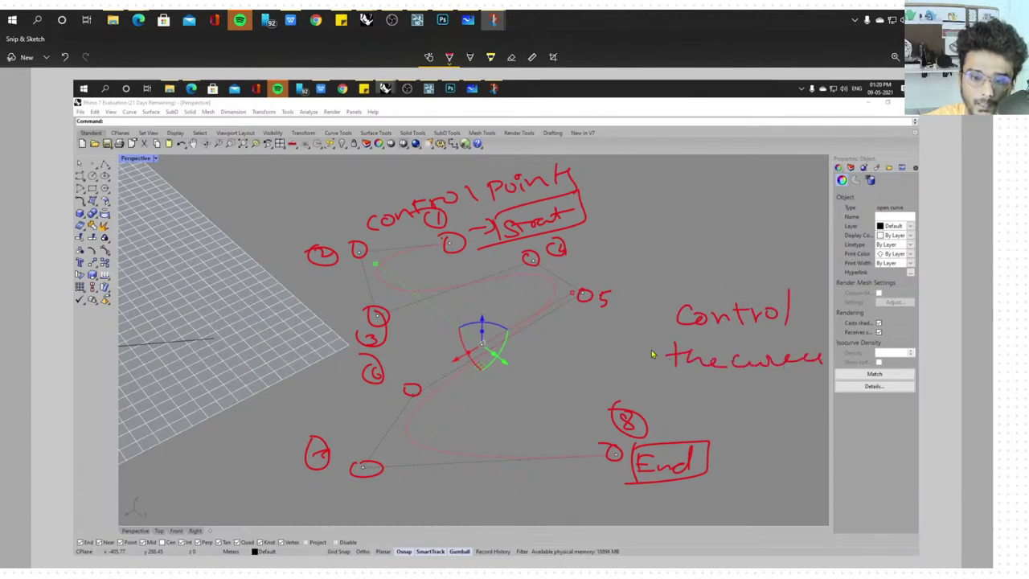
{"action": "left_click_drag", "start_coordinate": [654, 339], "coordinate": [655, 372]}
{"action": "mouse_move", "coordinate": [665, 331]}
{"action": "left_mouse_down"}
{"action": "mouse_move", "coordinate": [839, 353]}
{"action": "mouse_move", "coordinate": [755, 385]}
{"action": "left_mouse_up"}
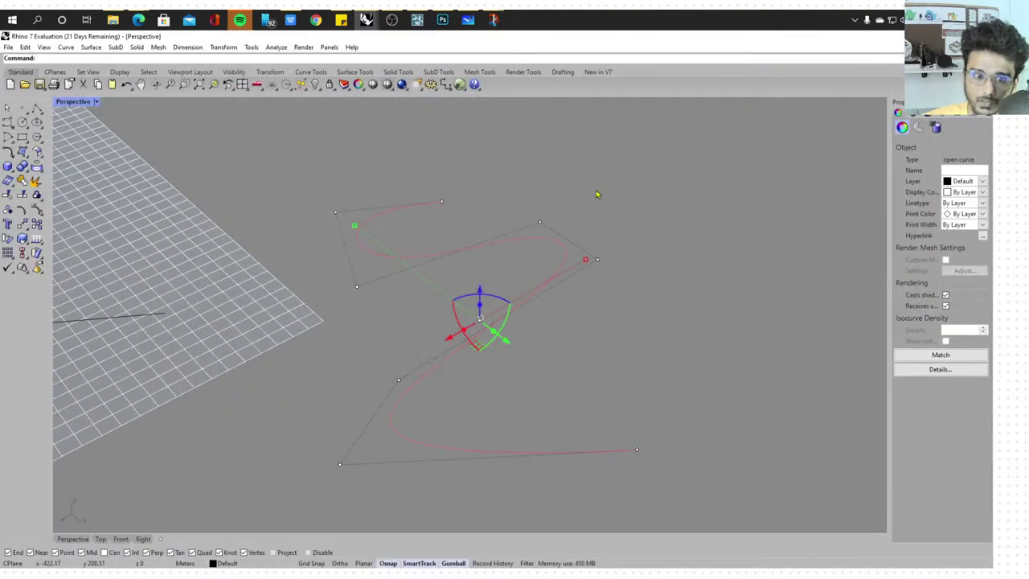
Return to Rhino, turn on the S-shaped curve's control points, and move the second one outward along the gumball's green axis
{"action": "left_click", "coordinate": [623, 202]}
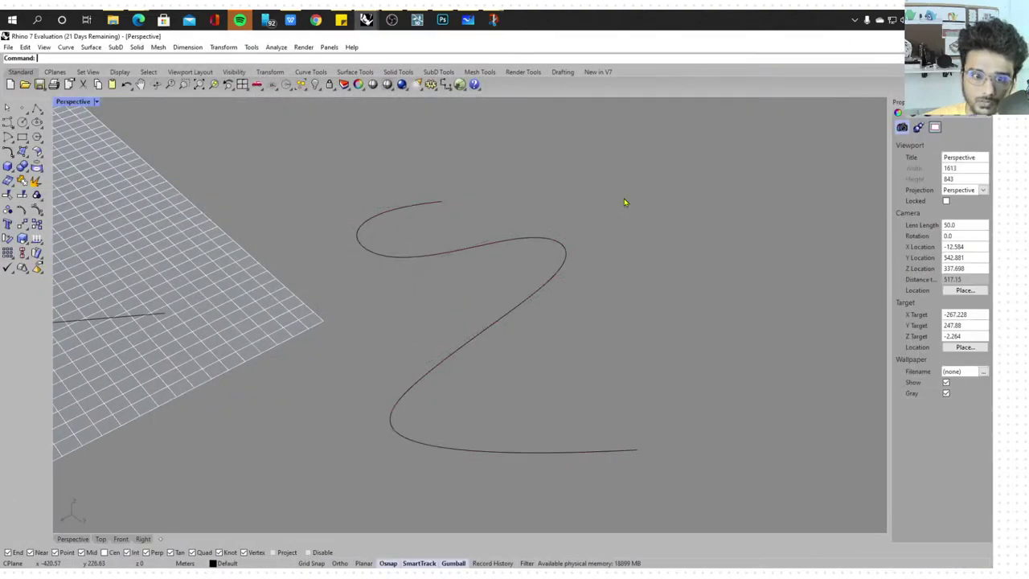
{"action": "left_click", "coordinate": [455, 257]}
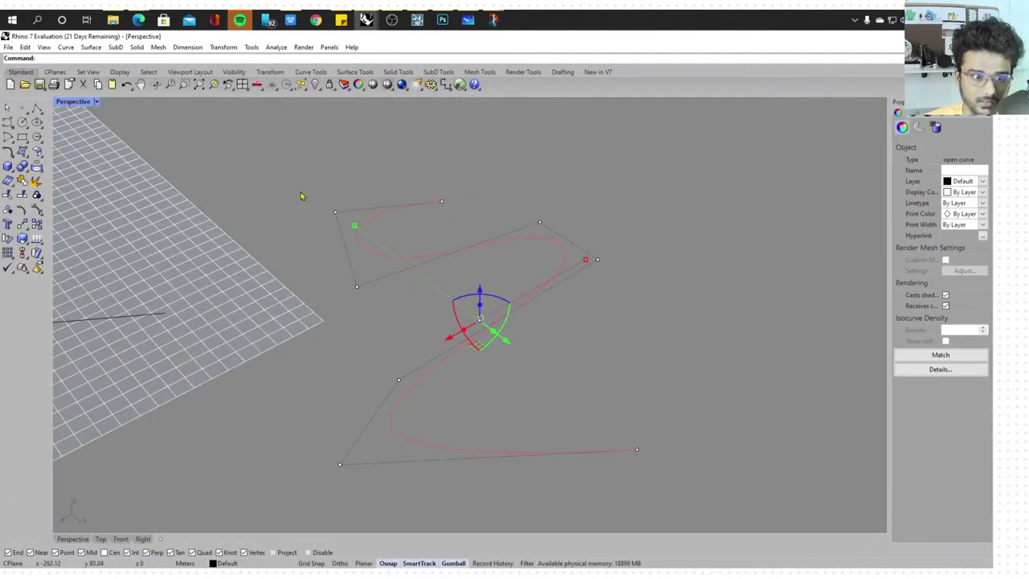
{"action": "key", "text": "F10"}
{"action": "left_click", "coordinate": [339, 213]}
{"action": "left_click_drag", "start_coordinate": [354, 231], "coordinate": [388, 232]}
{"action": "right_click_drag", "start_coordinate": [389, 232], "coordinate": [441, 227]}
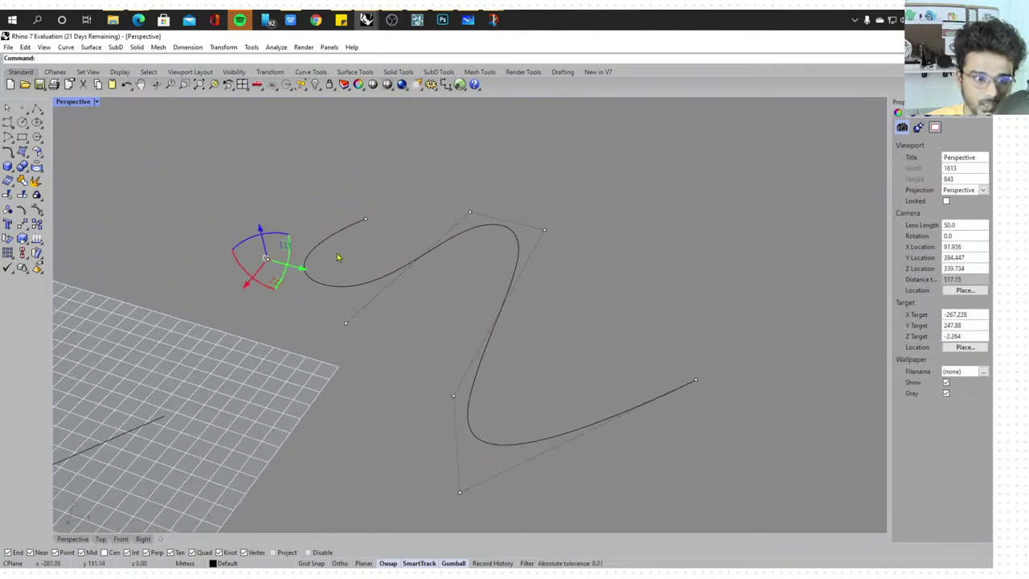
{"action": "left_click_drag", "start_coordinate": [303, 270], "coordinate": [269, 265]}
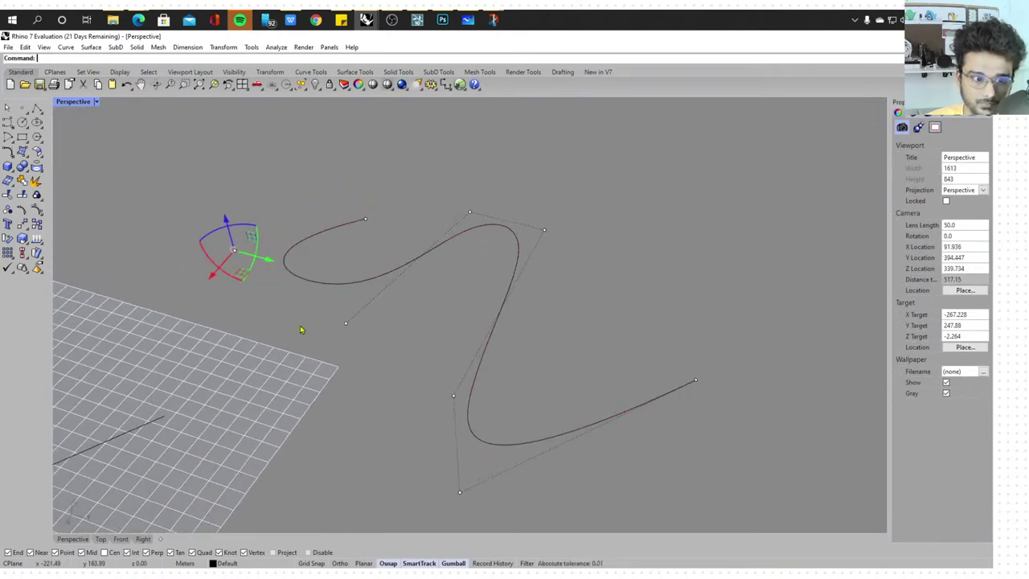
Move the S-shaped curve's third control point outward, and shift the fourth and fifth together along the gumball's red axis
{"action": "left_click", "coordinate": [302, 324]}
{"action": "left_click_drag", "start_coordinate": [305, 317], "coordinate": [307, 372]}
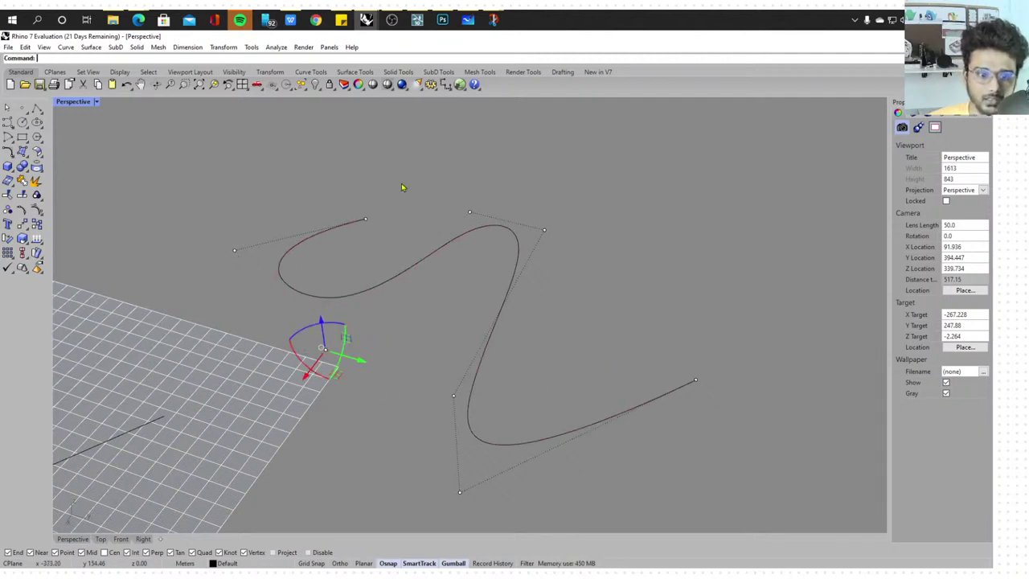
{"action": "left_click_drag", "start_coordinate": [449, 179], "coordinate": [642, 264]}
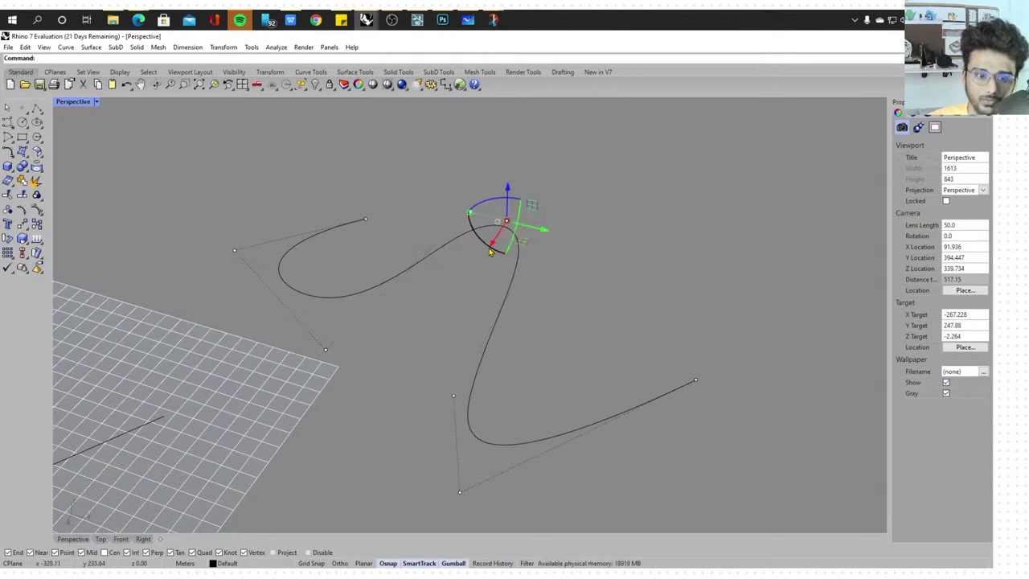
{"action": "left_click_drag", "start_coordinate": [489, 244], "coordinate": [519, 200]}
{"action": "left_click", "coordinate": [593, 201]}
{"action": "key", "text": "Escape"}
Turn the curve's control points on again and pull the seventh point outward and the last one along the red axis
{"action": "scroll", "coordinate": [598, 197], "scroll_direction": "down", "scroll_amount": 6}
{"action": "right_click_drag", "start_coordinate": [674, 273], "coordinate": [588, 306]}
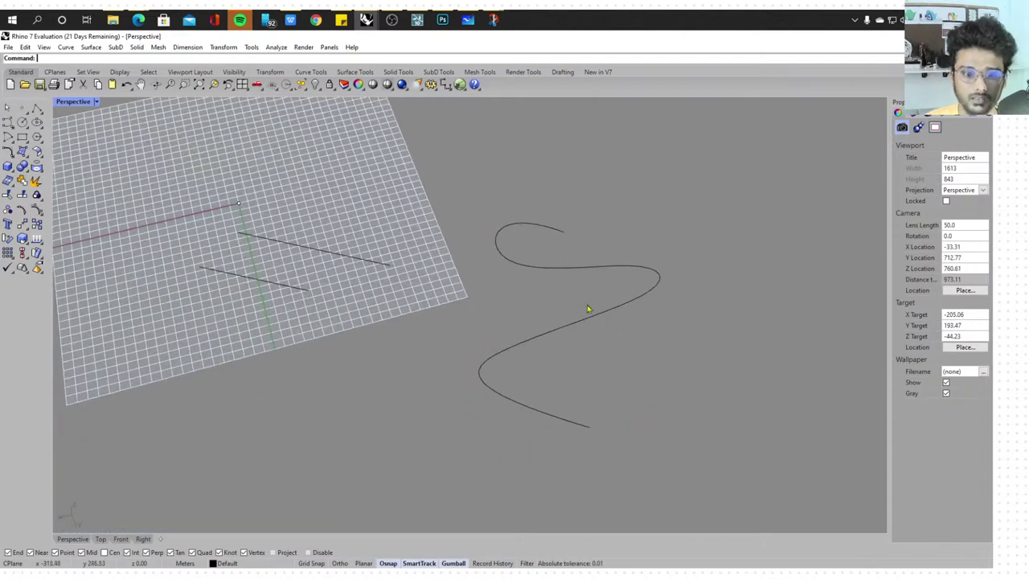
{"action": "left_click", "coordinate": [582, 322]}
{"action": "left_click_drag", "start_coordinate": [411, 346], "coordinate": [360, 410]}
{"action": "left_click_drag", "start_coordinate": [575, 402], "coordinate": [620, 459]}
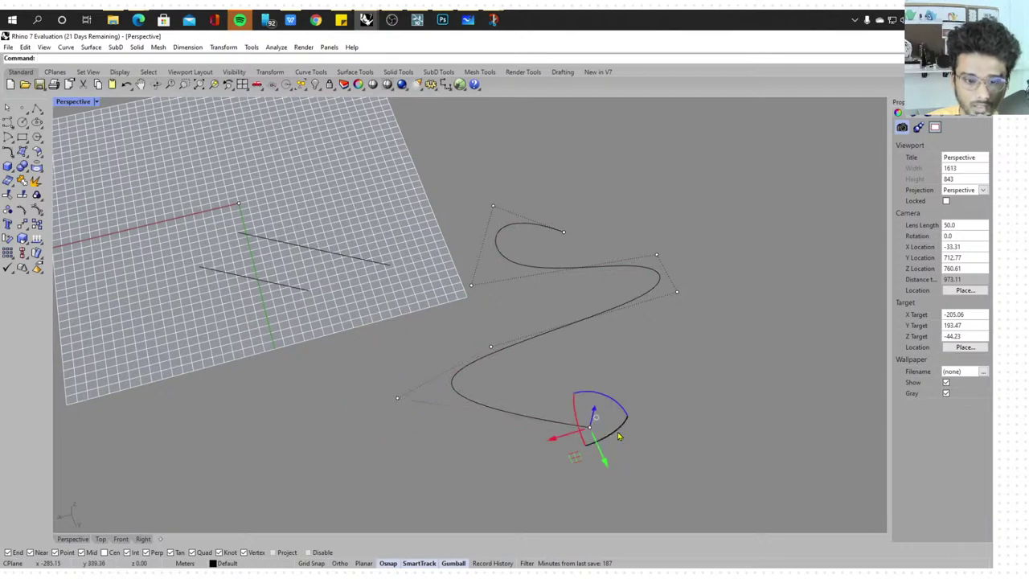
{"action": "left_click_drag", "start_coordinate": [551, 436], "coordinate": [597, 438]}
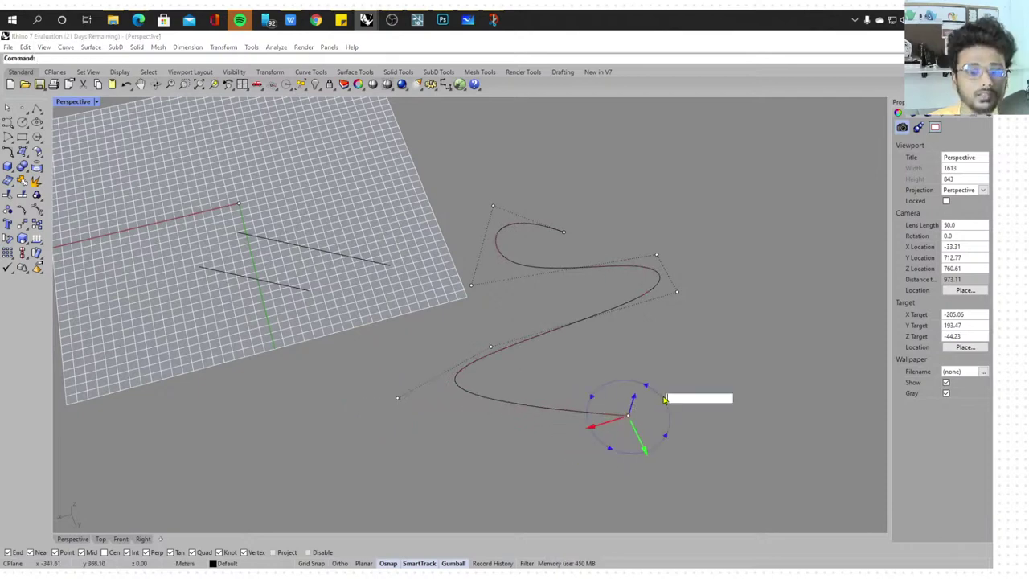
{"action": "left_click", "coordinate": [781, 347]}
Select the curve's fourth and fifth control points together and move them back along the gumball's red axis
{"action": "scroll", "coordinate": [775, 349], "scroll_direction": "up", "scroll_amount": 4}
{"action": "left_click", "coordinate": [584, 240]}
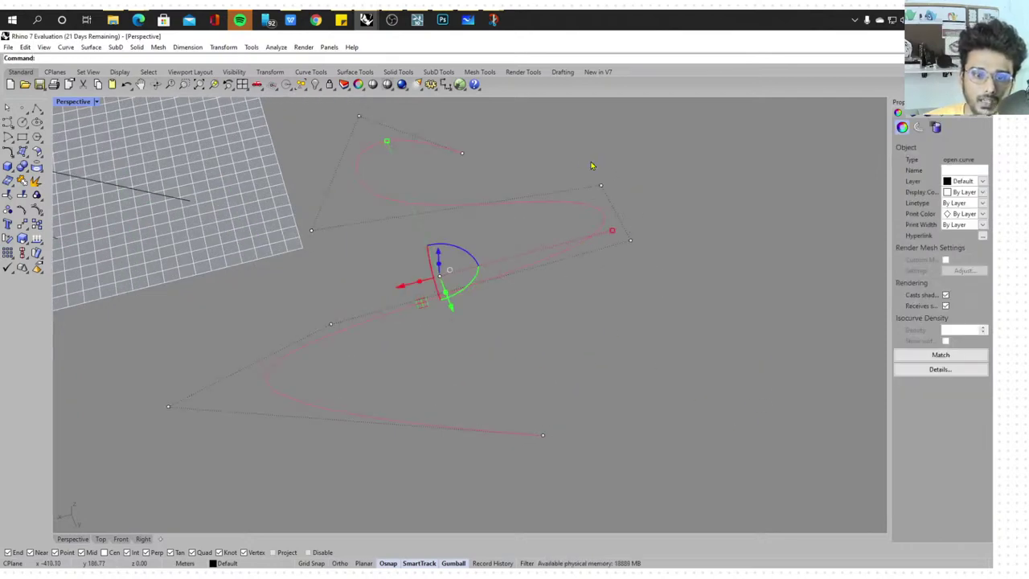
{"action": "left_click_drag", "start_coordinate": [591, 165], "coordinate": [725, 310]}
{"action": "left_click_drag", "start_coordinate": [577, 225], "coordinate": [517, 241]}
{"action": "left_click", "coordinate": [609, 214]}
Turn on the curve's control points and move its first point along the gumball's green axis, away from the arrow's direction
{"action": "right_click_drag", "start_coordinate": [566, 256], "coordinate": [446, 257]}
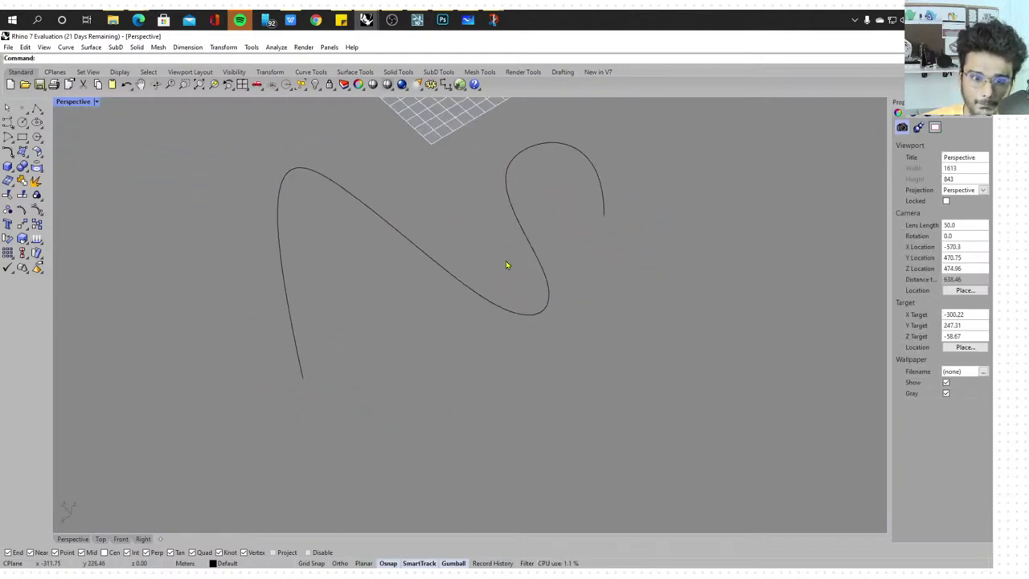
{"action": "left_click", "coordinate": [506, 265]}
{"action": "left_click", "coordinate": [596, 215]}
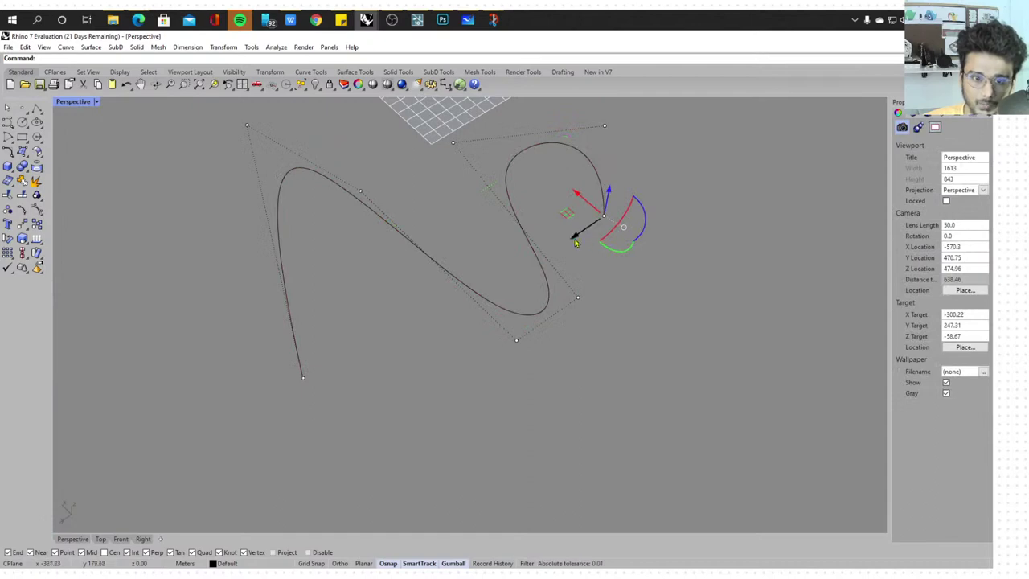
{"action": "left_click_drag", "start_coordinate": [575, 240], "coordinate": [637, 206]}
{"action": "left_click", "coordinate": [673, 285]}
Draw a corner-to-corner box with height on the construction plane, beside the S-shaped curve
{"action": "scroll", "coordinate": [446, 340], "scroll_direction": "down", "scroll_amount": 6}
{"action": "right_click_drag", "start_coordinate": [443, 344], "coordinate": [482, 320]}
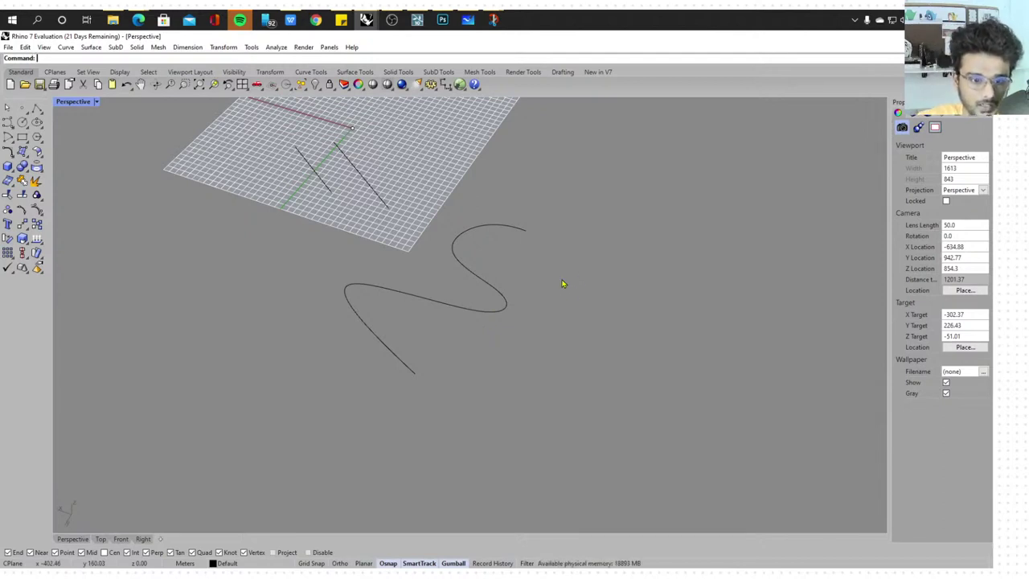
{"action": "left_click", "coordinate": [8, 166]}
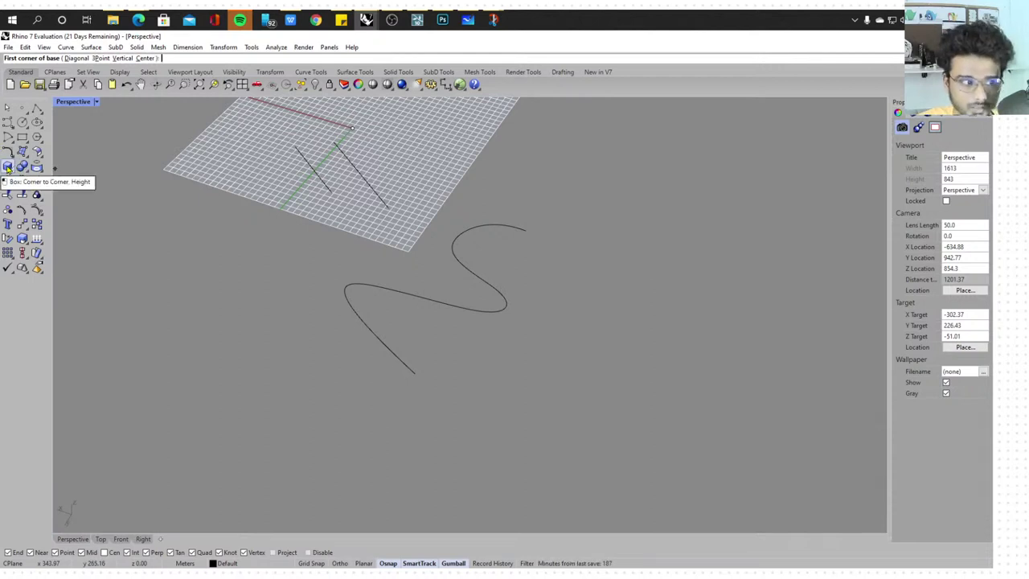
{"action": "left_click", "coordinate": [701, 285]}
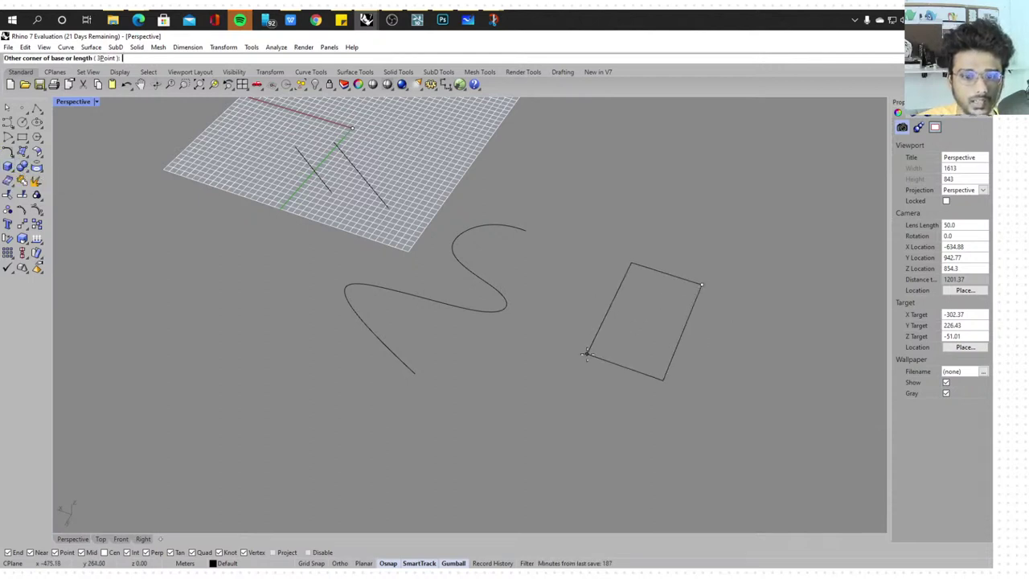
{"action": "left_click", "coordinate": [588, 354]}
{"action": "left_click", "coordinate": [637, 346]}
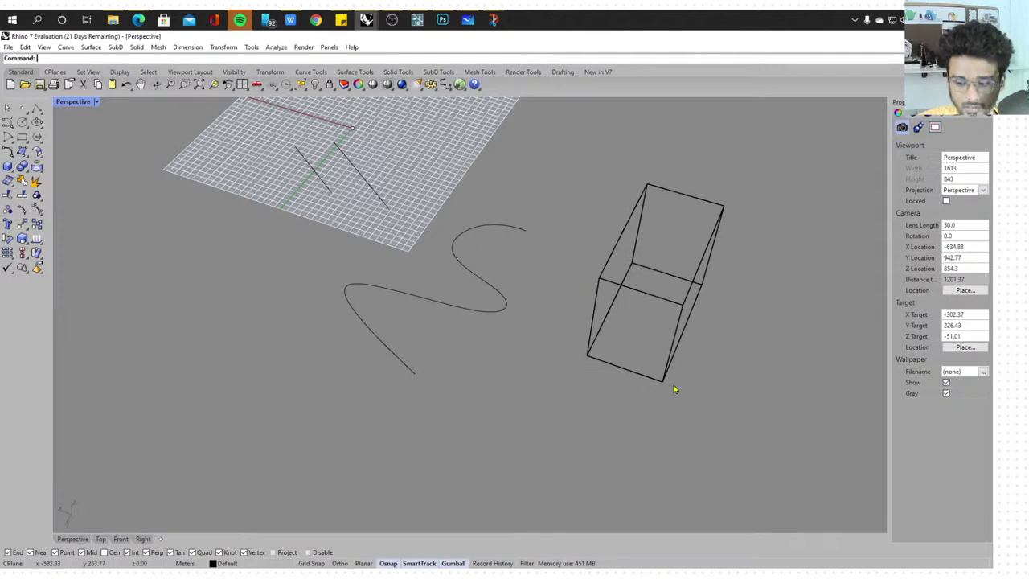
Set the Perspective viewport's display mode to Shaded and view the box from another angle
{"action": "right_click_drag", "start_coordinate": [613, 395], "coordinate": [652, 461]}
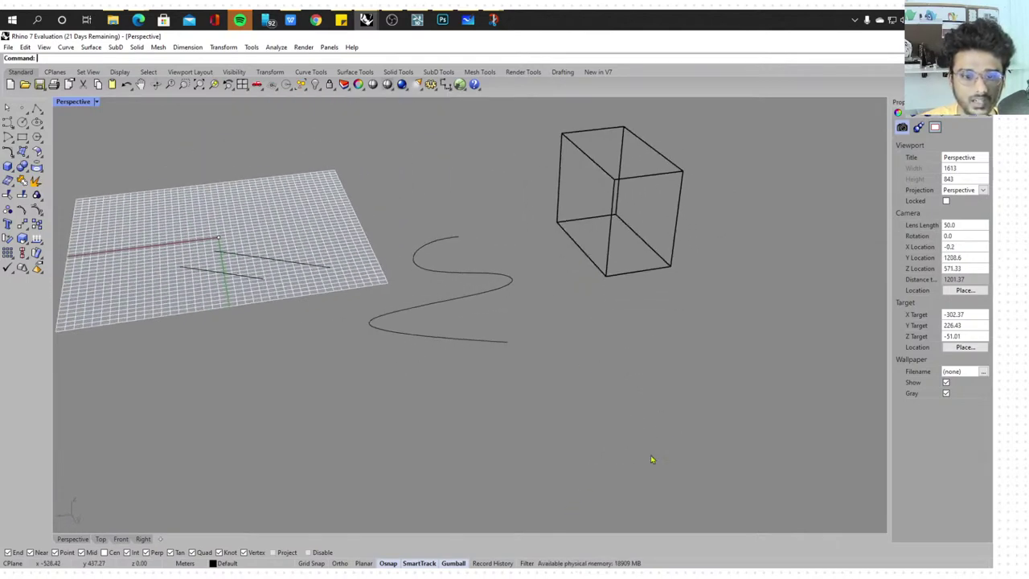
{"action": "left_click", "coordinate": [98, 103]}
{"action": "left_click", "coordinate": [380, 166]}
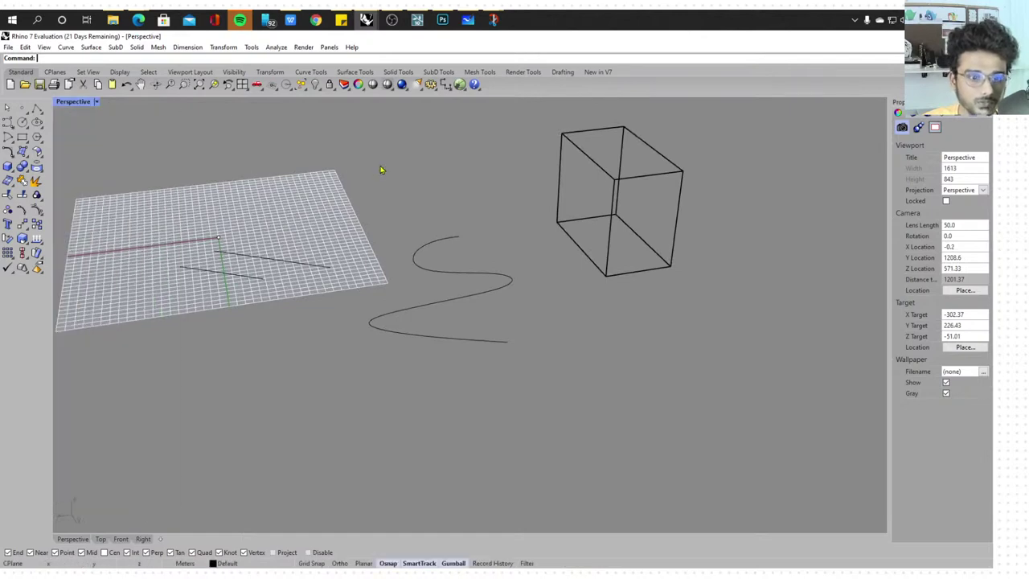
{"action": "left_click", "coordinate": [97, 102]}
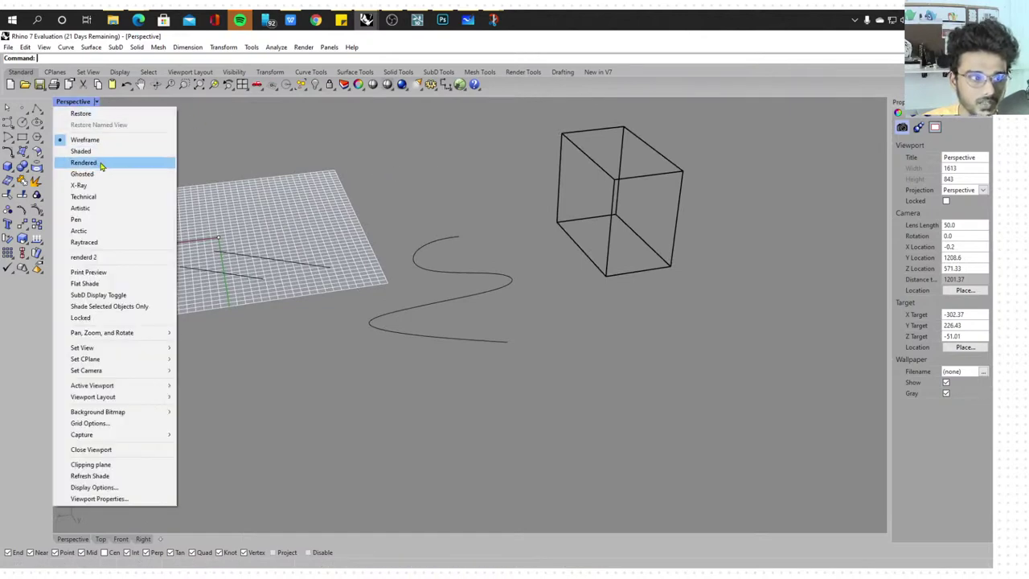
{"action": "left_click", "coordinate": [107, 154]}
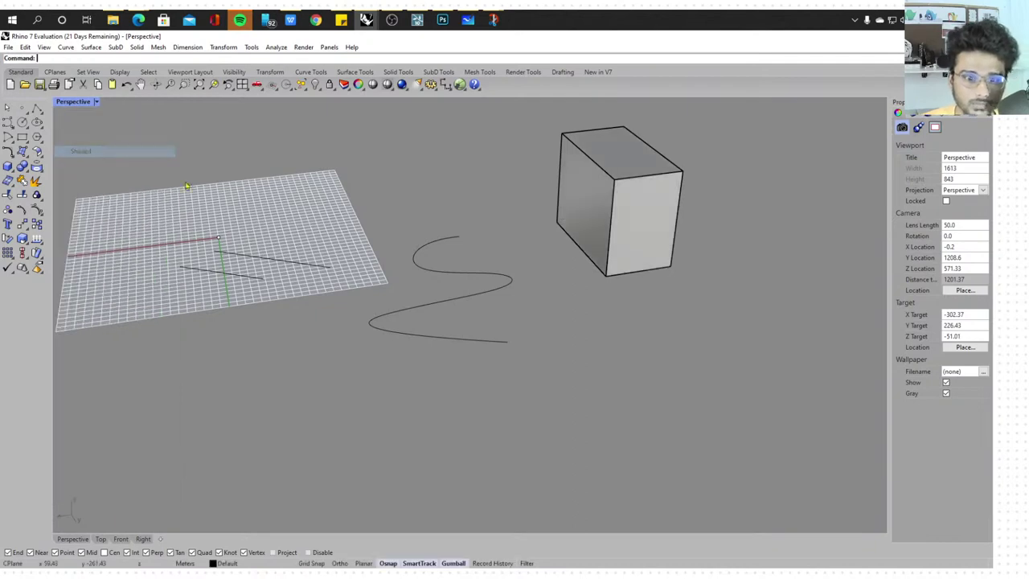
{"action": "mouse_move", "coordinate": [566, 294]}
{"action": "right_mouse_down"}
{"action": "mouse_move", "coordinate": [595, 236]}
{"action": "mouse_move", "coordinate": [569, 291]}
{"action": "mouse_move", "coordinate": [541, 310]}
{"action": "mouse_move", "coordinate": [551, 271]}
{"action": "mouse_move", "coordinate": [574, 264]}
{"action": "mouse_move", "coordinate": [537, 277]}
{"action": "right_mouse_up"}
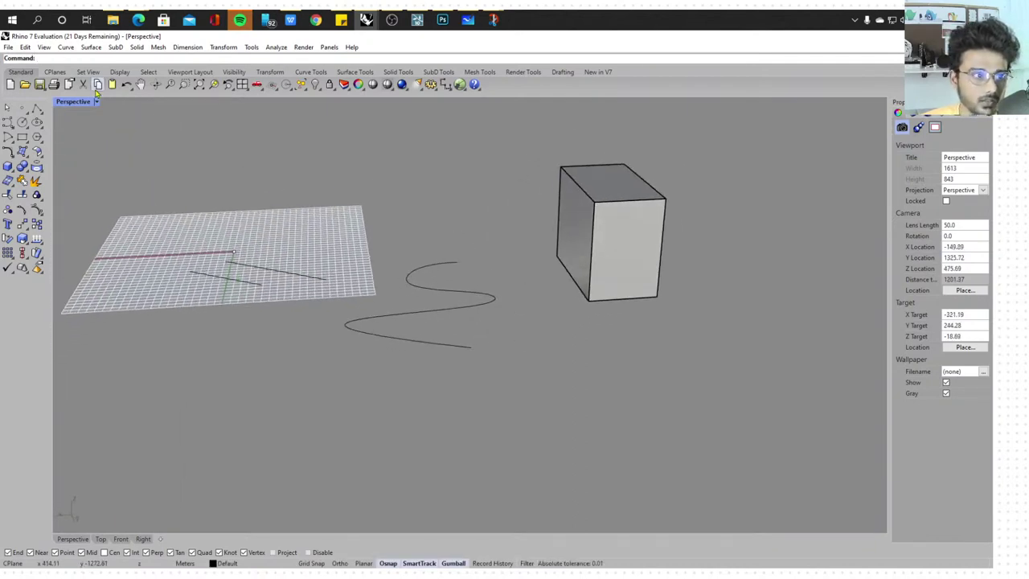
Switch the Perspective viewport to Rendered display and look around the box and curve
{"action": "left_click", "coordinate": [96, 102]}
{"action": "left_click", "coordinate": [94, 165]}
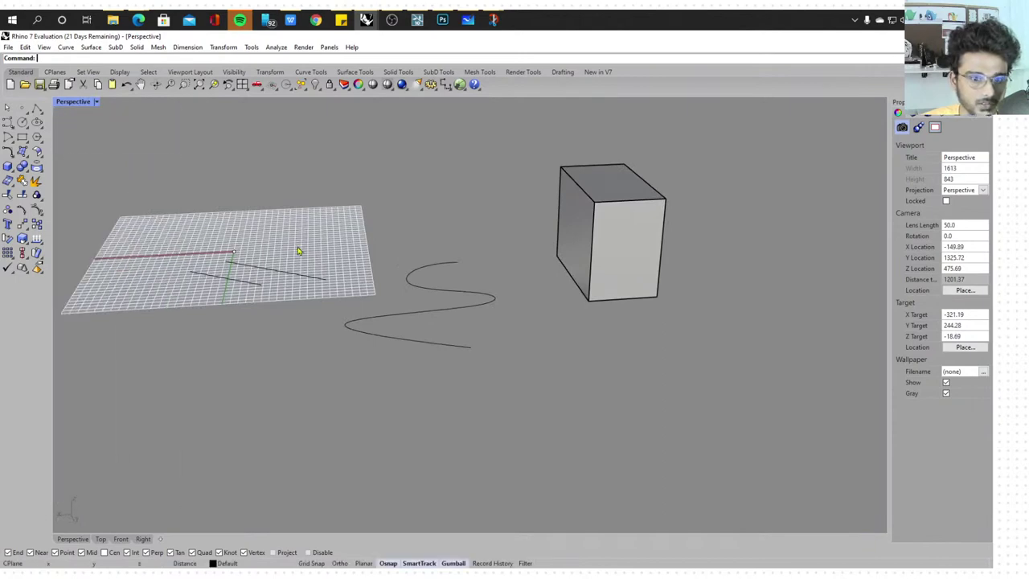
{"action": "right_click_drag", "start_coordinate": [298, 252], "coordinate": [450, 300]}
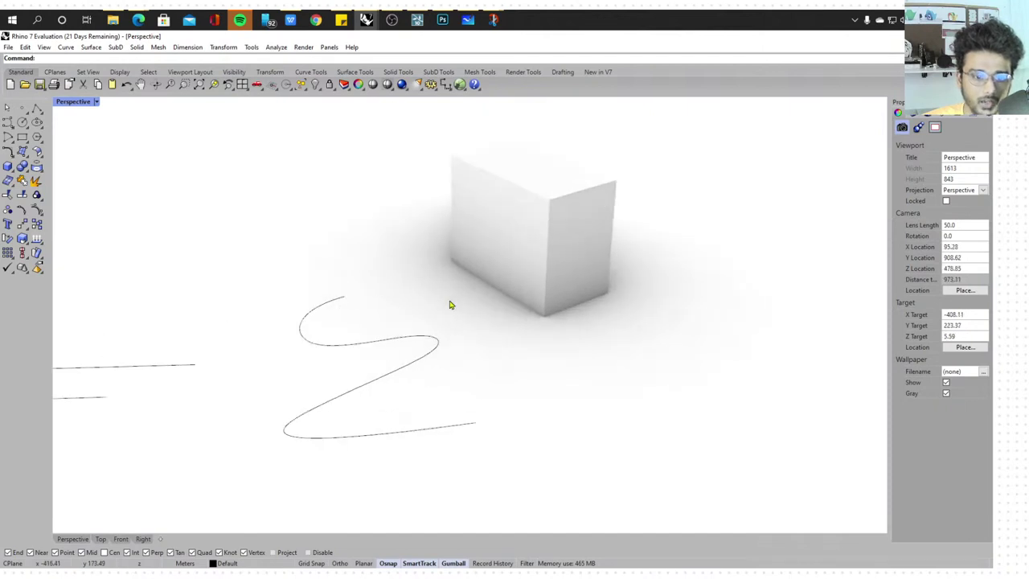
Delete the box and return the Perspective viewport to Shaded display
{"action": "left_click", "coordinate": [544, 266]}
{"action": "key", "text": "Delete"}
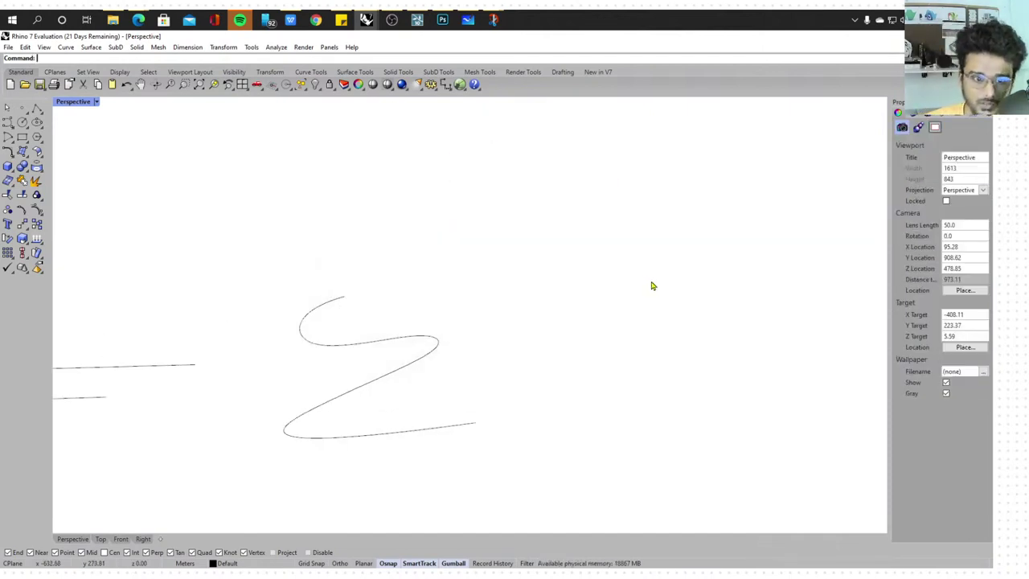
{"action": "right_click_drag", "start_coordinate": [650, 284], "coordinate": [667, 306]}
{"action": "left_click", "coordinate": [99, 104]}
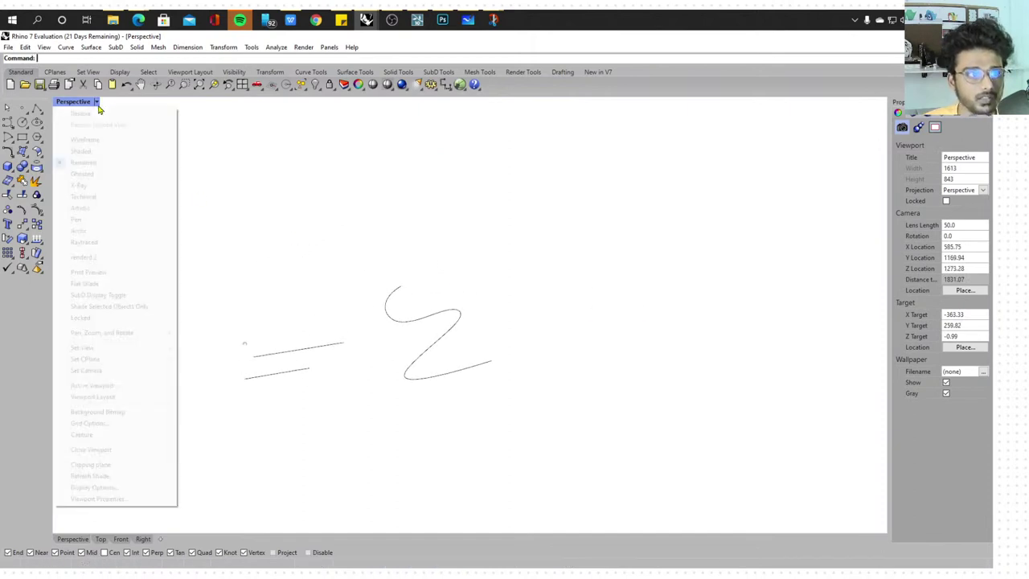
{"action": "left_click", "coordinate": [106, 151]}
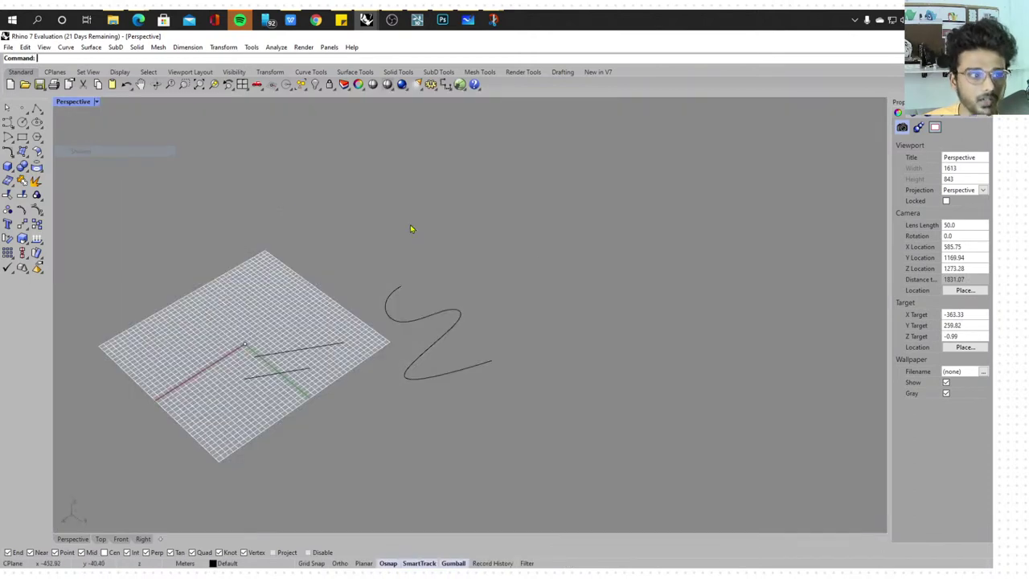
{"action": "right_click_drag", "start_coordinate": [582, 271], "coordinate": [565, 301]}
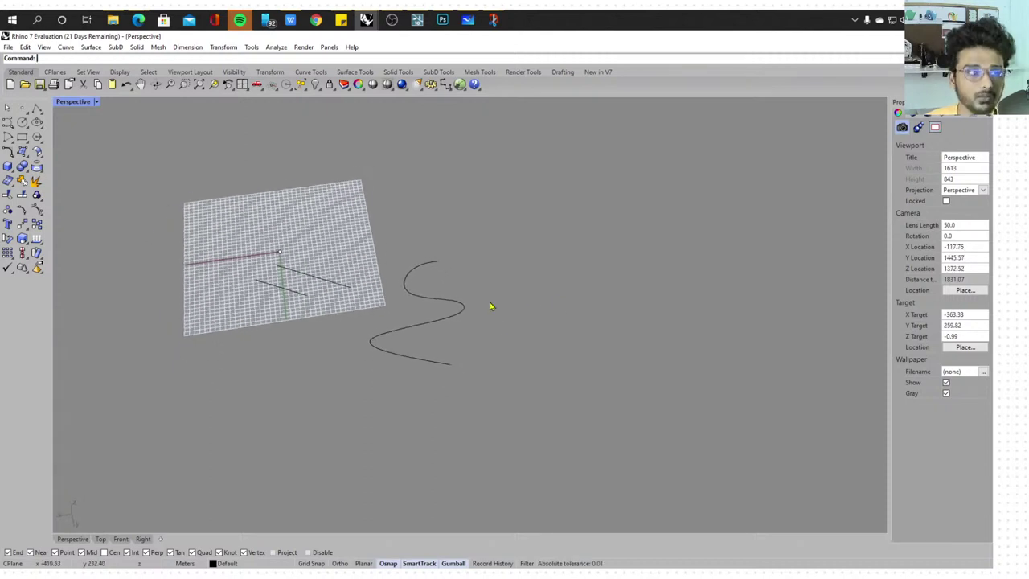
{"action": "right_click_drag", "start_coordinate": [551, 297], "coordinate": [529, 320]}
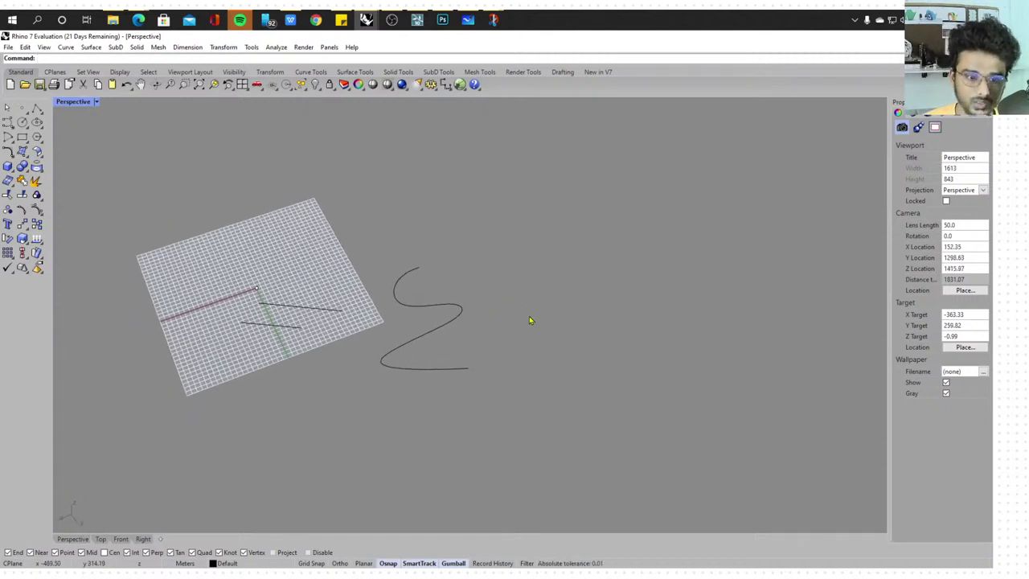
{"action": "left_click_drag", "start_coordinate": [467, 330], "coordinate": [467, 331]}
{"action": "key", "text": "F10"}
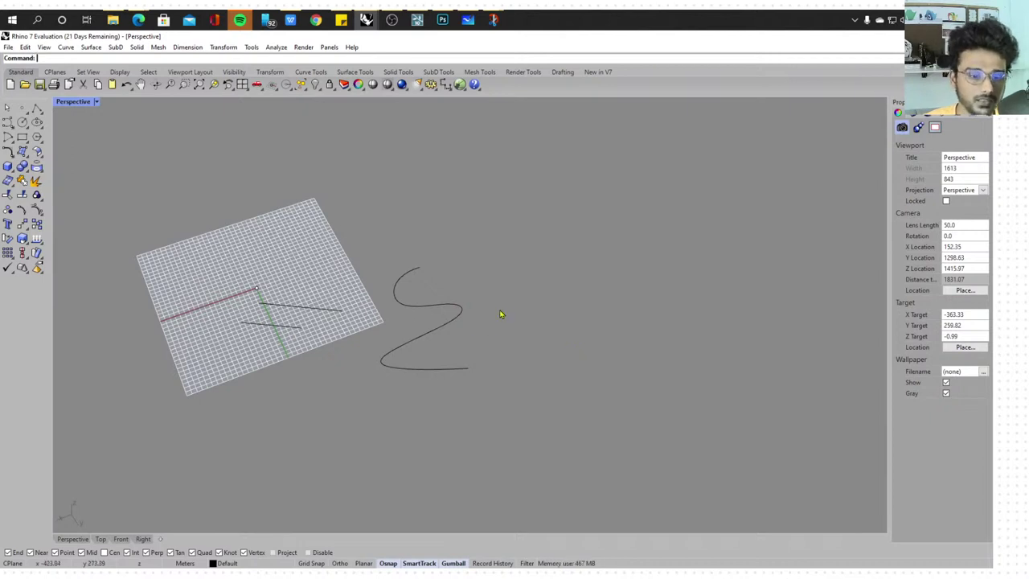
{"action": "left_click_drag", "start_coordinate": [431, 339], "coordinate": [431, 340]}
{"action": "key", "text": "F10"}
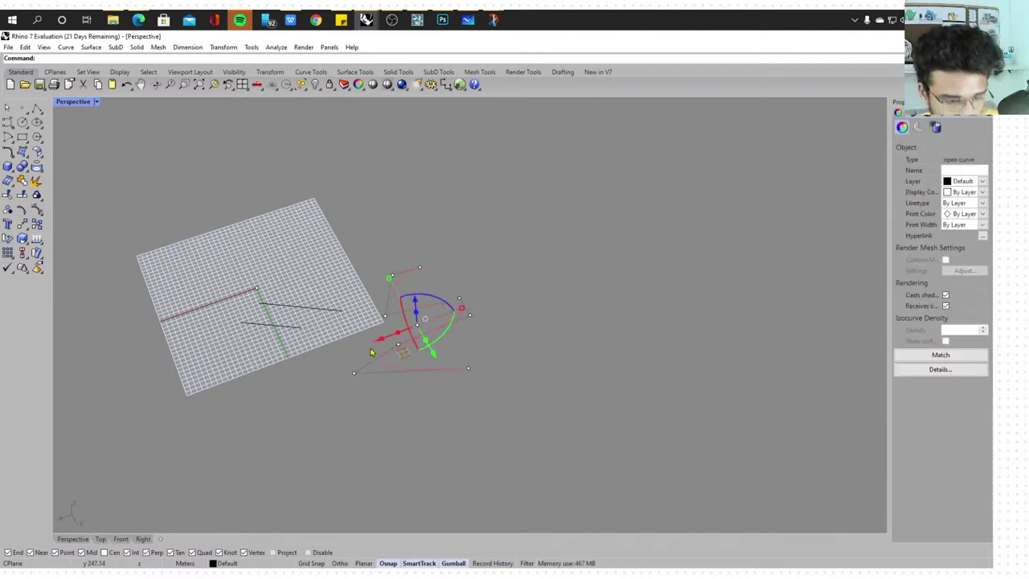
{"action": "key", "text": "Escape"}
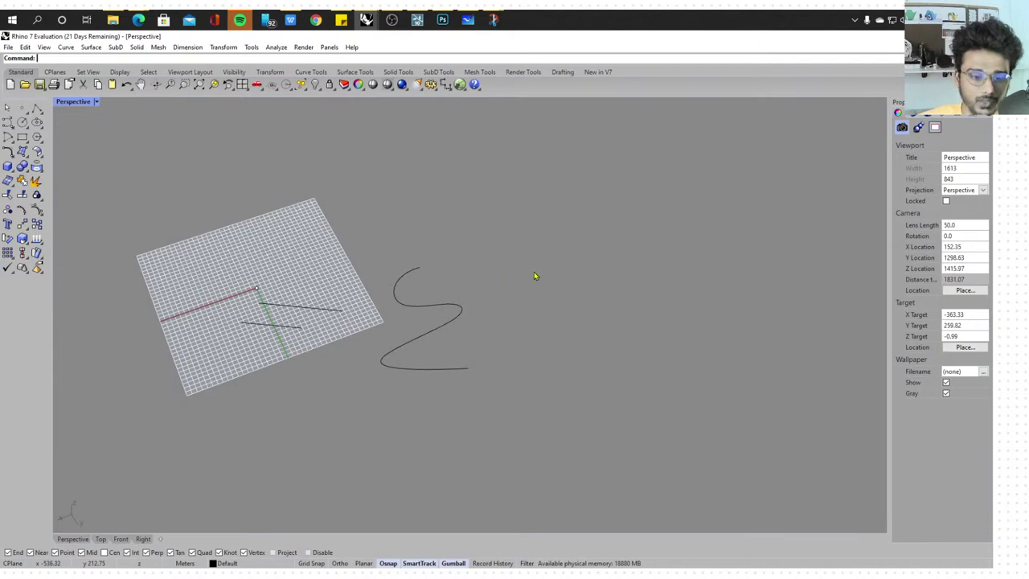
Duplicate the S-shaped curve in place and pick one of the two overlapping curves from the selection choices
{"action": "left_click_drag", "start_coordinate": [437, 339], "coordinate": [437, 340]}
{"action": "key", "text": "F10"}
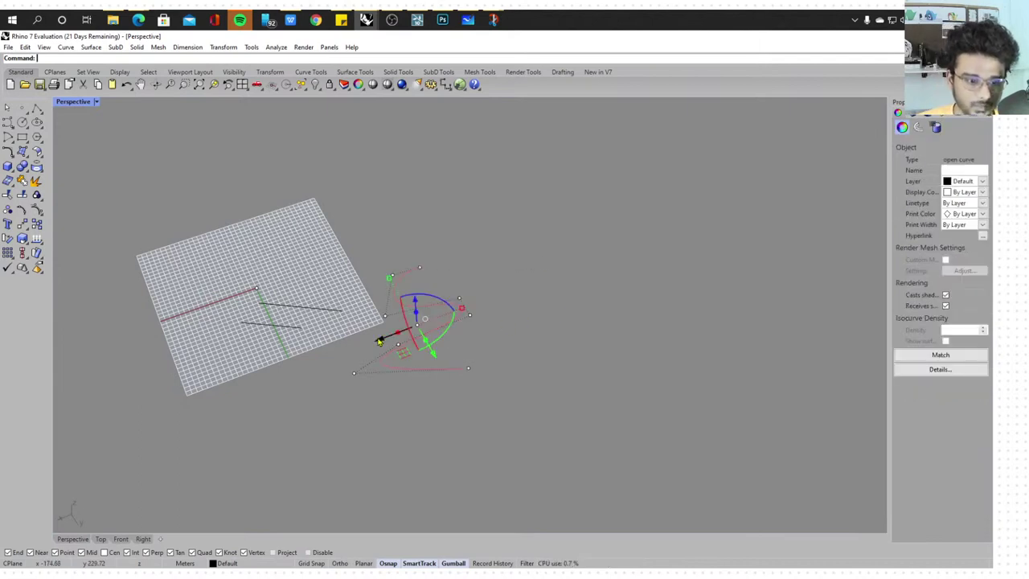
{"action": "right_click_drag", "start_coordinate": [533, 337], "coordinate": [593, 281]}
{"action": "left_click", "coordinate": [455, 287]}
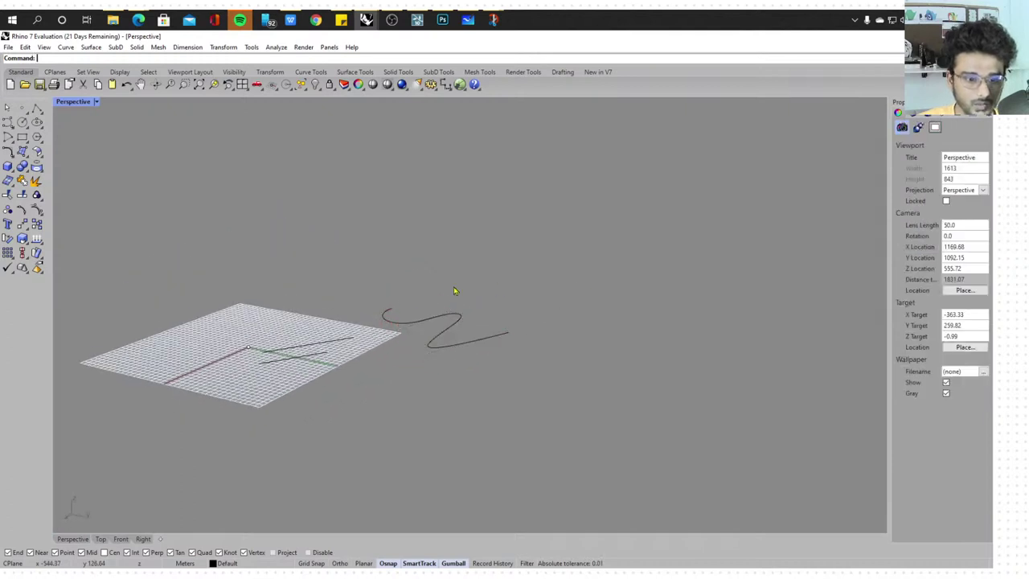
{"action": "scroll", "coordinate": [462, 342], "scroll_direction": "up", "scroll_amount": 3}
{"action": "left_click", "coordinate": [481, 332]}
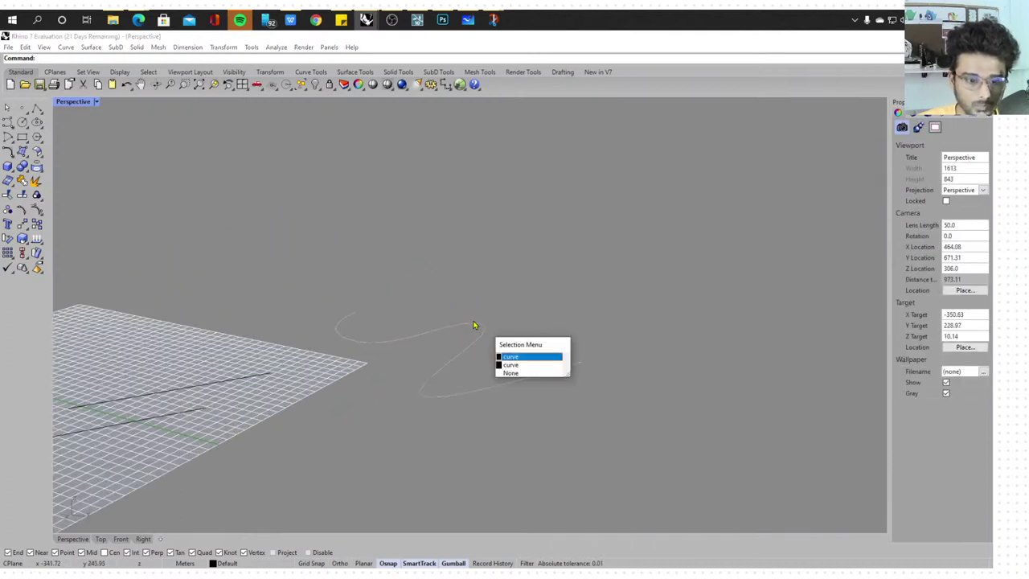
{"action": "left_click", "coordinate": [536, 356]}
{"action": "left_click", "coordinate": [588, 303]}
Move one of the two overlapping curves straight up along the gumball's blue axis, clear of the other
{"action": "left_click", "coordinate": [474, 346]}
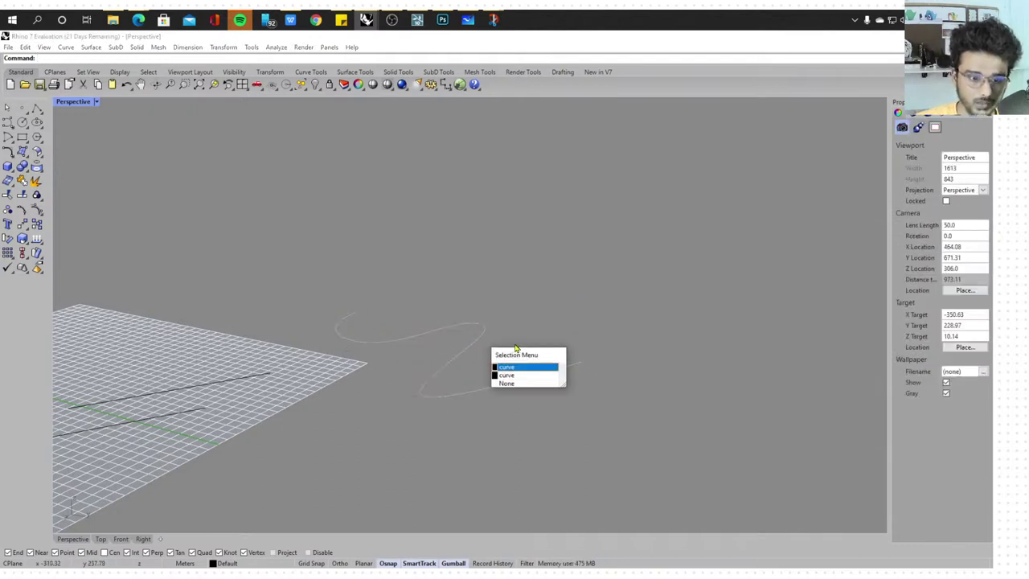
{"action": "left_click", "coordinate": [532, 368]}
{"action": "left_click_drag", "start_coordinate": [434, 317], "coordinate": [427, 126]}
{"action": "left_click", "coordinate": [629, 306]}
Duplicate the lower curve and raise the copy along the blue axis to form a third level above both curves
{"action": "scroll", "coordinate": [629, 307], "scroll_direction": "down", "scroll_amount": 4}
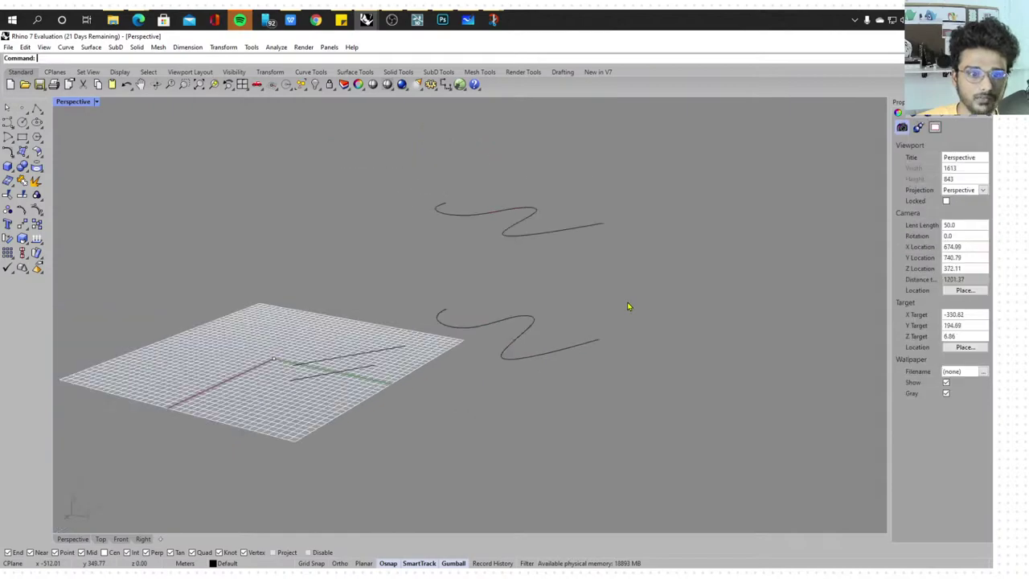
{"action": "right_click_drag", "start_coordinate": [629, 307], "coordinate": [575, 293]}
{"action": "scroll", "coordinate": [534, 300], "scroll_direction": "down", "scroll_amount": 6}
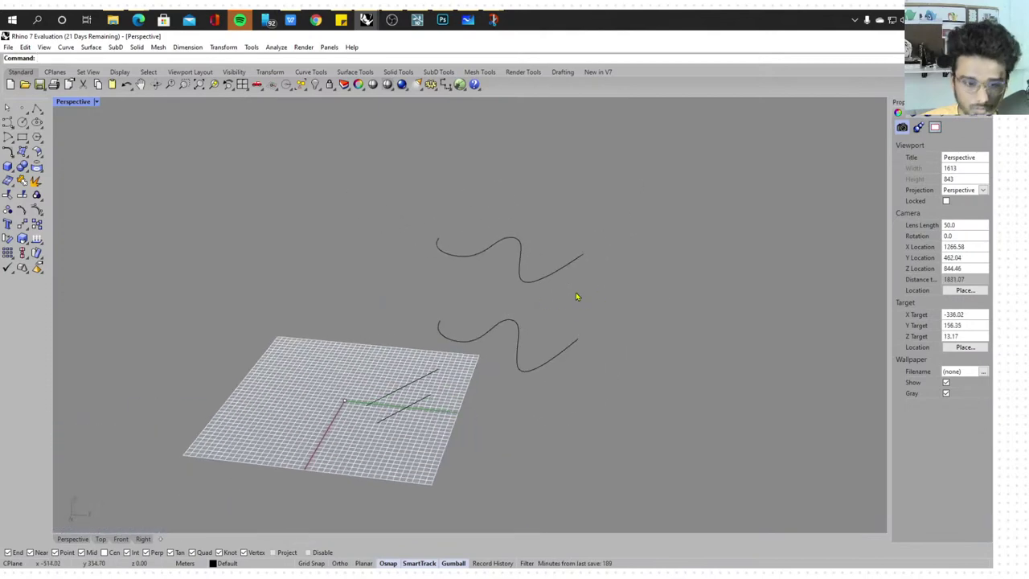
{"action": "left_click", "coordinate": [604, 356]}
{"action": "left_click_drag", "start_coordinate": [504, 313], "coordinate": [518, 136]}
{"action": "left_click", "coordinate": [569, 227]}
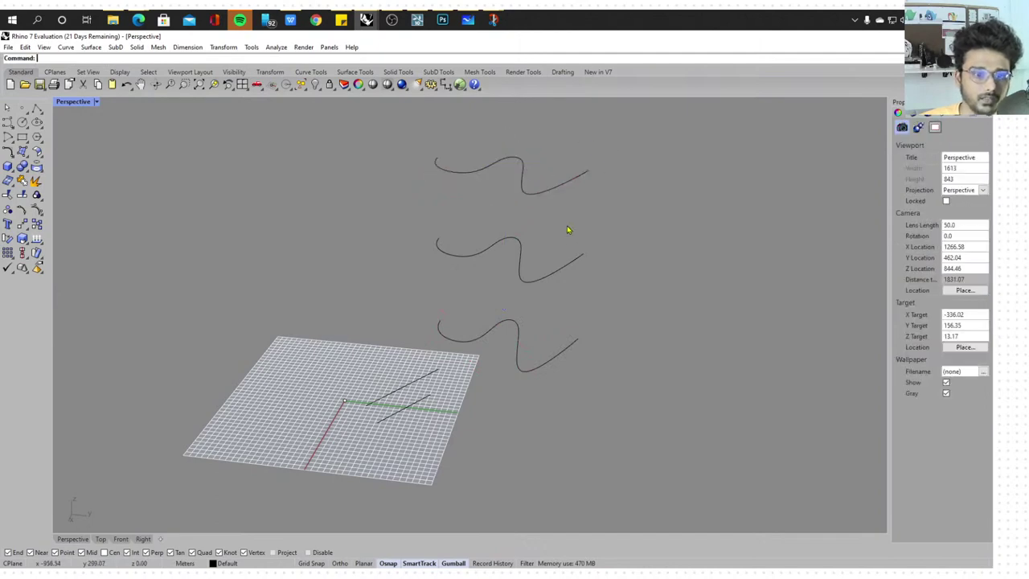
Reshape the topmost curve by moving its middle hump's control points forward along the gumball's red axis
{"action": "right_click_drag", "start_coordinate": [568, 228], "coordinate": [591, 231]}
{"action": "left_click", "coordinate": [502, 231]}
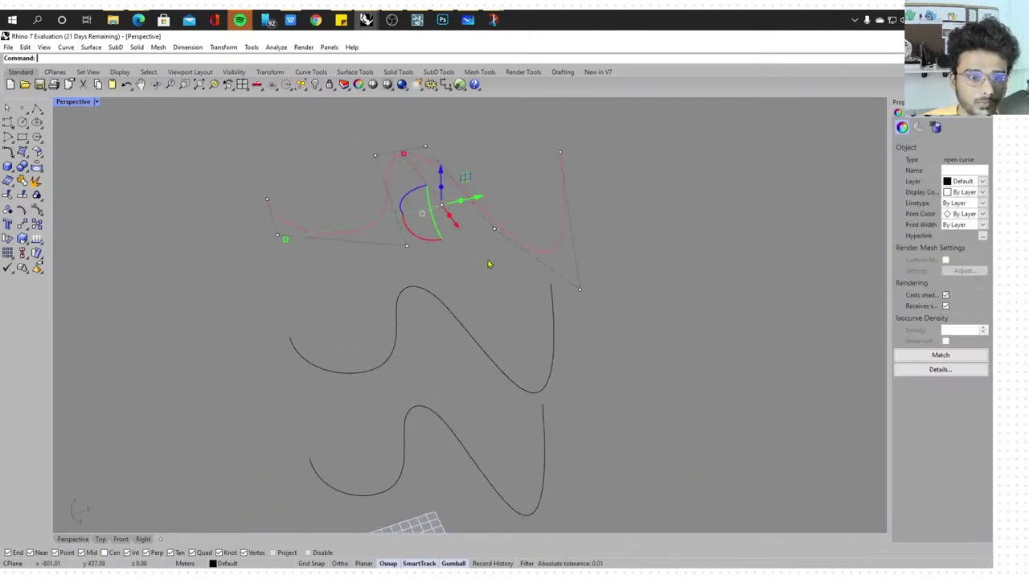
{"action": "left_click_drag", "start_coordinate": [351, 130], "coordinate": [488, 189]}
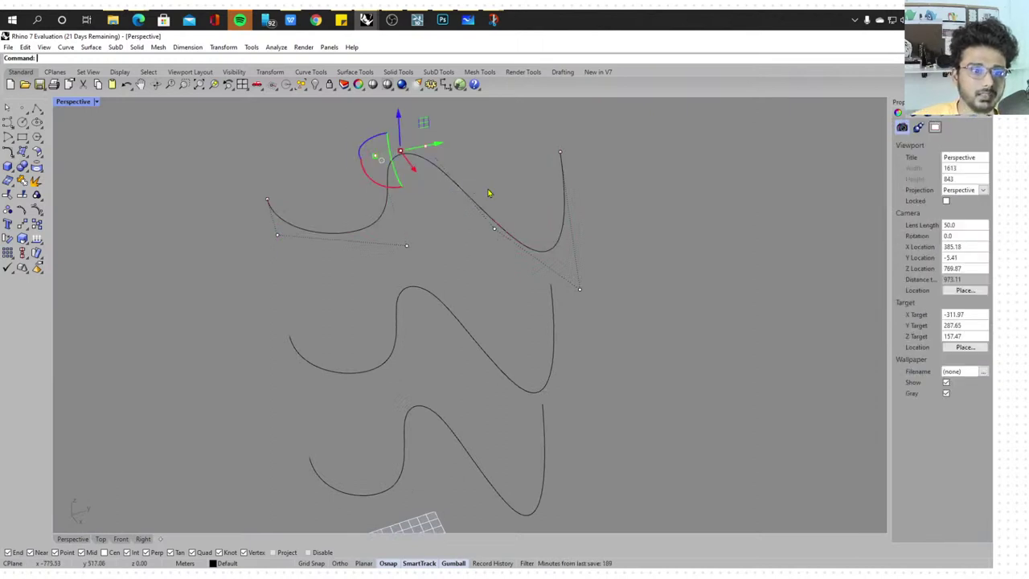
{"action": "left_click_drag", "start_coordinate": [414, 171], "coordinate": [446, 221]}
{"action": "right_click_drag", "start_coordinate": [516, 330], "coordinate": [514, 299]}
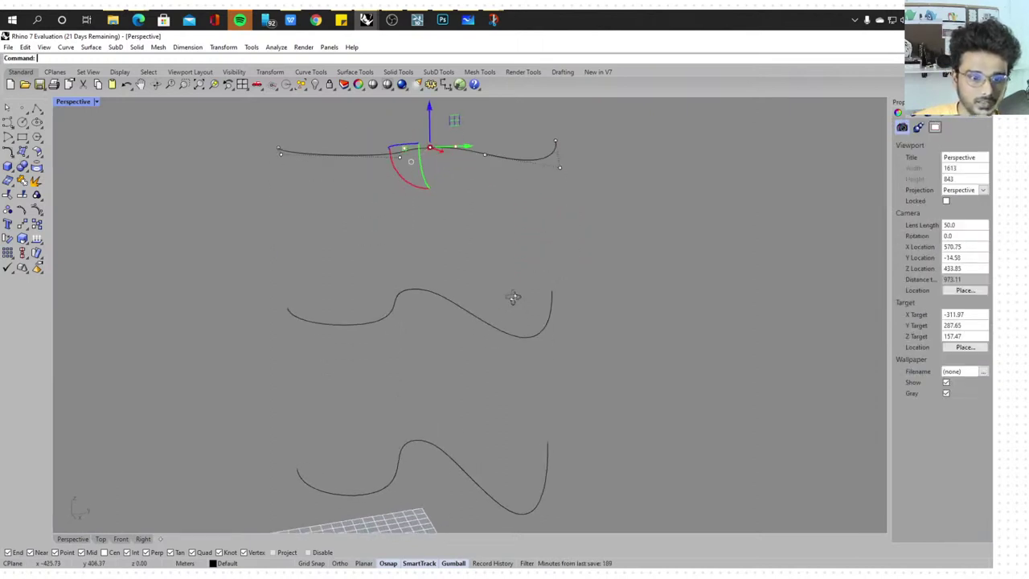
Shift the middle curve's central control points forward along the red axis to give it a different shape
{"action": "left_click", "coordinate": [494, 325]}
{"action": "left_click_drag", "start_coordinate": [351, 252], "coordinate": [477, 356]}
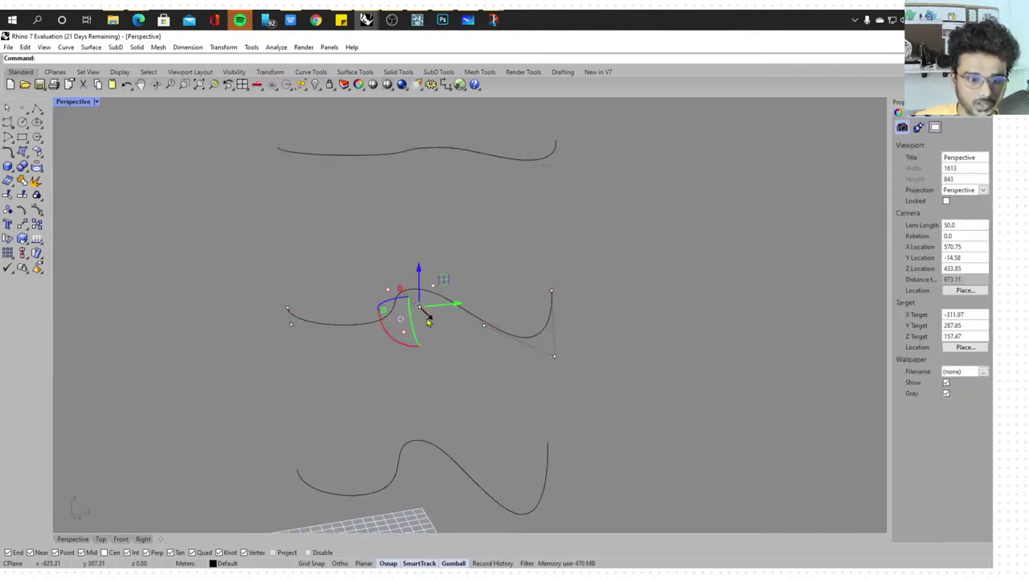
{"action": "left_click_drag", "start_coordinate": [426, 317], "coordinate": [459, 354]}
{"action": "left_click", "coordinate": [605, 343]}
Copy the lowest curve backward along the red axis, placing the duplicate clear of the stacked curves
{"action": "right_click_drag", "start_coordinate": [660, 328], "coordinate": [505, 404]}
{"action": "left_click", "coordinate": [505, 404]}
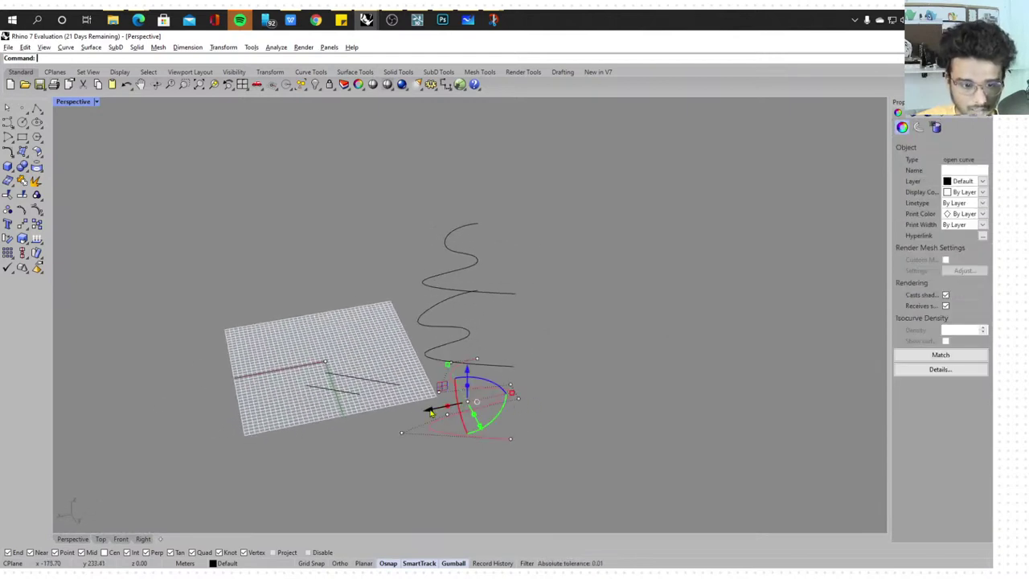
{"action": "left_click_drag", "start_coordinate": [430, 411], "coordinate": [598, 396], "text": "alt"}
{"action": "left_click", "coordinate": [704, 377]}
Extrude the copied S-shaped curve upward by about 181 m with ExtrudeCrv to make a wavy open surface
{"action": "scroll", "coordinate": [739, 377], "scroll_direction": "up", "scroll_amount": 5}
{"action": "right_click_drag", "start_coordinate": [739, 377], "coordinate": [745, 462]}
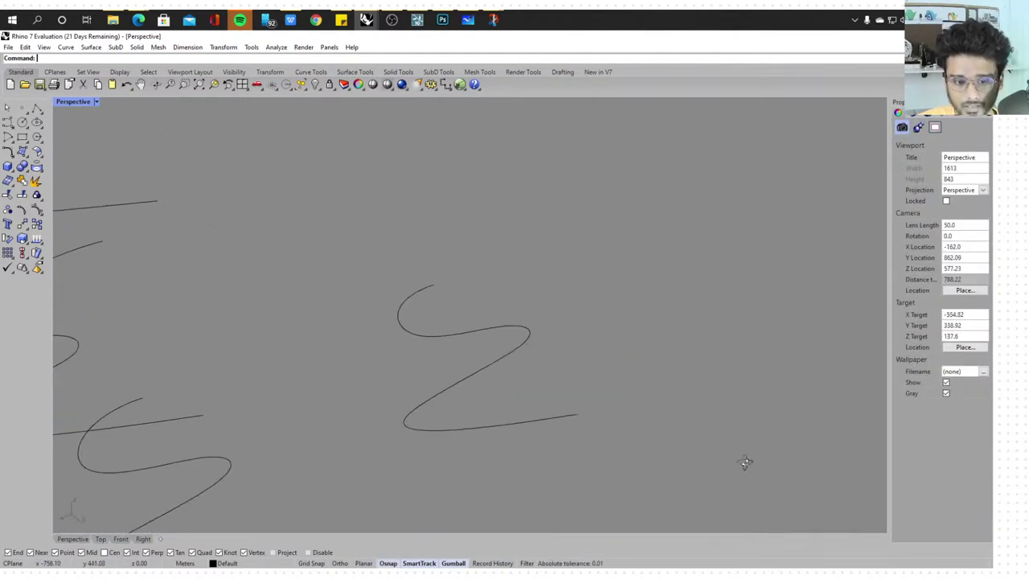
{"action": "scroll", "coordinate": [685, 450], "scroll_direction": "up", "scroll_amount": 5}
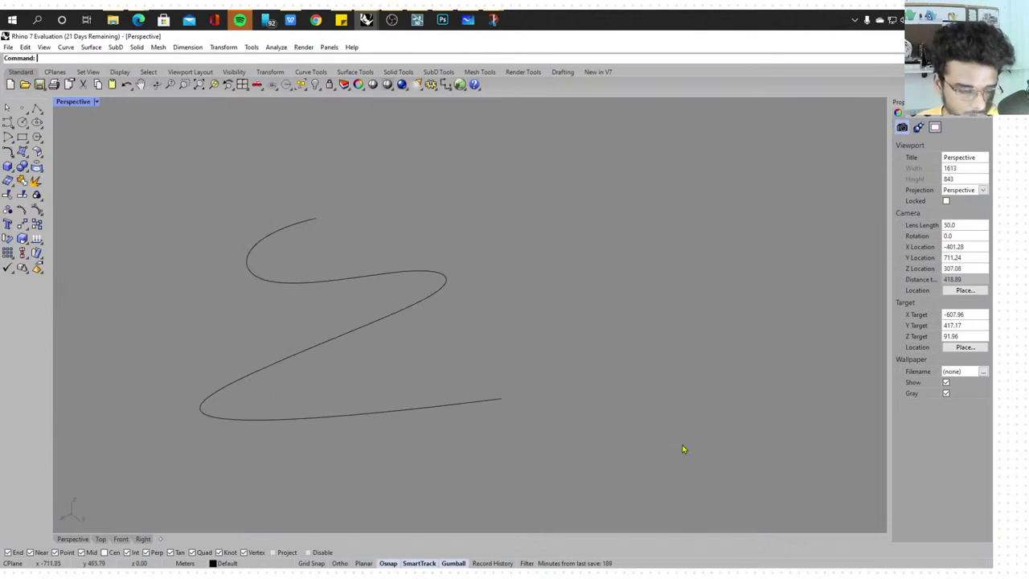
{"action": "type", "text": "Ext"}
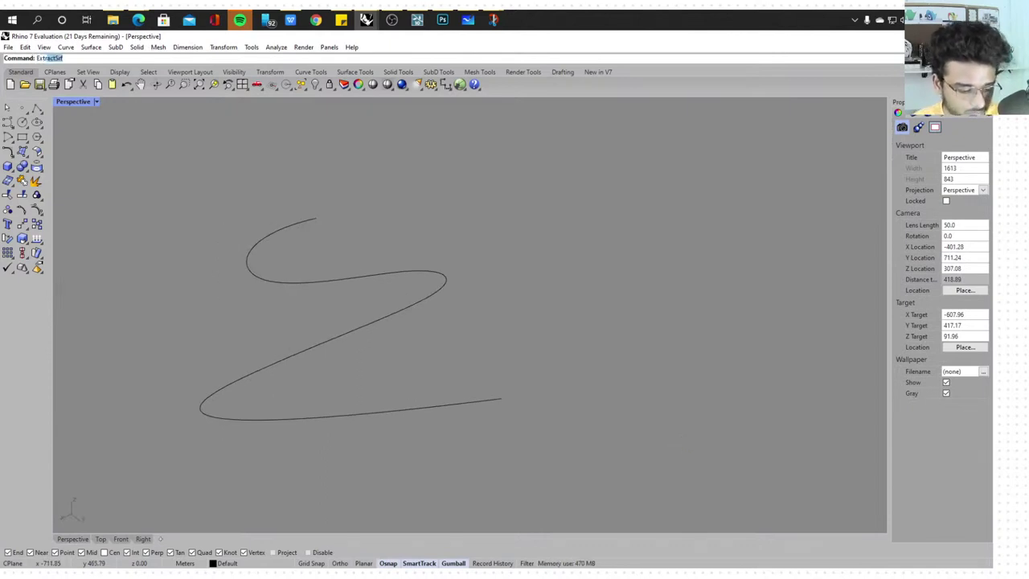
{"action": "type", "text": "rude"}
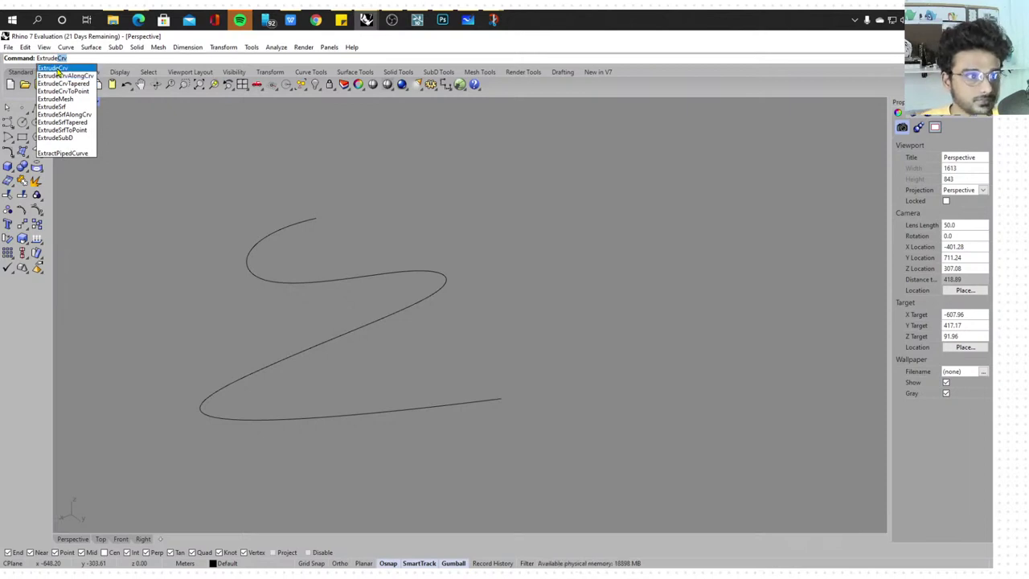
{"action": "left_click", "coordinate": [57, 71]}
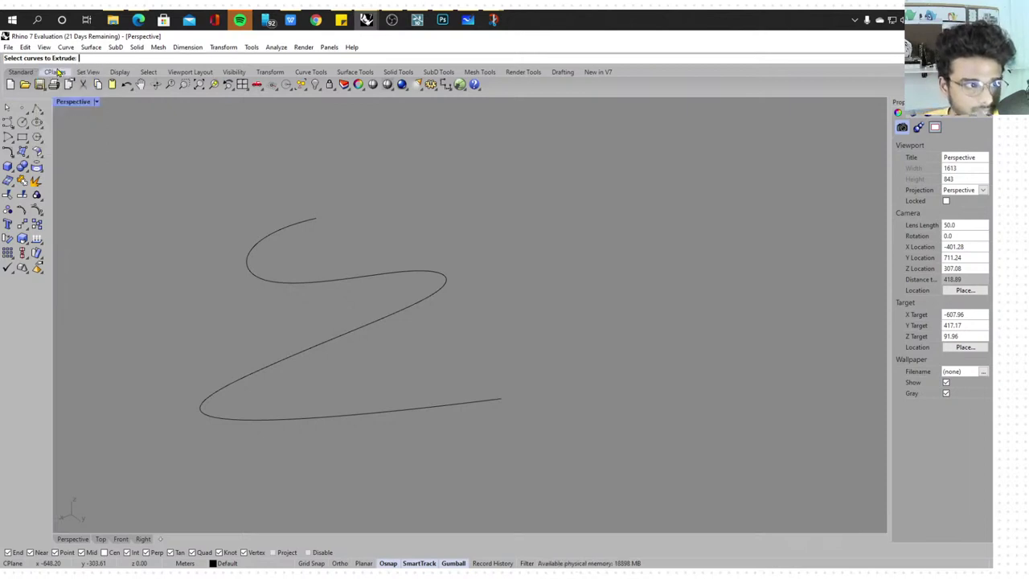
{"action": "left_click", "coordinate": [416, 310]}
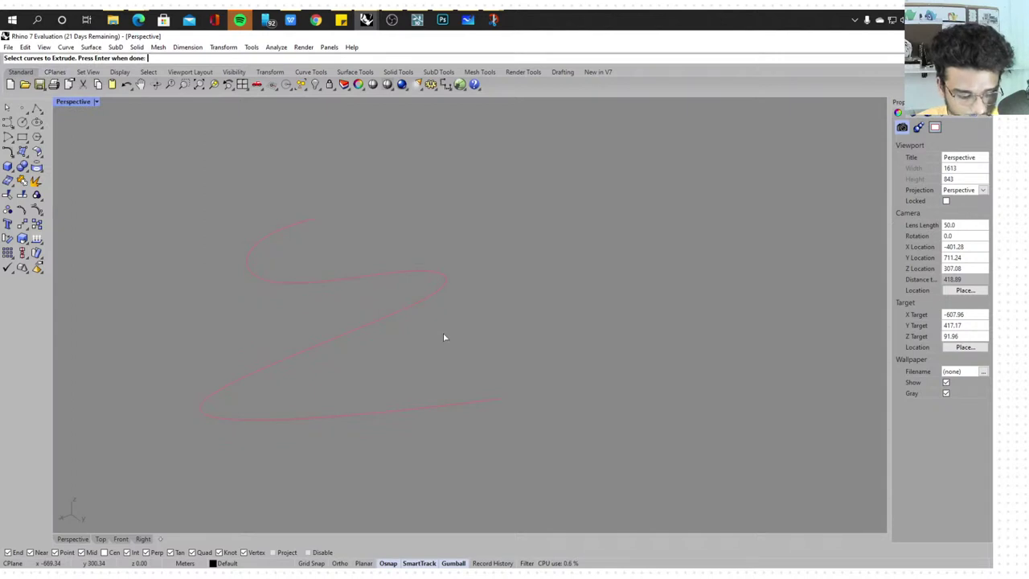
{"action": "key", "text": "Return"}
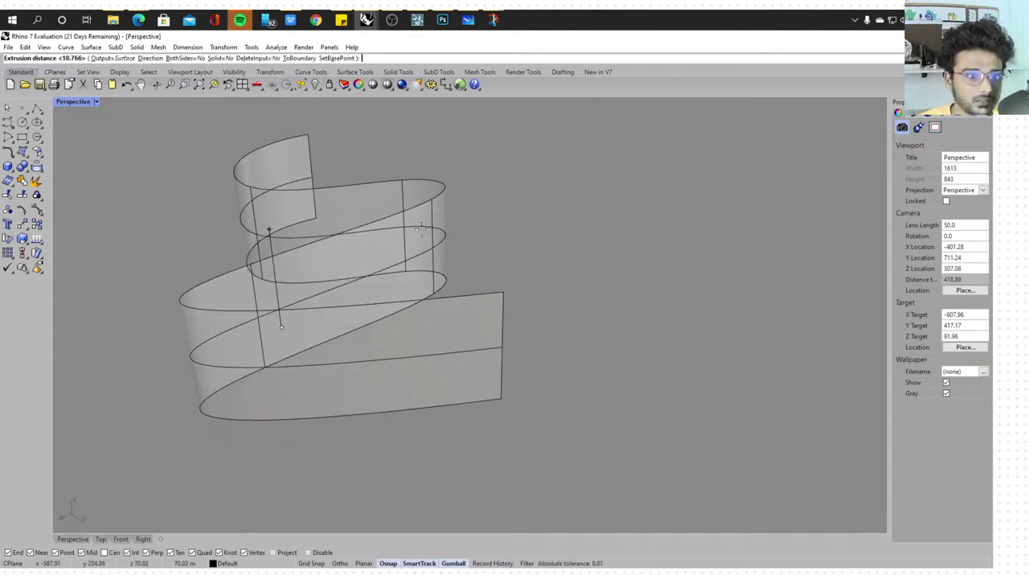
{"action": "right_click_drag", "start_coordinate": [422, 229], "coordinate": [503, 255]}
{"action": "left_click", "coordinate": [359, 237]}
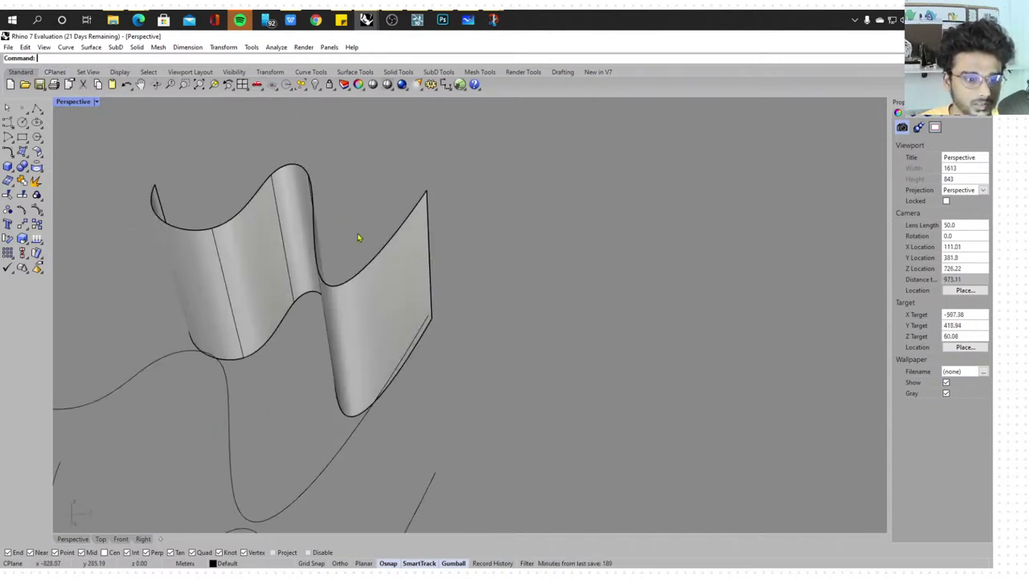
Draw a single straight polyline segment on the ground beside the wavy surface
{"action": "right_click_drag", "start_coordinate": [358, 237], "coordinate": [420, 211]}
{"action": "scroll", "coordinate": [401, 225], "scroll_direction": "up", "scroll_amount": 5}
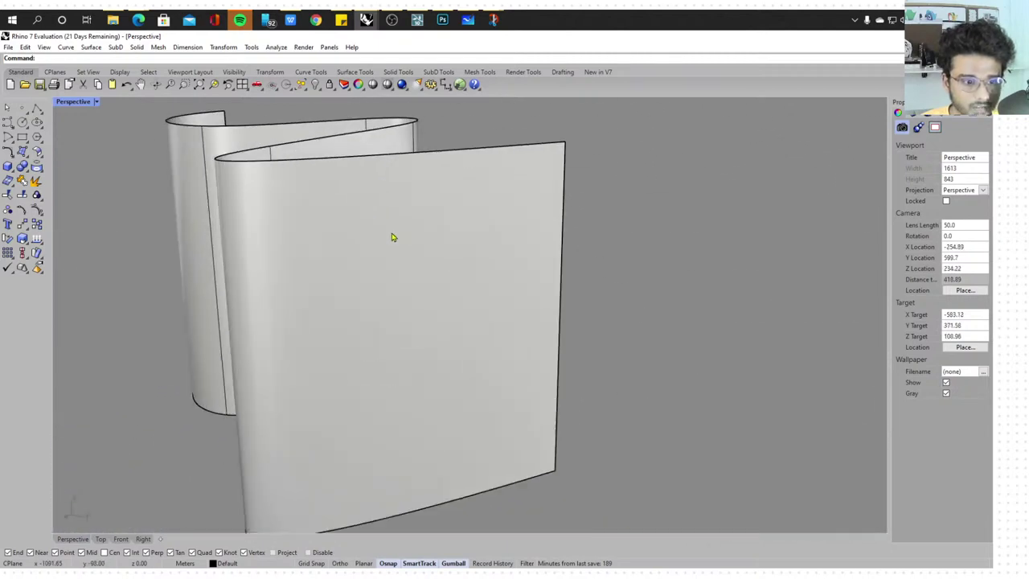
{"action": "scroll", "coordinate": [392, 237], "scroll_direction": "down", "scroll_amount": 5}
{"action": "right_click_drag", "start_coordinate": [427, 298], "coordinate": [281, 356]}
{"action": "scroll", "coordinate": [281, 356], "scroll_direction": "down", "scroll_amount": 3}
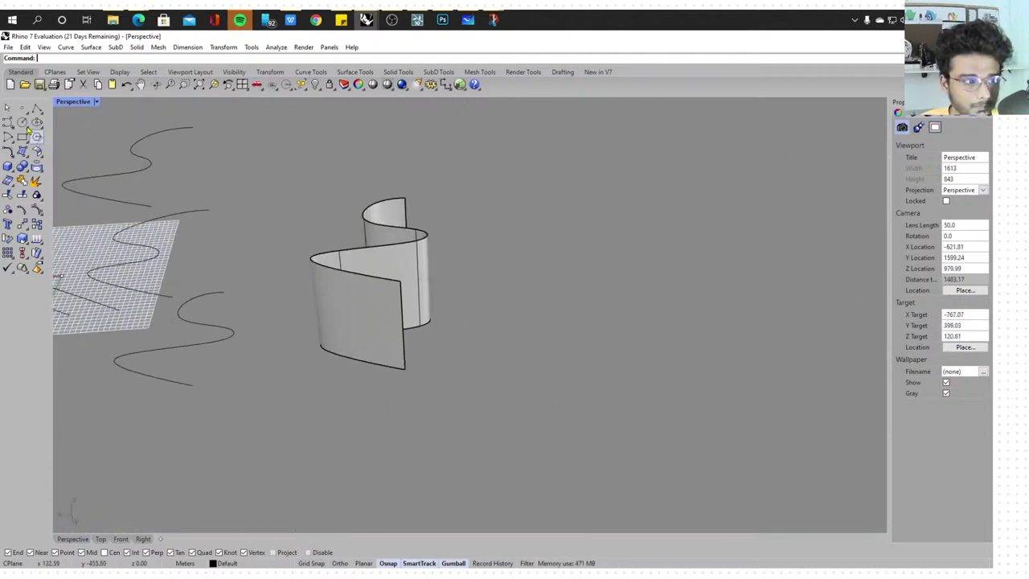
{"action": "left_click", "coordinate": [37, 107]}
{"action": "left_click", "coordinate": [514, 384]}
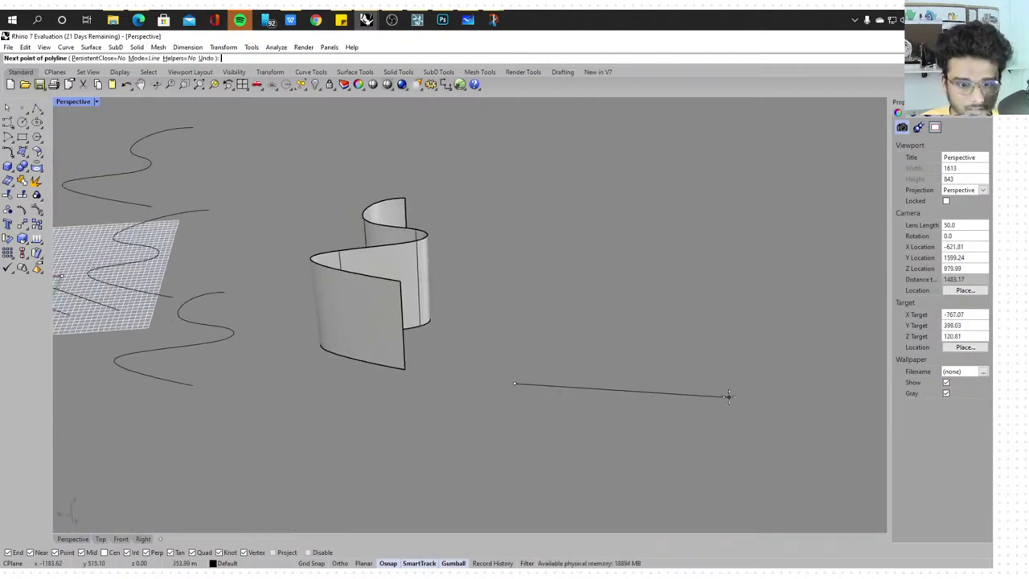
{"action": "left_click", "coordinate": [720, 367]}
{"action": "key", "text": "Return"}
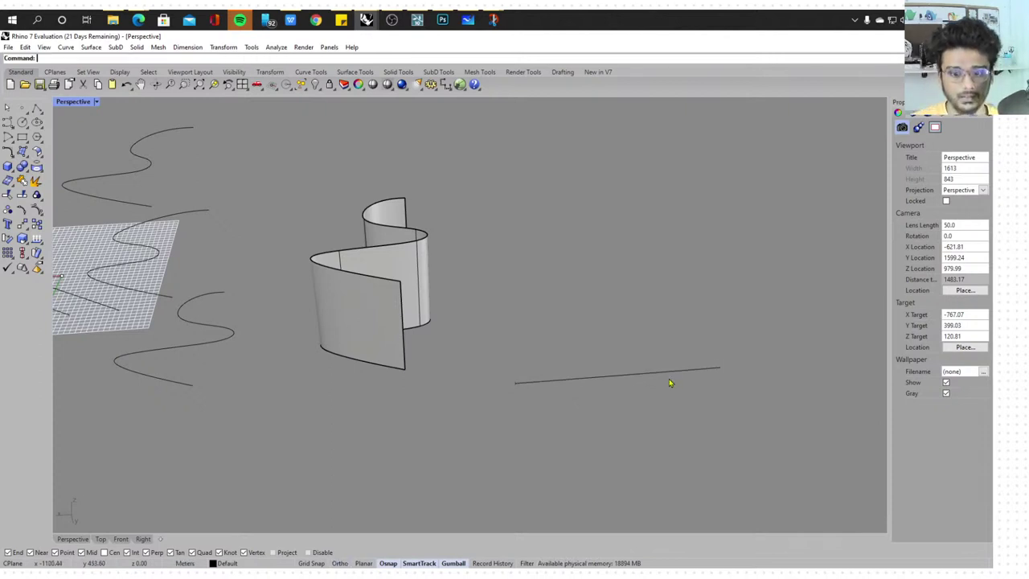
Extrude the straight line vertically with ExtrudeCrv, matching the height of the wavy surface
{"action": "scroll", "coordinate": [668, 382], "scroll_direction": "up", "scroll_amount": 4}
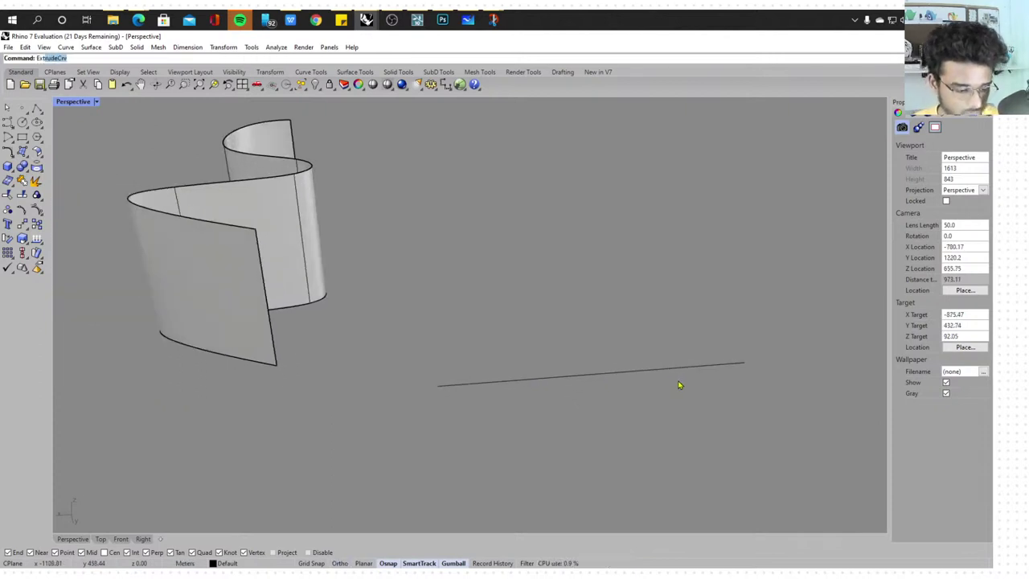
{"action": "type", "text": "Ext"}
{"action": "key", "text": "Return"}
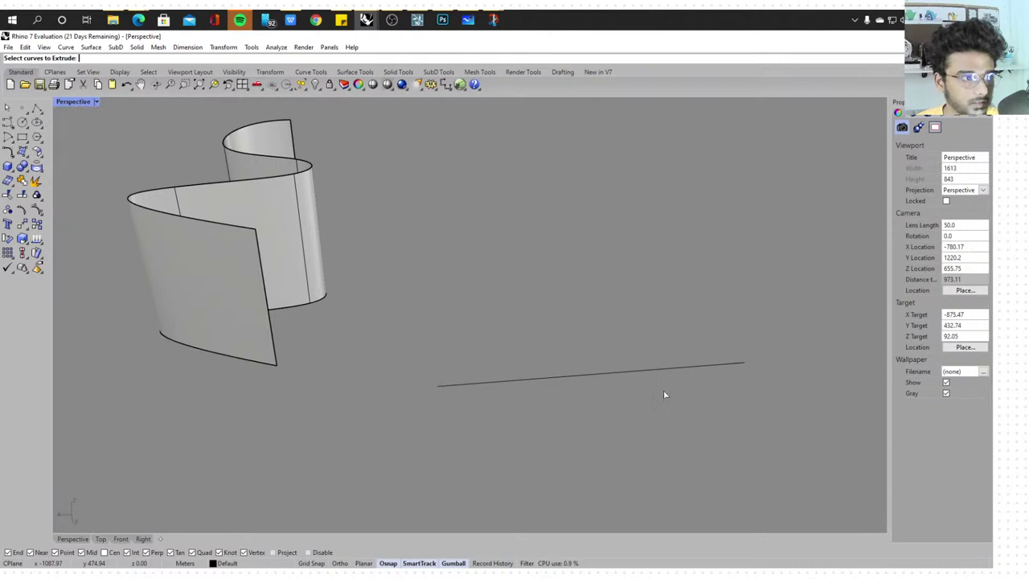
{"action": "left_click", "coordinate": [621, 377]}
{"action": "key", "text": "Return"}
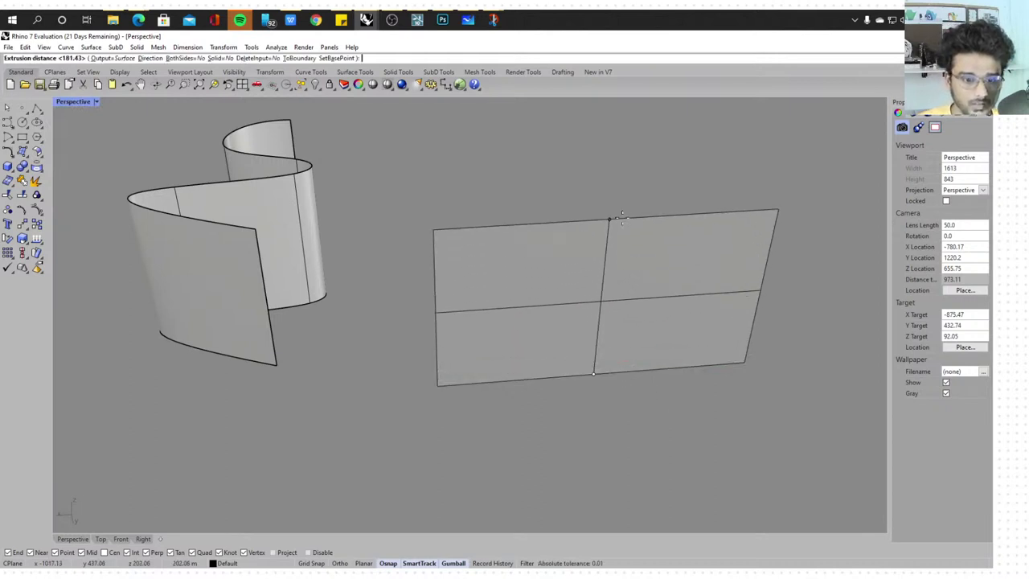
{"action": "scroll", "coordinate": [613, 203], "scroll_direction": "down", "scroll_amount": 2}
{"action": "left_click", "coordinate": [324, 236]}
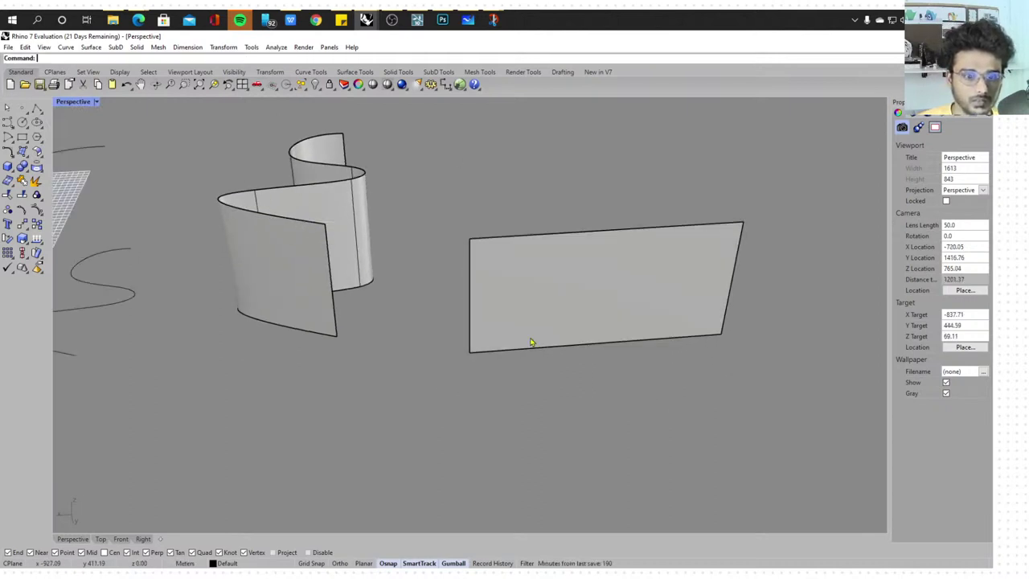
Move the wavy surface along the red axis, farther away from the stacked curves
{"action": "mouse_move", "coordinate": [533, 340]}
{"action": "right_mouse_down"}
{"action": "mouse_move", "coordinate": [492, 404]}
{"action": "mouse_move", "coordinate": [329, 321]}
{"action": "mouse_move", "coordinate": [489, 409]}
{"action": "mouse_move", "coordinate": [714, 285]}
{"action": "mouse_move", "coordinate": [650, 386]}
{"action": "mouse_move", "coordinate": [654, 345]}
{"action": "mouse_move", "coordinate": [771, 345]}
{"action": "mouse_move", "coordinate": [539, 306]}
{"action": "mouse_move", "coordinate": [413, 301]}
{"action": "mouse_move", "coordinate": [379, 321]}
{"action": "mouse_move", "coordinate": [349, 319]}
{"action": "right_mouse_up"}
{"action": "scroll", "coordinate": [461, 361], "scroll_direction": "down", "scroll_amount": 4}
{"action": "left_click", "coordinate": [461, 361]}
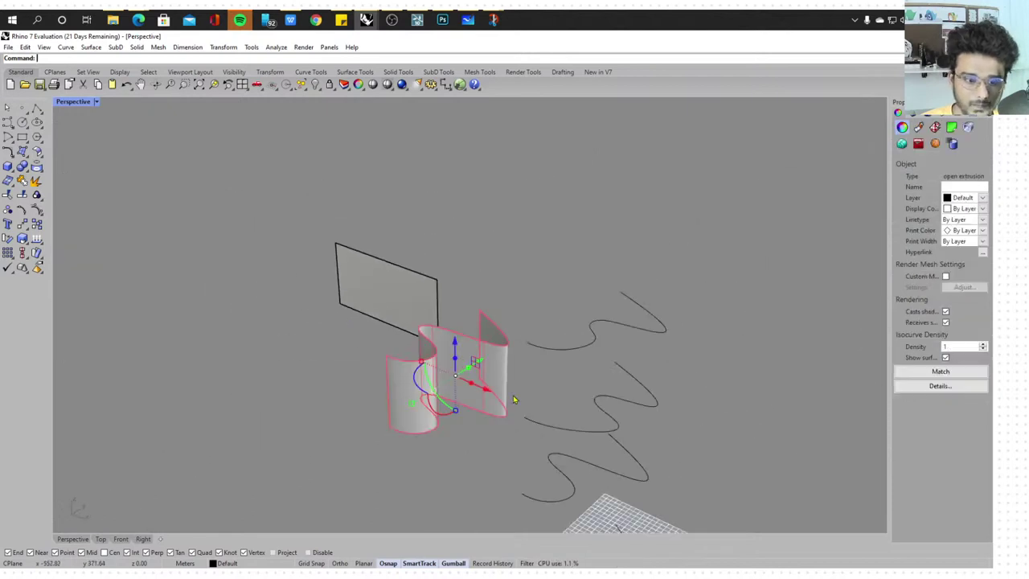
{"action": "left_click_drag", "start_coordinate": [489, 396], "coordinate": [368, 347]}
{"action": "left_click", "coordinate": [474, 330]}
Draw a circle on the ground beyond the flat extruded surface, apart from the other objects
{"action": "mouse_move", "coordinate": [611, 297]}
{"action": "right_mouse_down"}
{"action": "mouse_move", "coordinate": [473, 248]}
{"action": "mouse_move", "coordinate": [557, 209]}
{"action": "mouse_move", "coordinate": [394, 475]}
{"action": "right_mouse_up"}
{"action": "scroll", "coordinate": [351, 230], "scroll_direction": "up", "scroll_amount": 8}
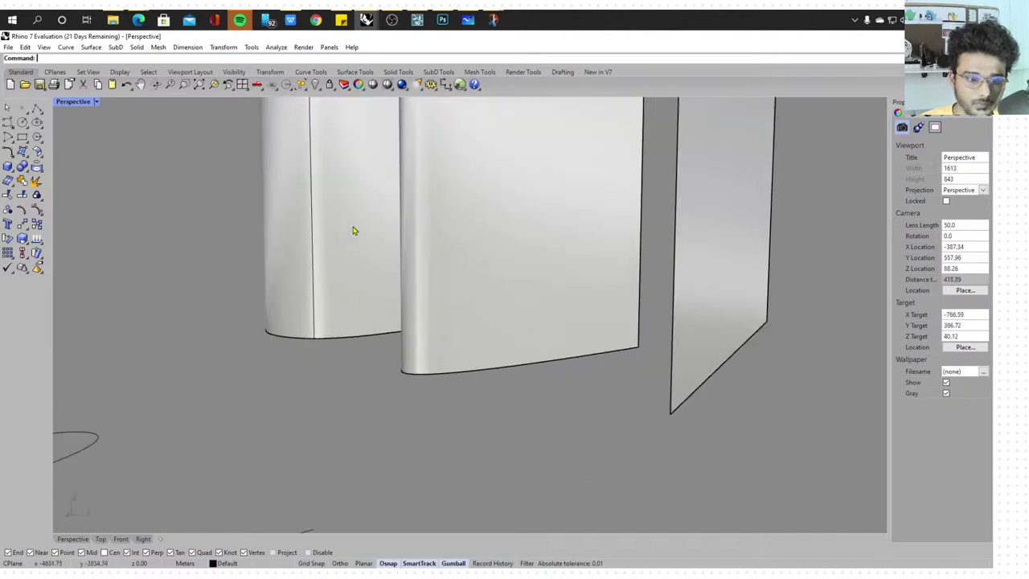
{"action": "scroll", "coordinate": [574, 278], "scroll_direction": "down", "scroll_amount": 6}
{"action": "right_click_drag", "start_coordinate": [482, 287], "coordinate": [234, 195]}
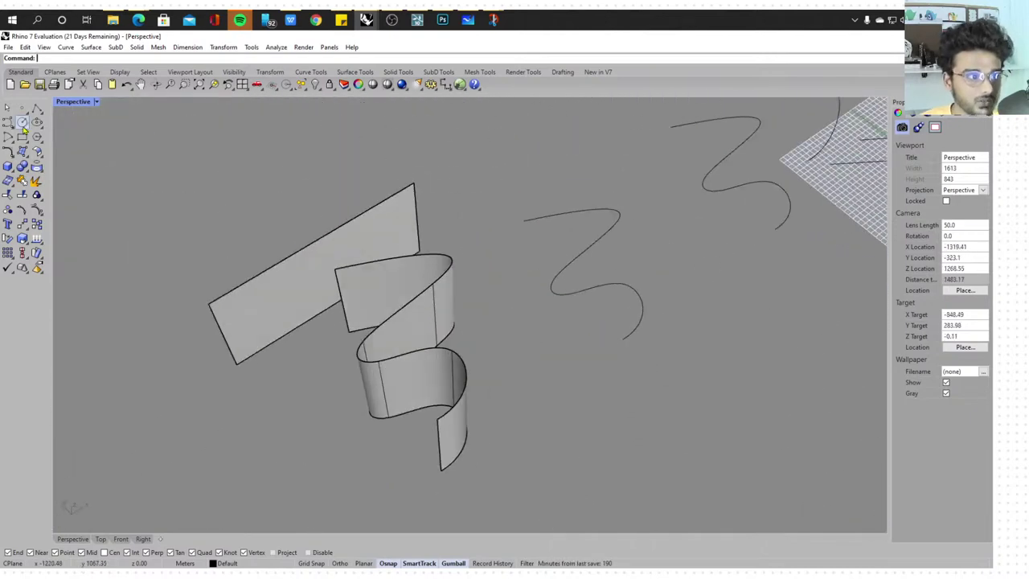
{"action": "left_click", "coordinate": [22, 123]}
{"action": "left_click", "coordinate": [184, 190]}
{"action": "left_click", "coordinate": [144, 216]}
{"action": "scroll", "coordinate": [385, 220], "scroll_direction": "down", "scroll_amount": 6}
{"action": "scroll", "coordinate": [232, 179], "scroll_direction": "up", "scroll_amount": 12}
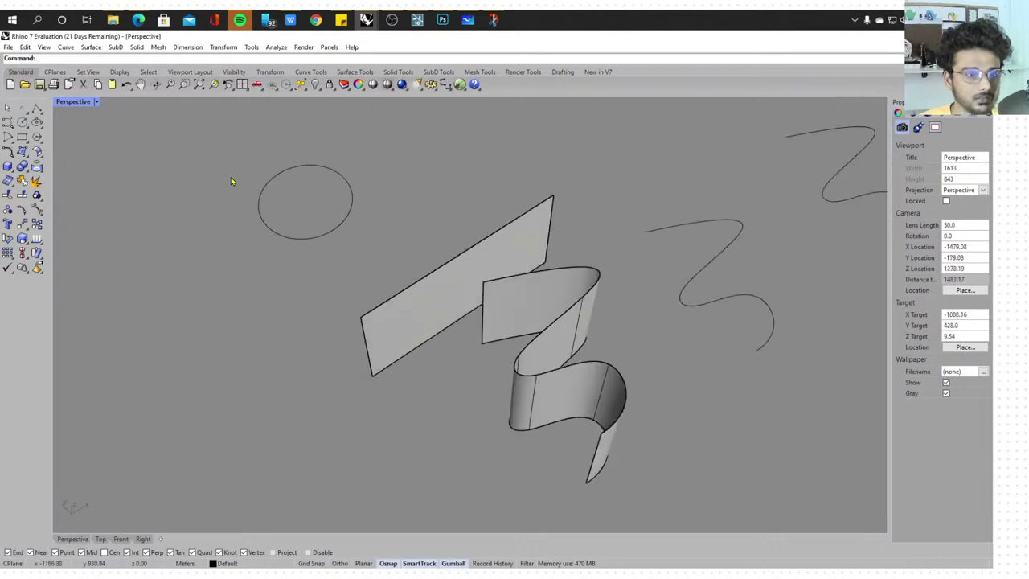
{"action": "right_click_drag", "start_coordinate": [345, 341], "coordinate": [381, 327]}
{"action": "right_click", "coordinate": [381, 327]}
{"action": "key", "text": "Escape"}
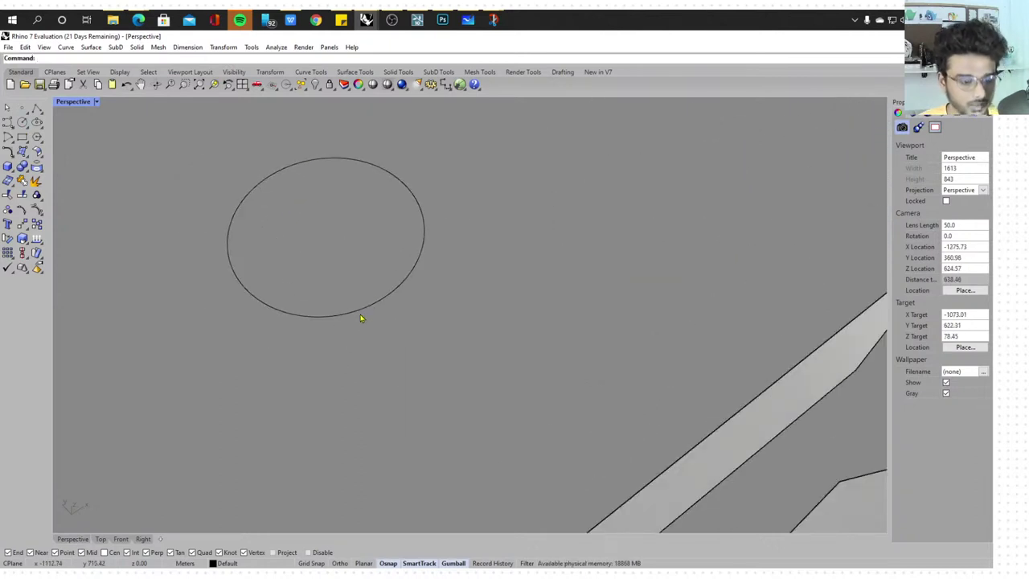
Extrude the circle vertically with ExtrudeCrv to form an open cylindrical surface
{"action": "type", "text": "ExtrudeCrv"}
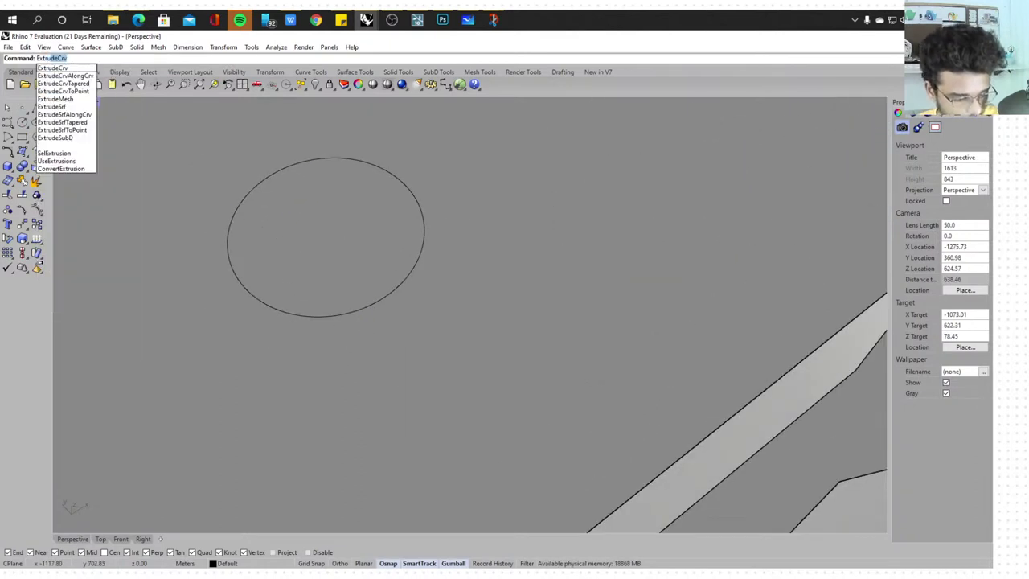
{"action": "key", "text": "Return"}
{"action": "left_click", "coordinate": [373, 304]}
{"action": "key", "text": "Return"}
{"action": "scroll", "coordinate": [372, 306], "scroll_direction": "down", "scroll_amount": 5}
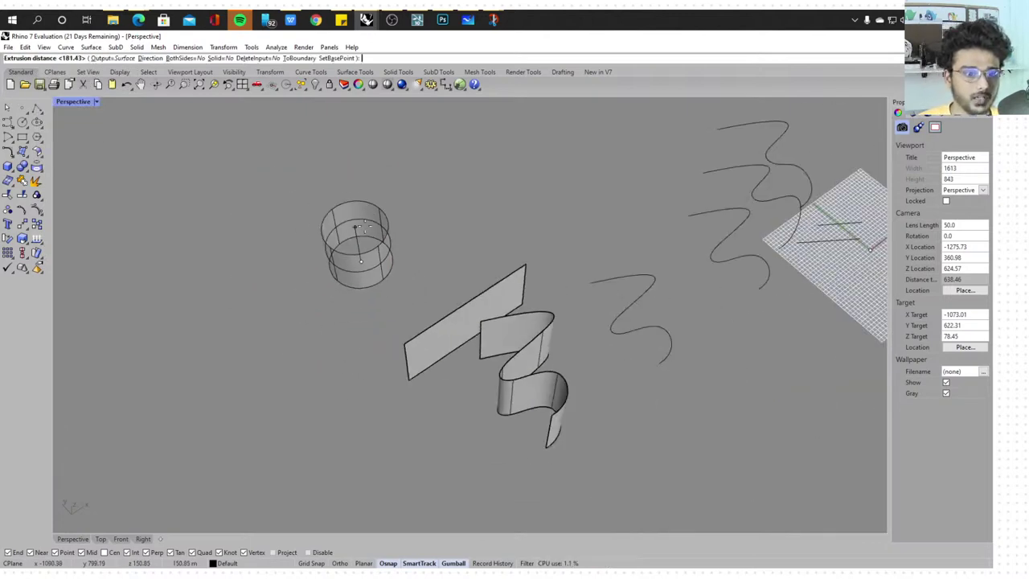
{"action": "left_click", "coordinate": [494, 263]}
Move the three extruded surfaces and the copied curve together along the green axis, away from the stacked curves
{"action": "scroll", "coordinate": [495, 264], "scroll_direction": "down", "scroll_amount": 5}
{"action": "right_click_drag", "start_coordinate": [497, 263], "coordinate": [717, 261]}
{"action": "scroll", "coordinate": [421, 365], "scroll_direction": "up", "scroll_amount": 7}
{"action": "right_click_drag", "start_coordinate": [420, 365], "coordinate": [535, 289]}
{"action": "scroll", "coordinate": [536, 289], "scroll_direction": "down", "scroll_amount": 8}
{"action": "right_click_drag", "start_coordinate": [464, 259], "coordinate": [501, 277]}
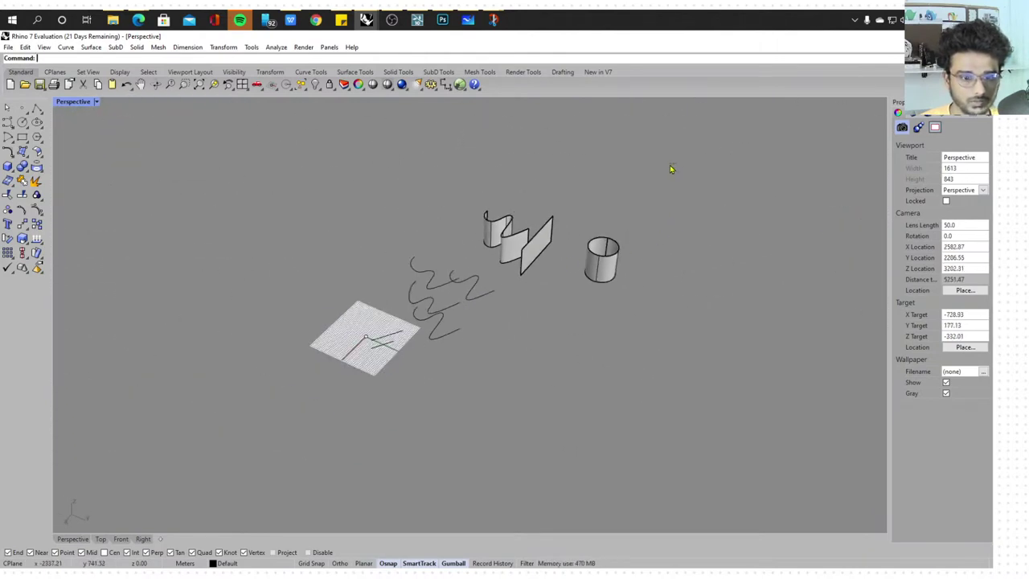
{"action": "left_click_drag", "start_coordinate": [671, 169], "coordinate": [474, 354]}
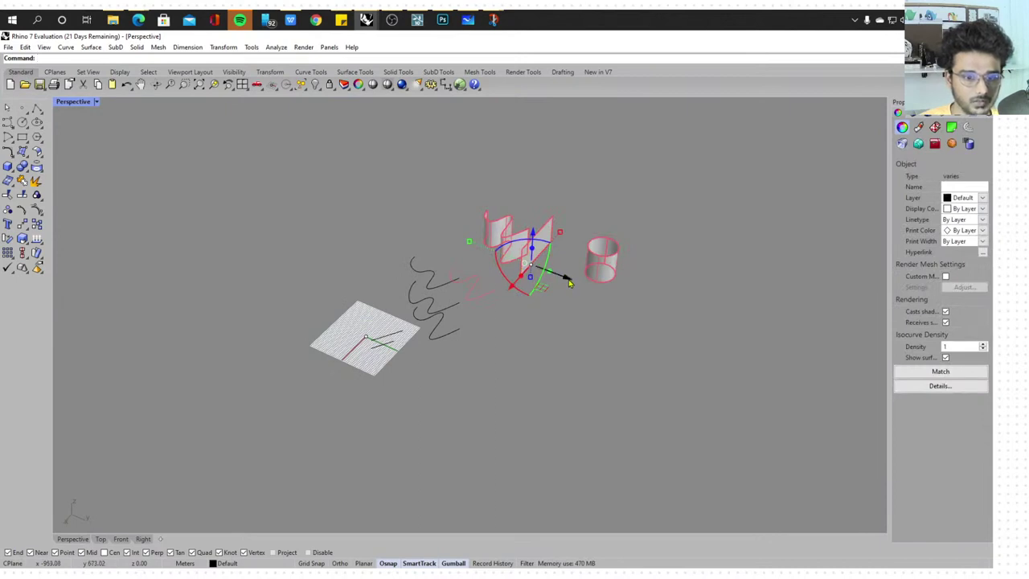
{"action": "left_click_drag", "start_coordinate": [568, 281], "coordinate": [361, 223]}
{"action": "left_click", "coordinate": [472, 289]}
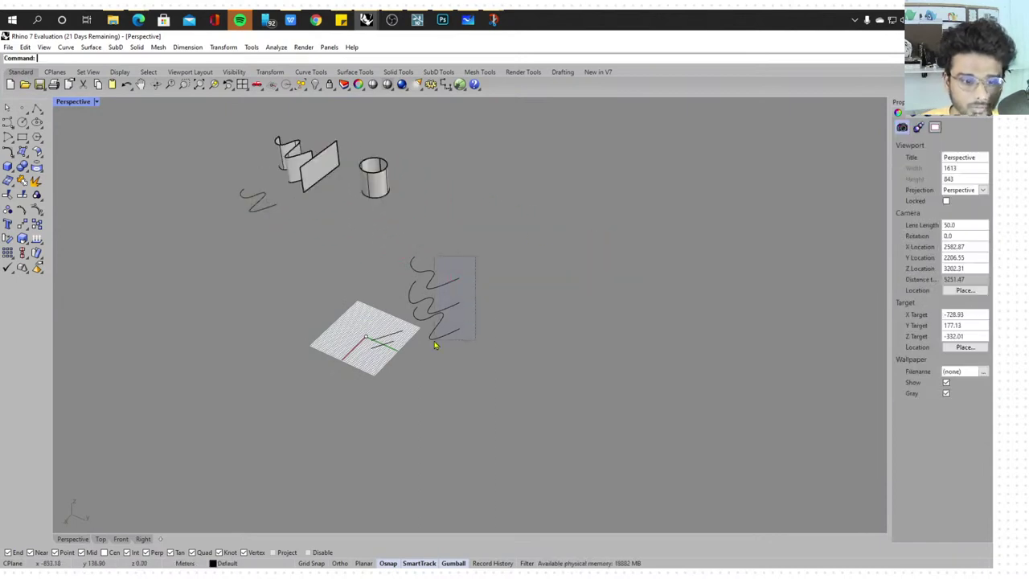
Move the three stacked curves together backward along the red axis, away from the grid
{"action": "left_click_drag", "start_coordinate": [434, 344], "coordinate": [452, 262]}
{"action": "left_click", "coordinate": [533, 226]}
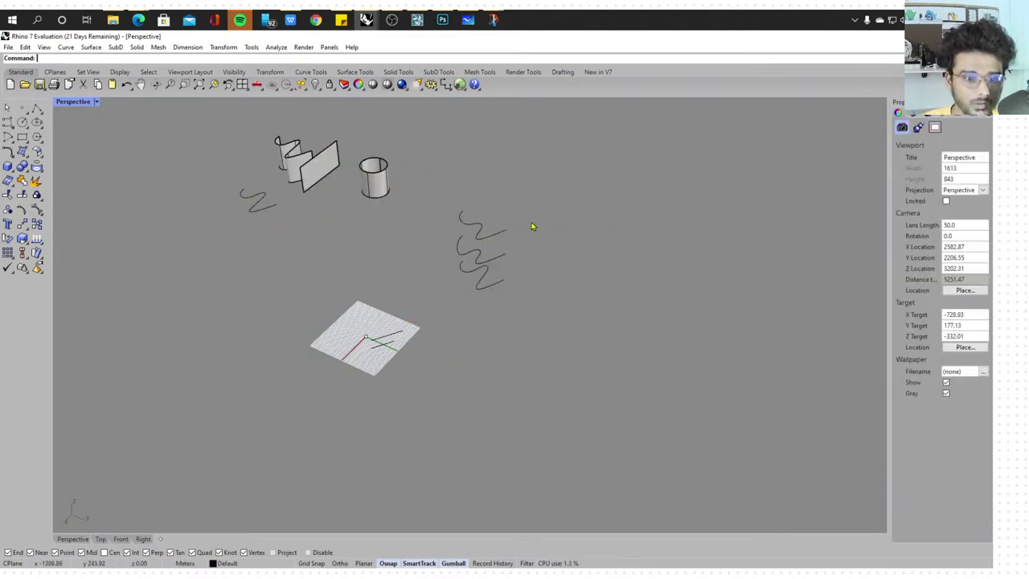
{"action": "scroll", "coordinate": [532, 225], "scroll_direction": "up", "scroll_amount": 7}
{"action": "right_click_drag", "start_coordinate": [448, 322], "coordinate": [500, 326]}
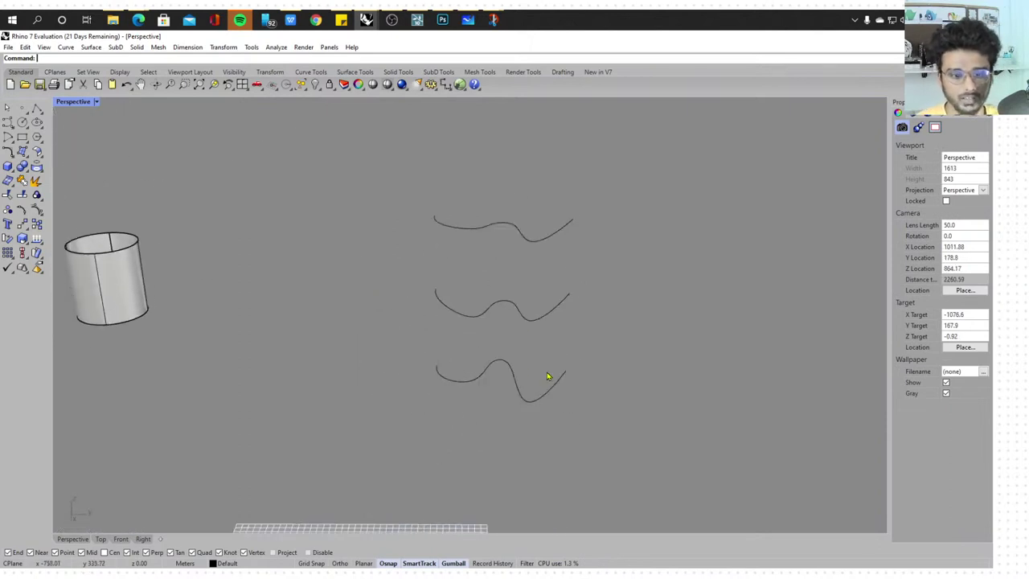
{"action": "right_click_drag", "start_coordinate": [547, 376], "coordinate": [573, 291]}
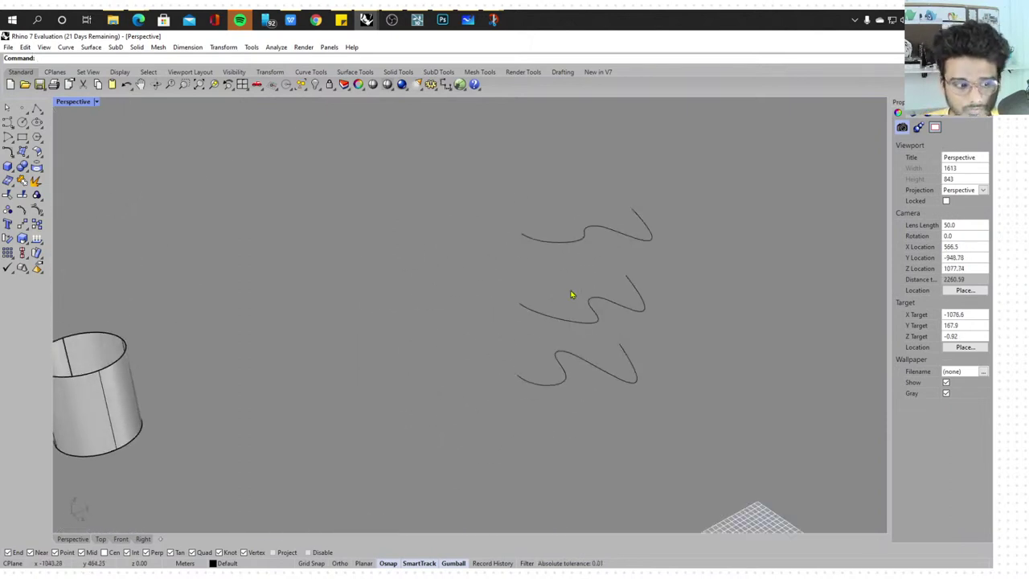
{"action": "scroll", "coordinate": [572, 294], "scroll_direction": "down", "scroll_amount": 2}
{"action": "scroll", "coordinate": [636, 323], "scroll_direction": "up", "scroll_amount": 4}
{"action": "right_click_drag", "start_coordinate": [635, 323], "coordinate": [612, 327]}
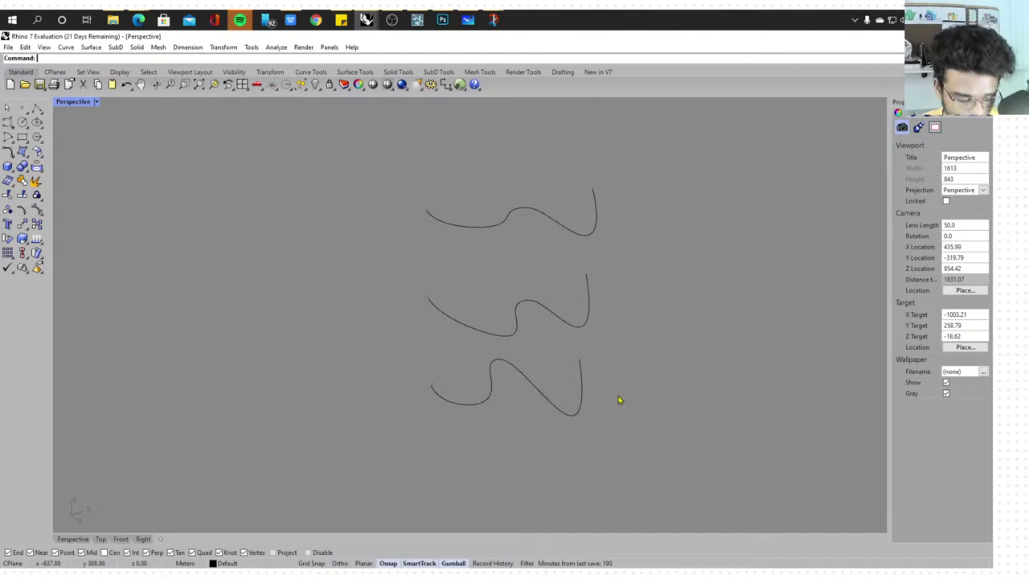
Capture the screen in Snip & Sketch and annotate it with boxed "Loft" and "Surface" labels and arrows linking the three curves
{"action": "key", "text": "super+w"}
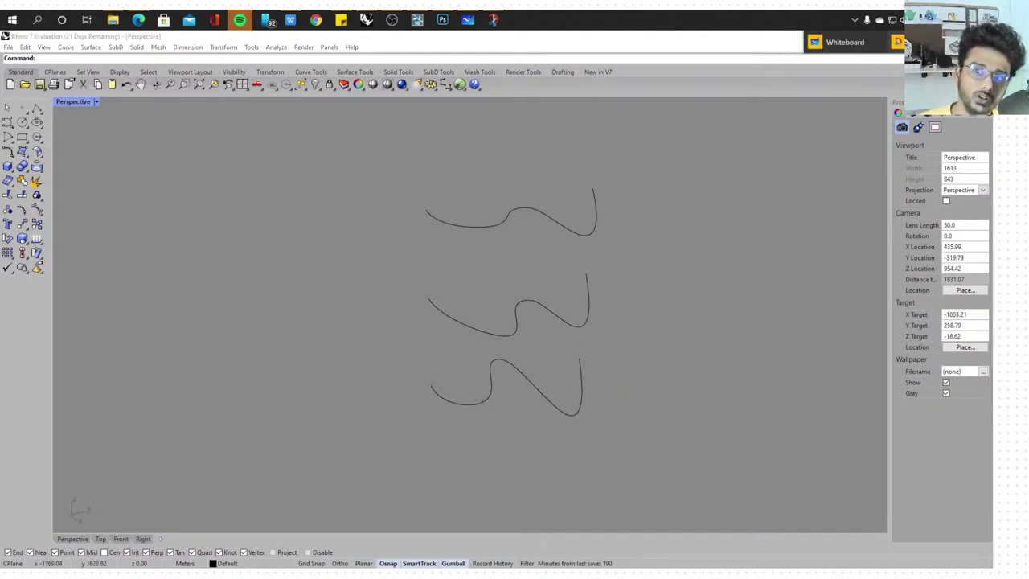
{"action": "left_click", "coordinate": [914, 42]}
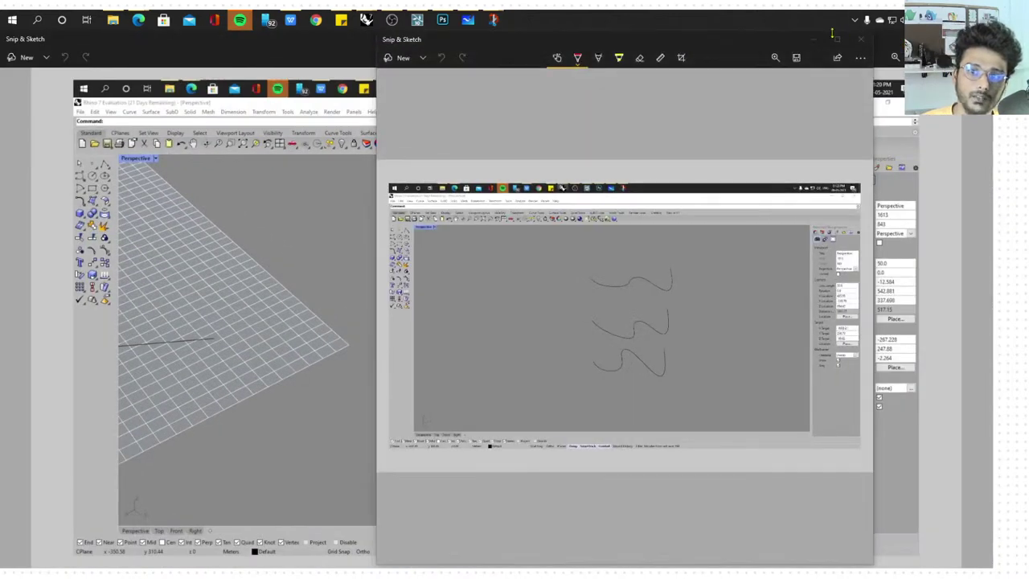
{"action": "left_click", "coordinate": [832, 36]}
{"action": "left_click_drag", "start_coordinate": [687, 180], "coordinate": [691, 205]}
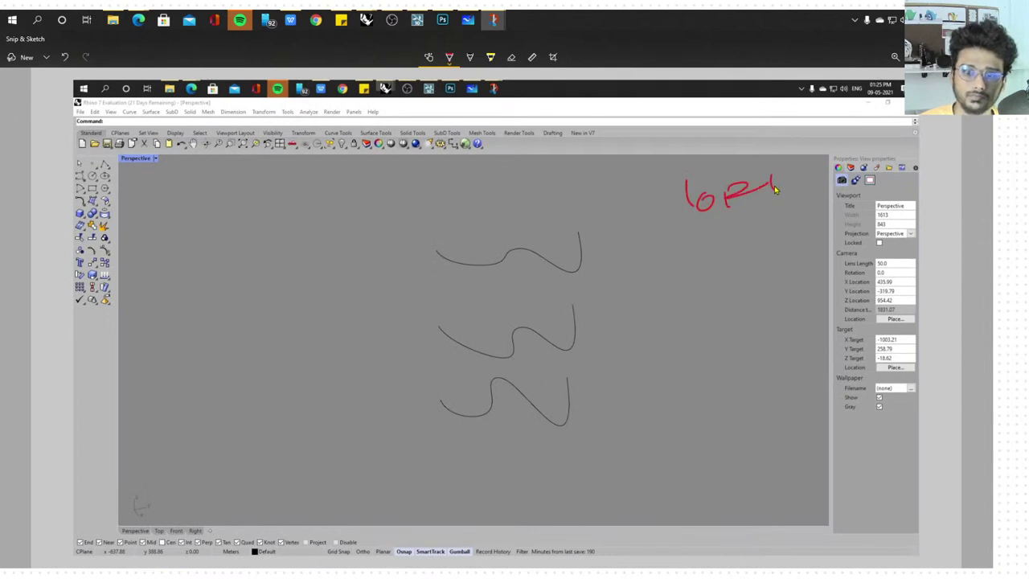
{"action": "mouse_move", "coordinate": [679, 167]}
{"action": "left_mouse_down"}
{"action": "mouse_move", "coordinate": [819, 196]}
{"action": "mouse_move", "coordinate": [665, 212]}
{"action": "left_mouse_up"}
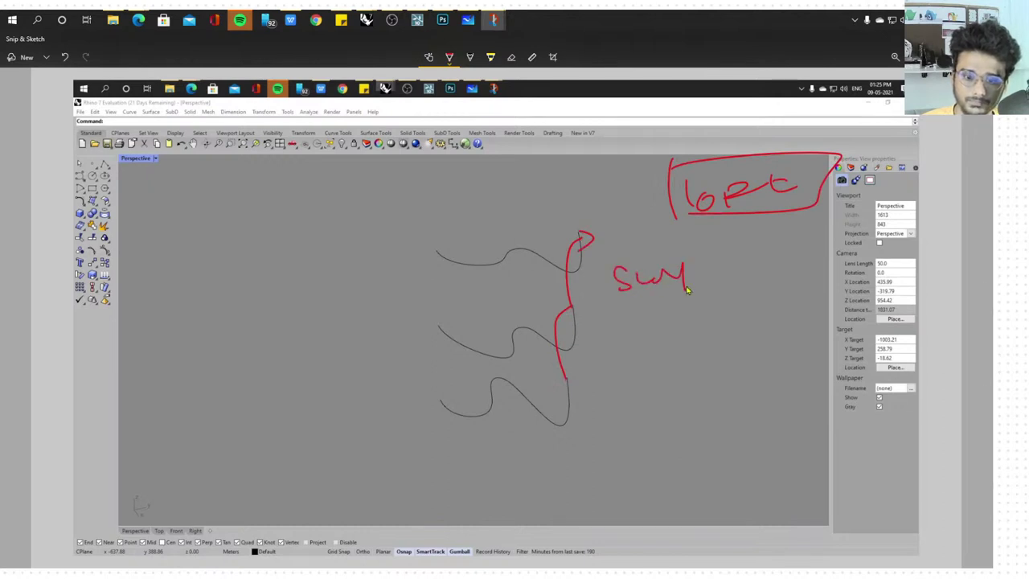
{"action": "left_click_drag", "start_coordinate": [609, 277], "coordinate": [625, 252]}
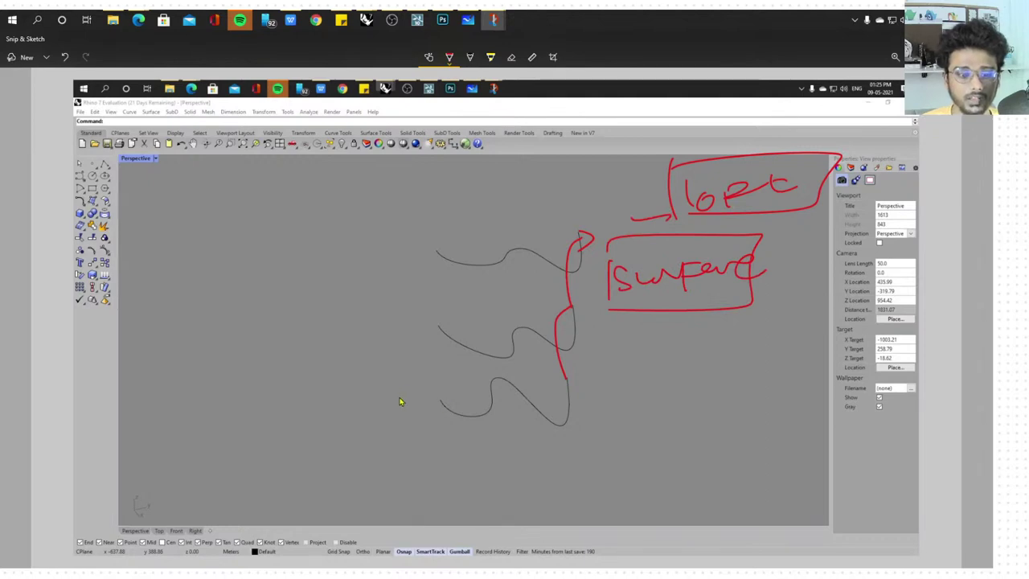
Number the three stacked curves with circled 1, 2 and 3 from lowest to highest, and return to Rhino
{"action": "left_click_drag", "start_coordinate": [410, 326], "coordinate": [401, 304]}
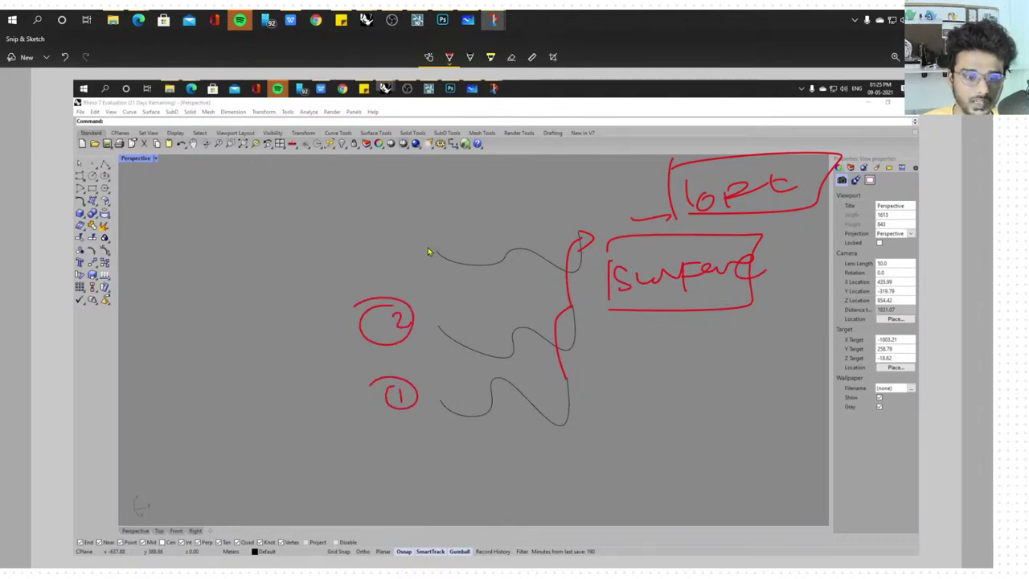
{"action": "left_click_drag", "start_coordinate": [404, 249], "coordinate": [407, 251]}
{"action": "left_click_drag", "start_coordinate": [386, 238], "coordinate": [376, 257]}
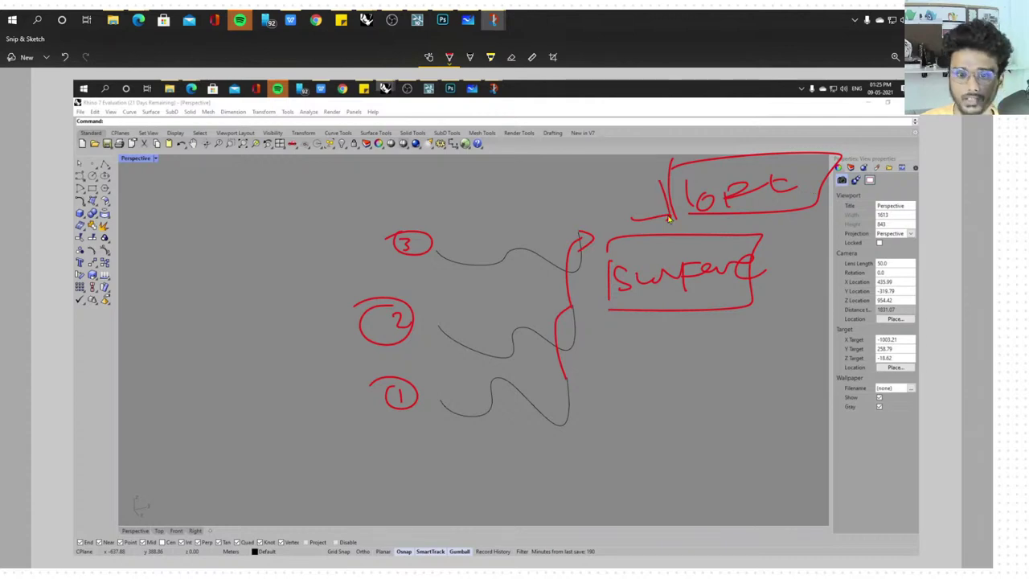
{"action": "left_click_drag", "start_coordinate": [668, 219], "coordinate": [682, 201]}
{"action": "left_click", "coordinate": [933, 38]}
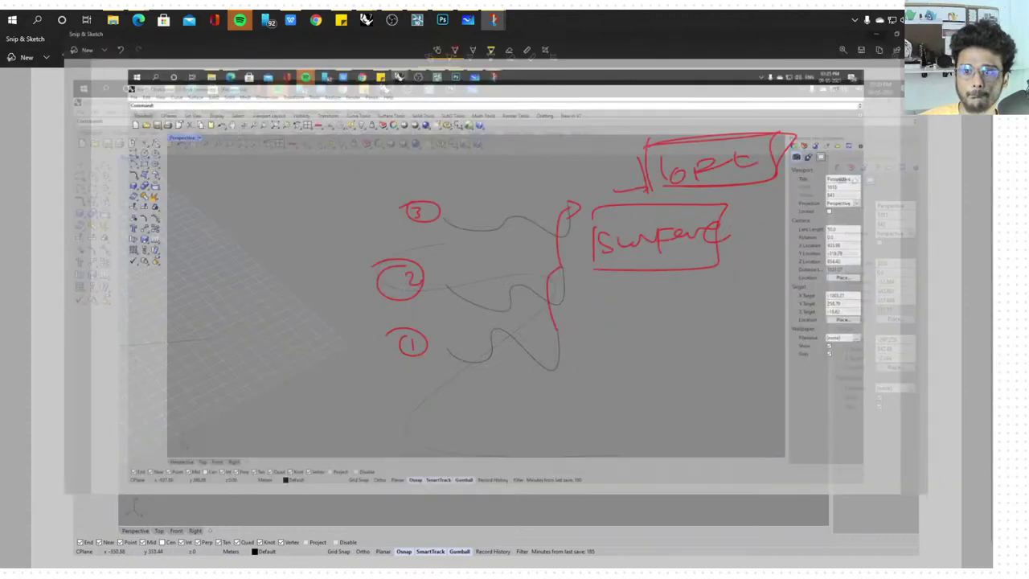
{"action": "left_click", "coordinate": [933, 38]}
Start a Loft through the three stacked curves, selecting them in order from the lowest to the highest
{"action": "scroll", "coordinate": [510, 293], "scroll_direction": "down", "scroll_amount": 4}
{"action": "right_click_drag", "start_coordinate": [622, 295], "coordinate": [563, 286]}
{"action": "scroll", "coordinate": [479, 296], "scroll_direction": "up", "scroll_amount": 5}
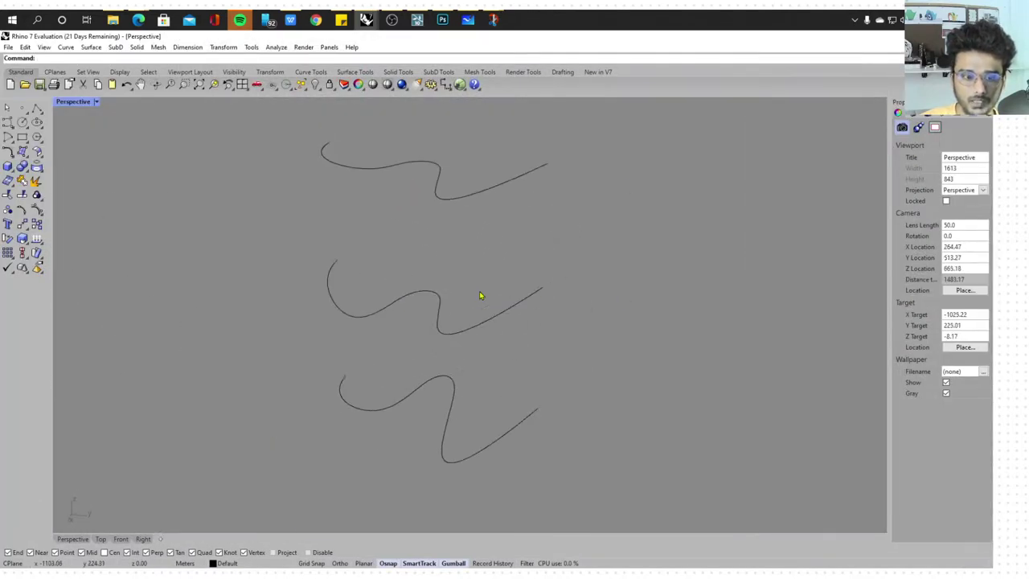
{"action": "type", "text": "loft"}
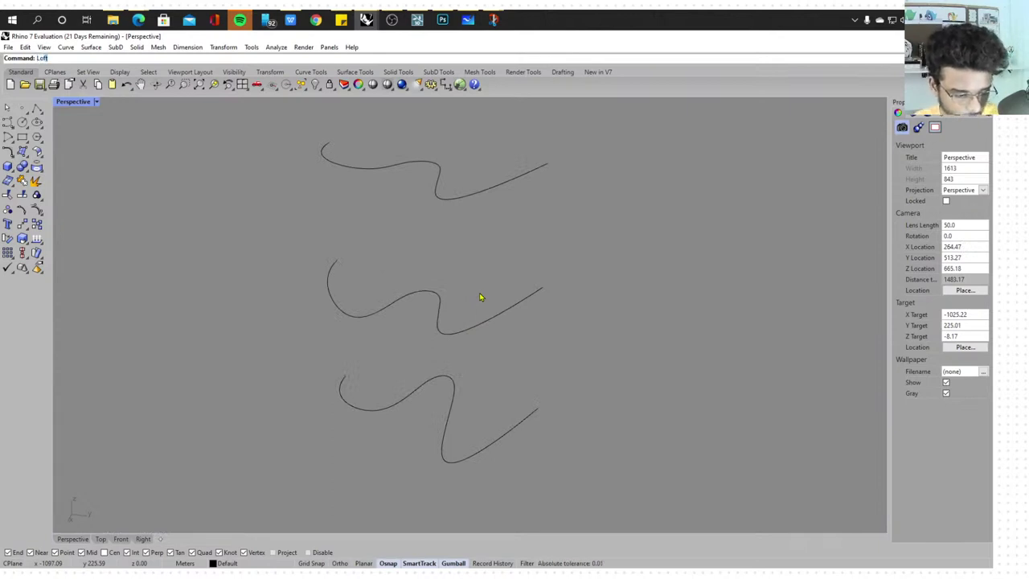
{"action": "key", "text": "Return"}
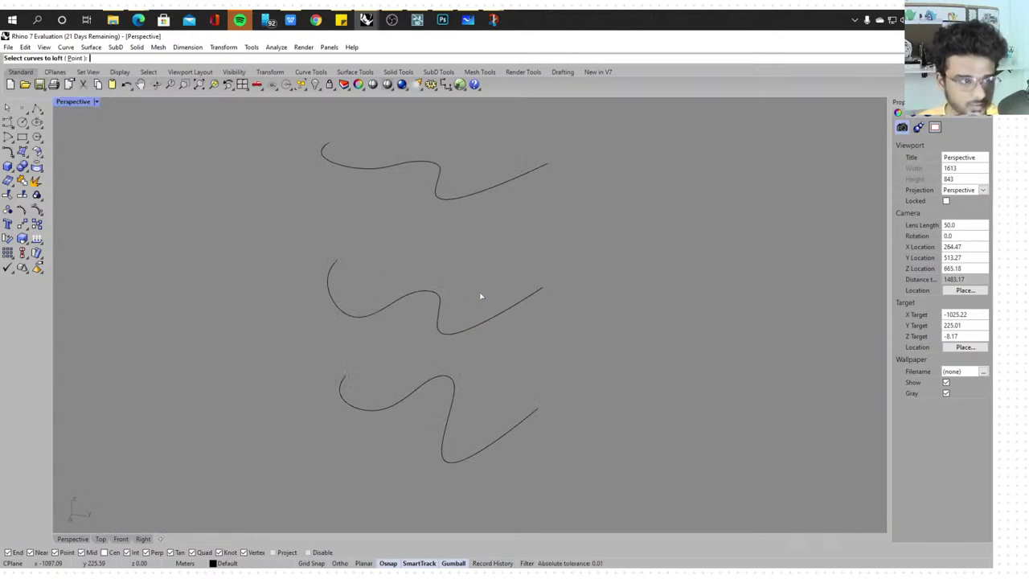
{"action": "left_click", "coordinate": [487, 445]}
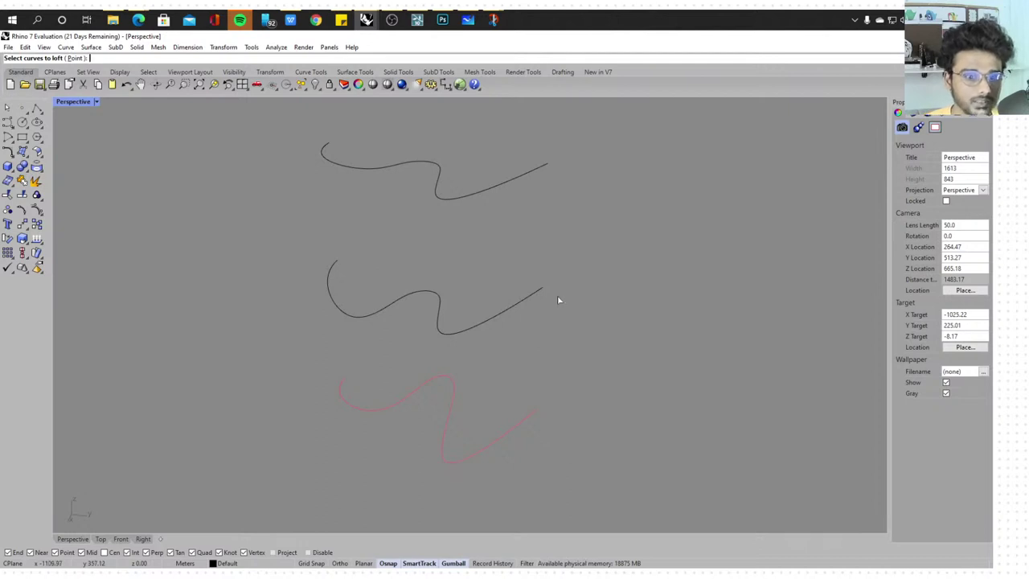
{"action": "left_click", "coordinate": [499, 318]}
{"action": "left_click", "coordinate": [485, 194]}
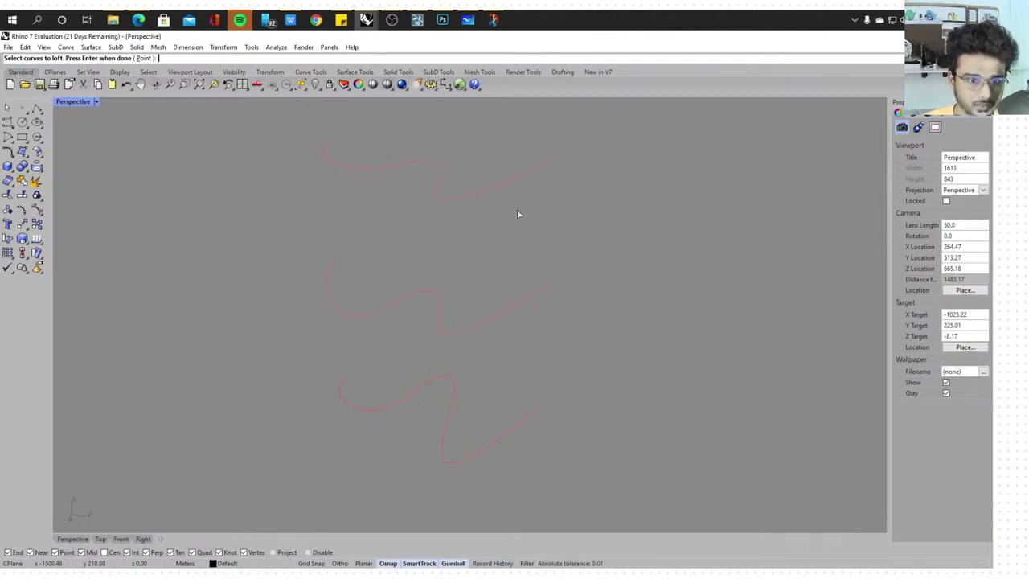
{"action": "key", "text": "Return"}
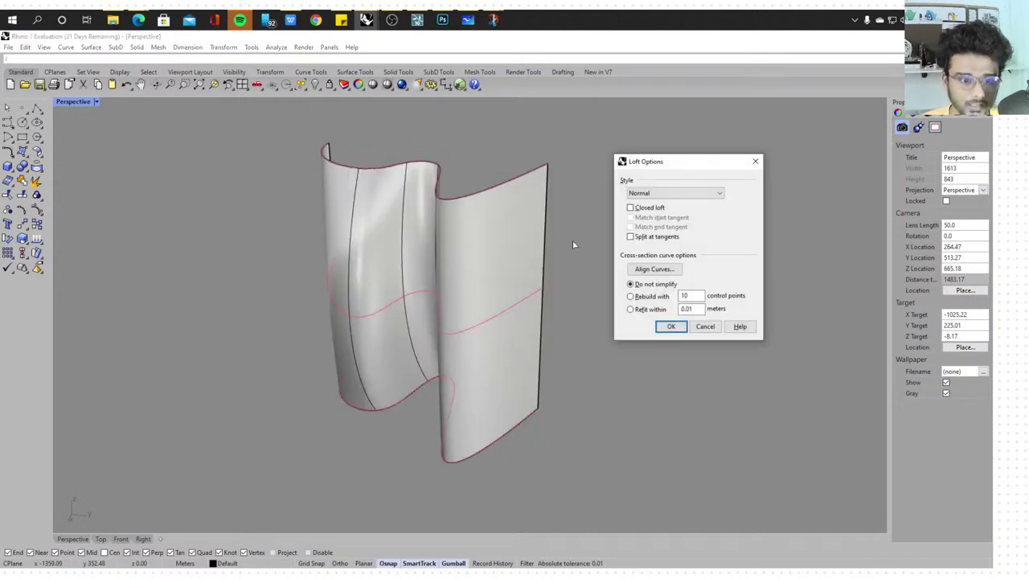
Inspect the loft preview and the available styles, and create the surface with the Normal style and no simplification
{"action": "right_click_drag", "start_coordinate": [427, 298], "coordinate": [514, 306]}
{"action": "scroll", "coordinate": [369, 311], "scroll_direction": "down", "scroll_amount": 5}
{"action": "scroll", "coordinate": [528, 308], "scroll_direction": "up", "scroll_amount": 4}
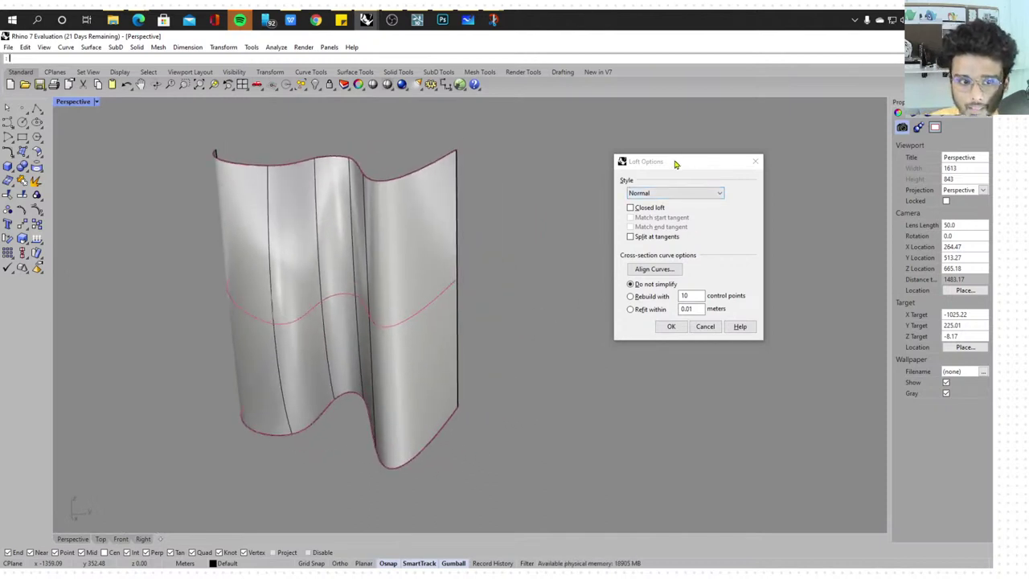
{"action": "left_click_drag", "start_coordinate": [675, 164], "coordinate": [712, 151]}
{"action": "right_click_drag", "start_coordinate": [450, 233], "coordinate": [471, 248]}
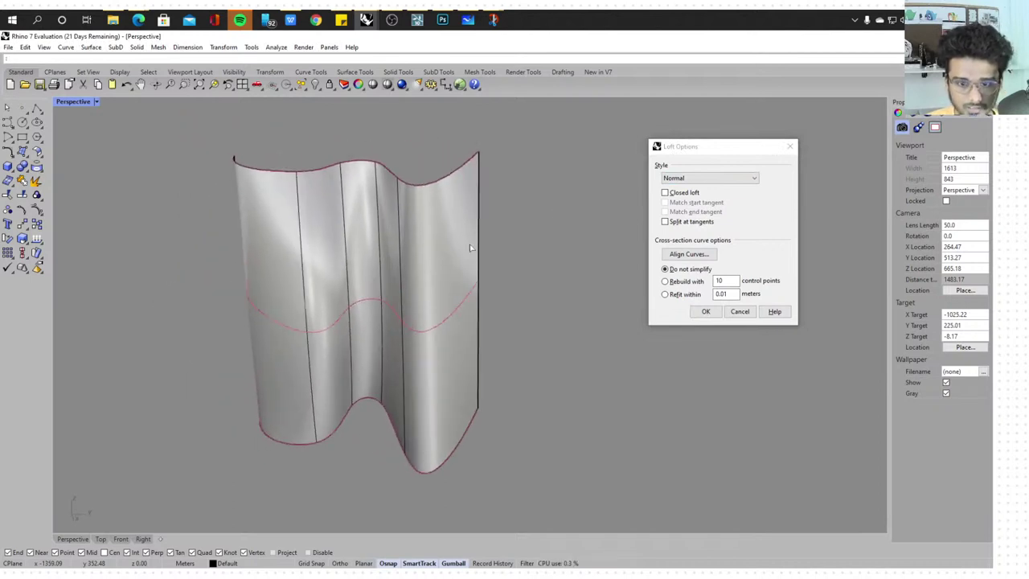
{"action": "left_click", "coordinate": [709, 177]}
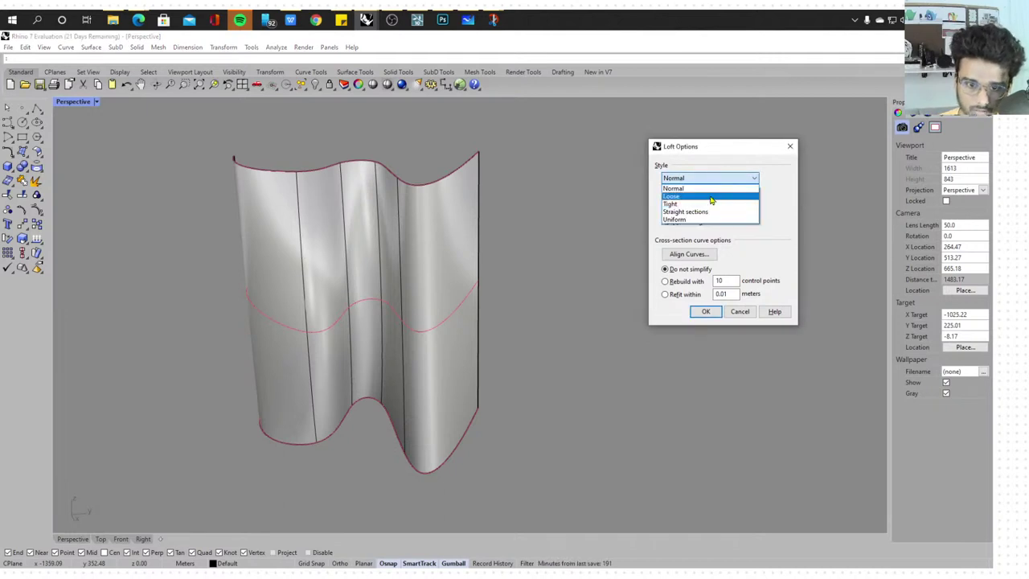
{"action": "left_click", "coordinate": [779, 230]}
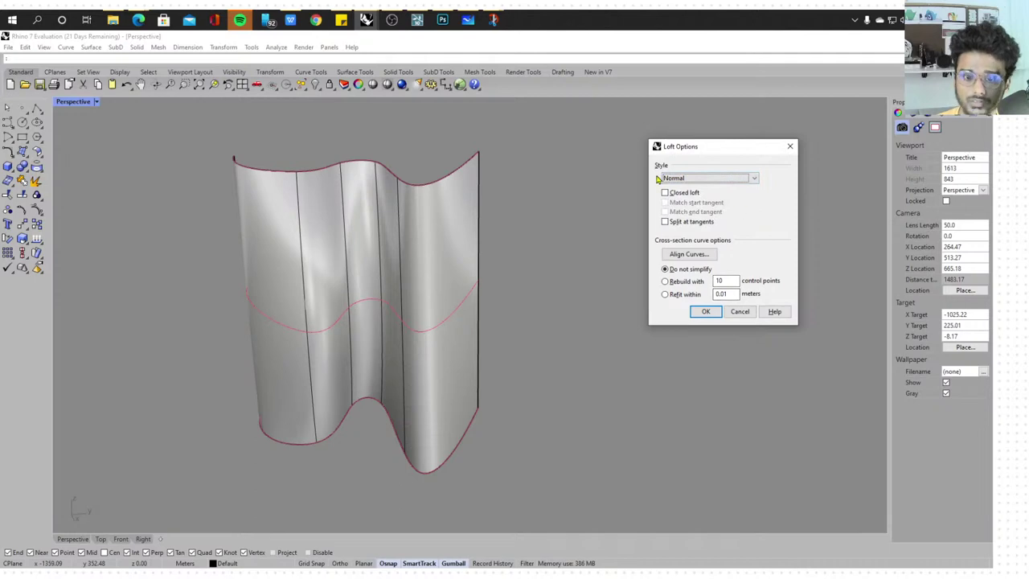
{"action": "left_click", "coordinate": [705, 311]}
Switch the perspective view to a rendered display with a white background and examine the lofted surface from several sides
{"action": "right_click_drag", "start_coordinate": [705, 310], "coordinate": [565, 343]}
{"action": "scroll", "coordinate": [583, 344], "scroll_direction": "down", "scroll_amount": 4}
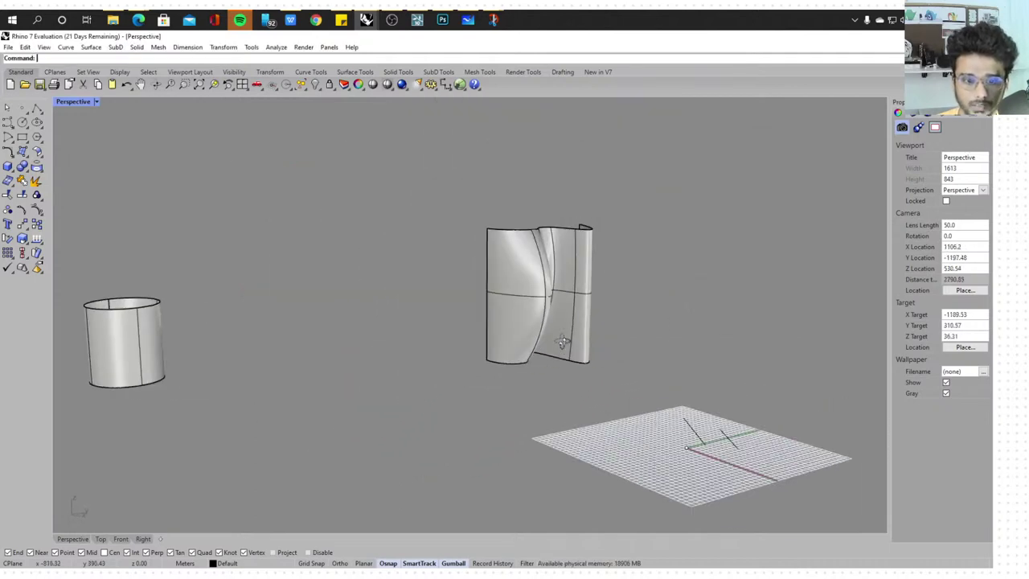
{"action": "scroll", "coordinate": [569, 286], "scroll_direction": "up", "scroll_amount": 8}
{"action": "right_click_drag", "start_coordinate": [627, 280], "coordinate": [563, 285]}
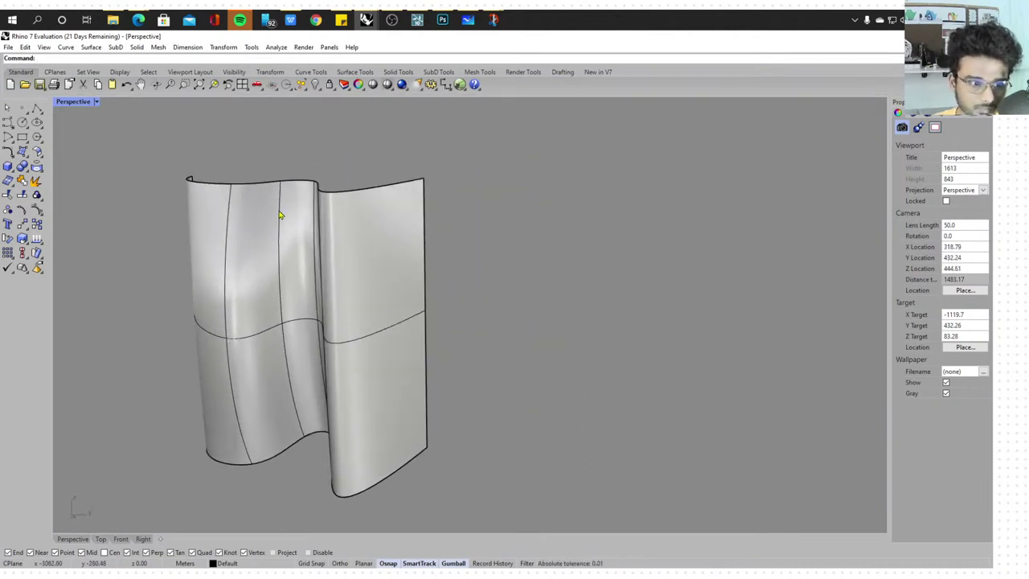
{"action": "left_click", "coordinate": [96, 102]}
{"action": "left_click", "coordinate": [102, 164]}
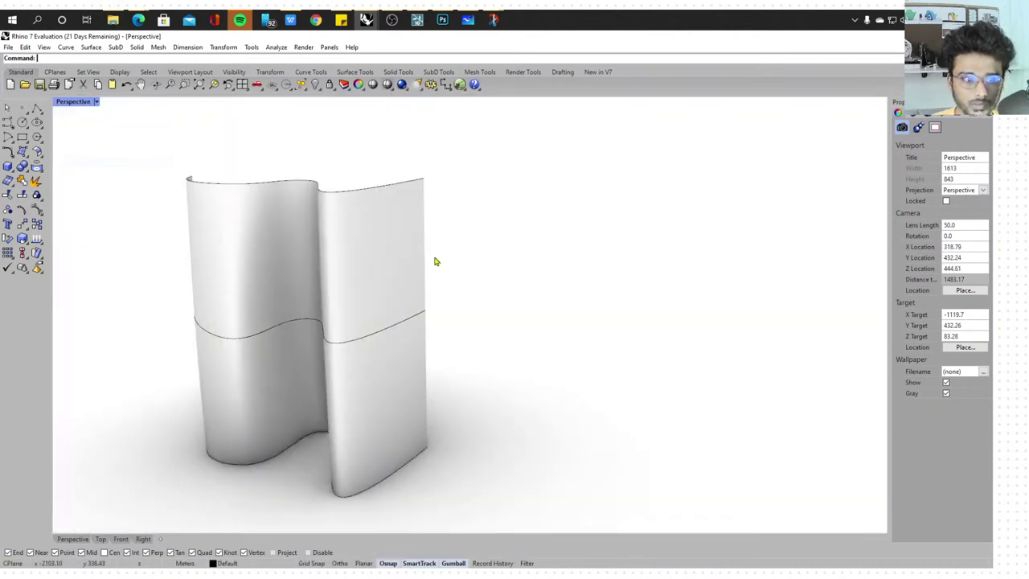
{"action": "right_click_drag", "start_coordinate": [434, 260], "coordinate": [579, 203]}
{"action": "scroll", "coordinate": [535, 287], "scroll_direction": "up", "scroll_amount": 6}
{"action": "right_click_drag", "start_coordinate": [535, 287], "coordinate": [514, 306]}
{"action": "scroll", "coordinate": [528, 303], "scroll_direction": "down", "scroll_amount": 3}
{"action": "scroll", "coordinate": [528, 306], "scroll_direction": "up", "scroll_amount": 3}
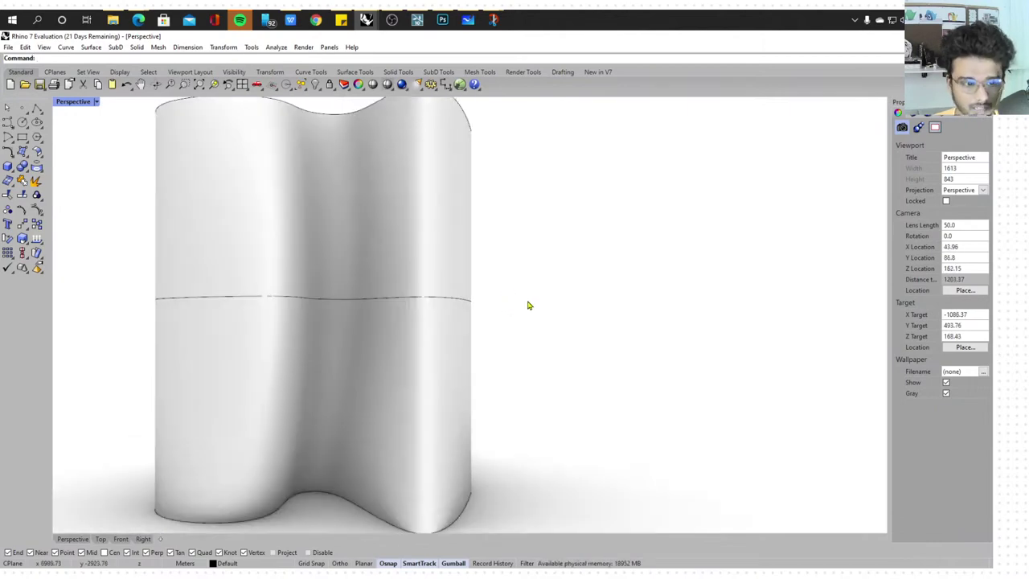
Capture the view in Snip & Sketch and draw an arrow from the surface to a boxed "LOFT" label
{"action": "key", "text": "super+w"}
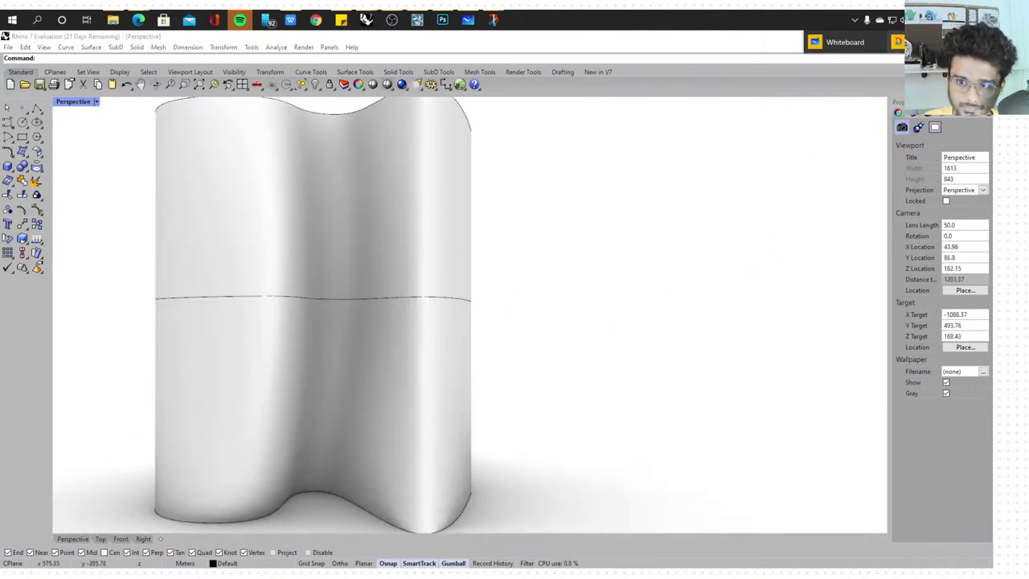
{"action": "left_click", "coordinate": [916, 42]}
{"action": "left_click", "coordinate": [834, 41]}
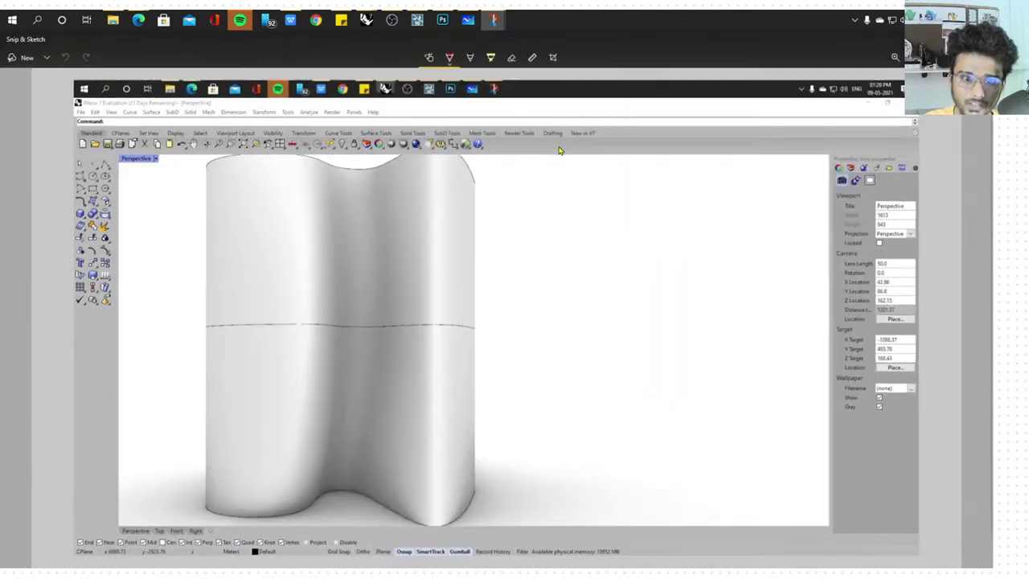
{"action": "left_click_drag", "start_coordinate": [442, 256], "coordinate": [553, 233]}
{"action": "mouse_move", "coordinate": [544, 219]}
{"action": "left_mouse_down"}
{"action": "mouse_move", "coordinate": [534, 249]}
{"action": "mouse_move", "coordinate": [572, 241]}
{"action": "left_mouse_up"}
{"action": "mouse_move", "coordinate": [577, 228]}
{"action": "left_mouse_down"}
{"action": "mouse_move", "coordinate": [594, 243]}
{"action": "mouse_move", "coordinate": [632, 225]}
{"action": "left_mouse_up"}
{"action": "left_click_drag", "start_coordinate": [622, 227], "coordinate": [622, 241]}
{"action": "mouse_move", "coordinate": [560, 250]}
{"action": "left_mouse_down"}
{"action": "mouse_move", "coordinate": [650, 217]}
{"action": "mouse_move", "coordinate": [550, 256]}
{"action": "left_mouse_up"}
{"action": "left_click_drag", "start_coordinate": [607, 199], "coordinate": [635, 215]}
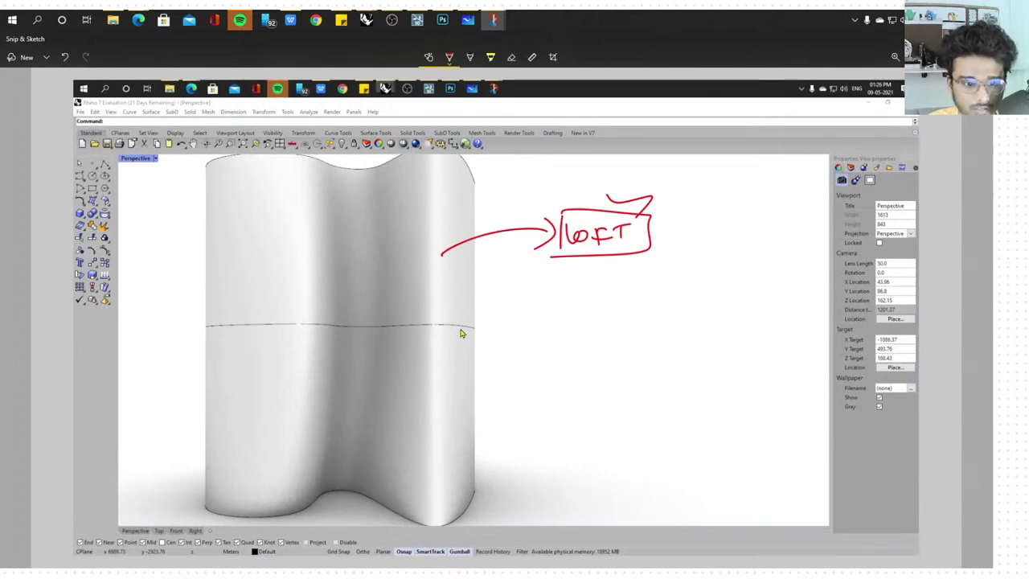
Draw a second arrow from the middle of the captured surface to a boxed "Dcs" label below the "LOFT" label
{"action": "mouse_move", "coordinate": [437, 343]}
{"action": "left_mouse_down"}
{"action": "mouse_move", "coordinate": [535, 321]}
{"action": "mouse_move", "coordinate": [521, 338]}
{"action": "left_mouse_up"}
{"action": "left_click_drag", "start_coordinate": [581, 315], "coordinate": [582, 346]}
{"action": "mouse_move", "coordinate": [581, 317]}
{"action": "left_mouse_down"}
{"action": "mouse_move", "coordinate": [603, 331]}
{"action": "mouse_move", "coordinate": [583, 345]}
{"action": "left_mouse_up"}
{"action": "mouse_move", "coordinate": [612, 323]}
{"action": "left_mouse_down"}
{"action": "mouse_move", "coordinate": [635, 328]}
{"action": "mouse_move", "coordinate": [625, 343]}
{"action": "left_mouse_up"}
{"action": "mouse_move", "coordinate": [569, 302]}
{"action": "left_mouse_down"}
{"action": "mouse_move", "coordinate": [571, 351]}
{"action": "mouse_move", "coordinate": [595, 363]}
{"action": "left_mouse_up"}
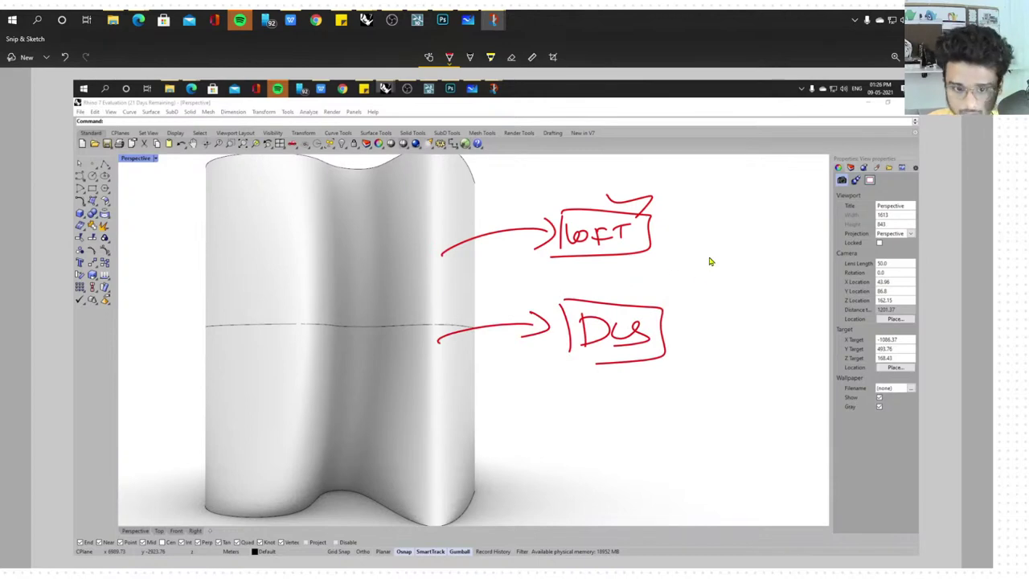
Add more arrows from the captured surface, including one near its base leading to a handwritten note below the other labels
{"action": "mouse_move", "coordinate": [457, 293]}
{"action": "left_mouse_down"}
{"action": "mouse_move", "coordinate": [602, 281]}
{"action": "mouse_move", "coordinate": [587, 290]}
{"action": "left_mouse_up"}
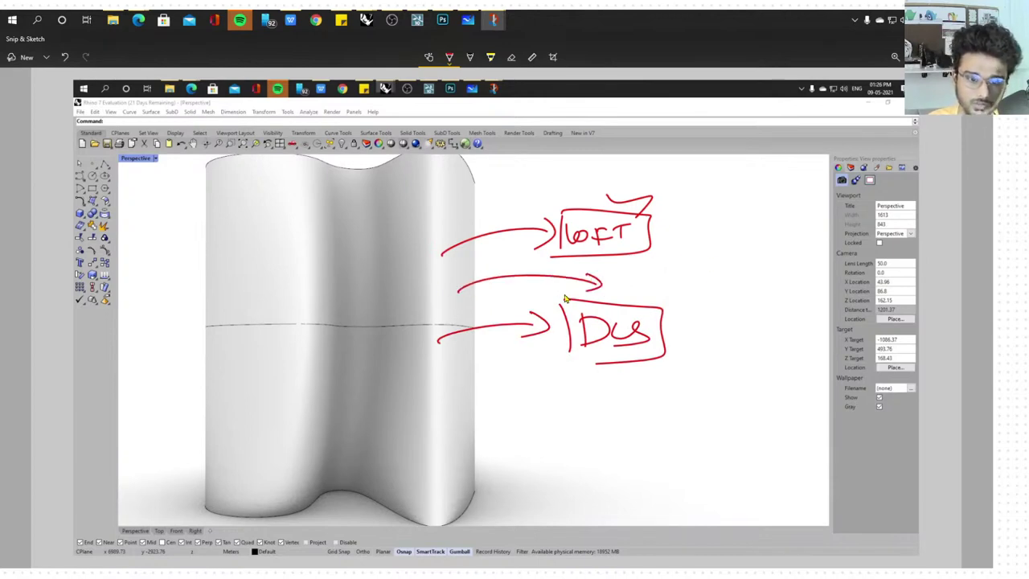
{"action": "left_click_drag", "start_coordinate": [443, 451], "coordinate": [540, 416]}
{"action": "mouse_move", "coordinate": [537, 410]}
{"action": "left_mouse_down"}
{"action": "mouse_move", "coordinate": [548, 436]}
{"action": "mouse_move", "coordinate": [561, 433]}
{"action": "left_mouse_up"}
{"action": "mouse_move", "coordinate": [563, 416]}
{"action": "left_mouse_down"}
{"action": "mouse_move", "coordinate": [579, 414]}
{"action": "mouse_move", "coordinate": [575, 426]}
{"action": "left_mouse_up"}
{"action": "mouse_move", "coordinate": [586, 418]}
{"action": "left_mouse_down"}
{"action": "mouse_move", "coordinate": [599, 429]}
{"action": "mouse_move", "coordinate": [644, 420]}
{"action": "left_mouse_up"}
{"action": "mouse_move", "coordinate": [488, 470]}
{"action": "left_mouse_down"}
{"action": "mouse_move", "coordinate": [483, 481]}
{"action": "mouse_move", "coordinate": [495, 475]}
{"action": "left_mouse_up"}
{"action": "mouse_move", "coordinate": [488, 321]}
{"action": "left_mouse_down"}
{"action": "mouse_move", "coordinate": [489, 345]}
{"action": "mouse_move", "coordinate": [470, 277]}
{"action": "left_mouse_up"}
{"action": "left_click_drag", "start_coordinate": [485, 172], "coordinate": [482, 193]}
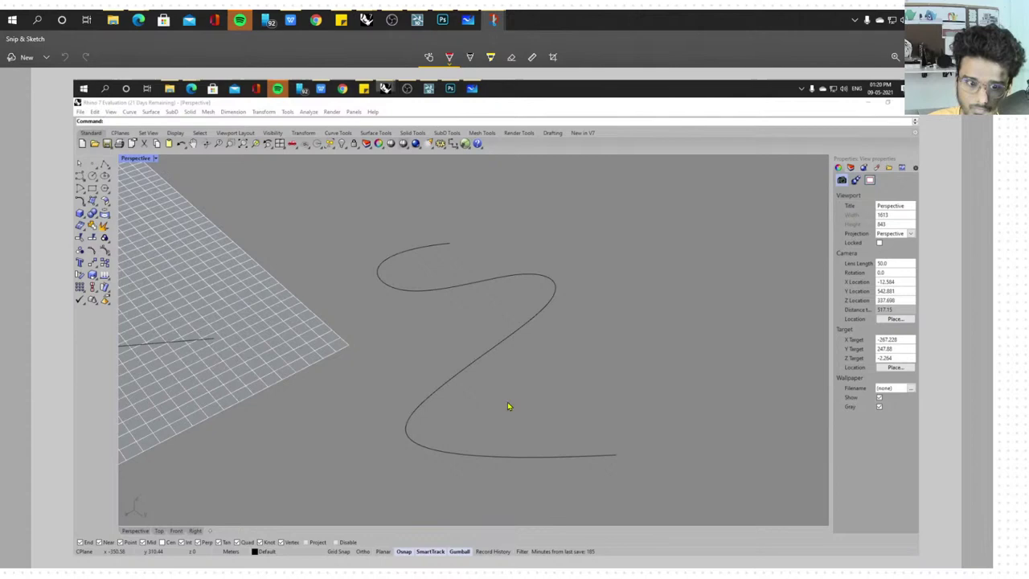
Return to Rhino and set the perspective view back to the grey shaded display that shows the surface's isocurves
{"action": "scroll", "coordinate": [507, 401], "scroll_direction": "down", "scroll_amount": 1}
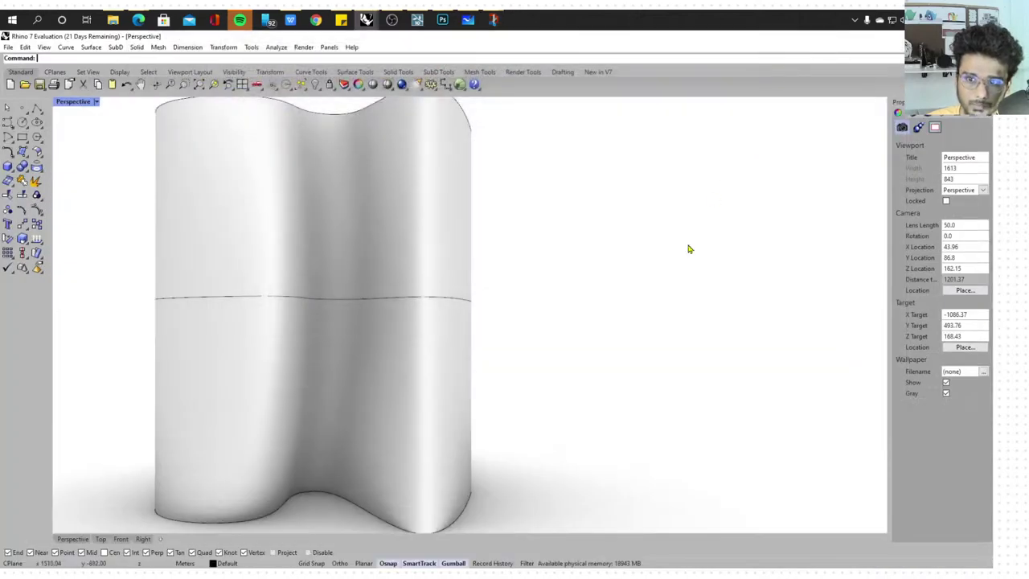
{"action": "scroll", "coordinate": [687, 245], "scroll_direction": "down", "scroll_amount": 5}
{"action": "right_click_drag", "start_coordinate": [649, 289], "coordinate": [580, 324]}
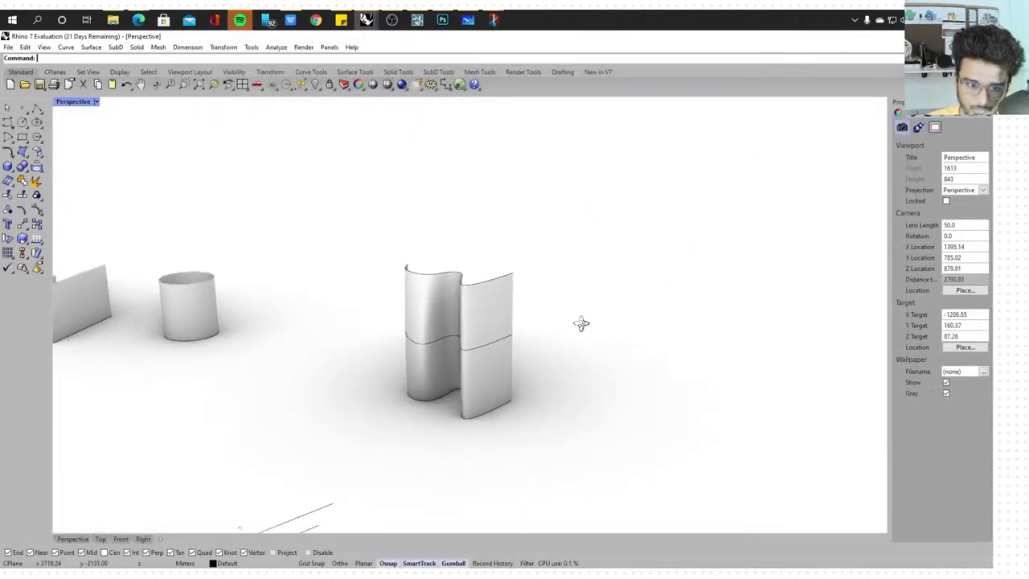
{"action": "scroll", "coordinate": [487, 327], "scroll_direction": "up", "scroll_amount": 4}
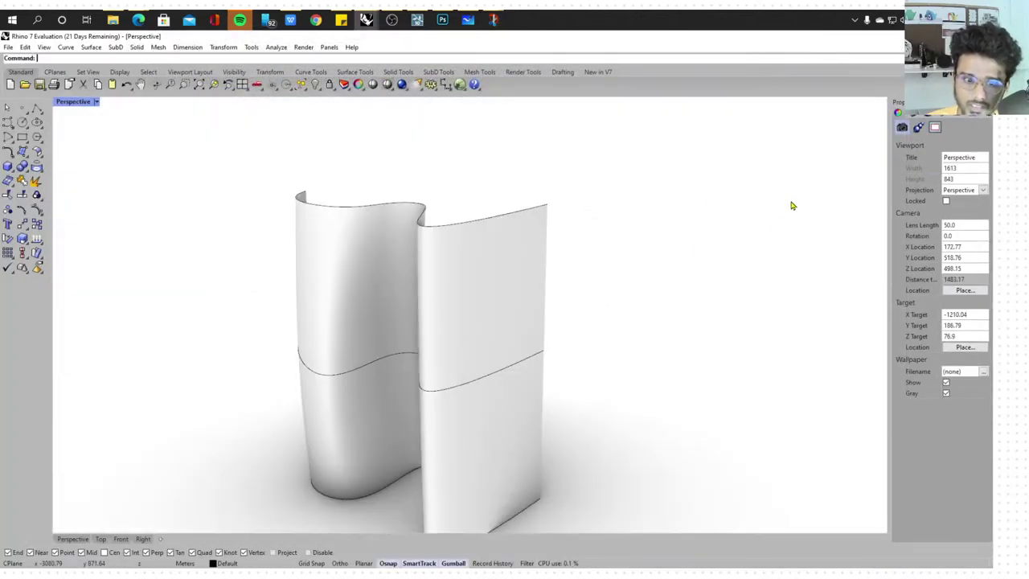
{"action": "left_click", "coordinate": [96, 103]}
{"action": "left_click", "coordinate": [95, 154]}
{"action": "scroll", "coordinate": [193, 224], "scroll_direction": "down", "scroll_amount": 4}
{"action": "right_click_drag", "start_coordinate": [277, 239], "coordinate": [398, 250]}
Start the Rebuild command on the lofted surface so that its rebuild options open
{"action": "type", "text": "Rev"}
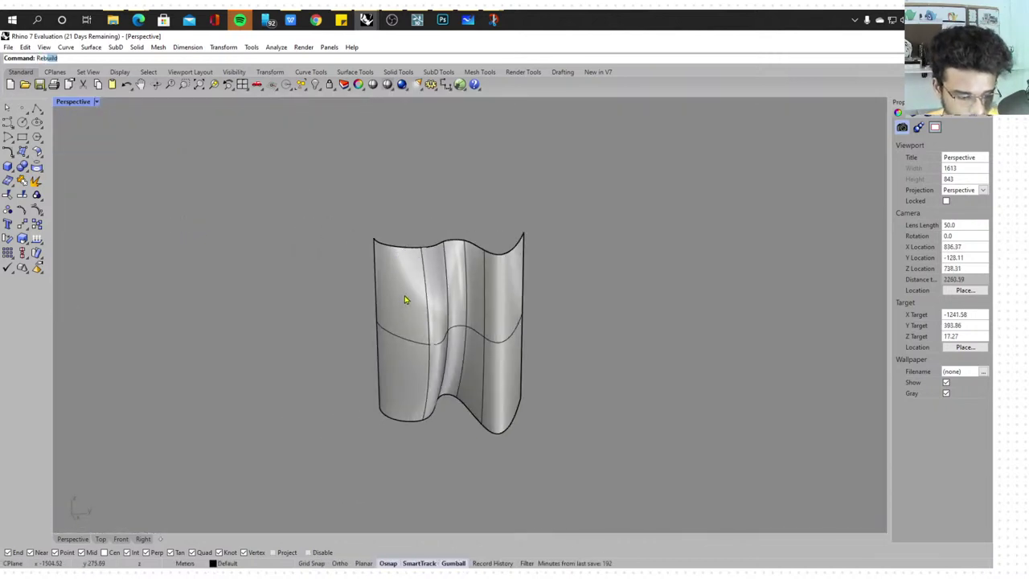
{"action": "type", "text": "uild"}
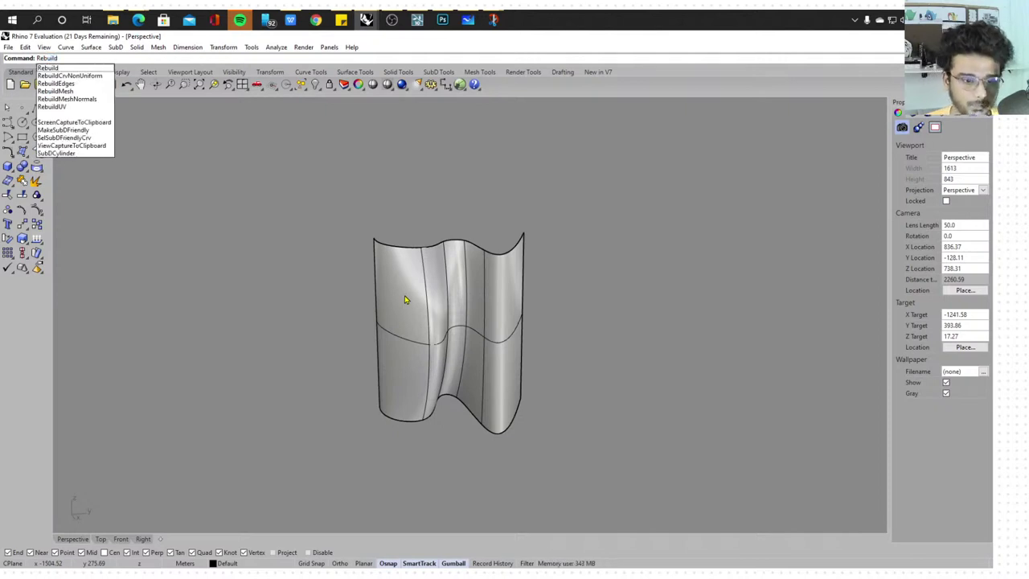
{"action": "key", "text": "Return"}
{"action": "left_click", "coordinate": [446, 295]}
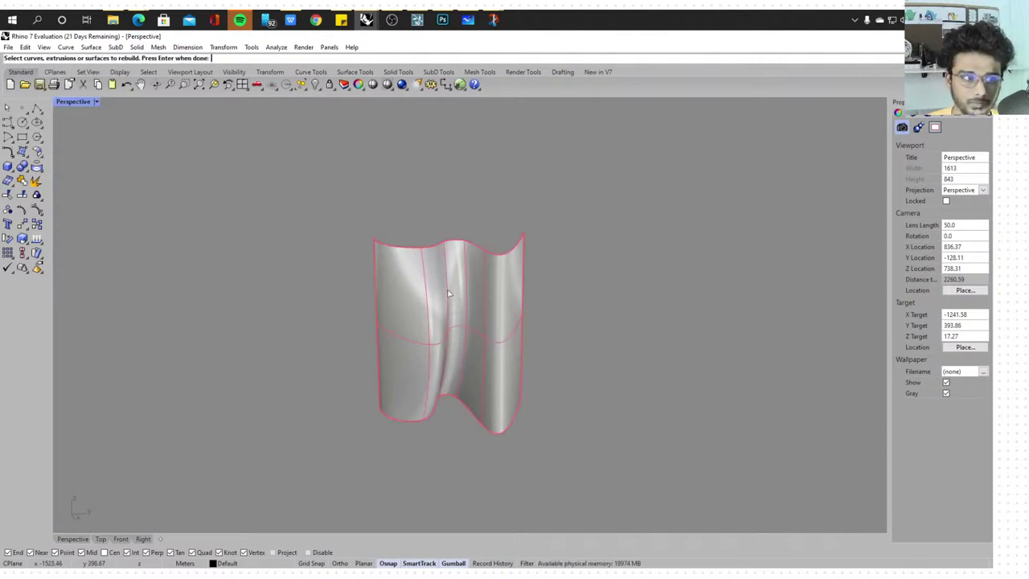
{"action": "key", "text": "Return"}
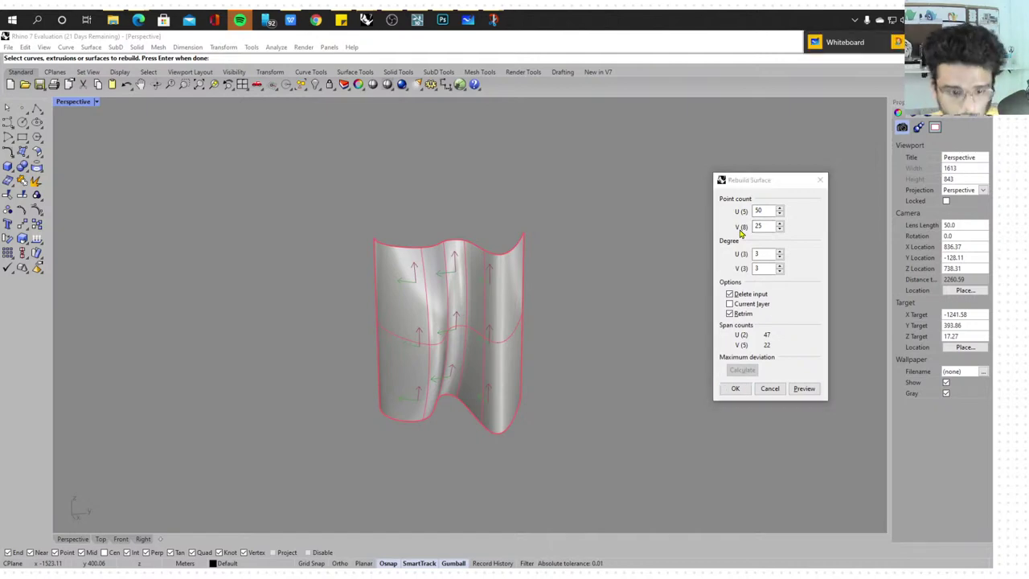
Open the capture in Snip & Sketch, write "Surface" above the surface and draw U and V direction arrows from an origin marked "O"
{"action": "left_click", "coordinate": [898, 42]}
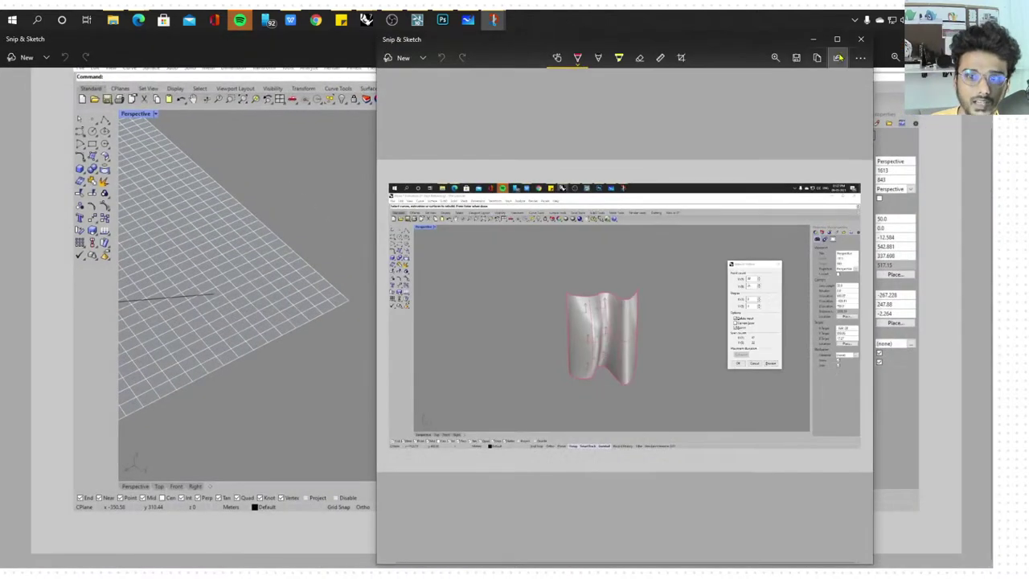
{"action": "left_click", "coordinate": [837, 38]}
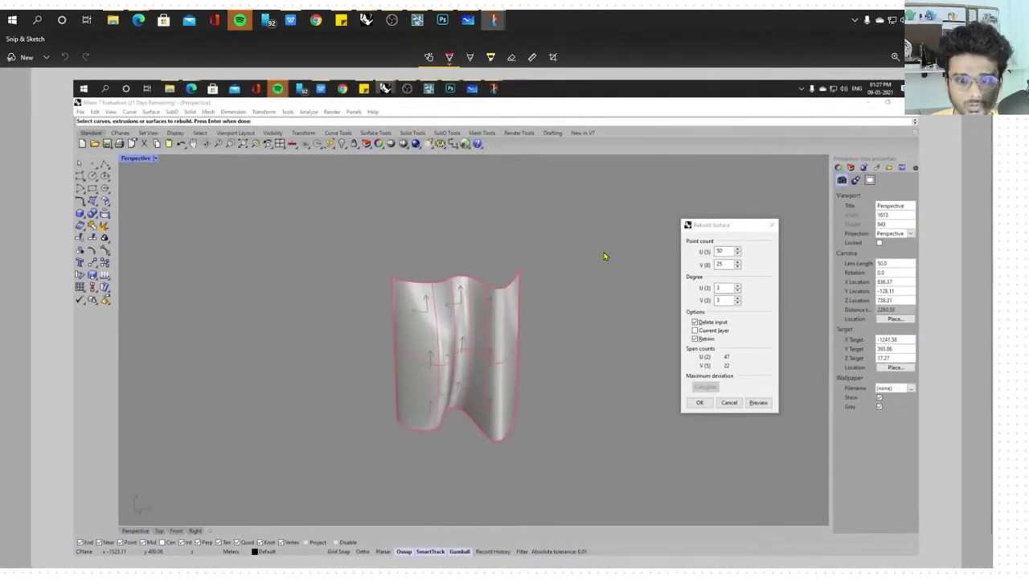
{"action": "mouse_move", "coordinate": [345, 216]}
{"action": "left_mouse_down"}
{"action": "mouse_move", "coordinate": [337, 220]}
{"action": "mouse_move", "coordinate": [399, 236]}
{"action": "mouse_move", "coordinate": [452, 206]}
{"action": "mouse_move", "coordinate": [479, 214]}
{"action": "left_mouse_up"}
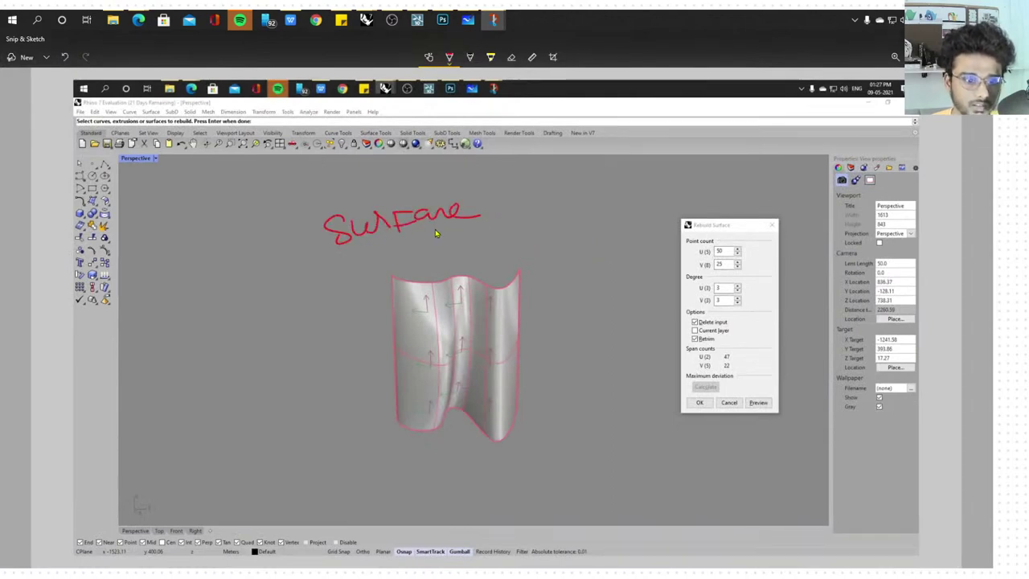
{"action": "mouse_move", "coordinate": [374, 297]}
{"action": "left_mouse_down"}
{"action": "mouse_move", "coordinate": [370, 418]}
{"action": "mouse_move", "coordinate": [376, 304]}
{"action": "left_mouse_up"}
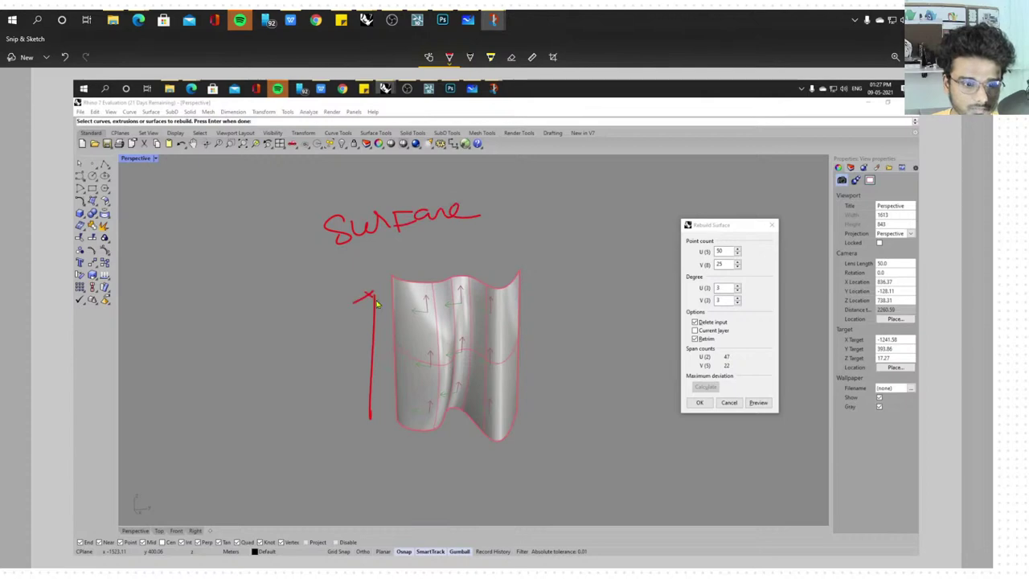
{"action": "mouse_move", "coordinate": [365, 419]}
{"action": "left_mouse_down"}
{"action": "mouse_move", "coordinate": [408, 458]}
{"action": "mouse_move", "coordinate": [514, 449]}
{"action": "mouse_move", "coordinate": [518, 458]}
{"action": "mouse_move", "coordinate": [559, 431]}
{"action": "left_mouse_up"}
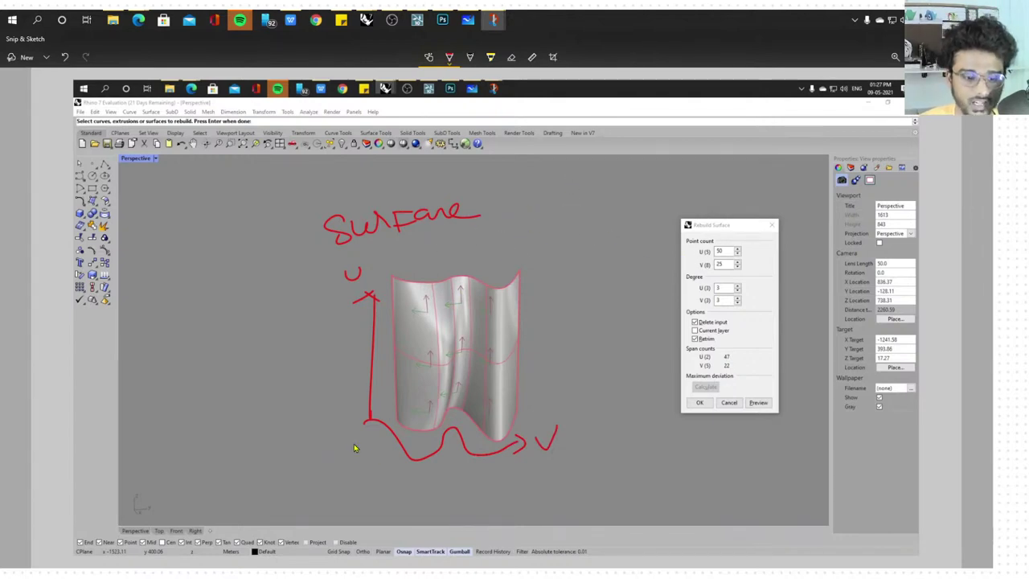
{"action": "left_click_drag", "start_coordinate": [354, 448], "coordinate": [348, 450]}
Write a second, boxed "Surface" label above the captured Rebuild Surface dialog and outline the dialog's point count values
{"action": "mouse_move", "coordinate": [643, 185]}
{"action": "left_mouse_down"}
{"action": "mouse_move", "coordinate": [654, 174]}
{"action": "mouse_move", "coordinate": [748, 174]}
{"action": "left_mouse_up"}
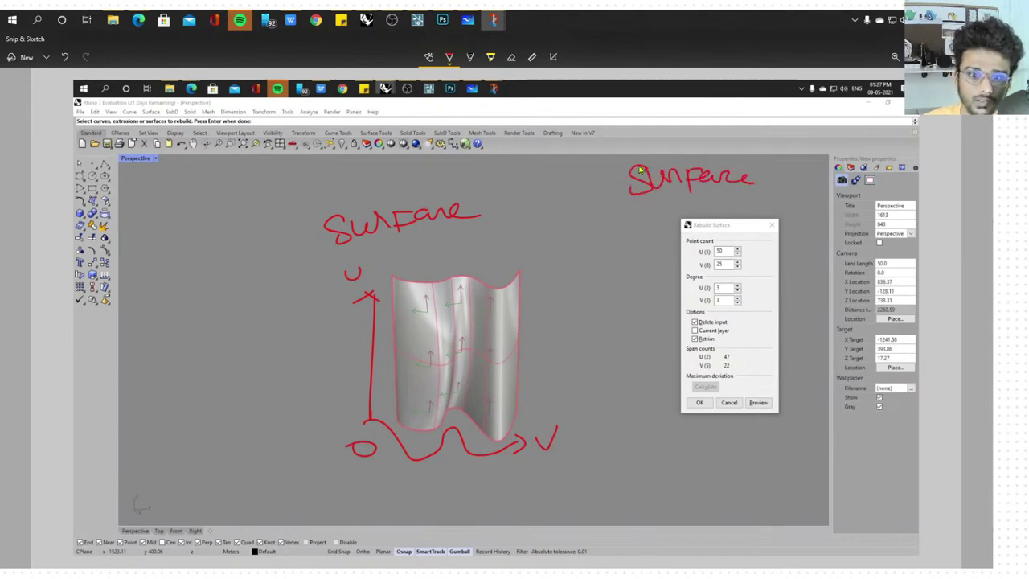
{"action": "mouse_move", "coordinate": [635, 157]}
{"action": "left_mouse_down"}
{"action": "mouse_move", "coordinate": [680, 149]}
{"action": "mouse_move", "coordinate": [675, 201]}
{"action": "mouse_move", "coordinate": [664, 197]}
{"action": "left_mouse_up"}
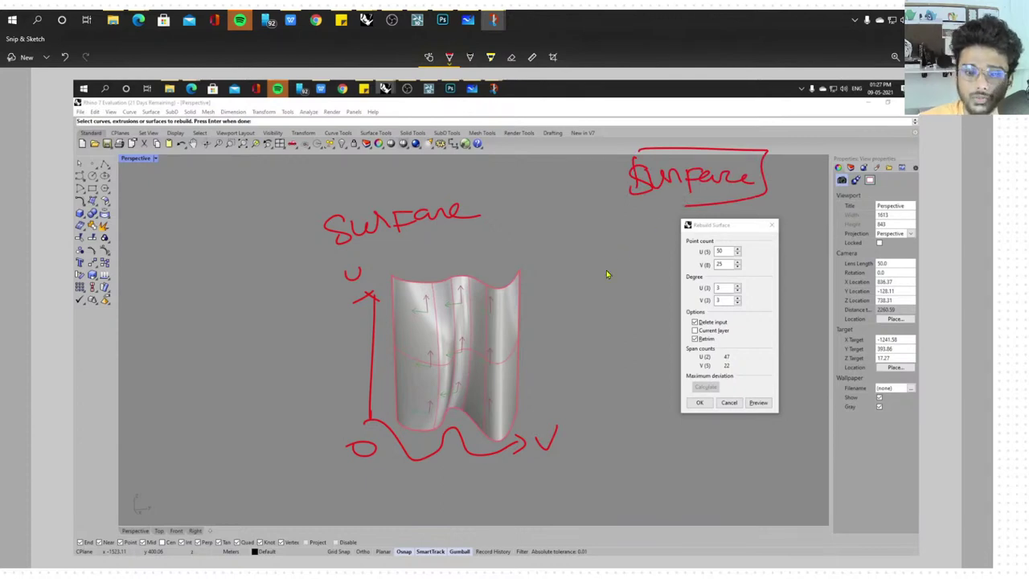
{"action": "mouse_move", "coordinate": [690, 246]}
{"action": "left_mouse_down"}
{"action": "mouse_move", "coordinate": [744, 245]}
{"action": "mouse_move", "coordinate": [753, 276]}
{"action": "mouse_move", "coordinate": [689, 255]}
{"action": "left_mouse_up"}
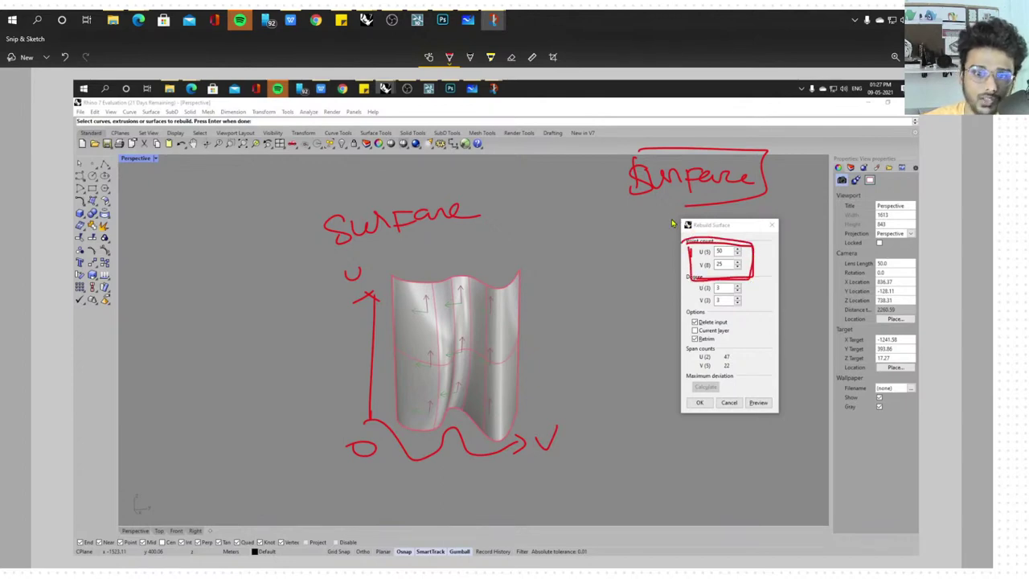
Link the captured dialog's boxed title to a handwritten "REBUILD" note and circle the U and V point count labels
{"action": "mouse_move", "coordinate": [683, 219]}
{"action": "left_mouse_down"}
{"action": "mouse_move", "coordinate": [736, 231]}
{"action": "mouse_move", "coordinate": [590, 231]}
{"action": "mouse_move", "coordinate": [600, 233]}
{"action": "left_mouse_up"}
{"action": "mouse_move", "coordinate": [566, 255]}
{"action": "left_mouse_down"}
{"action": "mouse_move", "coordinate": [563, 270]}
{"action": "mouse_move", "coordinate": [585, 275]}
{"action": "left_mouse_up"}
{"action": "left_click_drag", "start_coordinate": [591, 253], "coordinate": [597, 273]}
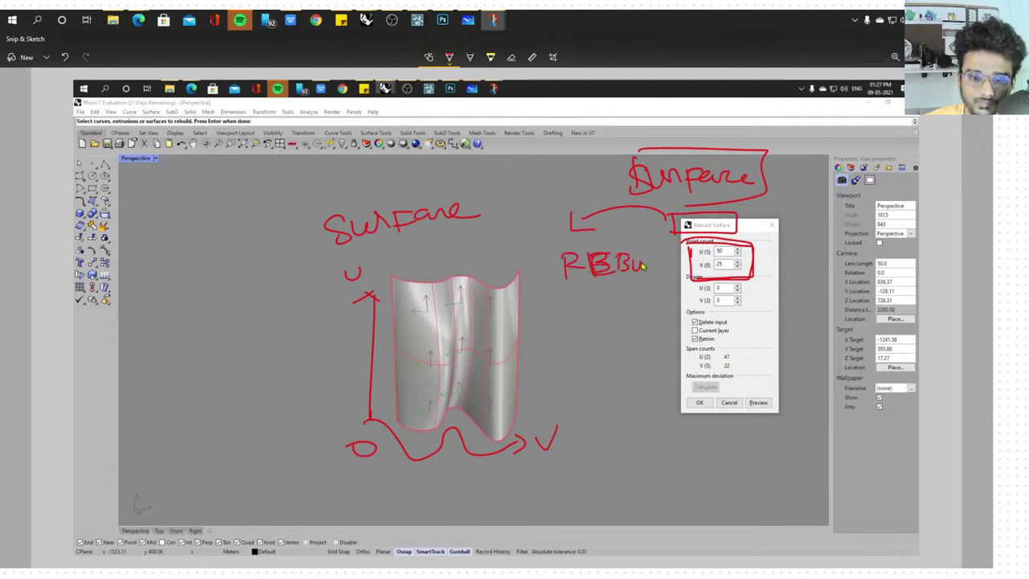
{"action": "left_click_drag", "start_coordinate": [662, 265], "coordinate": [674, 277]}
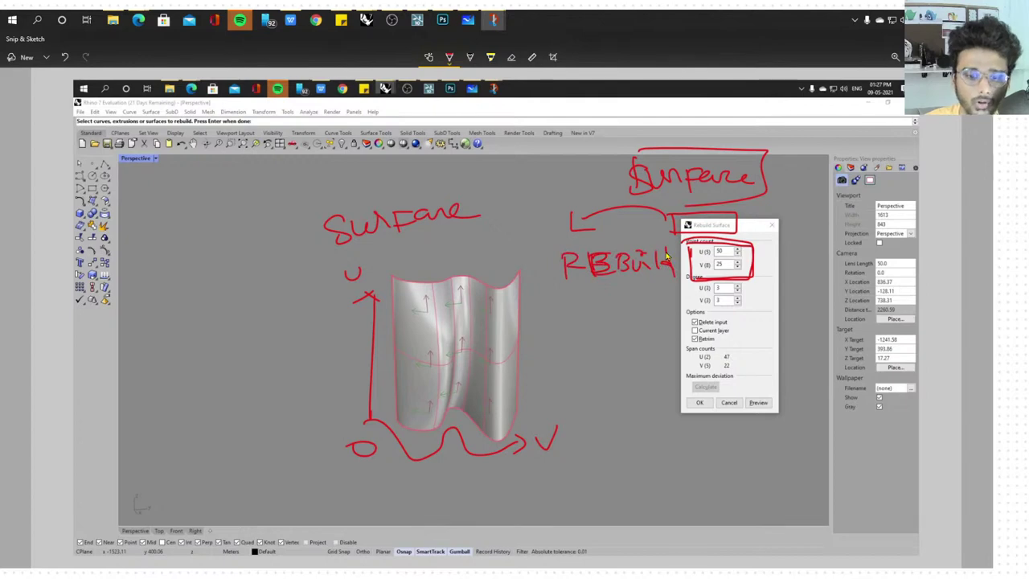
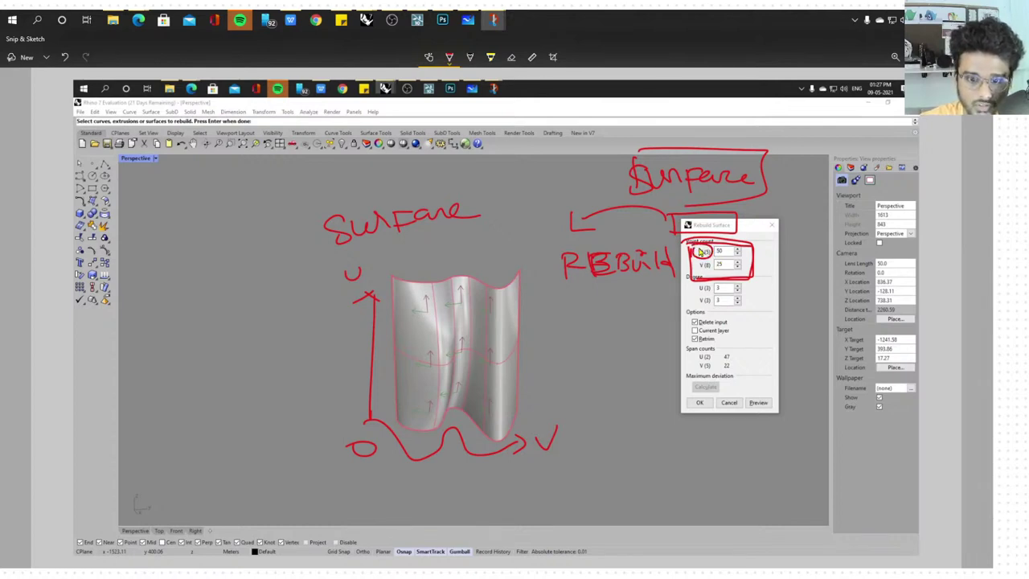
{"action": "mouse_move", "coordinate": [700, 266]}
{"action": "left_mouse_down"}
{"action": "mouse_move", "coordinate": [693, 262]}
{"action": "mouse_move", "coordinate": [707, 273]}
{"action": "left_mouse_up"}
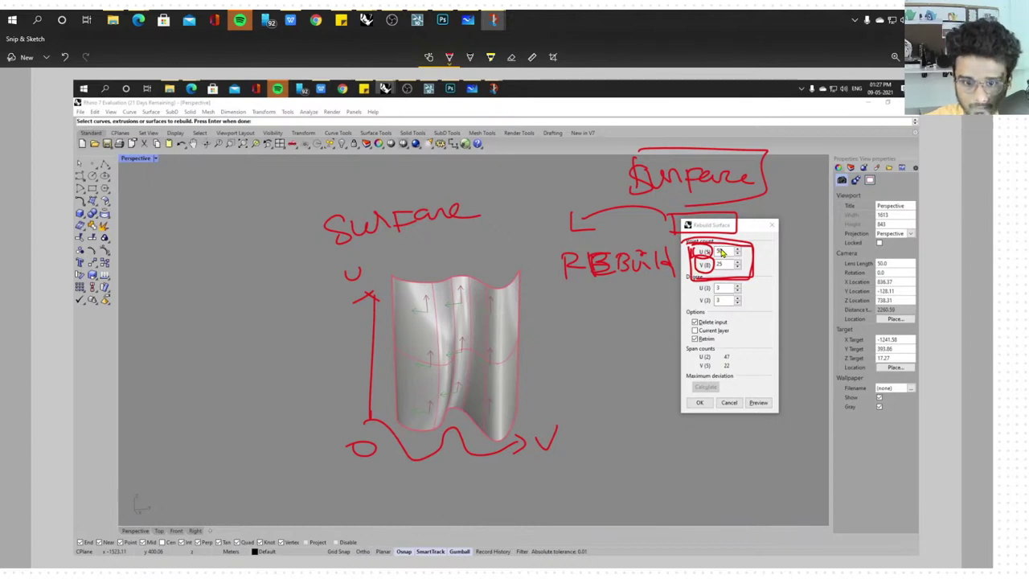
{"action": "mouse_move", "coordinate": [721, 252]}
{"action": "left_mouse_down"}
{"action": "mouse_move", "coordinate": [705, 251]}
{"action": "mouse_move", "coordinate": [723, 270]}
{"action": "mouse_move", "coordinate": [711, 277]}
{"action": "left_mouse_up"}
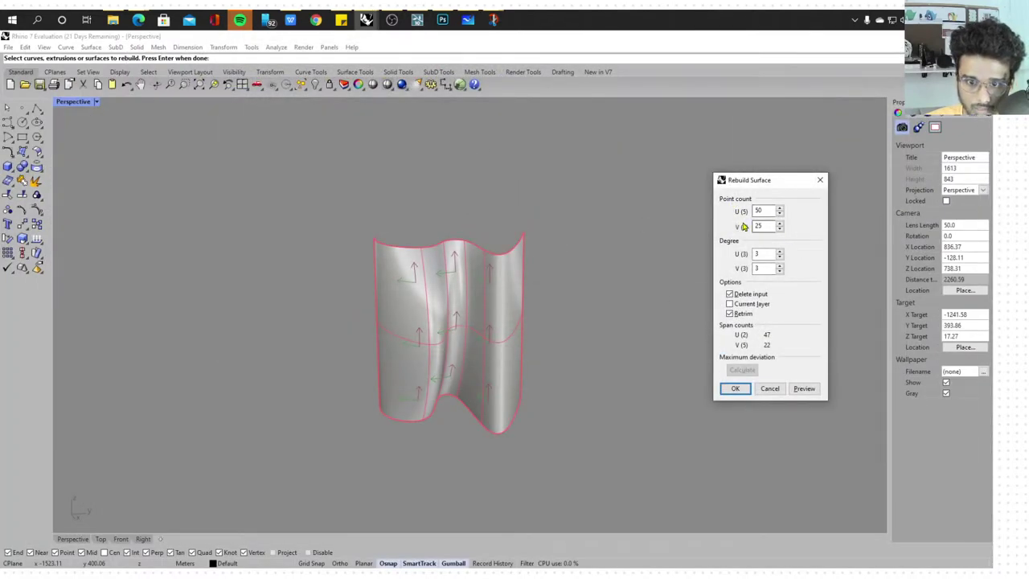
In Rhino, preview and apply the surface rebuild with point counts U 50 and V 25 and degree 3 in both directions
{"action": "left_click", "coordinate": [816, 391]}
{"action": "right_click_drag", "start_coordinate": [646, 387], "coordinate": [620, 362]}
{"action": "scroll", "coordinate": [478, 290], "scroll_direction": "up", "scroll_amount": 3}
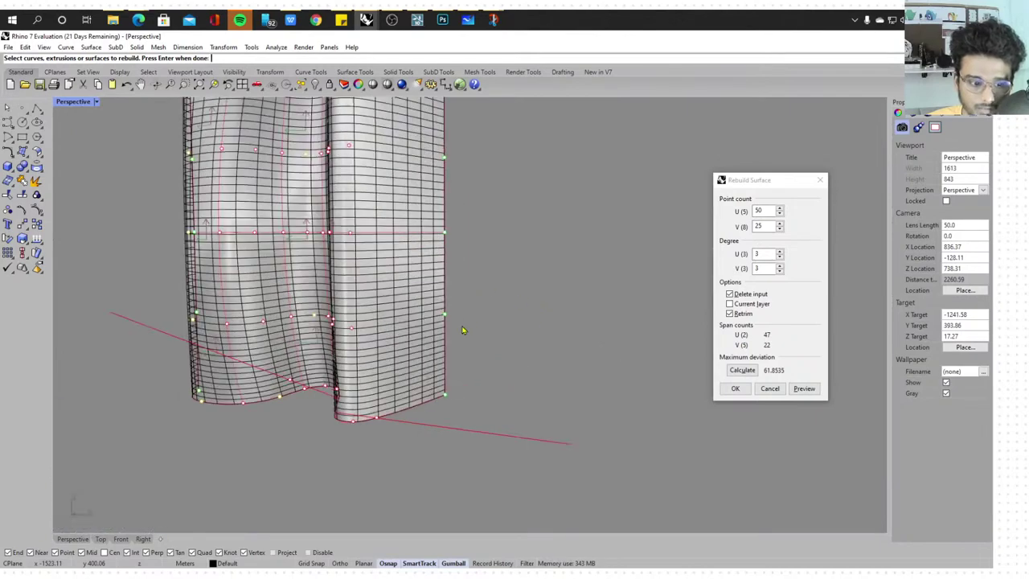
{"action": "right_click_drag", "start_coordinate": [463, 330], "coordinate": [453, 349]}
{"action": "scroll", "coordinate": [454, 338], "scroll_direction": "down", "scroll_amount": 5}
{"action": "scroll", "coordinate": [402, 365], "scroll_direction": "up", "scroll_amount": 5}
{"action": "mouse_move", "coordinate": [390, 384]}
{"action": "right_mouse_down"}
{"action": "mouse_move", "coordinate": [421, 369]}
{"action": "mouse_move", "coordinate": [407, 377]}
{"action": "right_mouse_up"}
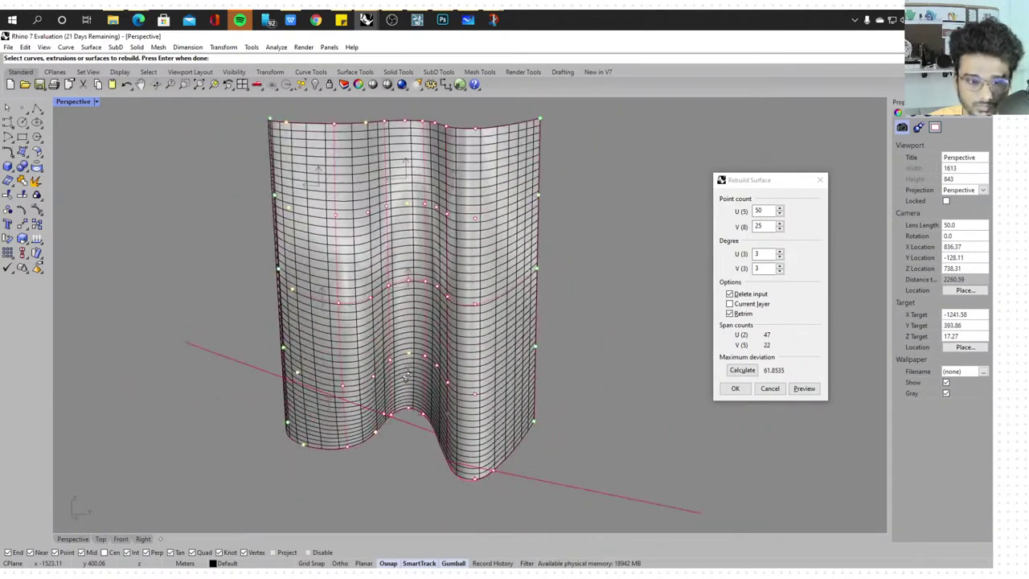
{"action": "left_click", "coordinate": [734, 388]}
Examine the isocurve grid of the rebuilt surface from several angles and distances
{"action": "right_click_drag", "start_coordinate": [723, 379], "coordinate": [680, 395]}
{"action": "scroll", "coordinate": [409, 321], "scroll_direction": "down", "scroll_amount": 3}
{"action": "scroll", "coordinate": [360, 335], "scroll_direction": "up", "scroll_amount": 3}
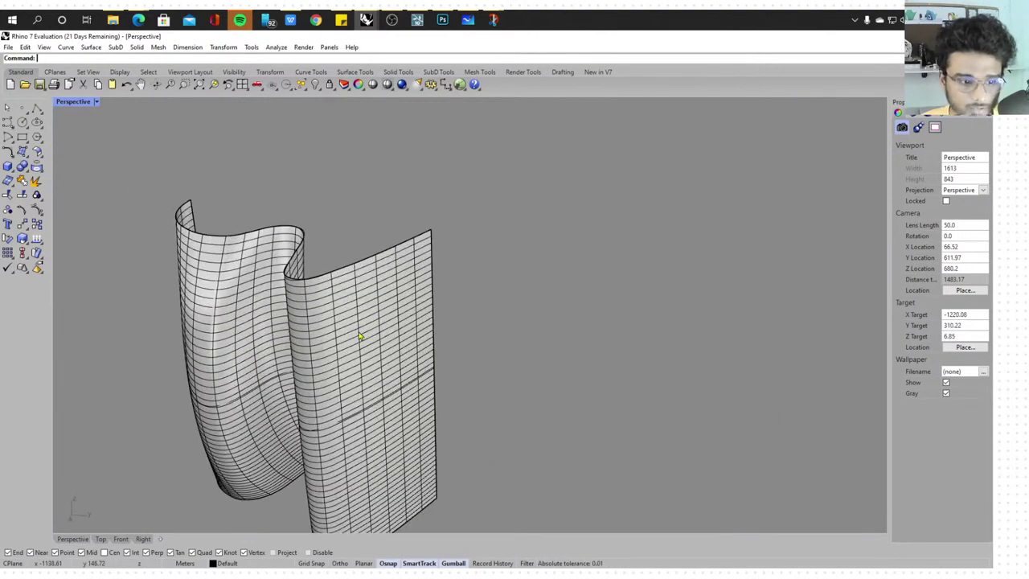
{"action": "left_click", "coordinate": [360, 336]}
{"action": "scroll", "coordinate": [569, 298], "scroll_direction": "down", "scroll_amount": 3}
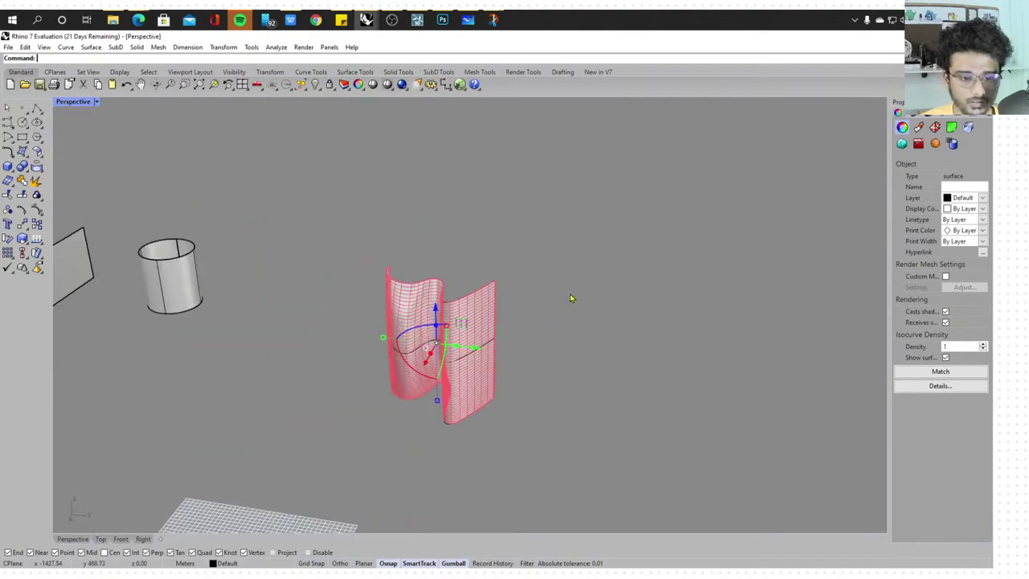
{"action": "scroll", "coordinate": [570, 298], "scroll_direction": "up", "scroll_amount": 5}
{"action": "left_click", "coordinate": [613, 255]}
{"action": "scroll", "coordinate": [612, 248], "scroll_direction": "up", "scroll_amount": 2}
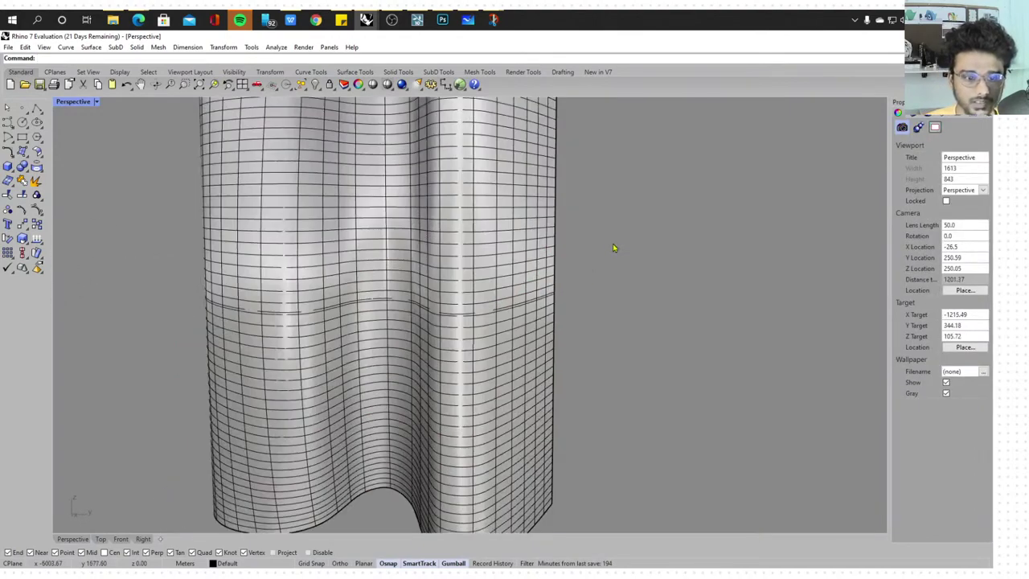
{"action": "right_click_drag", "start_coordinate": [614, 248], "coordinate": [680, 239]}
{"action": "scroll", "coordinate": [570, 274], "scroll_direction": "down", "scroll_amount": 5}
{"action": "scroll", "coordinate": [780, 201], "scroll_direction": "up", "scroll_amount": 5}
{"action": "right_click_drag", "start_coordinate": [781, 201], "coordinate": [755, 216]}
Turn on the control points of the rebuilt surface
{"action": "left_click", "coordinate": [443, 263]}
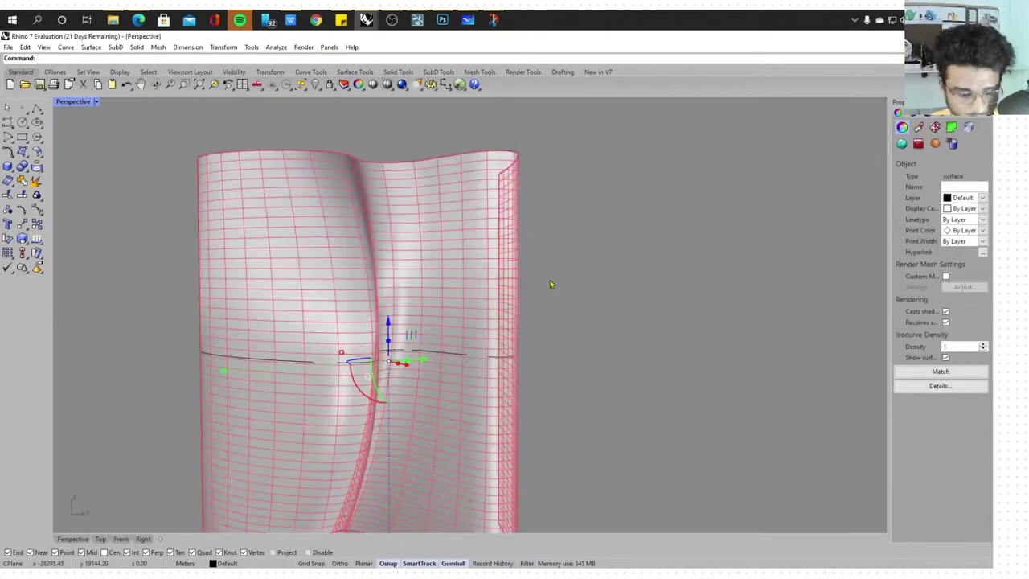
{"action": "key", "text": "F10"}
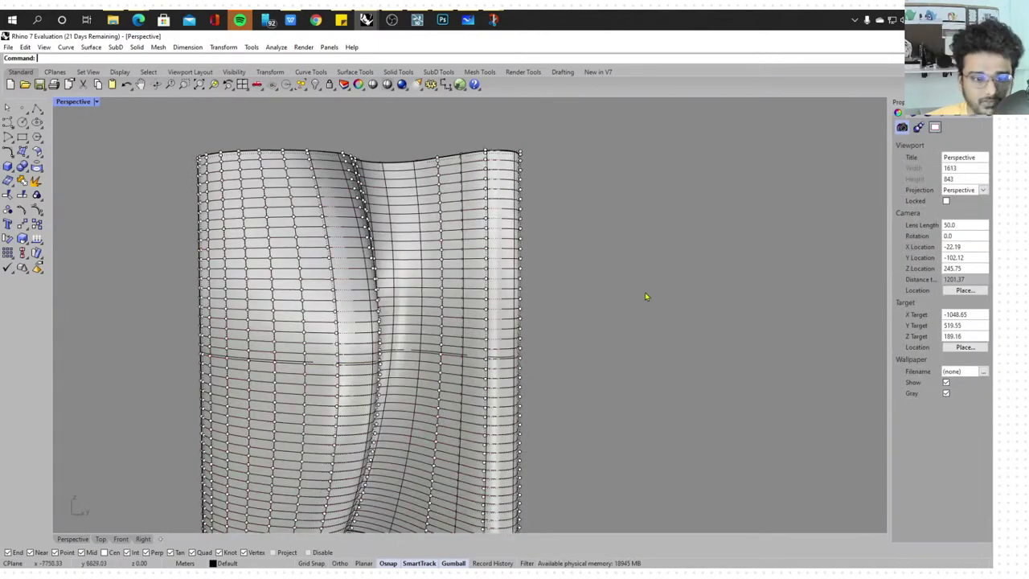
{"action": "scroll", "coordinate": [643, 282], "scroll_direction": "down", "scroll_amount": 3}
{"action": "right_click_drag", "start_coordinate": [641, 272], "coordinate": [284, 383]}
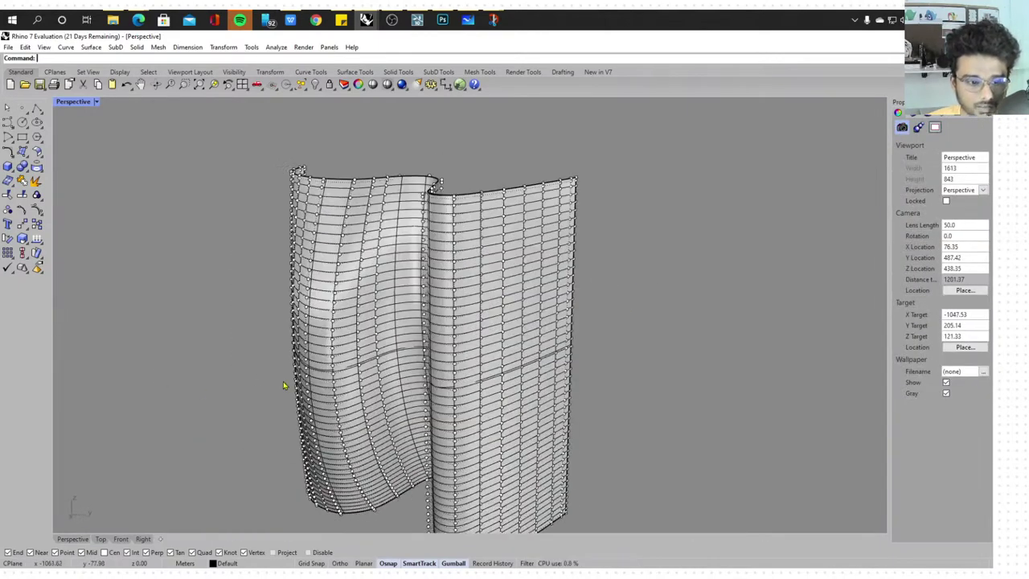
Pull a group of control points around the surface's lower outer fold outward to form a bulge, and clear the selection
{"action": "scroll", "coordinate": [284, 384], "scroll_direction": "up", "scroll_amount": 3}
{"action": "scroll", "coordinate": [144, 482], "scroll_direction": "up", "scroll_amount": 6}
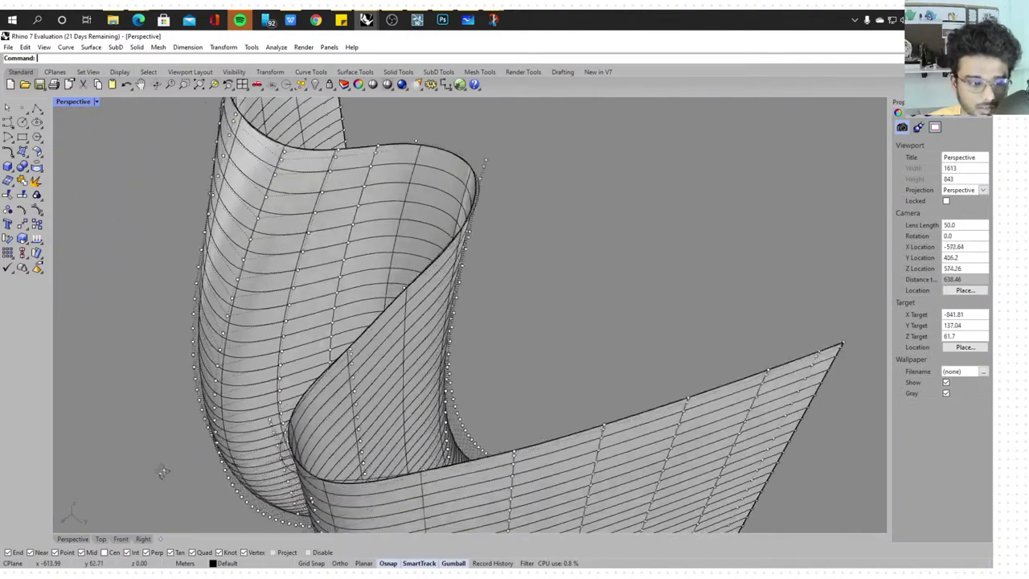
{"action": "scroll", "coordinate": [171, 464], "scroll_direction": "up", "scroll_amount": 2}
{"action": "left_click_drag", "start_coordinate": [186, 378], "coordinate": [323, 519]}
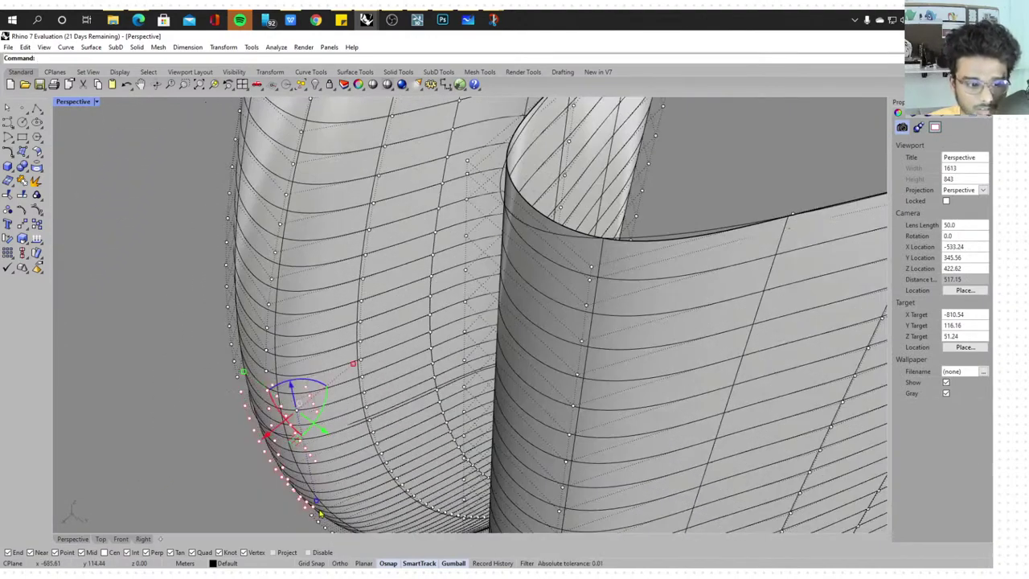
{"action": "left_click_drag", "start_coordinate": [265, 441], "coordinate": [191, 470]}
{"action": "right_click_drag", "start_coordinate": [190, 470], "coordinate": [312, 349]}
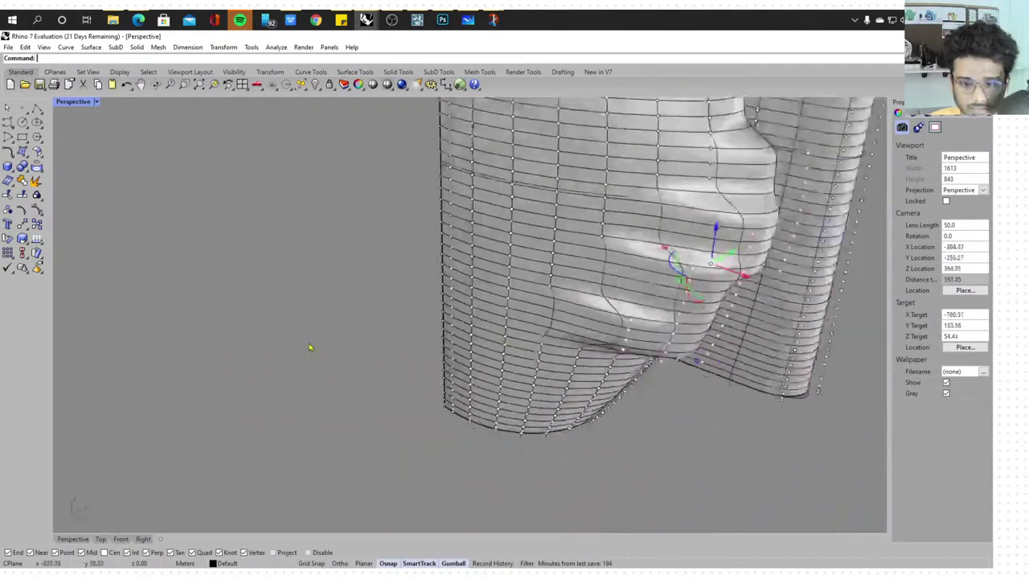
{"action": "scroll", "coordinate": [312, 348], "scroll_direction": "down", "scroll_amount": 4}
{"action": "scroll", "coordinate": [591, 290], "scroll_direction": "down", "scroll_amount": 4}
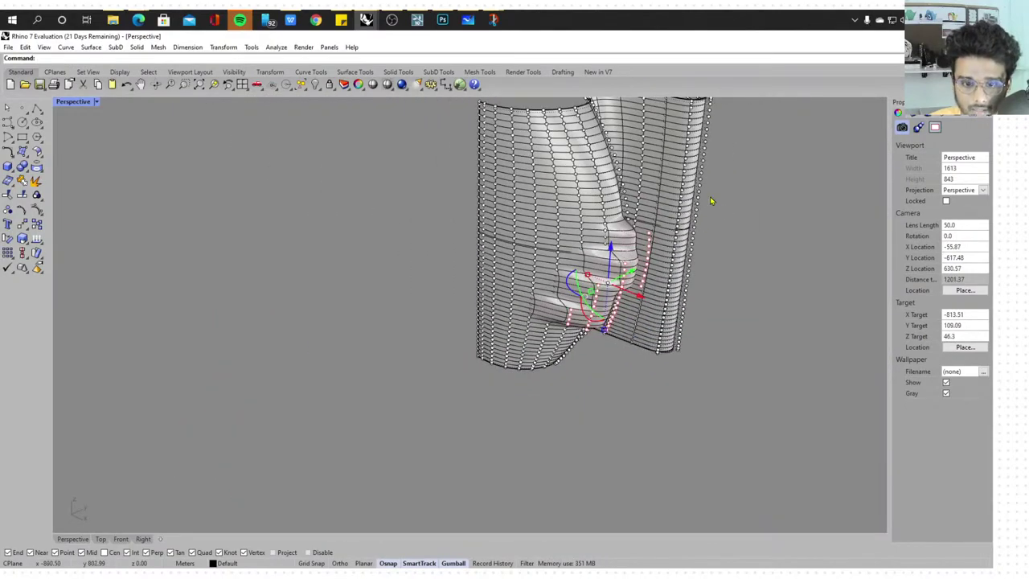
{"action": "left_click_drag", "start_coordinate": [724, 181], "coordinate": [758, 213]}
{"action": "left_click", "coordinate": [756, 299]}
{"action": "right_click_drag", "start_coordinate": [756, 301], "coordinate": [630, 270]}
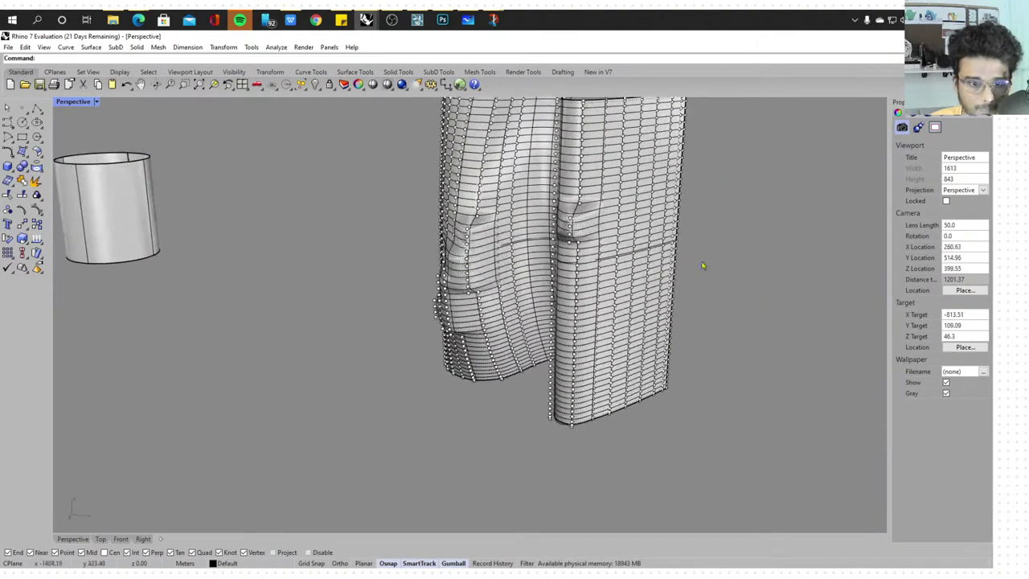
{"action": "scroll", "coordinate": [661, 309], "scroll_direction": "down", "scroll_amount": 2}
Turn off the control point display of the deformed surface
{"action": "key", "text": "F10"}
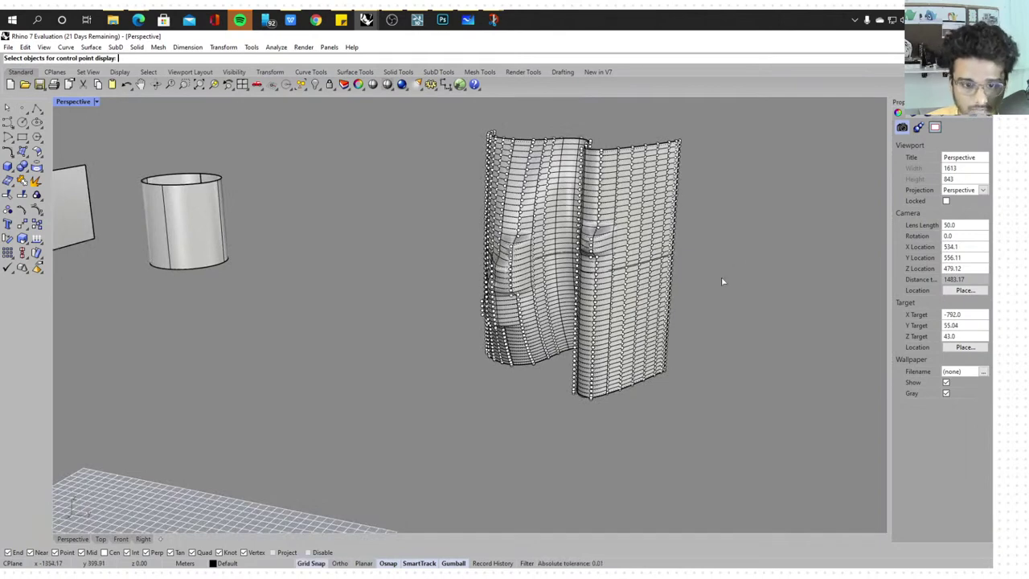
{"action": "left_click", "coordinate": [565, 210]}
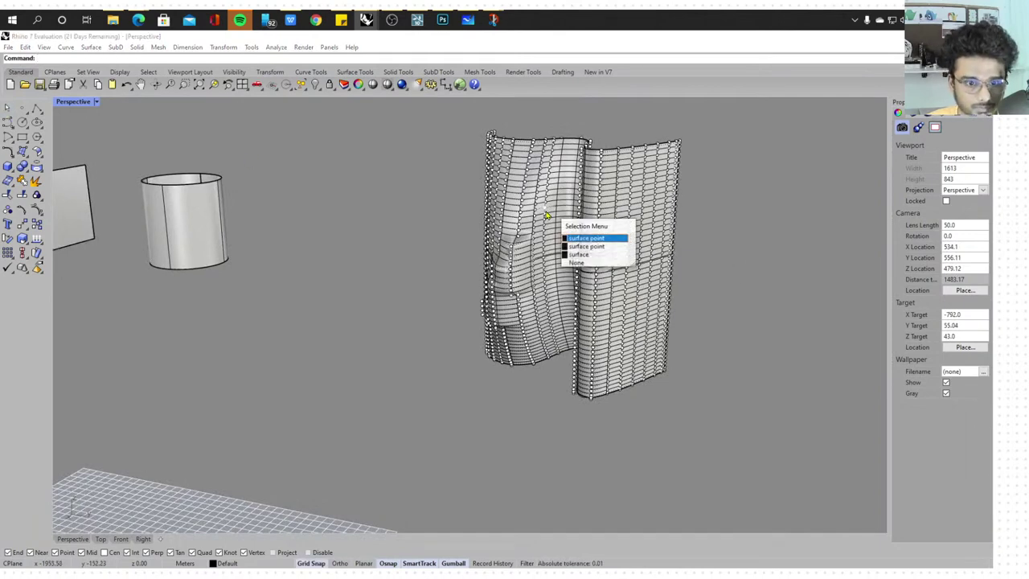
{"action": "left_click", "coordinate": [587, 238]}
{"action": "left_click", "coordinate": [734, 221]}
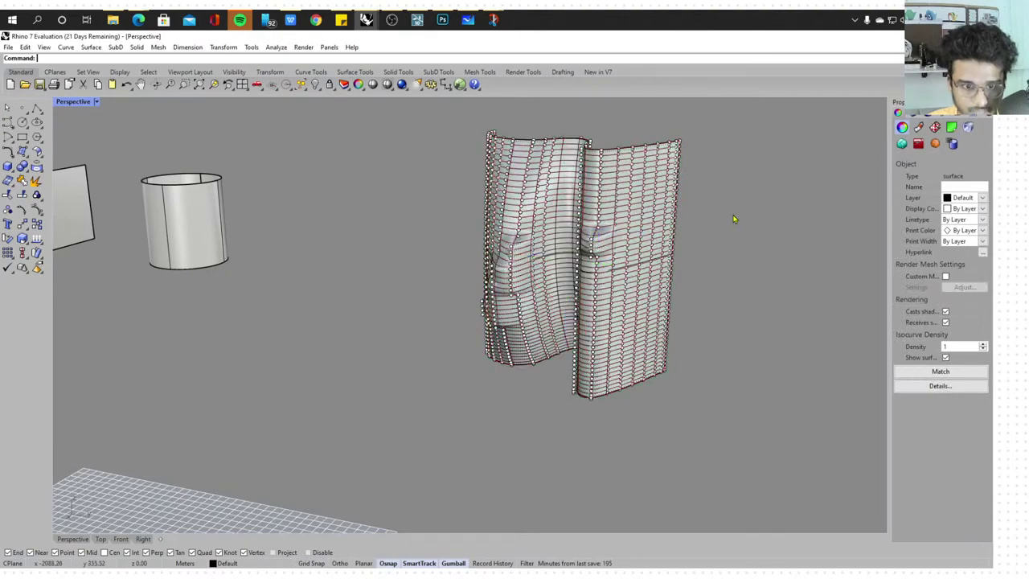
{"action": "key", "text": "Escape"}
Switch the perspective view to the Rendered display with a close view of the bulges on the folds
{"action": "right_click_drag", "start_coordinate": [569, 239], "coordinate": [695, 136]}
{"action": "scroll", "coordinate": [612, 162], "scroll_direction": "up", "scroll_amount": 6}
{"action": "scroll", "coordinate": [657, 167], "scroll_direction": "up", "scroll_amount": 4}
{"action": "right_click_drag", "start_coordinate": [657, 166], "coordinate": [459, 200]}
{"action": "left_click", "coordinate": [97, 102]}
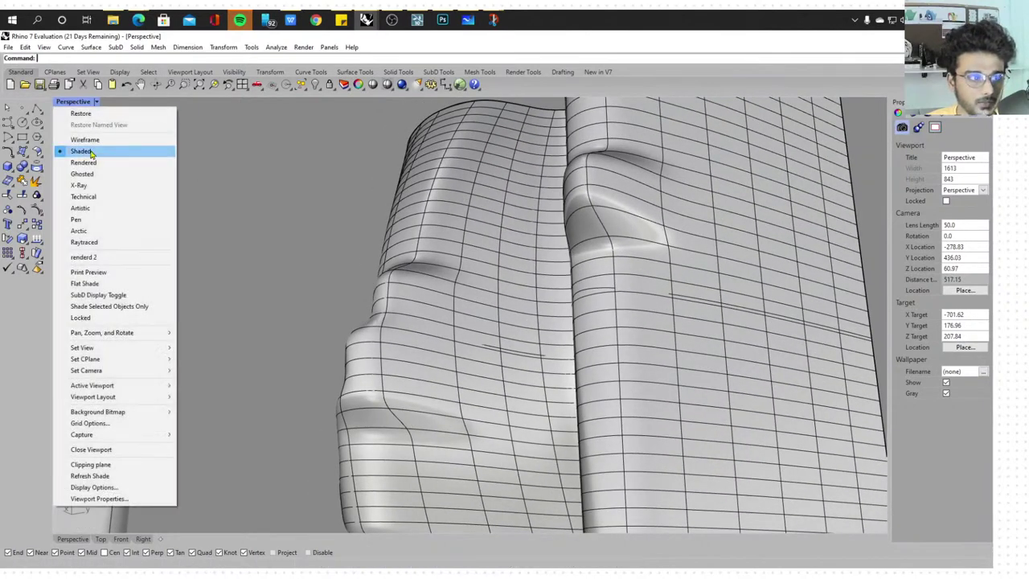
{"action": "left_click", "coordinate": [89, 160]}
{"action": "right_click_drag", "start_coordinate": [89, 163], "coordinate": [212, 234]}
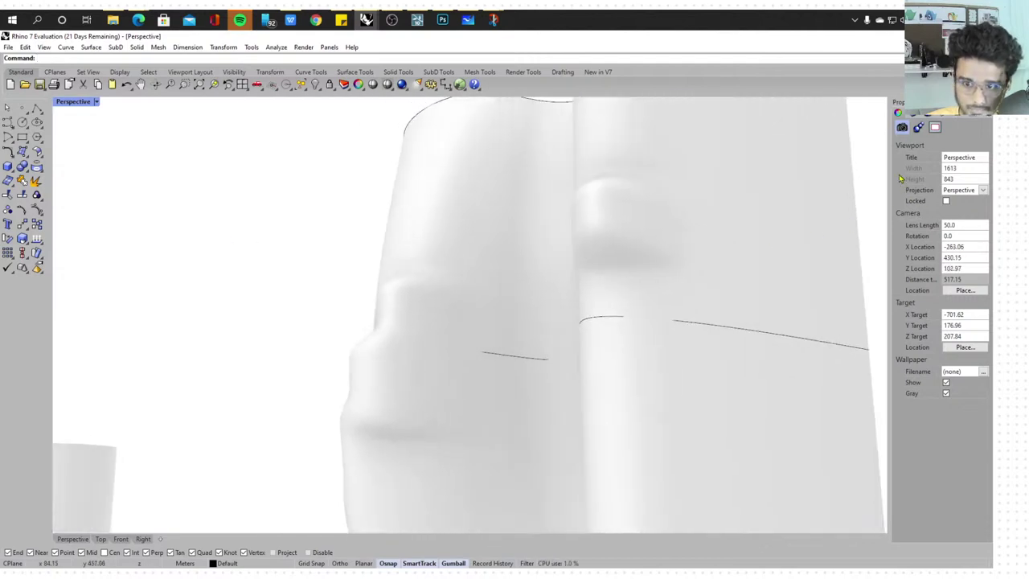
Create a Metal material, assign it to the deformed surface and set its color to light grey
{"action": "left_click", "coordinate": [947, 117]}
{"action": "left_click", "coordinate": [899, 143]}
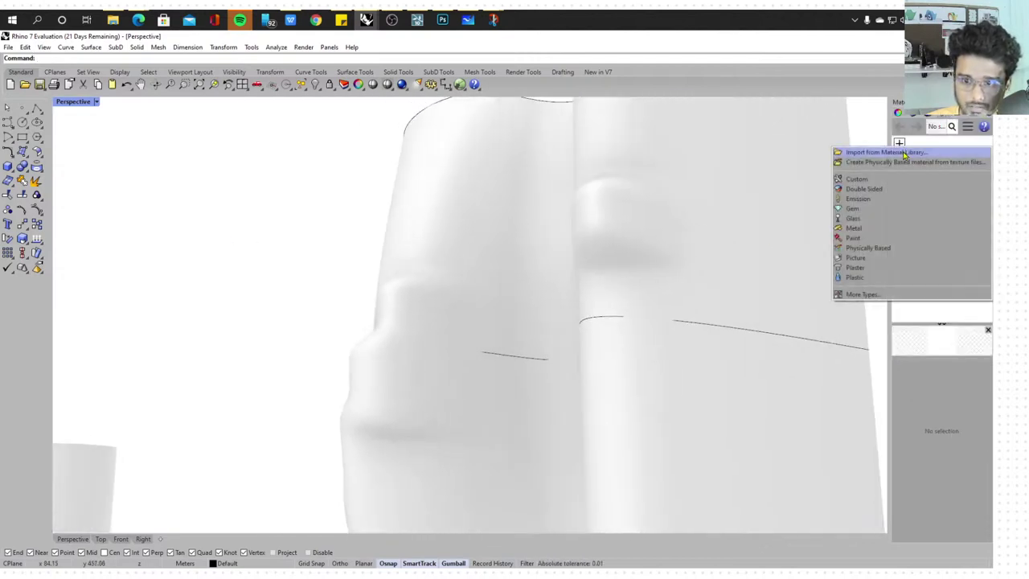
{"action": "left_click", "coordinate": [878, 229]}
{"action": "left_click_drag", "start_coordinate": [917, 169], "coordinate": [540, 179]}
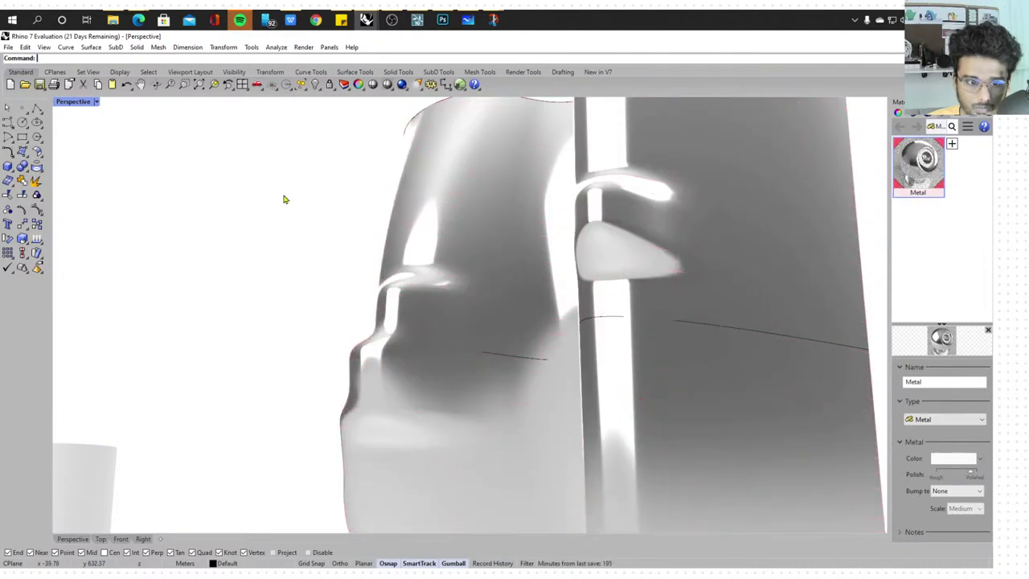
{"action": "left_click", "coordinate": [954, 458]}
{"action": "left_click_drag", "start_coordinate": [738, 225], "coordinate": [760, 233]}
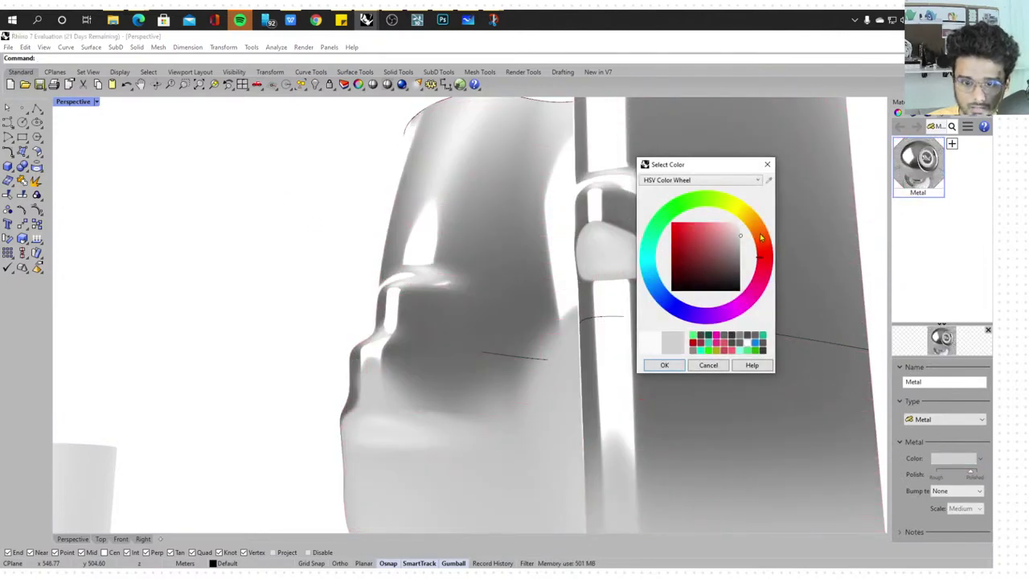
{"action": "left_click", "coordinate": [659, 368]}
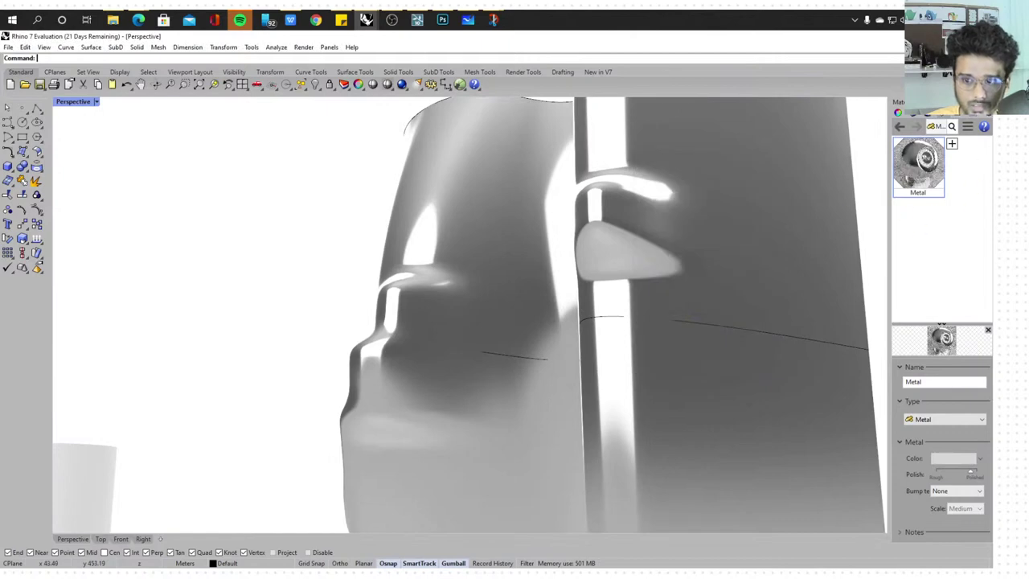
Change the surface's material type to Paint and set its color to a muted mauve
{"action": "left_click", "coordinate": [961, 420]}
{"action": "left_click", "coordinate": [936, 486]}
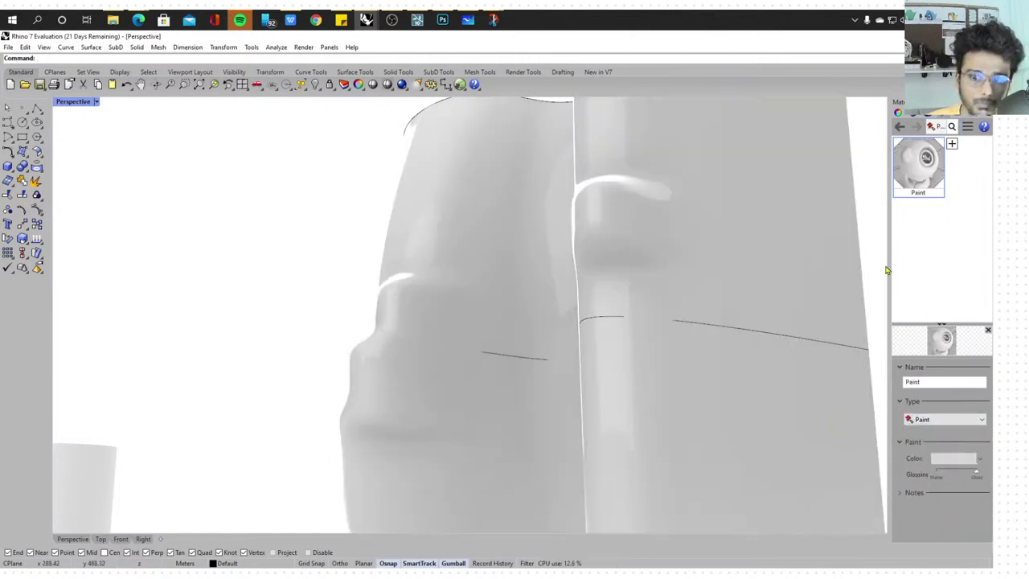
{"action": "left_click", "coordinate": [954, 458]}
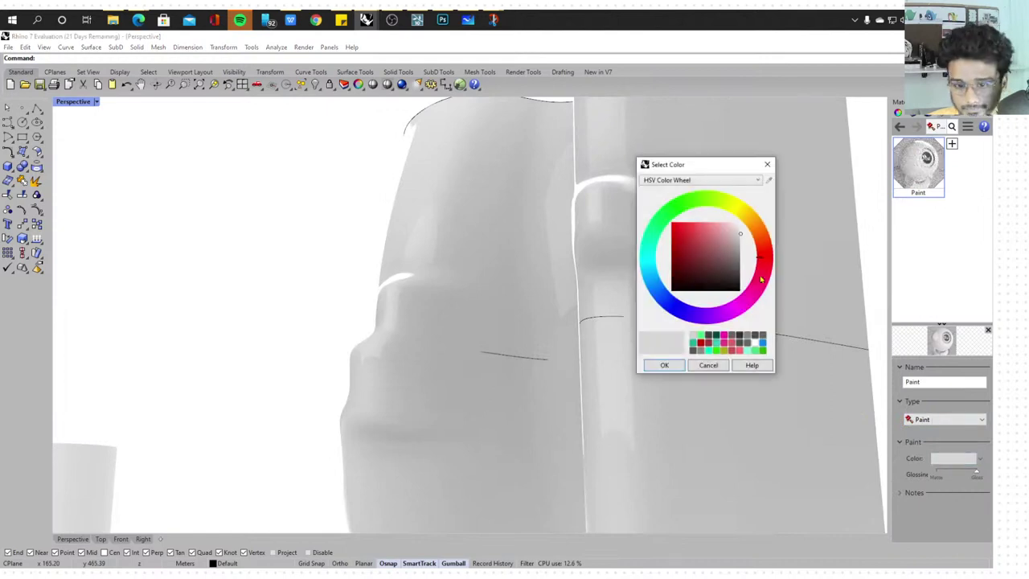
{"action": "left_click", "coordinate": [728, 250]}
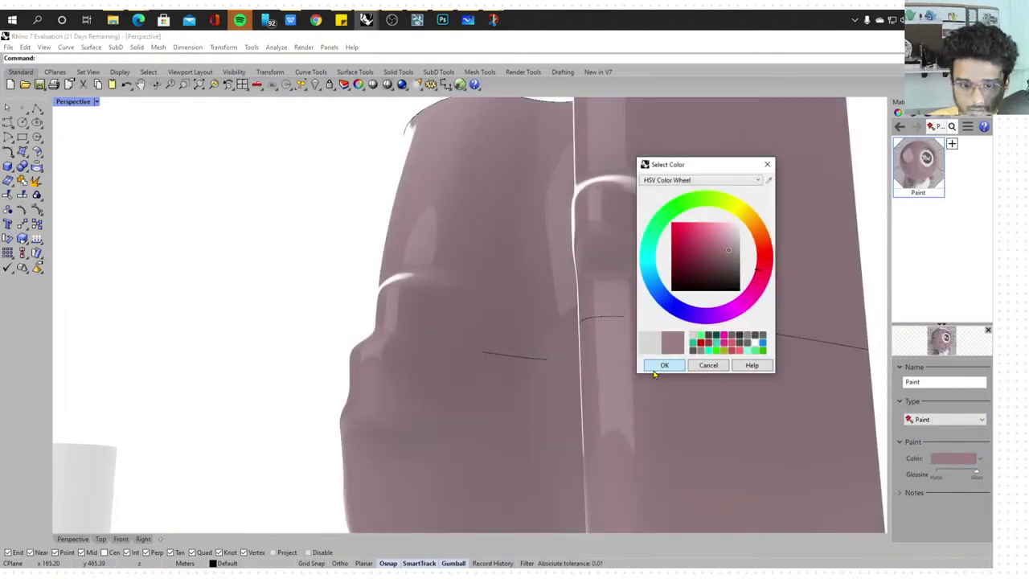
{"action": "left_click", "coordinate": [664, 365]}
Switch the perspective view from Rendered to the Shaded display and clear the surface selection
{"action": "right_click_drag", "start_coordinate": [482, 305], "coordinate": [371, 309]}
{"action": "left_click", "coordinate": [372, 310]}
{"action": "left_click", "coordinate": [693, 298]}
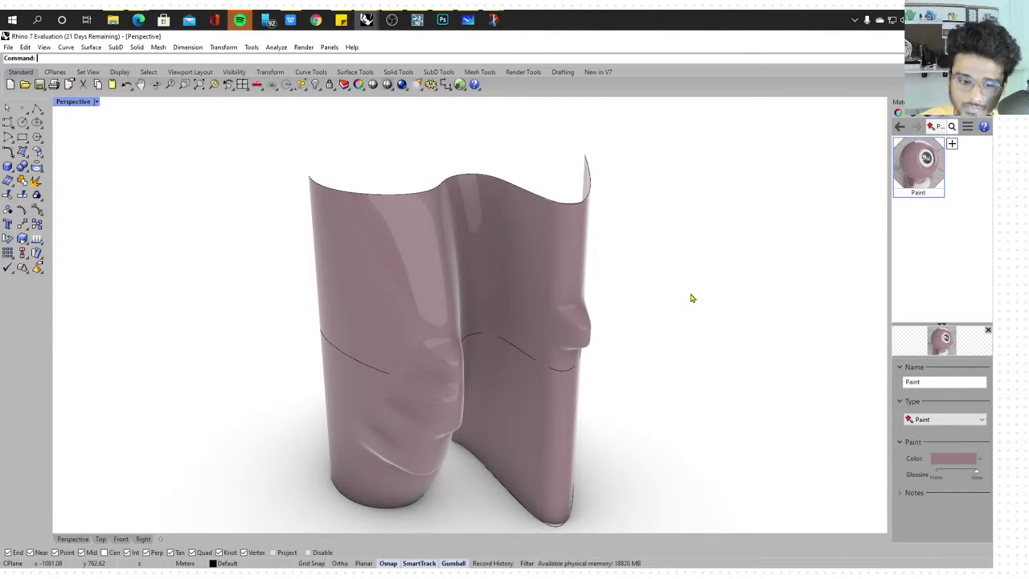
{"action": "scroll", "coordinate": [693, 298], "scroll_direction": "down", "scroll_amount": 6}
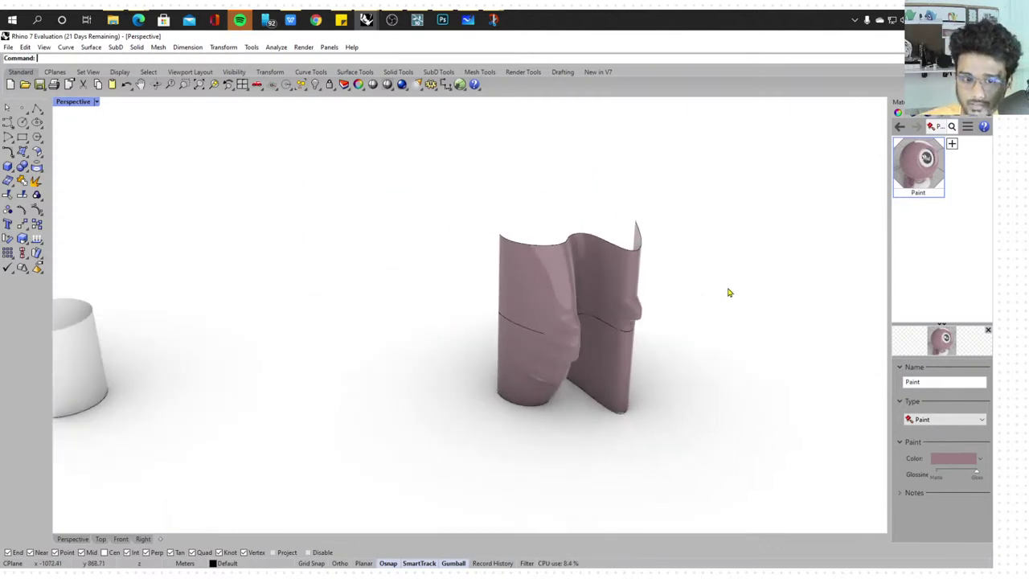
{"action": "right_click_drag", "start_coordinate": [729, 291], "coordinate": [630, 257]}
{"action": "left_click", "coordinate": [614, 270]}
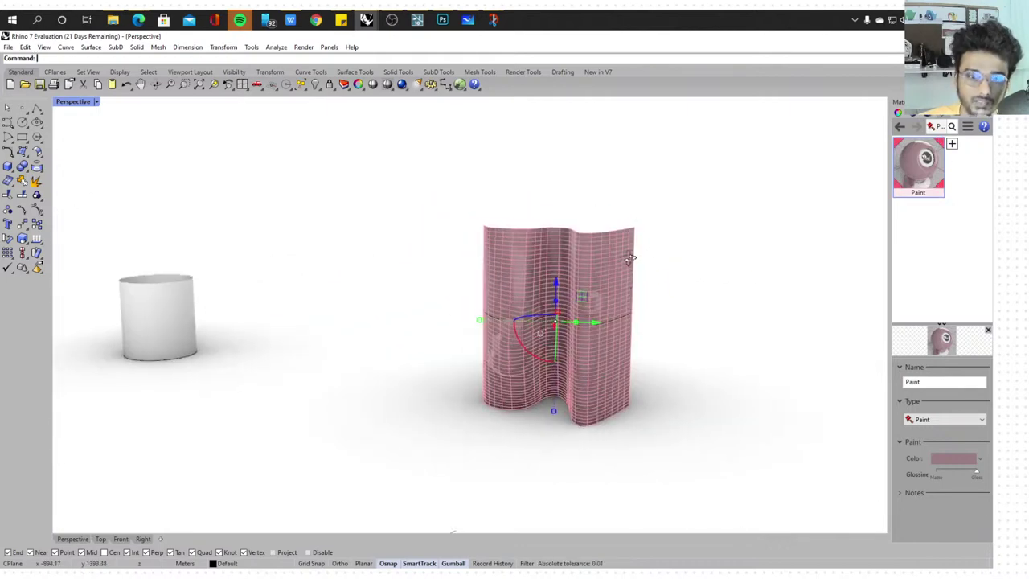
{"action": "left_click", "coordinate": [90, 102]}
{"action": "left_click", "coordinate": [91, 149]}
{"action": "right_click_drag", "start_coordinate": [564, 232], "coordinate": [699, 262]}
{"action": "left_click", "coordinate": [765, 279]}
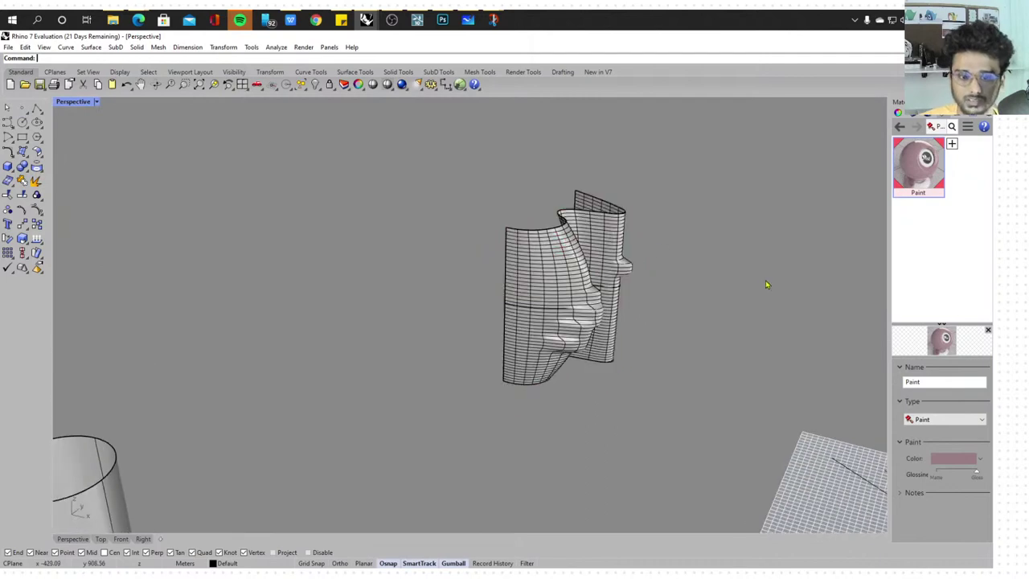
Capture the perspective view showing all the models in Snip & Sketch and close the extra snip window
{"action": "scroll", "coordinate": [765, 281], "scroll_direction": "down", "scroll_amount": 4}
{"action": "right_click_drag", "start_coordinate": [759, 283], "coordinate": [618, 308]}
{"action": "scroll", "coordinate": [643, 294], "scroll_direction": "down", "scroll_amount": 5}
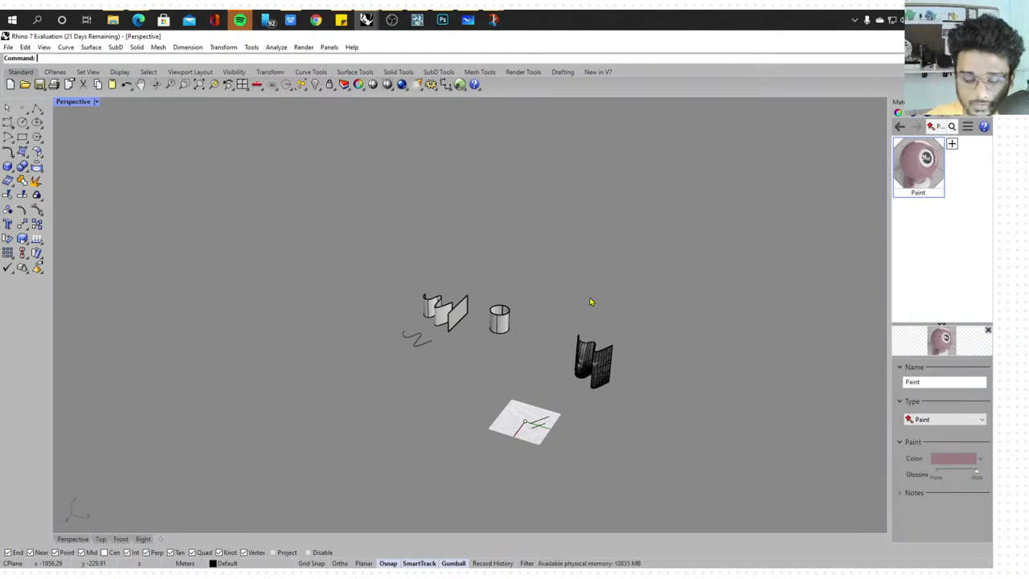
{"action": "scroll", "coordinate": [591, 302], "scroll_direction": "up", "scroll_amount": 10}
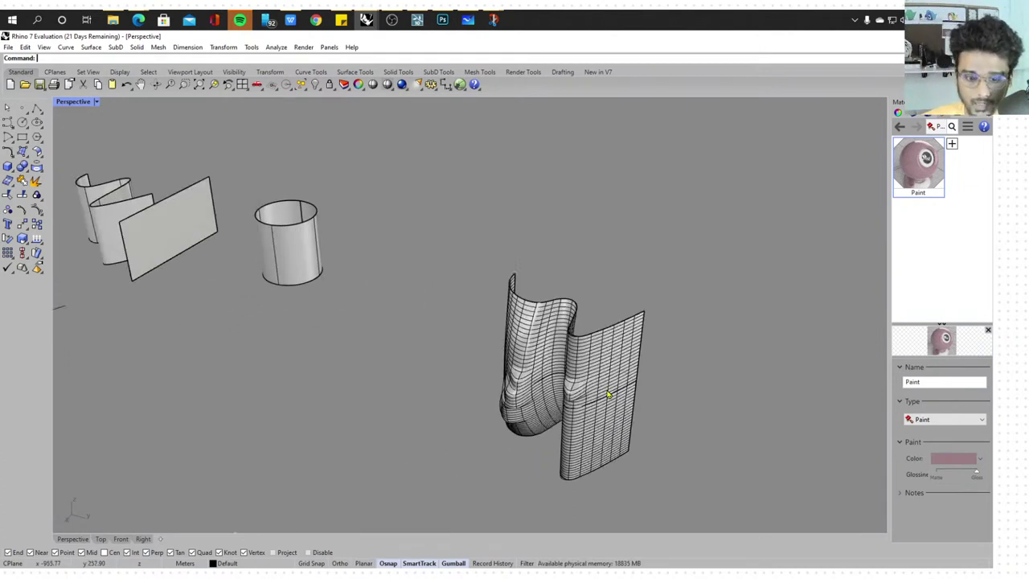
{"action": "scroll", "coordinate": [623, 390], "scroll_direction": "down", "scroll_amount": 8}
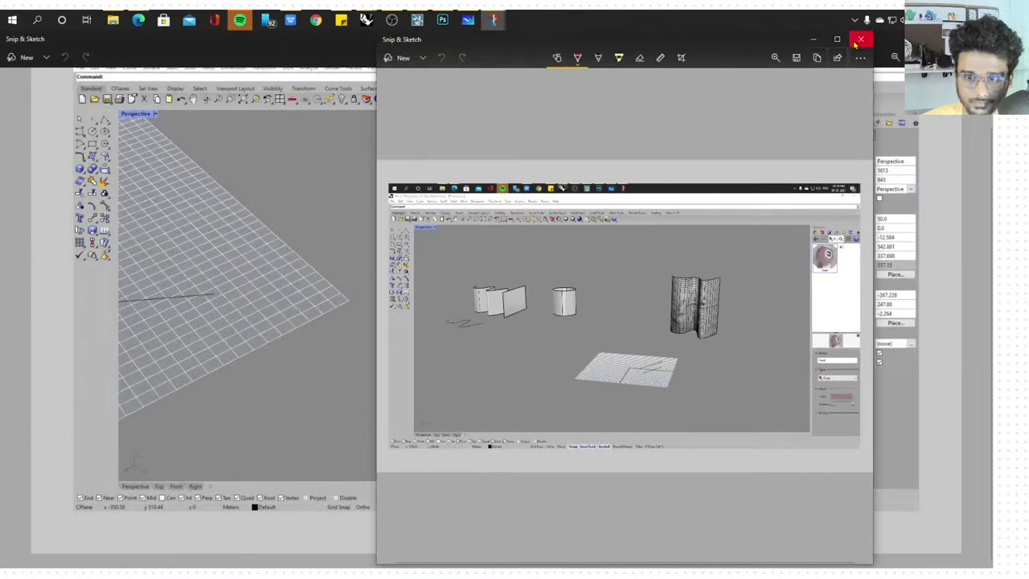
{"action": "left_click", "coordinate": [857, 41]}
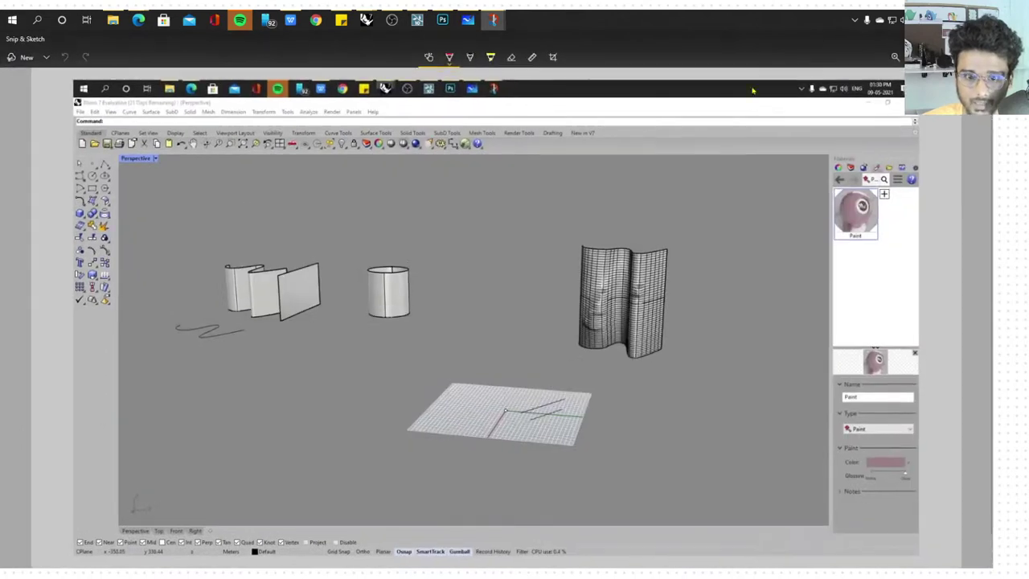
Handwrite boxed red notes "Rhino 7" and "Parametric" on the snip, and circle the Grasshopper icon with an arrow to its name
{"action": "mouse_move", "coordinate": [590, 268]}
{"action": "left_mouse_down"}
{"action": "mouse_move", "coordinate": [657, 208]}
{"action": "mouse_move", "coordinate": [643, 229]}
{"action": "mouse_move", "coordinate": [765, 201]}
{"action": "mouse_move", "coordinate": [784, 211]}
{"action": "left_mouse_up"}
{"action": "mouse_move", "coordinate": [664, 186]}
{"action": "left_mouse_down"}
{"action": "mouse_move", "coordinate": [808, 224]}
{"action": "mouse_move", "coordinate": [759, 239]}
{"action": "left_mouse_up"}
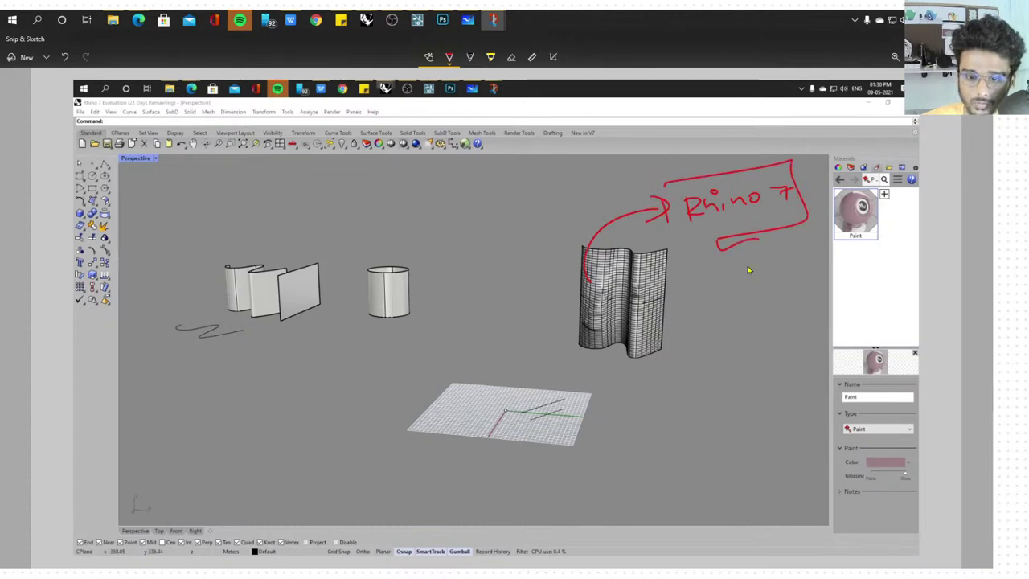
{"action": "mouse_move", "coordinate": [412, 208]}
{"action": "left_mouse_down"}
{"action": "mouse_move", "coordinate": [482, 212]}
{"action": "mouse_move", "coordinate": [629, 183]}
{"action": "left_mouse_up"}
{"action": "mouse_move", "coordinate": [468, 143]}
{"action": "left_mouse_down"}
{"action": "mouse_move", "coordinate": [458, 135]}
{"action": "mouse_move", "coordinate": [558, 108]}
{"action": "mouse_move", "coordinate": [558, 118]}
{"action": "mouse_move", "coordinate": [651, 135]}
{"action": "mouse_move", "coordinate": [696, 121]}
{"action": "left_mouse_up"}
{"action": "mouse_move", "coordinate": [399, 203]}
{"action": "left_mouse_down"}
{"action": "mouse_move", "coordinate": [611, 161]}
{"action": "mouse_move", "coordinate": [404, 228]}
{"action": "left_mouse_up"}
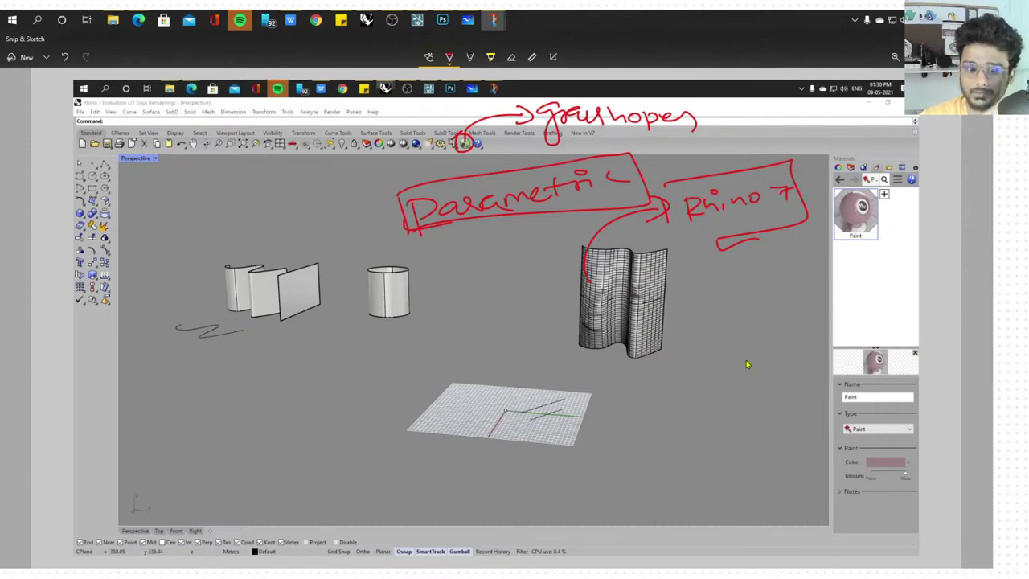
Handwrite a second Grasshopper label beside the deformed surface, box it and add a tick mark above it
{"action": "mouse_move", "coordinate": [745, 364]}
{"action": "left_mouse_down"}
{"action": "mouse_move", "coordinate": [744, 385]}
{"action": "mouse_move", "coordinate": [776, 360]}
{"action": "mouse_move", "coordinate": [866, 350]}
{"action": "mouse_move", "coordinate": [932, 318]}
{"action": "left_mouse_up"}
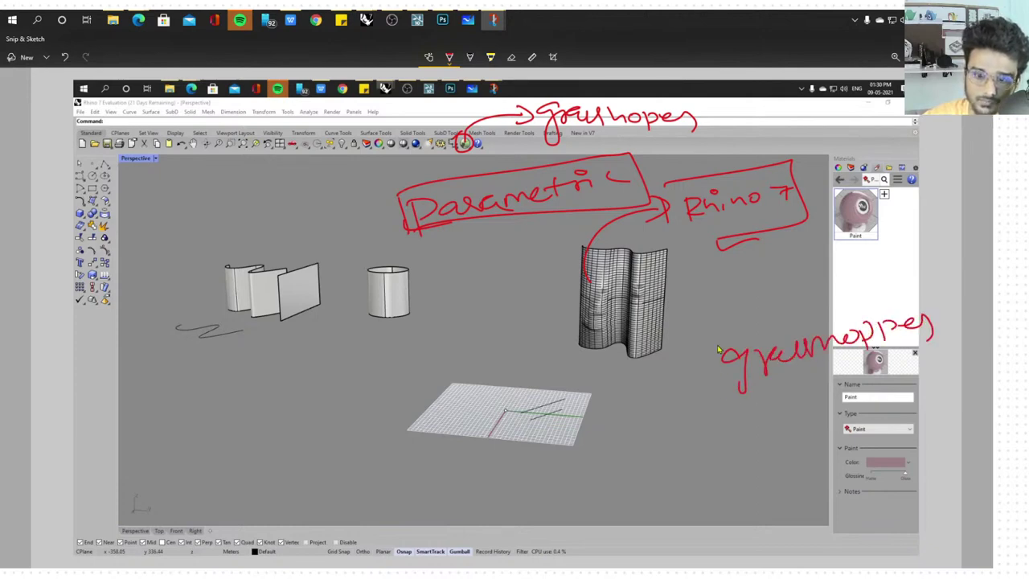
{"action": "mouse_move", "coordinate": [717, 348]}
{"action": "left_mouse_down"}
{"action": "mouse_move", "coordinate": [948, 332]}
{"action": "mouse_move", "coordinate": [717, 374]}
{"action": "left_mouse_up"}
{"action": "left_click_drag", "start_coordinate": [747, 313], "coordinate": [795, 296]}
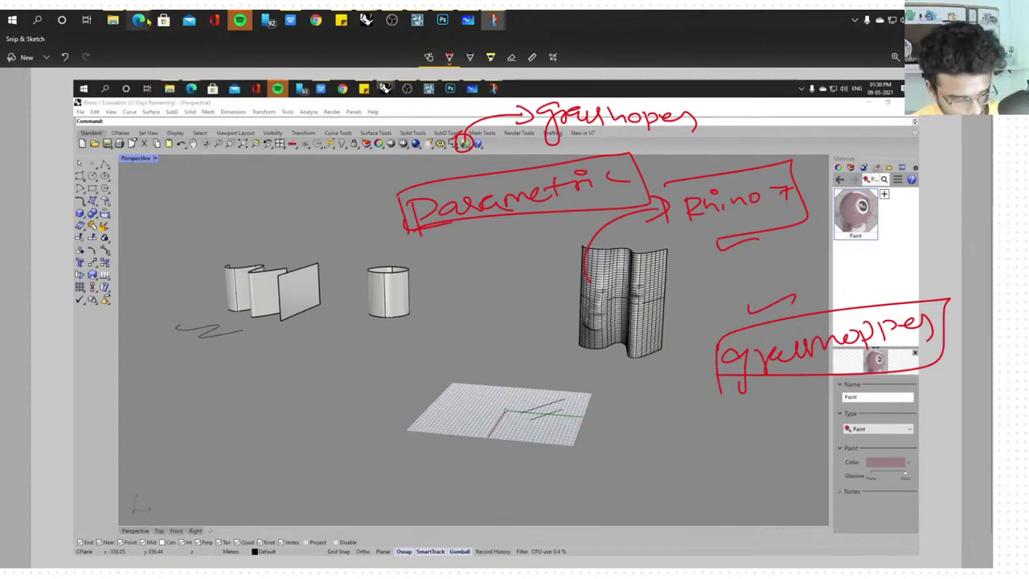
Check the Google Meet call and the YouTube Studio live streaming page in the browser
{"action": "left_click", "coordinate": [86, 19]}
{"action": "left_click", "coordinate": [718, 251]}
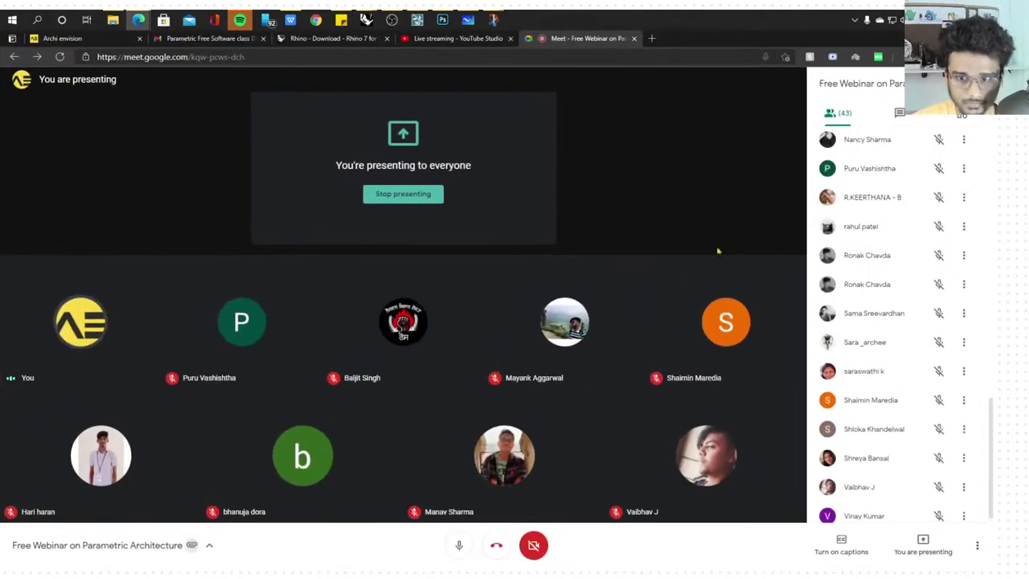
{"action": "key", "text": "super"}
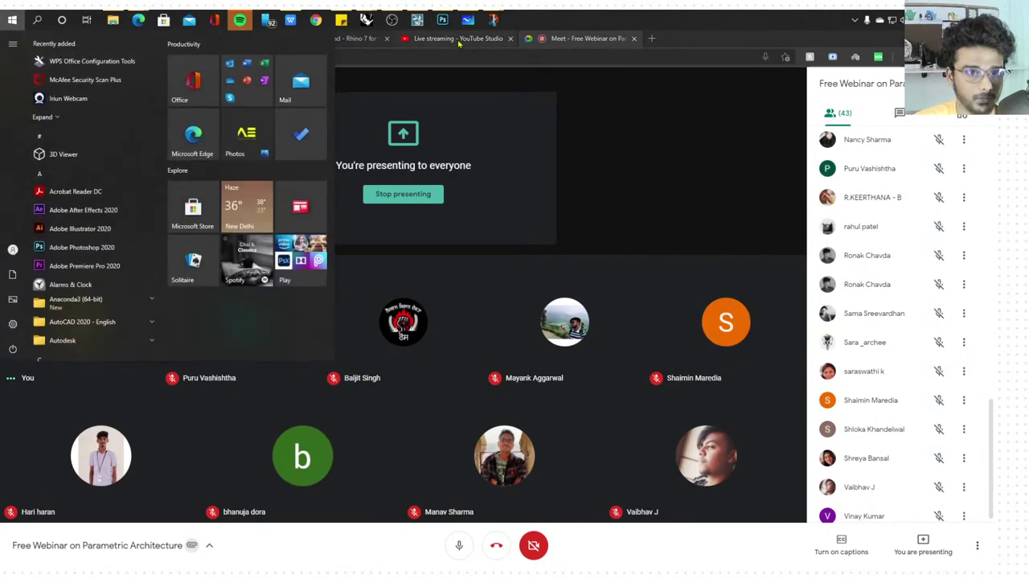
{"action": "left_click", "coordinate": [459, 42]}
Switch to Rhino 7 and launch Grasshopper, skipping all conflicting components and closing its getting-started window
{"action": "key", "text": "super+Tab"}
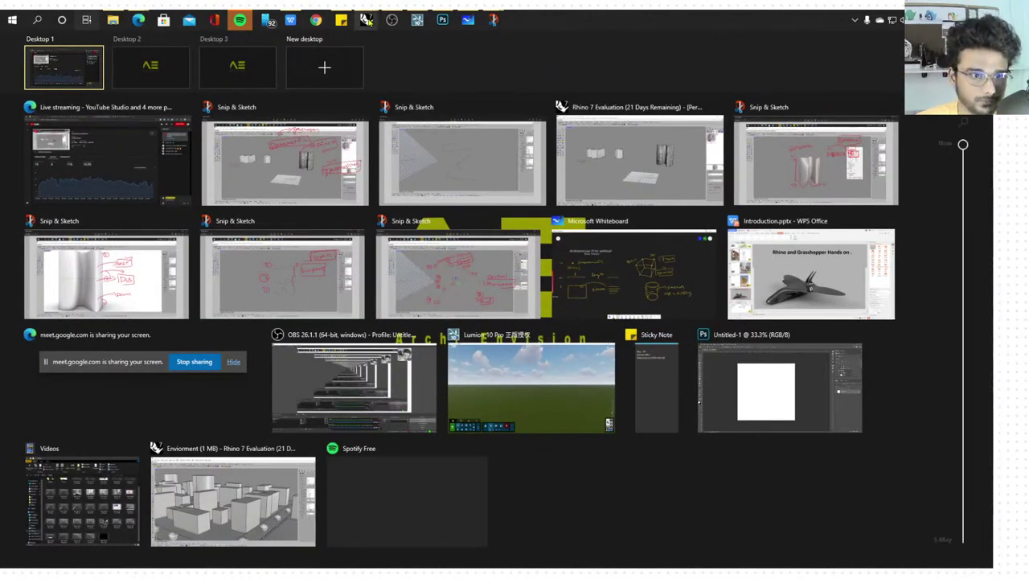
{"action": "left_click", "coordinate": [365, 19]}
{"action": "left_click", "coordinate": [423, 68]}
{"action": "scroll", "coordinate": [522, 210], "scroll_direction": "down", "scroll_amount": 5}
{"action": "mouse_move", "coordinate": [522, 210]}
{"action": "right_mouse_down"}
{"action": "mouse_move", "coordinate": [649, 222]}
{"action": "mouse_move", "coordinate": [555, 225]}
{"action": "mouse_move", "coordinate": [567, 217]}
{"action": "mouse_move", "coordinate": [452, 209]}
{"action": "mouse_move", "coordinate": [665, 238]}
{"action": "mouse_move", "coordinate": [597, 239]}
{"action": "mouse_move", "coordinate": [634, 265]}
{"action": "mouse_move", "coordinate": [689, 281]}
{"action": "mouse_move", "coordinate": [643, 279]}
{"action": "mouse_move", "coordinate": [679, 284]}
{"action": "mouse_move", "coordinate": [655, 246]}
{"action": "right_mouse_up"}
{"action": "scroll", "coordinate": [649, 222], "scroll_direction": "up", "scroll_amount": 6}
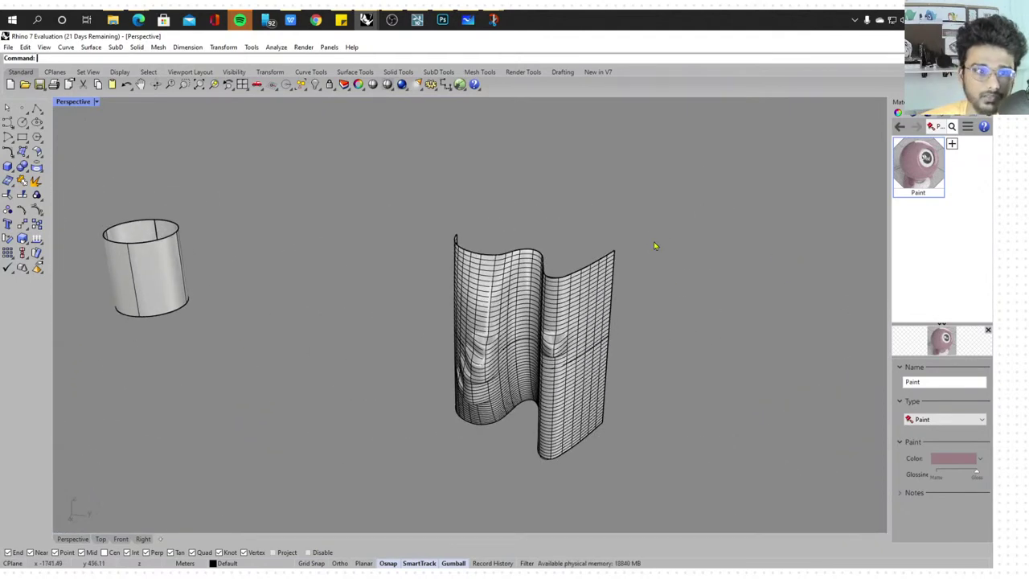
{"action": "left_click", "coordinate": [460, 84]}
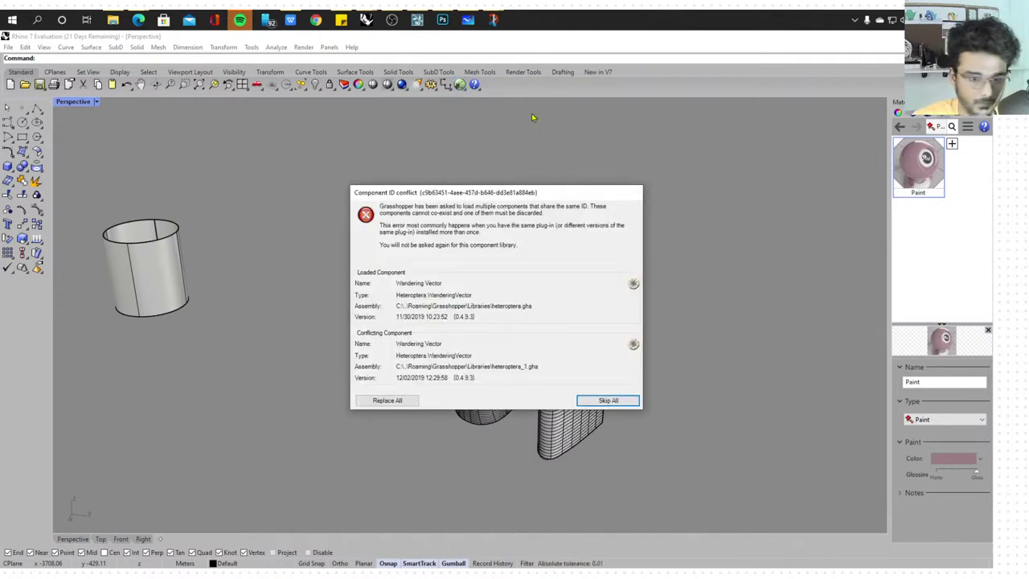
{"action": "left_click", "coordinate": [617, 400]}
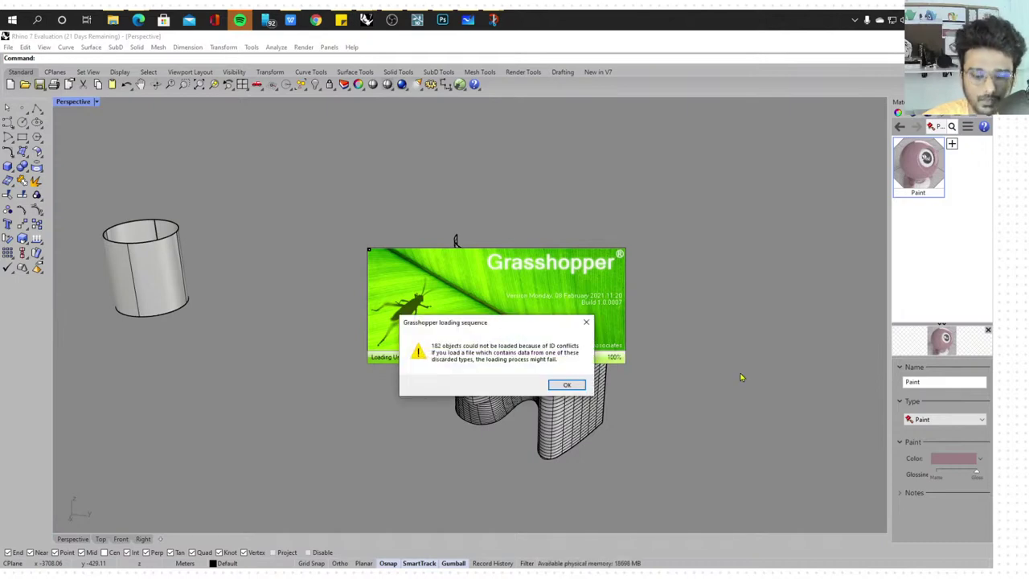
{"action": "key", "text": "Return"}
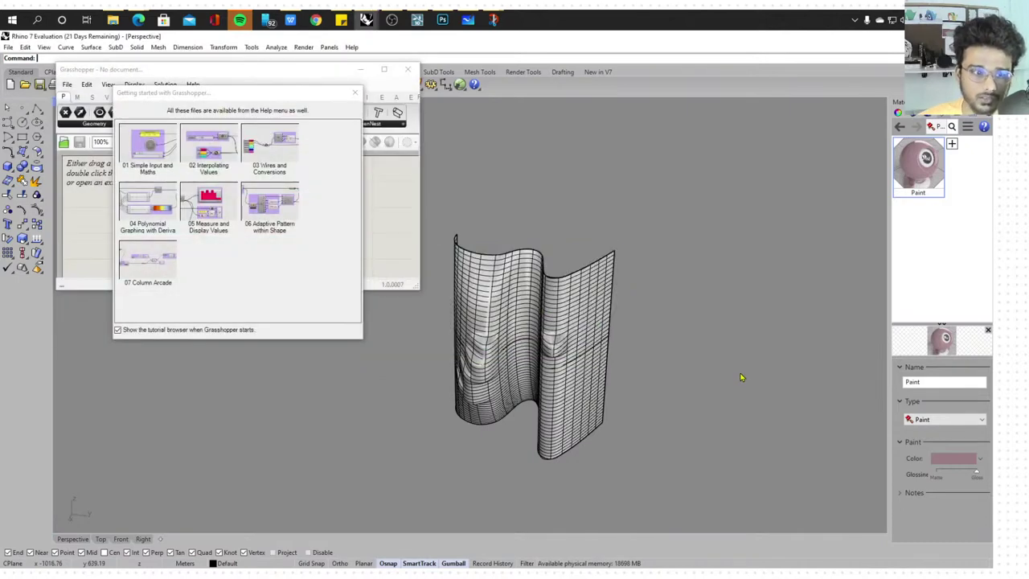
{"action": "left_click", "coordinate": [355, 93]}
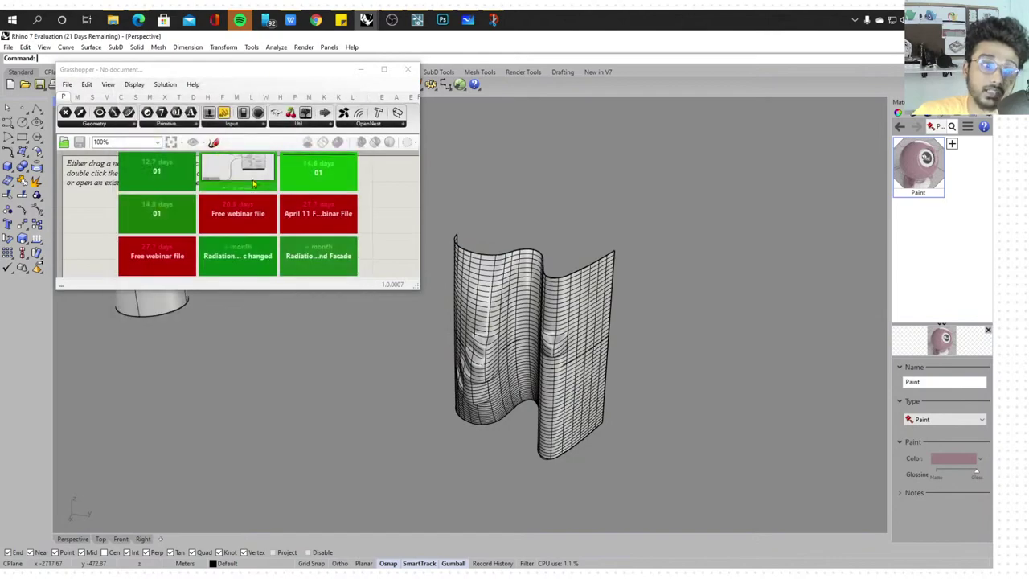
Arrange the Rhino and Grasshopper windows side by side, with the model view next to the Grasshopper canvas
{"action": "left_click_drag", "start_coordinate": [316, 71], "coordinate": [1025, 192]}
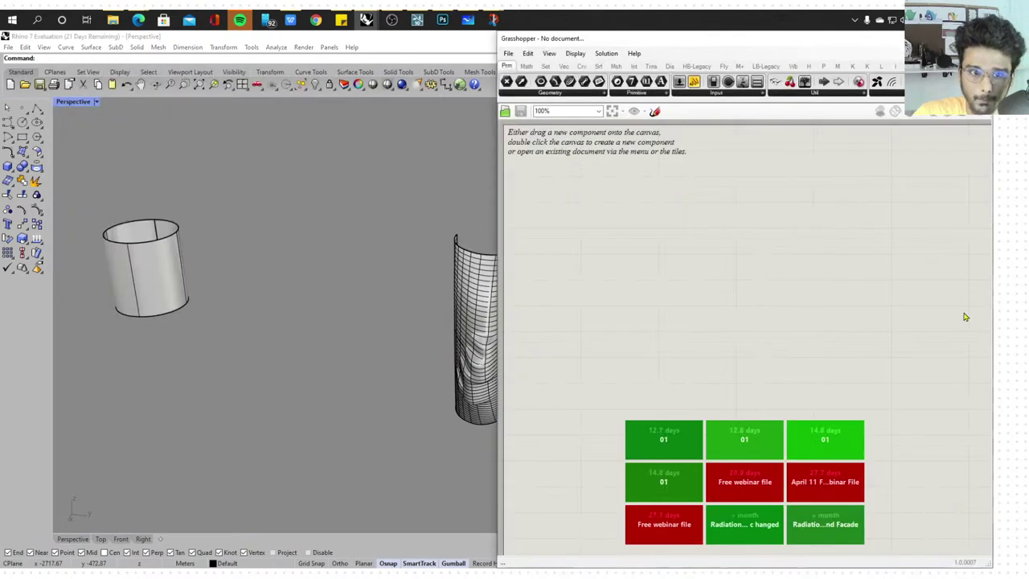
{"action": "left_click_drag", "start_coordinate": [436, 38], "coordinate": [1, 141]}
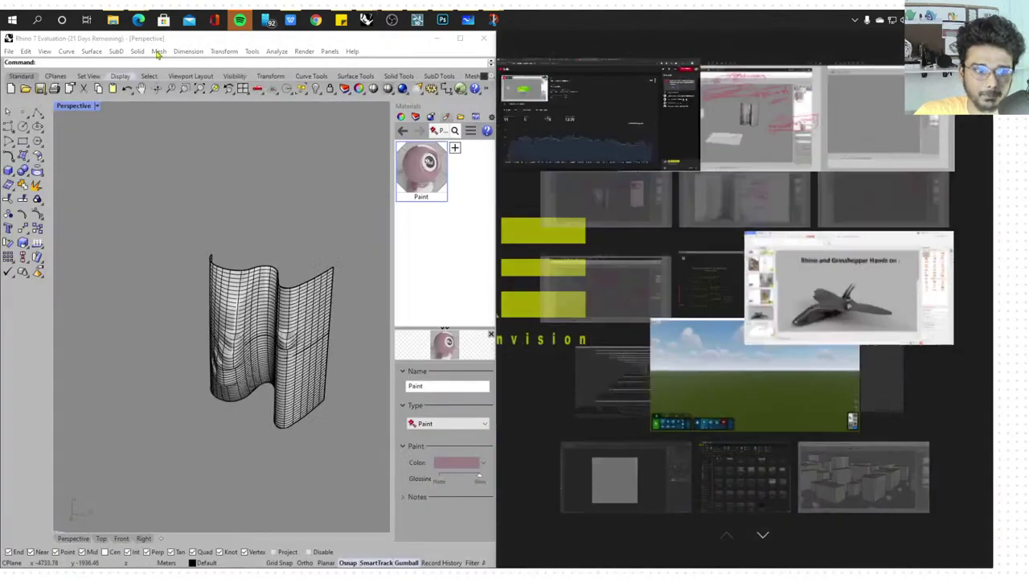
{"action": "left_click", "coordinate": [663, 15]}
Create a new Grasshopper document and frame its empty canvas
{"action": "scroll", "coordinate": [737, 250], "scroll_direction": "down", "scroll_amount": 2}
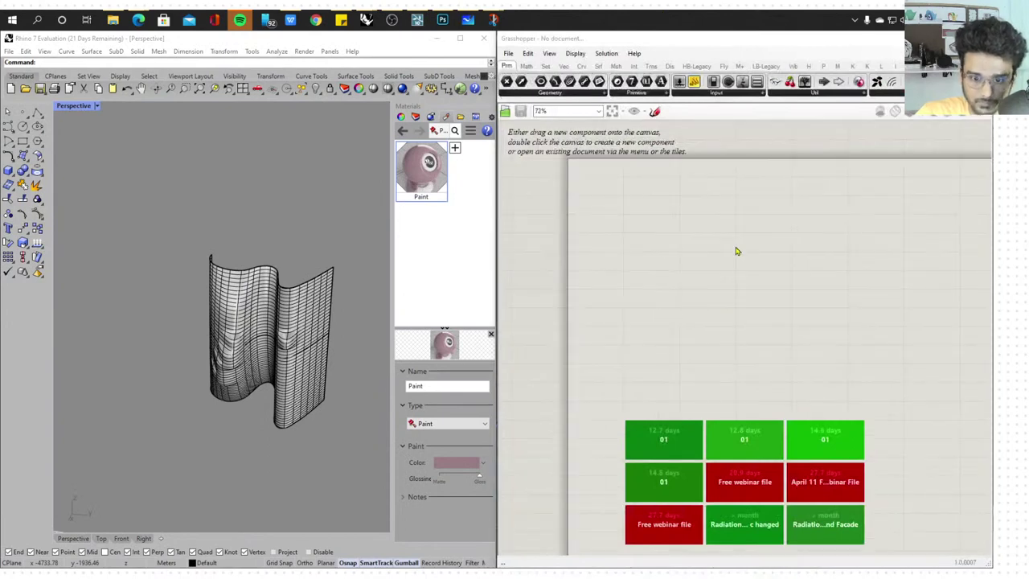
{"action": "left_click", "coordinate": [511, 58]}
{"action": "left_click", "coordinate": [508, 53]}
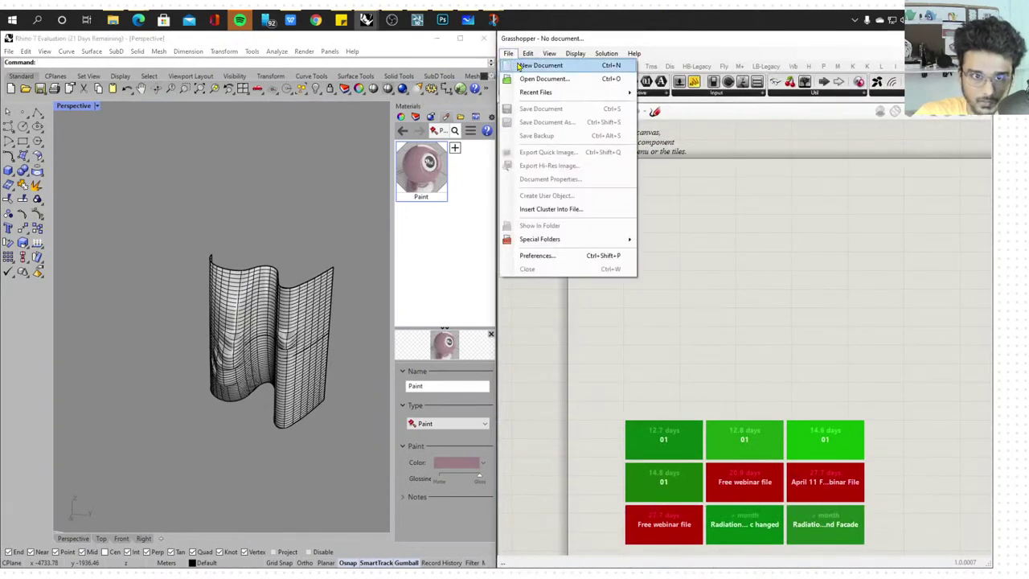
{"action": "left_click", "coordinate": [543, 64]}
{"action": "right_click_drag", "start_coordinate": [634, 258], "coordinate": [656, 233]}
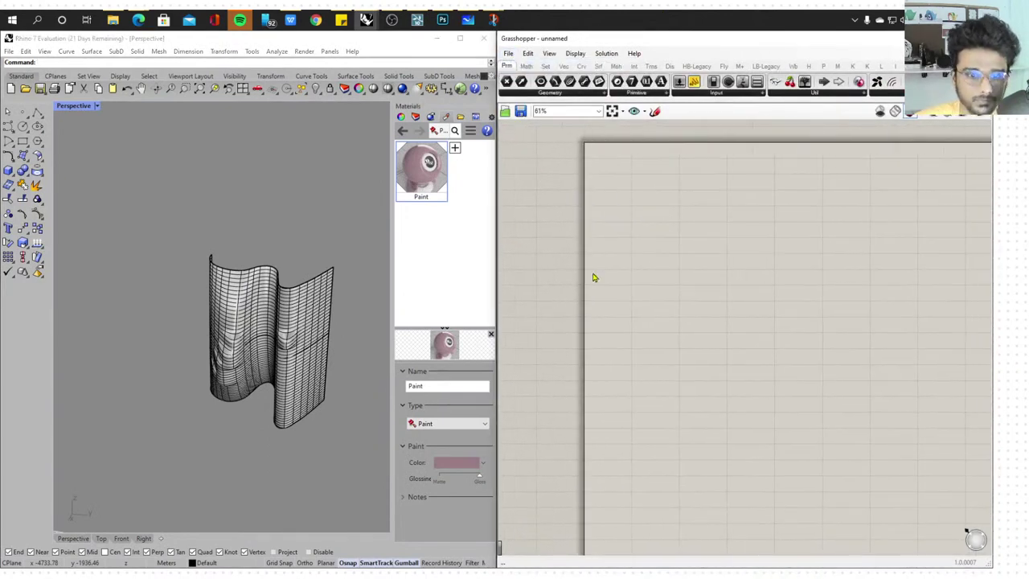
{"action": "scroll", "coordinate": [636, 155], "scroll_direction": "up", "scroll_amount": 2}
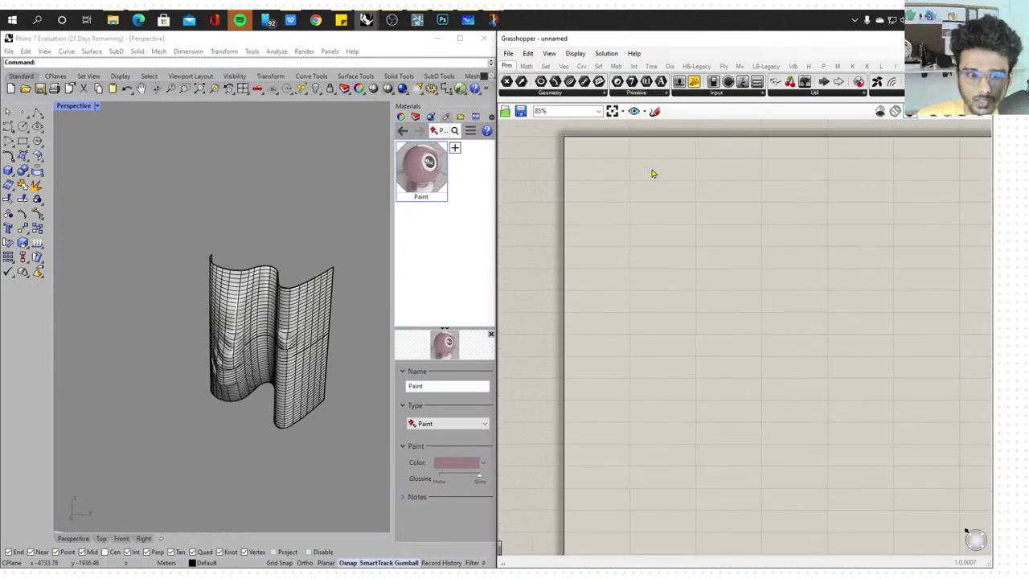
Capture the side-by-side Rhino and Grasshopper windows in Snip & Sketch and mark them with circled numbers 1 and 2 in red
{"action": "key", "text": "super+w"}
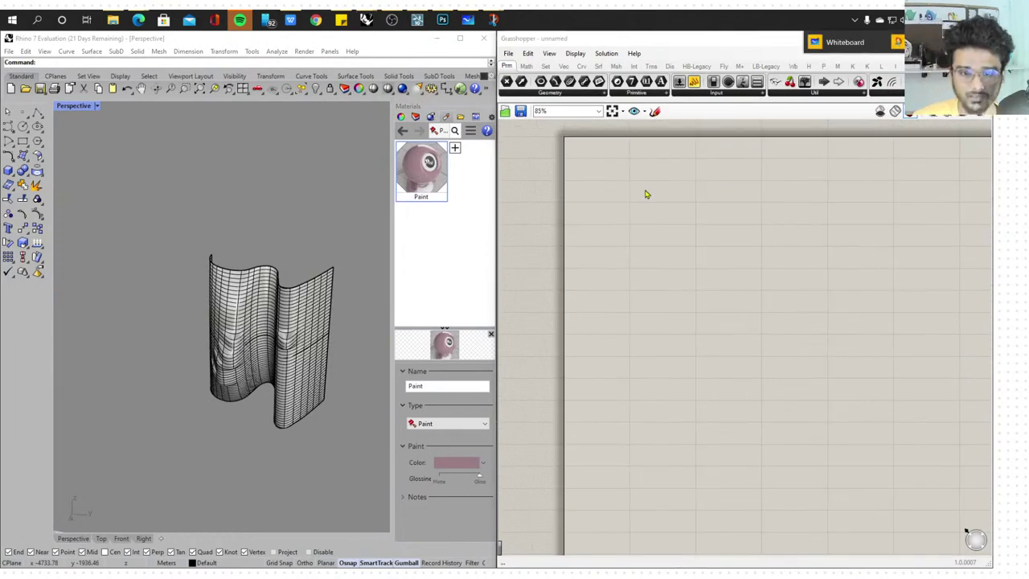
{"action": "left_click", "coordinate": [899, 42]}
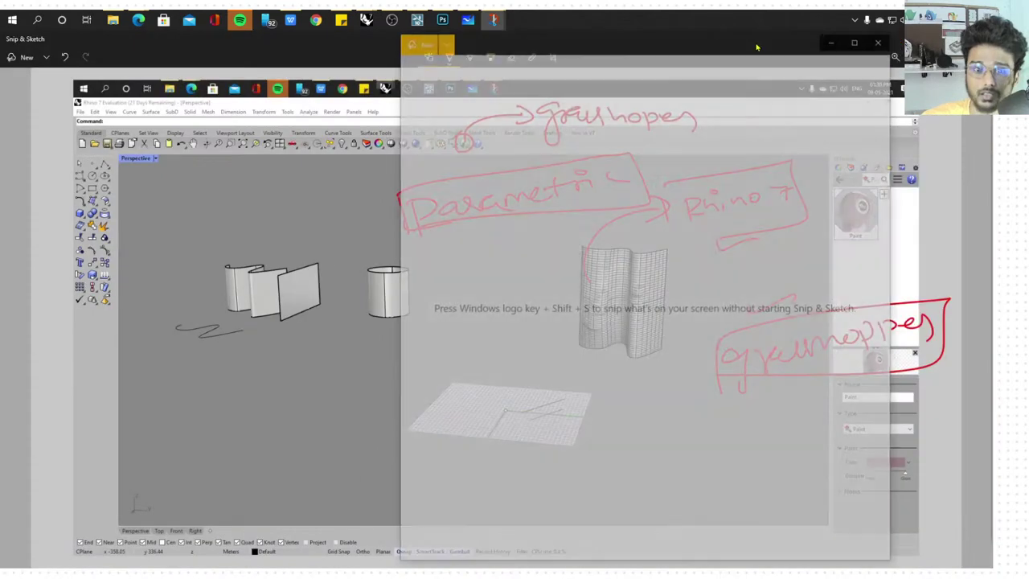
{"action": "left_click", "coordinate": [857, 39]}
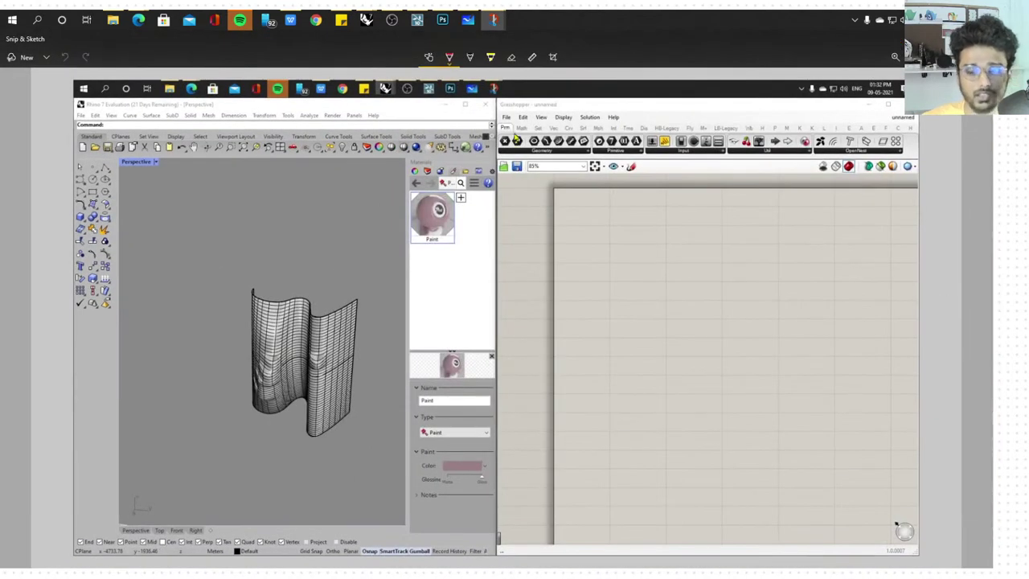
{"action": "left_click_drag", "start_coordinate": [269, 203], "coordinate": [272, 222]}
{"action": "left_click_drag", "start_coordinate": [253, 191], "coordinate": [250, 183]}
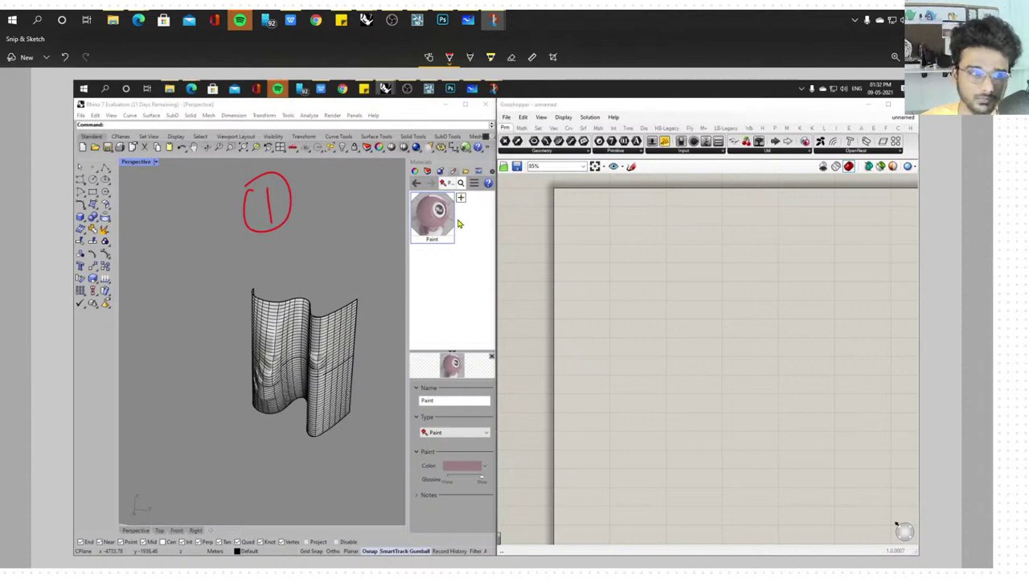
{"action": "mouse_move", "coordinate": [563, 229]}
{"action": "left_mouse_down"}
{"action": "mouse_move", "coordinate": [576, 250]}
{"action": "mouse_move", "coordinate": [522, 215]}
{"action": "left_mouse_up"}
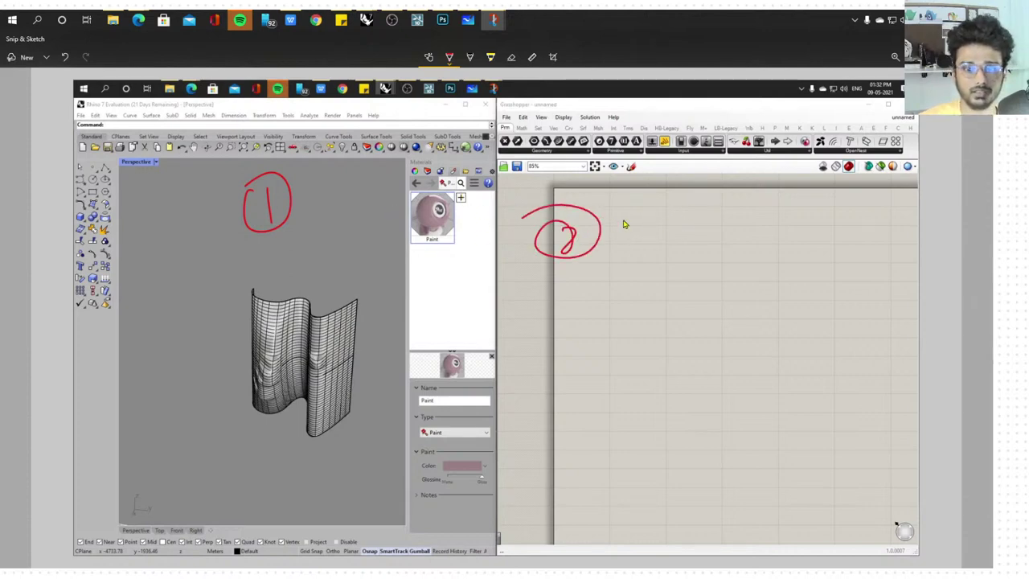
Write "Canvas" on the Grasshopper side of the capture, frame it with a box and add a check stroke above
{"action": "mouse_move", "coordinate": [646, 272]}
{"action": "left_mouse_down"}
{"action": "mouse_move", "coordinate": [649, 303]}
{"action": "mouse_move", "coordinate": [774, 299]}
{"action": "left_mouse_up"}
{"action": "left_click_drag", "start_coordinate": [640, 273], "coordinate": [635, 320]}
{"action": "mouse_move", "coordinate": [645, 269]}
{"action": "left_mouse_down"}
{"action": "mouse_move", "coordinate": [762, 345]}
{"action": "mouse_move", "coordinate": [629, 329]}
{"action": "left_mouse_up"}
{"action": "left_click_drag", "start_coordinate": [683, 264], "coordinate": [728, 259]}
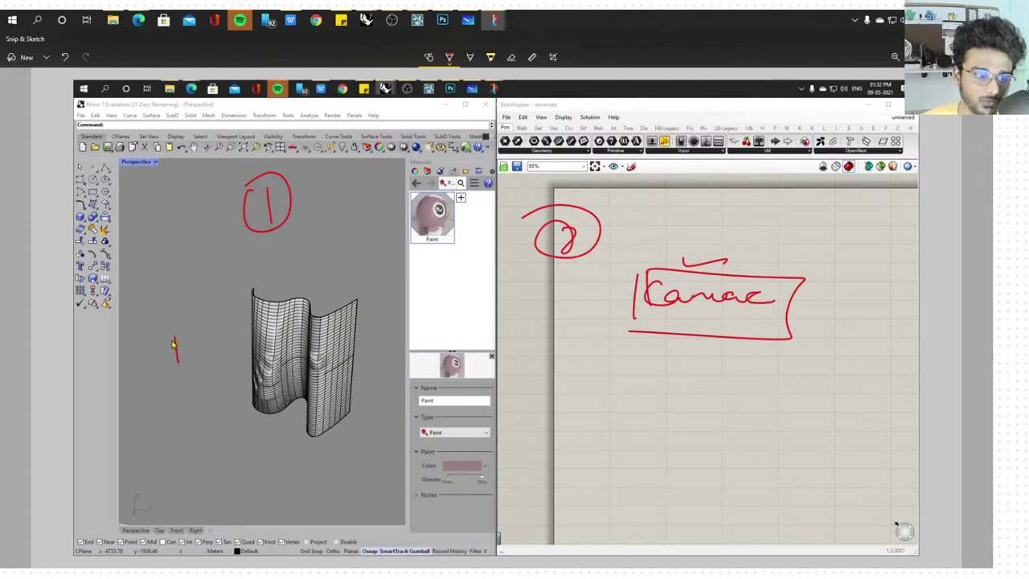
Sketch a curve on the Rhino side, labelled "Cur", with arrows linking it to a Grasshopper component box and back to the model
{"action": "left_click_drag", "start_coordinate": [173, 344], "coordinate": [241, 318]}
{"action": "mouse_move", "coordinate": [214, 355]}
{"action": "left_mouse_down"}
{"action": "mouse_move", "coordinate": [723, 321]}
{"action": "mouse_move", "coordinate": [748, 385]}
{"action": "mouse_move", "coordinate": [828, 368]}
{"action": "mouse_move", "coordinate": [779, 393]}
{"action": "left_mouse_up"}
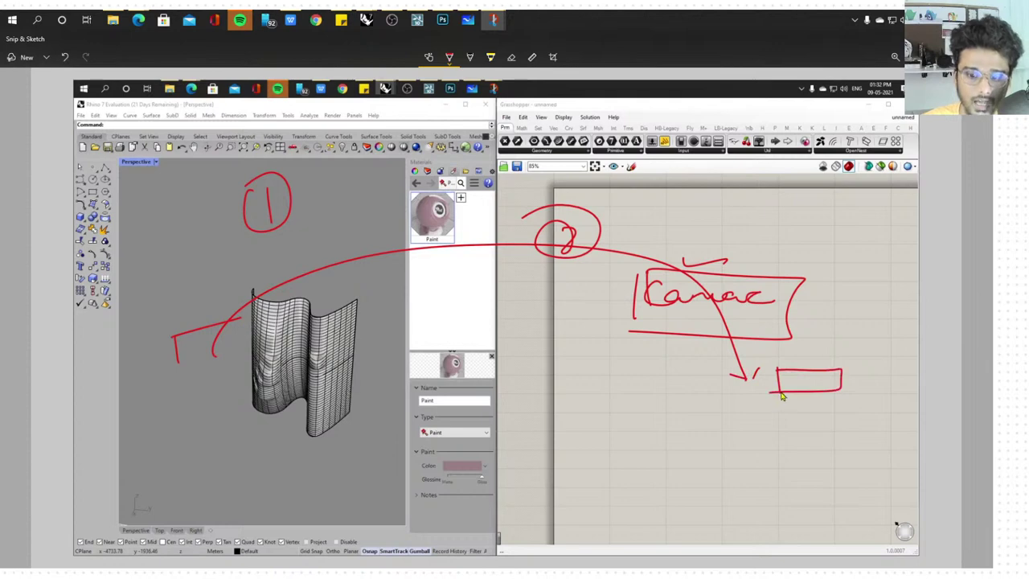
{"action": "left_click_drag", "start_coordinate": [648, 402], "coordinate": [720, 444]}
{"action": "mouse_move", "coordinate": [619, 458]}
{"action": "left_mouse_down"}
{"action": "mouse_move", "coordinate": [339, 480]}
{"action": "mouse_move", "coordinate": [344, 460]}
{"action": "mouse_move", "coordinate": [347, 474]}
{"action": "left_mouse_up"}
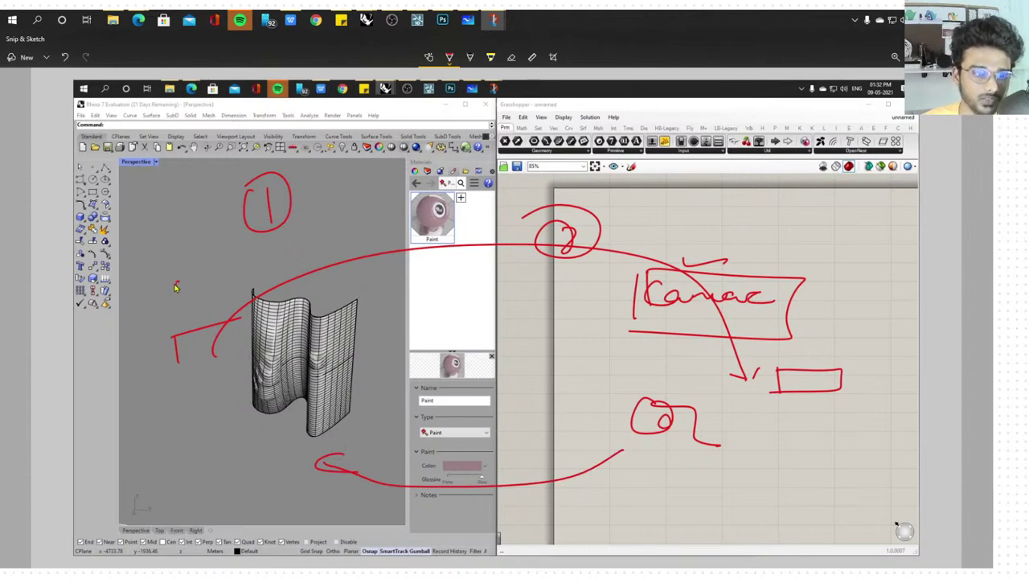
{"action": "left_click_drag", "start_coordinate": [189, 285], "coordinate": [187, 302]}
{"action": "mouse_move", "coordinate": [193, 287]}
{"action": "left_mouse_down"}
{"action": "mouse_move", "coordinate": [208, 299]}
{"action": "mouse_move", "coordinate": [221, 289]}
{"action": "left_mouse_up"}
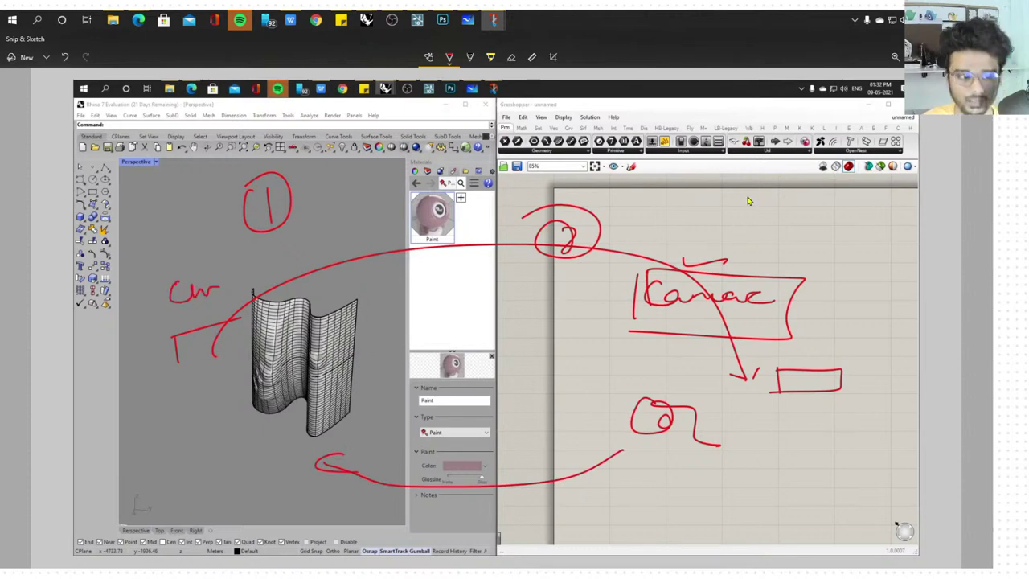
Write a boxed "live" note above the canvas and attach a "3D model" note with lines above and below it
{"action": "mouse_move", "coordinate": [747, 201]}
{"action": "left_mouse_down"}
{"action": "mouse_move", "coordinate": [828, 213]}
{"action": "mouse_move", "coordinate": [745, 211]}
{"action": "mouse_move", "coordinate": [747, 245]}
{"action": "left_mouse_up"}
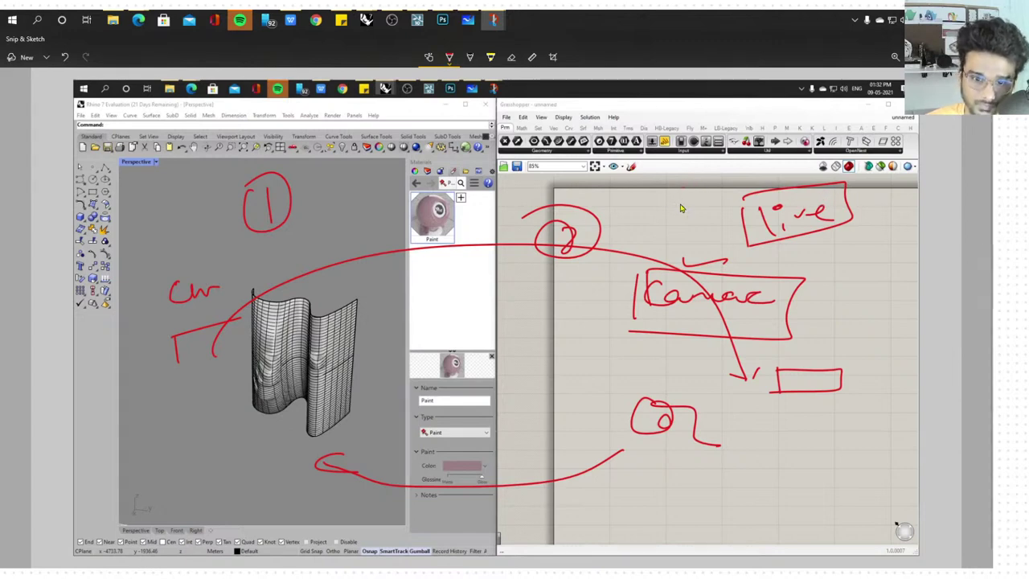
{"action": "mouse_move", "coordinate": [842, 254]}
{"action": "left_mouse_down"}
{"action": "mouse_move", "coordinate": [872, 266]}
{"action": "mouse_move", "coordinate": [890, 247]}
{"action": "mouse_move", "coordinate": [961, 249]}
{"action": "left_mouse_up"}
{"action": "left_click_drag", "start_coordinate": [803, 238], "coordinate": [810, 272]}
{"action": "left_click_drag", "start_coordinate": [822, 234], "coordinate": [961, 223]}
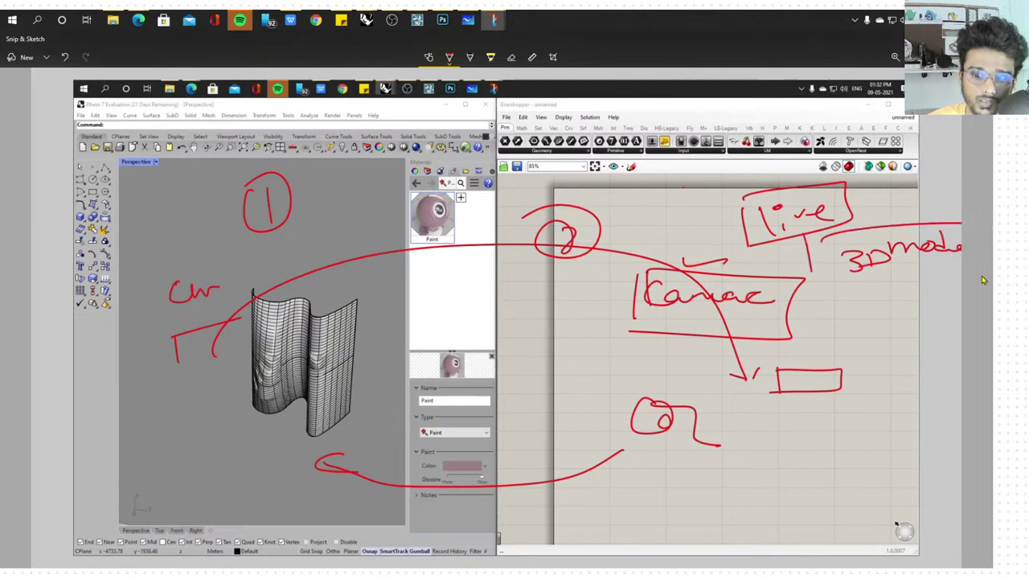
{"action": "left_click_drag", "start_coordinate": [961, 282], "coordinate": [832, 279]}
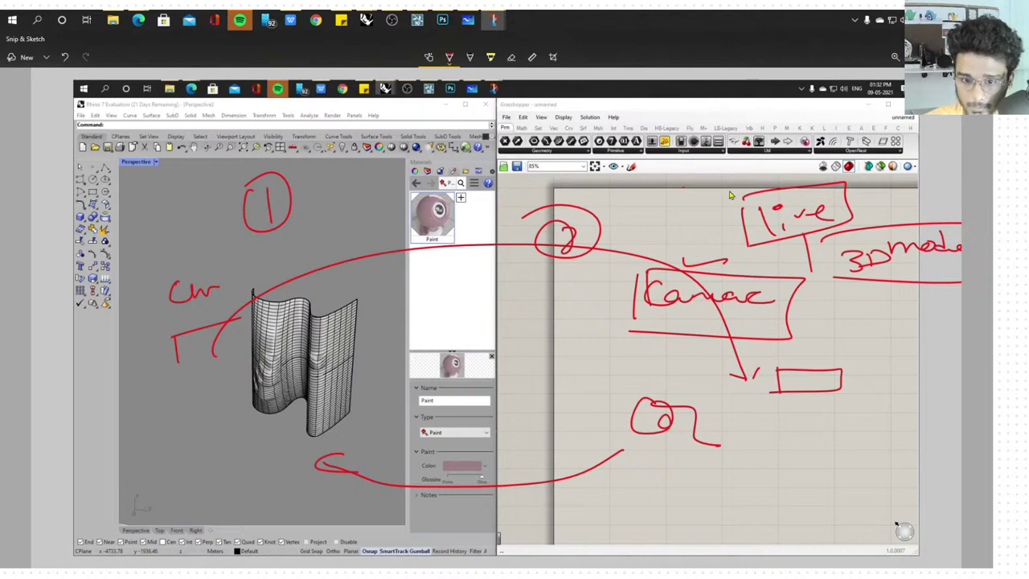
{"action": "left_click_drag", "start_coordinate": [841, 314], "coordinate": [890, 319]}
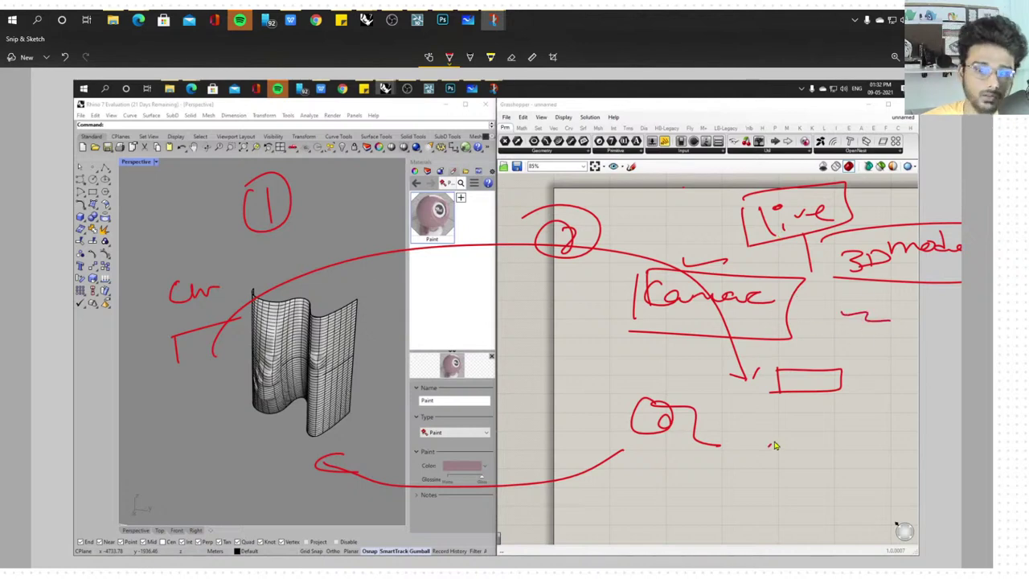
Write "Grasshopper" with a frame and underline low on the captured canvas, and mark the tops of the two captured windows
{"action": "mouse_move", "coordinate": [778, 441]}
{"action": "left_mouse_down"}
{"action": "mouse_move", "coordinate": [888, 430]}
{"action": "mouse_move", "coordinate": [880, 454]}
{"action": "mouse_move", "coordinate": [908, 438]}
{"action": "mouse_move", "coordinate": [925, 442]}
{"action": "mouse_move", "coordinate": [770, 453]}
{"action": "mouse_move", "coordinate": [801, 479]}
{"action": "mouse_move", "coordinate": [660, 473]}
{"action": "left_mouse_up"}
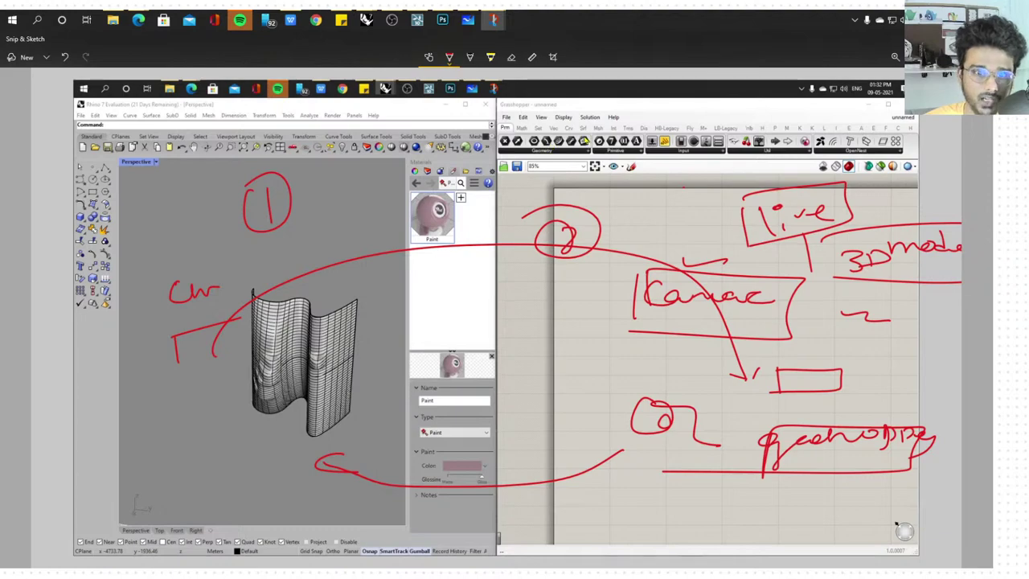
{"action": "mouse_move", "coordinate": [461, 104]}
{"action": "left_mouse_down"}
{"action": "mouse_move", "coordinate": [490, 121]}
{"action": "mouse_move", "coordinate": [486, 111]}
{"action": "left_mouse_up"}
{"action": "mouse_move", "coordinate": [484, 102]}
{"action": "left_mouse_down"}
{"action": "mouse_move", "coordinate": [568, 97]}
{"action": "mouse_move", "coordinate": [502, 135]}
{"action": "left_mouse_up"}
{"action": "left_click_drag", "start_coordinate": [662, 115], "coordinate": [703, 132]}
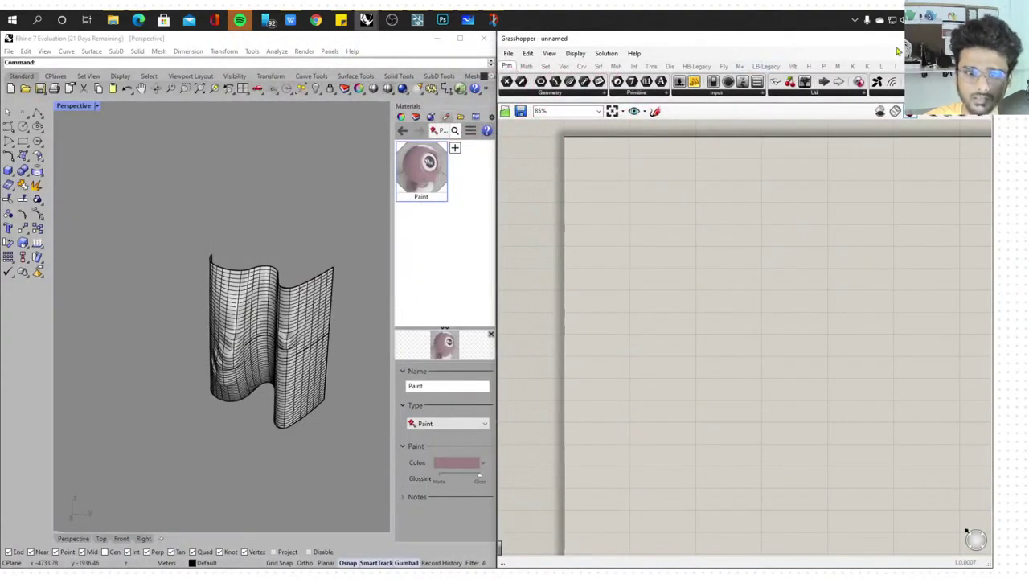
Maximize the Grasshopper window, capture it in Snip & Sketch and outline its plug-in tabs in red
{"action": "left_click", "coordinate": [957, 38]}
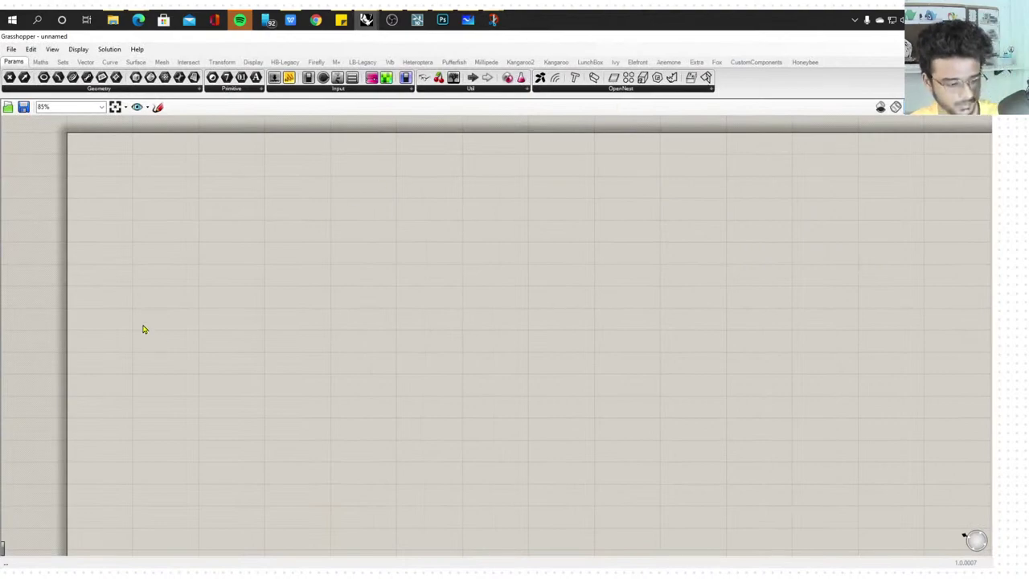
{"action": "key", "text": "super+w"}
{"action": "left_click", "coordinate": [898, 42]}
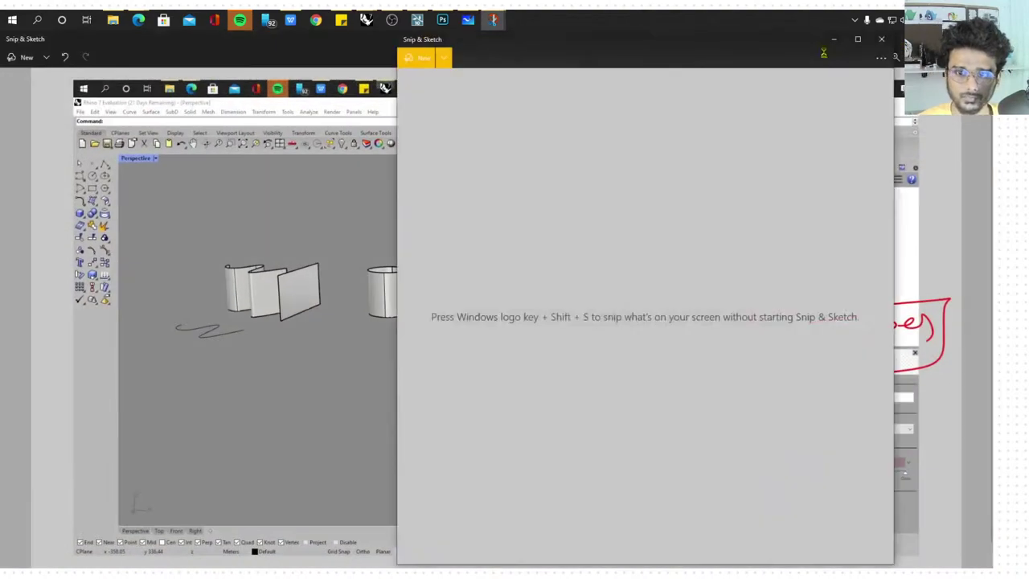
{"action": "left_click", "coordinate": [859, 41]}
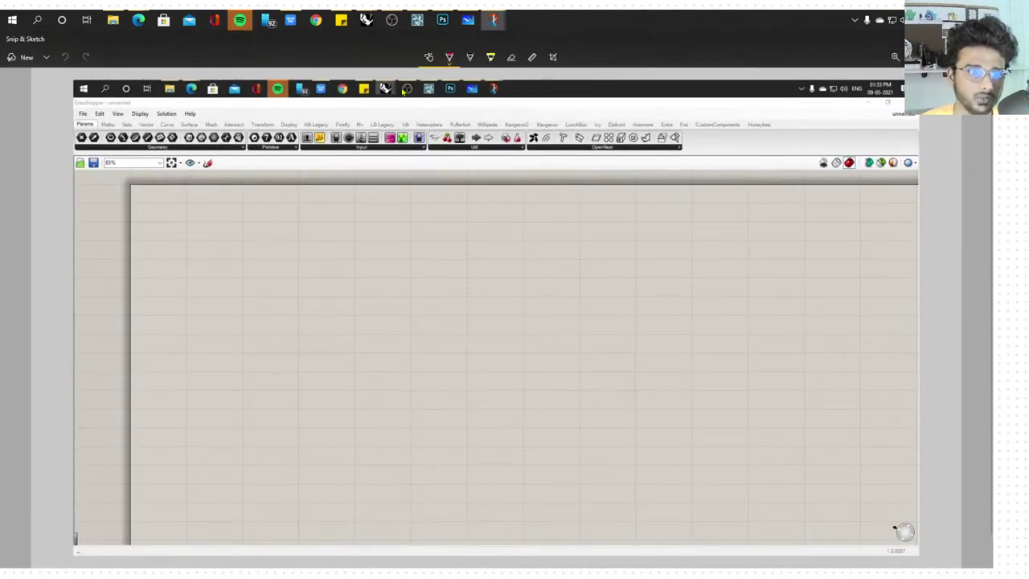
{"action": "mouse_move", "coordinate": [314, 119]}
{"action": "left_mouse_down"}
{"action": "mouse_move", "coordinate": [317, 128]}
{"action": "mouse_move", "coordinate": [705, 118]}
{"action": "mouse_move", "coordinate": [528, 153]}
{"action": "mouse_move", "coordinate": [394, 152]}
{"action": "left_mouse_up"}
{"action": "left_click_drag", "start_coordinate": [543, 113], "coordinate": [590, 118]}
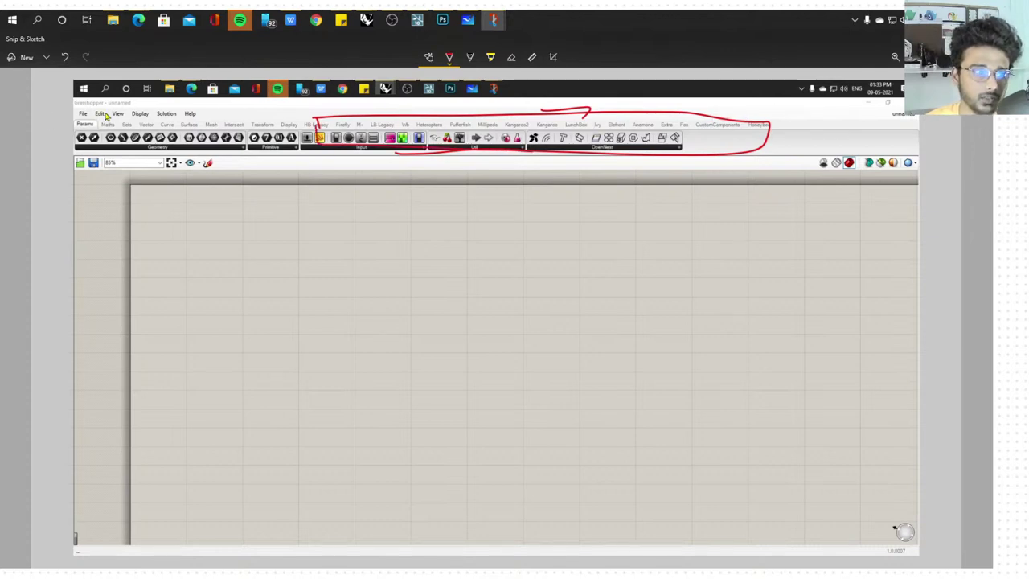
Write "Canvas" on the captured canvas and draw a small box connected by a line to a handwritten script label
{"action": "left_click_drag", "start_coordinate": [389, 287], "coordinate": [368, 313]}
{"action": "mouse_move", "coordinate": [400, 302]}
{"action": "left_mouse_down"}
{"action": "mouse_move", "coordinate": [406, 312]}
{"action": "mouse_move", "coordinate": [453, 301]}
{"action": "mouse_move", "coordinate": [487, 317]}
{"action": "left_mouse_up"}
{"action": "left_click_drag", "start_coordinate": [200, 236], "coordinate": [197, 272]}
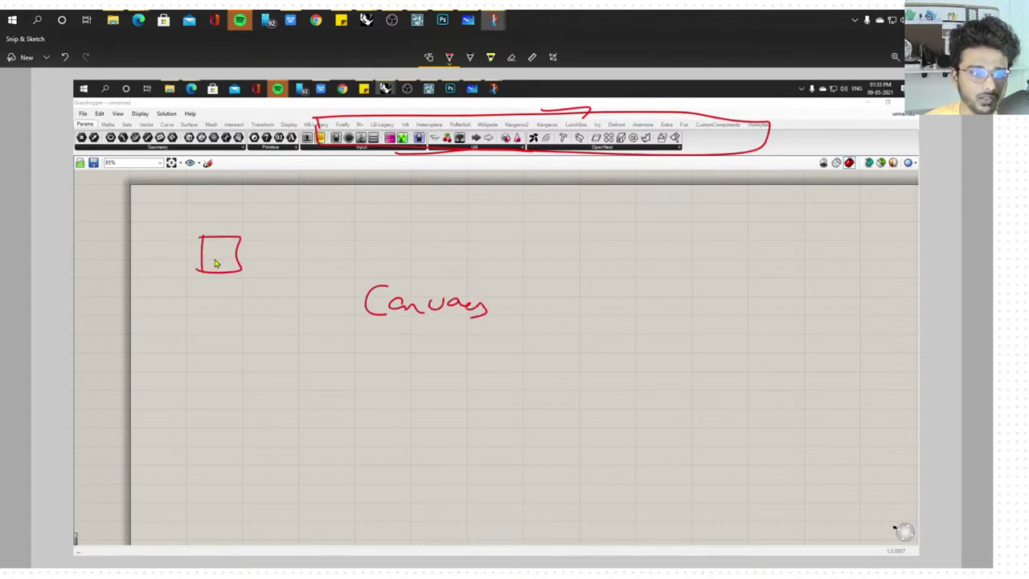
{"action": "mouse_move", "coordinate": [313, 233]}
{"action": "left_mouse_down"}
{"action": "mouse_move", "coordinate": [305, 256]}
{"action": "mouse_move", "coordinate": [373, 245]}
{"action": "left_mouse_up"}
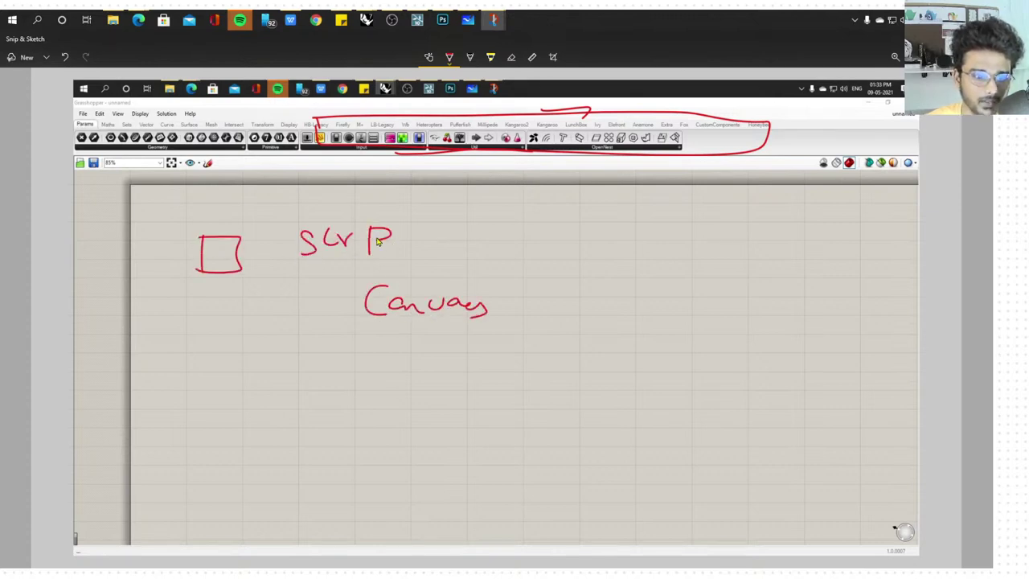
{"action": "left_click_drag", "start_coordinate": [252, 251], "coordinate": [299, 238]}
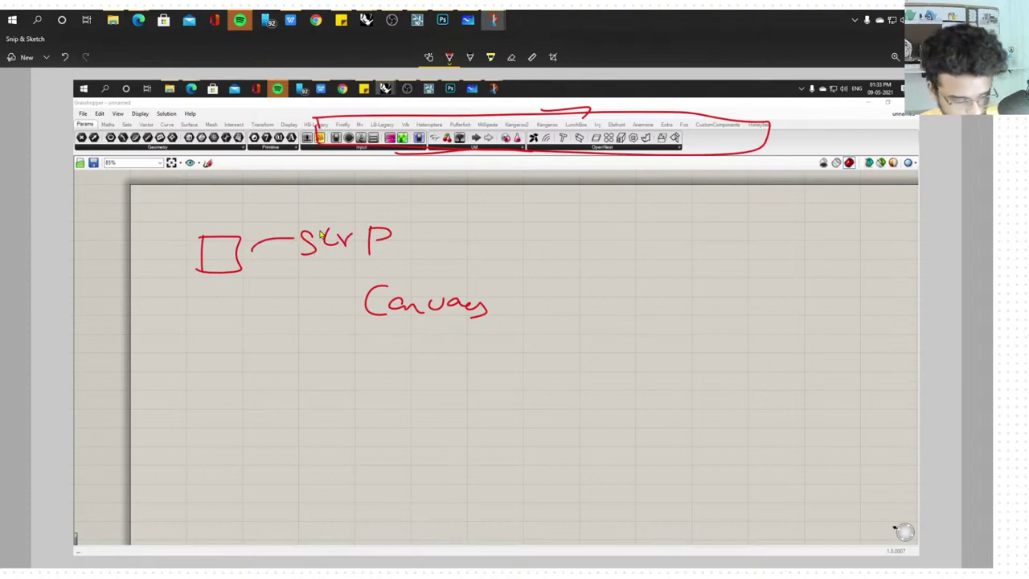
Check the YouTube Studio live streaming page in the browser and admit the waiting participant to the Google Meet call
{"action": "left_click", "coordinate": [87, 19]}
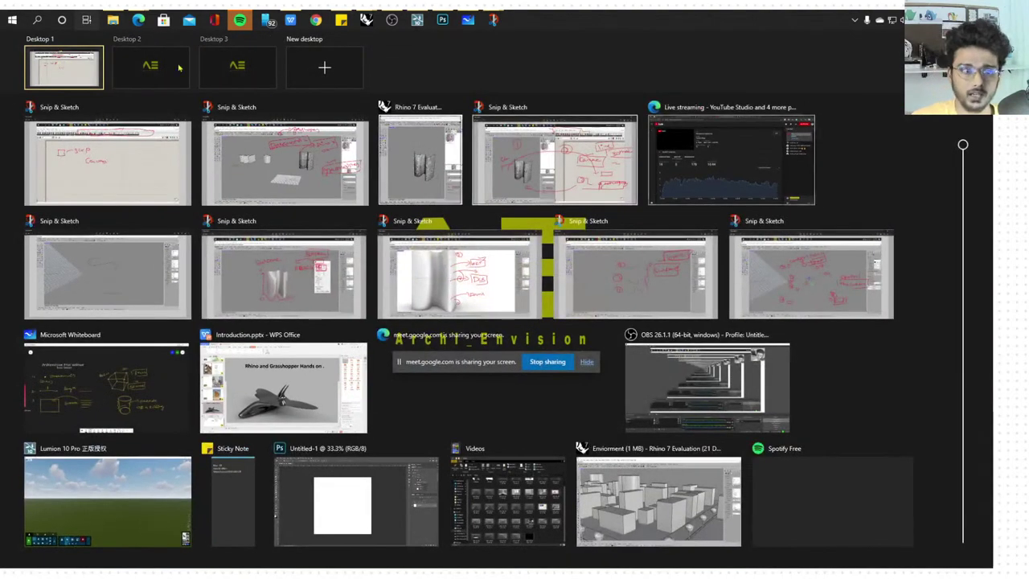
{"action": "left_click", "coordinate": [708, 161]}
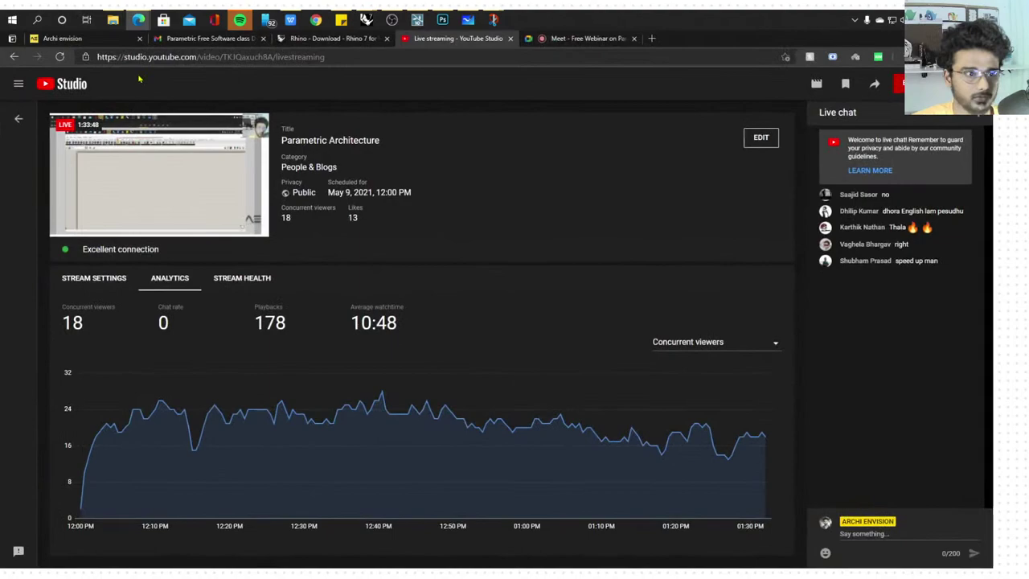
{"action": "left_click", "coordinate": [197, 38]}
{"action": "left_click", "coordinate": [566, 39]}
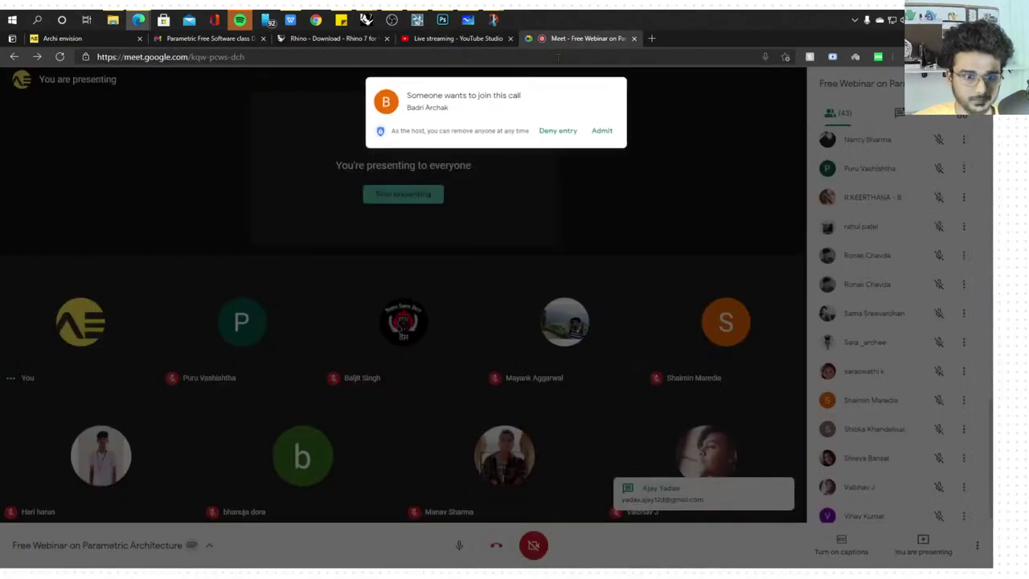
{"action": "left_click", "coordinate": [601, 130]}
{"action": "key", "text": "super+Tab"}
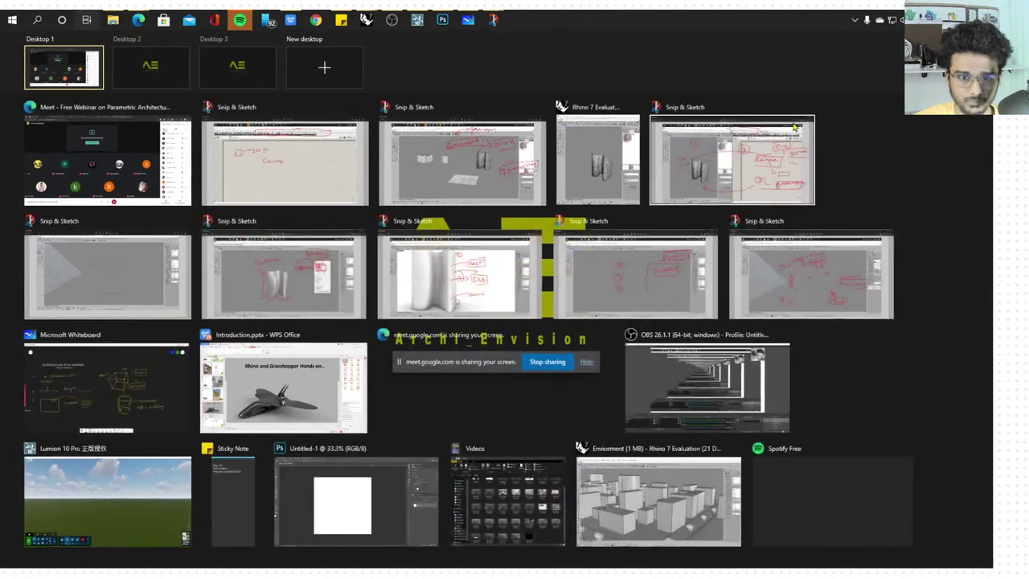
{"action": "key", "text": "Escape"}
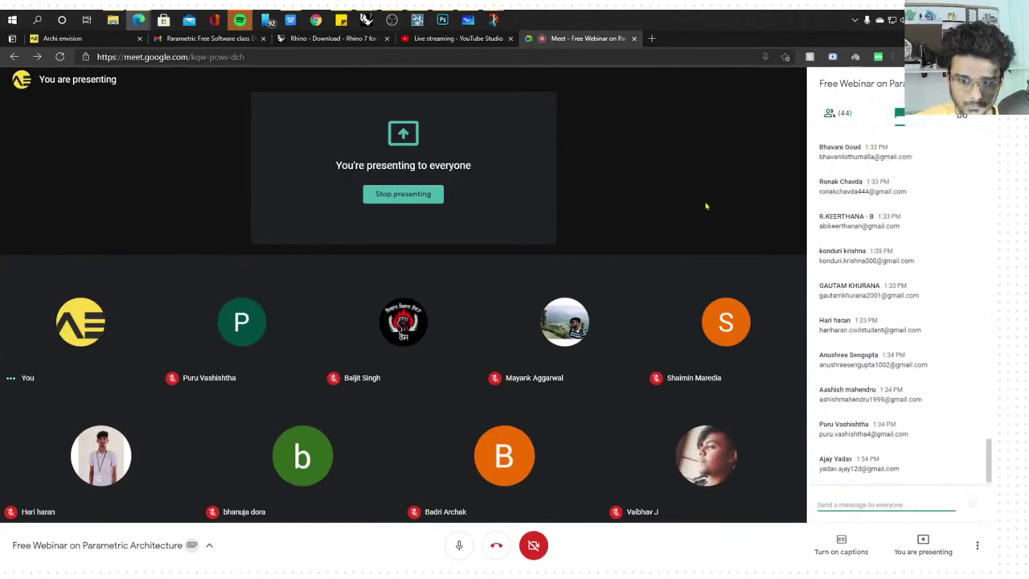
Switch back to Grasshopper, dock its window beside the Rhino model view and reframe the empty canvas at 72% zoom
{"action": "key", "text": "super+Tab"}
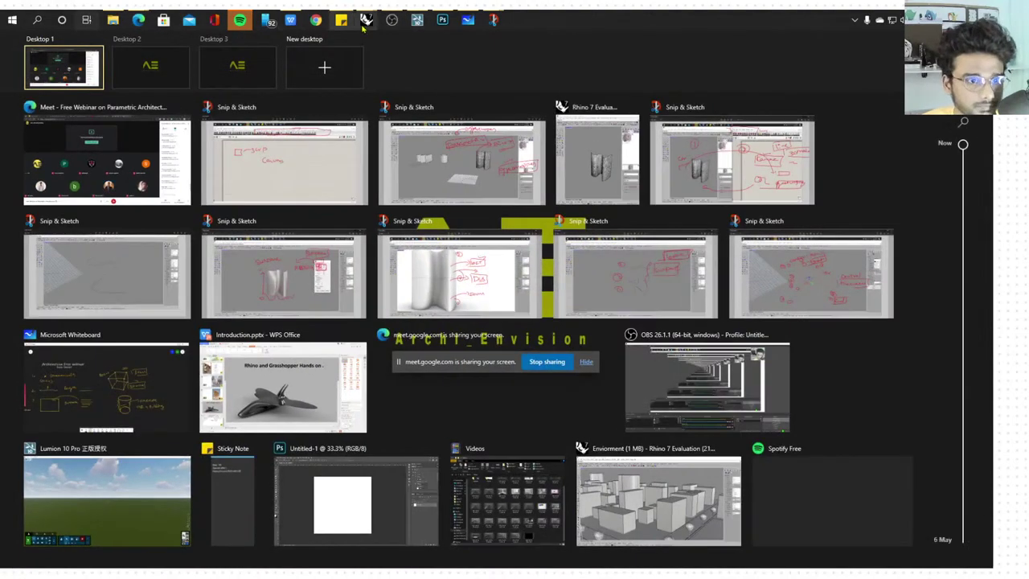
{"action": "key", "text": "Escape"}
{"action": "left_click", "coordinate": [366, 19]}
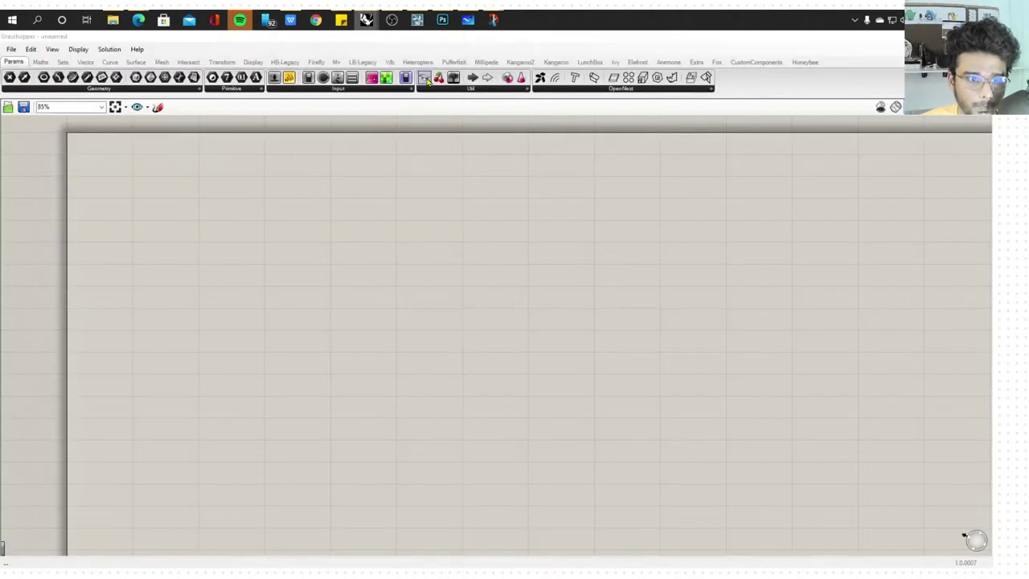
{"action": "left_click_drag", "start_coordinate": [435, 41], "coordinate": [992, 172]}
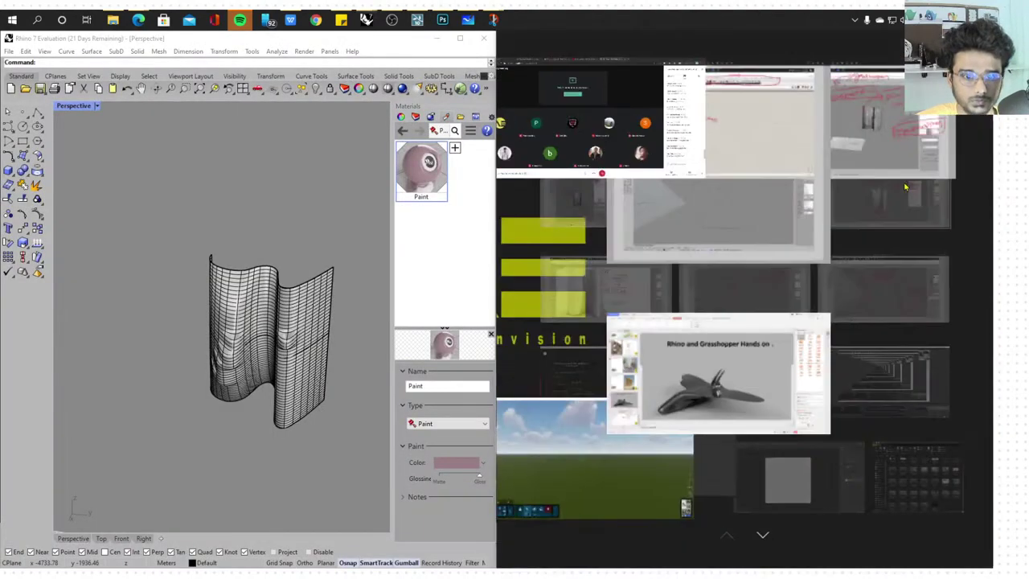
{"action": "left_click", "coordinate": [905, 187]}
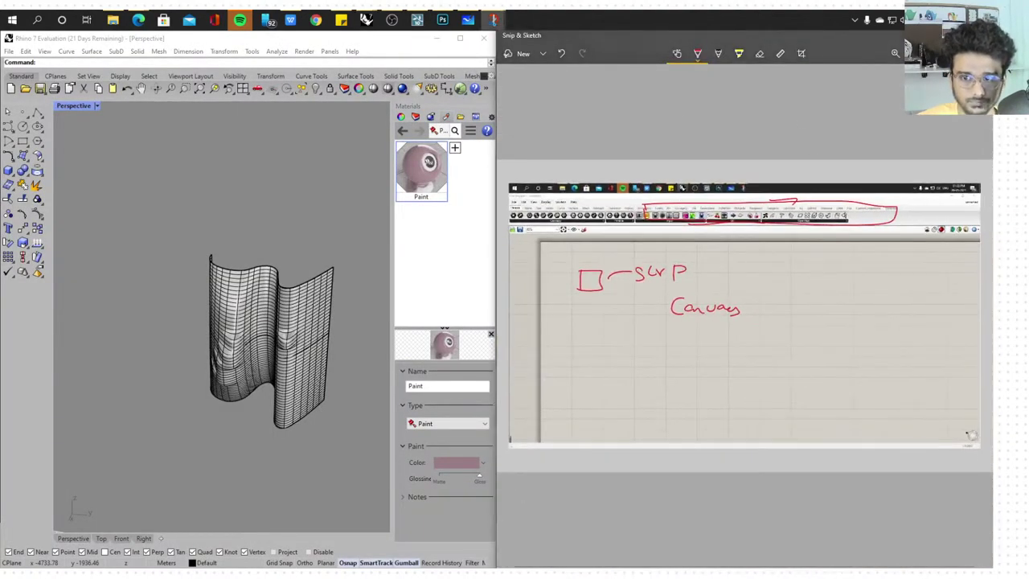
{"action": "left_click", "coordinate": [932, 37]}
{"action": "scroll", "coordinate": [645, 191], "scroll_direction": "down", "scroll_amount": 1}
{"action": "right_click_drag", "start_coordinate": [644, 193], "coordinate": [647, 233]}
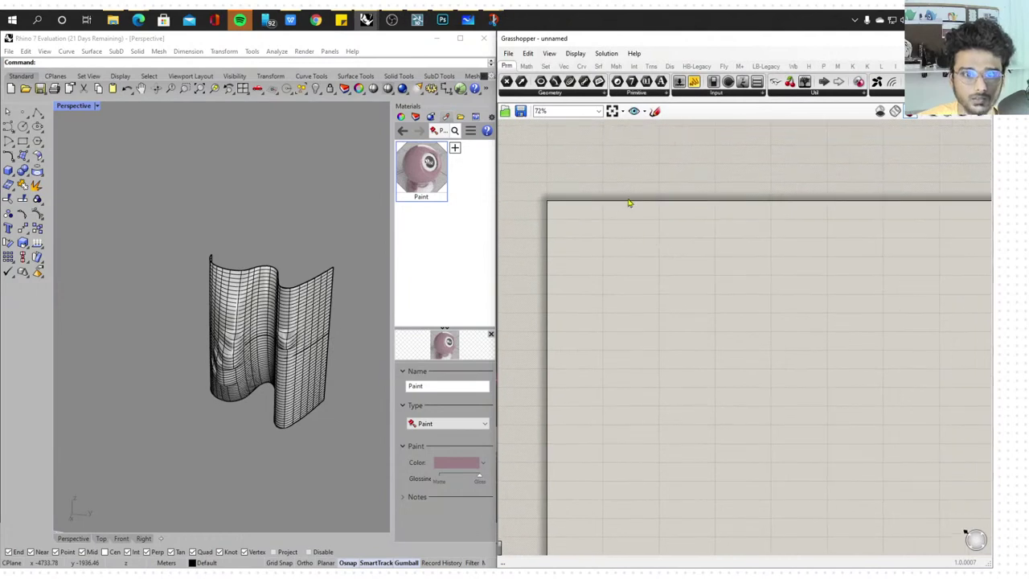
Add a Point parameter to the Grasshopper canvas near its upper-left corner
{"action": "scroll", "coordinate": [628, 197], "scroll_direction": "up", "scroll_amount": 2}
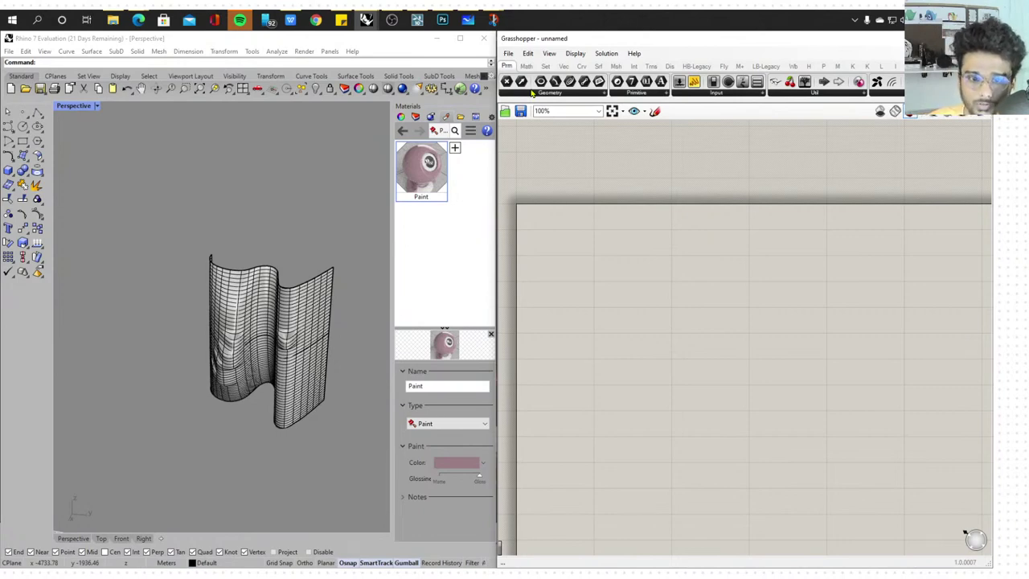
{"action": "double_click", "coordinate": [592, 259]}
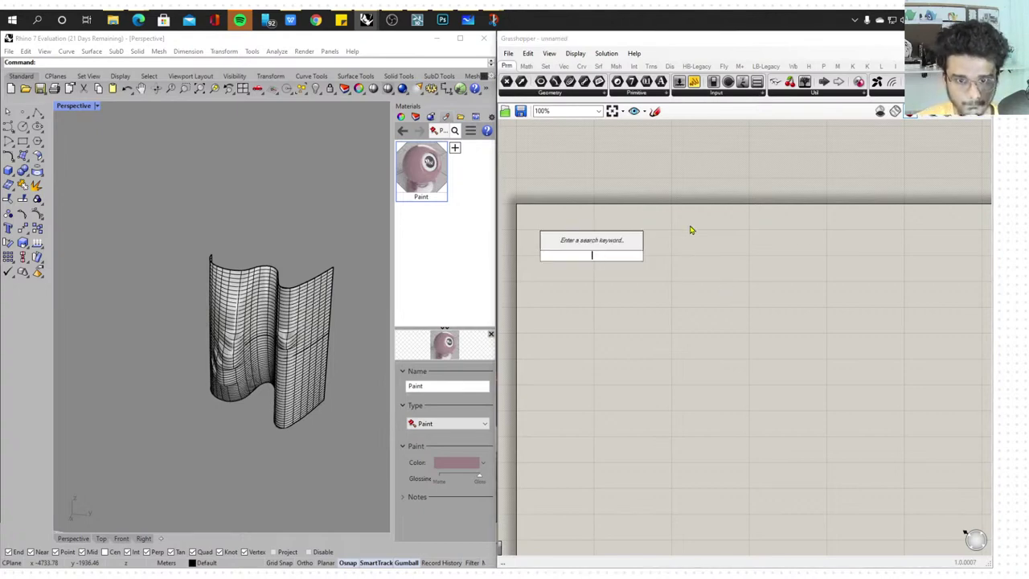
{"action": "type", "text": "poinb"}
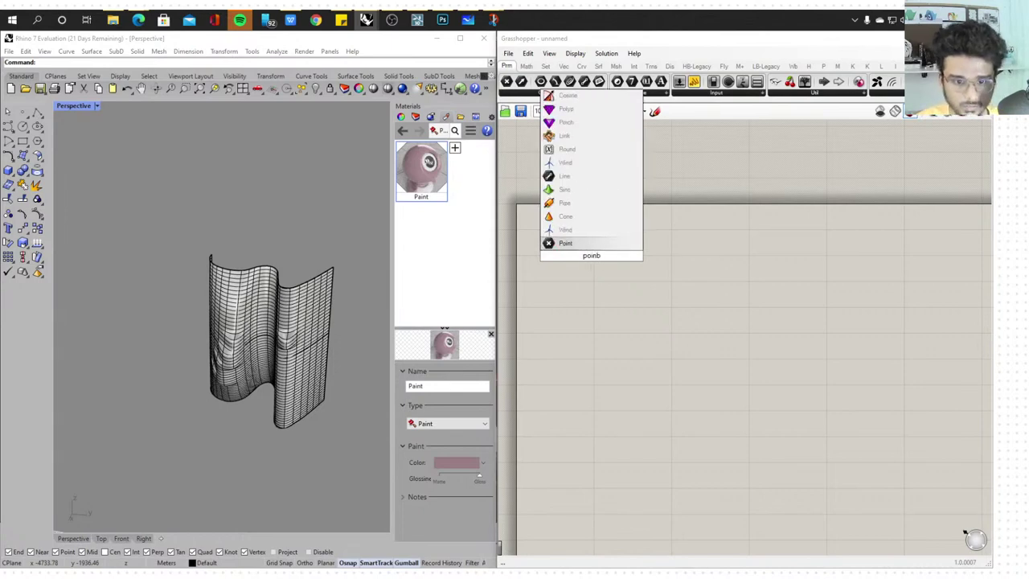
{"action": "key", "text": "BackSpace"}
{"action": "type", "text": "t"}
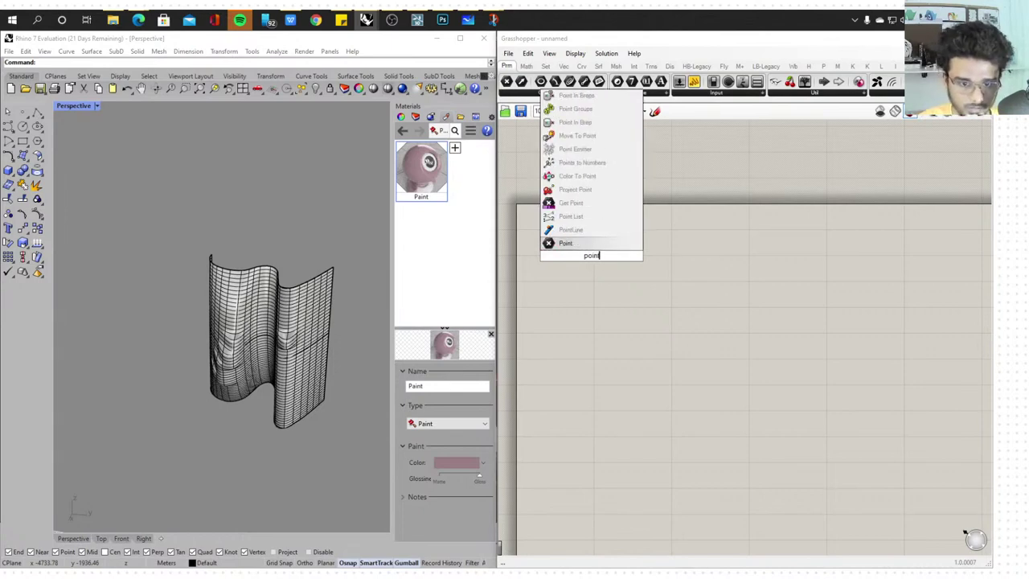
{"action": "left_click", "coordinate": [585, 244]}
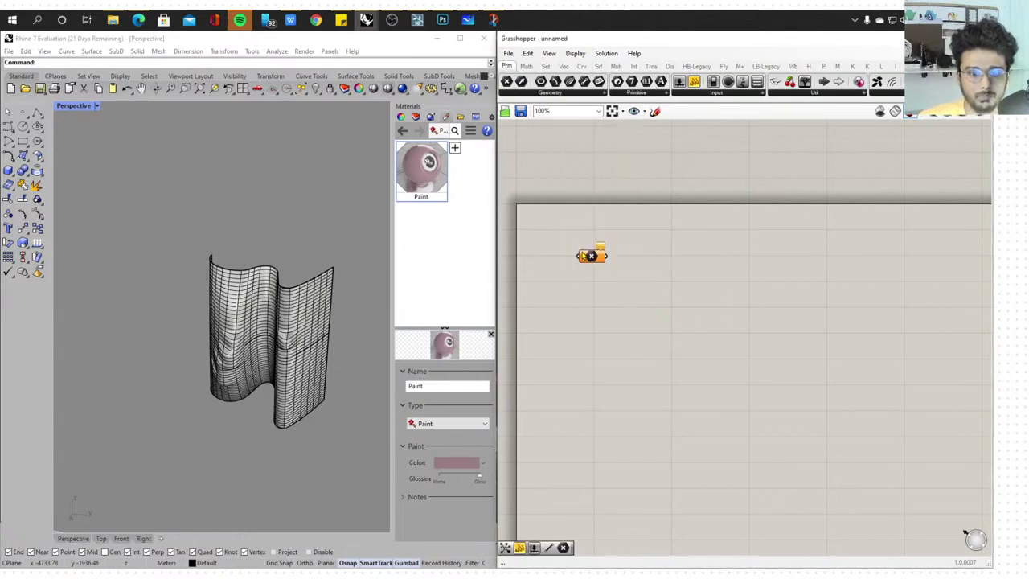
{"action": "scroll", "coordinate": [578, 249], "scroll_direction": "up", "scroll_amount": 3}
{"action": "scroll", "coordinate": [643, 294], "scroll_direction": "up", "scroll_amount": 5}
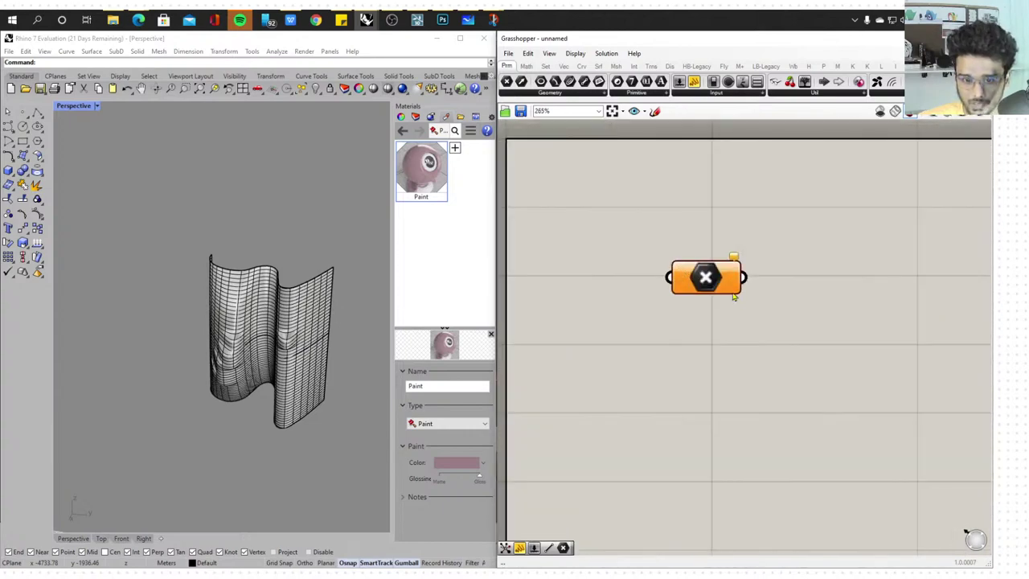
{"action": "left_click_drag", "start_coordinate": [659, 243], "coordinate": [714, 281]}
{"action": "scroll", "coordinate": [729, 294], "scroll_direction": "down", "scroll_amount": 2}
{"action": "left_click", "coordinate": [759, 328]}
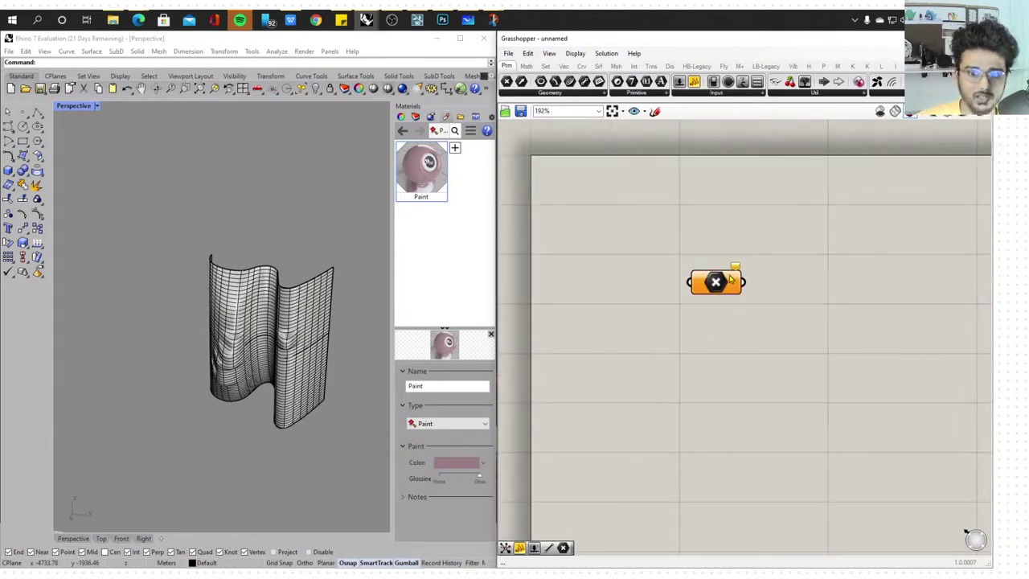
{"action": "scroll", "coordinate": [732, 279], "scroll_direction": "up", "scroll_amount": 1}
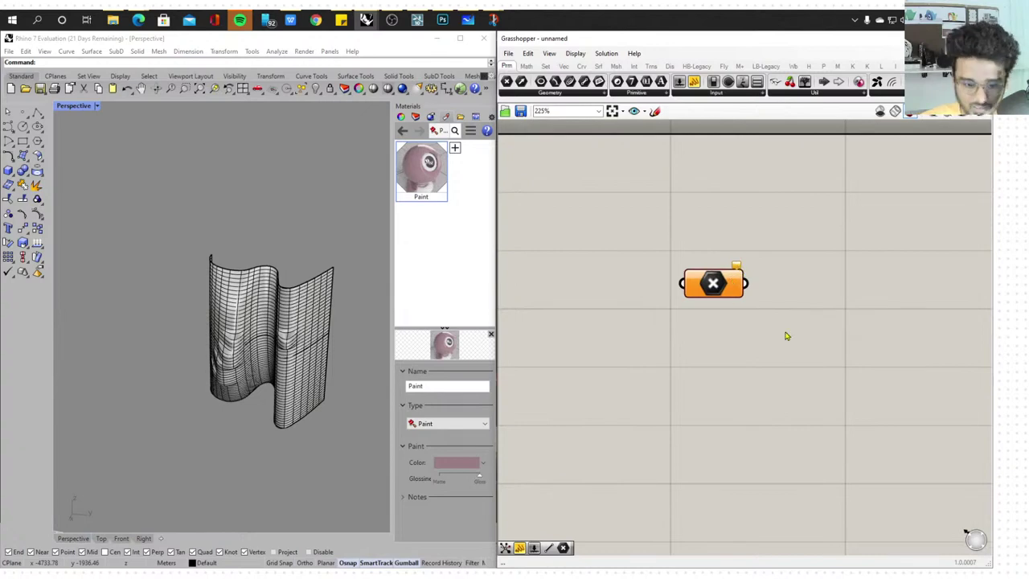
Capture the screen in Snip & Sketch and annotate the Point parameter with an arrow to the boxed note "point element grasshopper"
{"action": "key", "text": "super+w"}
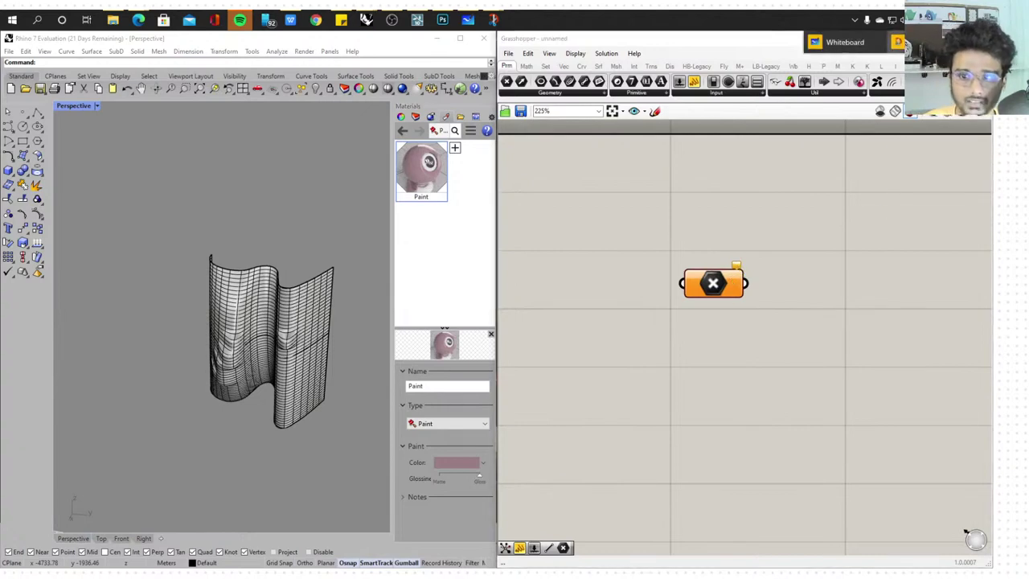
{"action": "left_click", "coordinate": [933, 43]}
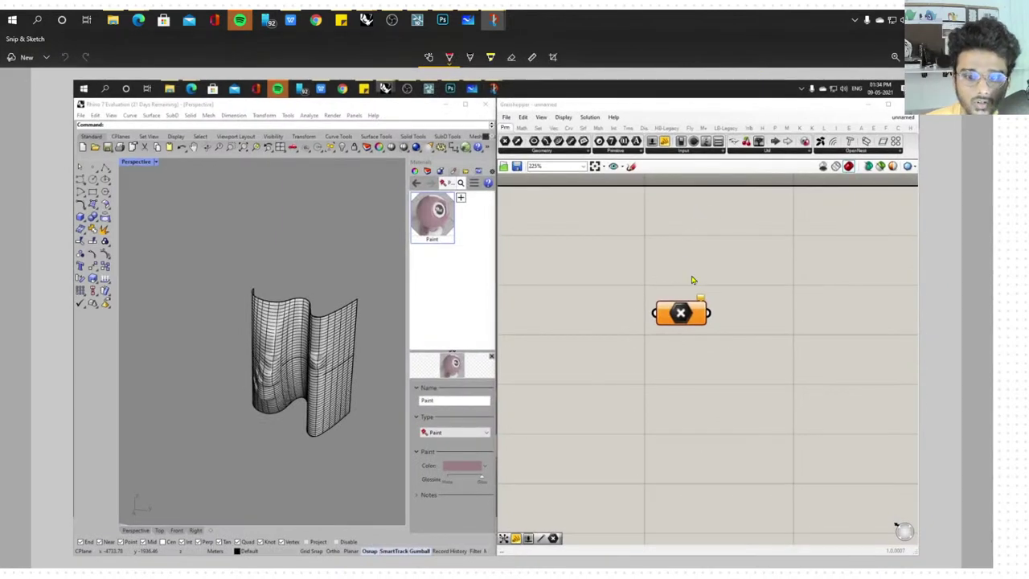
{"action": "mouse_move", "coordinate": [679, 296]}
{"action": "left_mouse_down"}
{"action": "mouse_move", "coordinate": [712, 250]}
{"action": "mouse_move", "coordinate": [712, 270]}
{"action": "left_mouse_up"}
{"action": "mouse_move", "coordinate": [729, 246]}
{"action": "left_mouse_down"}
{"action": "mouse_move", "coordinate": [731, 268]}
{"action": "mouse_move", "coordinate": [743, 250]}
{"action": "left_mouse_up"}
{"action": "mouse_move", "coordinate": [755, 241]}
{"action": "left_mouse_down"}
{"action": "mouse_move", "coordinate": [754, 256]}
{"action": "mouse_move", "coordinate": [813, 241]}
{"action": "mouse_move", "coordinate": [934, 239]}
{"action": "left_mouse_up"}
{"action": "mouse_move", "coordinate": [809, 275]}
{"action": "left_mouse_down"}
{"action": "mouse_move", "coordinate": [821, 303]}
{"action": "mouse_move", "coordinate": [855, 289]}
{"action": "mouse_move", "coordinate": [961, 287]}
{"action": "mouse_move", "coordinate": [961, 304]}
{"action": "left_mouse_up"}
{"action": "mouse_move", "coordinate": [720, 299]}
{"action": "left_mouse_down"}
{"action": "mouse_move", "coordinate": [908, 219]}
{"action": "mouse_move", "coordinate": [791, 325]}
{"action": "left_mouse_up"}
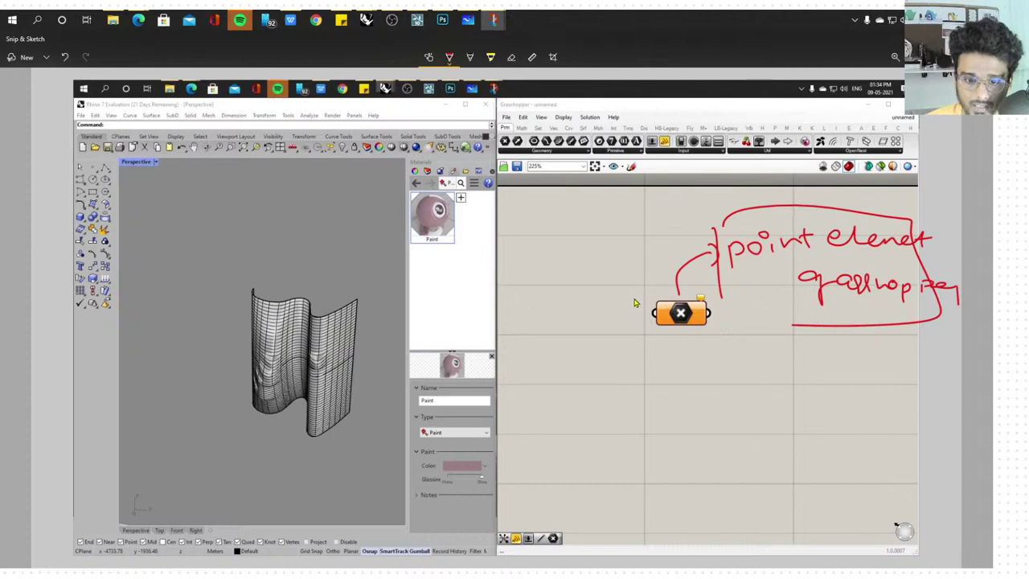
Circle the Point parameter's two end grips on the snip and mark them with boxed labels "Input" and "Output"
{"action": "mouse_move", "coordinate": [645, 308]}
{"action": "left_mouse_down"}
{"action": "mouse_move", "coordinate": [652, 323]}
{"action": "mouse_move", "coordinate": [641, 302]}
{"action": "mouse_move", "coordinate": [637, 317]}
{"action": "left_mouse_up"}
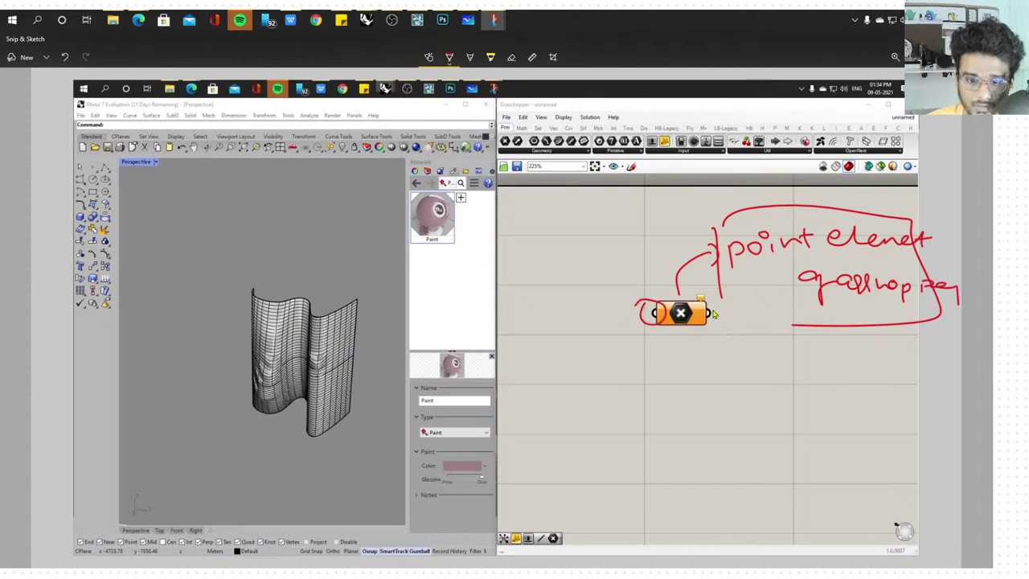
{"action": "mouse_move", "coordinate": [707, 304]}
{"action": "left_mouse_down"}
{"action": "mouse_move", "coordinate": [721, 324]}
{"action": "mouse_move", "coordinate": [700, 304]}
{"action": "left_mouse_up"}
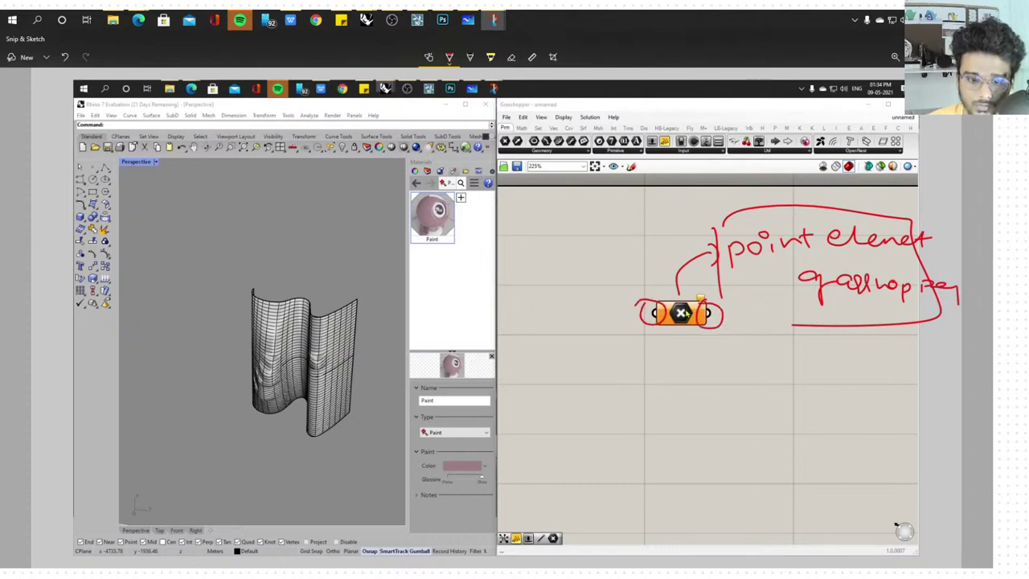
{"action": "mouse_move", "coordinate": [526, 325]}
{"action": "left_mouse_down"}
{"action": "mouse_move", "coordinate": [635, 315]}
{"action": "mouse_move", "coordinate": [624, 323]}
{"action": "left_mouse_up"}
{"action": "left_click_drag", "start_coordinate": [526, 268], "coordinate": [547, 290]}
{"action": "mouse_move", "coordinate": [550, 288]}
{"action": "left_mouse_down"}
{"action": "mouse_move", "coordinate": [599, 283]}
{"action": "mouse_move", "coordinate": [622, 265]}
{"action": "left_mouse_up"}
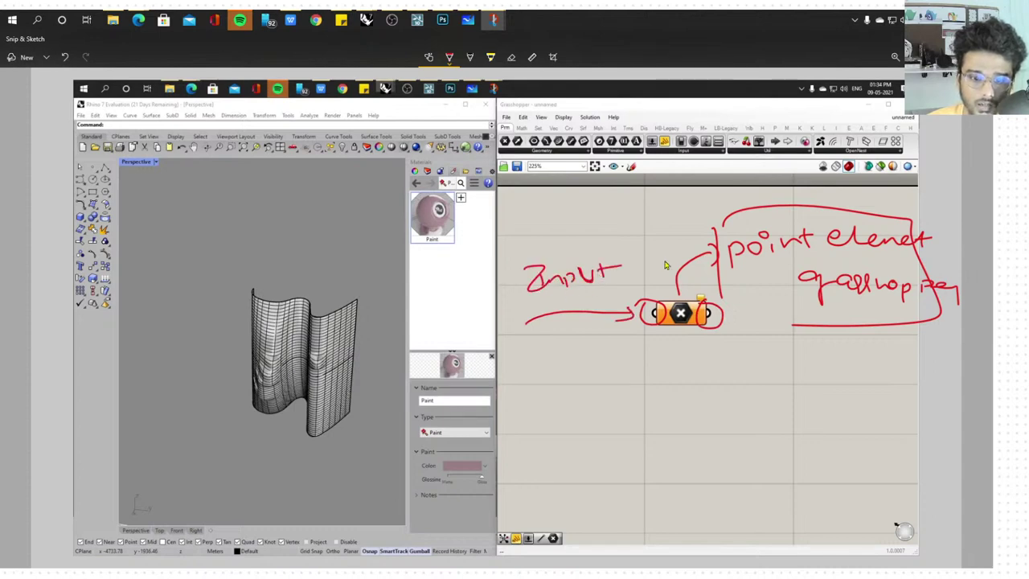
{"action": "left_click_drag", "start_coordinate": [738, 317], "coordinate": [817, 328]}
{"action": "mouse_move", "coordinate": [735, 325]}
{"action": "left_mouse_down"}
{"action": "mouse_move", "coordinate": [833, 329]}
{"action": "mouse_move", "coordinate": [739, 342]}
{"action": "left_mouse_up"}
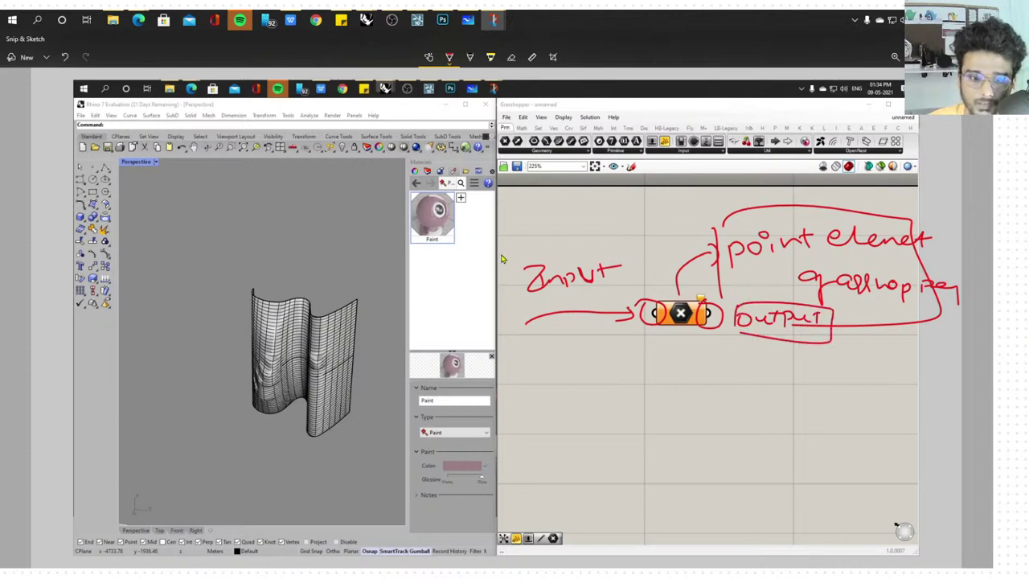
{"action": "left_click_drag", "start_coordinate": [520, 257], "coordinate": [522, 293]}
{"action": "mouse_move", "coordinate": [519, 259]}
{"action": "left_mouse_down"}
{"action": "mouse_move", "coordinate": [538, 261]}
{"action": "mouse_move", "coordinate": [532, 293]}
{"action": "left_mouse_up"}
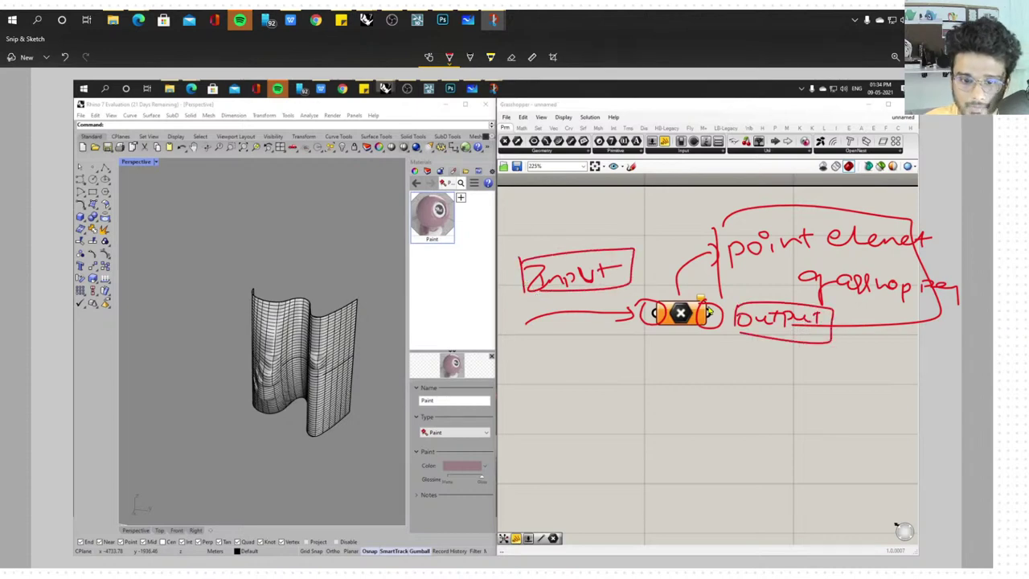
Label the parameter's icon "point" with an arrow, and draw another arrow out from its message balloon
{"action": "left_click_drag", "start_coordinate": [682, 318], "coordinate": [667, 379]}
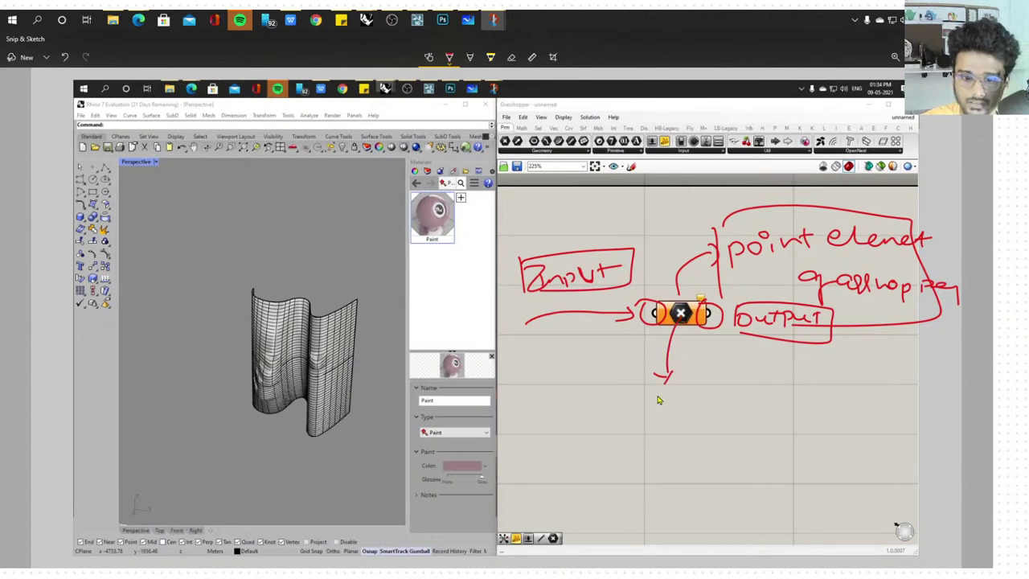
{"action": "mouse_move", "coordinate": [653, 393]}
{"action": "left_mouse_down"}
{"action": "mouse_move", "coordinate": [712, 410]}
{"action": "mouse_move", "coordinate": [718, 394]}
{"action": "left_mouse_up"}
{"action": "mouse_move", "coordinate": [698, 309]}
{"action": "left_mouse_down"}
{"action": "mouse_move", "coordinate": [711, 291]}
{"action": "mouse_move", "coordinate": [691, 265]}
{"action": "mouse_move", "coordinate": [735, 189]}
{"action": "mouse_move", "coordinate": [724, 193]}
{"action": "left_mouse_up"}
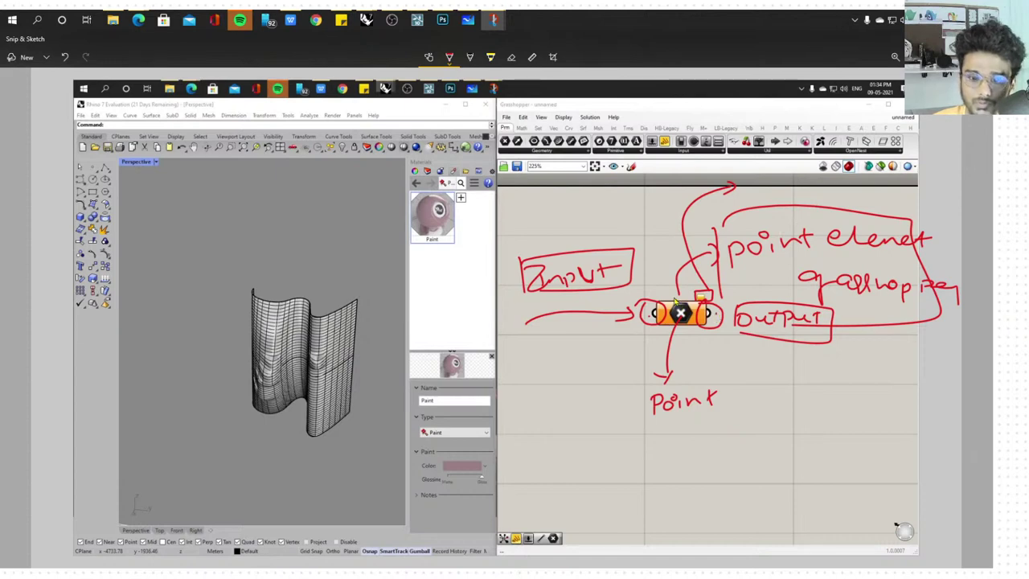
{"action": "left_click_drag", "start_coordinate": [677, 320], "coordinate": [734, 386]}
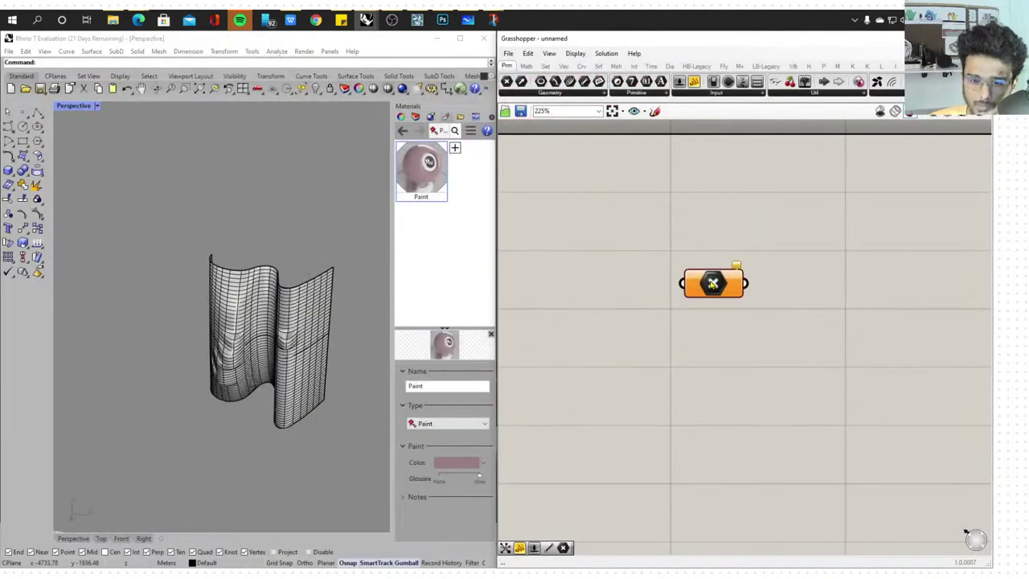
Delete all the existing curves and surfaces from Rhino's Perspective viewport
{"action": "mouse_move", "coordinate": [712, 283]}
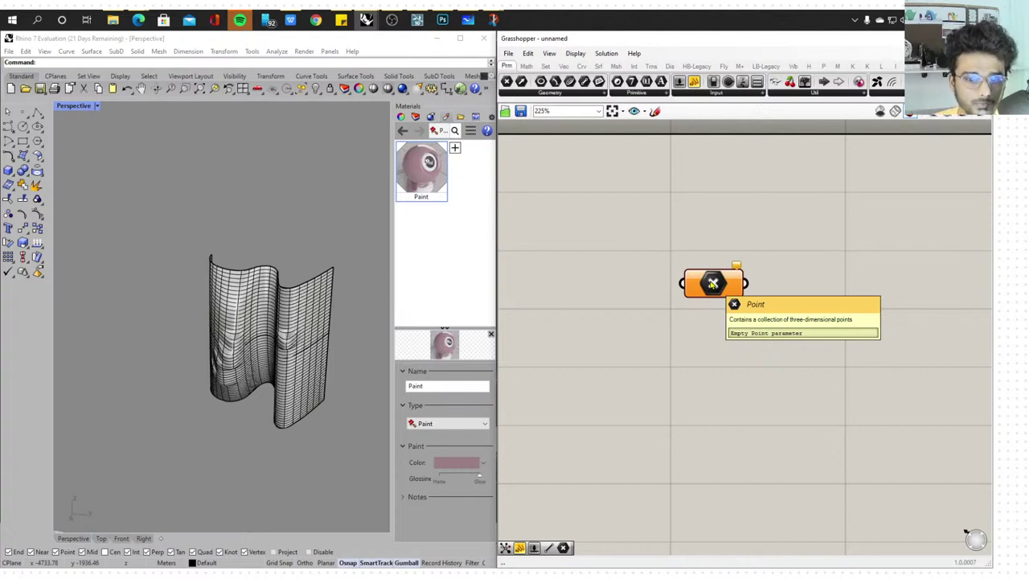
{"action": "scroll", "coordinate": [743, 251], "scroll_direction": "down", "scroll_amount": 1}
{"action": "right_click_drag", "start_coordinate": [748, 250], "coordinate": [775, 217]}
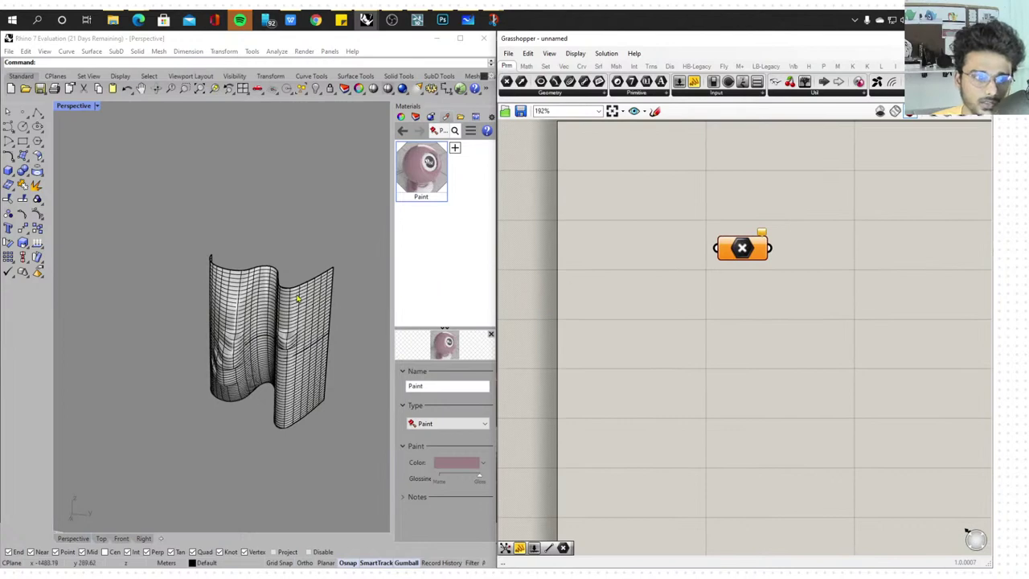
{"action": "scroll", "coordinate": [295, 299], "scroll_direction": "down", "scroll_amount": 5}
{"action": "right_click_drag", "start_coordinate": [295, 298], "coordinate": [297, 314]}
{"action": "scroll", "coordinate": [297, 314], "scroll_direction": "down", "scroll_amount": 5}
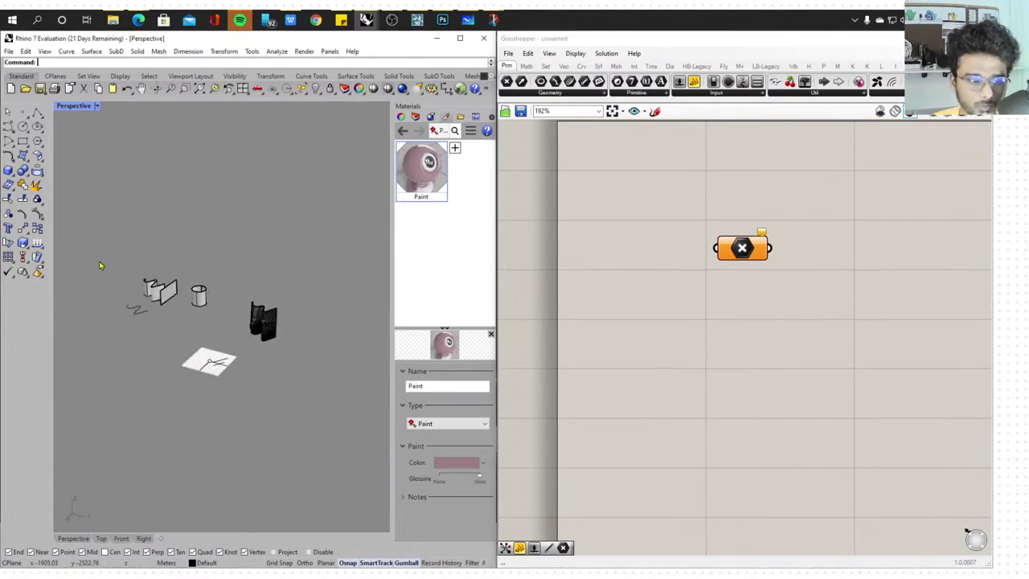
{"action": "mouse_move", "coordinate": [101, 265]}
{"action": "left_mouse_down"}
{"action": "mouse_move", "coordinate": [336, 434]}
{"action": "mouse_move", "coordinate": [326, 434]}
{"action": "left_mouse_up"}
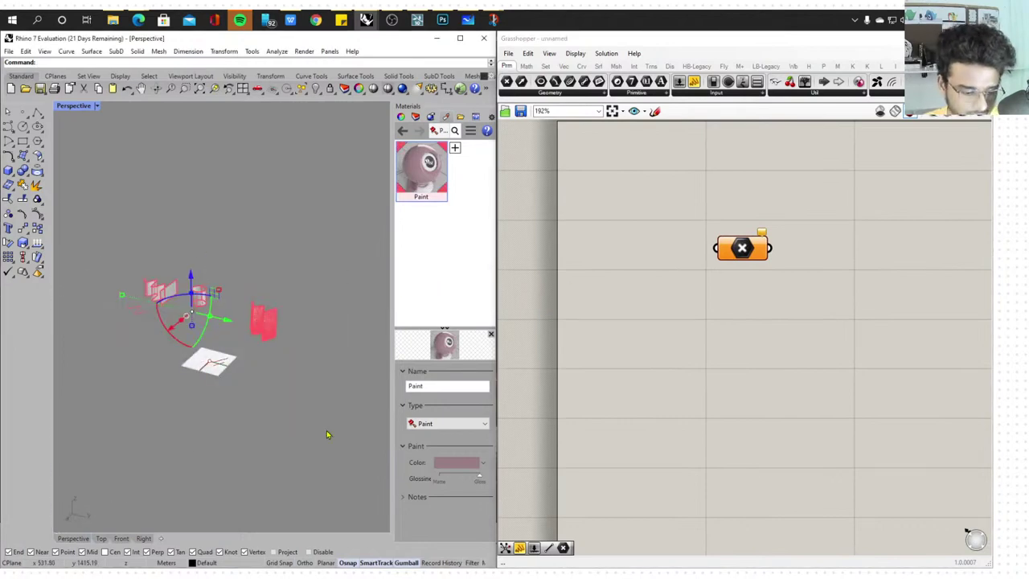
{"action": "key", "text": "Delete"}
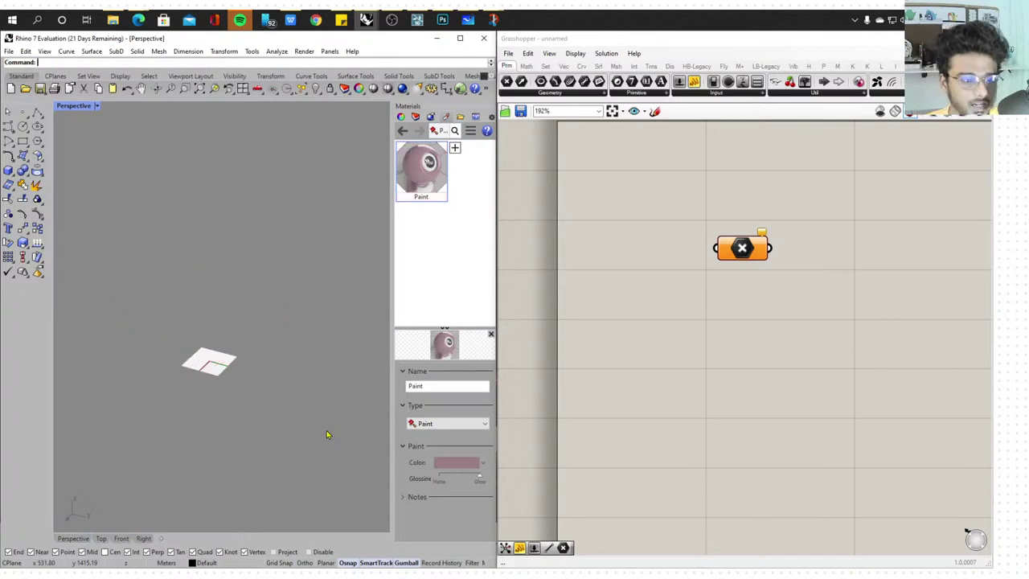
Create a single point object at the world origin in Rhino
{"action": "scroll", "coordinate": [202, 364], "scroll_direction": "up", "scroll_amount": 15}
{"action": "right_click_drag", "start_coordinate": [250, 358], "coordinate": [251, 332]}
{"action": "left_click", "coordinate": [9, 111]}
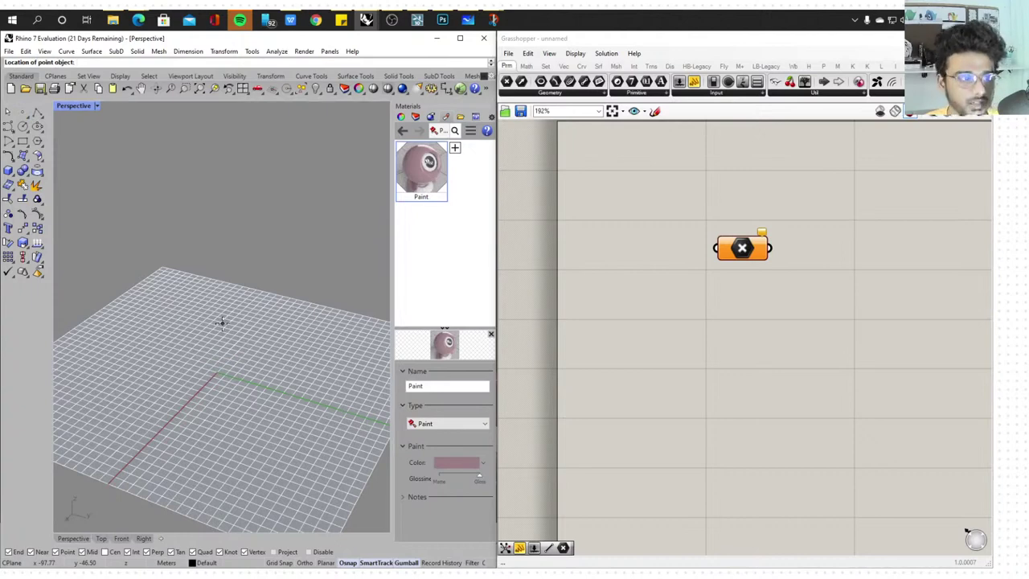
{"action": "type", "text": "0,0,"}
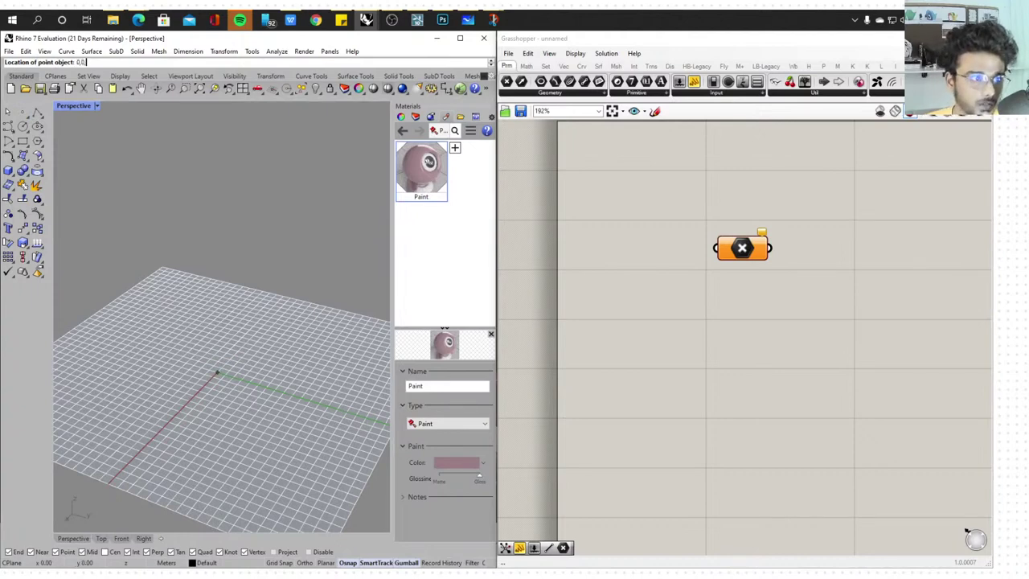
{"action": "key", "text": "Return"}
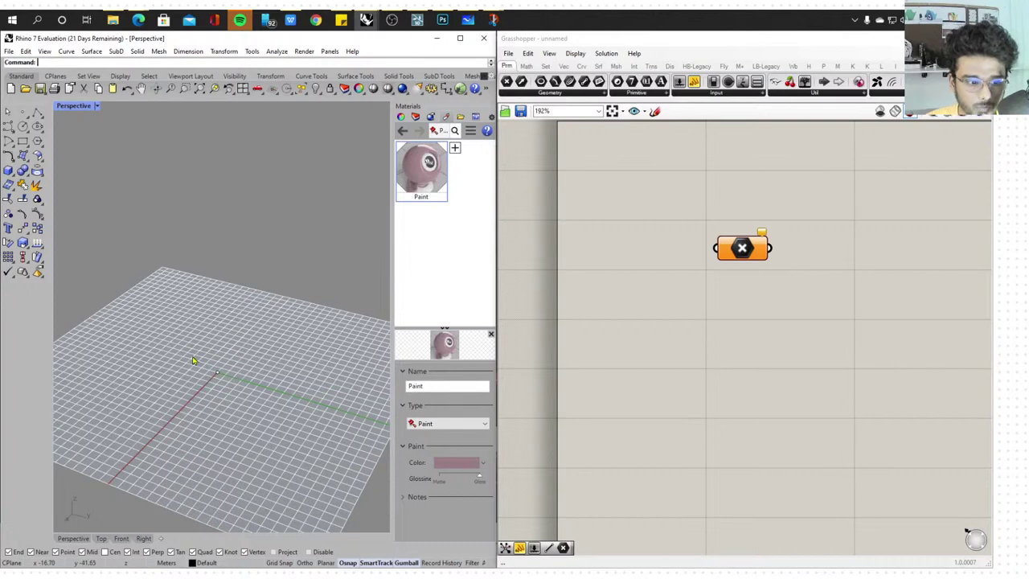
{"action": "left_click_drag", "start_coordinate": [194, 357], "coordinate": [264, 394]}
{"action": "scroll", "coordinate": [241, 394], "scroll_direction": "up", "scroll_amount": 10}
{"action": "scroll", "coordinate": [255, 371], "scroll_direction": "down", "scroll_amount": 8}
{"action": "key", "text": "Escape"}
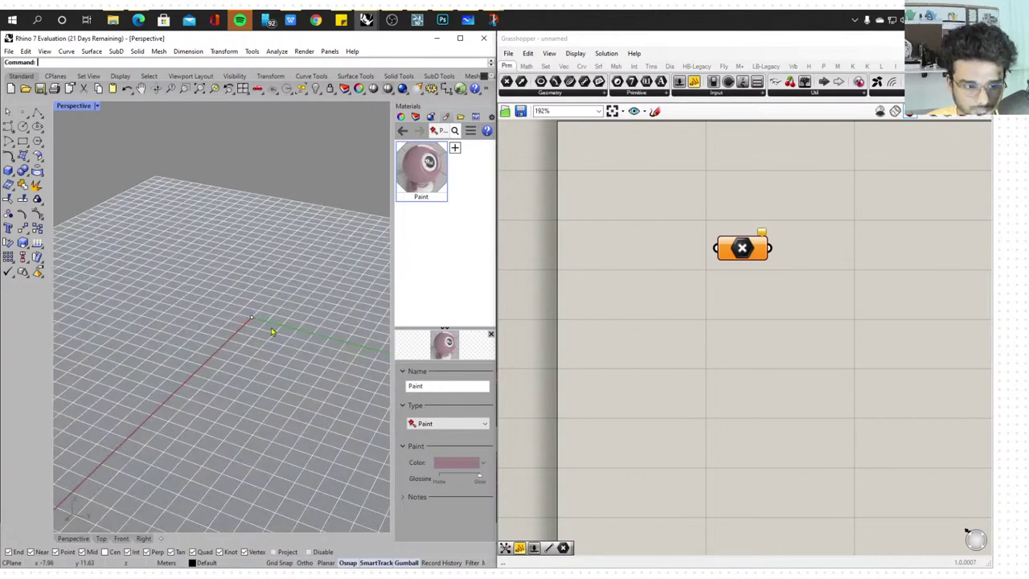
Move the Point parameter closer to the upper-left corner of the Grasshopper canvas
{"action": "left_click_drag", "start_coordinate": [757, 254], "coordinate": [707, 215]}
{"action": "scroll", "coordinate": [736, 243], "scroll_direction": "down", "scroll_amount": 3}
{"action": "scroll", "coordinate": [746, 234], "scroll_direction": "up", "scroll_amount": 2}
{"action": "right_click_drag", "start_coordinate": [747, 234], "coordinate": [751, 264]}
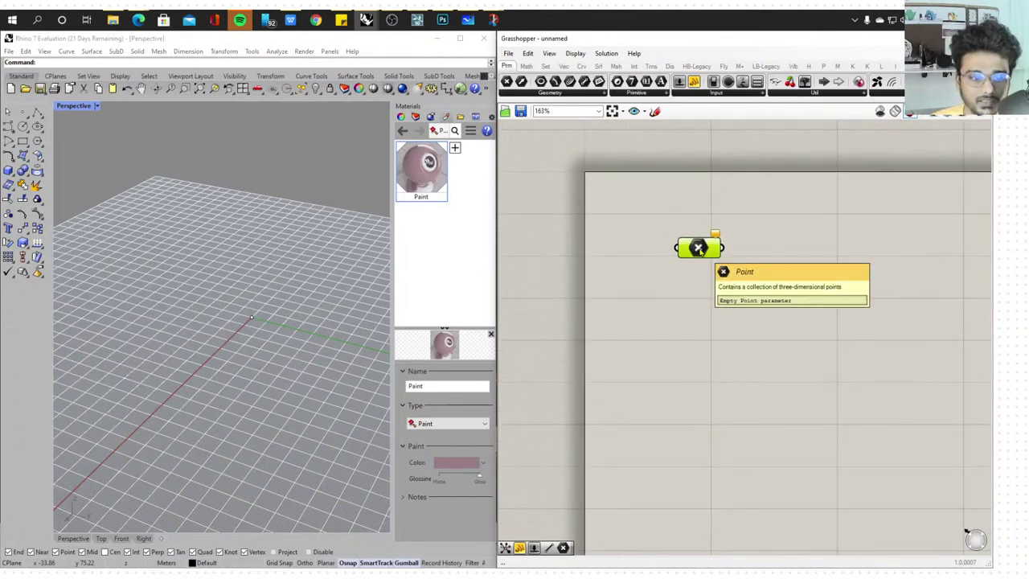
Capture the screen in Snip & Sketch and draw arrows from the circled Rhino origin point to the Grasshopper Point parameter
{"action": "key", "text": "super+w"}
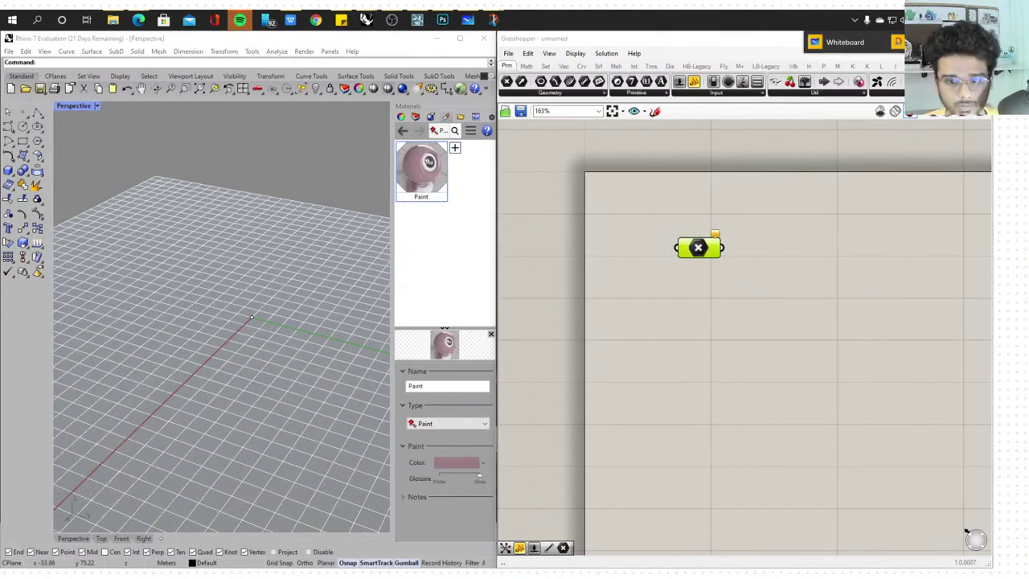
{"action": "left_click", "coordinate": [900, 42]}
{"action": "left_click", "coordinate": [859, 39]}
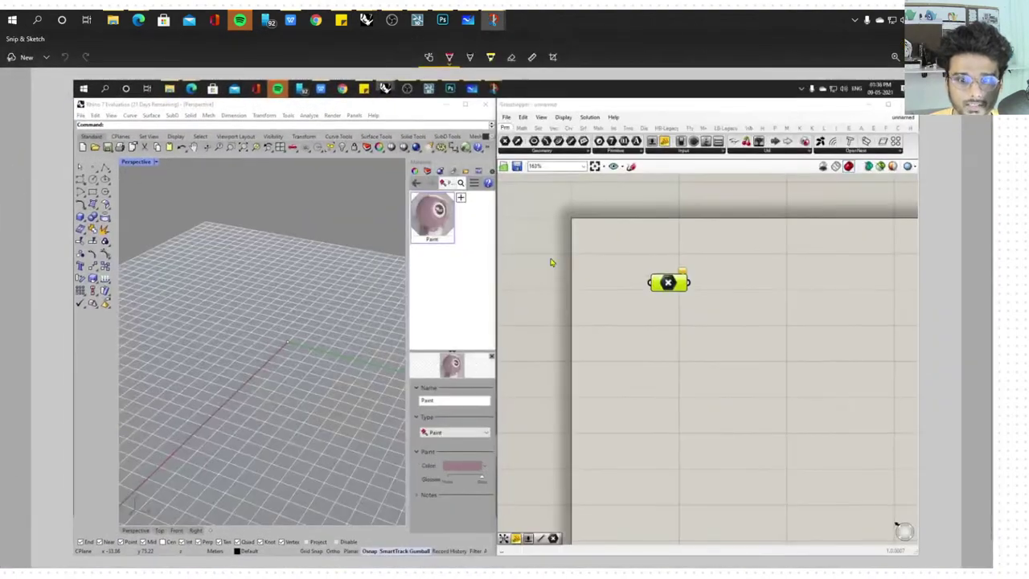
{"action": "mouse_move", "coordinate": [665, 277]}
{"action": "left_mouse_down"}
{"action": "mouse_move", "coordinate": [372, 253]}
{"action": "mouse_move", "coordinate": [319, 326]}
{"action": "mouse_move", "coordinate": [296, 336]}
{"action": "mouse_move", "coordinate": [595, 237]}
{"action": "mouse_move", "coordinate": [651, 253]}
{"action": "mouse_move", "coordinate": [656, 271]}
{"action": "left_mouse_up"}
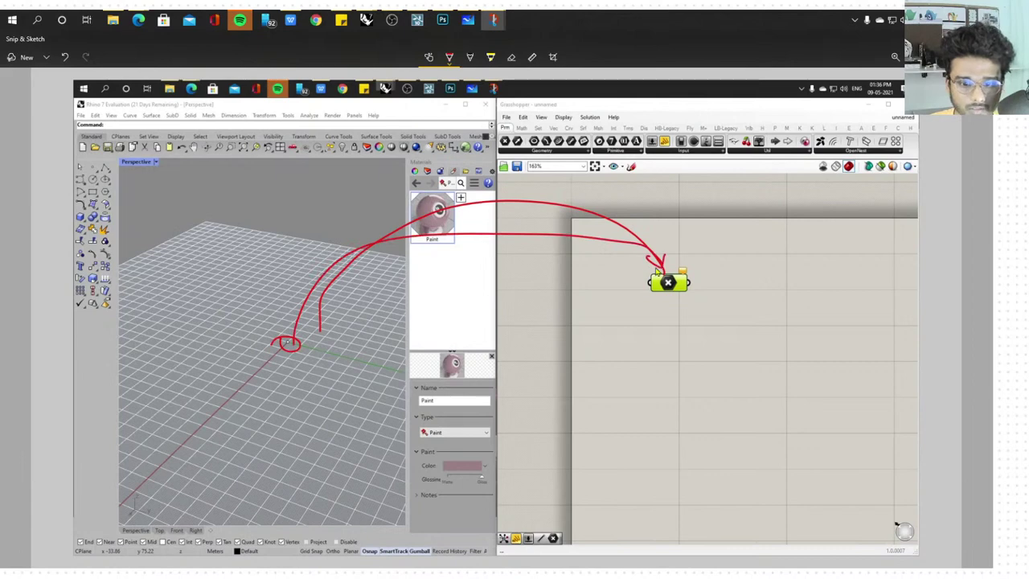
Handwrite short labels marking the Rhino viewport and the Grasshopper canvas on the snip
{"action": "left_click_drag", "start_coordinate": [282, 394], "coordinate": [284, 420]}
{"action": "mouse_move", "coordinate": [280, 396]}
{"action": "left_mouse_down"}
{"action": "mouse_move", "coordinate": [291, 408]}
{"action": "mouse_move", "coordinate": [343, 389]}
{"action": "left_mouse_up"}
{"action": "mouse_move", "coordinate": [622, 382]}
{"action": "left_mouse_down"}
{"action": "mouse_move", "coordinate": [640, 402]}
{"action": "mouse_move", "coordinate": [720, 389]}
{"action": "left_mouse_up"}
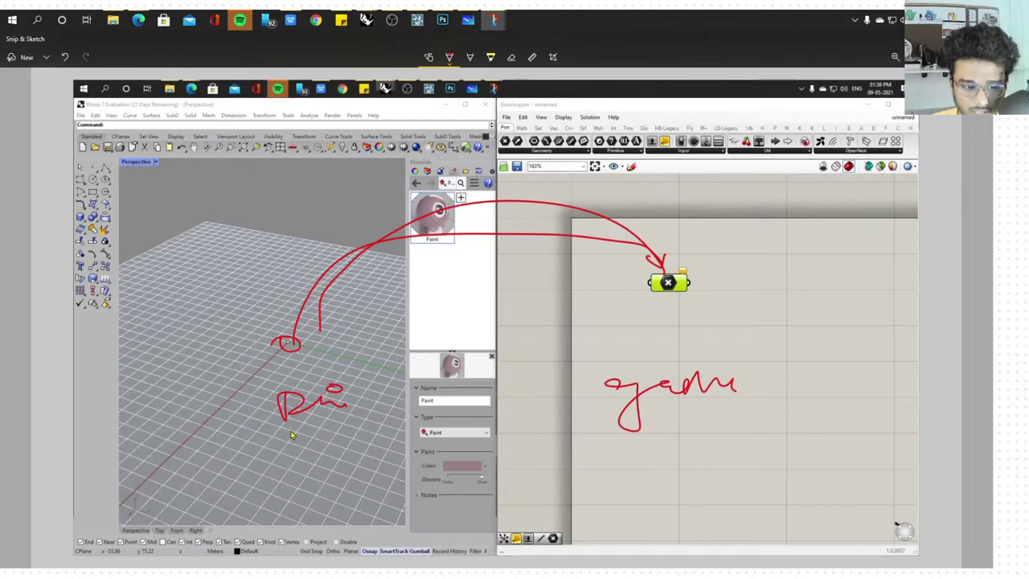
Sketch a shape on the Rhino side with an arrow to Grasshopper, and draw a return arrow from Grasshopper to Rhino
{"action": "mouse_move", "coordinate": [292, 435]}
{"action": "left_mouse_down"}
{"action": "mouse_move", "coordinate": [323, 480]}
{"action": "mouse_move", "coordinate": [786, 335]}
{"action": "mouse_move", "coordinate": [826, 333]}
{"action": "left_mouse_up"}
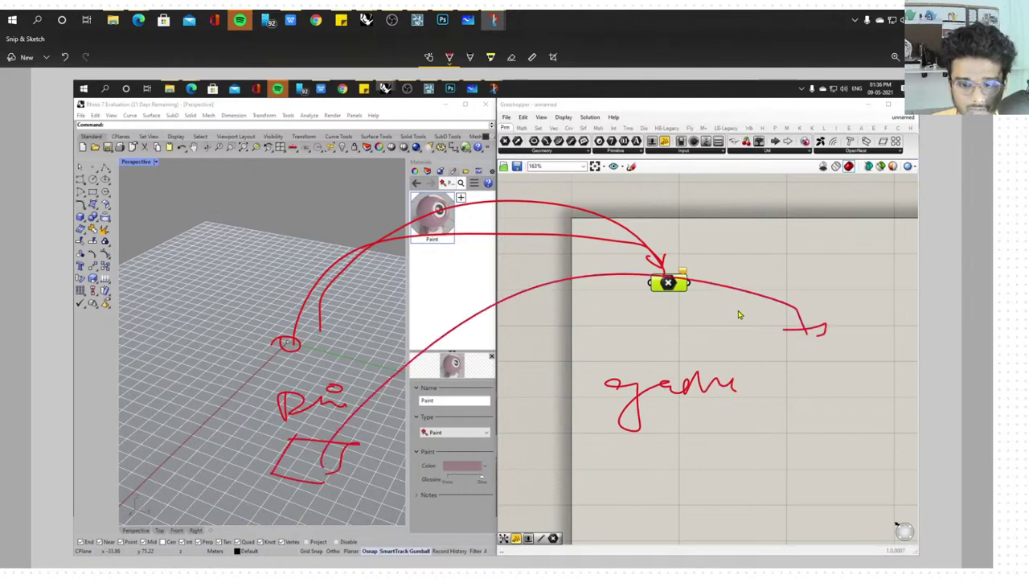
{"action": "left_click_drag", "start_coordinate": [770, 392], "coordinate": [774, 422]}
{"action": "mouse_move", "coordinate": [773, 391]}
{"action": "left_mouse_down"}
{"action": "mouse_move", "coordinate": [796, 388]}
{"action": "mouse_move", "coordinate": [780, 424]}
{"action": "mouse_move", "coordinate": [268, 216]}
{"action": "left_mouse_up"}
{"action": "left_click_drag", "start_coordinate": [255, 213], "coordinate": [308, 206]}
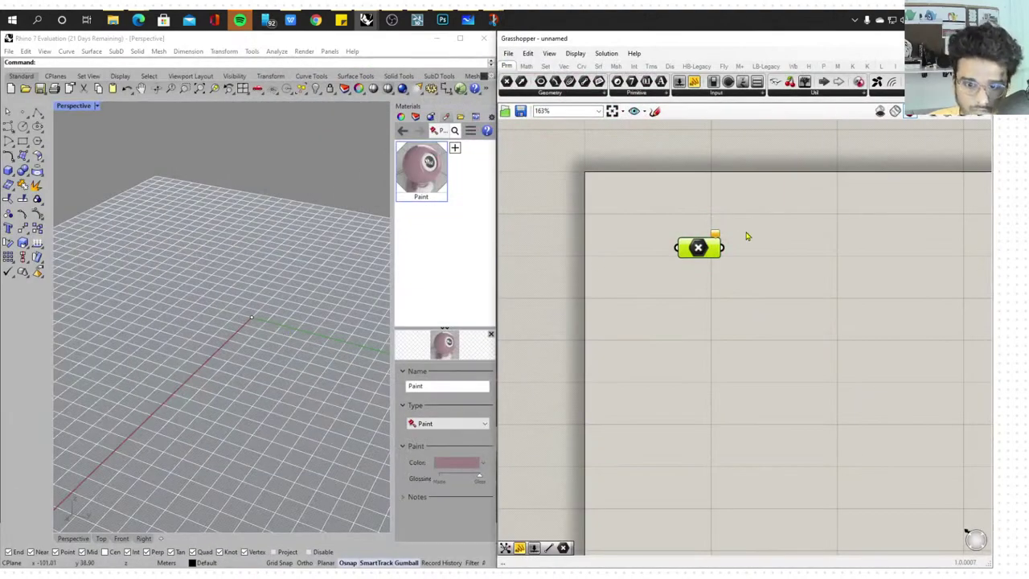
Reference the Rhino point at the origin in the Grasshopper Point parameter using Set one Point
{"action": "right_click_drag", "start_coordinate": [696, 250], "coordinate": [699, 250]}
{"action": "right_click", "coordinate": [705, 247]}
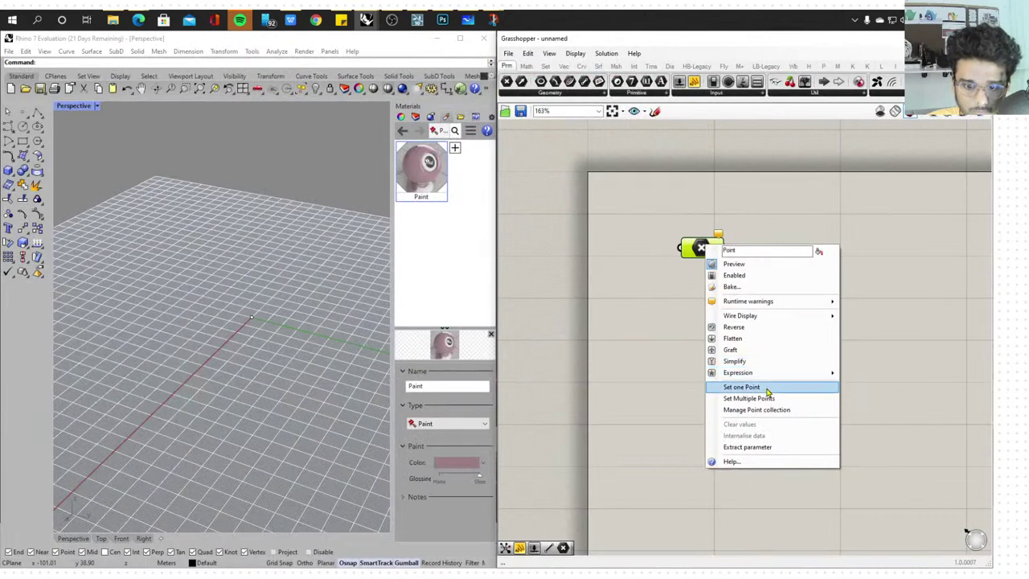
{"action": "left_click", "coordinate": [762, 385]}
{"action": "left_click_drag", "start_coordinate": [284, 367], "coordinate": [285, 367]}
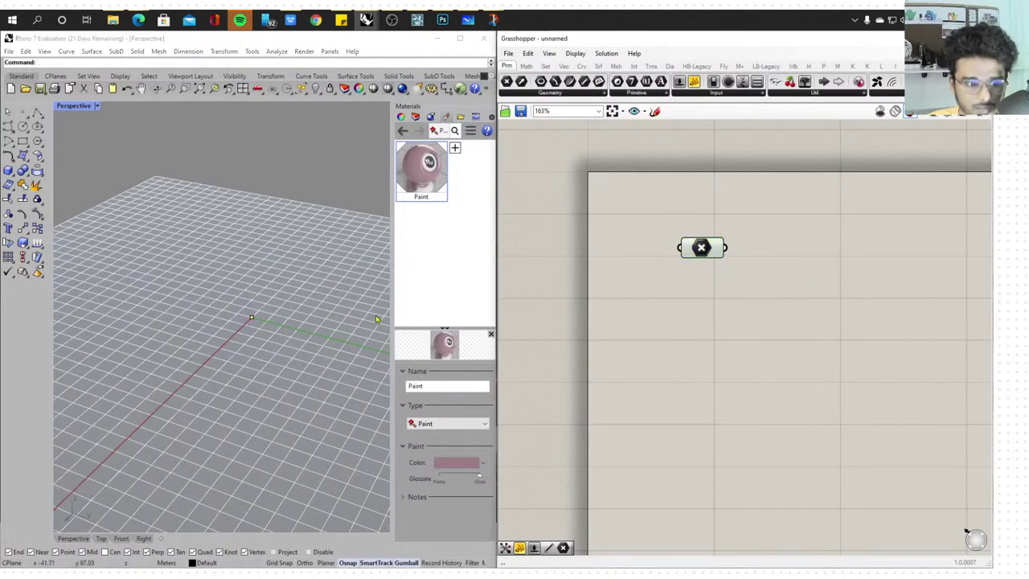
{"action": "left_click", "coordinate": [324, 113]}
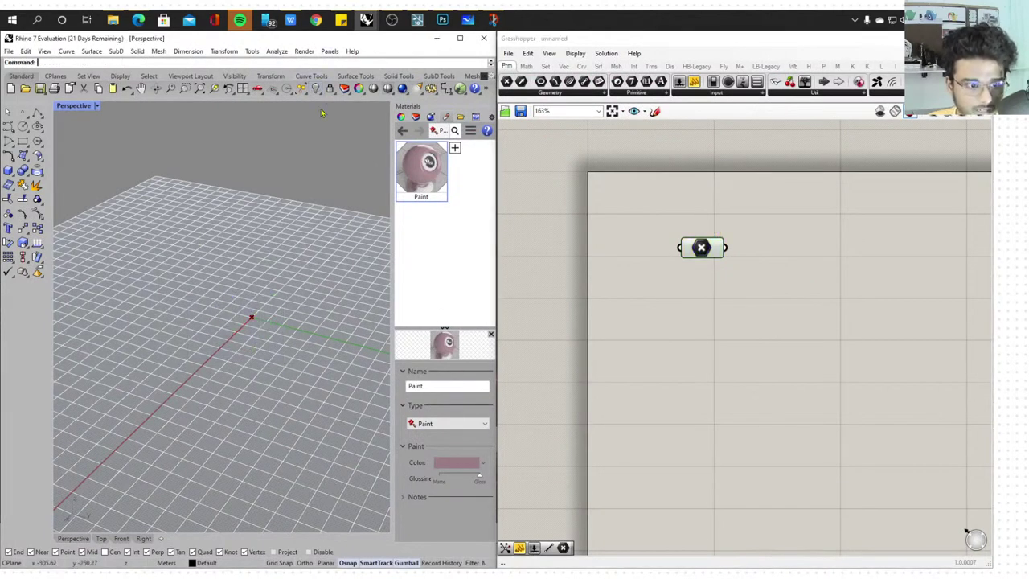
{"action": "scroll", "coordinate": [292, 302], "scroll_direction": "up", "scroll_amount": 6}
{"action": "right_click_drag", "start_coordinate": [292, 302], "coordinate": [334, 306], "text": "shift"}
{"action": "scroll", "coordinate": [334, 306], "scroll_direction": "down", "scroll_amount": 5}
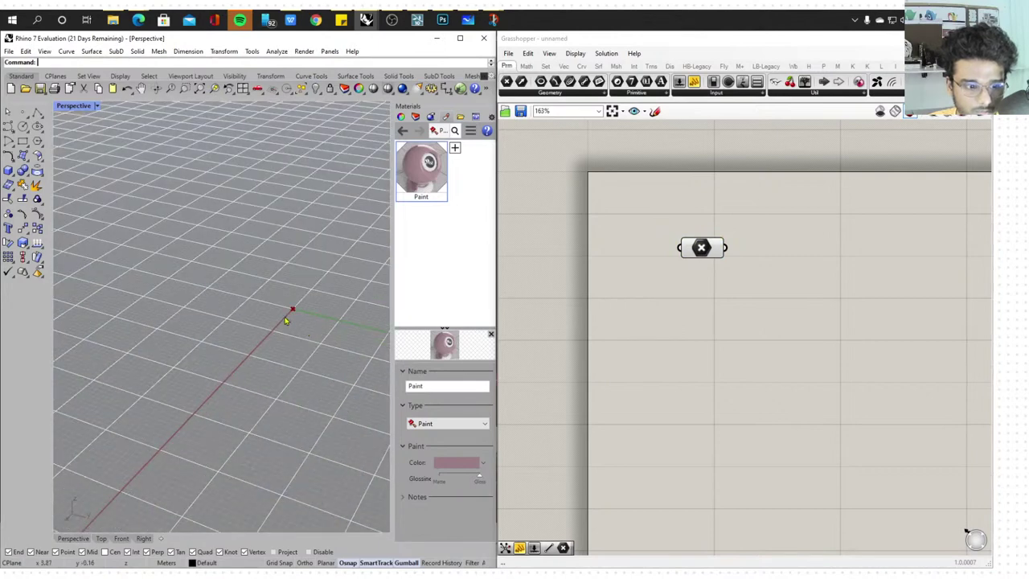
Select the Point parameter to check which Rhino point it highlights, and deselect it
{"action": "left_click", "coordinate": [715, 255]}
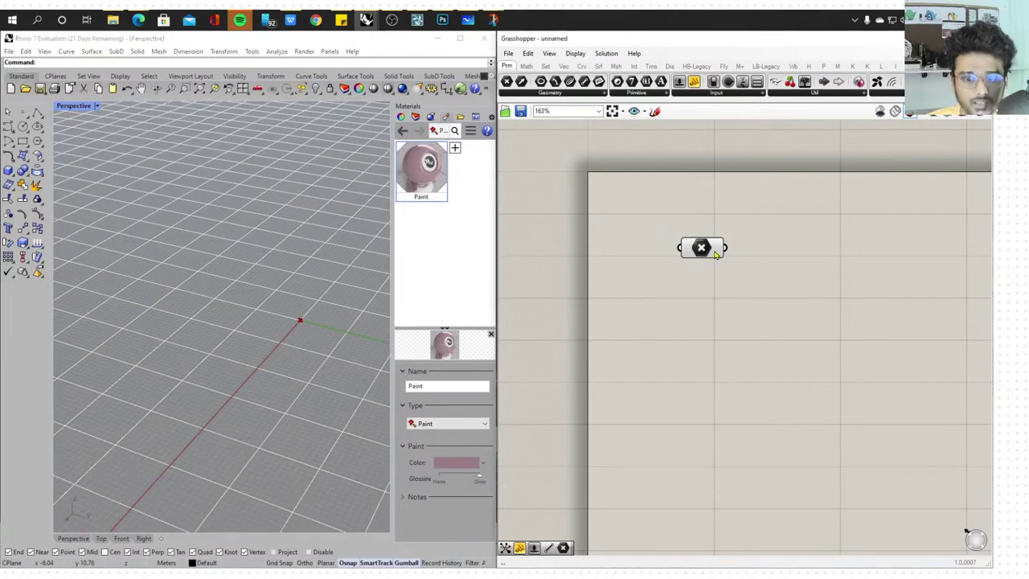
{"action": "left_click", "coordinate": [700, 250]}
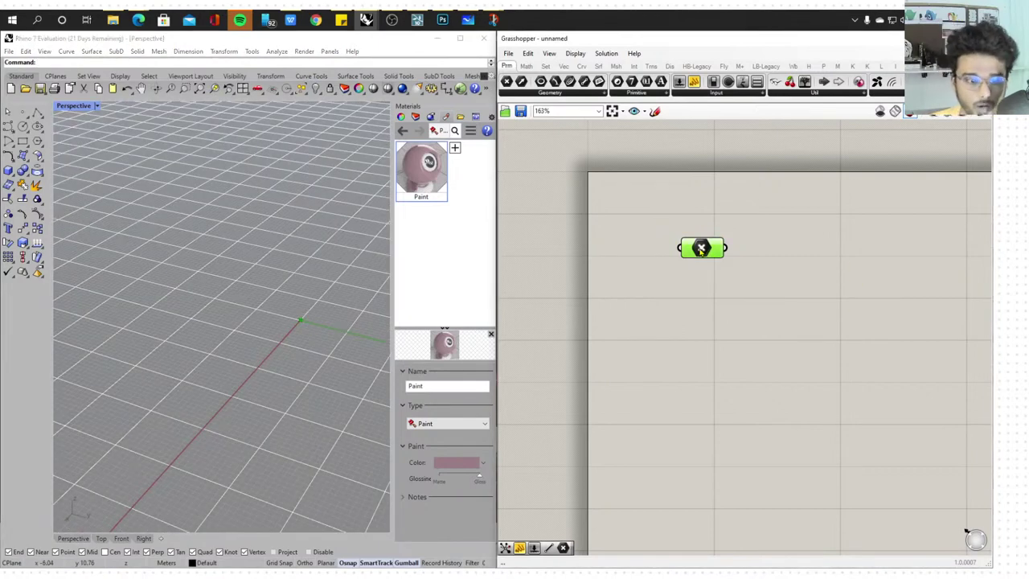
{"action": "scroll", "coordinate": [726, 278], "scroll_direction": "up", "scroll_amount": 2}
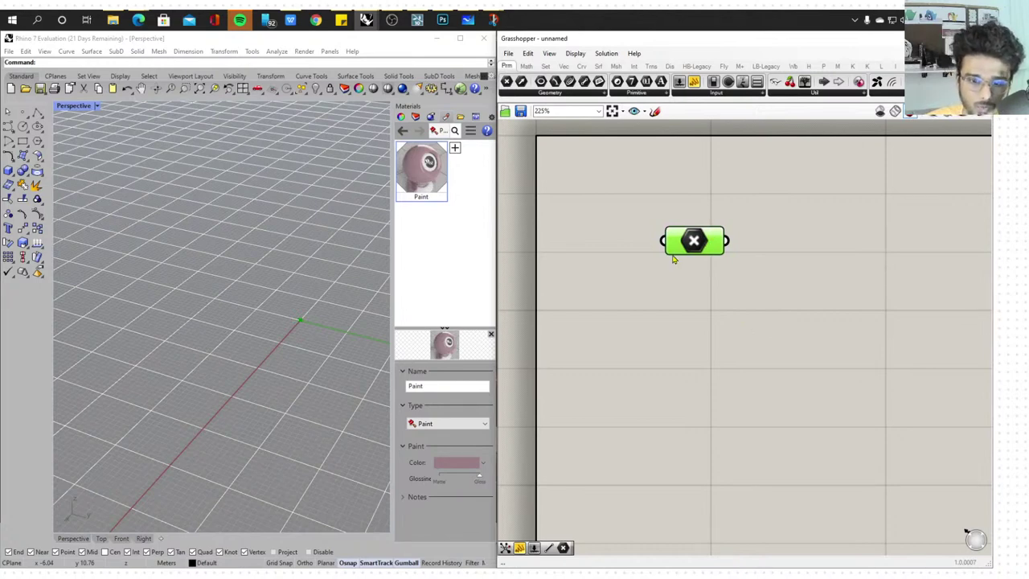
{"action": "left_click", "coordinate": [893, 189]}
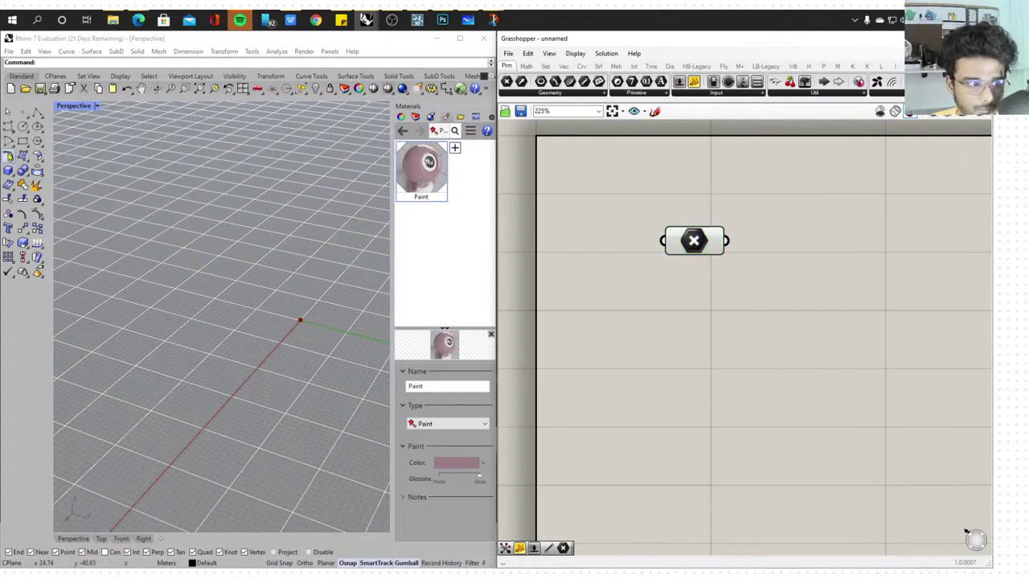
Place a second point object on the Rhino ground grid, a short distance from the origin
{"action": "scroll", "coordinate": [90, 134], "scroll_direction": "down", "scroll_amount": 6}
{"action": "left_click", "coordinate": [22, 114]}
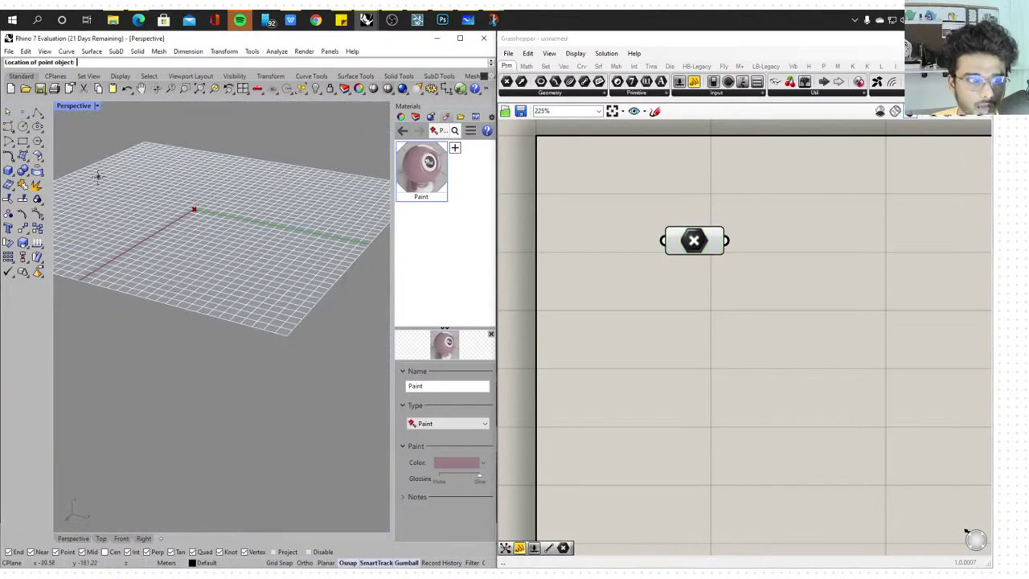
{"action": "scroll", "coordinate": [100, 177], "scroll_direction": "up", "scroll_amount": 5}
{"action": "left_click", "coordinate": [280, 279]}
{"action": "scroll", "coordinate": [295, 284], "scroll_direction": "up", "scroll_amount": 8}
{"action": "scroll", "coordinate": [298, 285], "scroll_direction": "down", "scroll_amount": 3}
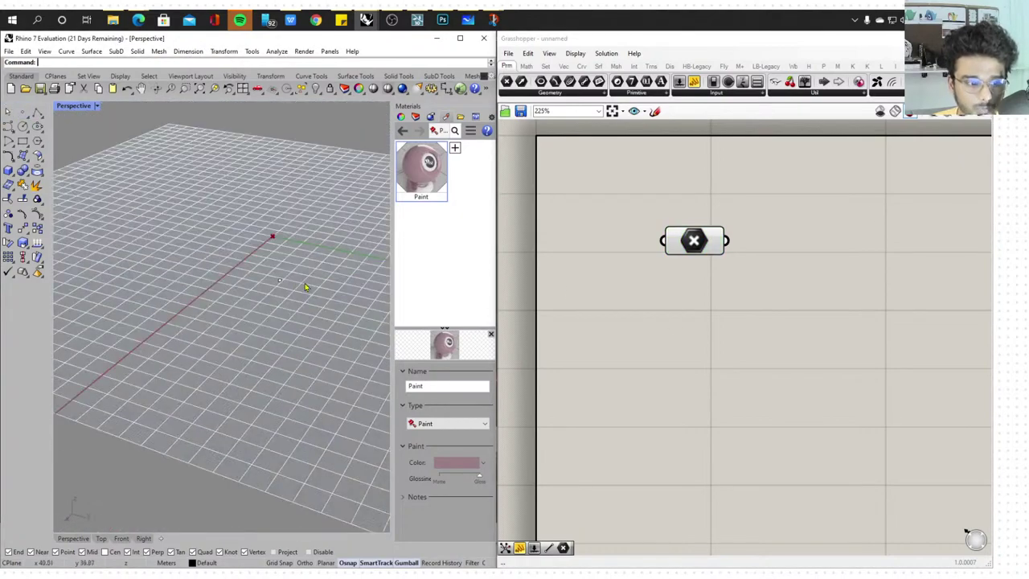
Duplicate the Point parameter below the original and set the copy to reference the second Rhino point
{"action": "left_click", "coordinate": [700, 251]}
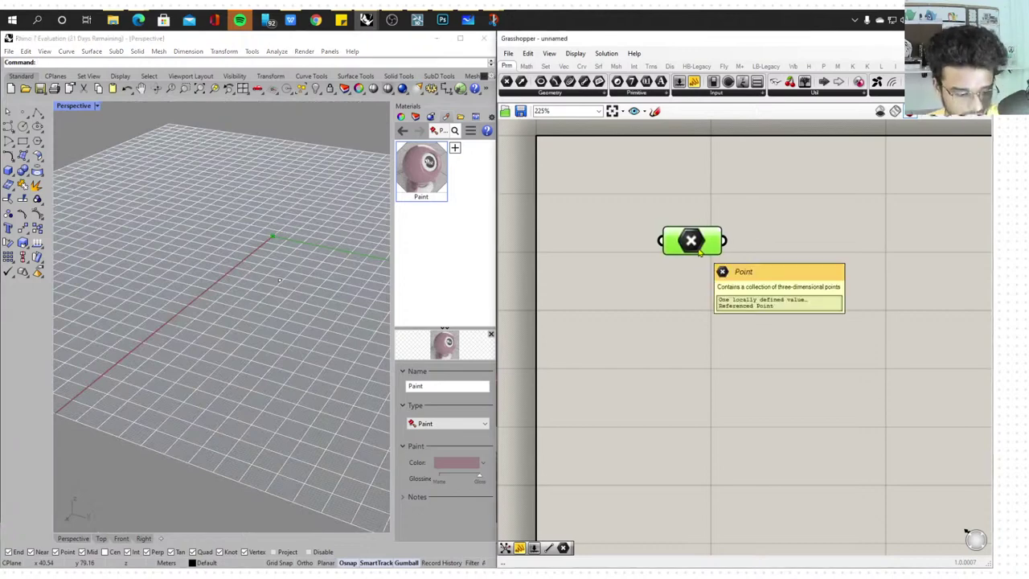
{"action": "left_click_drag", "start_coordinate": [700, 251], "coordinate": [699, 346], "text": "alt"}
{"action": "right_click", "coordinate": [699, 346]}
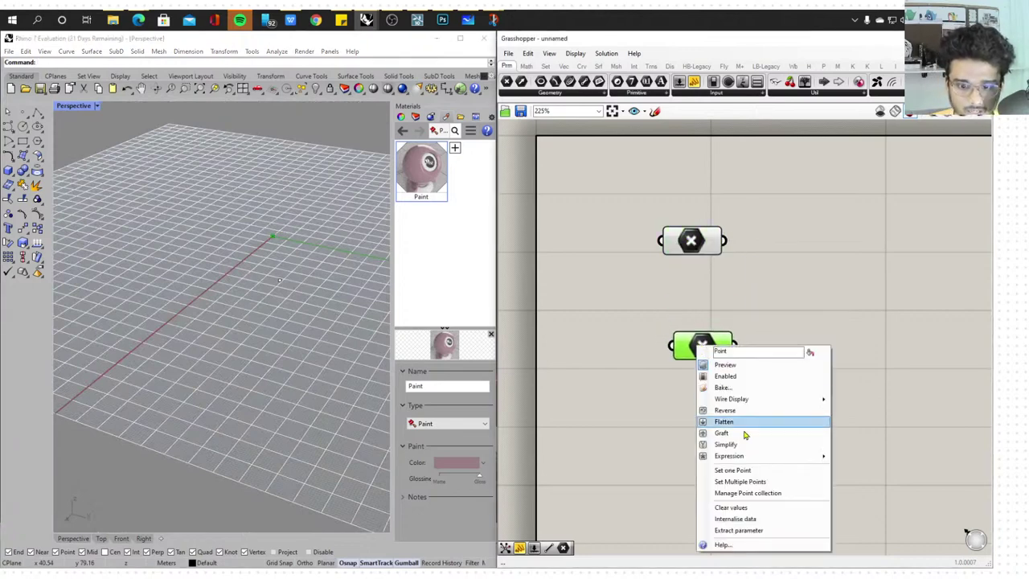
{"action": "left_click", "coordinate": [733, 469]}
{"action": "left_click", "coordinate": [279, 280]}
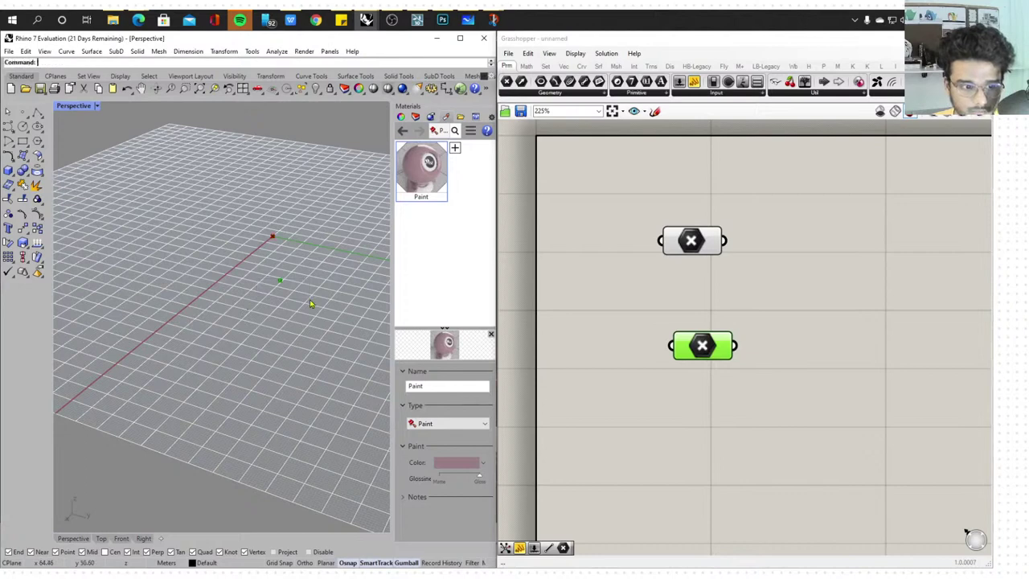
{"action": "left_click", "coordinate": [712, 297]}
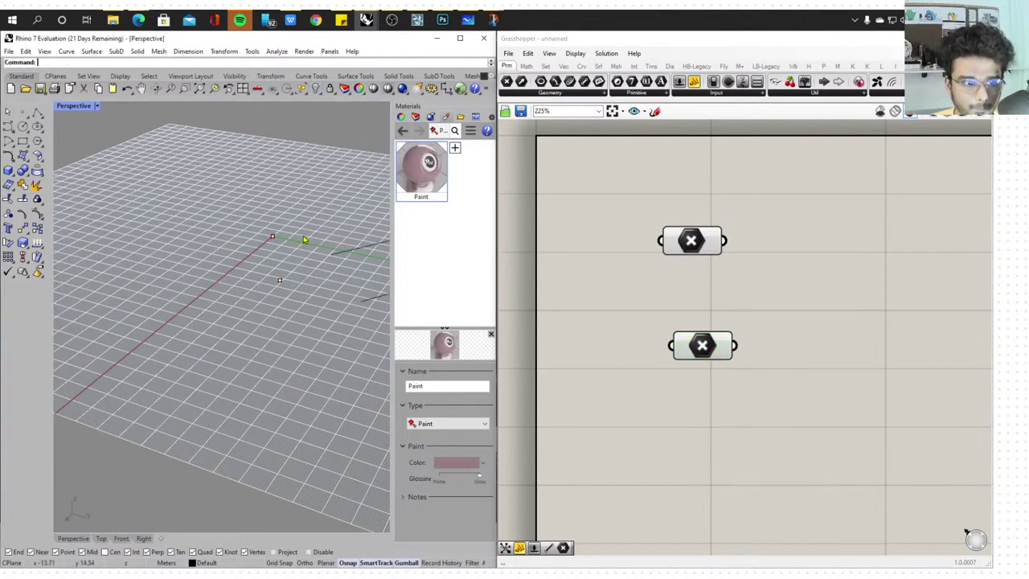
Select and delete the stray black lines beside the two points in the Rhino viewport
{"action": "scroll", "coordinate": [252, 246], "scroll_direction": "down", "scroll_amount": 5}
{"action": "scroll", "coordinate": [253, 246], "scroll_direction": "down", "scroll_amount": 5}
{"action": "scroll", "coordinate": [291, 230], "scroll_direction": "up", "scroll_amount": 5}
{"action": "left_click_drag", "start_coordinate": [290, 242], "coordinate": [261, 289]}
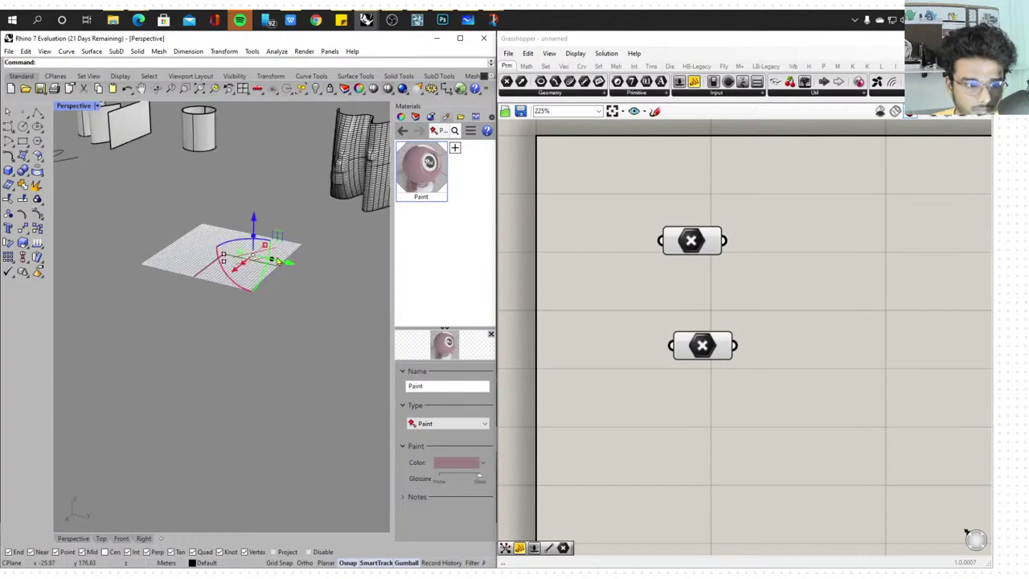
{"action": "scroll", "coordinate": [229, 256], "scroll_direction": "up", "scroll_amount": 6}
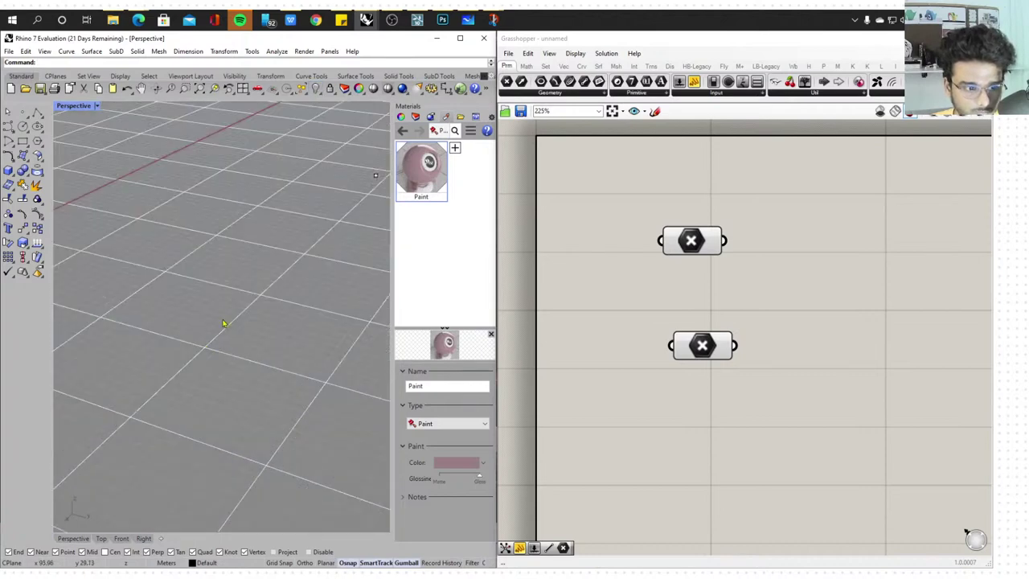
Add a Line component with Start Point and End Point inputs beside the two Point parameters
{"action": "right_click_drag", "start_coordinate": [799, 299], "coordinate": [749, 294]}
{"action": "double_click", "coordinate": [770, 298]}
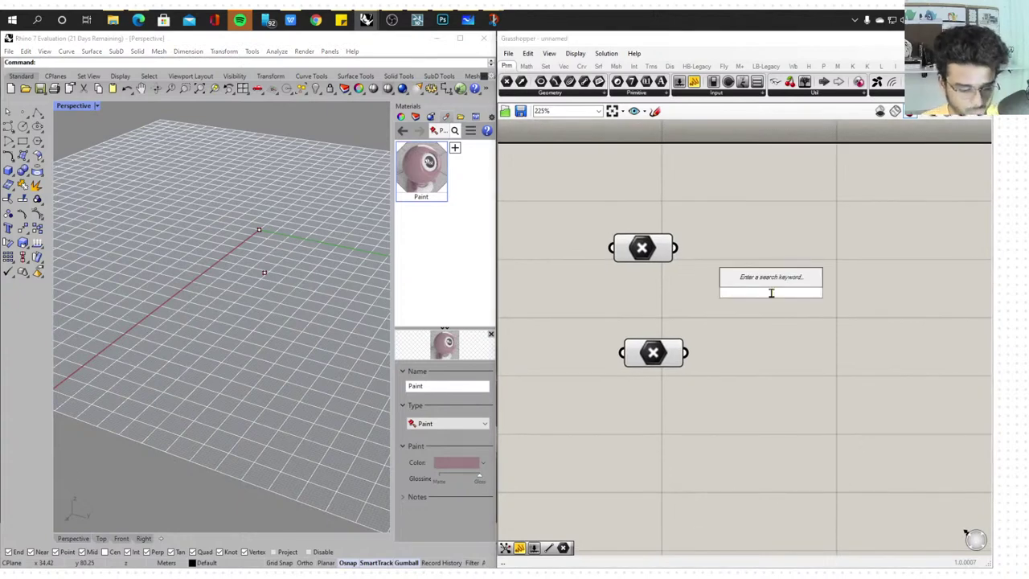
{"action": "type", "text": "line"}
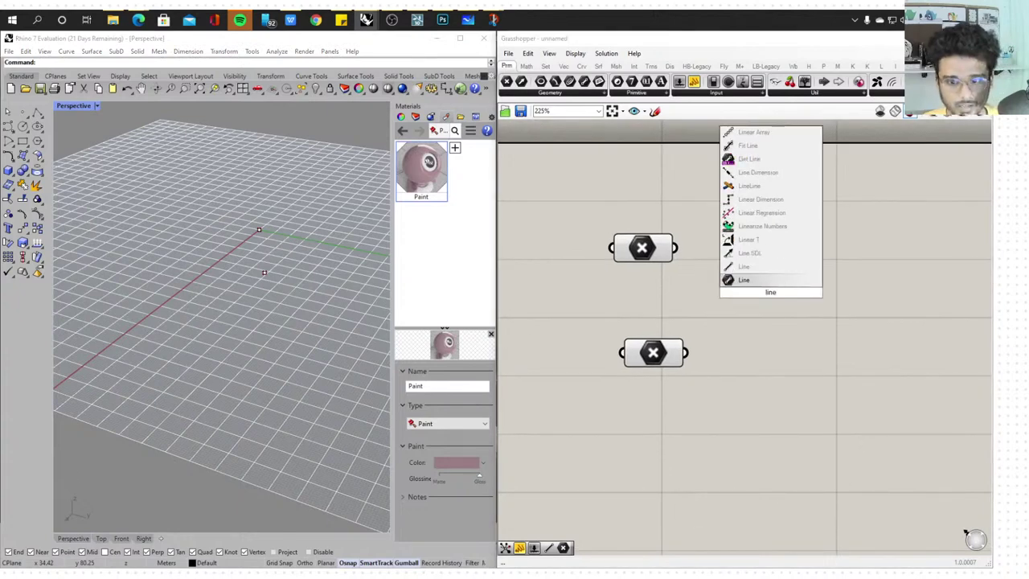
{"action": "left_click", "coordinate": [776, 279]}
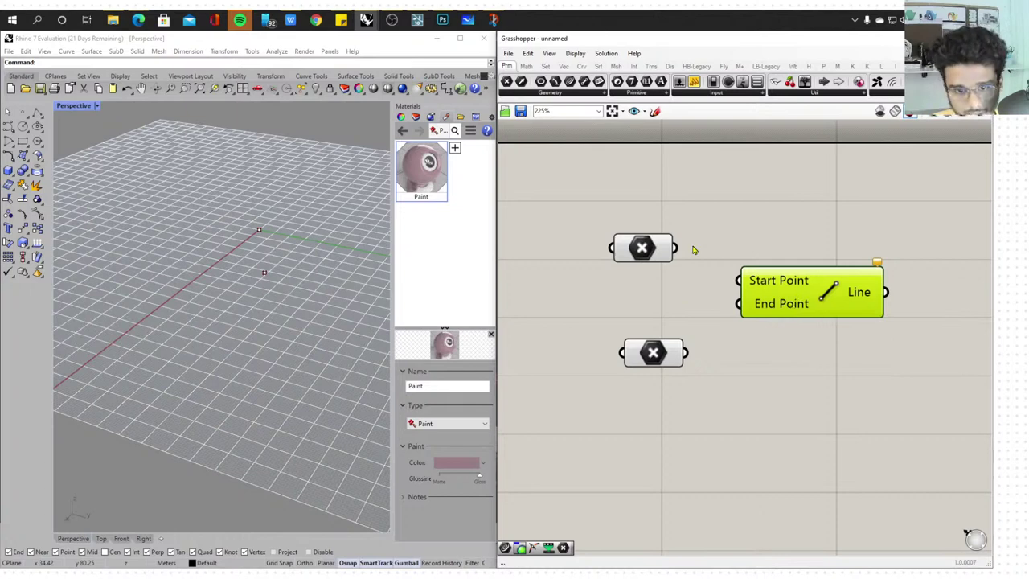
Connect the upper Point parameter to the Line's Start Point and the lower one to its End Point
{"action": "scroll", "coordinate": [703, 267], "scroll_direction": "up", "scroll_amount": 1}
{"action": "left_click_drag", "start_coordinate": [668, 245], "coordinate": [743, 285]}
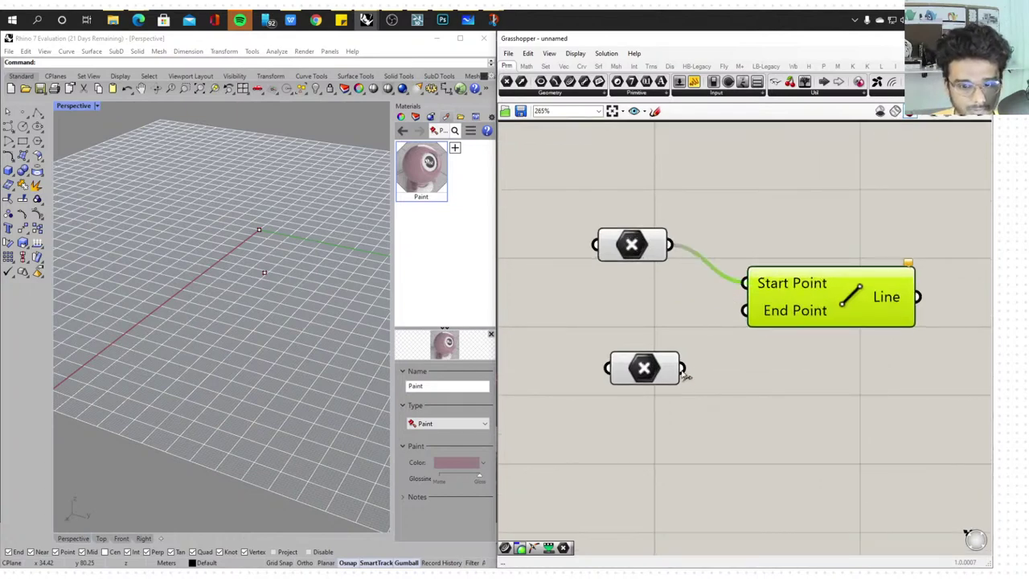
{"action": "left_click_drag", "start_coordinate": [686, 375], "coordinate": [729, 316]}
{"action": "scroll", "coordinate": [313, 309], "scroll_direction": "up", "scroll_amount": 5}
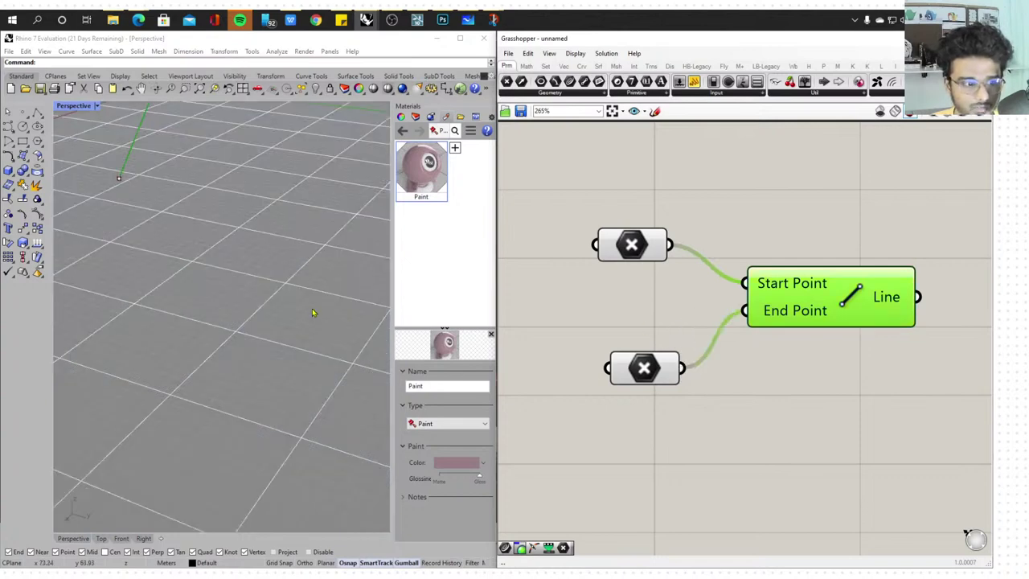
{"action": "scroll", "coordinate": [313, 308], "scroll_direction": "down", "scroll_amount": 5}
Raise the second Rhino point above the grid and shift the origin point along the red X axis
{"action": "left_click", "coordinate": [264, 276]}
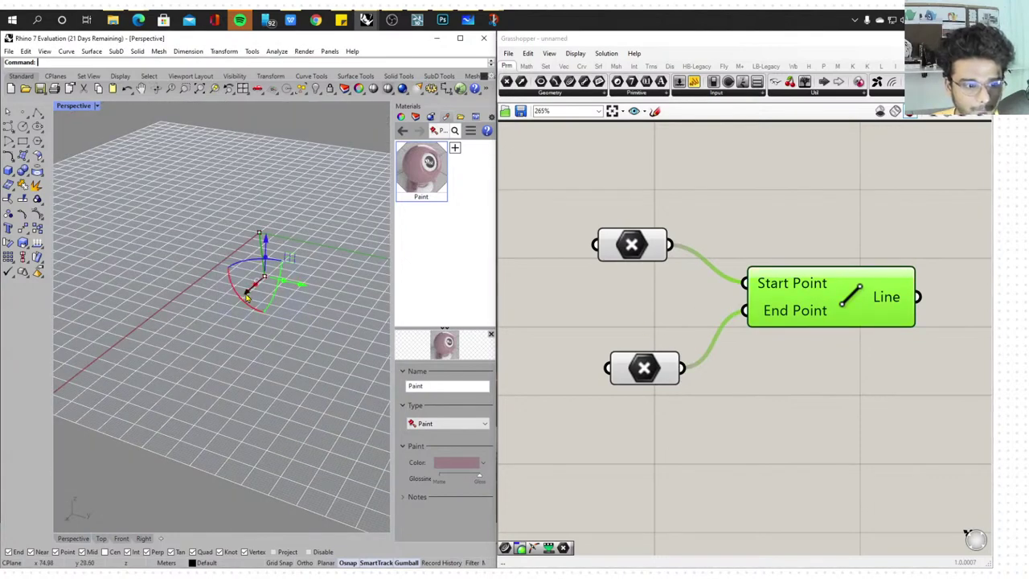
{"action": "left_click_drag", "start_coordinate": [264, 275], "coordinate": [233, 183]}
{"action": "left_click", "coordinate": [259, 234]}
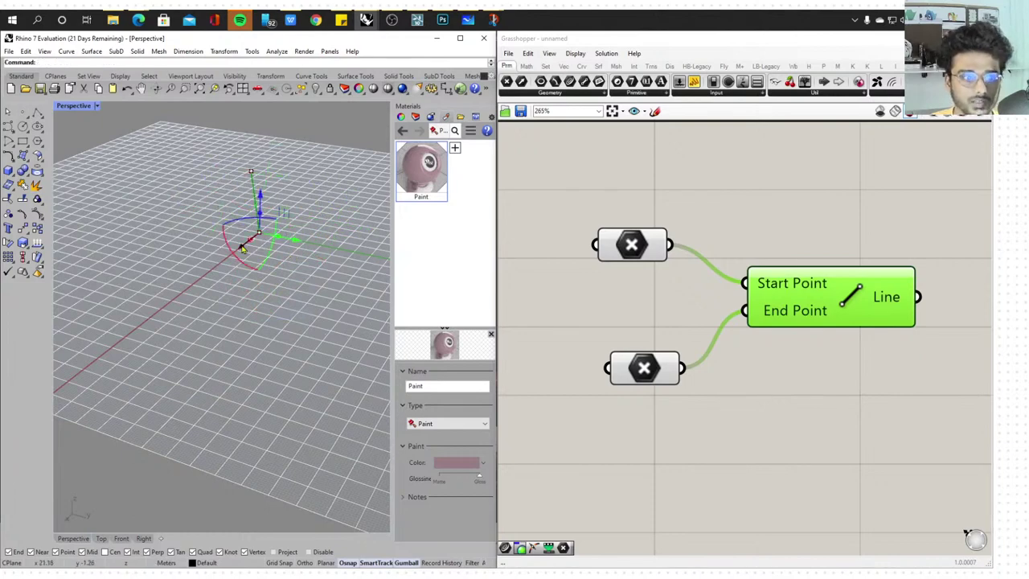
{"action": "left_click_drag", "start_coordinate": [244, 243], "coordinate": [206, 274]}
{"action": "scroll", "coordinate": [257, 217], "scroll_direction": "down", "scroll_amount": 4}
{"action": "right_click_drag", "start_coordinate": [261, 207], "coordinate": [293, 198]}
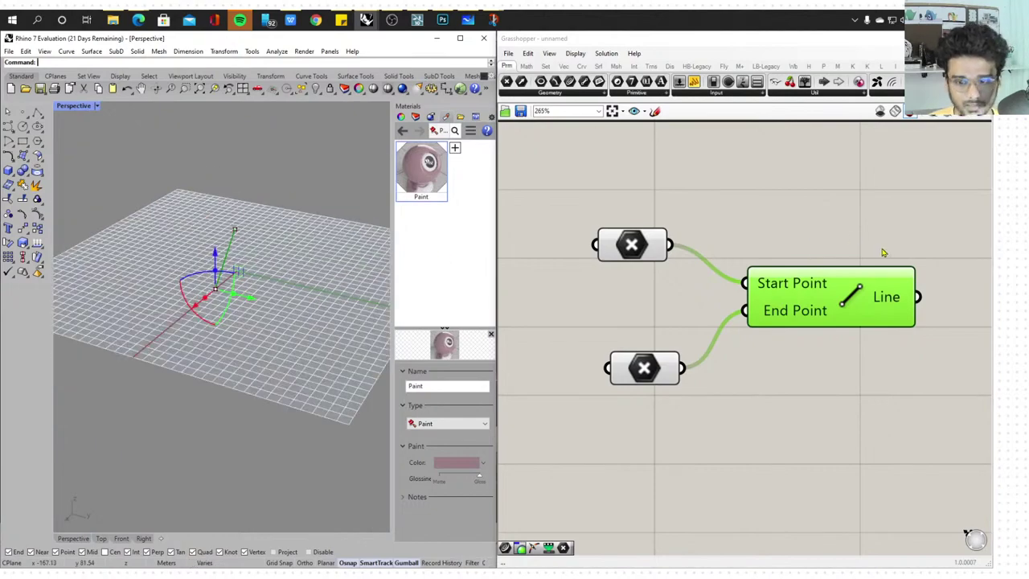
Select both Point parameters and the Line component together to examine their geometry in Rhino, and deselect them
{"action": "left_click", "coordinate": [856, 243]}
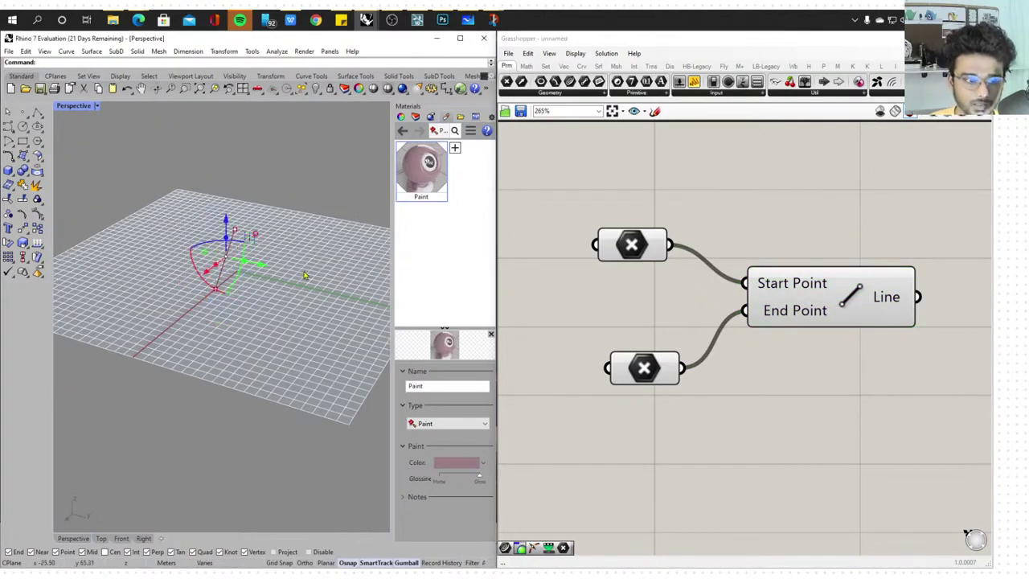
{"action": "scroll", "coordinate": [804, 276], "scroll_direction": "down", "scroll_amount": 2}
{"action": "scroll", "coordinate": [744, 291], "scroll_direction": "down", "scroll_amount": 2}
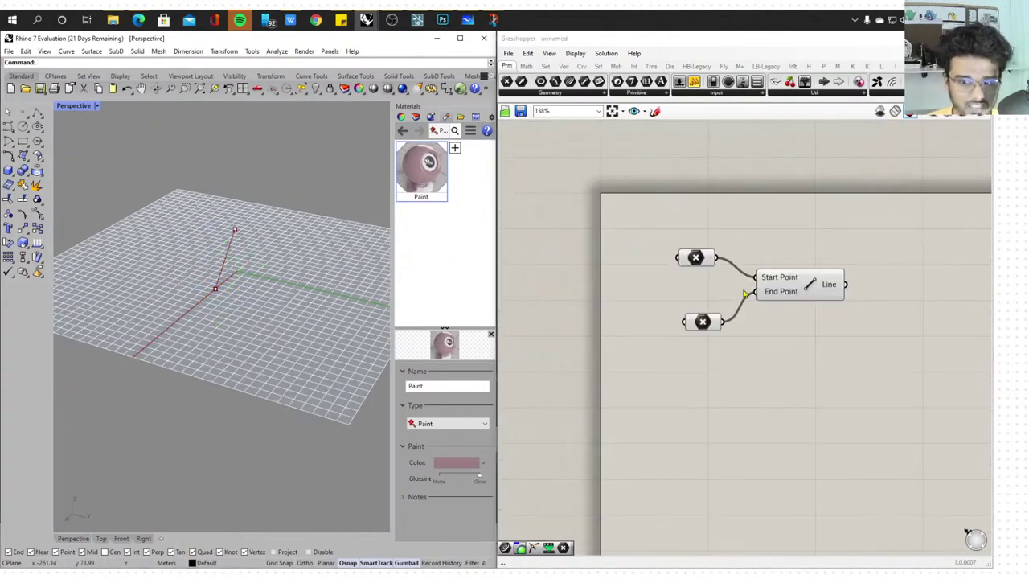
{"action": "left_click_drag", "start_coordinate": [818, 242], "coordinate": [615, 350]}
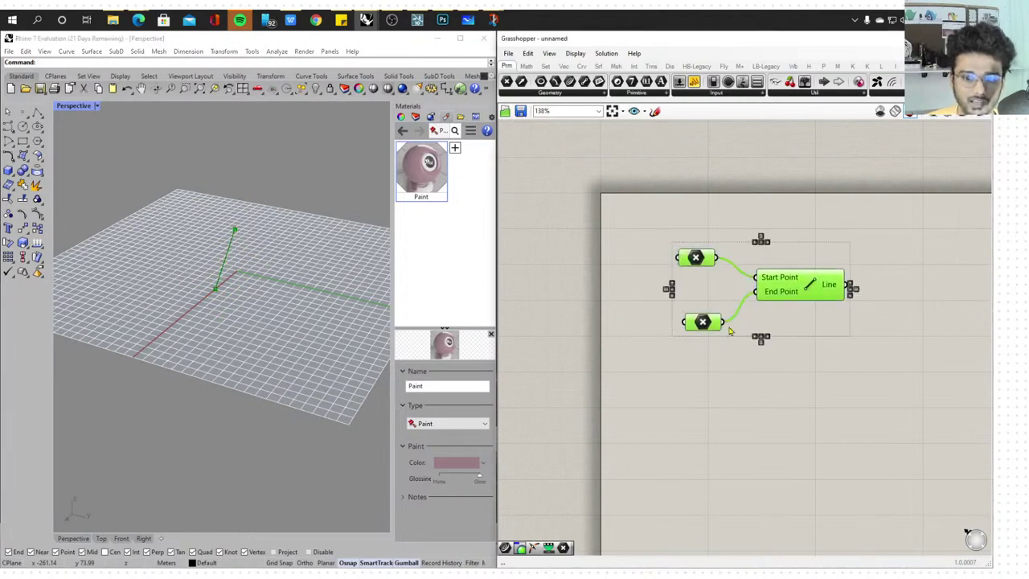
{"action": "left_click", "coordinate": [746, 366]}
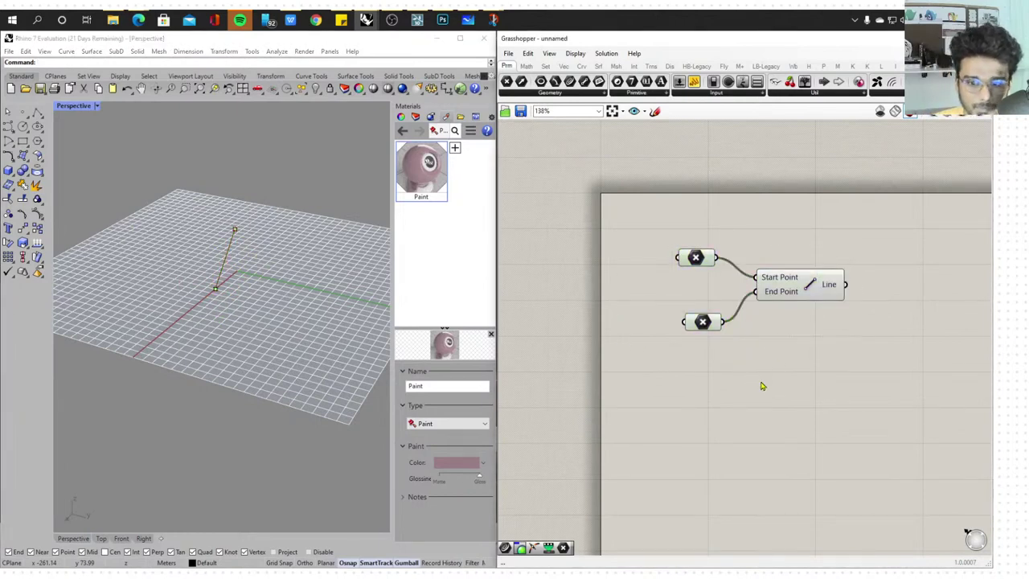
{"action": "scroll", "coordinate": [761, 386], "scroll_direction": "down", "scroll_amount": 1}
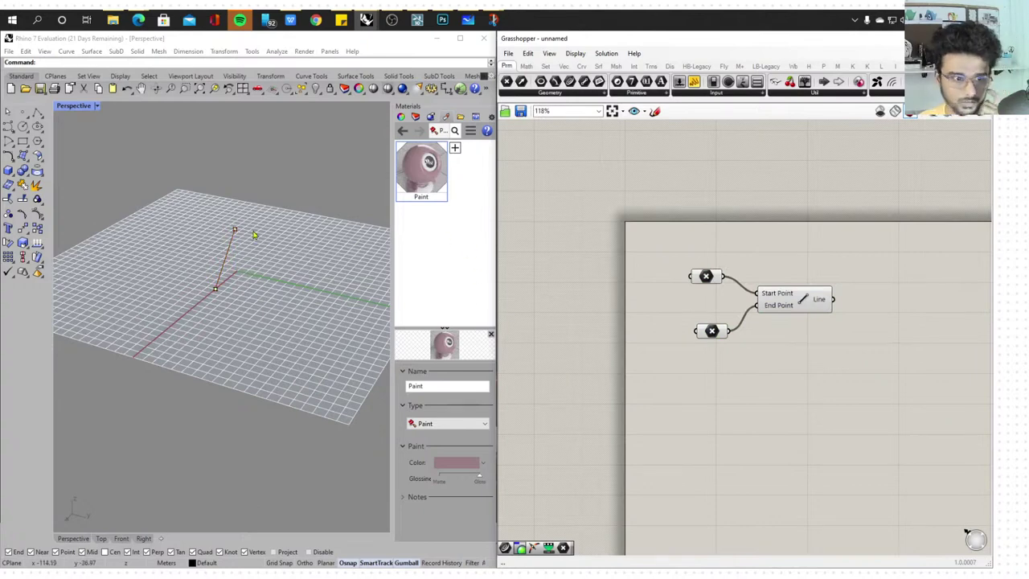
Draw an S-shaped degree 3 control point curve through six picks on the far side of the Rhino grid
{"action": "left_click", "coordinate": [9, 132]}
{"action": "scroll", "coordinate": [149, 234], "scroll_direction": "down", "scroll_amount": 6}
{"action": "scroll", "coordinate": [210, 252], "scroll_direction": "up", "scroll_amount": 6}
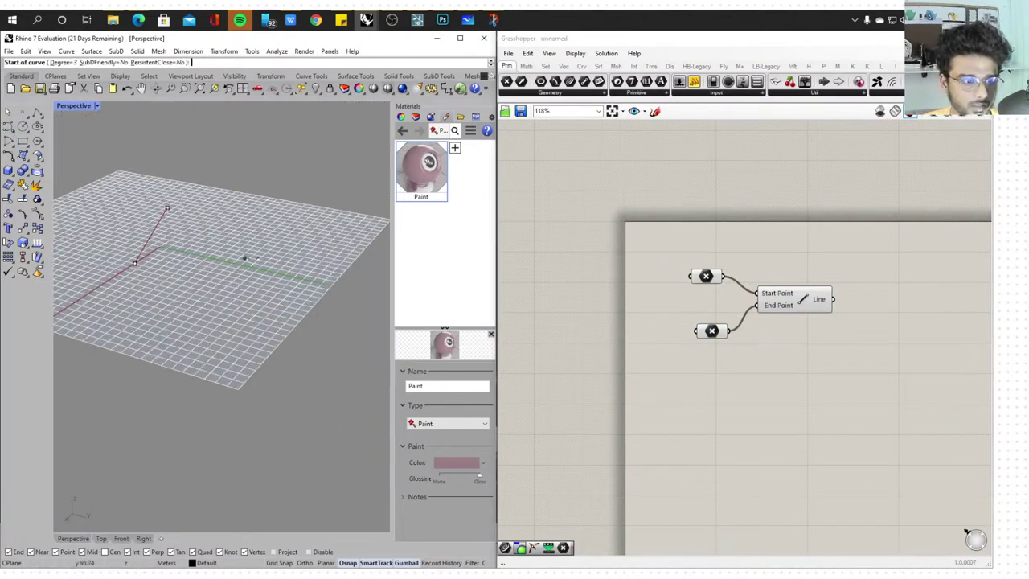
{"action": "left_click", "coordinate": [351, 223]}
{"action": "left_click", "coordinate": [244, 227]}
{"action": "left_click", "coordinate": [326, 263]}
{"action": "left_click", "coordinate": [368, 294]}
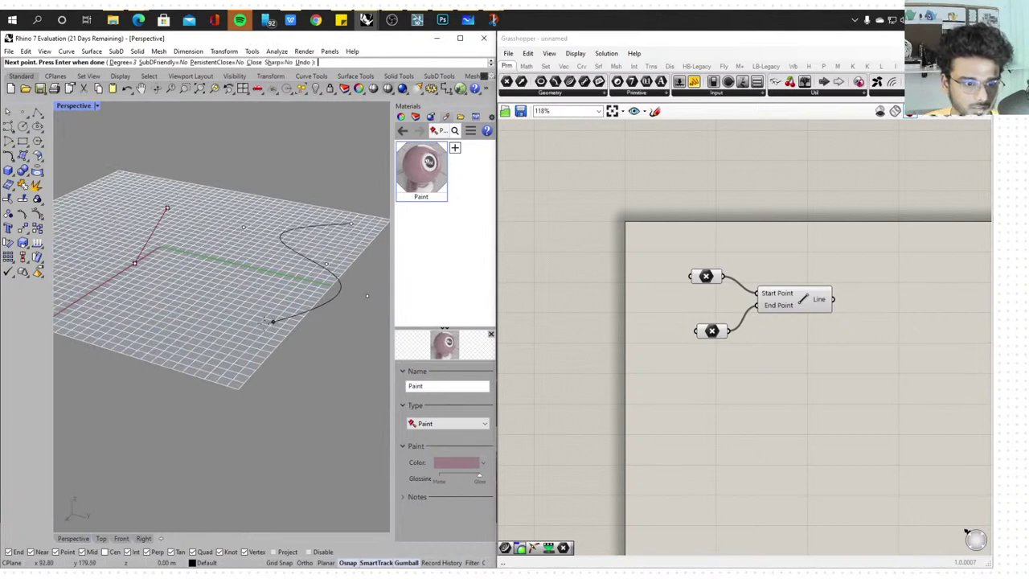
{"action": "left_click", "coordinate": [274, 322]}
{"action": "left_click", "coordinate": [217, 342]}
{"action": "key", "text": "Return"}
{"action": "scroll", "coordinate": [287, 304], "scroll_direction": "down", "scroll_amount": 3}
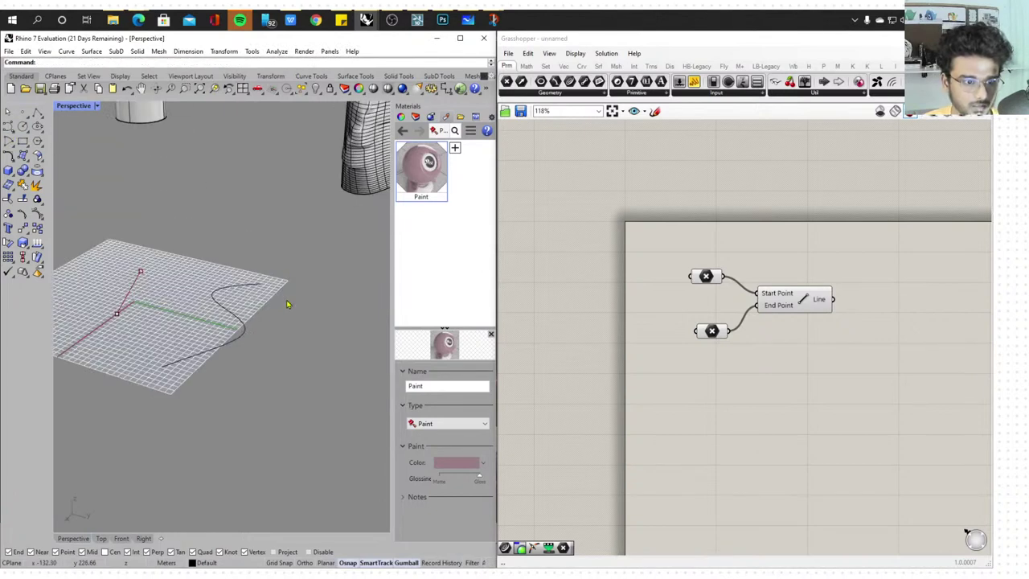
Duplicate the S-shaped curve in place twice so that three identical curves overlap on the Rhino grid
{"action": "left_click", "coordinate": [222, 364]}
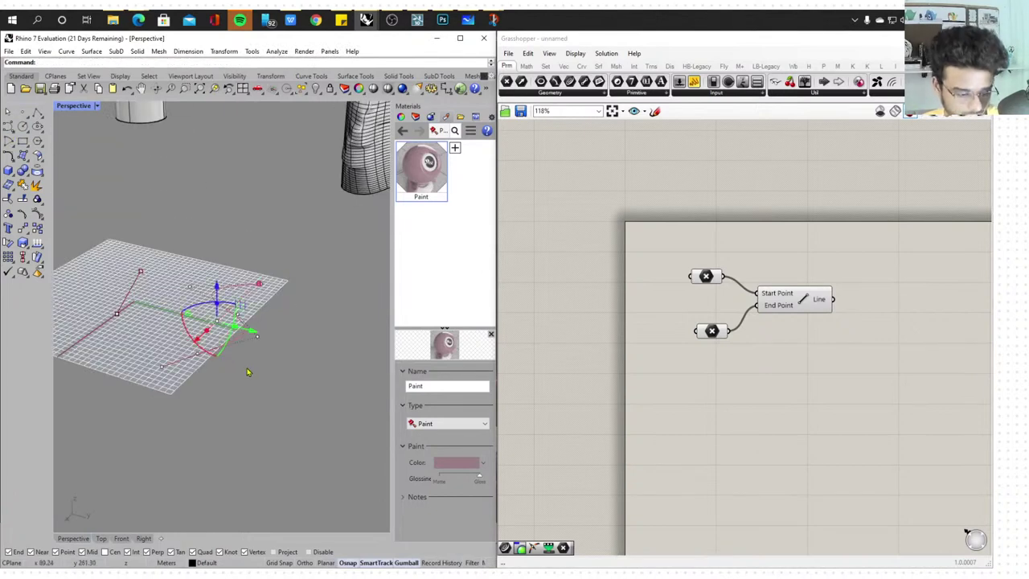
{"action": "left_click", "coordinate": [271, 371]}
{"action": "left_click", "coordinate": [244, 339]}
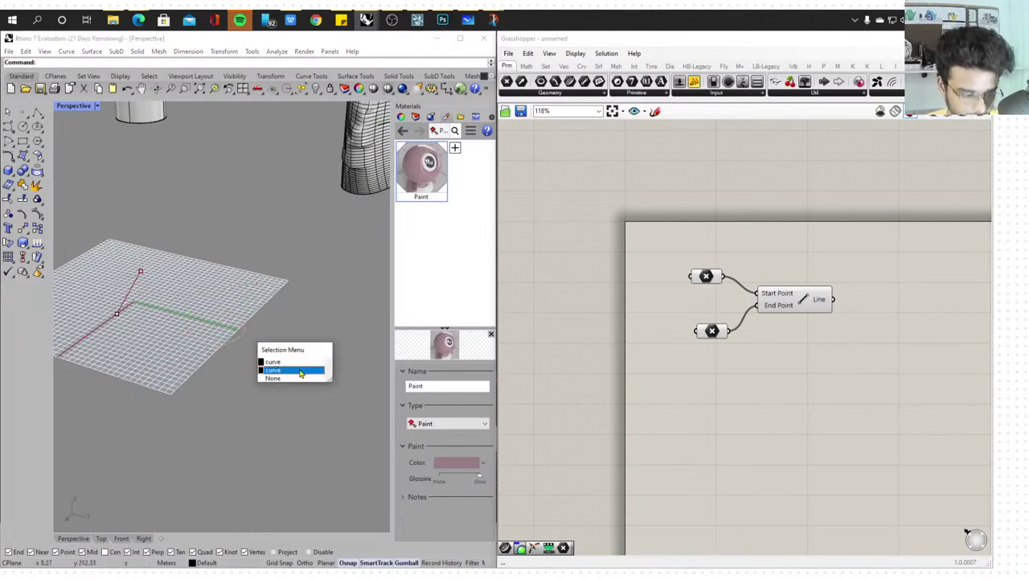
{"action": "left_click", "coordinate": [305, 371]}
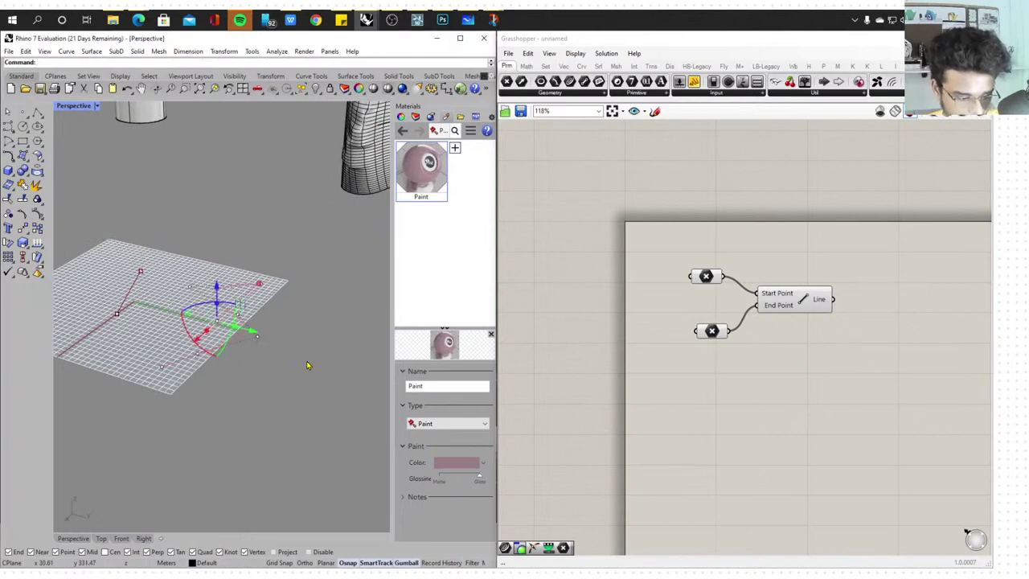
{"action": "left_click", "coordinate": [303, 366]}
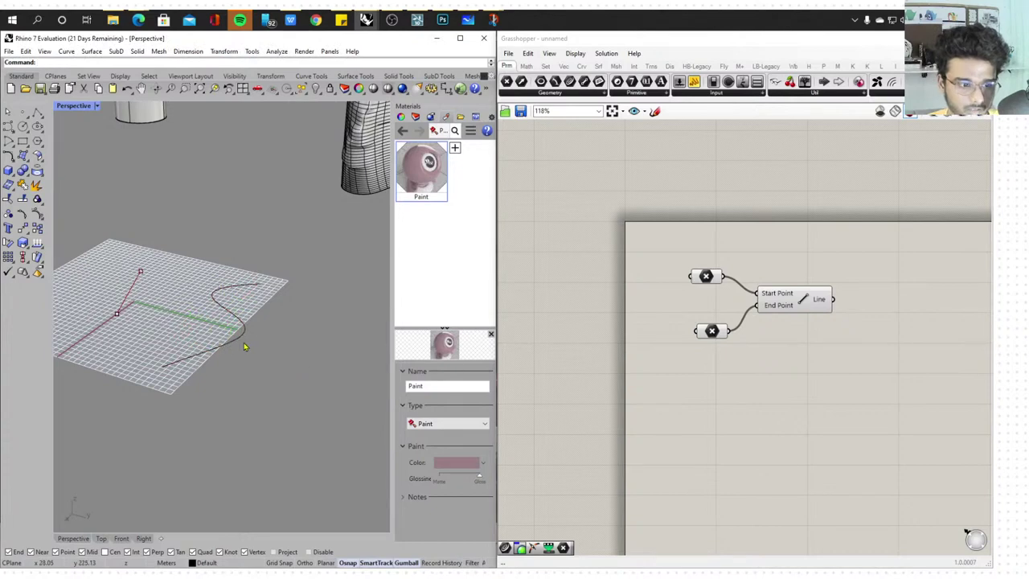
{"action": "scroll", "coordinate": [299, 247], "scroll_direction": "down", "scroll_amount": 2}
{"action": "scroll", "coordinate": [243, 273], "scroll_direction": "up", "scroll_amount": 5}
Raise two of the overlapping S-curves vertically to different heights, leaving the third on the grid
{"action": "left_click", "coordinate": [278, 322]}
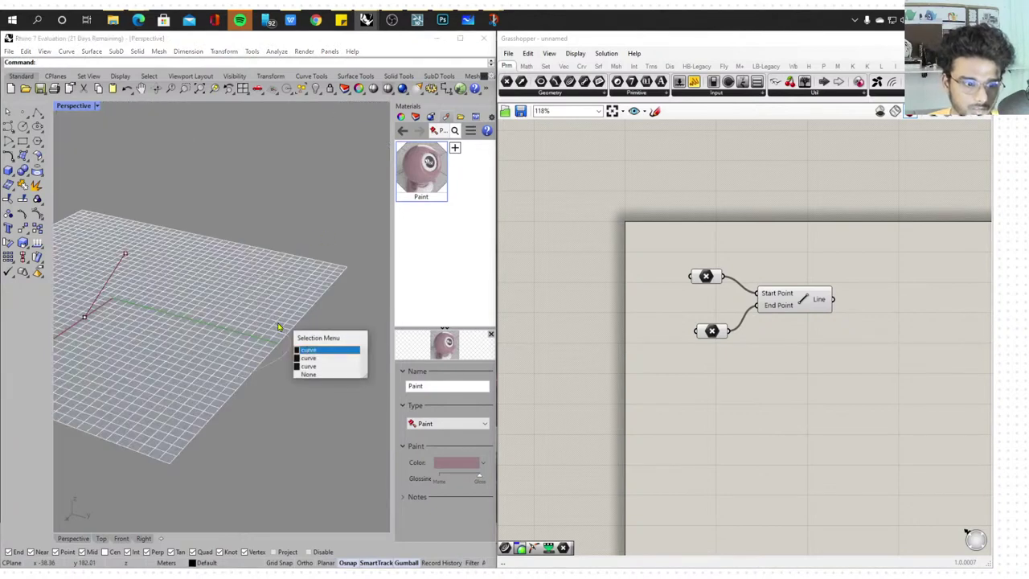
{"action": "left_click", "coordinate": [324, 358]}
{"action": "left_click_drag", "start_coordinate": [244, 299], "coordinate": [244, 132]}
{"action": "scroll", "coordinate": [243, 311], "scroll_direction": "down", "scroll_amount": 6}
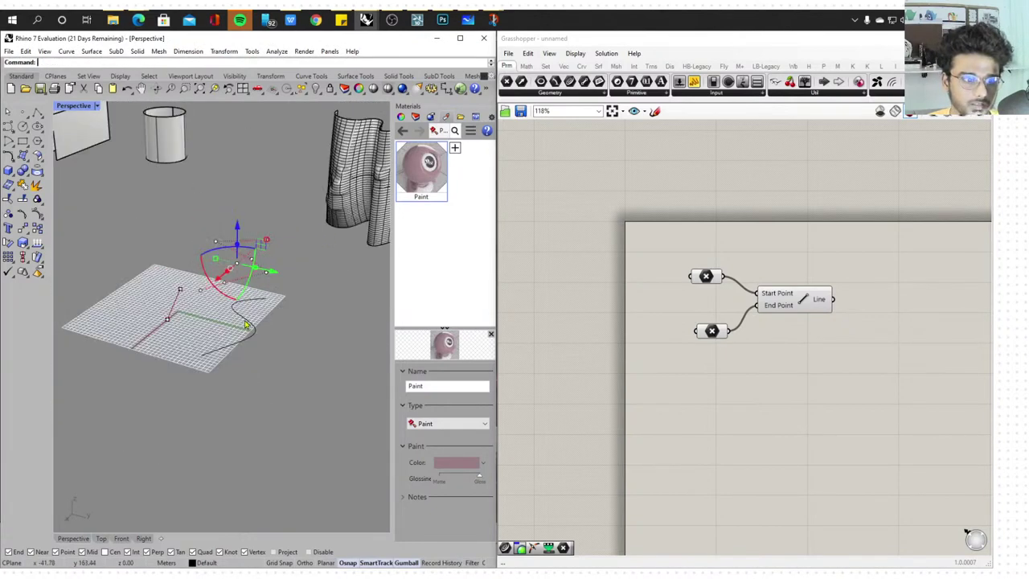
{"action": "left_click", "coordinate": [247, 323]}
{"action": "left_click", "coordinate": [299, 361]}
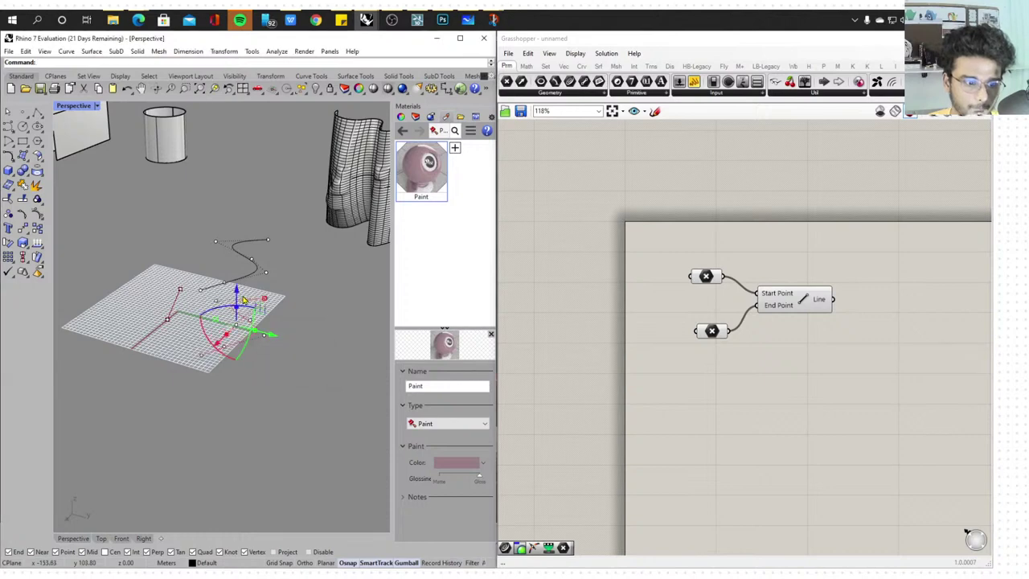
{"action": "left_click_drag", "start_coordinate": [237, 277], "coordinate": [237, 163]}
{"action": "left_click", "coordinate": [305, 271]}
{"action": "scroll", "coordinate": [265, 266], "scroll_direction": "up", "scroll_amount": 3}
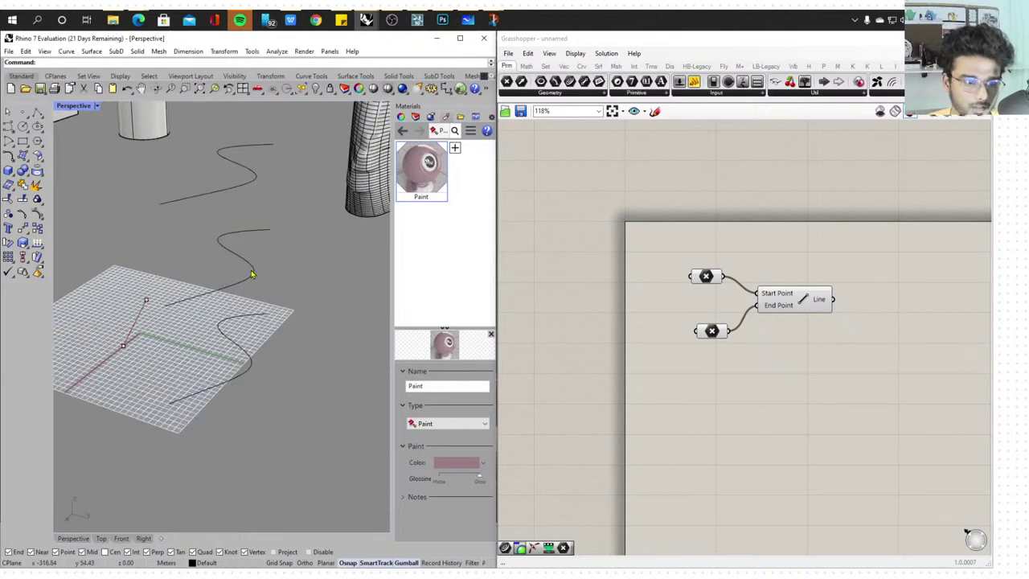
Reshape the middle S-curve by pulling two control points outward along the green axis direction
{"action": "left_click", "coordinate": [251, 274]}
{"action": "left_click", "coordinate": [268, 278]}
{"action": "left_click", "coordinate": [311, 265]}
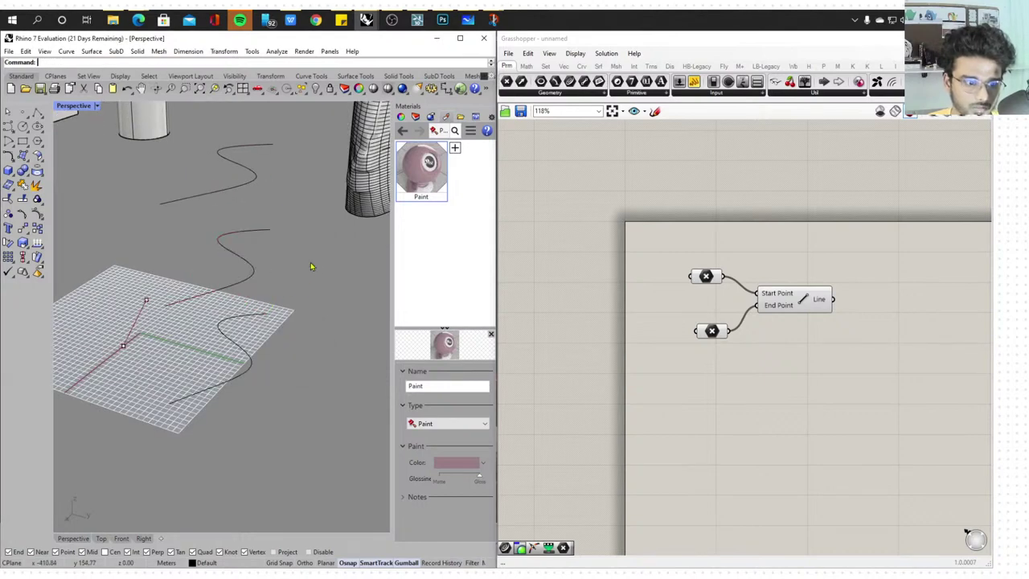
{"action": "left_click", "coordinate": [255, 273]}
{"action": "left_click", "coordinate": [270, 278]}
{"action": "left_click_drag", "start_coordinate": [274, 281], "coordinate": [329, 293]}
{"action": "left_click_drag", "start_coordinate": [174, 223], "coordinate": [200, 233]}
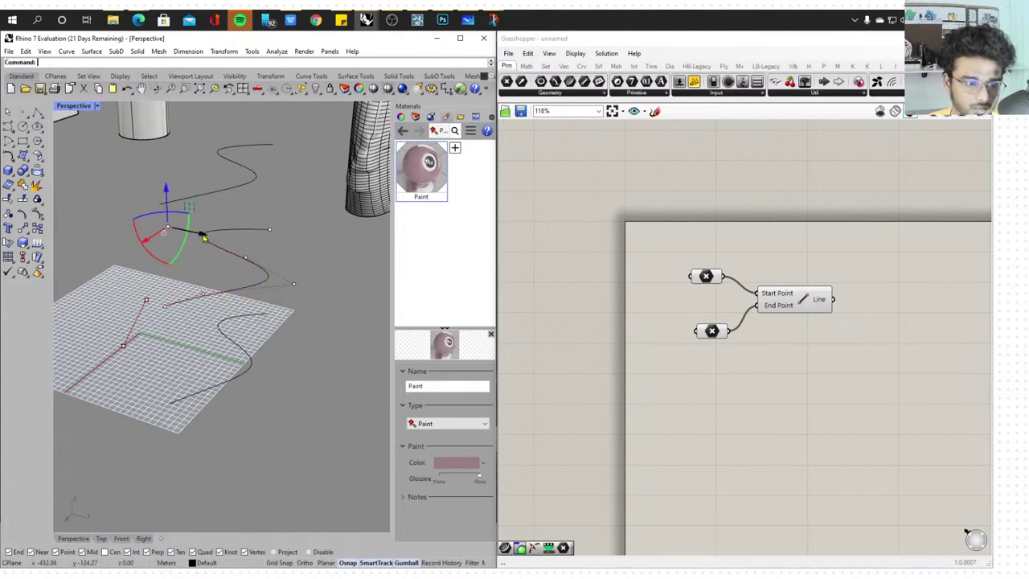
Reshape the uppermost S-curve by shifting two of its control points in the same outward direction
{"action": "left_click", "coordinate": [244, 184]}
{"action": "left_click_drag", "start_coordinate": [283, 172], "coordinate": [346, 196]}
{"action": "left_click_drag", "start_coordinate": [185, 186], "coordinate": [209, 197]}
{"action": "left_click", "coordinate": [287, 227]}
{"action": "scroll", "coordinate": [289, 228], "scroll_direction": "down", "scroll_amount": 5}
{"action": "scroll", "coordinate": [279, 269], "scroll_direction": "up", "scroll_amount": 5}
{"action": "scroll", "coordinate": [754, 432], "scroll_direction": "down", "scroll_amount": 1}
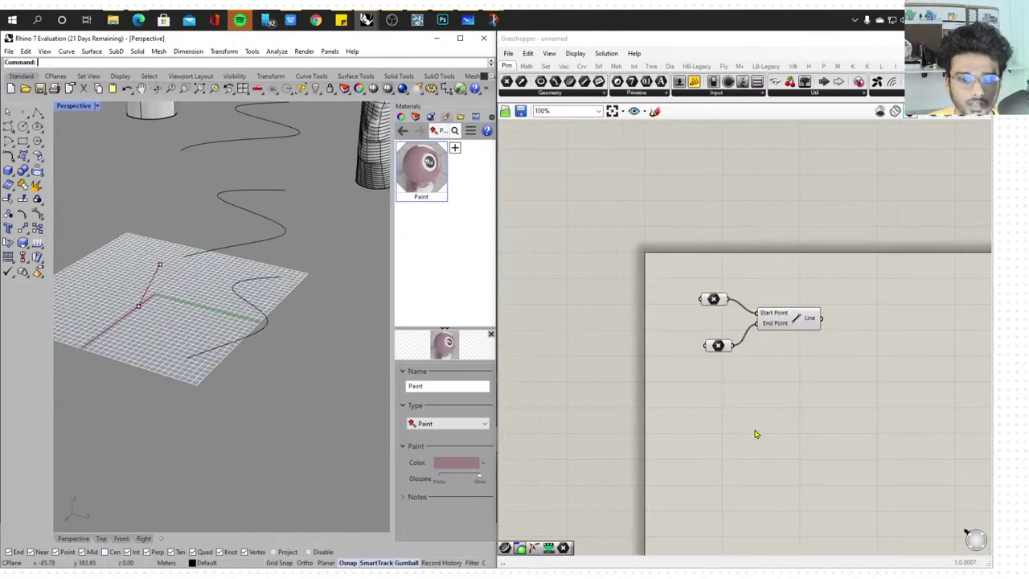
Add a Curve parameter below the Point parameters, reference the S-curve on the grid with Set one Curve, and select it
{"action": "right_click_drag", "start_coordinate": [743, 408], "coordinate": [700, 419]}
{"action": "double_click", "coordinate": [693, 421]}
{"action": "type", "text": "curve"}
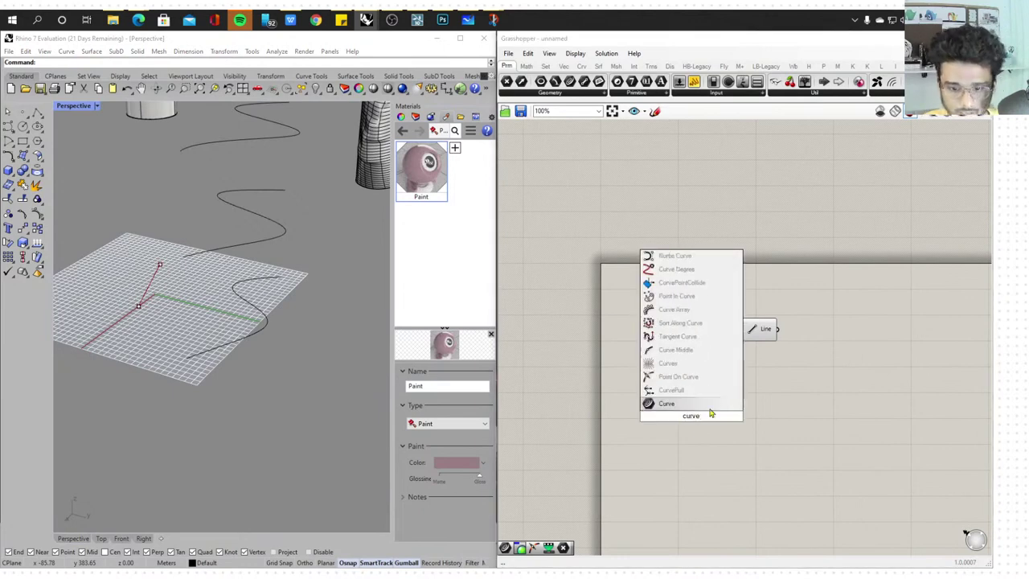
{"action": "left_click", "coordinate": [697, 404]}
{"action": "scroll", "coordinate": [693, 416], "scroll_direction": "up", "scroll_amount": 3}
{"action": "right_click", "coordinate": [695, 416]}
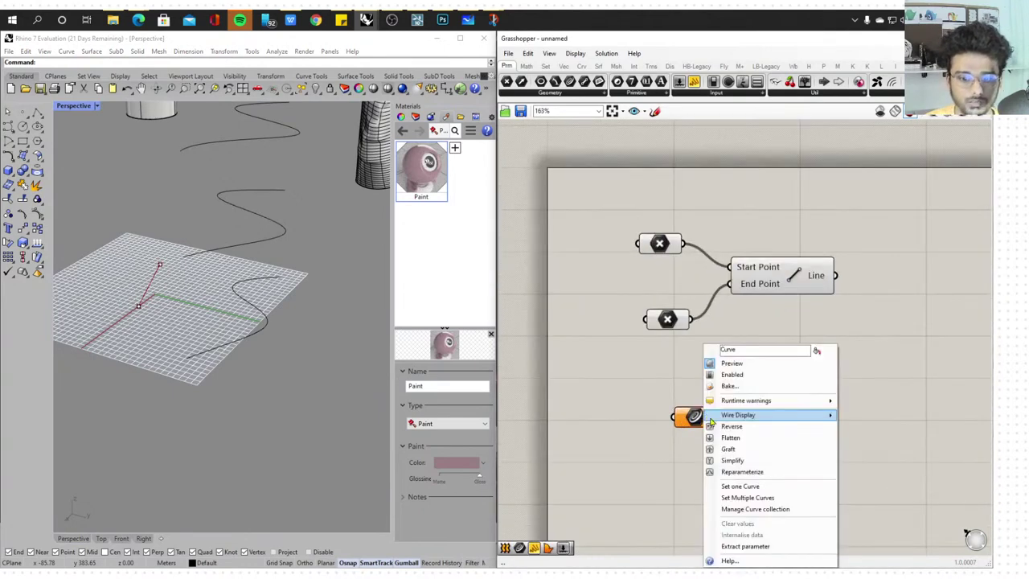
{"action": "left_click", "coordinate": [739, 486]}
{"action": "left_click", "coordinate": [266, 320]}
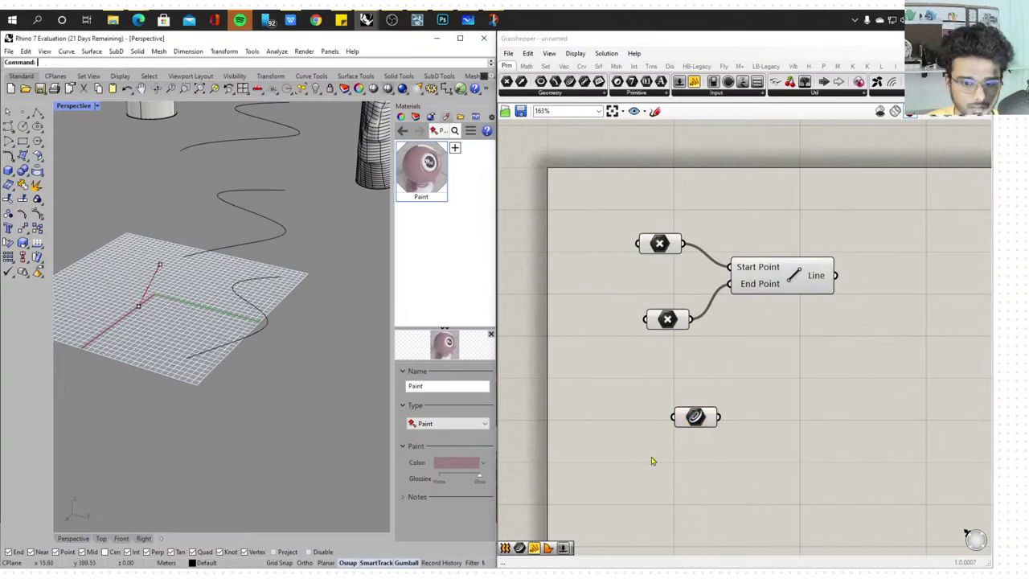
{"action": "left_click", "coordinate": [696, 416]}
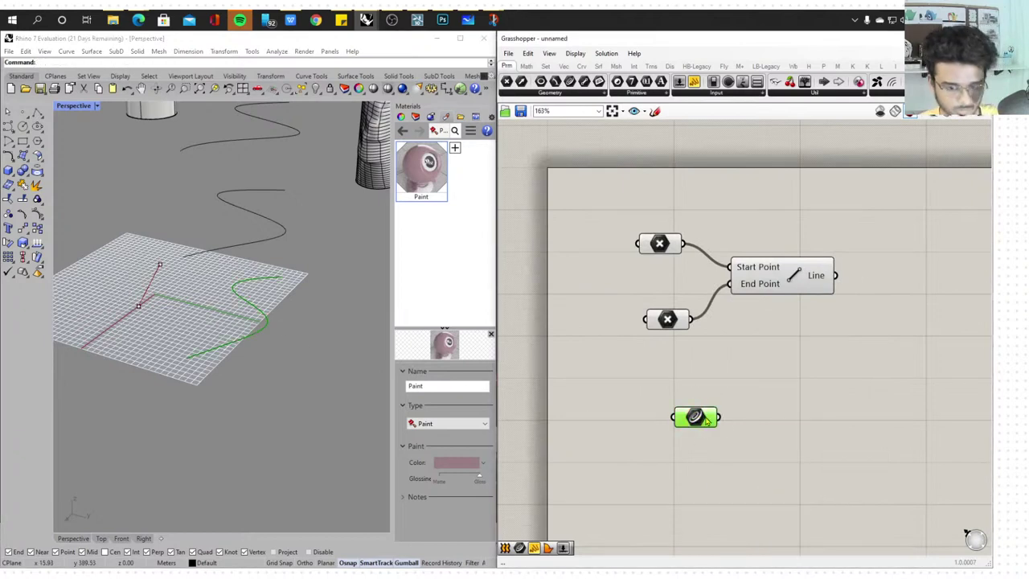
Make two copies of the Curve parameter below it and reference the middle S-curve in the first copy
{"action": "left_click_drag", "start_coordinate": [696, 416], "coordinate": [711, 472]}
{"action": "right_click", "coordinate": [710, 472]}
{"action": "left_click", "coordinate": [749, 486]}
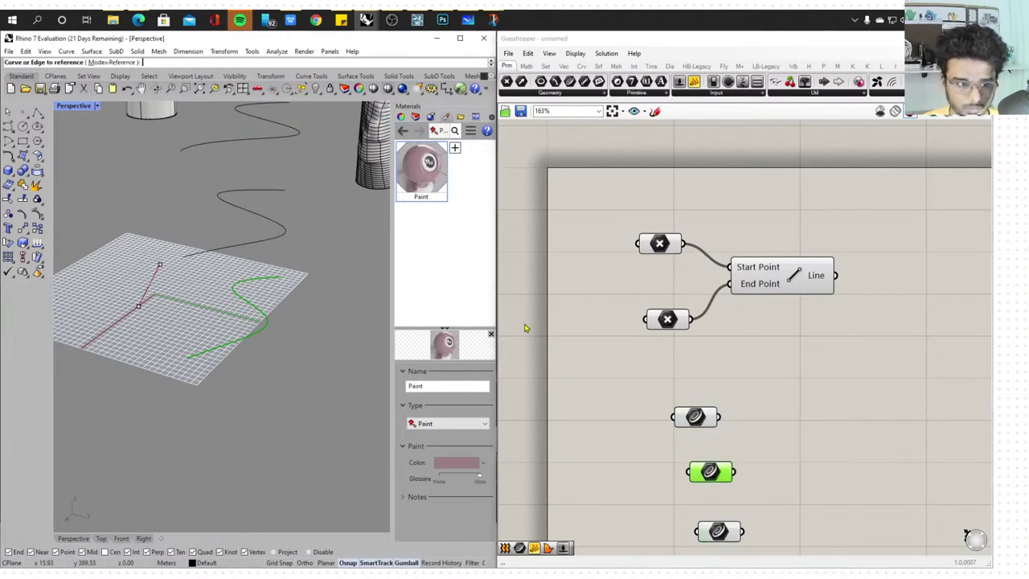
{"action": "left_click", "coordinate": [280, 240]}
{"action": "scroll", "coordinate": [328, 280], "scroll_direction": "down", "scroll_amount": 3}
{"action": "scroll", "coordinate": [774, 392], "scroll_direction": "down", "scroll_amount": 4}
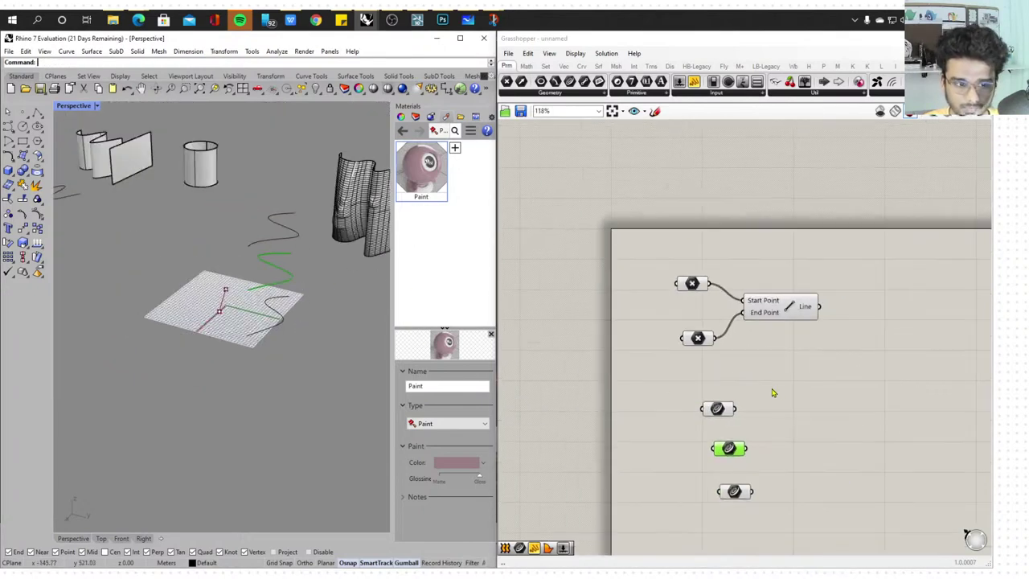
Reference the uppermost S-curve in the lowest Curve parameter with Set one Curve
{"action": "scroll", "coordinate": [700, 455], "scroll_direction": "up", "scroll_amount": 5}
{"action": "right_click", "coordinate": [683, 458]}
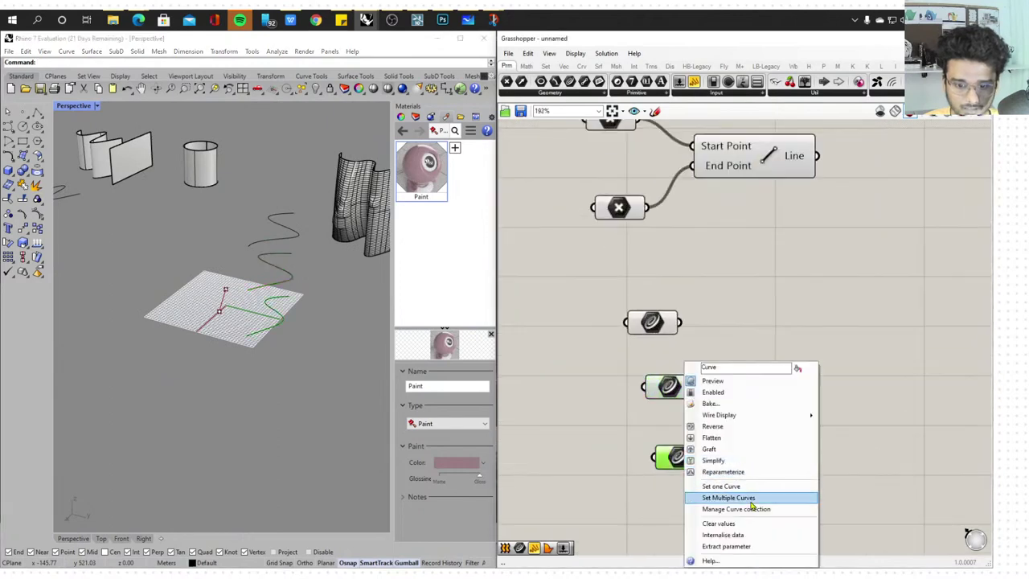
{"action": "left_click", "coordinate": [750, 493]}
{"action": "left_click", "coordinate": [295, 243]}
Clear the old surfaces, cylinder and stray curves around the grid out of the Rhino scene
{"action": "scroll", "coordinate": [209, 269], "scroll_direction": "down", "scroll_amount": 8}
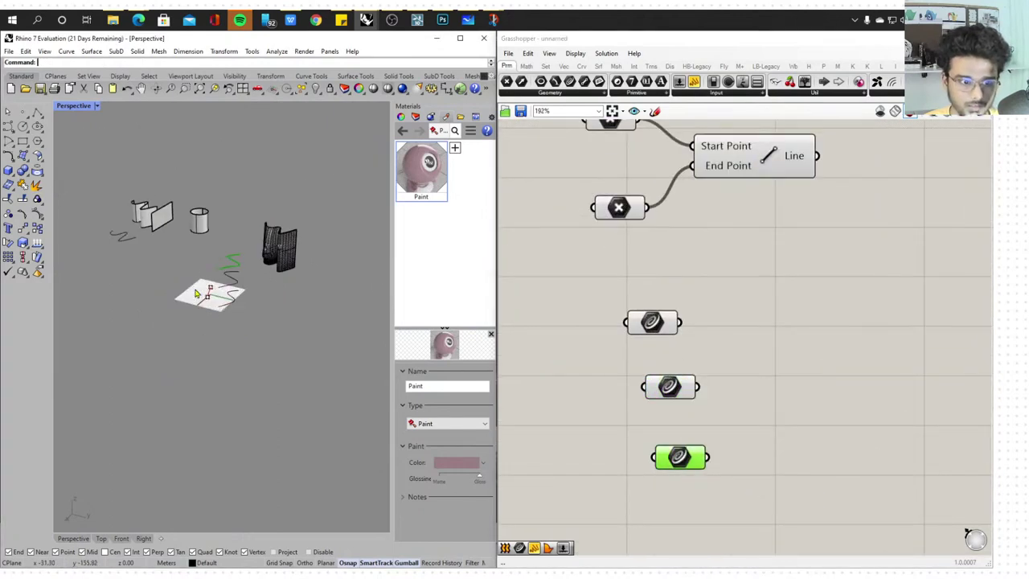
{"action": "left_click", "coordinate": [274, 254]}
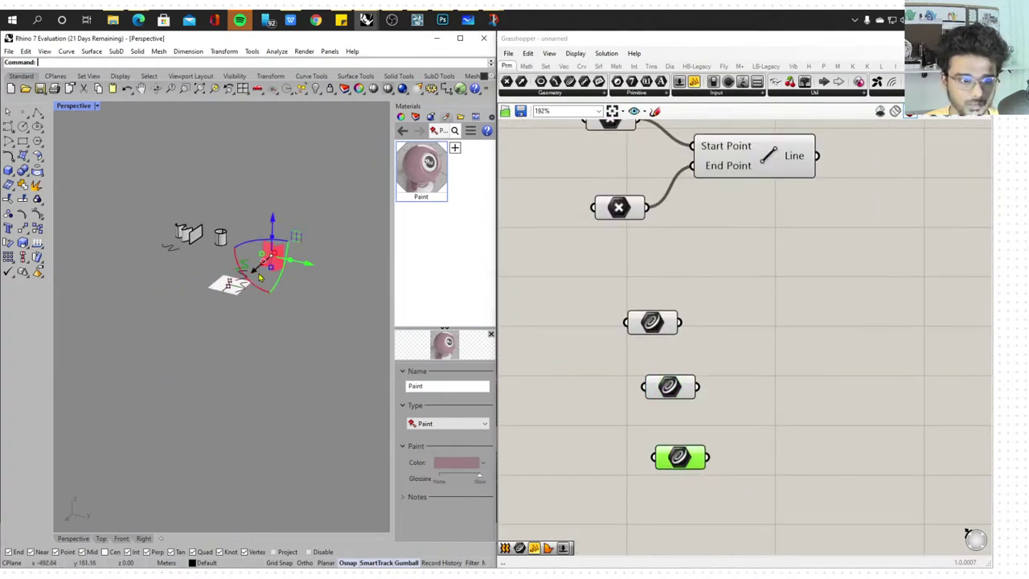
{"action": "left_click", "coordinate": [315, 88]}
{"action": "left_click_drag", "start_coordinate": [243, 178], "coordinate": [240, 326]}
{"action": "key", "text": "Delete"}
{"action": "key", "text": "Delete"}
{"action": "scroll", "coordinate": [238, 286], "scroll_direction": "up", "scroll_amount": 10}
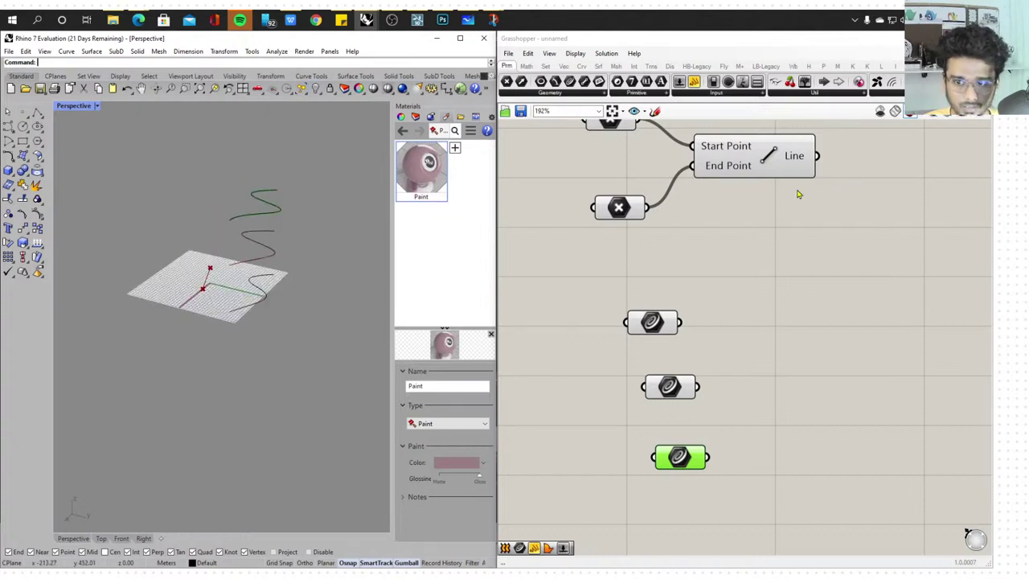
Turn off the preview of both Point parameters and the Line component
{"action": "scroll", "coordinate": [711, 283], "scroll_direction": "down", "scroll_amount": 2}
{"action": "left_click_drag", "start_coordinate": [806, 187], "coordinate": [584, 279]}
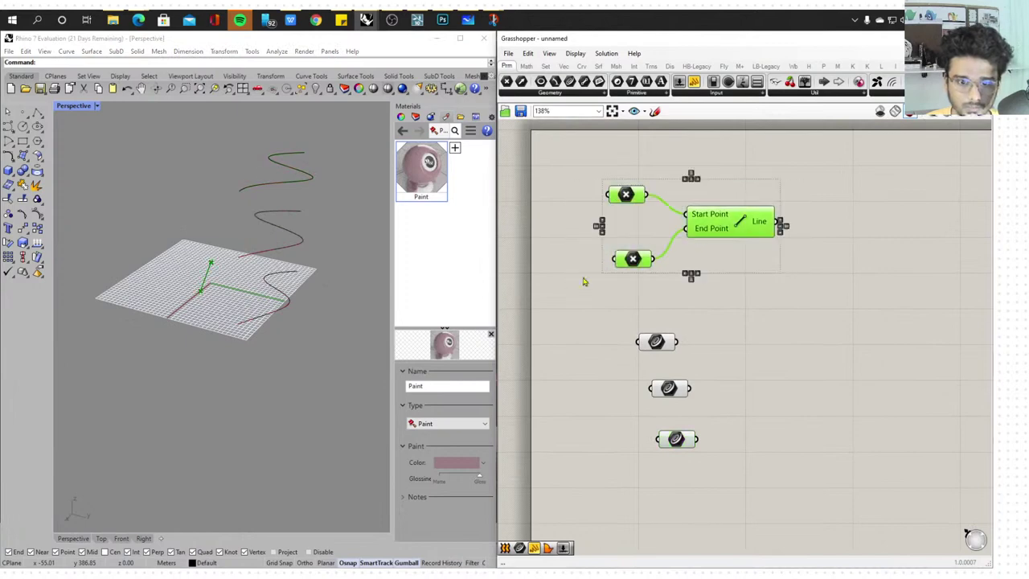
{"action": "middle_click", "coordinate": [733, 220]}
{"action": "left_click", "coordinate": [849, 294]}
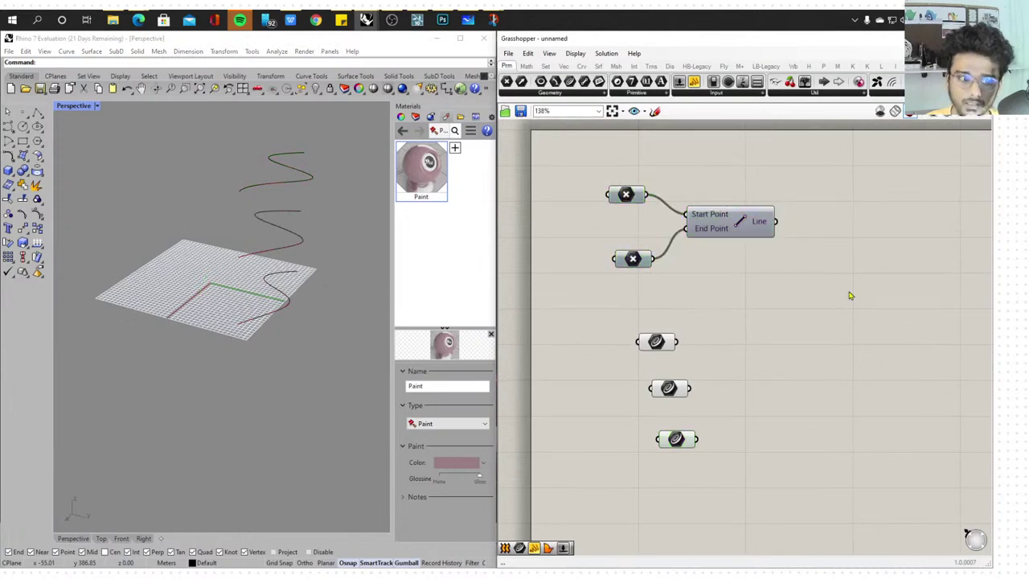
{"action": "scroll", "coordinate": [269, 281], "scroll_direction": "down", "scroll_amount": 3}
{"action": "scroll", "coordinate": [179, 275], "scroll_direction": "up", "scroll_amount": 5}
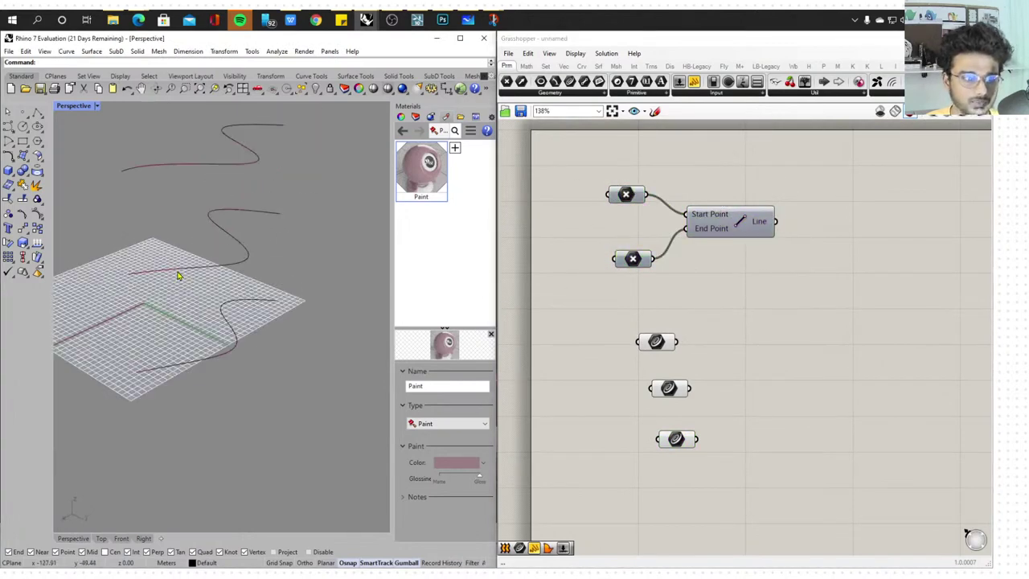
Add a Loft component beside the Curve parameters and line the three parameters up in a column
{"action": "double_click", "coordinate": [778, 395]}
{"action": "type", "text": "loft"}
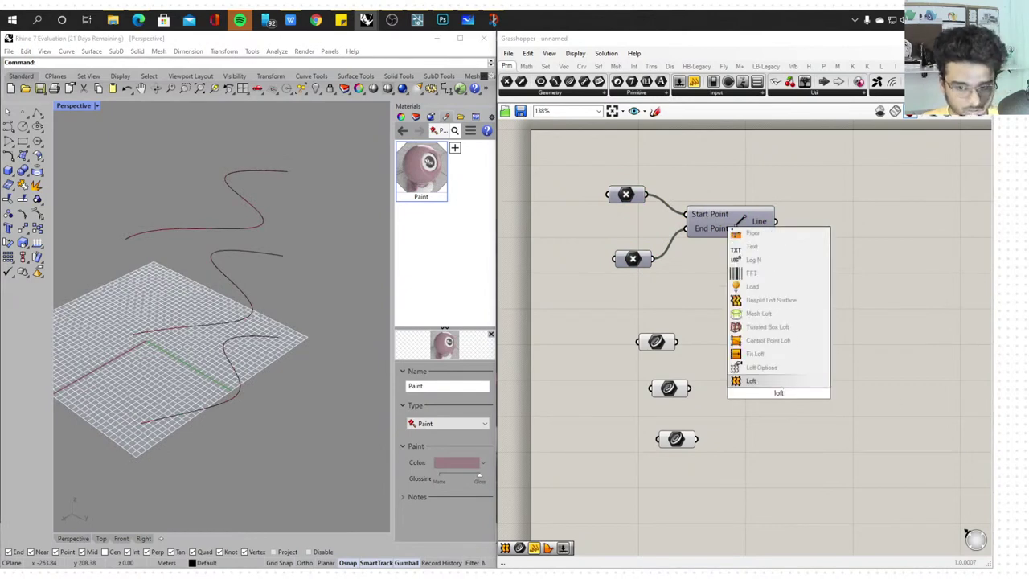
{"action": "left_click", "coordinate": [768, 381]}
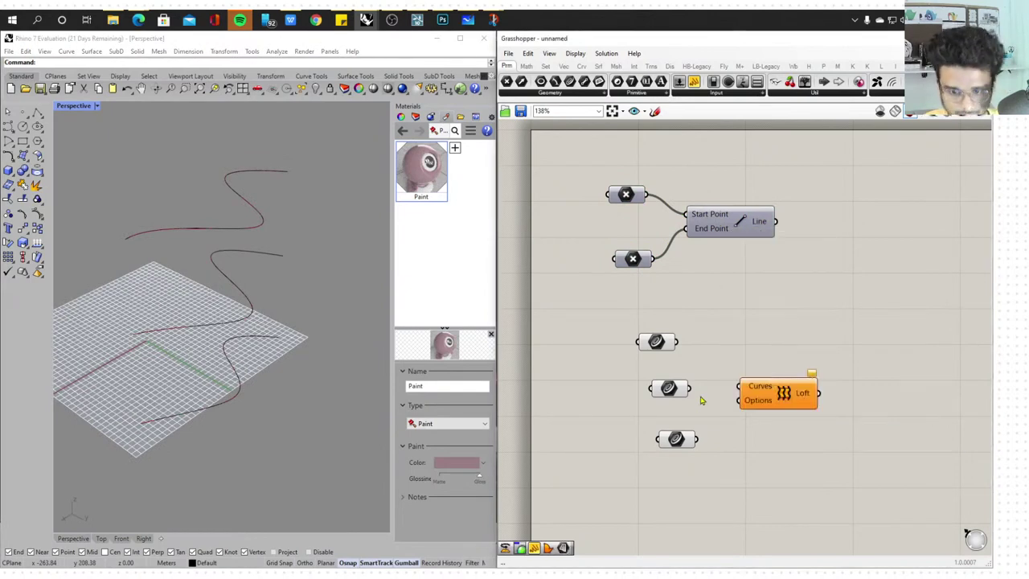
{"action": "left_click_drag", "start_coordinate": [755, 398], "coordinate": [794, 402]}
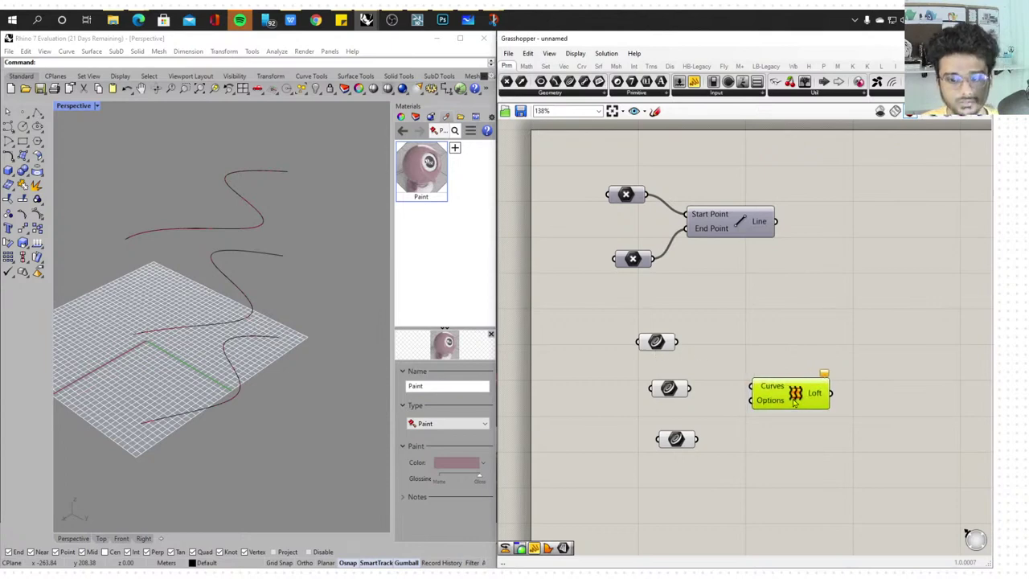
{"action": "left_click_drag", "start_coordinate": [679, 442], "coordinate": [654, 441]}
{"action": "left_click_drag", "start_coordinate": [681, 393], "coordinate": [665, 399]}
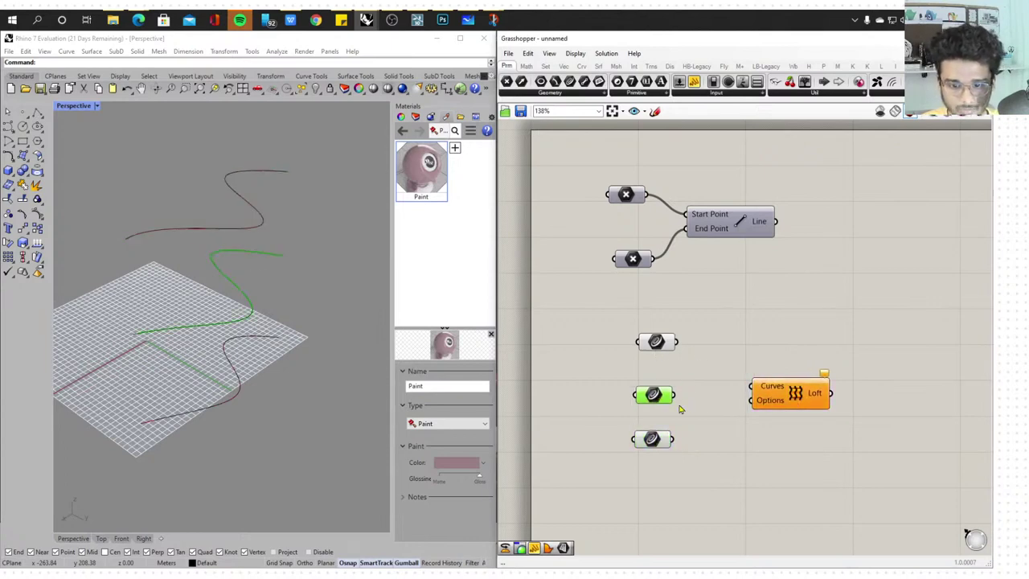
{"action": "scroll", "coordinate": [694, 402], "scroll_direction": "up", "scroll_amount": 1}
{"action": "right_click_drag", "start_coordinate": [694, 402], "coordinate": [677, 396]}
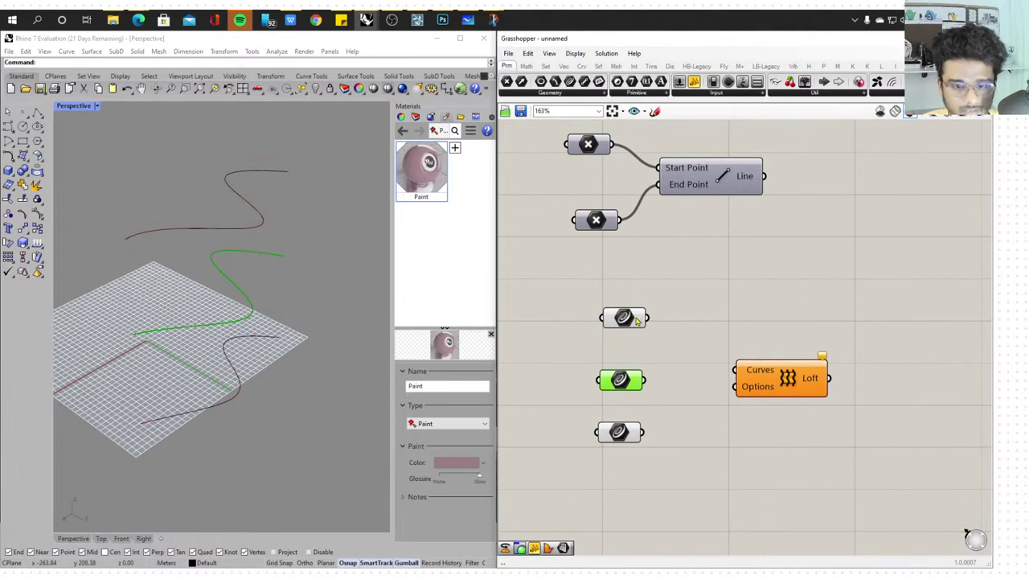
Connect all three Curve parameters, from the lowest curve to the uppermost, to the Loft's Curves input
{"action": "left_click", "coordinate": [767, 377]}
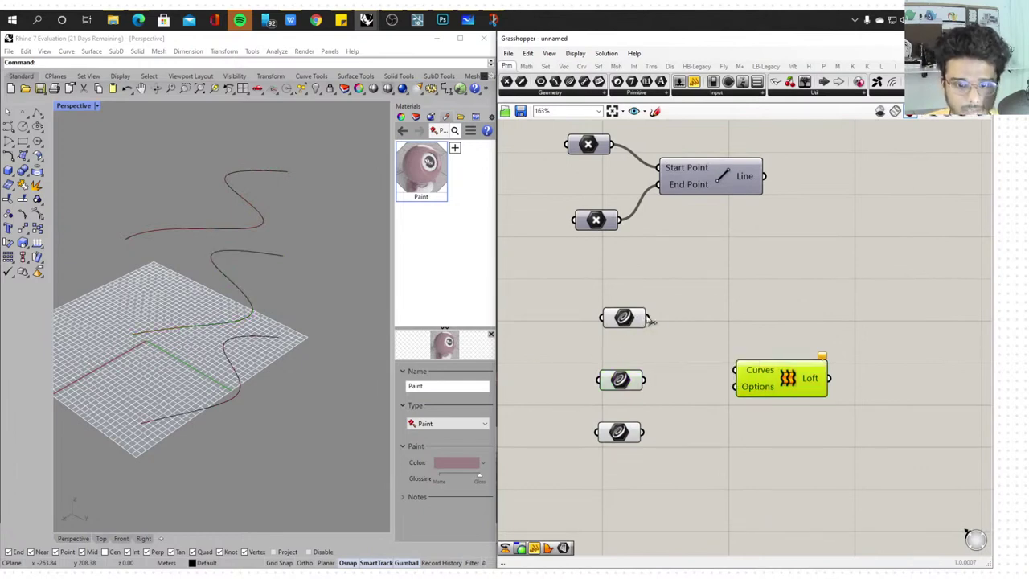
{"action": "left_click_drag", "start_coordinate": [649, 319], "coordinate": [741, 374]}
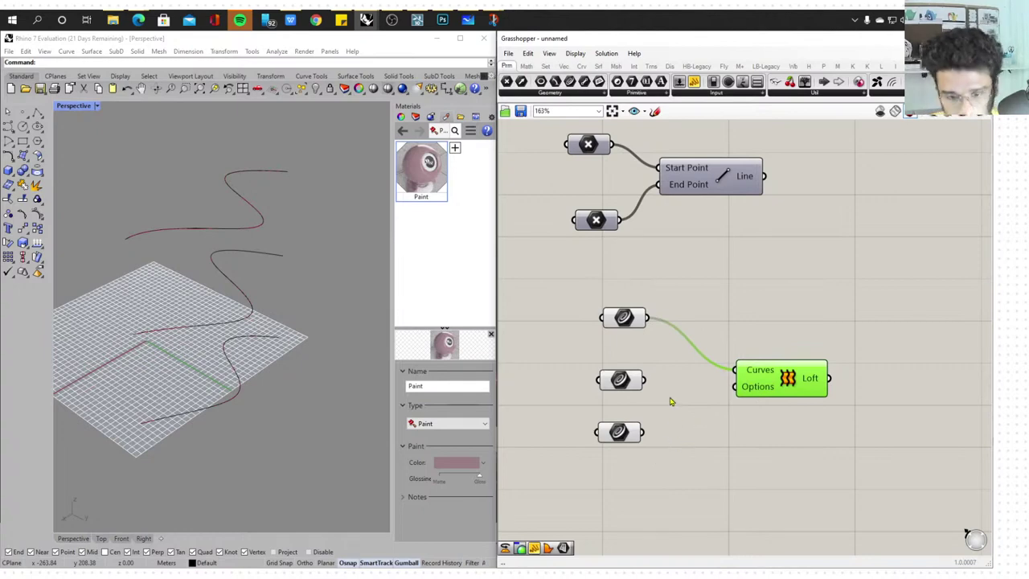
{"action": "left_click_drag", "start_coordinate": [649, 385], "coordinate": [733, 372]}
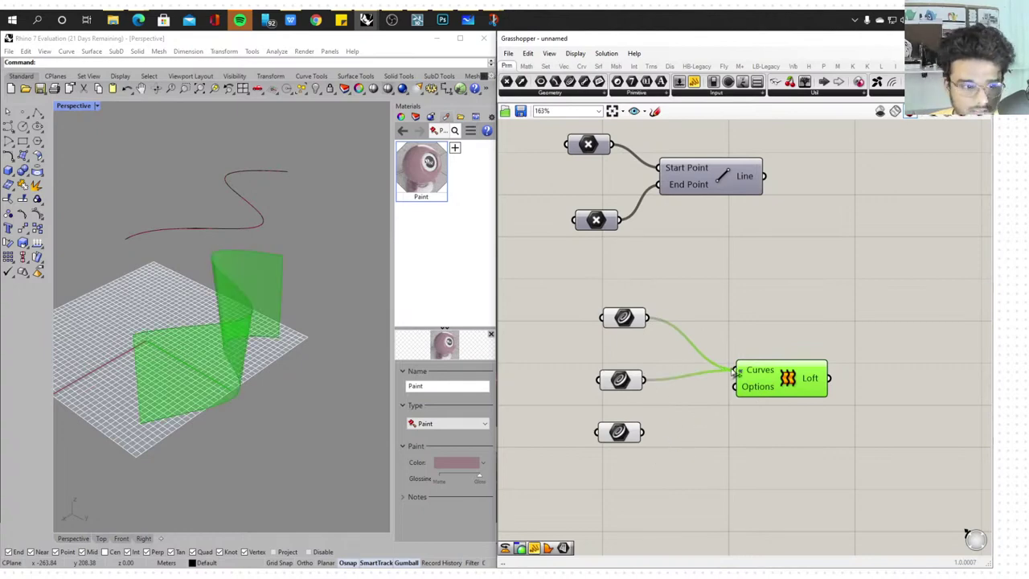
{"action": "left_click_drag", "start_coordinate": [645, 435], "coordinate": [733, 373], "text": "shift"}
Inspect the lofted surface from another angle in Rhino and select its uppermost curve
{"action": "right_click_drag", "start_coordinate": [328, 367], "coordinate": [318, 349]}
{"action": "scroll", "coordinate": [180, 265], "scroll_direction": "up", "scroll_amount": 5}
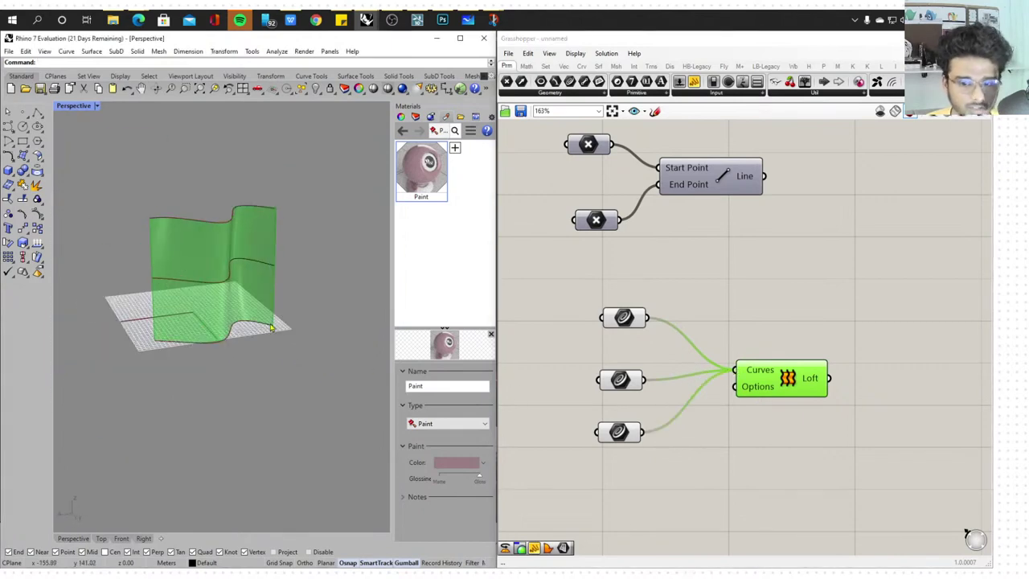
{"action": "scroll", "coordinate": [220, 241], "scroll_direction": "up", "scroll_amount": 2}
{"action": "left_click", "coordinate": [225, 230]}
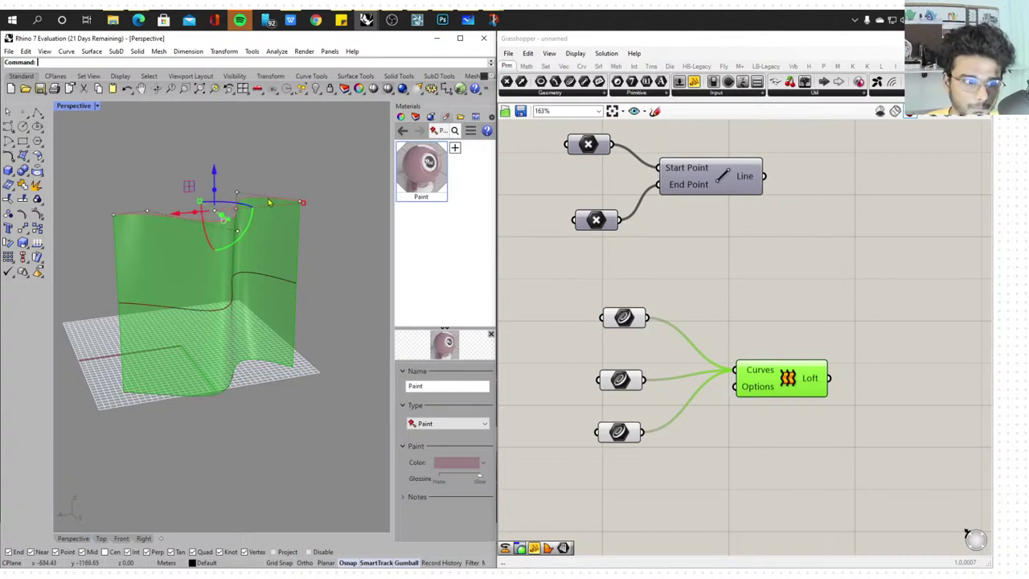
{"action": "scroll", "coordinate": [231, 189], "scroll_direction": "down", "scroll_amount": 2}
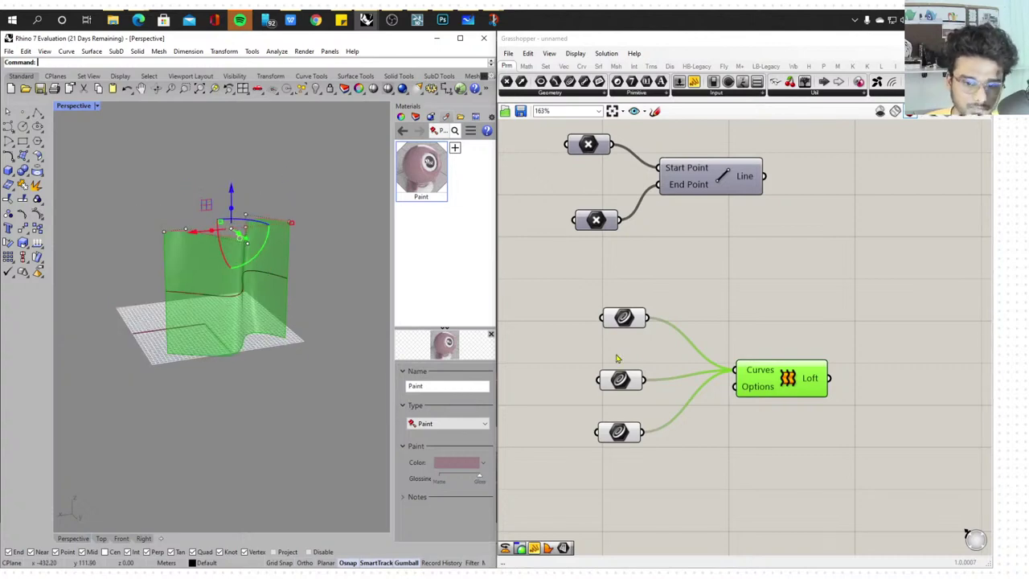
Examine how the surface in the Rhino viewport is highlighted while the Loft component is alternately selected and deselected
{"action": "left_click", "coordinate": [730, 439]}
{"action": "scroll", "coordinate": [781, 408], "scroll_direction": "up", "scroll_amount": 2}
{"action": "left_click", "coordinate": [772, 372]}
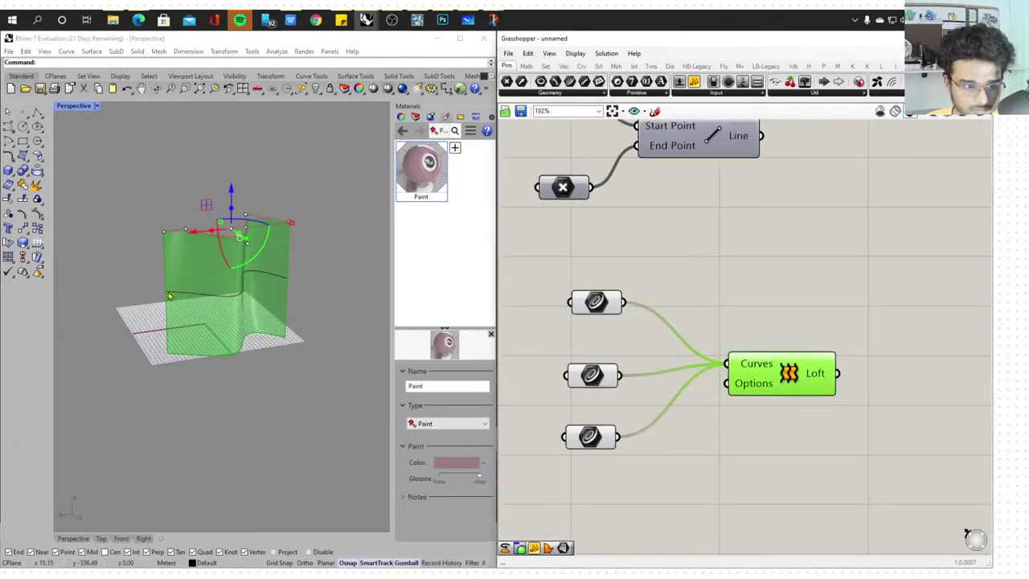
{"action": "left_click", "coordinate": [339, 257]}
{"action": "left_click", "coordinate": [829, 334]}
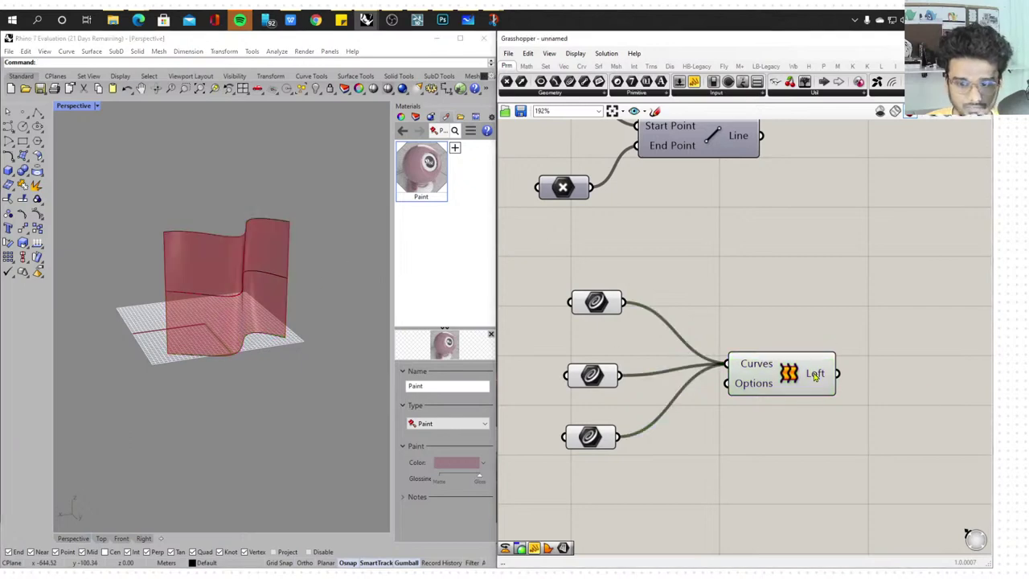
{"action": "left_click", "coordinate": [815, 376]}
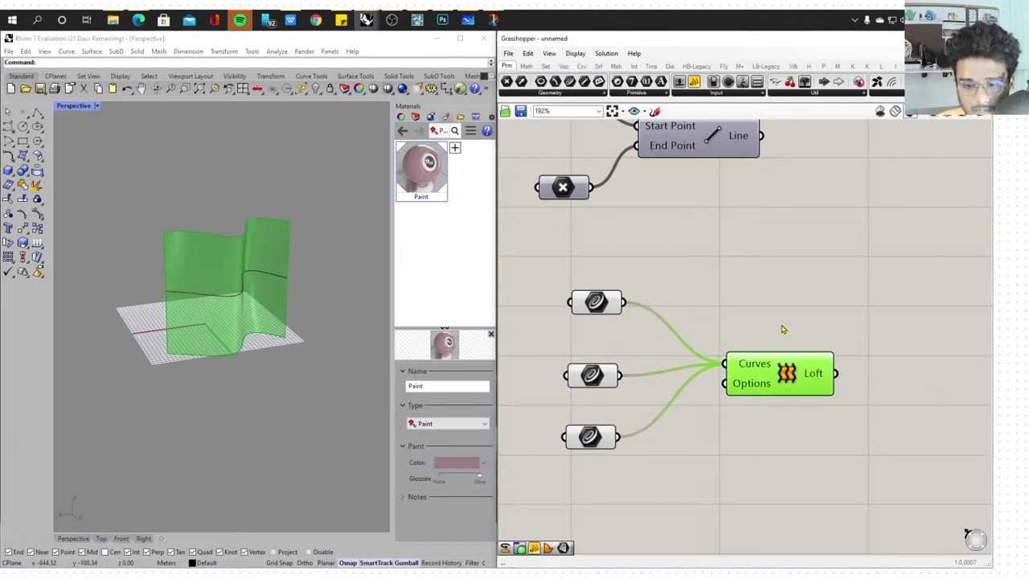
{"action": "left_click", "coordinate": [790, 282]}
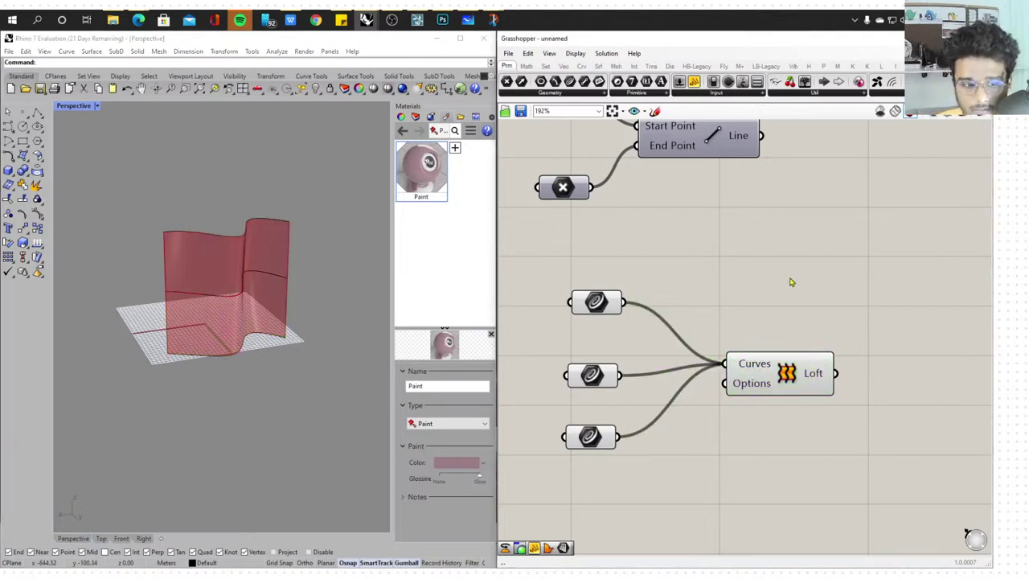
{"action": "left_click", "coordinate": [782, 363]}
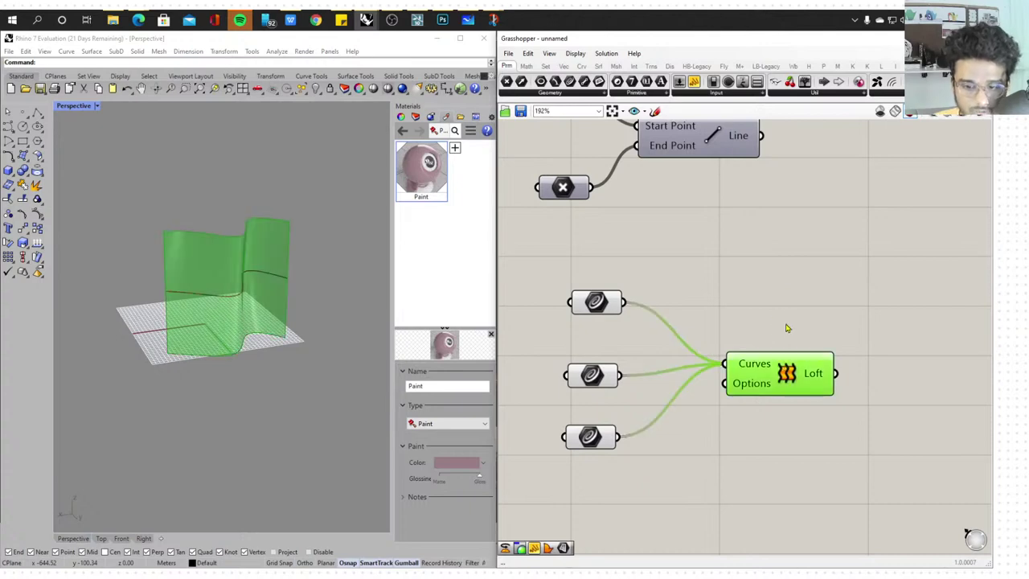
Raise the uppermost curve of the lofted surface vertically in Rhino and inspect the stretched loft from another angle
{"action": "left_click", "coordinate": [233, 240]}
{"action": "left_click", "coordinate": [771, 276]}
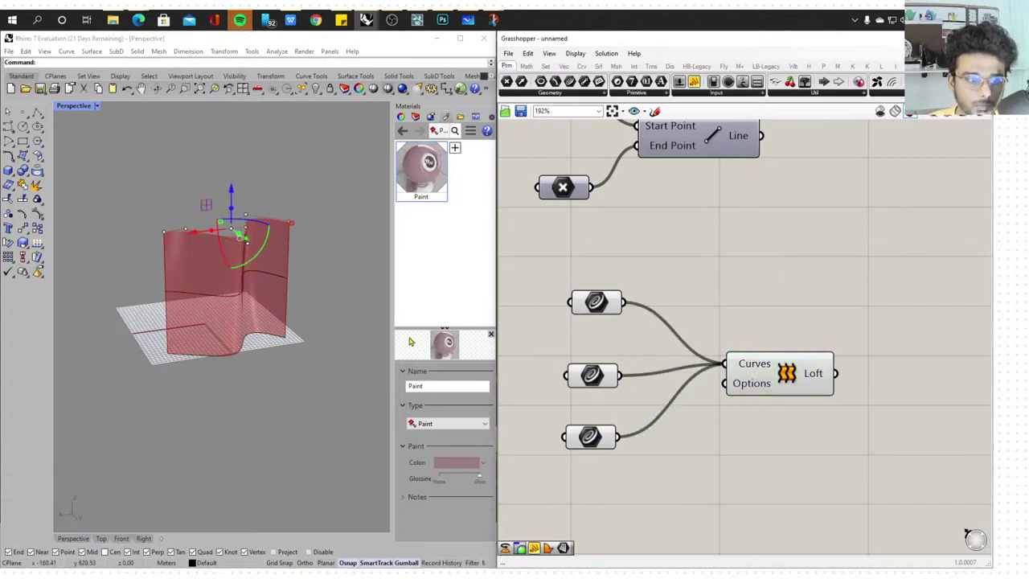
{"action": "left_click", "coordinate": [287, 327]}
{"action": "left_click", "coordinate": [236, 241]}
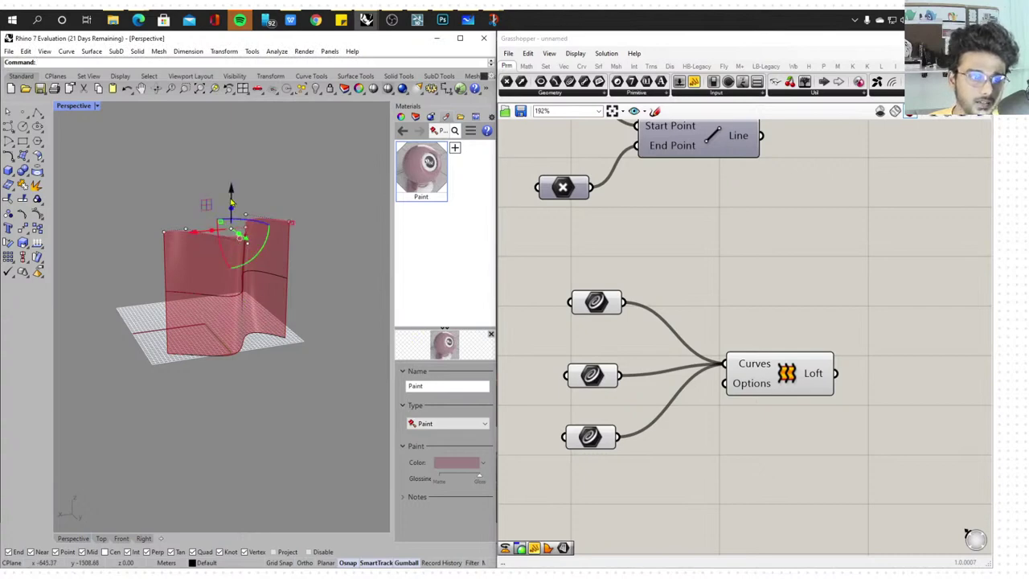
{"action": "scroll", "coordinate": [231, 202], "scroll_direction": "down", "scroll_amount": 8}
{"action": "left_click_drag", "start_coordinate": [231, 177], "coordinate": [231, 130]}
{"action": "right_click_drag", "start_coordinate": [290, 276], "coordinate": [207, 275]}
{"action": "right_click_drag", "start_coordinate": [205, 240], "coordinate": [271, 267]}
{"action": "scroll", "coordinate": [248, 281], "scroll_direction": "up", "scroll_amount": 4}
{"action": "left_click", "coordinate": [318, 257]}
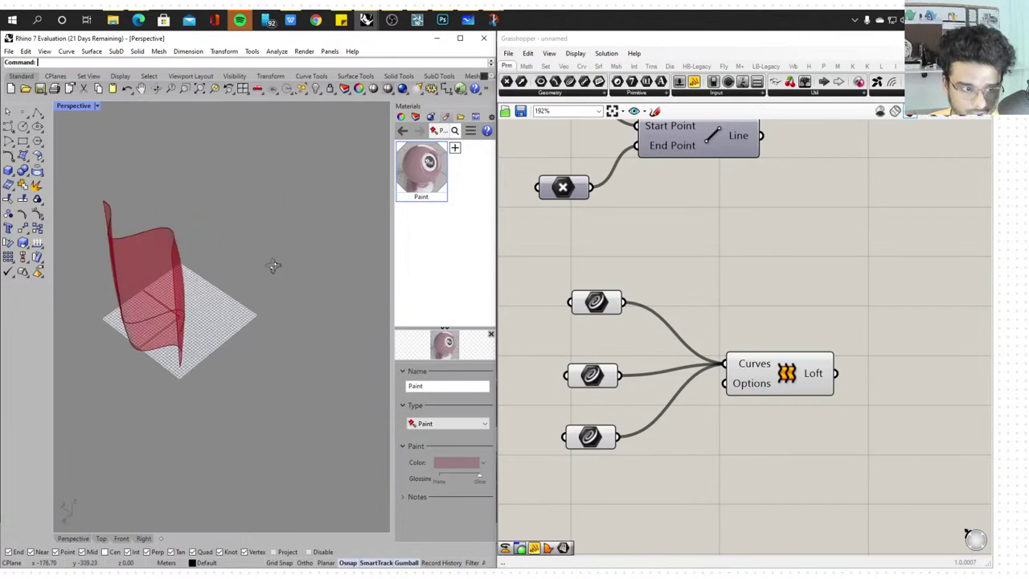
Draw a closed, organically shaped control-point curve with seven points on the ground beside the lofted surface
{"action": "left_click", "coordinate": [7, 138]}
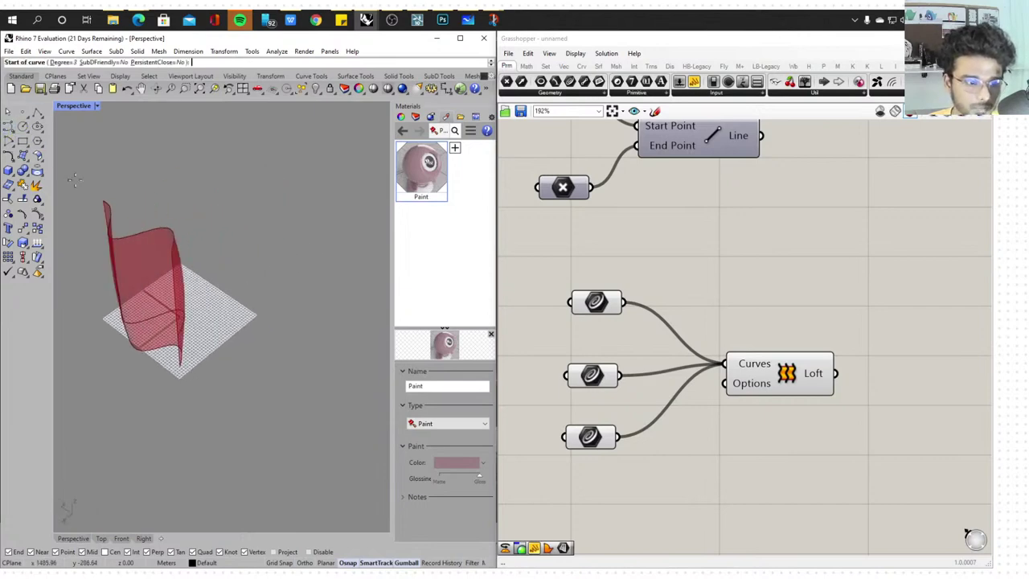
{"action": "left_click", "coordinate": [250, 259]}
{"action": "left_click", "coordinate": [222, 294]}
{"action": "left_click", "coordinate": [244, 360]}
{"action": "left_click", "coordinate": [296, 331]}
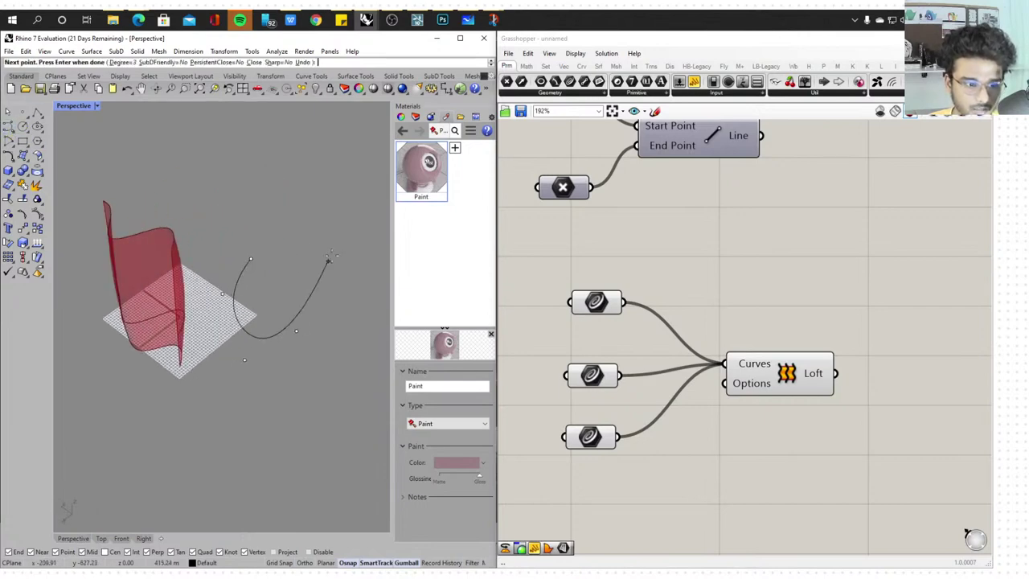
{"action": "left_click", "coordinate": [326, 298]}
{"action": "left_click", "coordinate": [359, 303]}
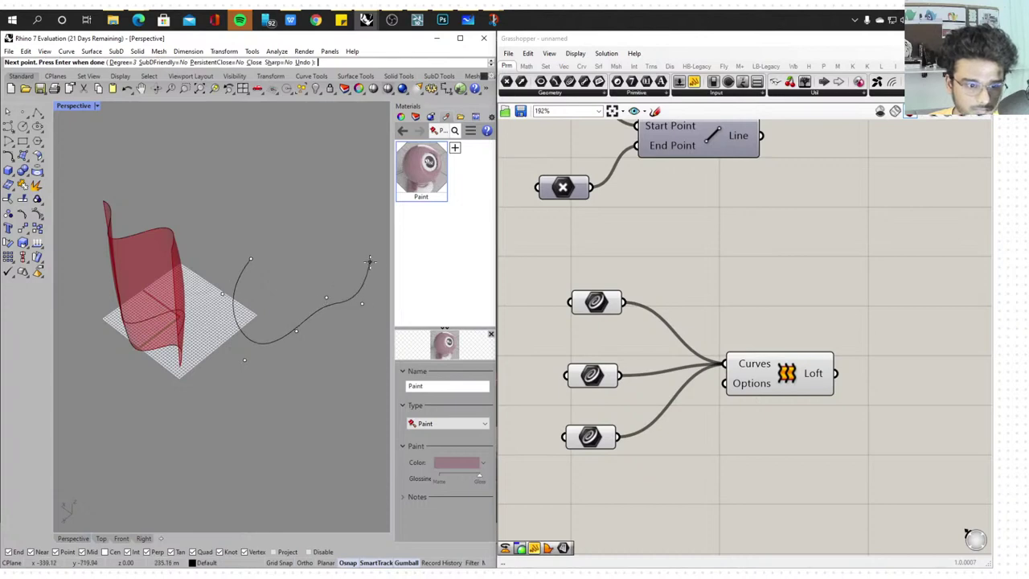
{"action": "left_click", "coordinate": [368, 260]}
{"action": "left_click", "coordinate": [249, 259]}
{"action": "scroll", "coordinate": [284, 244], "scroll_direction": "down", "scroll_amount": 6}
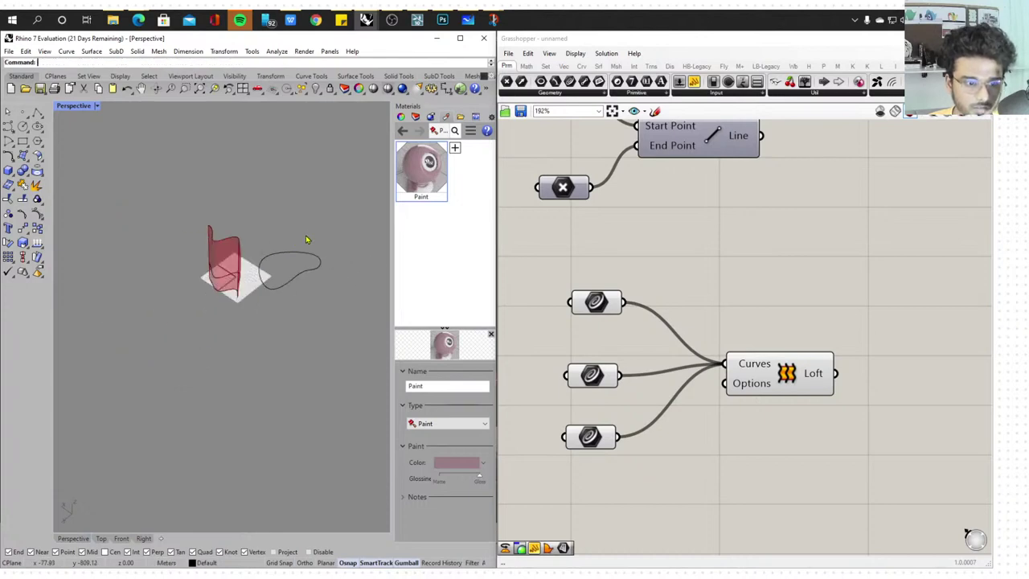
Copy the closed curve straight up, well above the original
{"action": "left_click", "coordinate": [309, 246]}
{"action": "scroll", "coordinate": [313, 261], "scroll_direction": "up", "scroll_amount": 4}
{"action": "right_click_drag", "start_coordinate": [312, 260], "coordinate": [282, 346]}
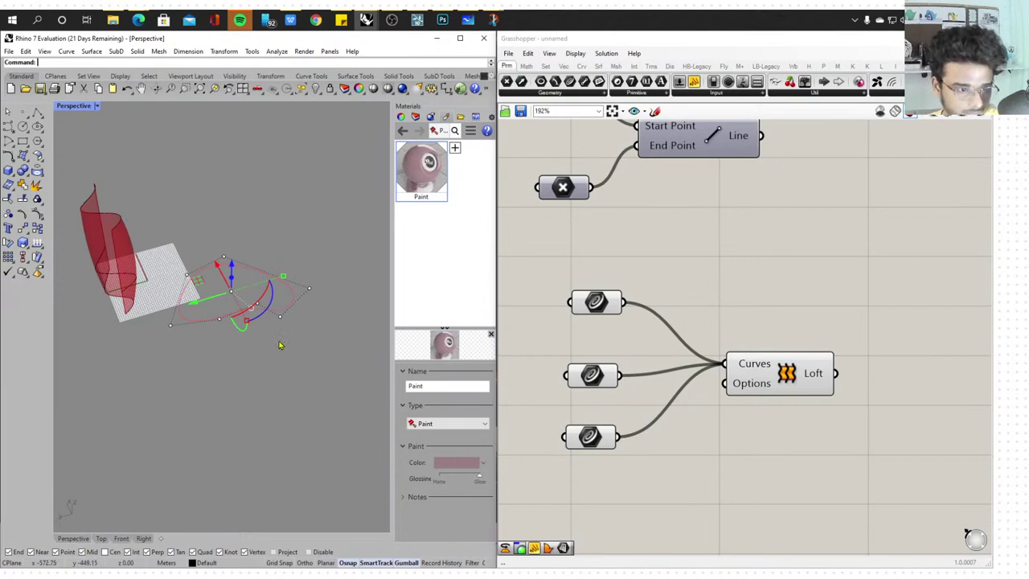
{"action": "left_click_drag", "start_coordinate": [233, 267], "coordinate": [234, 126], "text": "alt"}
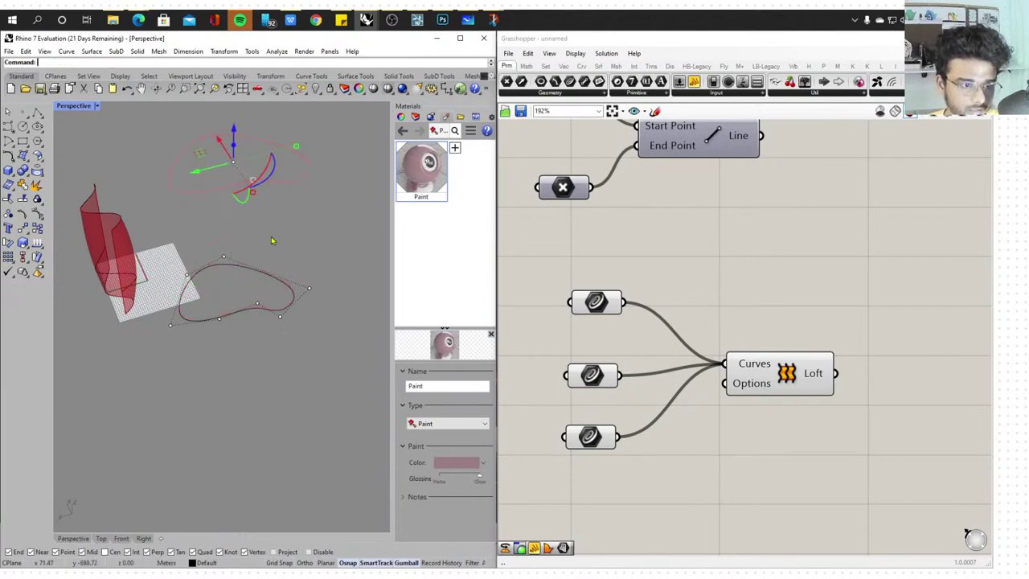
{"action": "left_click", "coordinate": [251, 276]}
{"action": "left_click_drag", "start_coordinate": [232, 266], "coordinate": [233, 184]}
{"action": "left_click", "coordinate": [285, 319]}
{"action": "key", "text": "ctrl+z"}
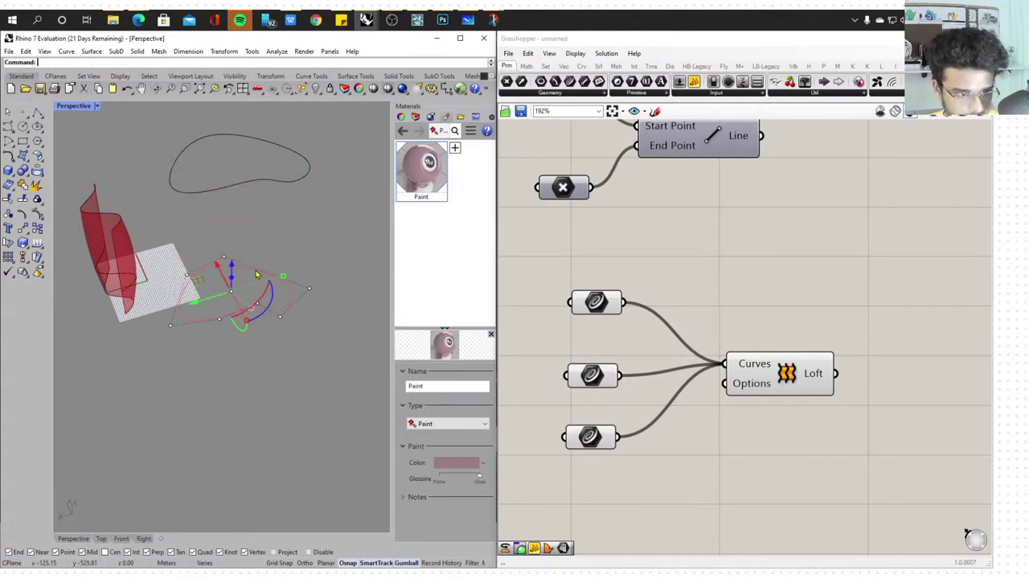
Copy the lowest closed curve straight up to about midway between the two existing closed curves
{"action": "left_click", "coordinate": [256, 274]}
{"action": "left_click", "coordinate": [297, 306]}
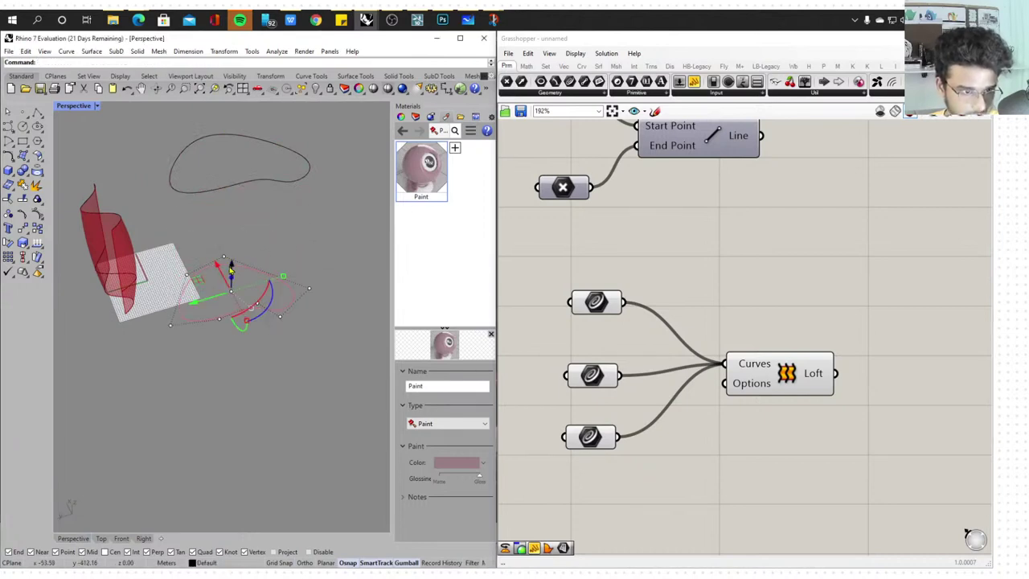
{"action": "left_click_drag", "start_coordinate": [231, 266], "coordinate": [233, 194], "text": "alt"}
{"action": "left_click", "coordinate": [319, 173]}
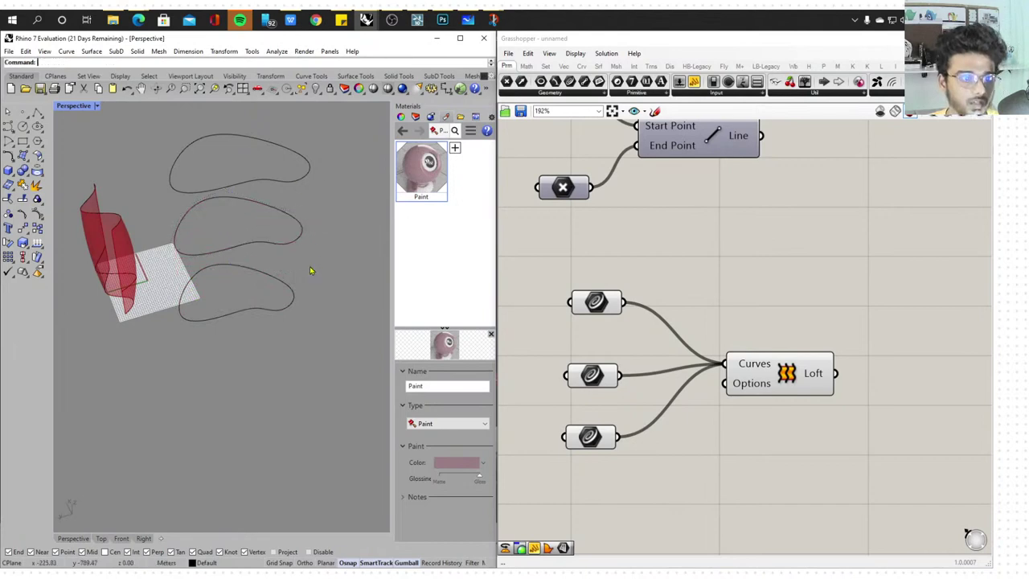
Turn on the uppermost closed curve's control points and pull those at the end away from the loft outward to lengthen it
{"action": "right_click_drag", "start_coordinate": [311, 269], "coordinate": [294, 245]}
{"action": "scroll", "coordinate": [294, 242], "scroll_direction": "down", "scroll_amount": 5}
{"action": "left_click", "coordinate": [285, 169]}
{"action": "key", "text": "F10"}
{"action": "left_click_drag", "start_coordinate": [319, 147], "coordinate": [303, 177]}
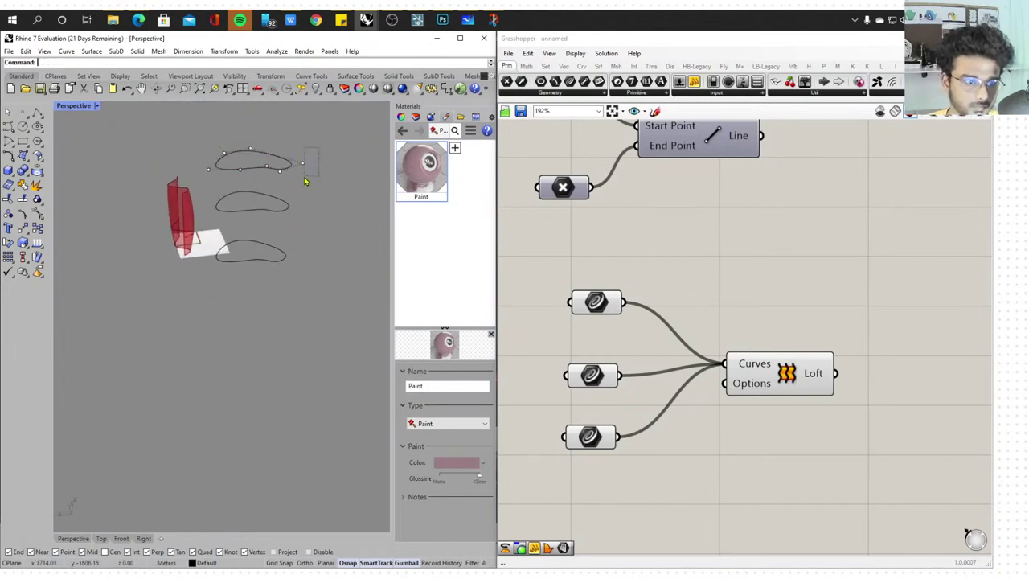
{"action": "left_click", "coordinate": [278, 159]}
{"action": "scroll", "coordinate": [290, 148], "scroll_direction": "up", "scroll_amount": 5}
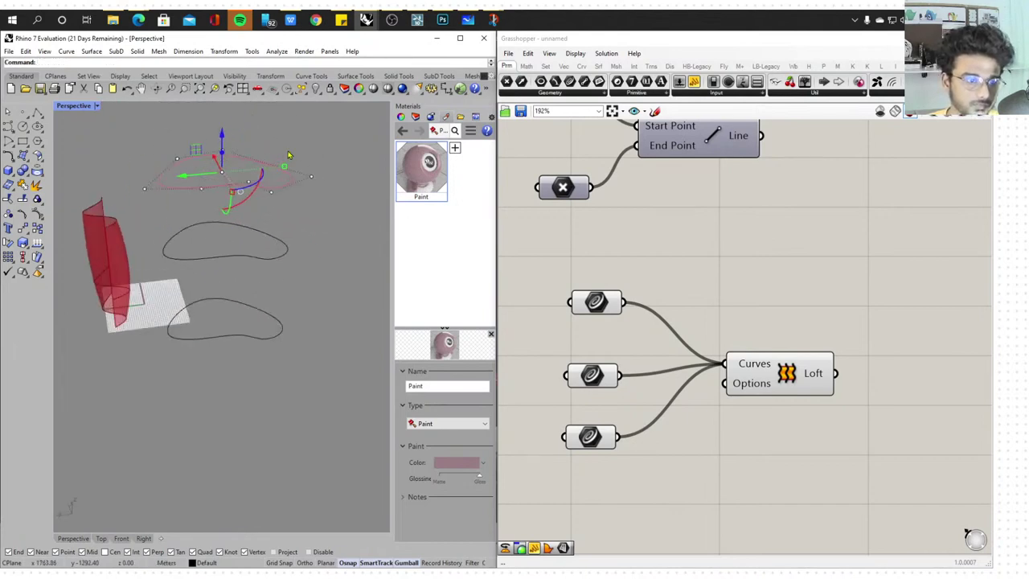
{"action": "key", "text": "F10"}
{"action": "left_click_drag", "start_coordinate": [263, 162], "coordinate": [320, 230]}
{"action": "left_click_drag", "start_coordinate": [249, 190], "coordinate": [288, 185]}
Lengthen the middle closed curve by pulling its end control points outward, away from the existing loft
{"action": "left_click", "coordinate": [244, 229]}
{"action": "left_click_drag", "start_coordinate": [324, 227], "coordinate": [290, 261]}
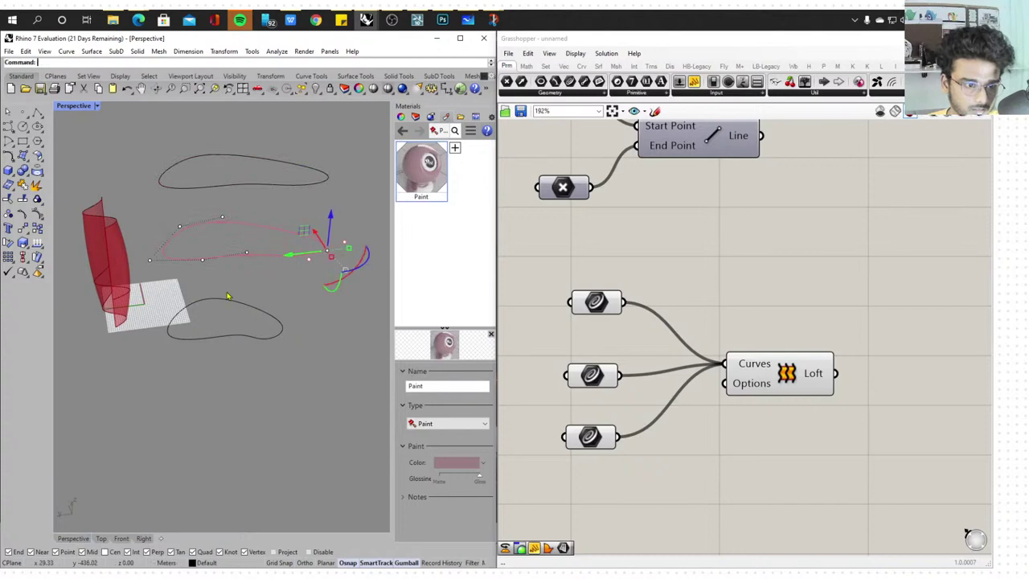
{"action": "key", "text": "ctrl+z"}
Shrink the lowest closed curve by moving the control points at its end nearest the grid inward
{"action": "left_click", "coordinate": [244, 301]}
{"action": "key", "text": "F10"}
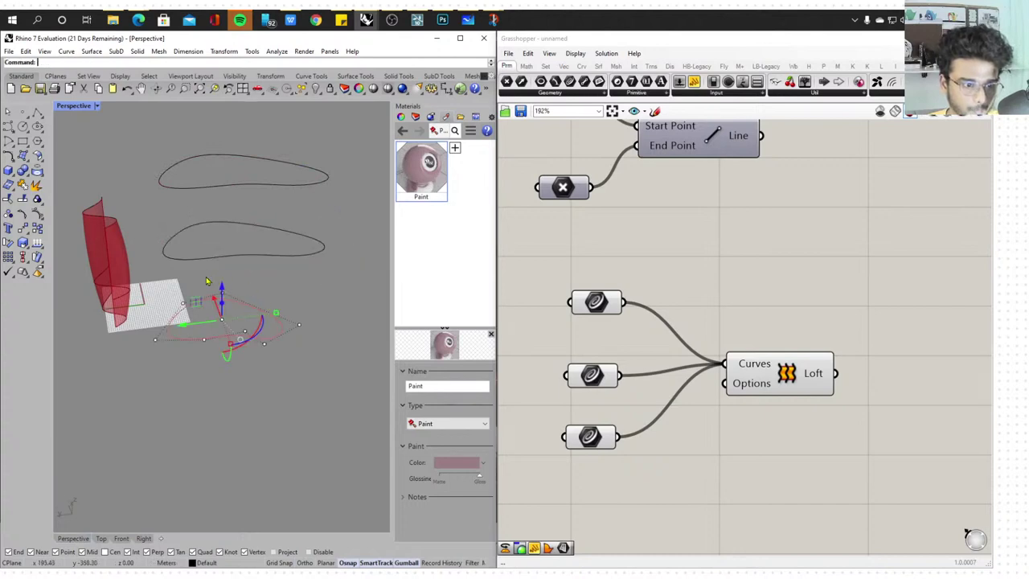
{"action": "left_click_drag", "start_coordinate": [152, 292], "coordinate": [211, 355]}
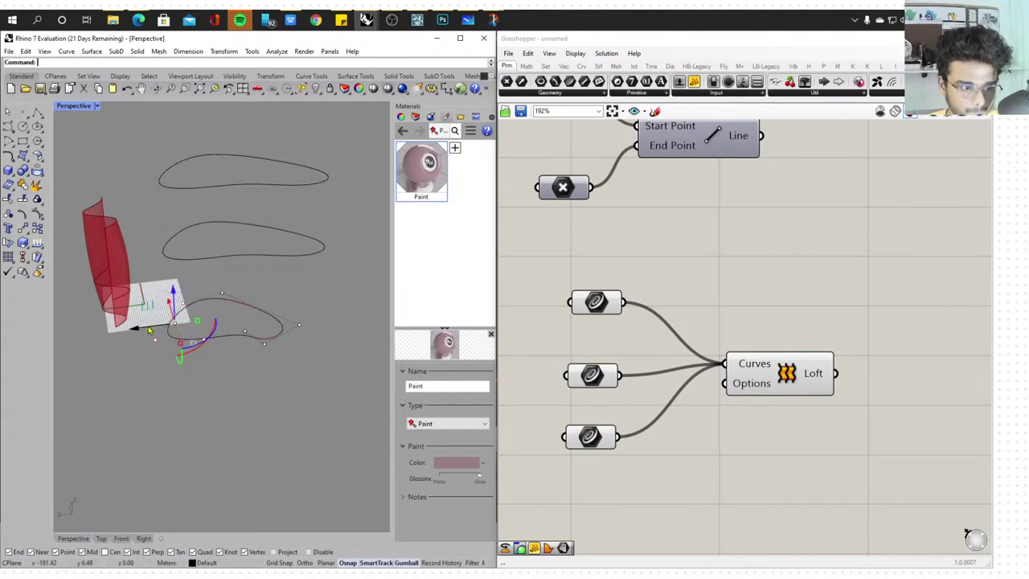
{"action": "left_click_drag", "start_coordinate": [136, 329], "coordinate": [165, 325]}
{"action": "key", "text": "Escape"}
{"action": "key", "text": "Escape"}
{"action": "scroll", "coordinate": [350, 318], "scroll_direction": "down", "scroll_amount": 5}
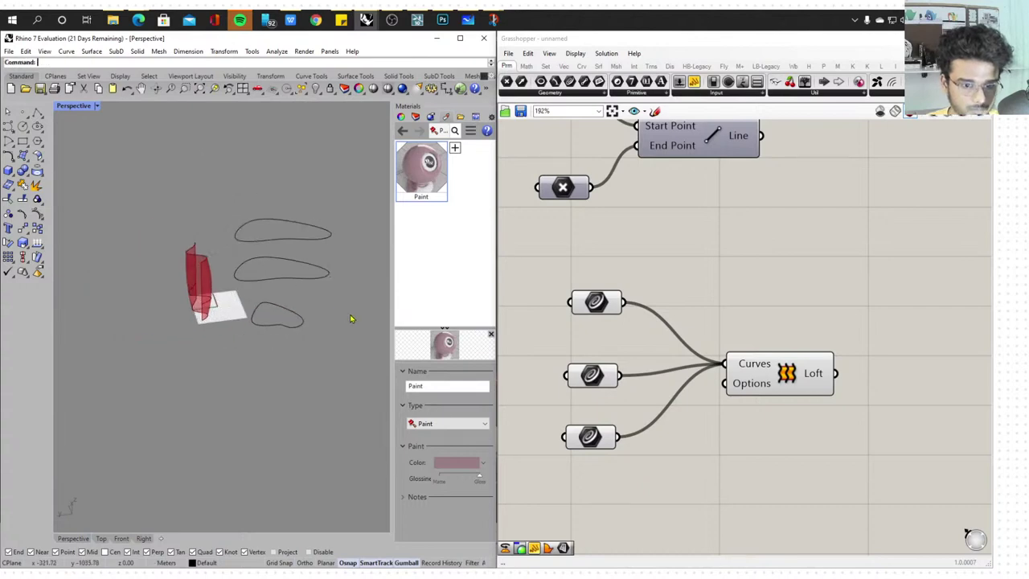
Set the three Curve parameters, from upper to lower on the canvas, to the lowest, middle and uppermost closed curves respectively
{"action": "scroll", "coordinate": [608, 299], "scroll_direction": "up", "scroll_amount": 2}
{"action": "right_click", "coordinate": [608, 302]}
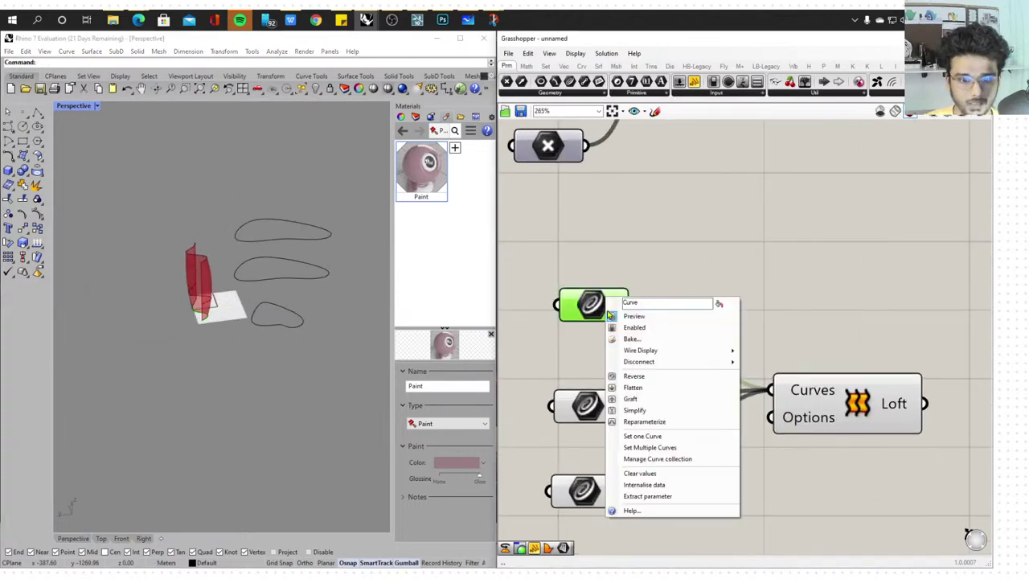
{"action": "left_click", "coordinate": [666, 434]}
{"action": "left_click", "coordinate": [280, 328]}
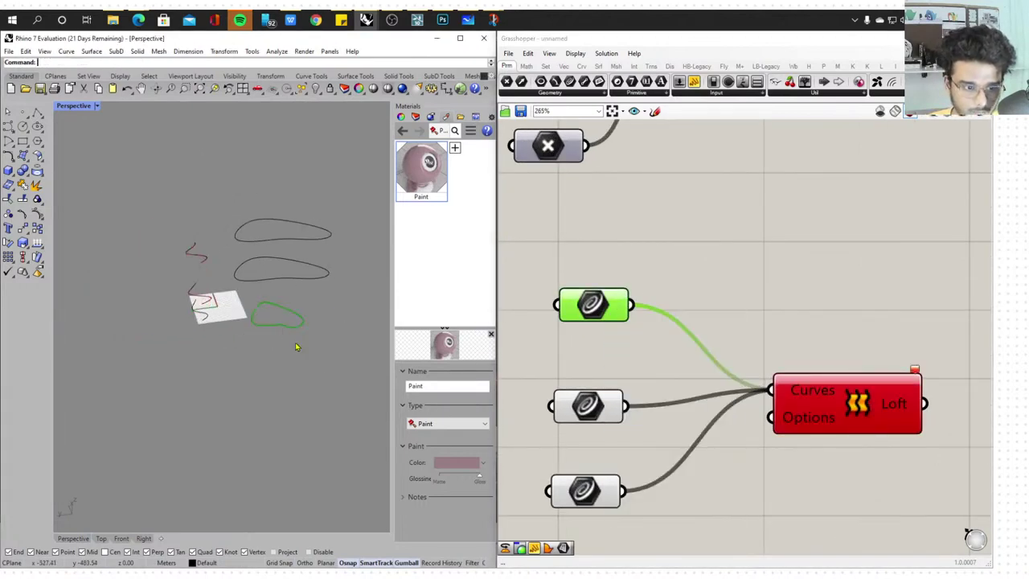
{"action": "right_click", "coordinate": [579, 412]}
{"action": "left_click", "coordinate": [622, 485]}
{"action": "left_click", "coordinate": [315, 277]}
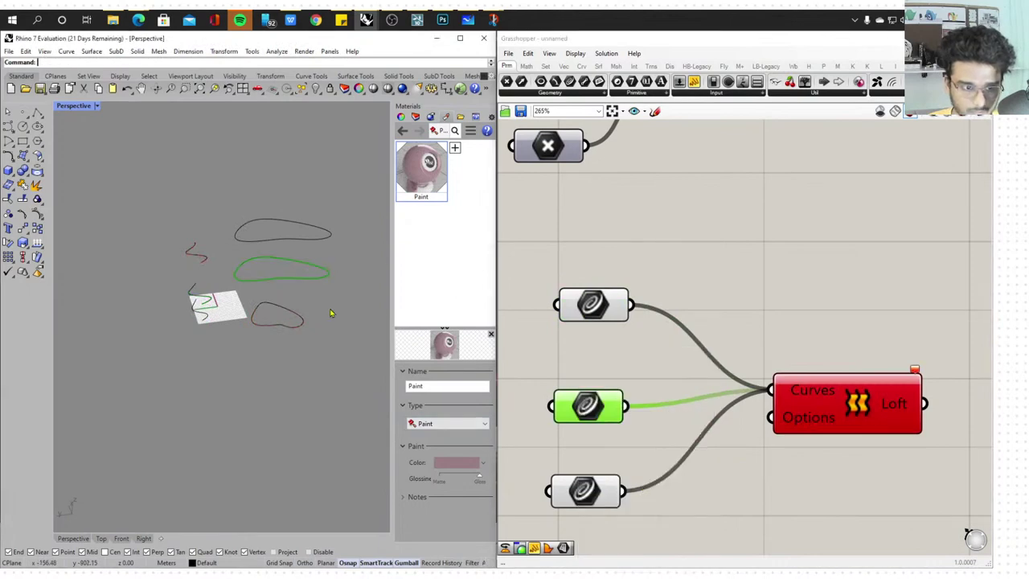
{"action": "scroll", "coordinate": [594, 464], "scroll_direction": "down", "scroll_amount": 2}
{"action": "right_click", "coordinate": [598, 486]}
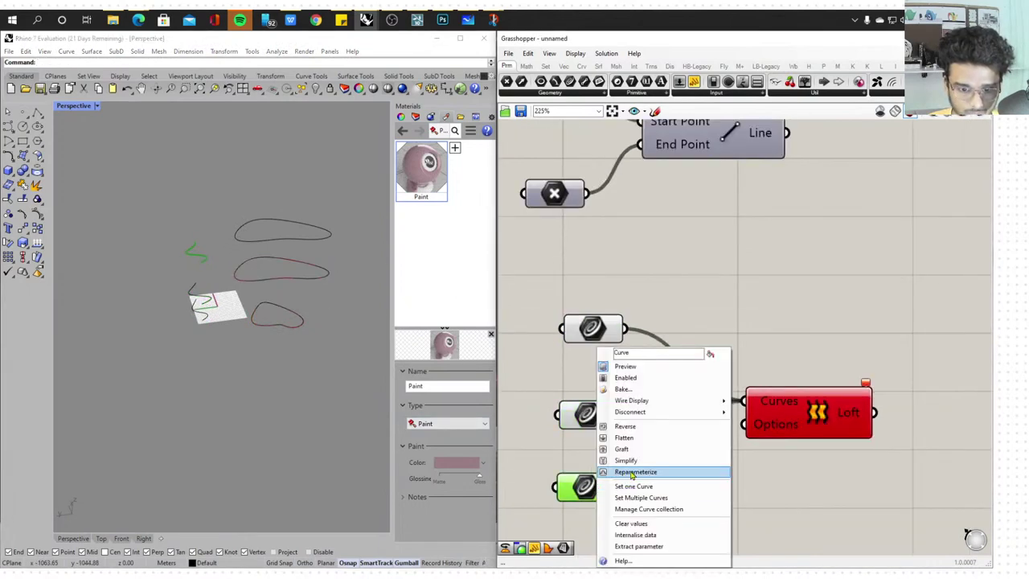
{"action": "left_click", "coordinate": [647, 488]}
{"action": "left_click", "coordinate": [331, 246]}
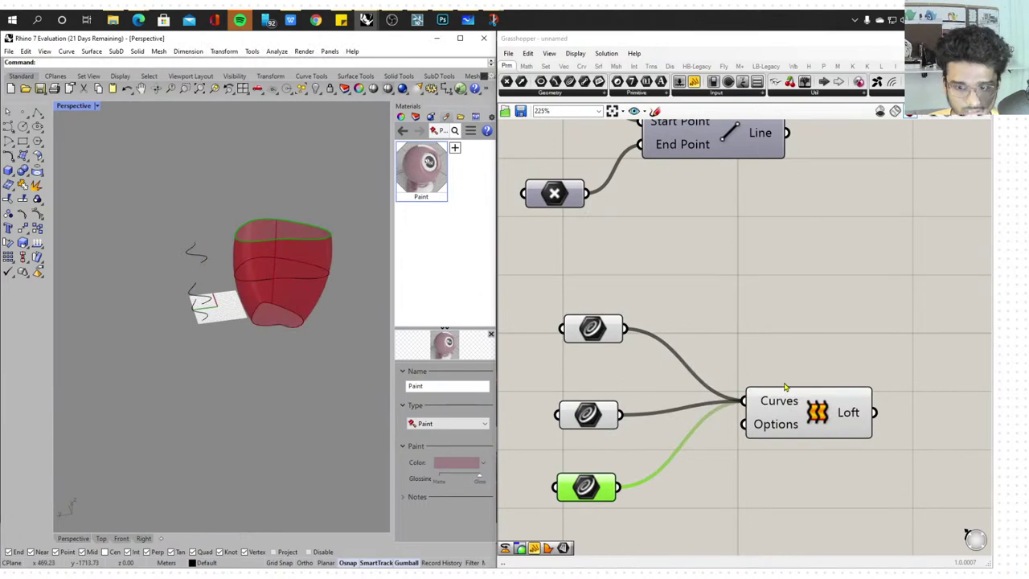
{"action": "right_click_drag", "start_coordinate": [785, 388], "coordinate": [740, 324]}
{"action": "left_click", "coordinate": [823, 302]}
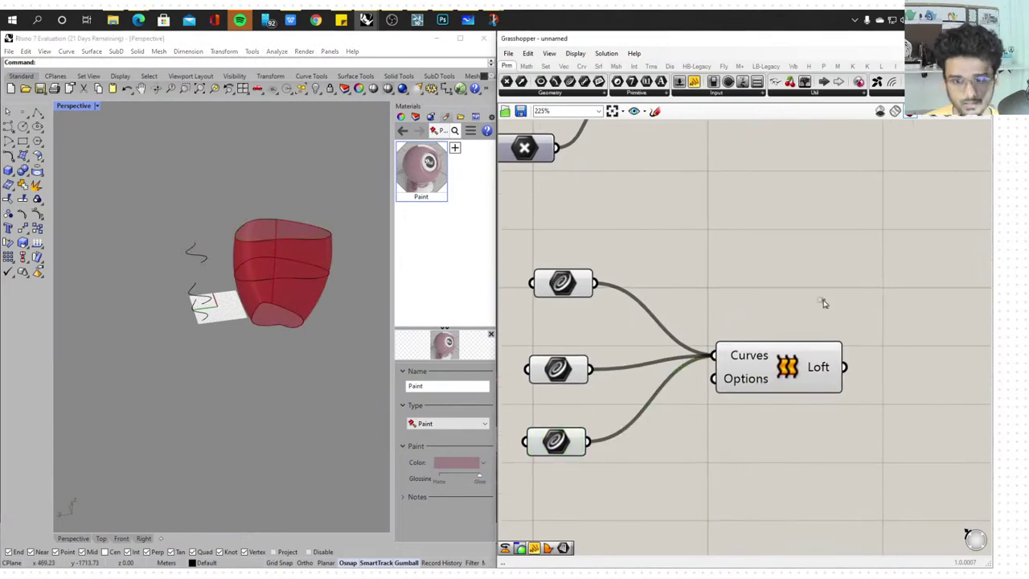
Raise the uppermost closed curve vertically in Rhino to make the new lofted form taller
{"action": "scroll", "coordinate": [794, 326], "scroll_direction": "down", "scroll_amount": 3}
{"action": "scroll", "coordinate": [347, 299], "scroll_direction": "up", "scroll_amount": 4}
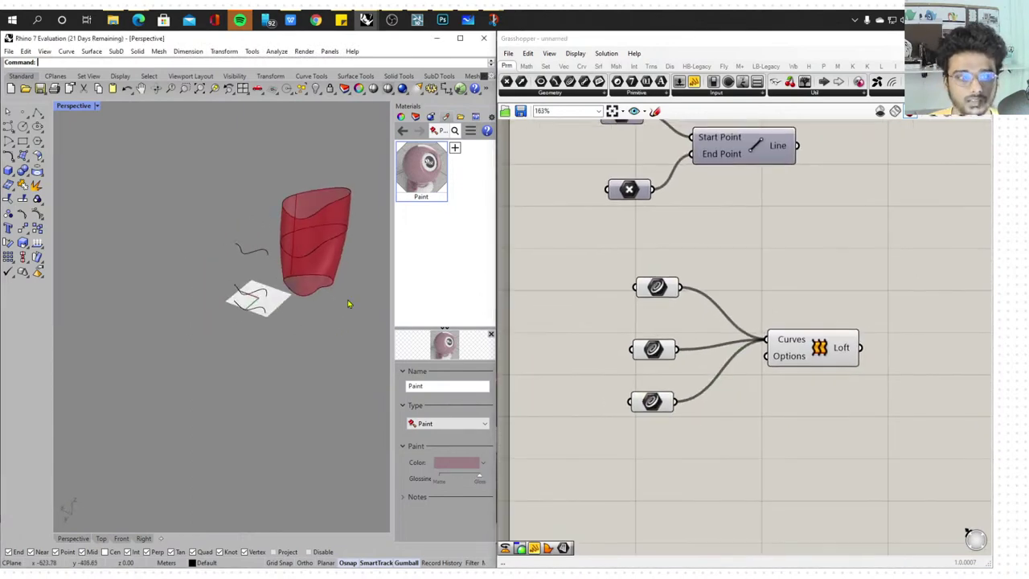
{"action": "right_click_drag", "start_coordinate": [330, 238], "coordinate": [268, 205]}
{"action": "scroll", "coordinate": [271, 261], "scroll_direction": "down", "scroll_amount": 3}
{"action": "right_click_drag", "start_coordinate": [270, 262], "coordinate": [265, 294]}
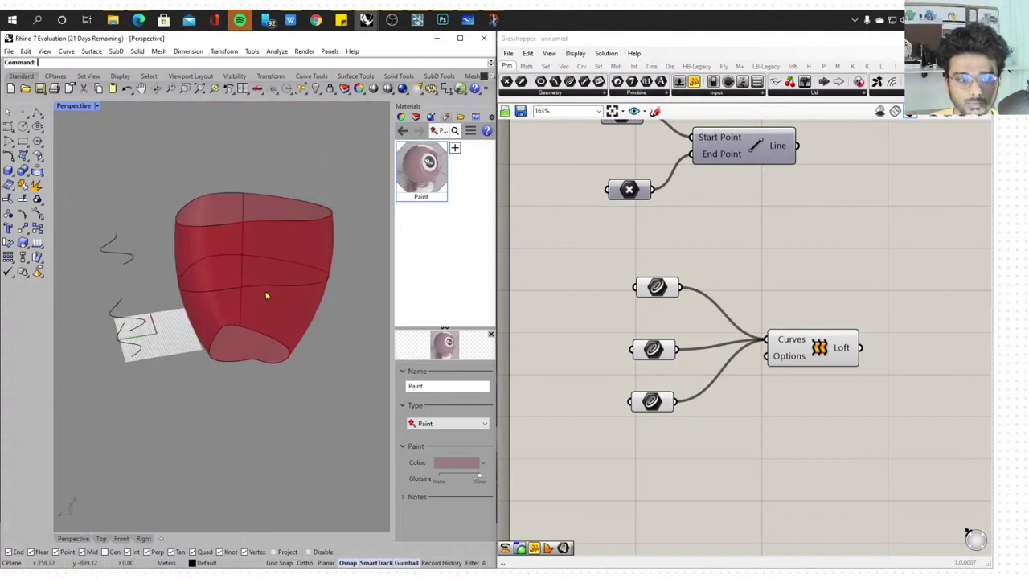
{"action": "left_click_drag", "start_coordinate": [151, 173], "coordinate": [352, 236]}
{"action": "scroll", "coordinate": [353, 334], "scroll_direction": "down", "scroll_amount": 3}
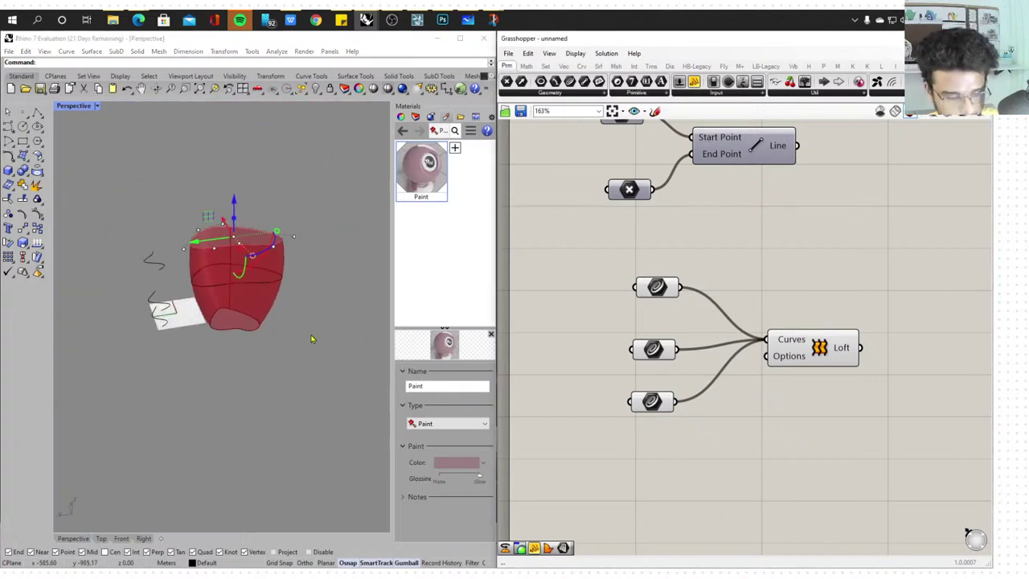
{"action": "left_click_drag", "start_coordinate": [235, 200], "coordinate": [234, 141]}
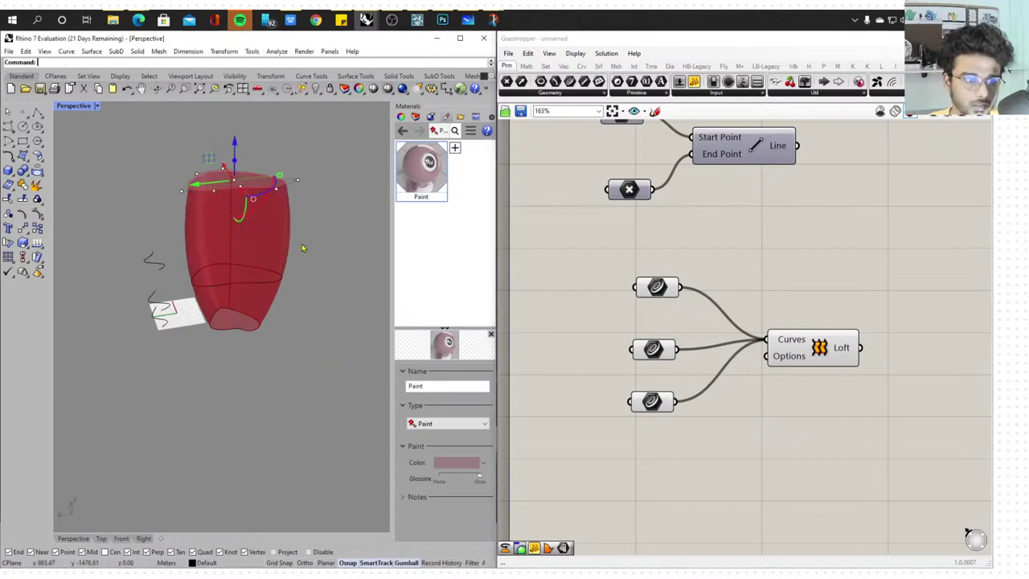
{"action": "left_click", "coordinate": [356, 275]}
Copy the uppermost closed curve straight up above the lofted form
{"action": "scroll", "coordinate": [264, 253], "scroll_direction": "down", "scroll_amount": 2}
{"action": "left_click", "coordinate": [262, 208]}
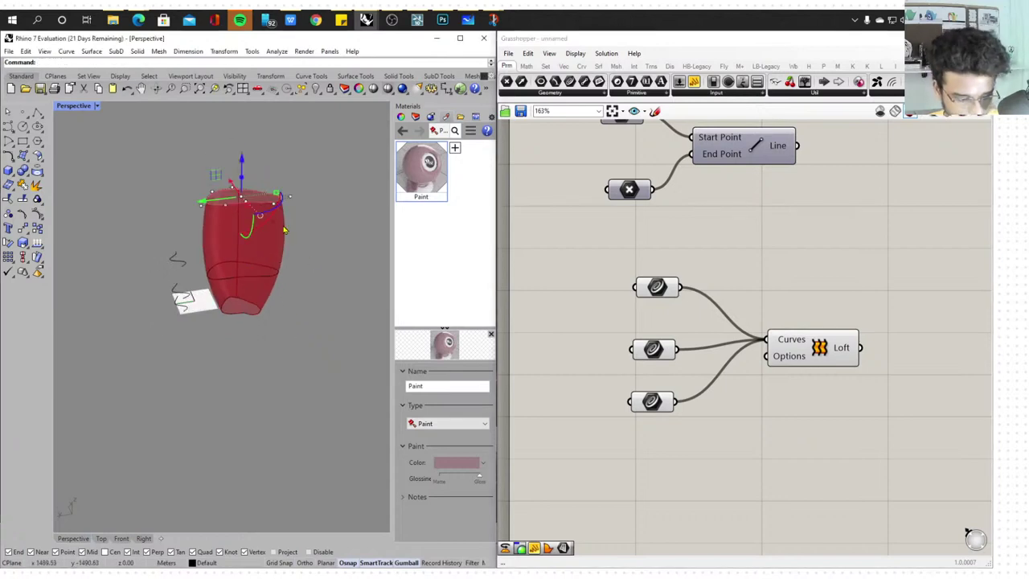
{"action": "left_click_drag", "start_coordinate": [243, 164], "coordinate": [244, 120]}
{"action": "scroll", "coordinate": [239, 340], "scroll_direction": "down", "scroll_amount": 5}
{"action": "right_click_drag", "start_coordinate": [239, 340], "coordinate": [285, 349]}
Duplicate the lowest Curve parameter, assign the new uppermost closed curve to it, and wire it into the Loft's Curves input
{"action": "scroll", "coordinate": [655, 402], "scroll_direction": "up", "scroll_amount": 4}
{"action": "left_click", "coordinate": [686, 390]}
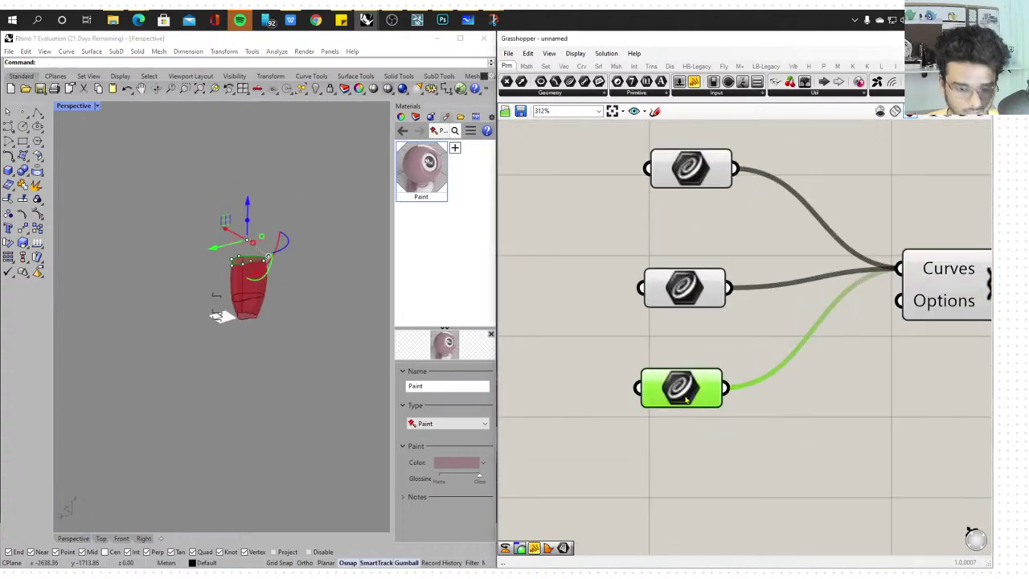
{"action": "left_click_drag", "start_coordinate": [692, 406], "coordinate": [694, 499], "text": "alt"}
{"action": "right_click", "coordinate": [695, 498]}
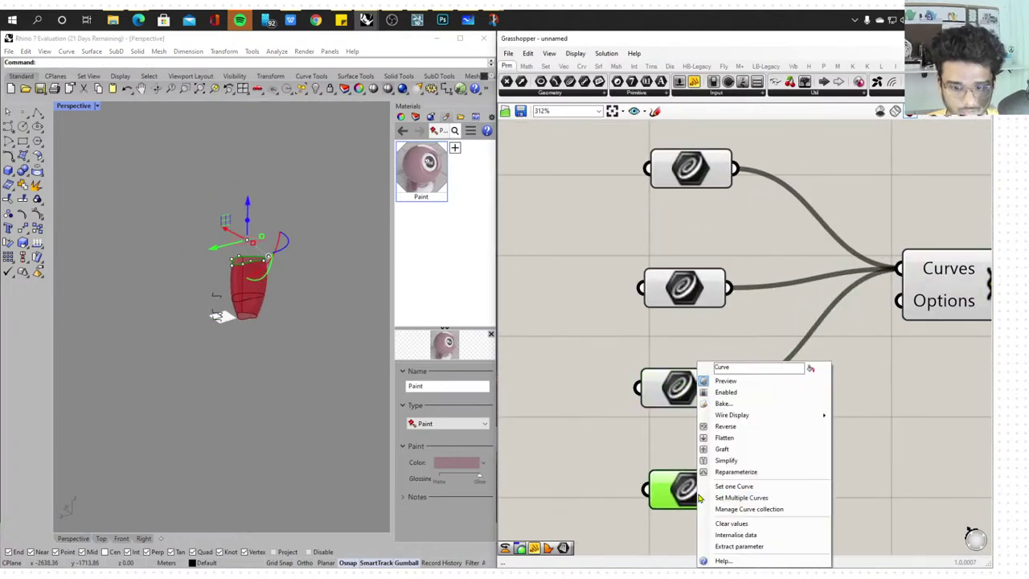
{"action": "left_click", "coordinate": [753, 498]}
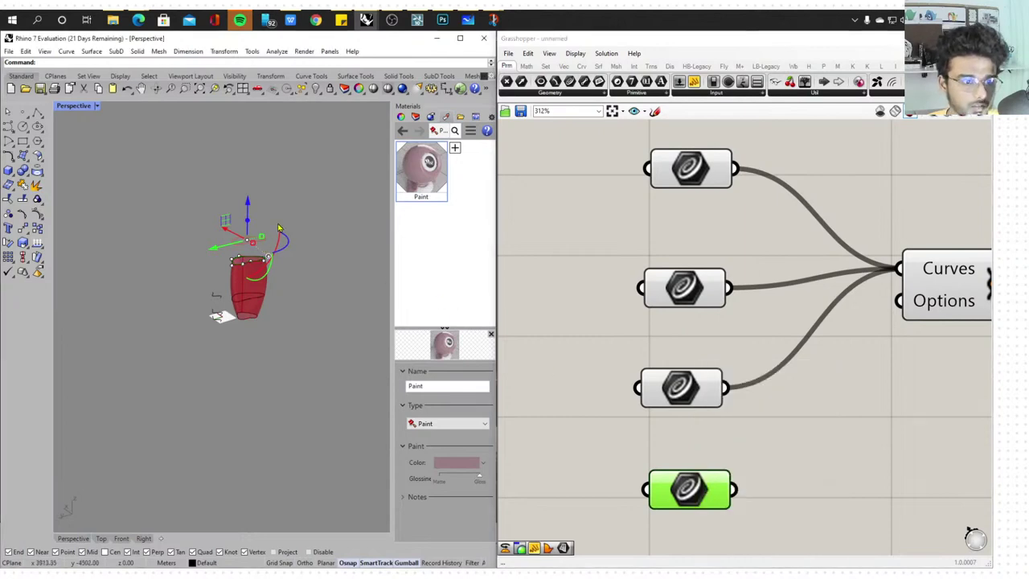
{"action": "scroll", "coordinate": [279, 228], "scroll_direction": "up", "scroll_amount": 2}
{"action": "left_click_drag", "start_coordinate": [736, 488], "coordinate": [897, 270]}
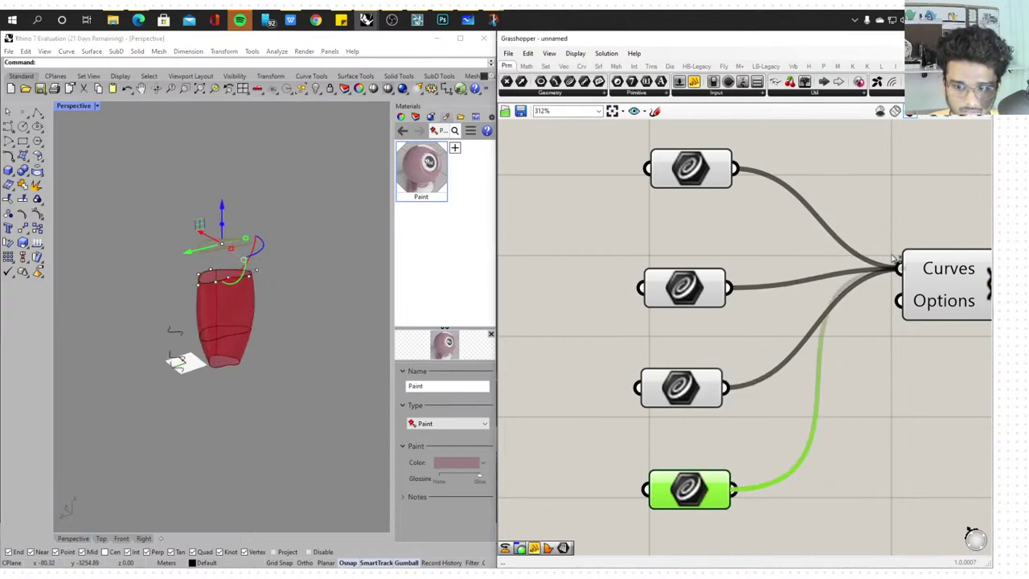
Reshape the uppermost closed curve by moving the control point at its pointed end
{"action": "scroll", "coordinate": [201, 260], "scroll_direction": "up", "scroll_amount": 7}
{"action": "mouse_move", "coordinate": [221, 283]}
{"action": "right_mouse_down"}
{"action": "mouse_move", "coordinate": [201, 243]}
{"action": "mouse_move", "coordinate": [219, 299]}
{"action": "right_mouse_up"}
{"action": "left_click", "coordinate": [245, 308]}
{"action": "left_click_drag", "start_coordinate": [314, 275], "coordinate": [265, 295]}
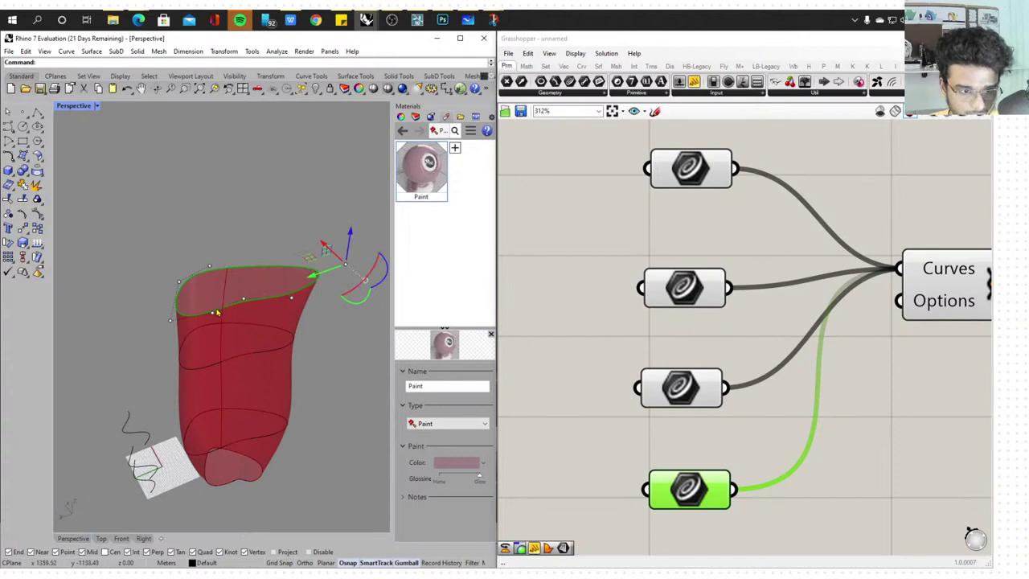
Shrink the uppermost closed curve and raise it well above the curve beneath it
{"action": "scroll", "coordinate": [259, 297], "scroll_direction": "down", "scroll_amount": 3}
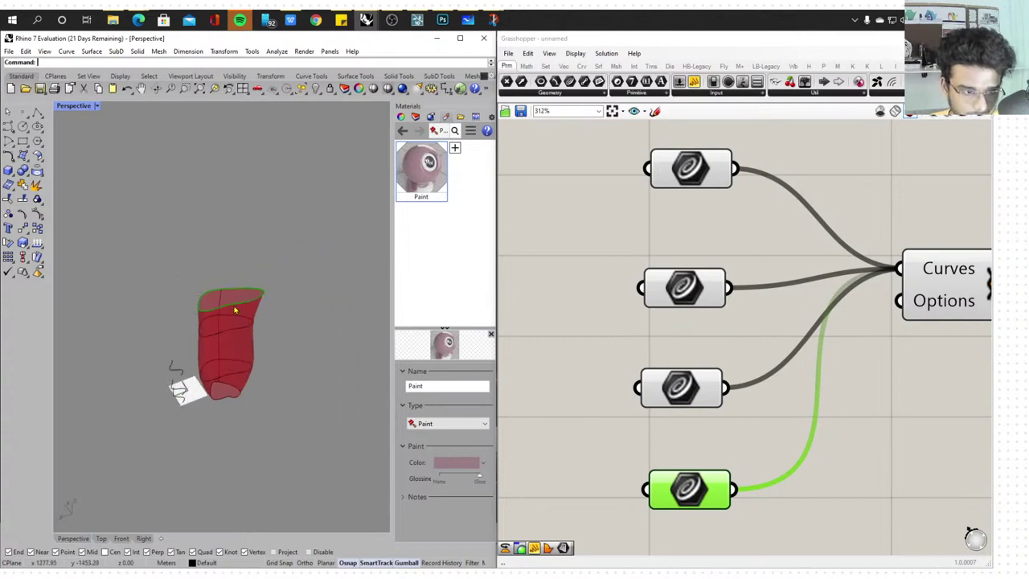
{"action": "scroll", "coordinate": [248, 297], "scroll_direction": "up", "scroll_amount": 3}
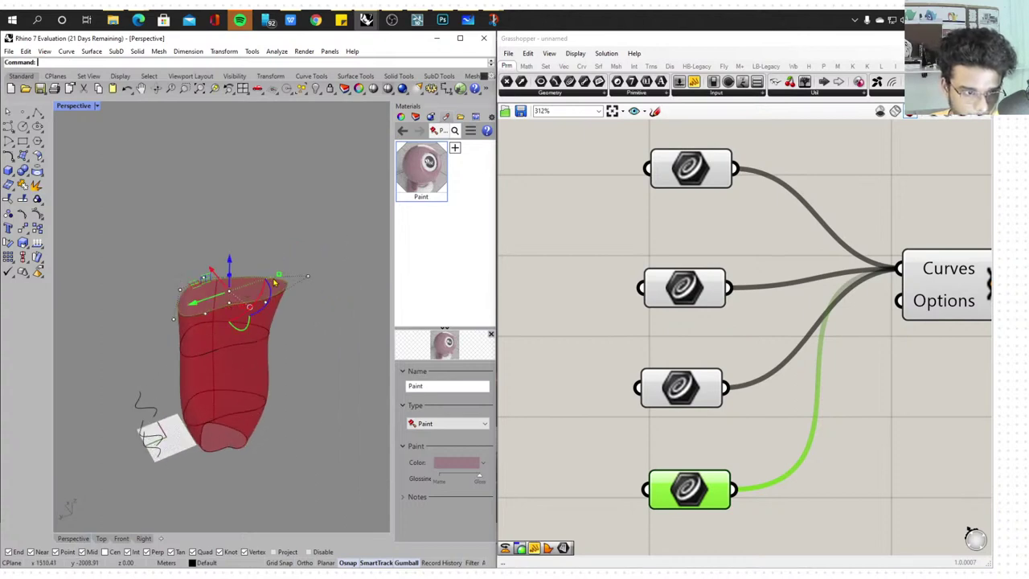
{"action": "left_click_drag", "start_coordinate": [274, 283], "coordinate": [231, 221]}
Enlarge the second closed curve from the top so the lofted form bulges at that level
{"action": "right_click_drag", "start_coordinate": [287, 335], "coordinate": [269, 279]}
{"action": "left_click_drag", "start_coordinate": [133, 248], "coordinate": [275, 286]}
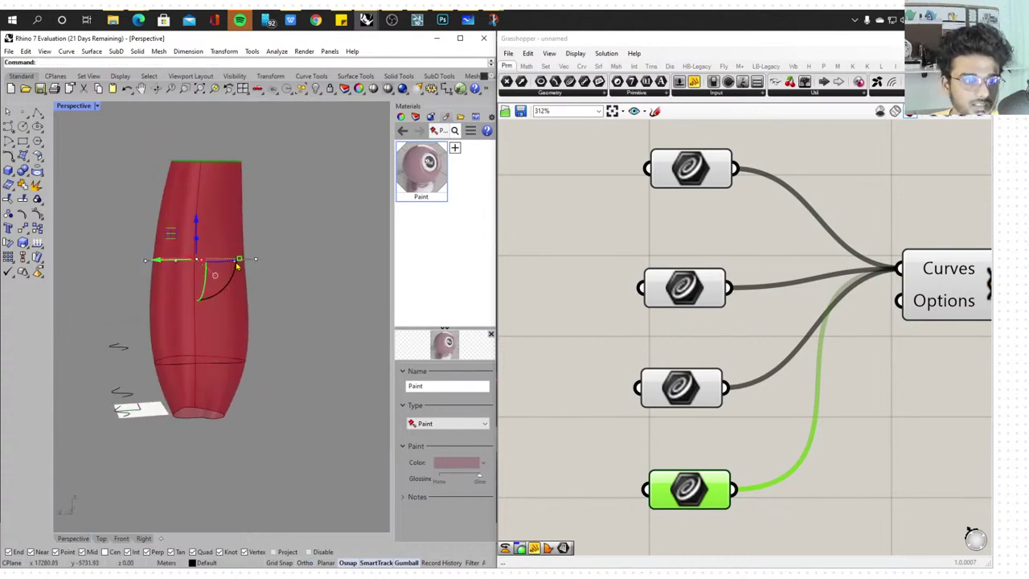
{"action": "right_click_drag", "start_coordinate": [275, 286], "coordinate": [276, 308]}
{"action": "left_click_drag", "start_coordinate": [260, 296], "coordinate": [283, 288]}
{"action": "left_click", "coordinate": [294, 249]}
Hide the loose open curves beside the grid in Rhino
{"action": "mouse_move", "coordinate": [308, 234]}
{"action": "right_mouse_down"}
{"action": "mouse_move", "coordinate": [303, 159]}
{"action": "mouse_move", "coordinate": [160, 269]}
{"action": "mouse_move", "coordinate": [172, 278]}
{"action": "mouse_move", "coordinate": [294, 216]}
{"action": "mouse_move", "coordinate": [257, 263]}
{"action": "mouse_move", "coordinate": [316, 243]}
{"action": "right_mouse_up"}
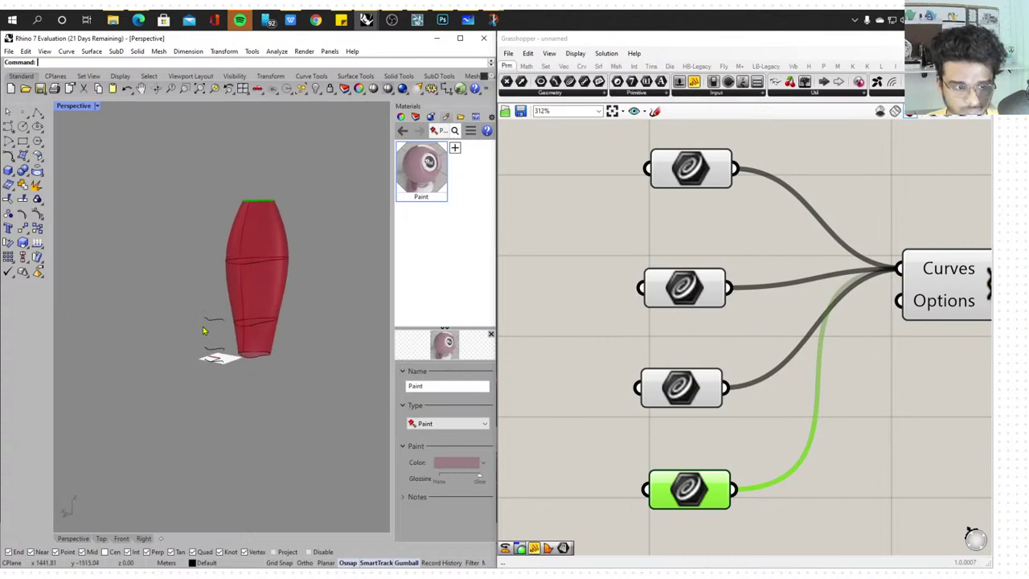
{"action": "scroll", "coordinate": [205, 328], "scroll_direction": "up", "scroll_amount": 5}
{"action": "left_click_drag", "start_coordinate": [231, 281], "coordinate": [163, 426]}
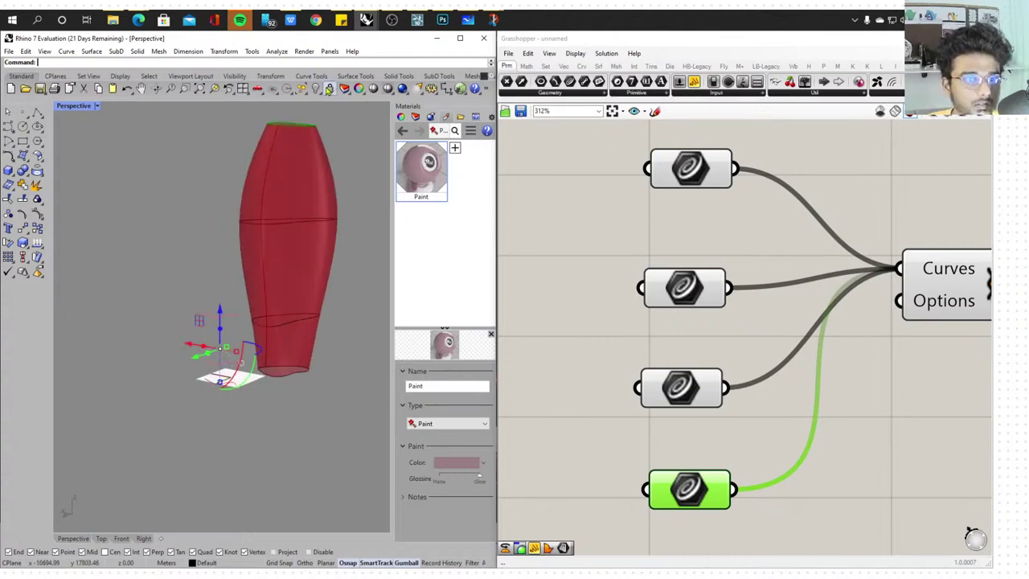
{"action": "left_click", "coordinate": [328, 90]}
Stretch the second closed curve from the top in depth to give the lofted form a fuller belly
{"action": "scroll", "coordinate": [283, 185], "scroll_direction": "up", "scroll_amount": 5}
{"action": "right_click_drag", "start_coordinate": [283, 185], "coordinate": [124, 348]}
{"action": "scroll", "coordinate": [228, 301], "scroll_direction": "down", "scroll_amount": 2}
{"action": "left_click", "coordinate": [190, 270]}
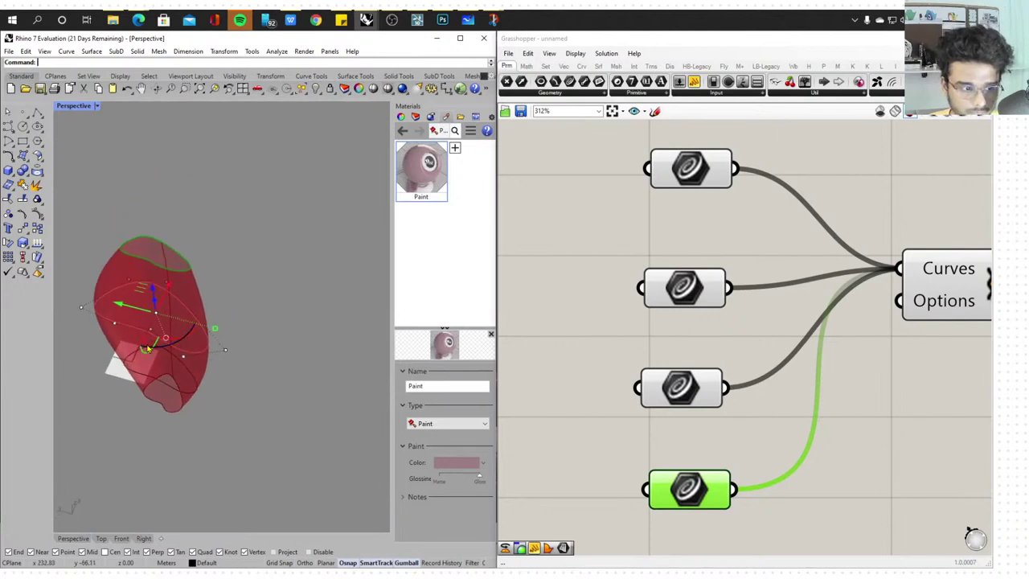
{"action": "left_click_drag", "start_coordinate": [145, 345], "coordinate": [135, 355]}
Raise the uppermost closed curve slightly to lengthen the neck of the lofted form
{"action": "right_click_drag", "start_coordinate": [235, 319], "coordinate": [255, 242]}
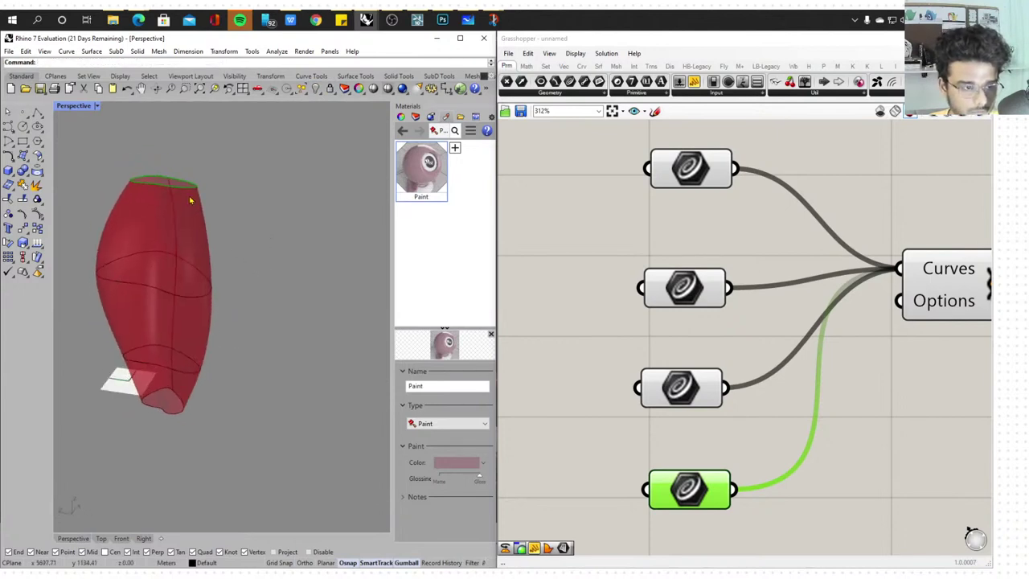
{"action": "left_click", "coordinate": [163, 173]}
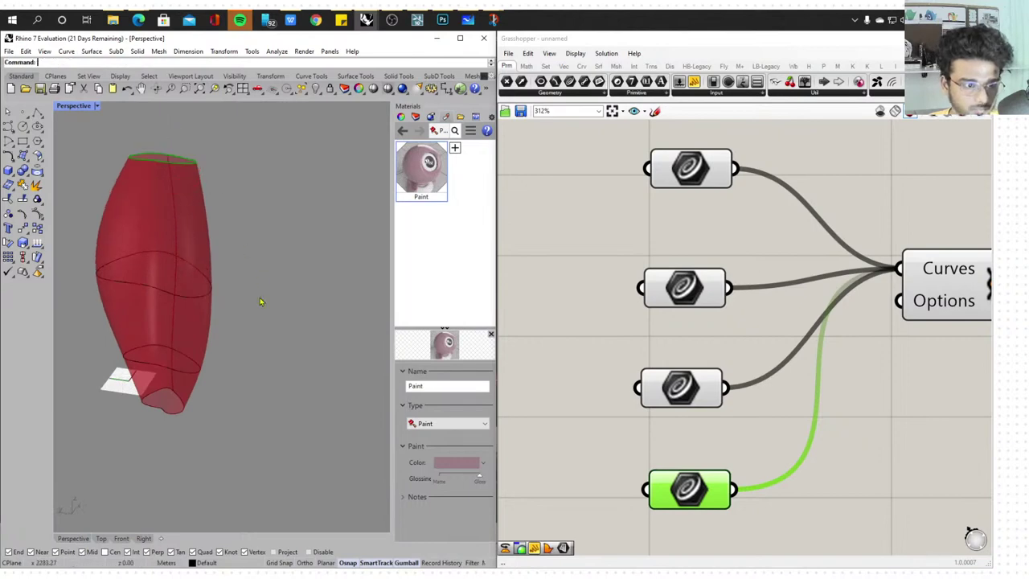
{"action": "scroll", "coordinate": [233, 331], "scroll_direction": "down", "scroll_amount": 5}
{"action": "scroll", "coordinate": [233, 331], "scroll_direction": "up", "scroll_amount": 5}
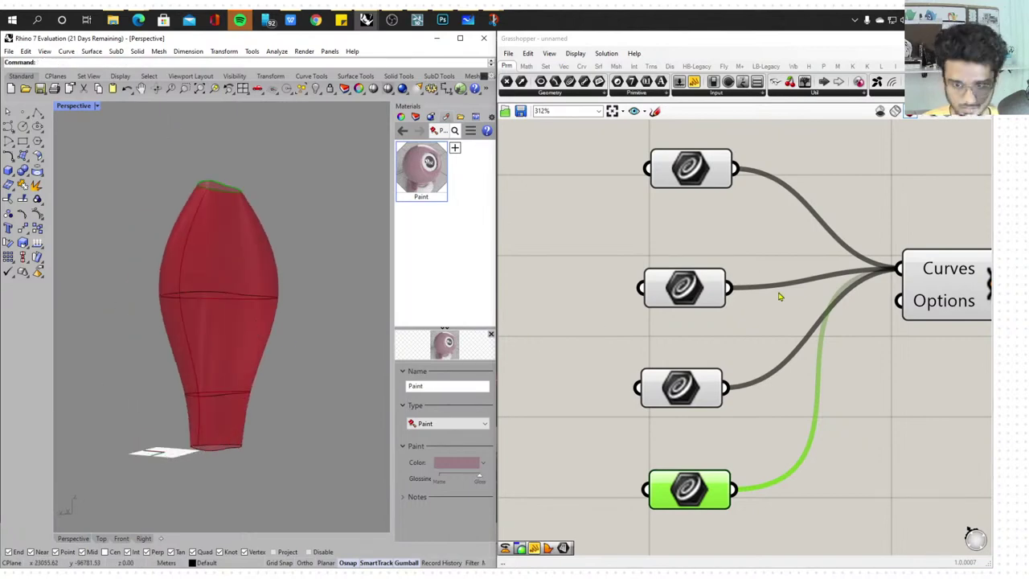
Bake the Loft component's surface into Rhino with the default attributes
{"action": "scroll", "coordinate": [695, 295], "scroll_direction": "down", "scroll_amount": 3}
{"action": "right_click_drag", "start_coordinate": [695, 295], "coordinate": [634, 311]}
{"action": "left_click", "coordinate": [719, 306]}
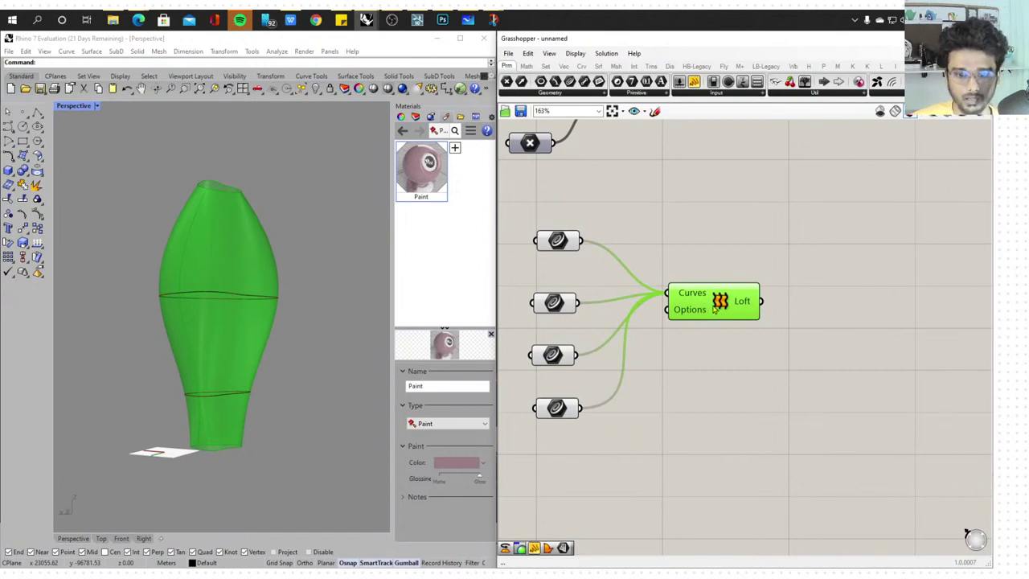
{"action": "right_click", "coordinate": [714, 314]}
{"action": "left_click", "coordinate": [747, 355]}
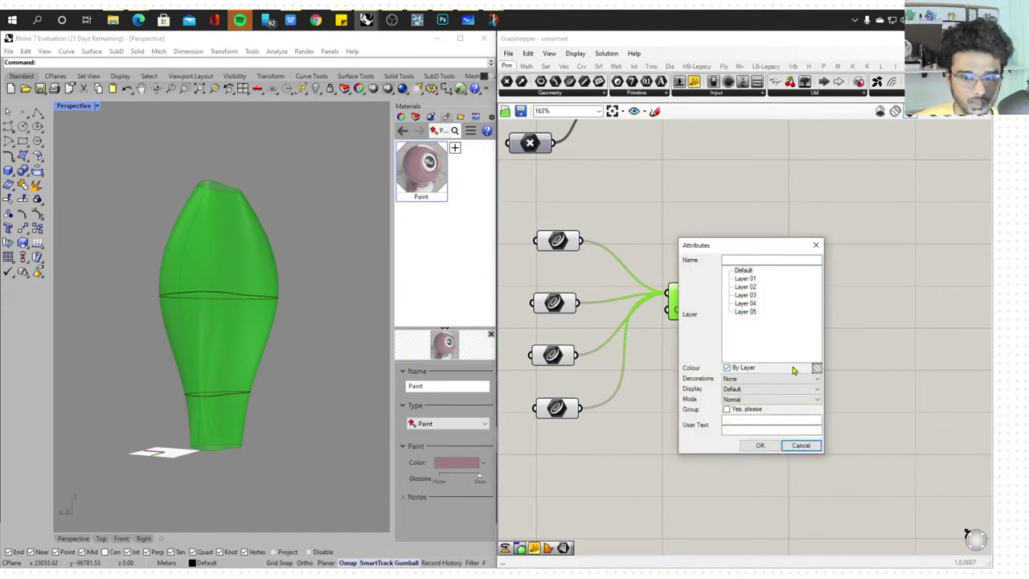
{"action": "left_click", "coordinate": [760, 444]}
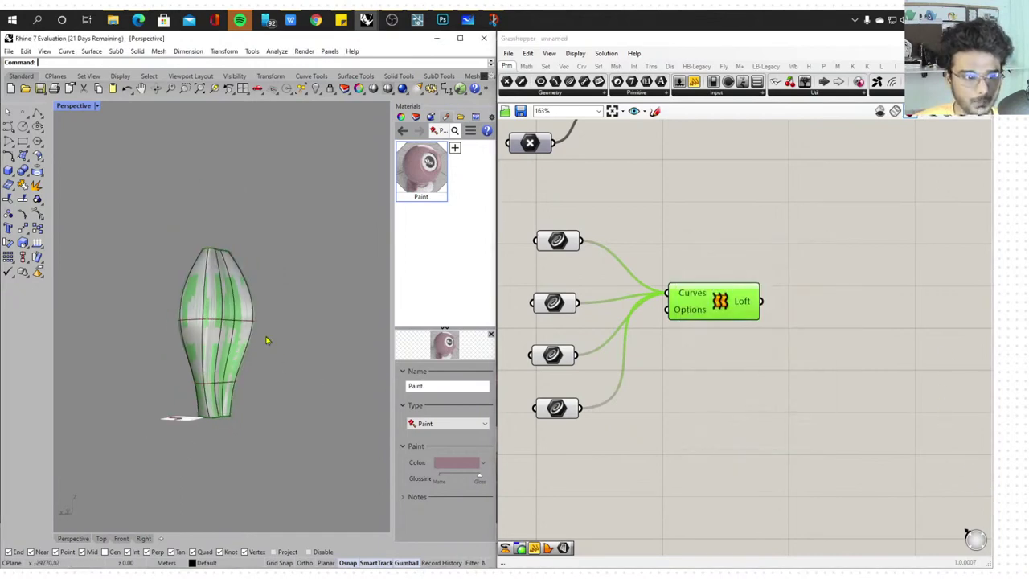
Move the baked surface horizontally away from the Grasshopper preview so the two stand side by side
{"action": "right_click_drag", "start_coordinate": [267, 339], "coordinate": [241, 368]}
{"action": "left_click", "coordinate": [222, 360]}
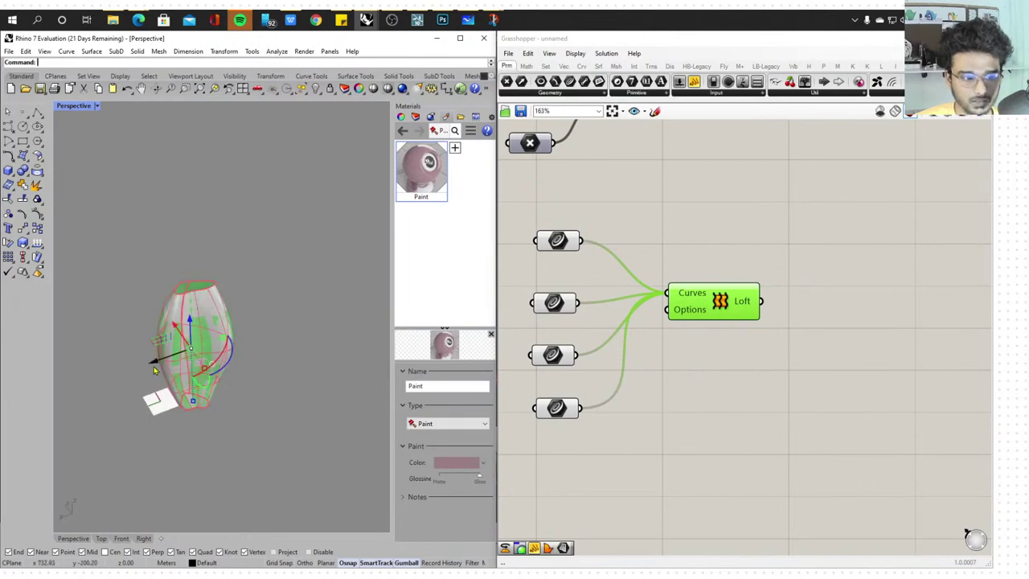
{"action": "left_click_drag", "start_coordinate": [155, 364], "coordinate": [321, 318]}
{"action": "left_click", "coordinate": [327, 392]}
Examine the baked surface next to the Grasshopper loft preview from several angles and distances
{"action": "right_click_drag", "start_coordinate": [327, 393], "coordinate": [24, 315]}
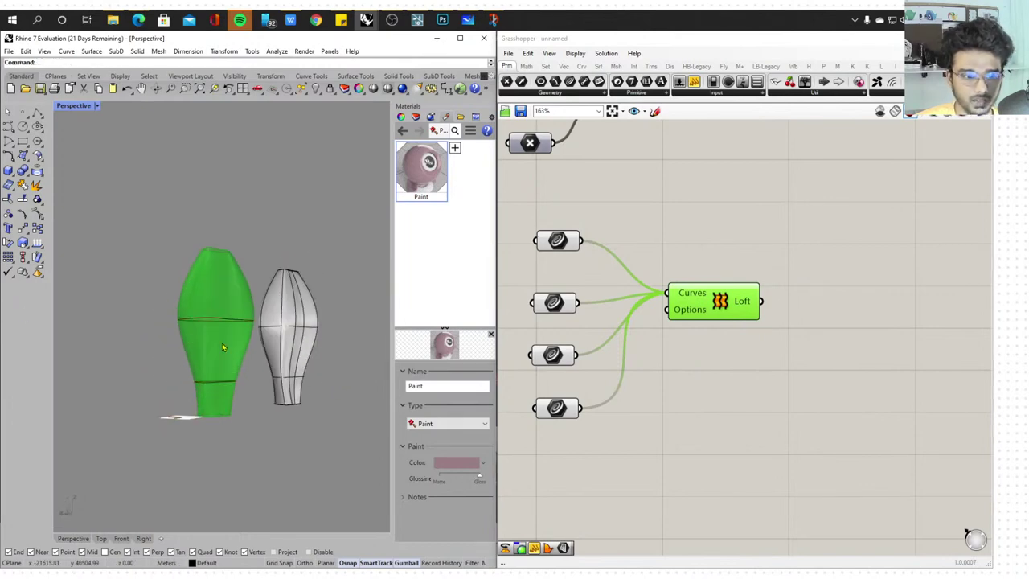
{"action": "scroll", "coordinate": [299, 338], "scroll_direction": "up", "scroll_amount": 7}
{"action": "mouse_move", "coordinate": [333, 342]}
{"action": "right_mouse_down"}
{"action": "mouse_move", "coordinate": [315, 350]}
{"action": "mouse_move", "coordinate": [328, 334]}
{"action": "right_mouse_up"}
{"action": "scroll", "coordinate": [287, 346], "scroll_direction": "down", "scroll_amount": 7}
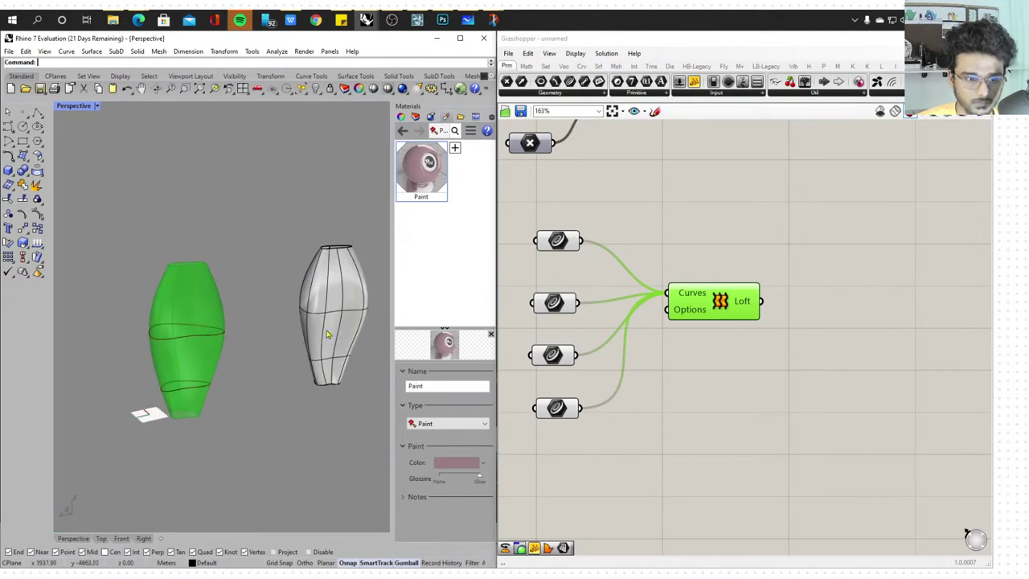
{"action": "scroll", "coordinate": [327, 334], "scroll_direction": "up", "scroll_amount": 6}
{"action": "scroll", "coordinate": [221, 301], "scroll_direction": "down", "scroll_amount": 5}
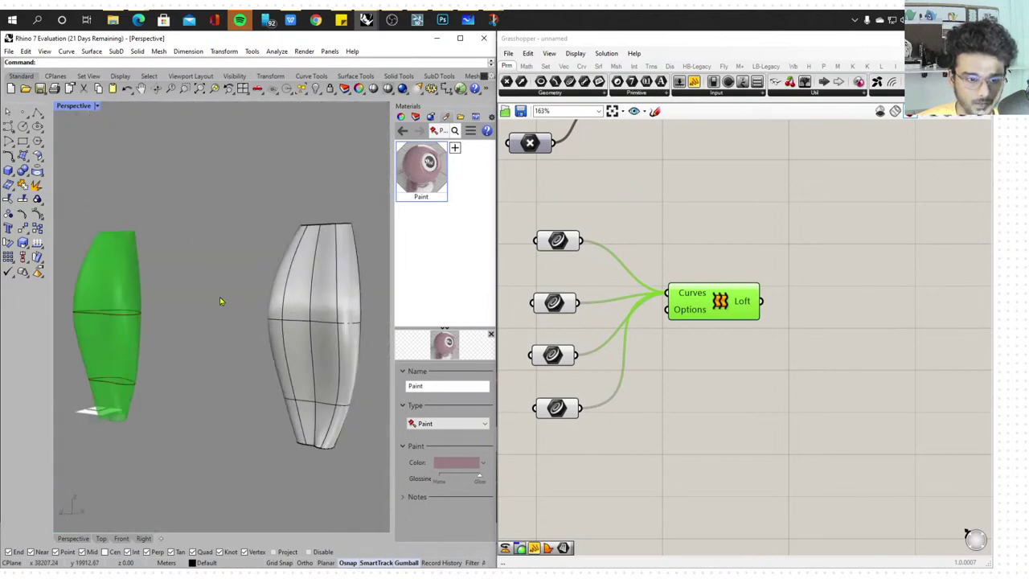
{"action": "scroll", "coordinate": [314, 316], "scroll_direction": "up", "scroll_amount": 8}
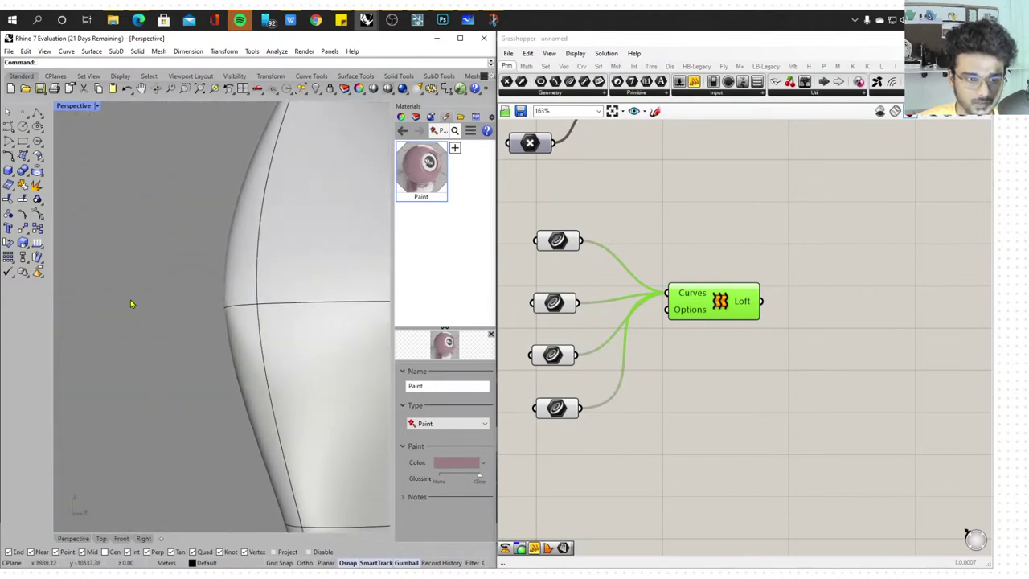
{"action": "scroll", "coordinate": [131, 303], "scroll_direction": "down", "scroll_amount": 6}
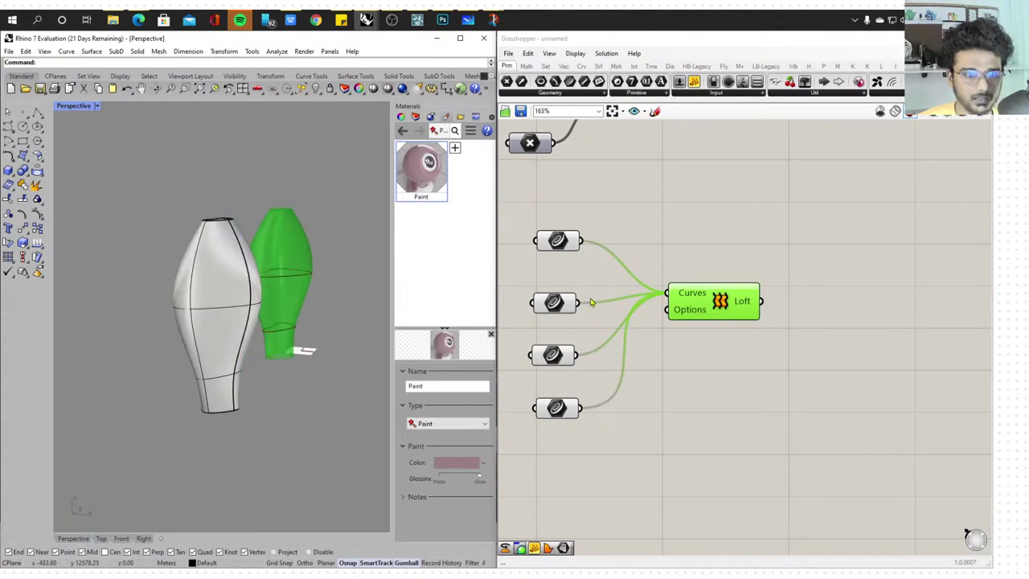
{"action": "left_click", "coordinate": [770, 300]}
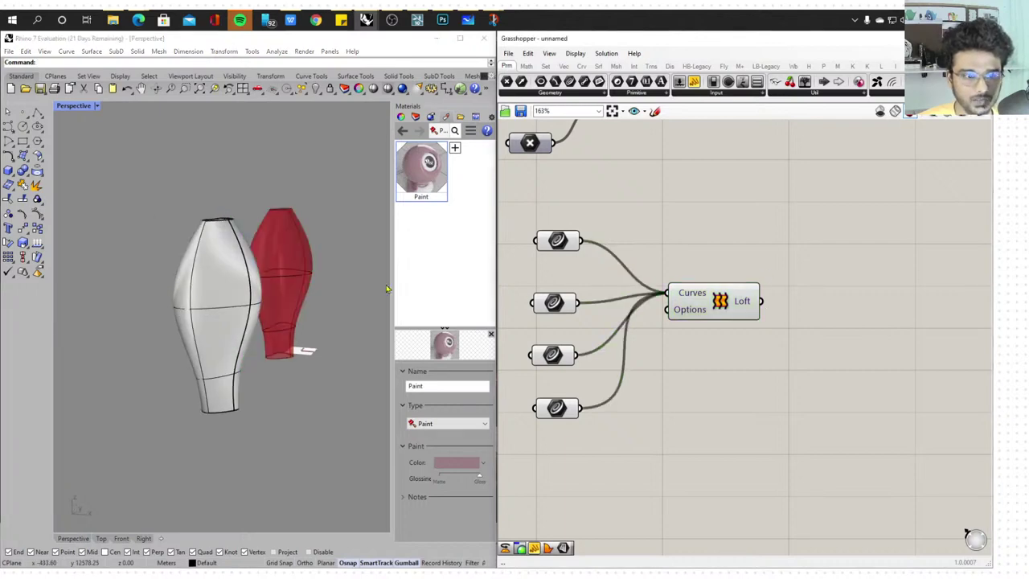
{"action": "right_click", "coordinate": [725, 304]}
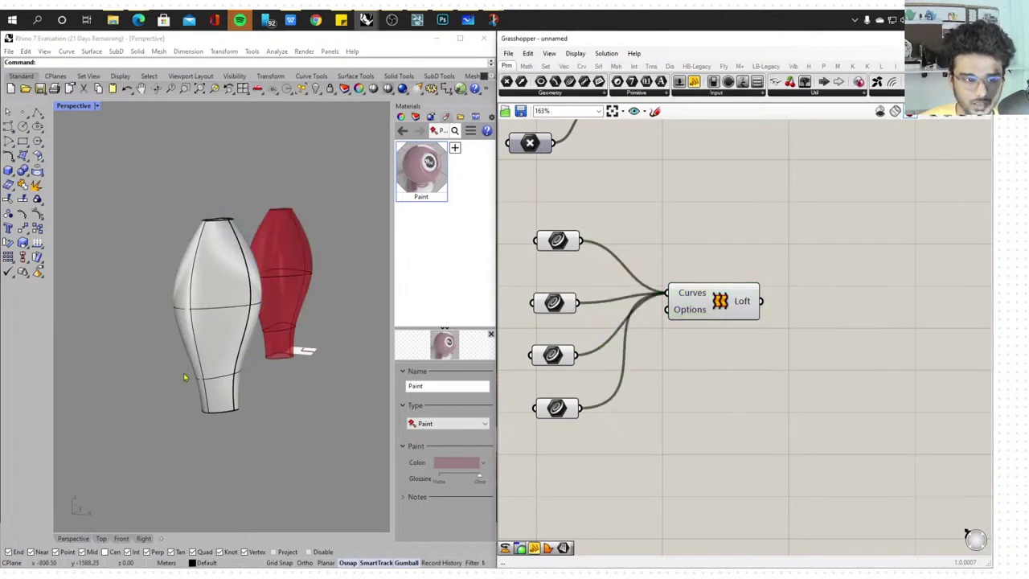
Switch the Perspective viewport to Rendered display and inspect the baked surface from the side and above
{"action": "right_click_drag", "start_coordinate": [184, 378], "coordinate": [142, 368]}
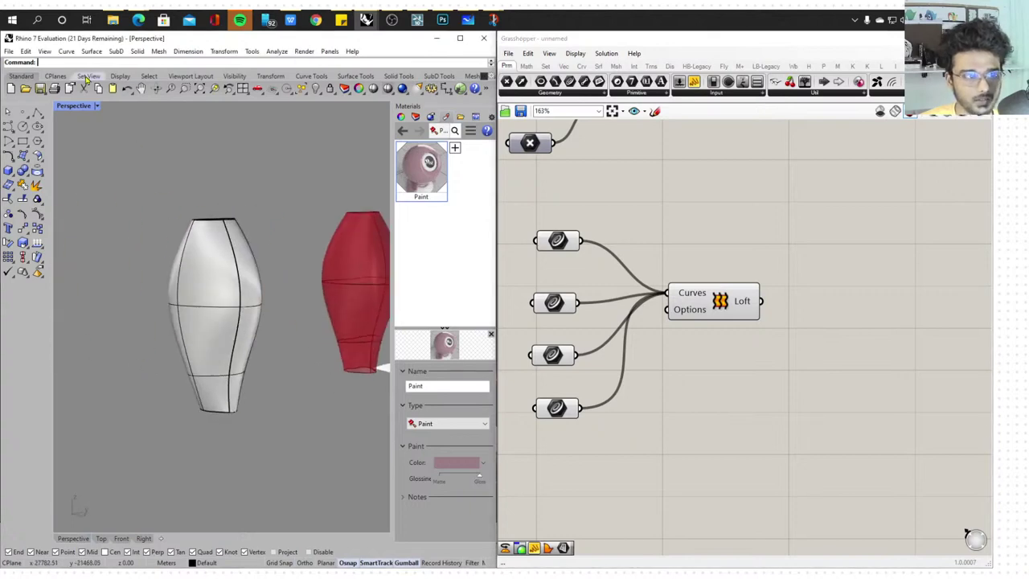
{"action": "left_click", "coordinate": [97, 105]}
{"action": "left_click", "coordinate": [102, 168]}
{"action": "right_click_drag", "start_coordinate": [195, 230], "coordinate": [267, 279]}
{"action": "scroll", "coordinate": [267, 279], "scroll_direction": "up", "scroll_amount": 6}
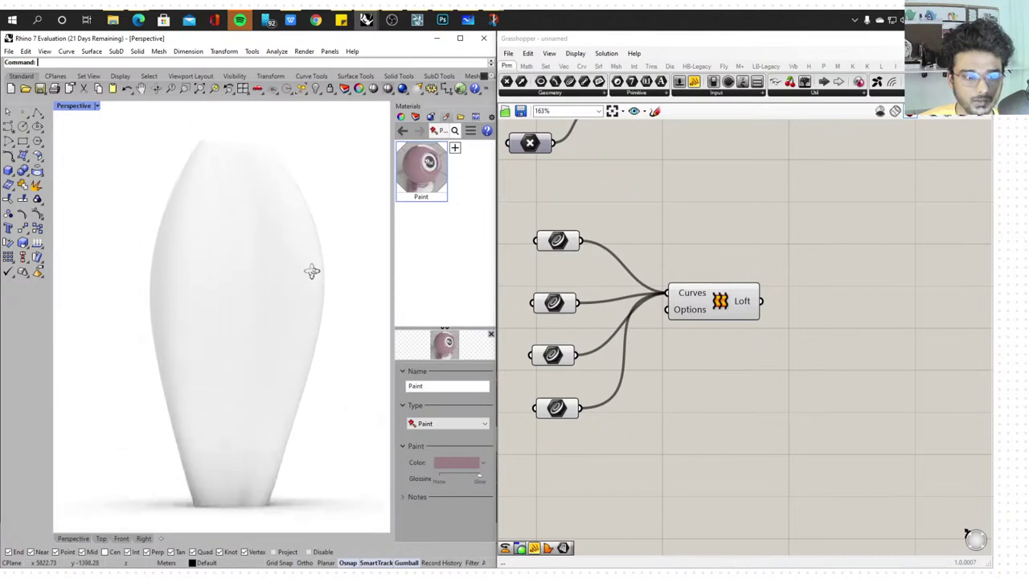
{"action": "right_click_drag", "start_coordinate": [312, 319], "coordinate": [295, 385]}
{"action": "scroll", "coordinate": [290, 339], "scroll_direction": "down", "scroll_amount": 6}
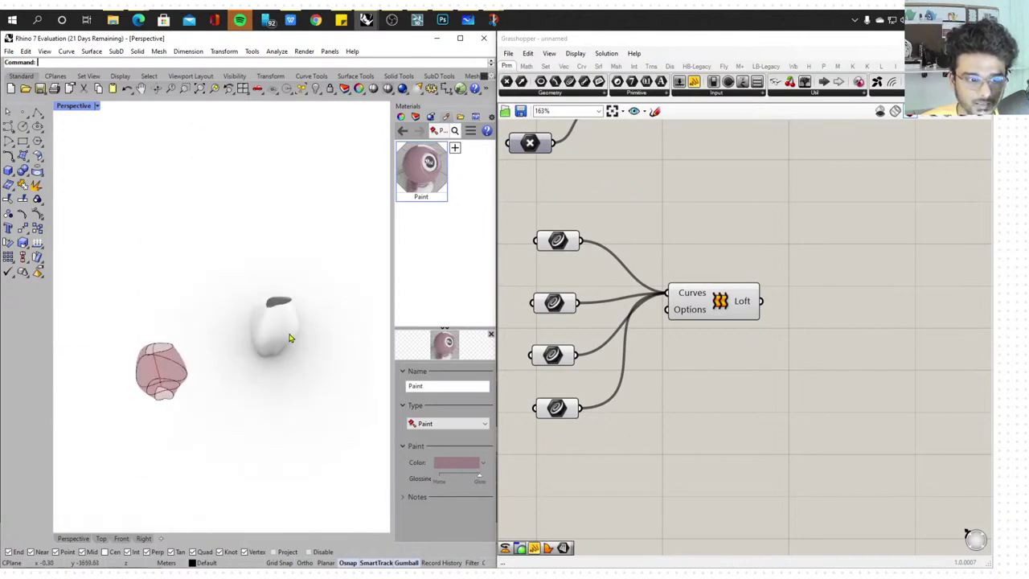
Delete the baked surface and set the Perspective viewport to Shaded display
{"action": "right_click_drag", "start_coordinate": [289, 340], "coordinate": [249, 282]}
{"action": "left_click", "coordinate": [260, 297]}
{"action": "key", "text": "Delete"}
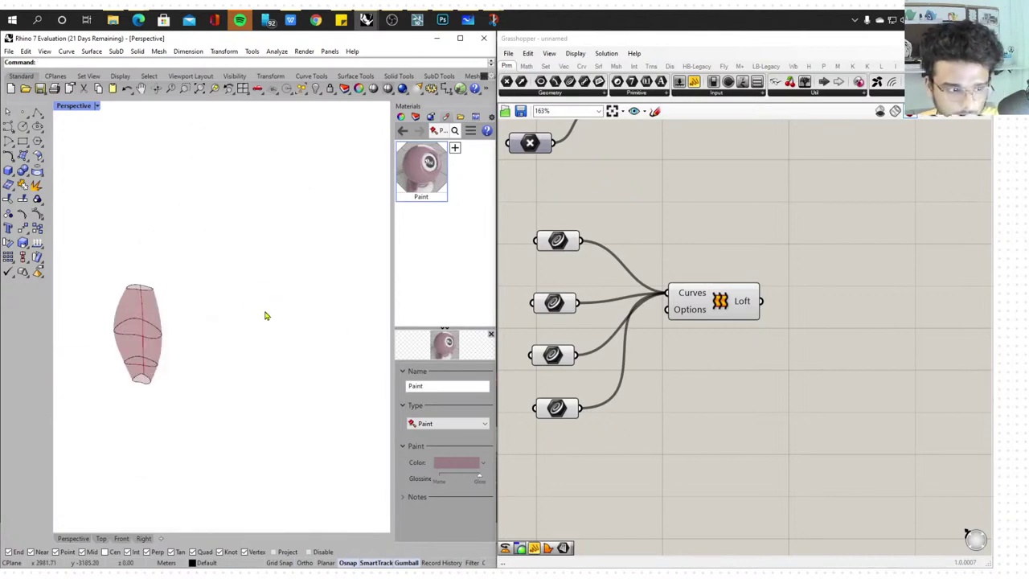
{"action": "left_click", "coordinate": [96, 106]}
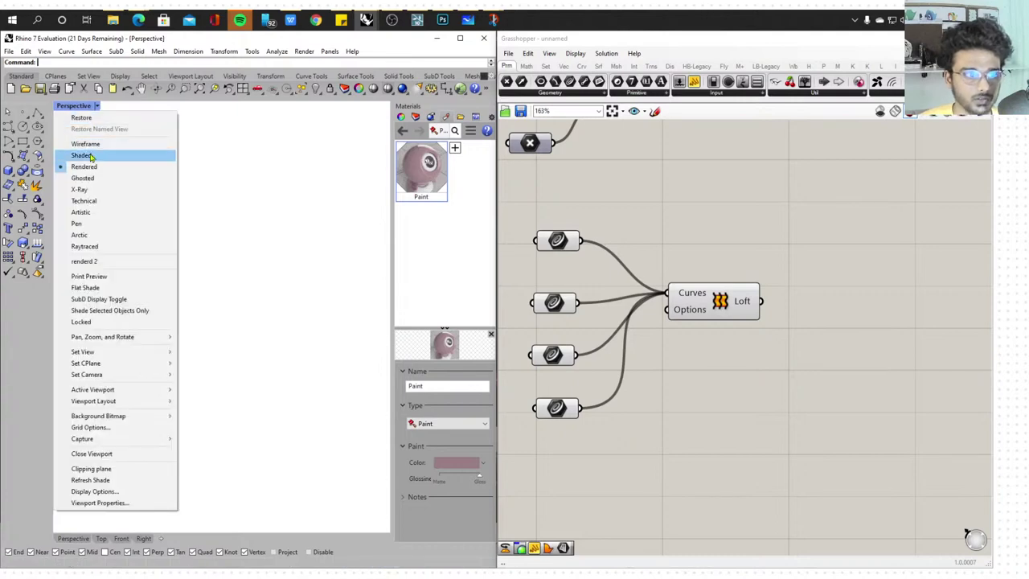
{"action": "left_click", "coordinate": [88, 153]}
Move the four Curve parameters and the Loft component together further down the Grasshopper canvas
{"action": "right_click_drag", "start_coordinate": [878, 333], "coordinate": [834, 318]}
{"action": "scroll", "coordinate": [827, 309], "scroll_direction": "down", "scroll_amount": 2}
{"action": "right_click_drag", "start_coordinate": [778, 294], "coordinate": [821, 270]}
{"action": "scroll", "coordinate": [821, 268], "scroll_direction": "up", "scroll_amount": 2}
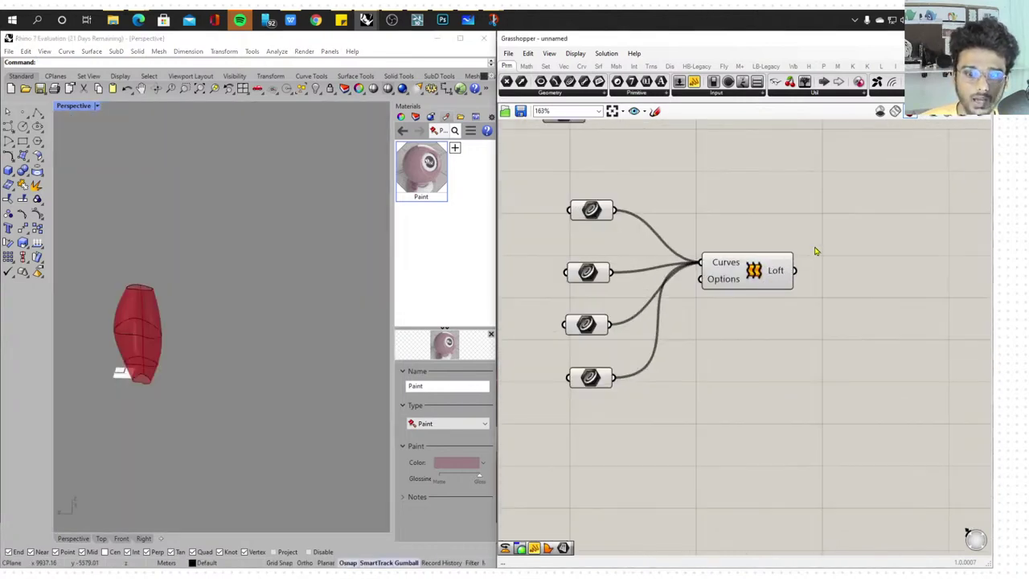
{"action": "left_click_drag", "start_coordinate": [819, 235], "coordinate": [576, 426]}
{"action": "left_click_drag", "start_coordinate": [854, 183], "coordinate": [540, 428]}
{"action": "left_click_drag", "start_coordinate": [749, 291], "coordinate": [763, 347]}
{"action": "left_click", "coordinate": [873, 312]}
{"action": "right_click_drag", "start_coordinate": [872, 312], "coordinate": [848, 299]}
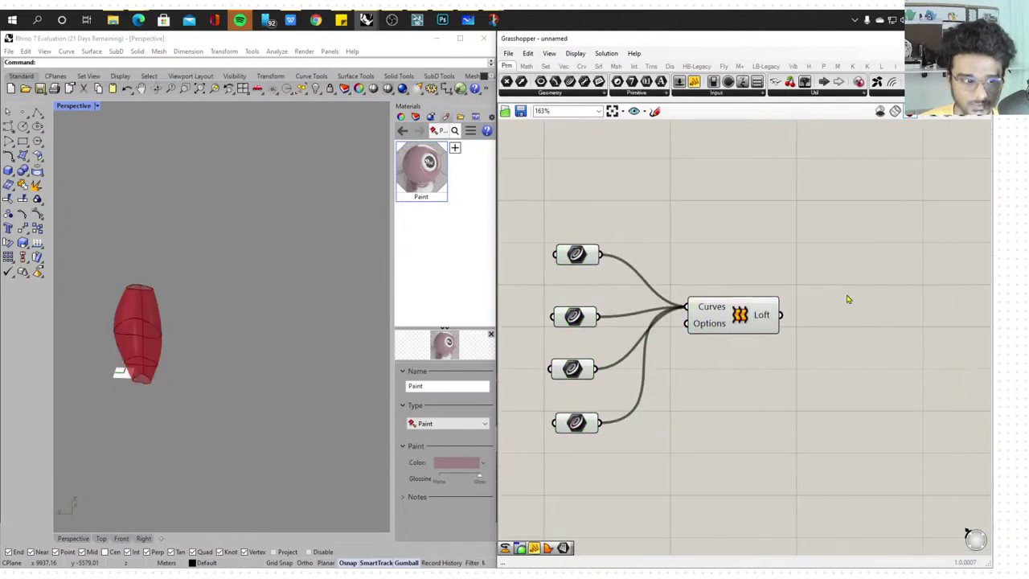
{"action": "scroll", "coordinate": [770, 325], "scroll_direction": "up", "scroll_amount": 1}
{"action": "right_click_drag", "start_coordinate": [806, 329], "coordinate": [821, 302]}
{"action": "scroll", "coordinate": [844, 296], "scroll_direction": "down", "scroll_amount": 1}
{"action": "scroll", "coordinate": [845, 297], "scroll_direction": "down", "scroll_amount": 1}
{"action": "scroll", "coordinate": [839, 300], "scroll_direction": "up", "scroll_amount": 1}
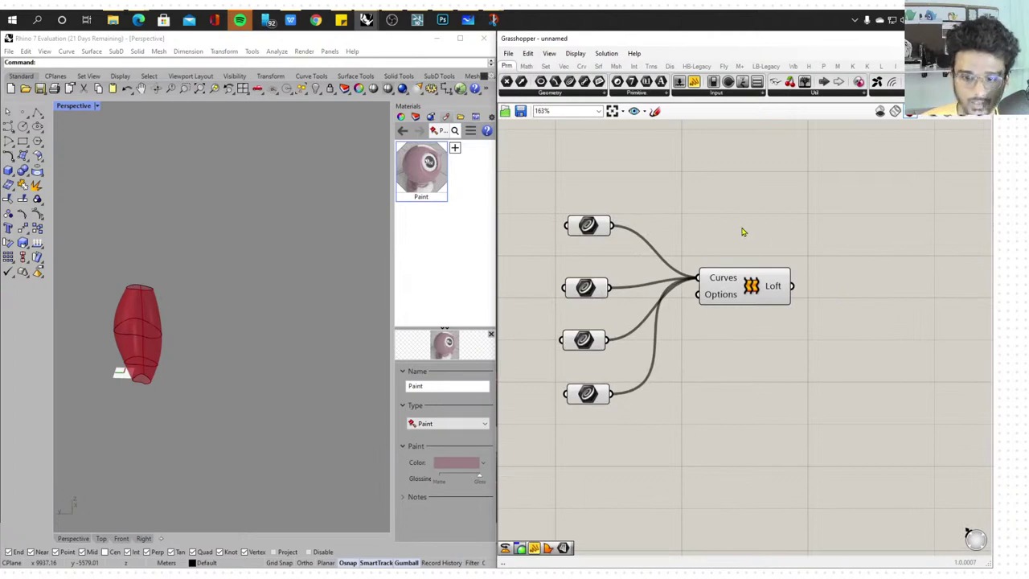
{"action": "scroll", "coordinate": [876, 303], "scroll_direction": "down", "scroll_amount": 1}
Add an Evaluate Surface component to the Grasshopper canvas beside the Loft component
{"action": "left_click", "coordinate": [735, 276]}
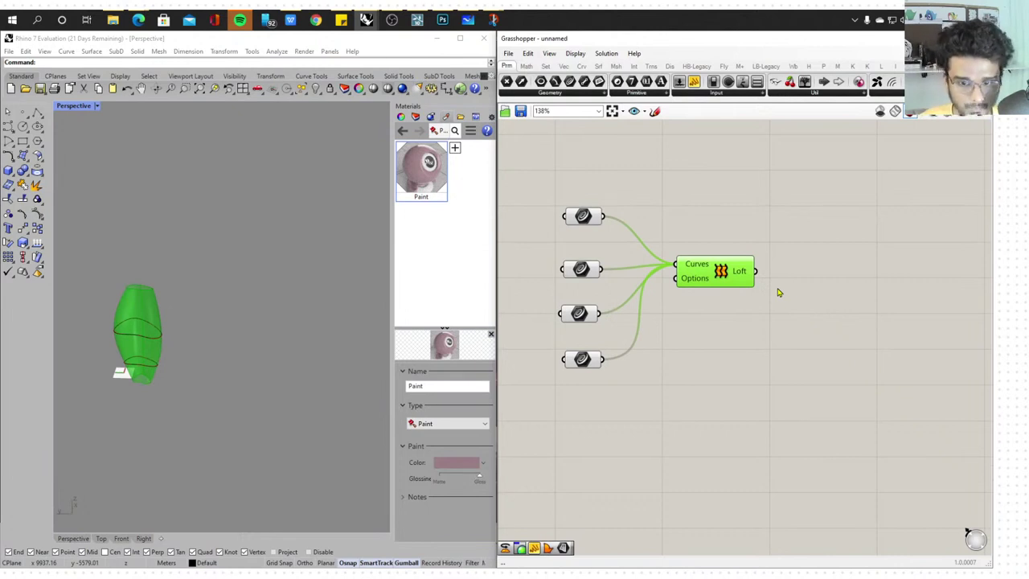
{"action": "left_click", "coordinate": [777, 293]}
{"action": "double_click", "coordinate": [819, 291]}
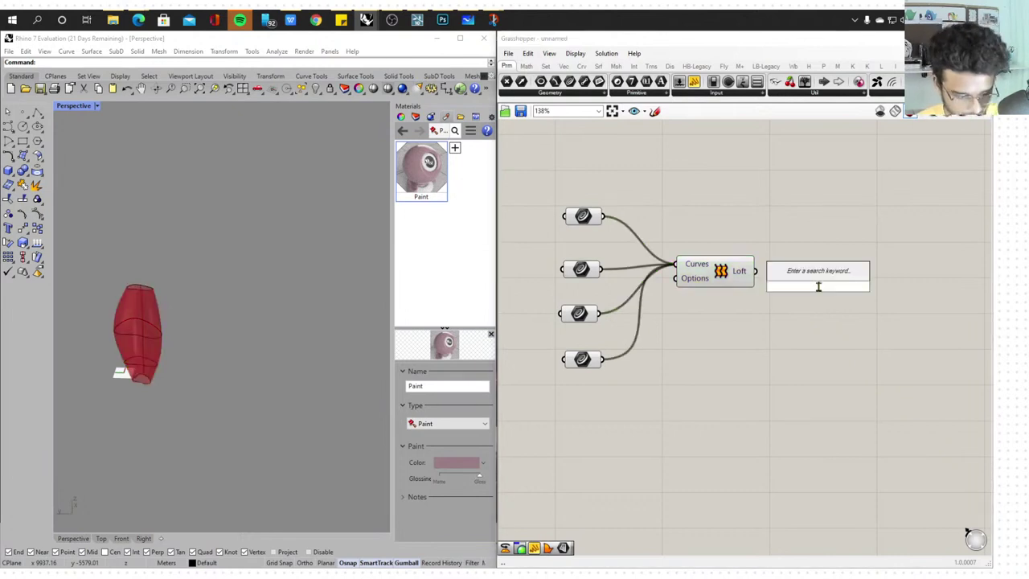
{"action": "type", "text": "evalu"}
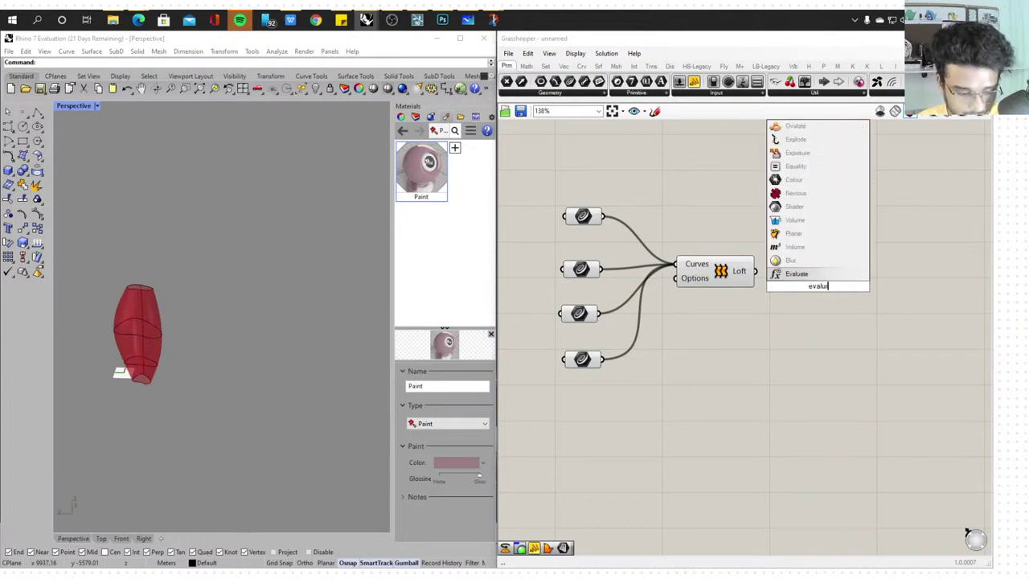
{"action": "key", "text": "BackSpace"}
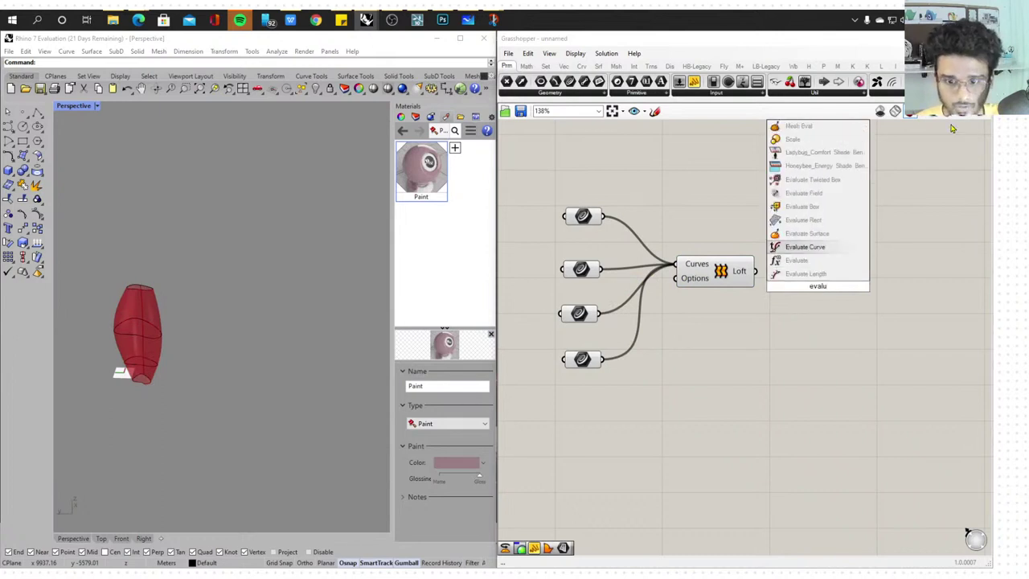
{"action": "left_click", "coordinate": [838, 233]}
{"action": "right_click_drag", "start_coordinate": [846, 324], "coordinate": [733, 301]}
{"action": "left_click", "coordinate": [716, 280]}
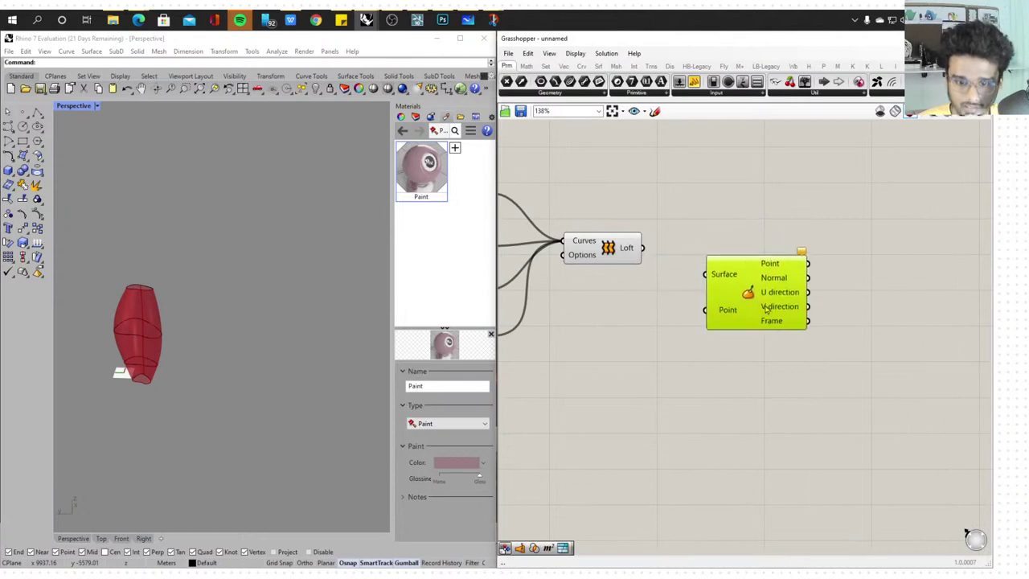
{"action": "scroll", "coordinate": [743, 275], "scroll_direction": "up", "scroll_amount": 3}
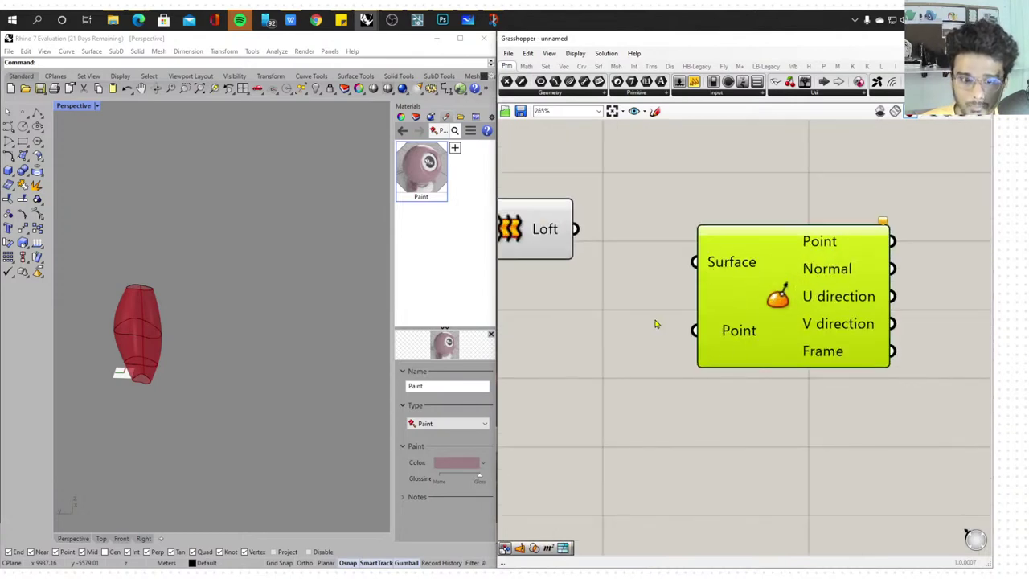
Add a Panel above the Loft component and connect the Loft output to it to read its data type
{"action": "left_click", "coordinate": [537, 234]}
{"action": "double_click", "coordinate": [640, 185]}
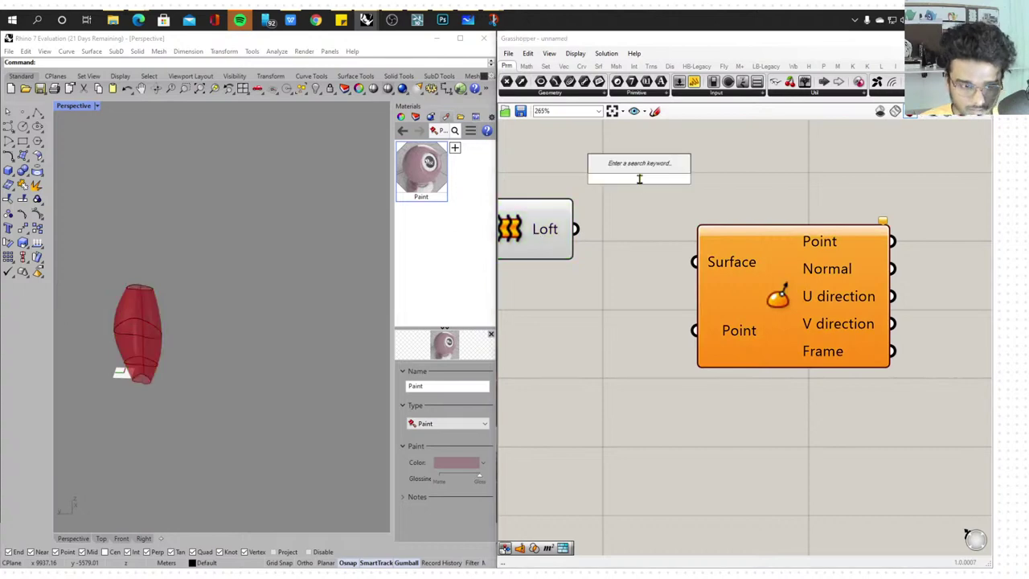
{"action": "type", "text": "panne"}
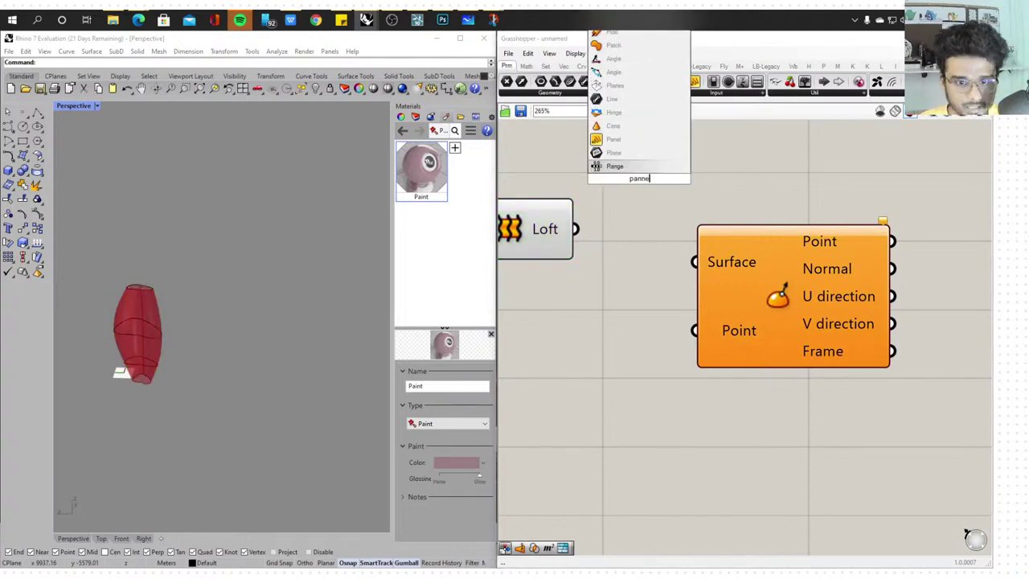
{"action": "left_click", "coordinate": [637, 143]}
{"action": "scroll", "coordinate": [683, 283], "scroll_direction": "down", "scroll_amount": 2}
{"action": "right_click_drag", "start_coordinate": [686, 282], "coordinate": [690, 406]}
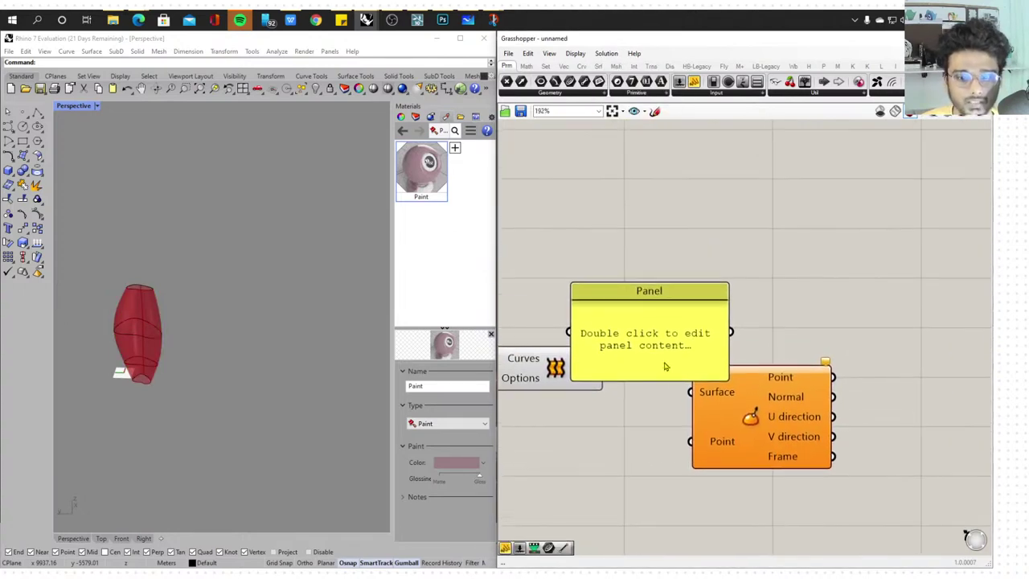
{"action": "left_click_drag", "start_coordinate": [656, 346], "coordinate": [699, 274]}
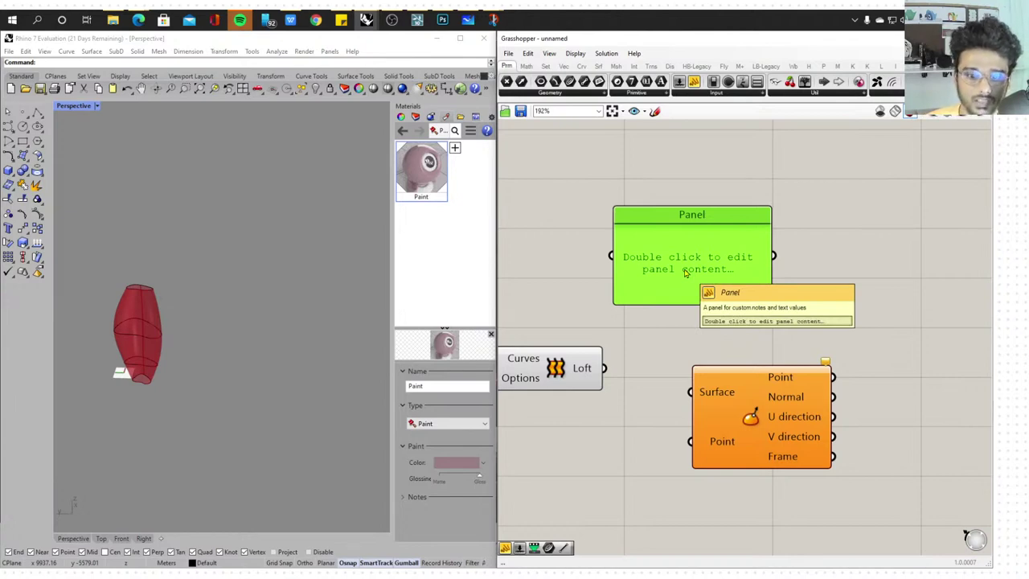
{"action": "left_click_drag", "start_coordinate": [605, 368], "coordinate": [611, 257]}
{"action": "left_click_drag", "start_coordinate": [683, 277], "coordinate": [683, 253]}
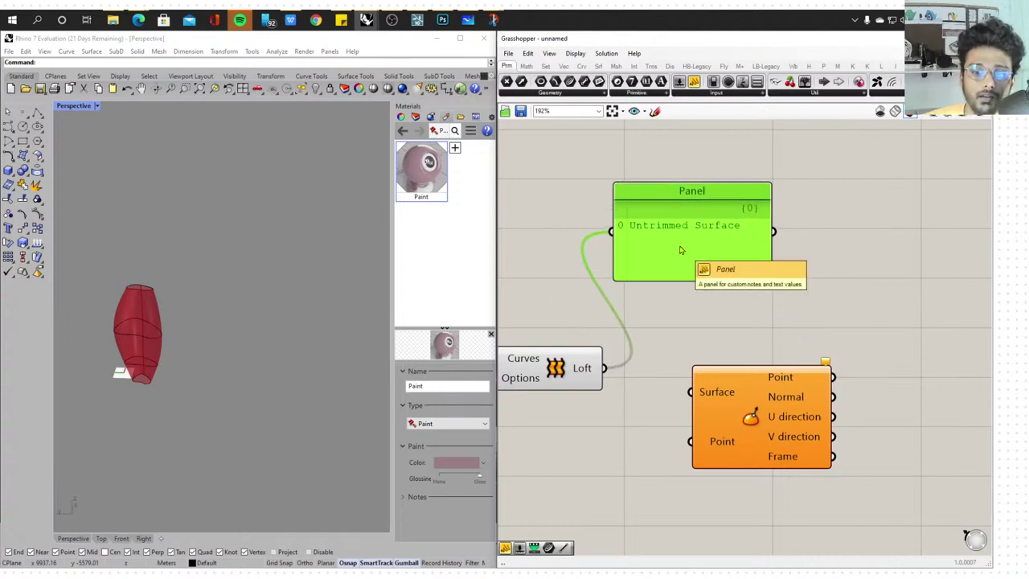
Feed the uppermost Curve parameter into the Panel instead of the Loft output to read its data type, and delete the Panel
{"action": "scroll", "coordinate": [679, 250], "scroll_direction": "down", "scroll_amount": 2}
{"action": "left_click_drag", "start_coordinate": [549, 297], "coordinate": [732, 243]}
{"action": "left_click_drag", "start_coordinate": [832, 254], "coordinate": [707, 251]}
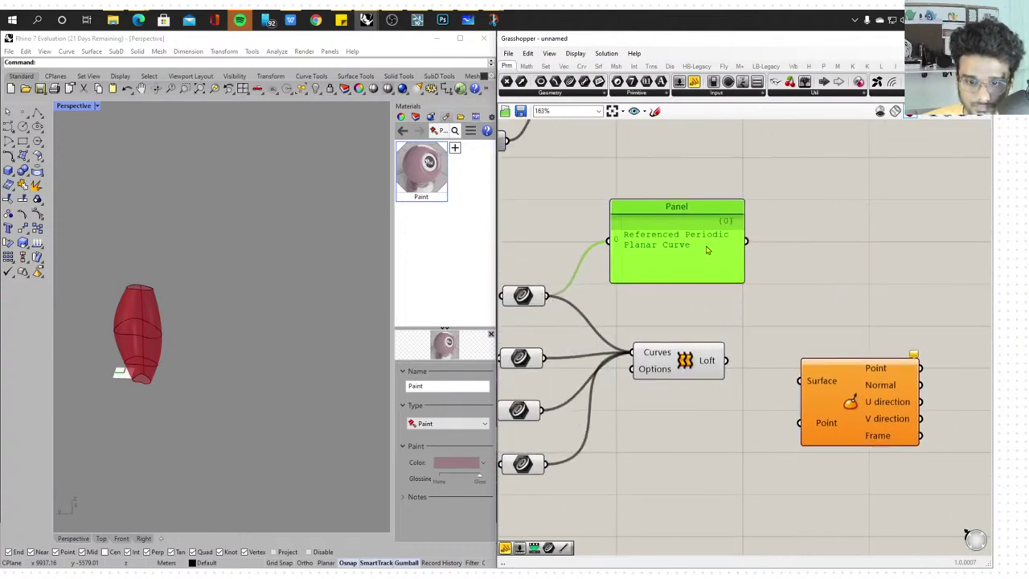
{"action": "scroll", "coordinate": [712, 278], "scroll_direction": "up", "scroll_amount": 1}
{"action": "scroll", "coordinate": [729, 278], "scroll_direction": "down", "scroll_amount": 1}
{"action": "right_click_drag", "start_coordinate": [731, 278], "coordinate": [761, 249]}
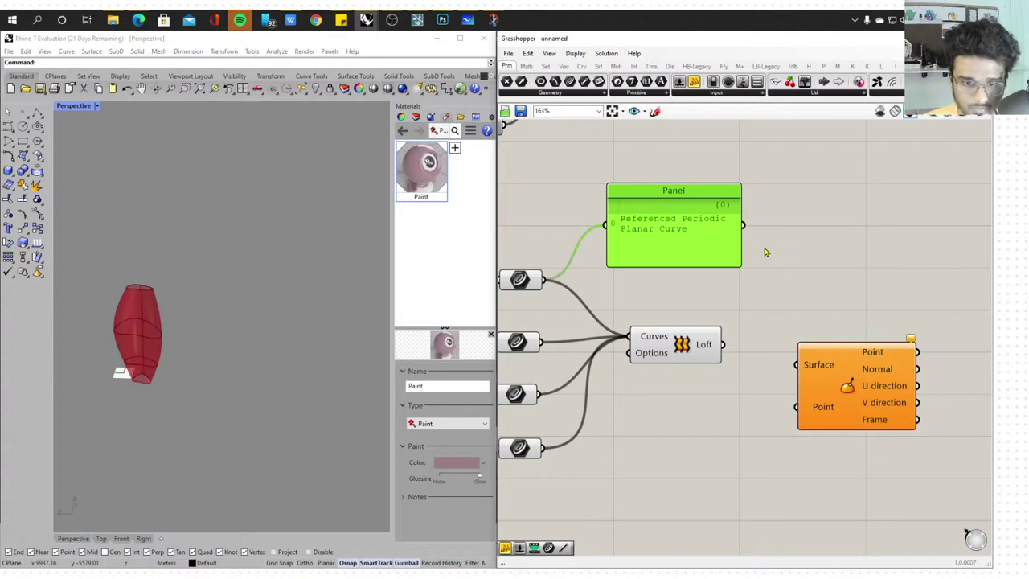
{"action": "right_click_drag", "start_coordinate": [819, 245], "coordinate": [809, 228]}
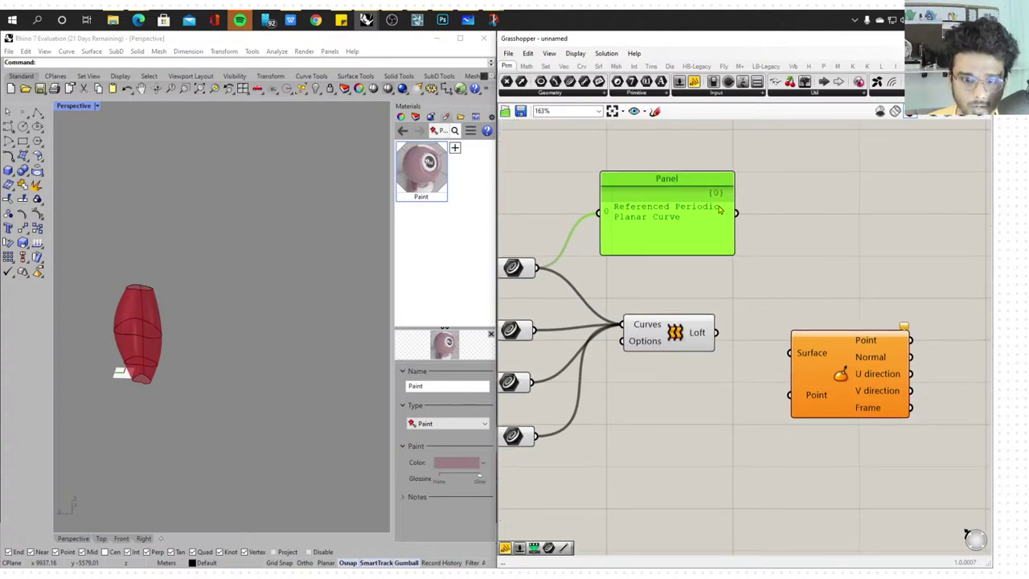
{"action": "key", "text": "Delete"}
Shift Evaluate Surface further away from Loft and place an Isotrim (SubSrf) component between them, just below Loft
{"action": "right_click_drag", "start_coordinate": [787, 256], "coordinate": [673, 217]}
{"action": "left_click_drag", "start_coordinate": [729, 319], "coordinate": [804, 322]}
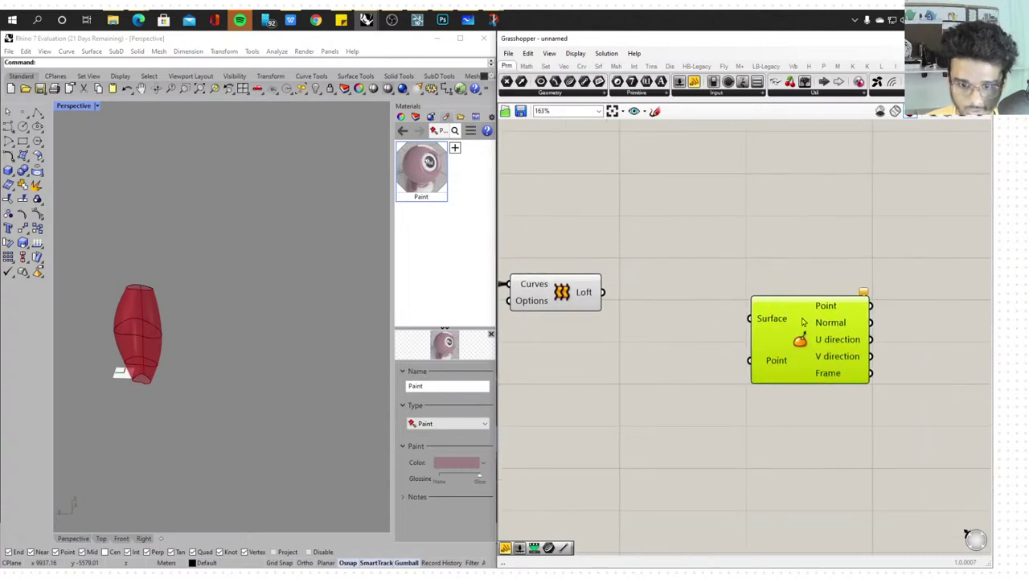
{"action": "left_click", "coordinate": [743, 274]}
{"action": "double_click", "coordinate": [744, 274]}
{"action": "type", "text": "iso"}
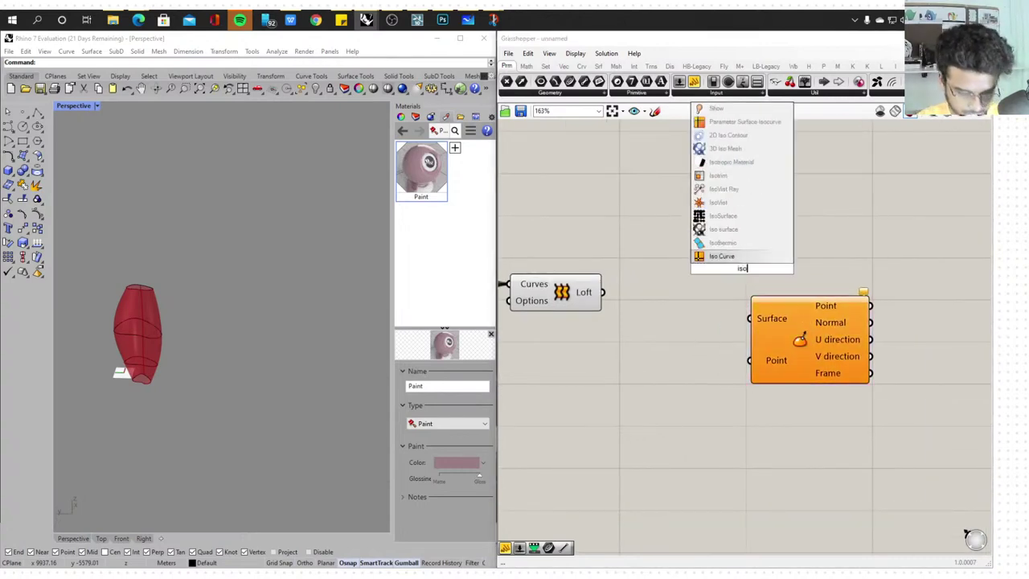
{"action": "left_click", "coordinate": [722, 177]}
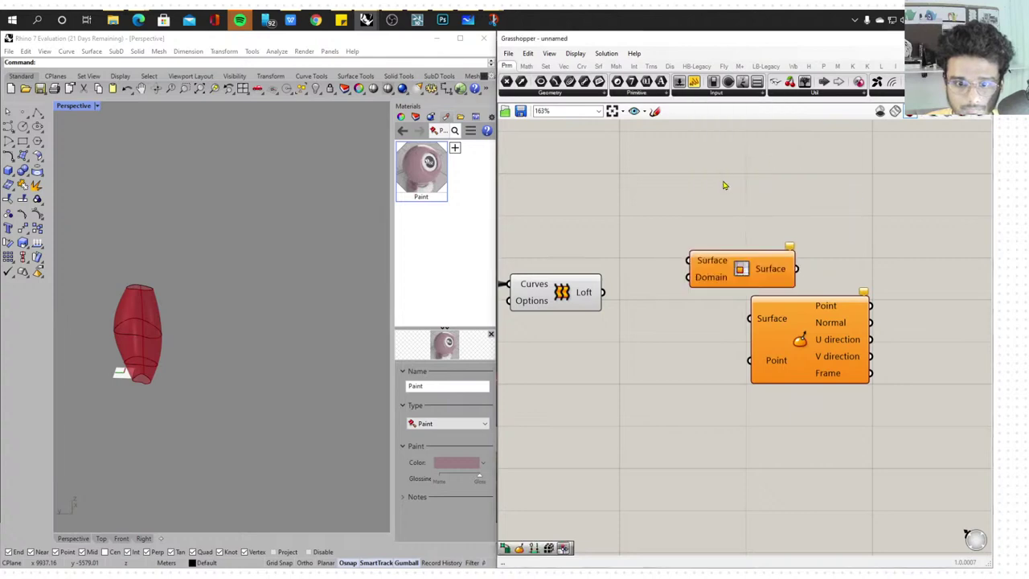
{"action": "left_click_drag", "start_coordinate": [748, 277], "coordinate": [632, 371]}
{"action": "scroll", "coordinate": [635, 370], "scroll_direction": "down", "scroll_amount": 3}
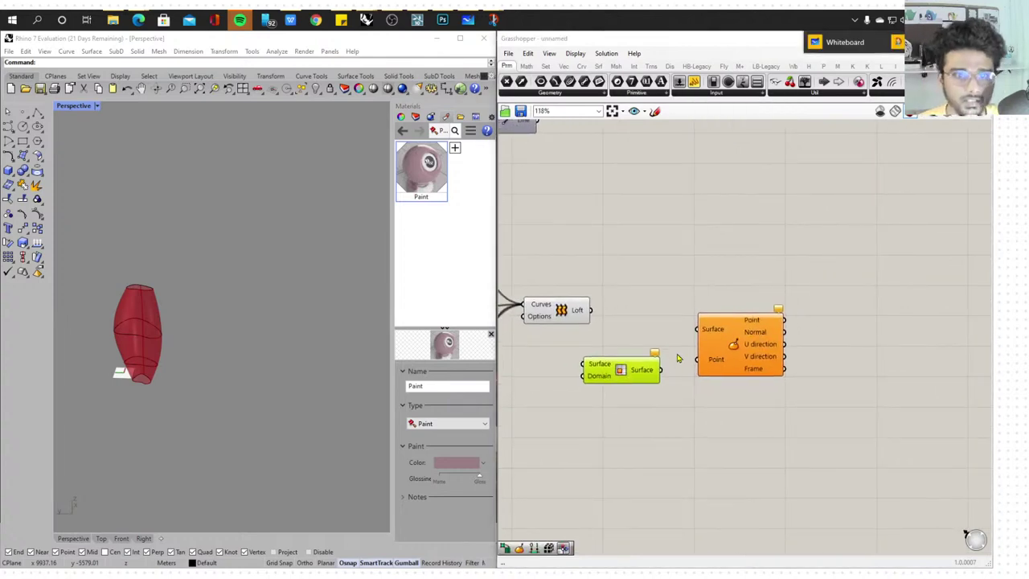
Switch to Microsoft Whiteboard and draw a closed wavy four-sided outline in yellow on the empty area beside the existing sketches
{"action": "left_click", "coordinate": [828, 44]}
{"action": "left_click_drag", "start_coordinate": [807, 282], "coordinate": [647, 262]}
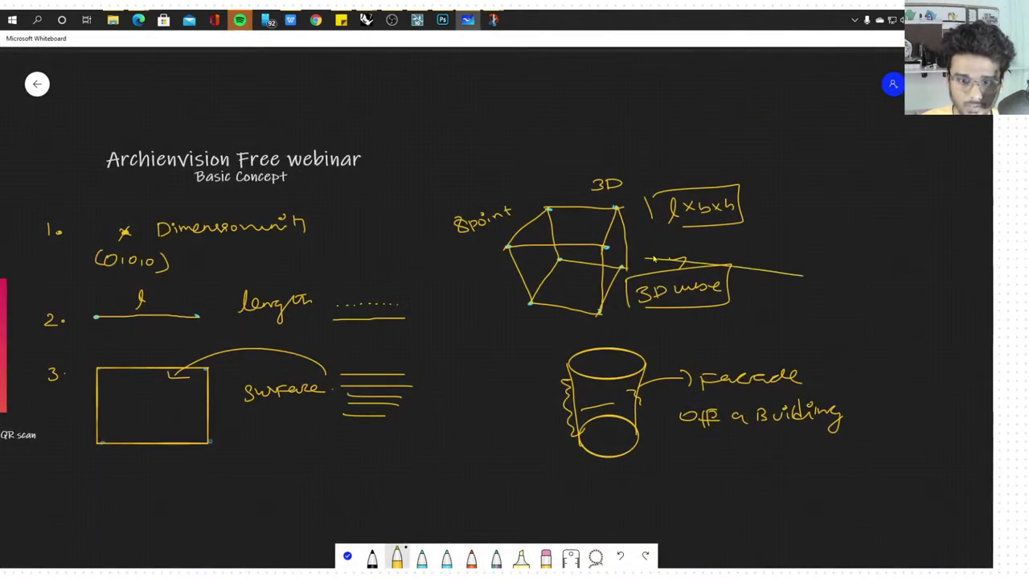
{"action": "left_click", "coordinate": [347, 554]}
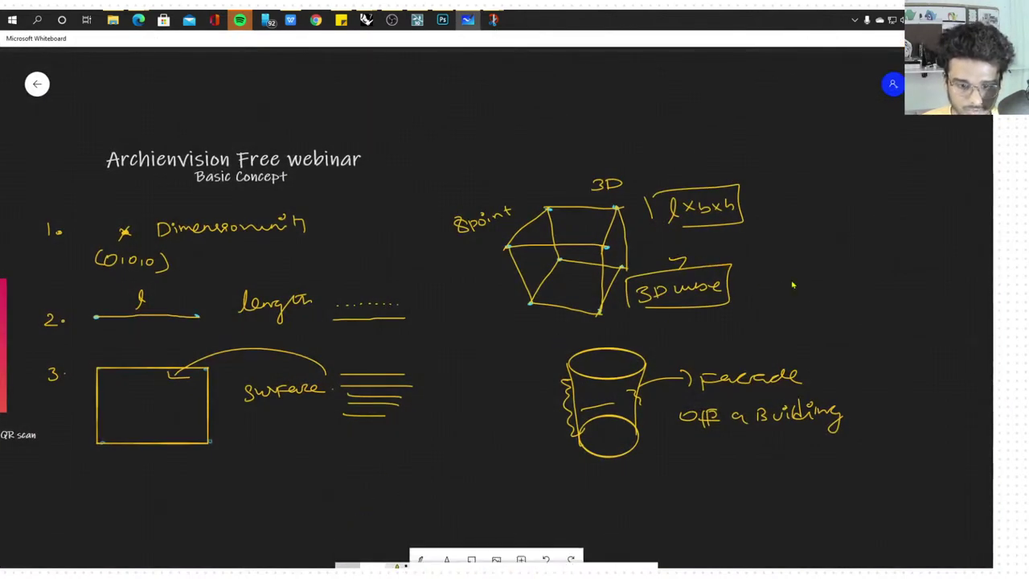
{"action": "left_click_drag", "start_coordinate": [792, 287], "coordinate": [427, 316]}
{"action": "left_click", "coordinate": [420, 555]}
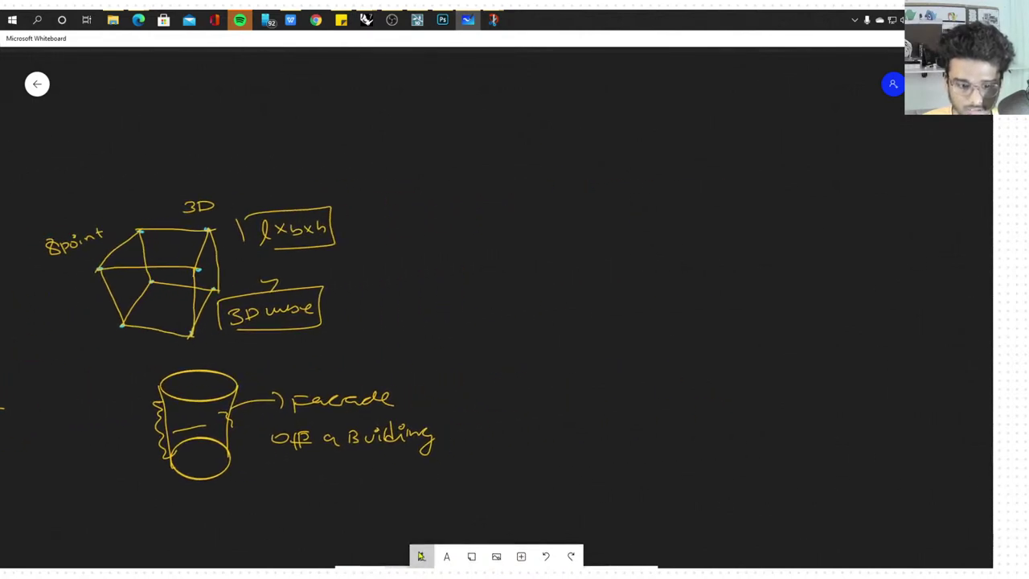
{"action": "mouse_move", "coordinate": [522, 263]}
{"action": "left_mouse_down"}
{"action": "mouse_move", "coordinate": [664, 262]}
{"action": "mouse_move", "coordinate": [824, 285]}
{"action": "left_mouse_up"}
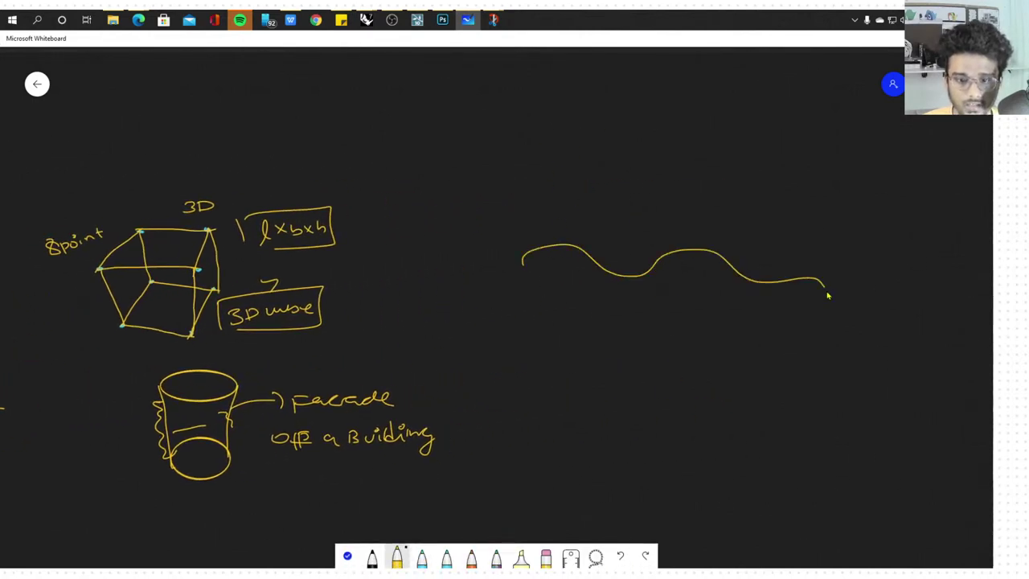
{"action": "left_click_drag", "start_coordinate": [545, 406], "coordinate": [858, 399]}
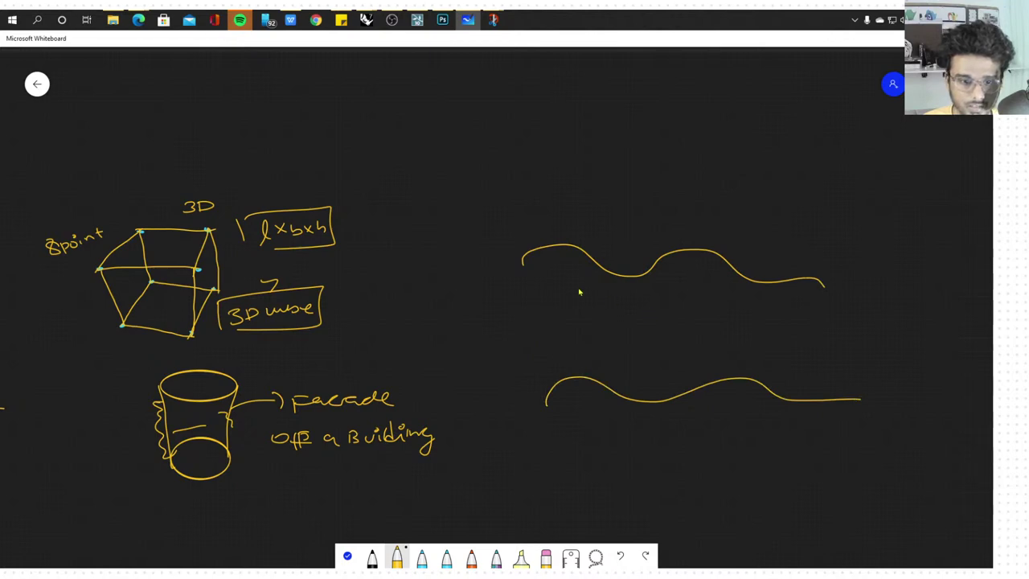
{"action": "left_click_drag", "start_coordinate": [523, 264], "coordinate": [547, 389]}
{"action": "left_click_drag", "start_coordinate": [825, 287], "coordinate": [858, 399]}
Mark division ticks in light blue on the outline: four on each long wavy edge and two on each short edge
{"action": "left_click", "coordinate": [422, 556]}
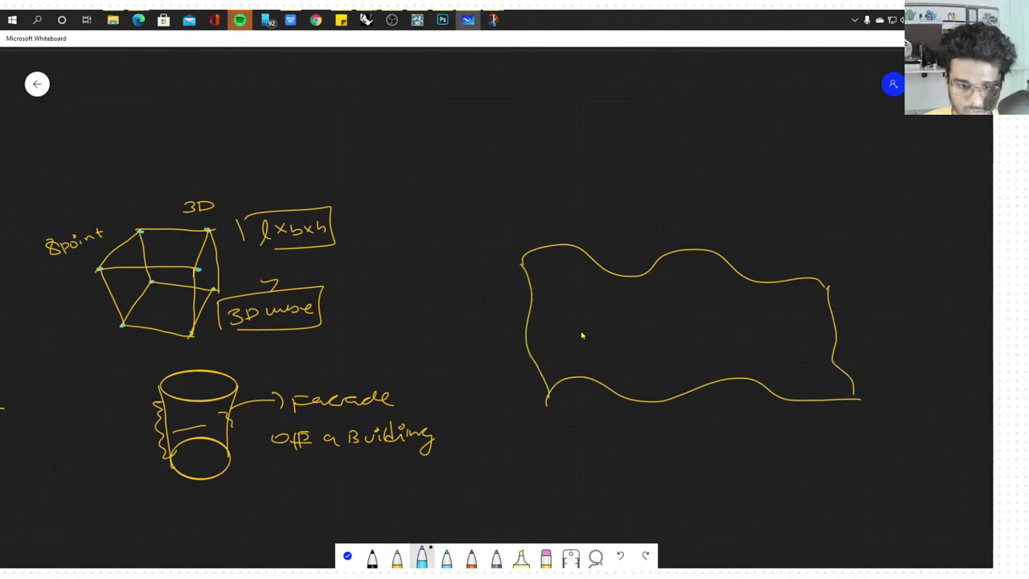
{"action": "left_click_drag", "start_coordinate": [521, 312], "coordinate": [532, 310]}
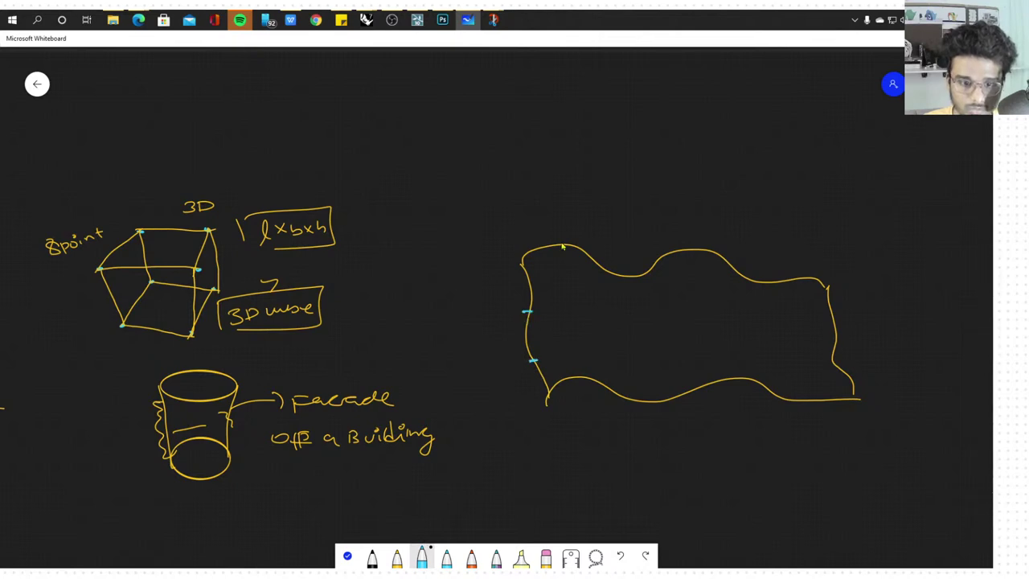
{"action": "left_click_drag", "start_coordinate": [623, 266], "coordinate": [623, 280]}
{"action": "left_click_drag", "start_coordinate": [682, 249], "coordinate": [681, 266]}
{"action": "left_click_drag", "start_coordinate": [777, 276], "coordinate": [776, 289]}
{"action": "left_click_drag", "start_coordinate": [595, 370], "coordinate": [594, 392]}
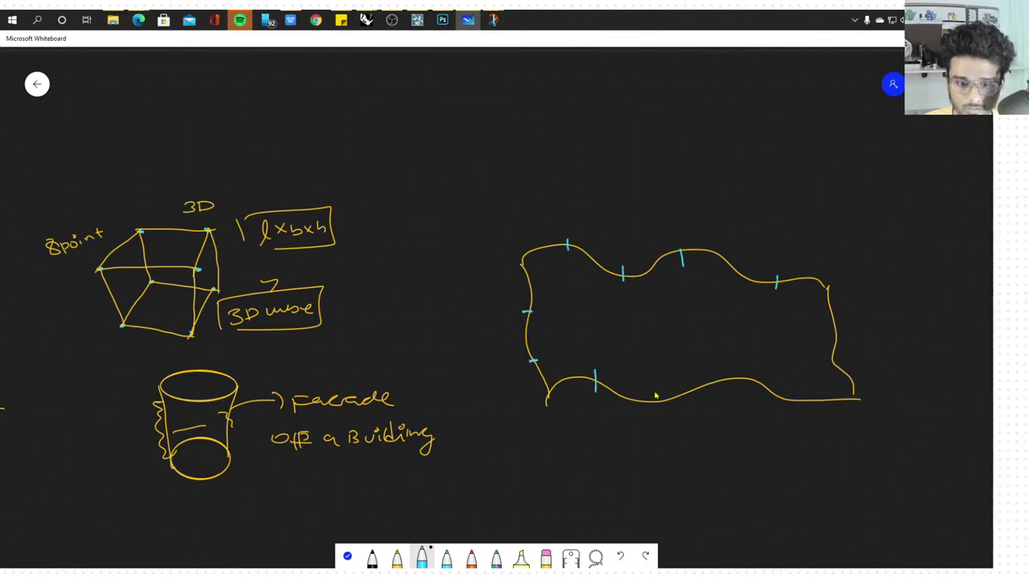
{"action": "left_click_drag", "start_coordinate": [657, 387], "coordinate": [658, 399]}
{"action": "left_click_drag", "start_coordinate": [725, 369], "coordinate": [731, 395]}
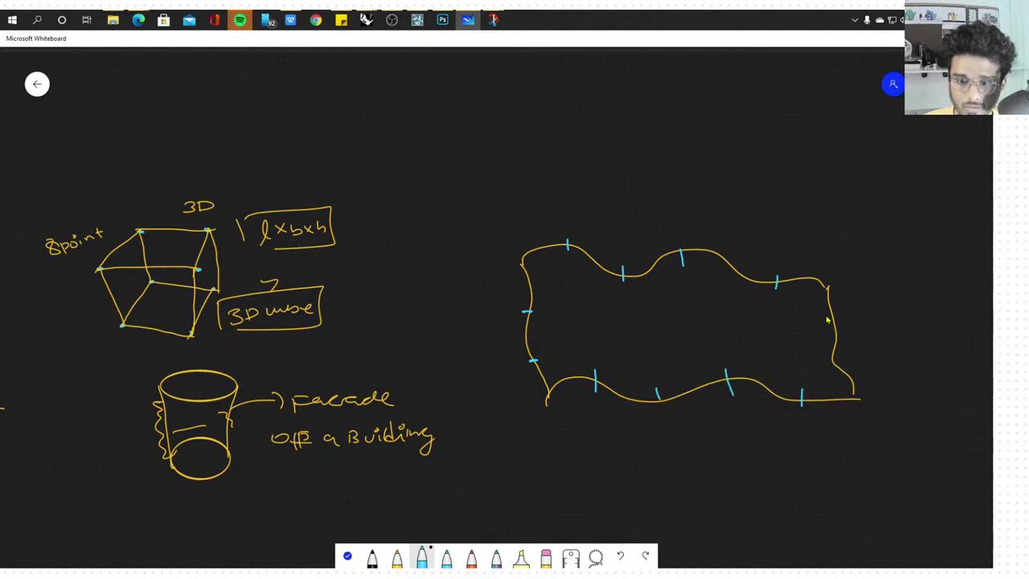
{"action": "left_click_drag", "start_coordinate": [825, 318], "coordinate": [860, 318]}
{"action": "left_click_drag", "start_coordinate": [826, 366], "coordinate": [851, 365]}
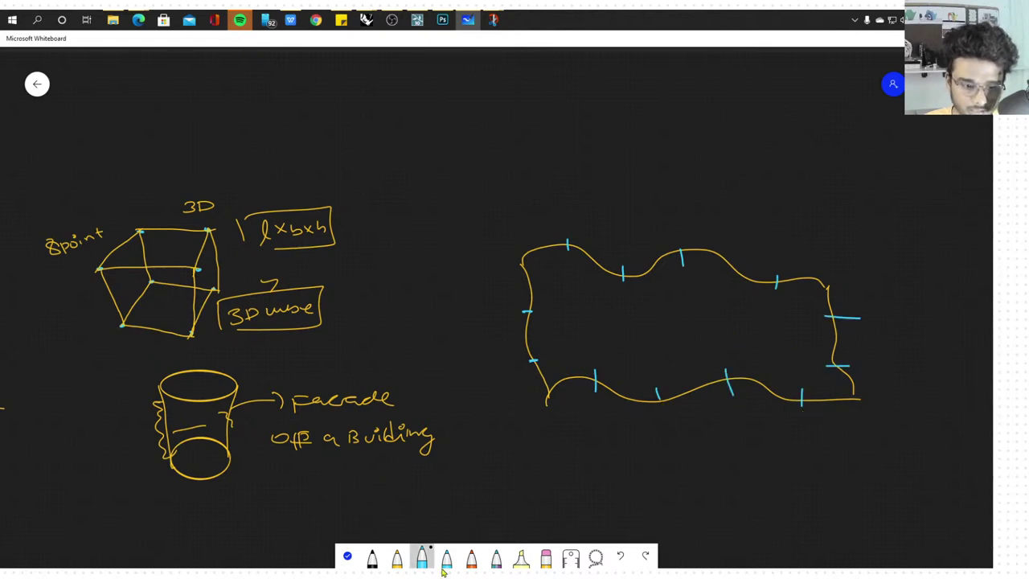
Connect the opposite ticks with red pen lines, two lengthwise and four crosswise, to divide the outline into a grid
{"action": "left_click", "coordinate": [471, 556]}
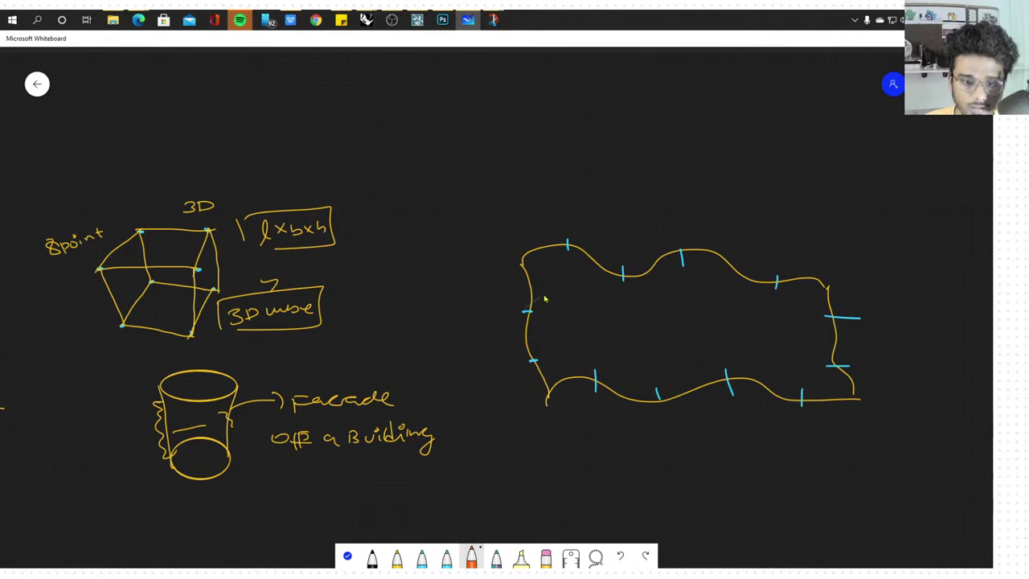
{"action": "mouse_move", "coordinate": [544, 299]}
{"action": "left_mouse_down"}
{"action": "mouse_move", "coordinate": [645, 321]}
{"action": "mouse_move", "coordinate": [774, 308]}
{"action": "mouse_move", "coordinate": [831, 321]}
{"action": "left_mouse_up"}
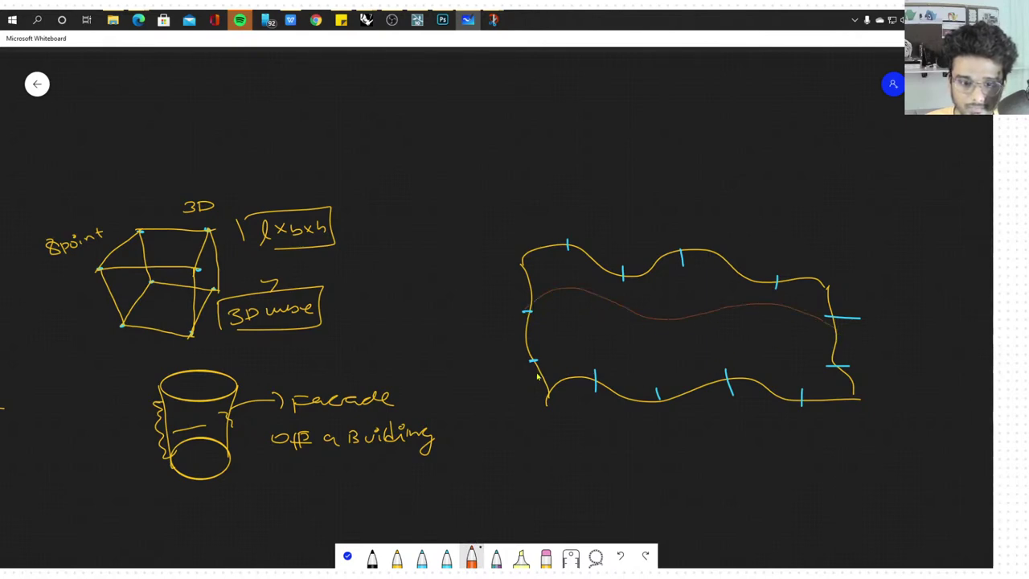
{"action": "mouse_move", "coordinate": [535, 355]}
{"action": "left_mouse_down"}
{"action": "mouse_move", "coordinate": [560, 340]}
{"action": "mouse_move", "coordinate": [836, 362]}
{"action": "left_mouse_up"}
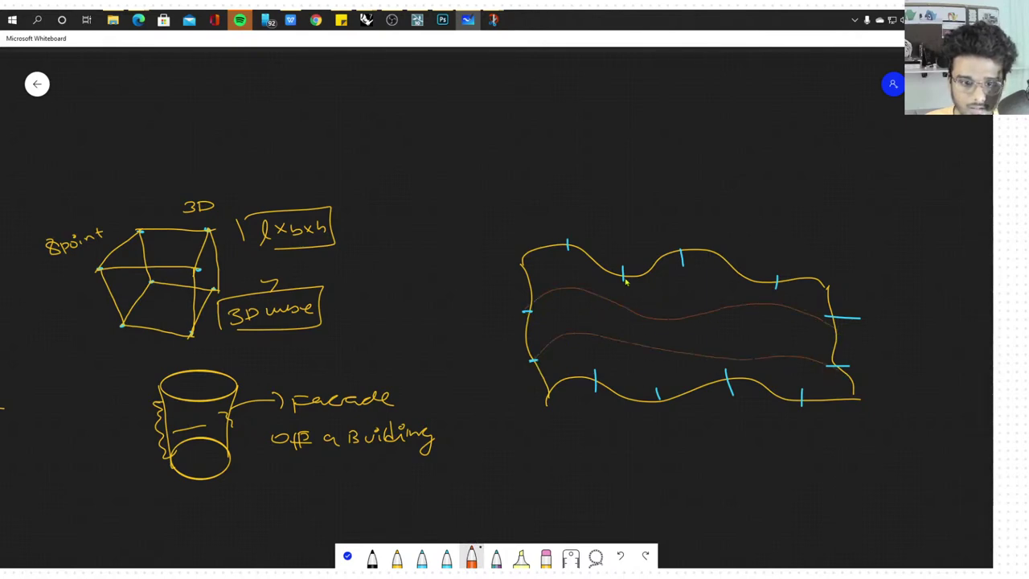
{"action": "mouse_move", "coordinate": [567, 245]}
{"action": "left_mouse_down"}
{"action": "mouse_move", "coordinate": [578, 335]}
{"action": "mouse_move", "coordinate": [604, 387]}
{"action": "left_mouse_up"}
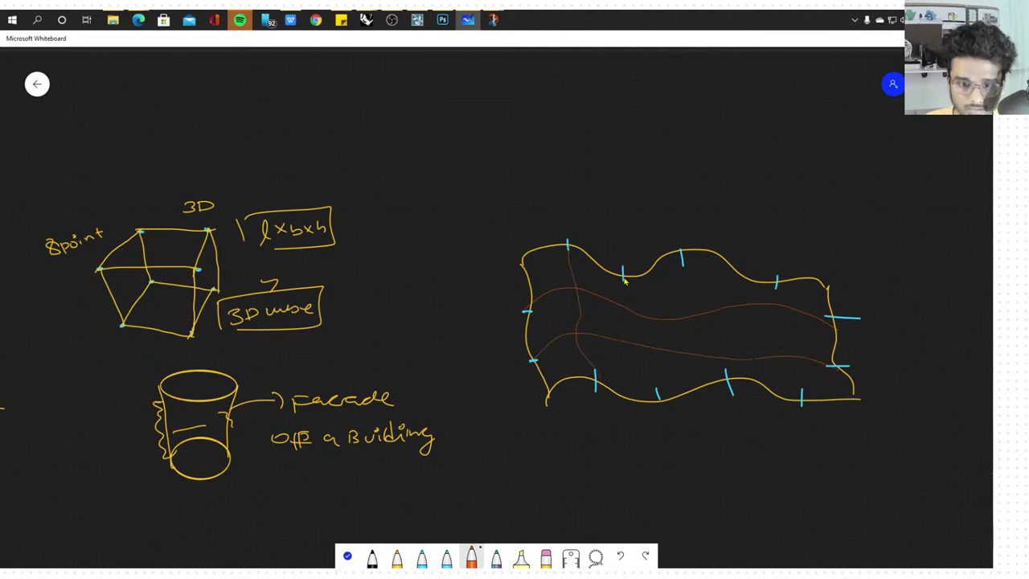
{"action": "left_click_drag", "start_coordinate": [624, 280], "coordinate": [650, 389]}
{"action": "left_click_drag", "start_coordinate": [681, 270], "coordinate": [731, 390]}
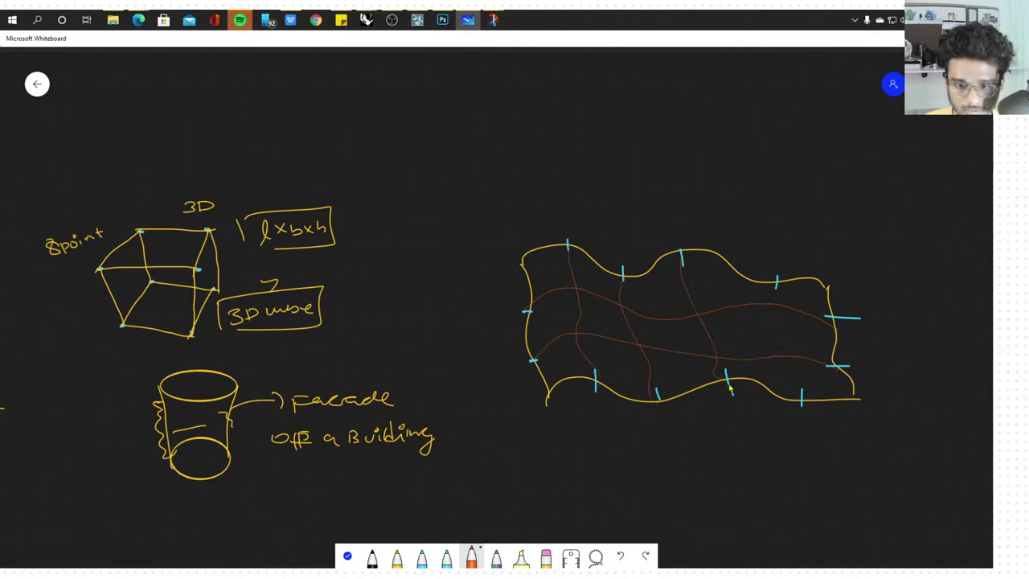
{"action": "left_click_drag", "start_coordinate": [776, 294], "coordinate": [797, 385]}
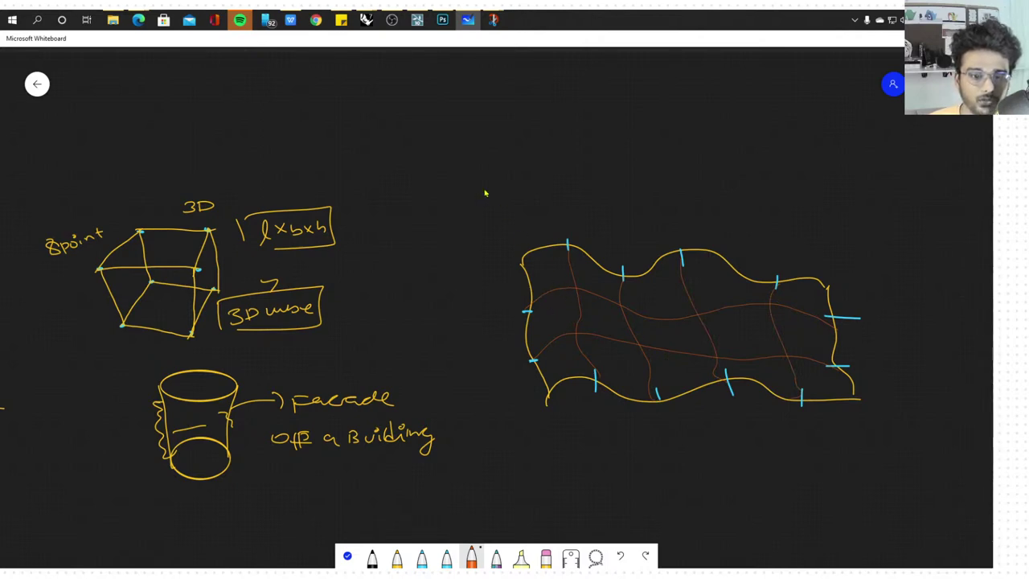
Draw an arrow from the gridded shape to the handwritten label "Surface" and frame the label with a box
{"action": "mouse_move", "coordinate": [546, 265]}
{"action": "left_mouse_down"}
{"action": "mouse_move", "coordinate": [559, 187]}
{"action": "mouse_move", "coordinate": [615, 164]}
{"action": "mouse_move", "coordinate": [696, 166]}
{"action": "left_mouse_up"}
{"action": "mouse_move", "coordinate": [586, 146]}
{"action": "left_mouse_down"}
{"action": "mouse_move", "coordinate": [597, 182]}
{"action": "mouse_move", "coordinate": [631, 180]}
{"action": "left_mouse_up"}
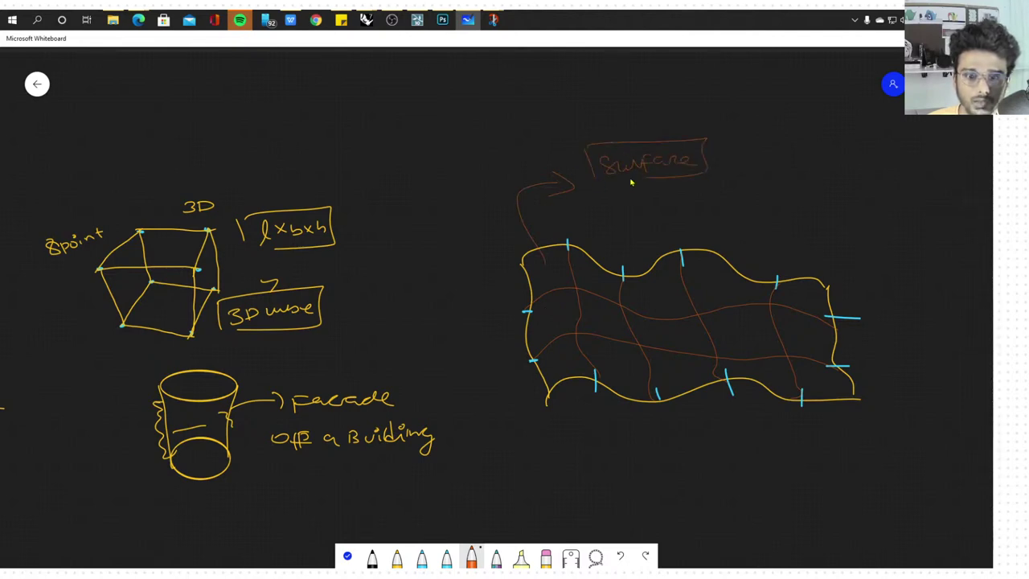
Sketch a red parallelogram beside the "Surface" label, add a second tilted outline and a centre point with a line, and finish inking
{"action": "mouse_move", "coordinate": [787, 147]}
{"action": "left_mouse_down"}
{"action": "mouse_move", "coordinate": [736, 195]}
{"action": "mouse_move", "coordinate": [822, 197]}
{"action": "mouse_move", "coordinate": [871, 145]}
{"action": "mouse_move", "coordinate": [821, 197]}
{"action": "left_mouse_up"}
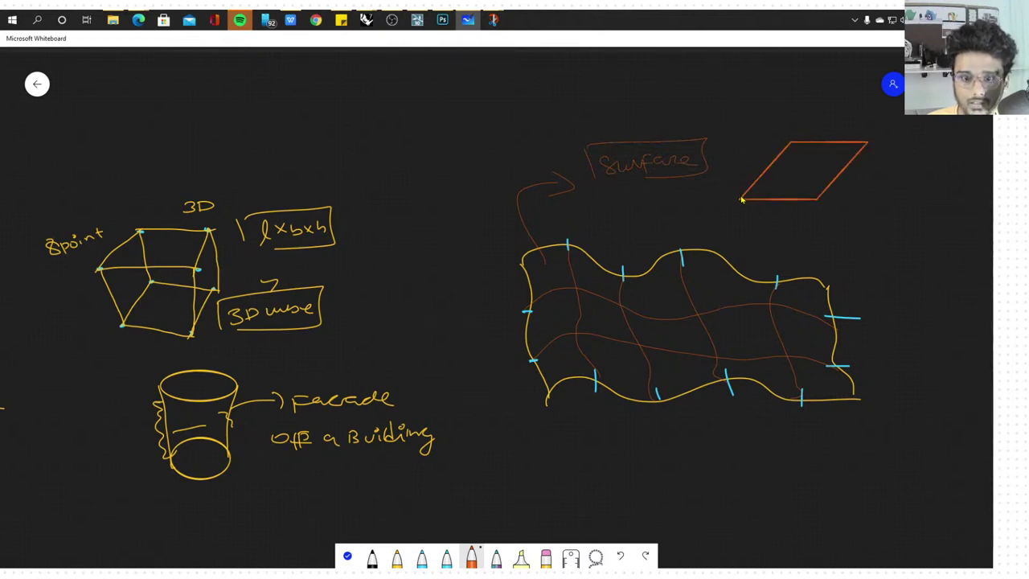
{"action": "mouse_move", "coordinate": [741, 197]}
{"action": "left_mouse_down"}
{"action": "mouse_move", "coordinate": [753, 153]}
{"action": "mouse_move", "coordinate": [811, 195]}
{"action": "left_mouse_up"}
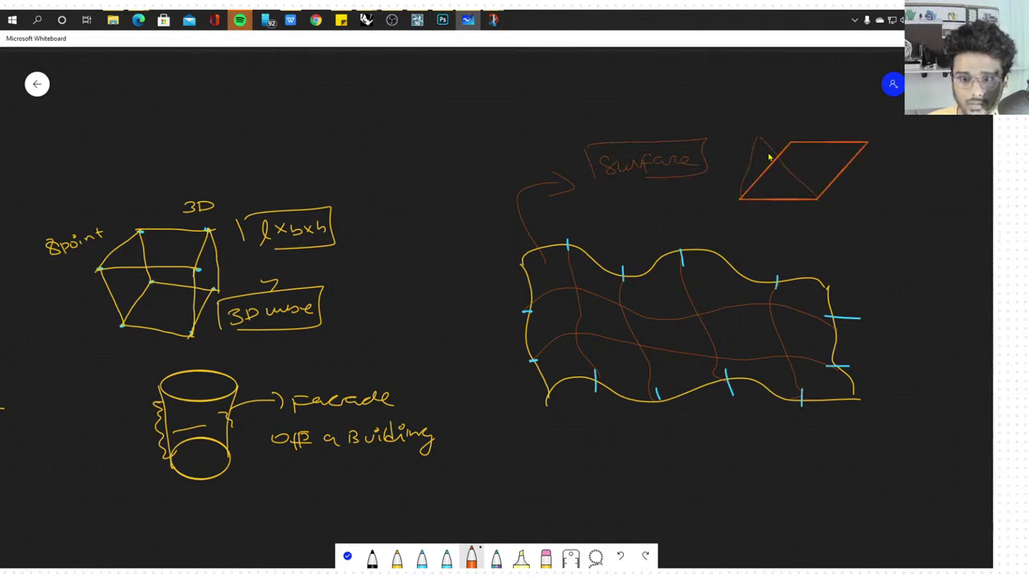
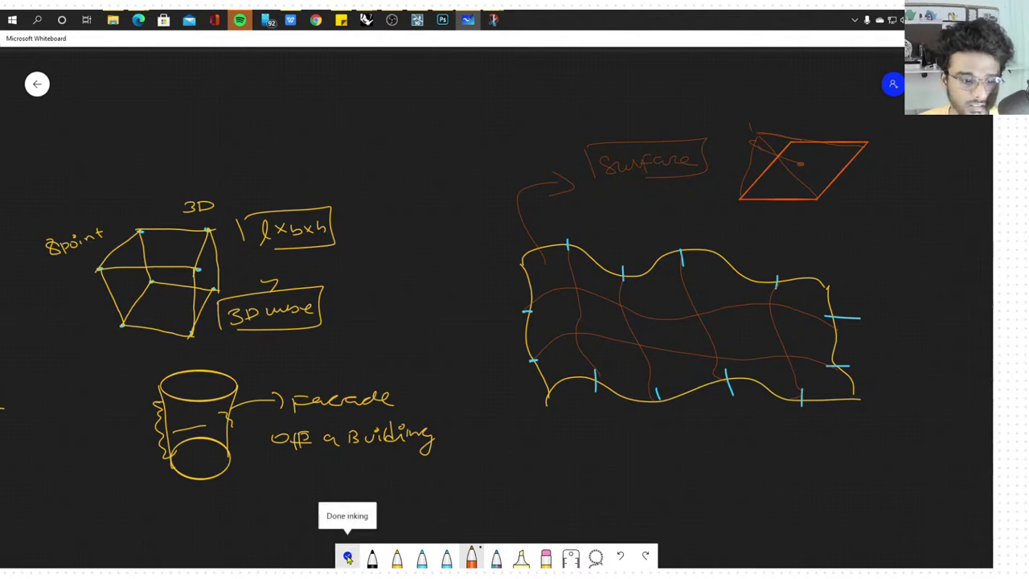
{"action": "left_click", "coordinate": [348, 556]}
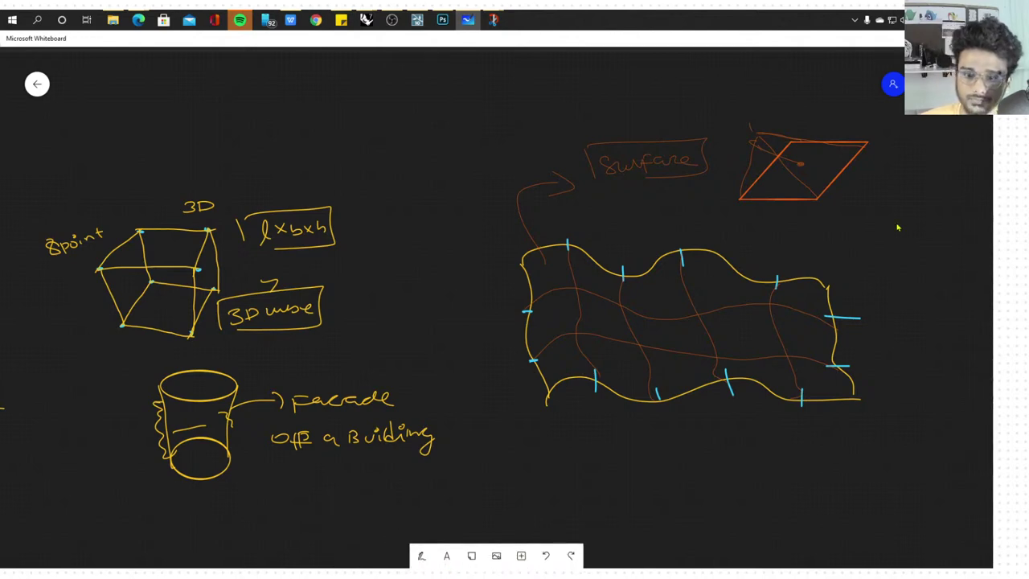
Switch to Grasshopper, space out the Isotrim and Evaluate Surface components, and connect the Loft output to Isotrim's Surface input
{"action": "left_click", "coordinate": [933, 39]}
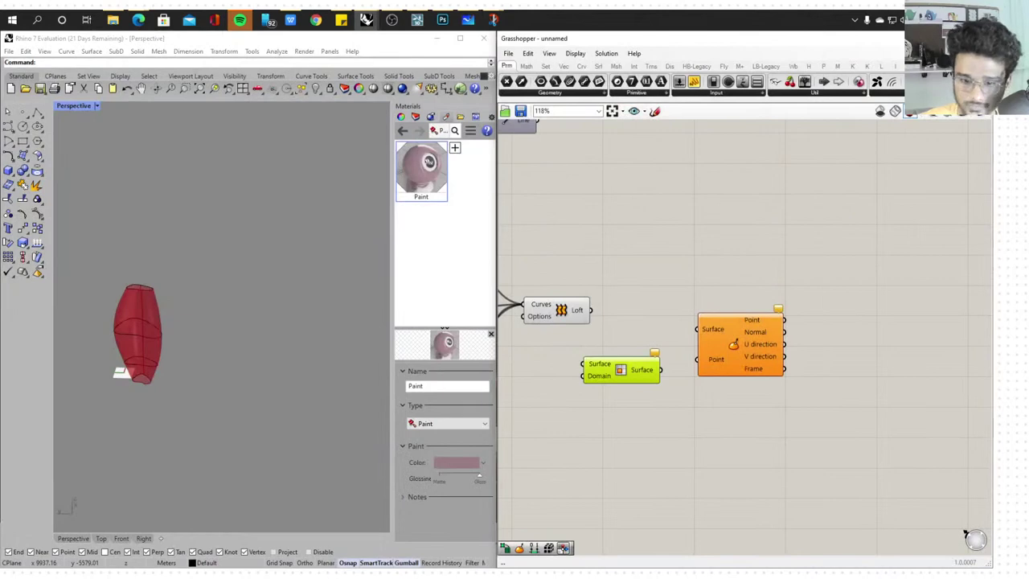
{"action": "scroll", "coordinate": [776, 443], "scroll_direction": "down", "scroll_amount": 3}
{"action": "scroll", "coordinate": [730, 317], "scroll_direction": "up", "scroll_amount": 5}
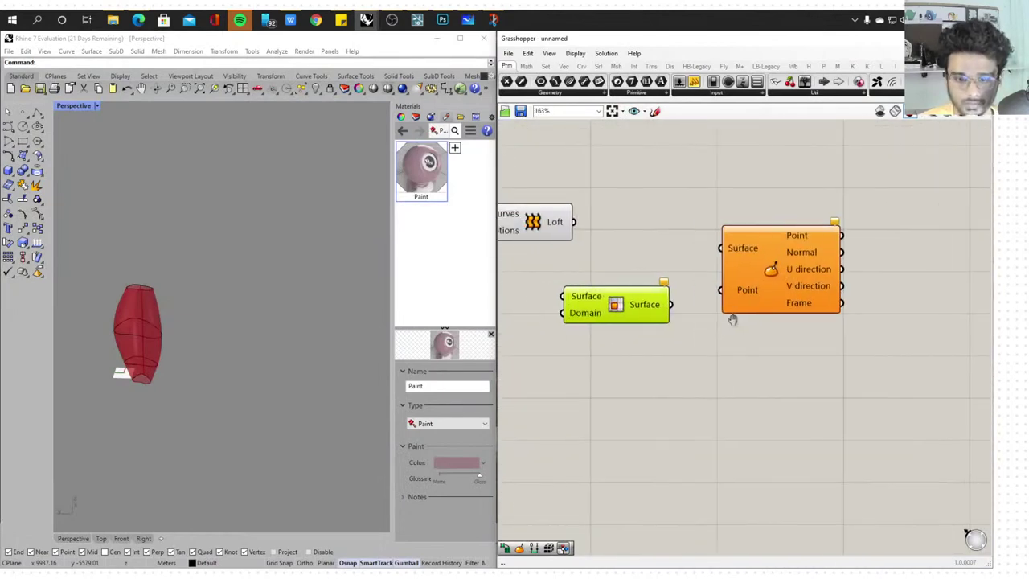
{"action": "left_click", "coordinate": [695, 254]}
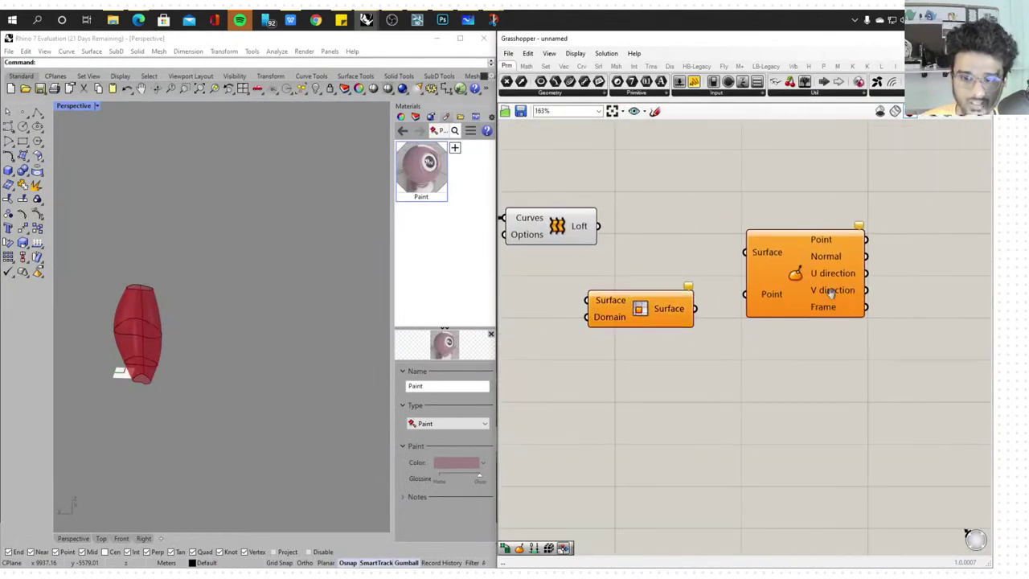
{"action": "right_click_drag", "start_coordinate": [831, 294], "coordinate": [786, 280]}
{"action": "left_click_drag", "start_coordinate": [776, 277], "coordinate": [845, 278]}
{"action": "left_click_drag", "start_coordinate": [592, 303], "coordinate": [653, 303]}
{"action": "right_click_drag", "start_coordinate": [613, 230], "coordinate": [677, 229]}
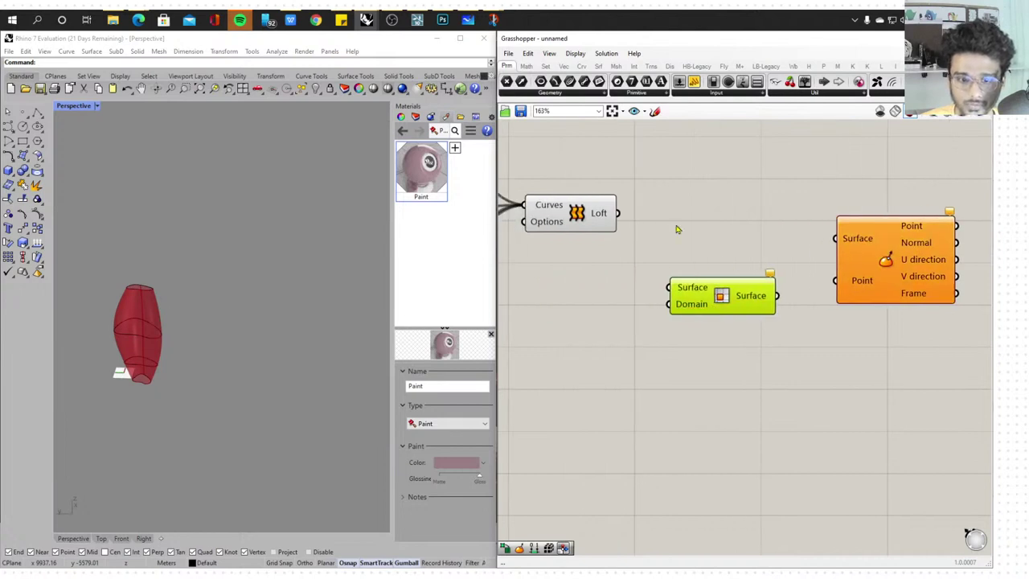
{"action": "left_click_drag", "start_coordinate": [615, 212], "coordinate": [684, 295]}
{"action": "scroll", "coordinate": [722, 297], "scroll_direction": "up", "scroll_amount": 3}
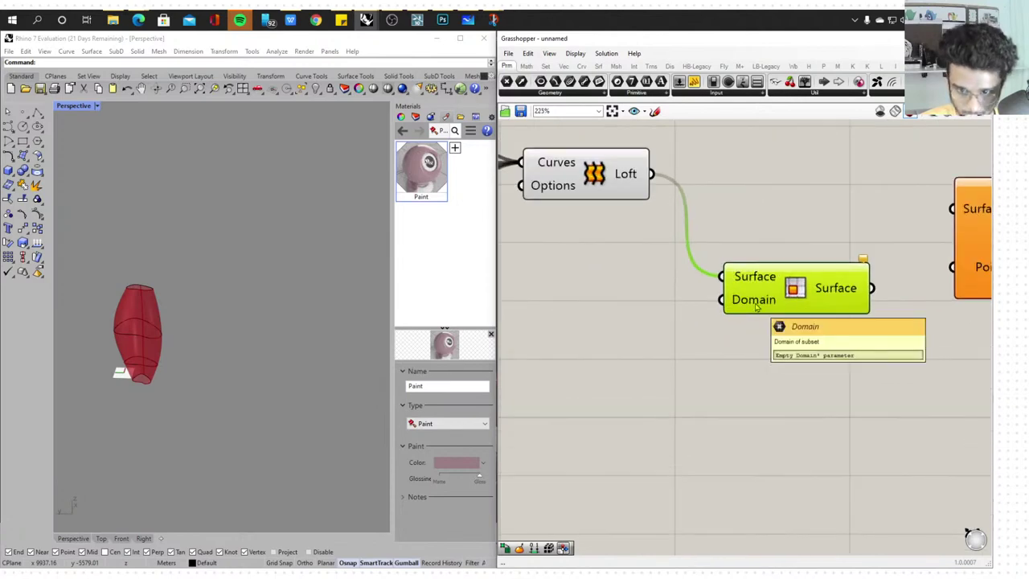
{"action": "double_click", "coordinate": [646, 327]}
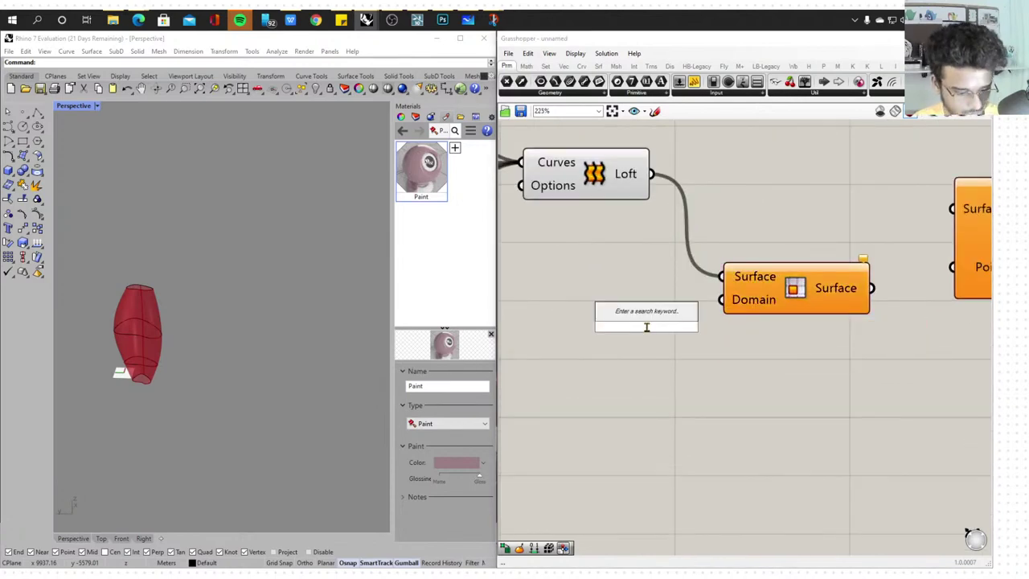
{"action": "type", "text": "cons"}
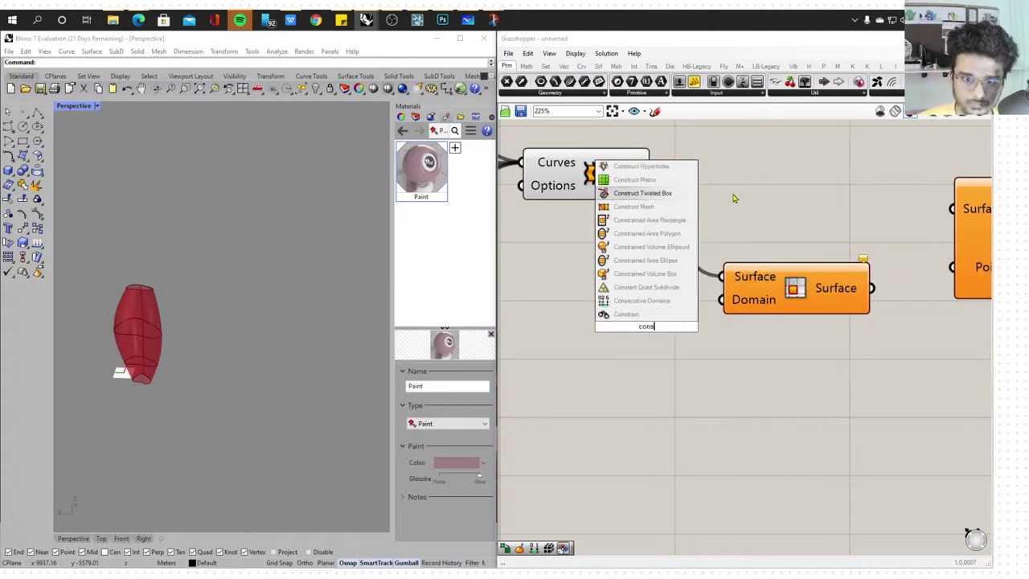
{"action": "key", "text": "Escape"}
Try a Construct Domain component connected to Isotrim's Domain input, and delete it
{"action": "scroll", "coordinate": [688, 316], "scroll_direction": "down", "scroll_amount": 3}
{"action": "left_click", "coordinate": [683, 307]}
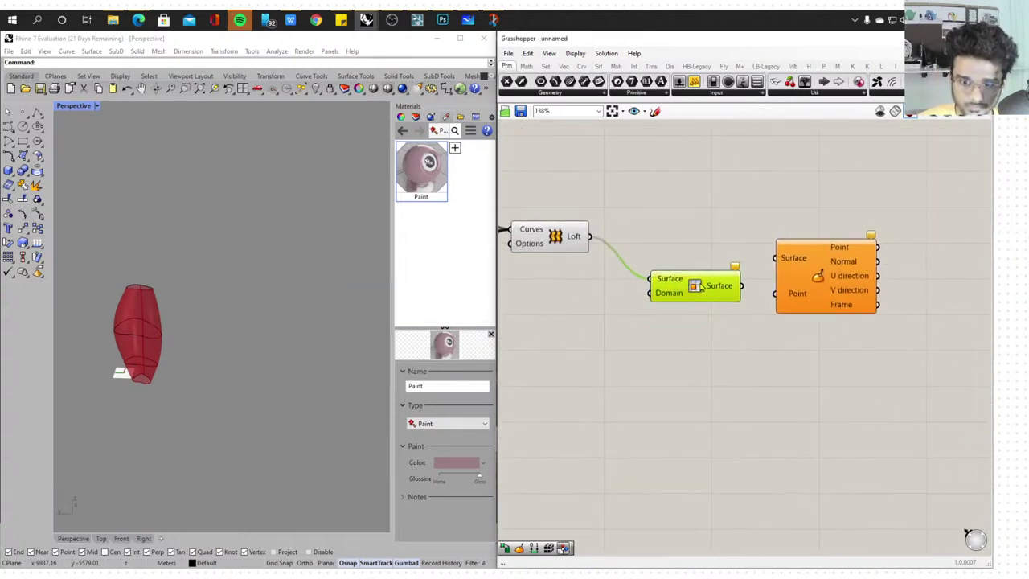
{"action": "right_click_drag", "start_coordinate": [683, 308], "coordinate": [870, 304]}
{"action": "scroll", "coordinate": [792, 282], "scroll_direction": "up", "scroll_amount": 3}
{"action": "scroll", "coordinate": [761, 293], "scroll_direction": "down", "scroll_amount": 1}
{"action": "double_click", "coordinate": [716, 339]}
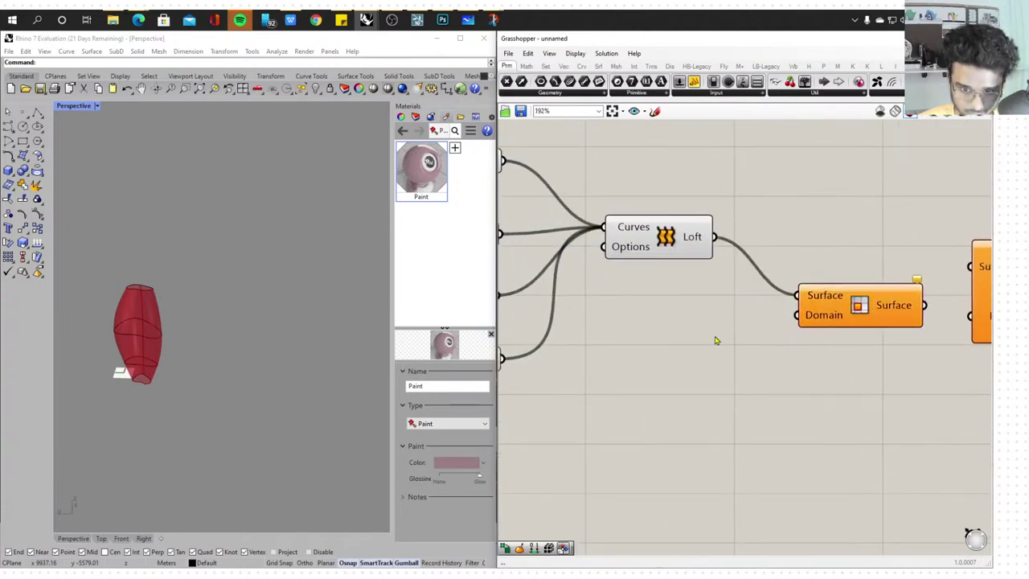
{"action": "type", "text": "constr"}
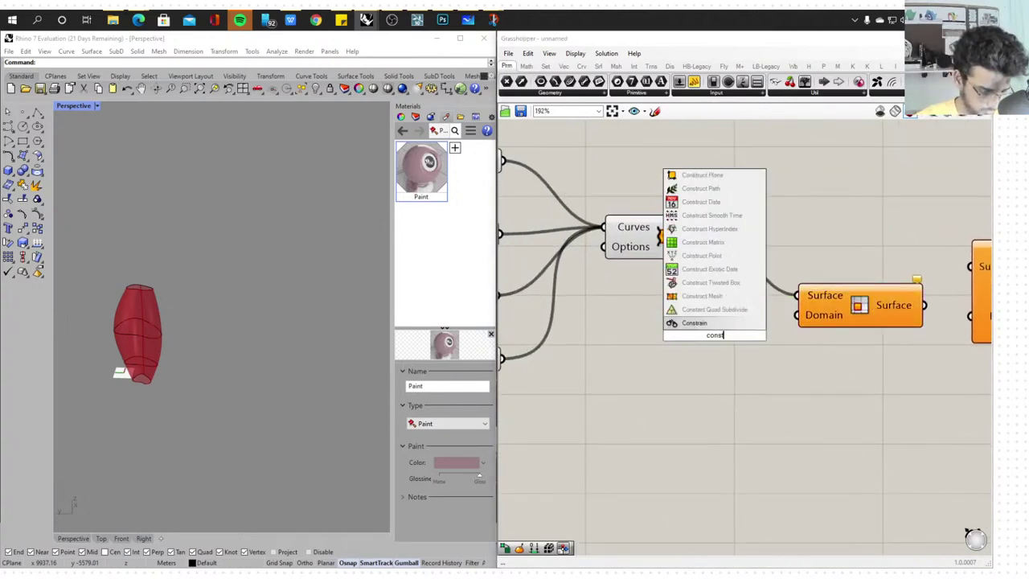
{"action": "type", "text": "u"}
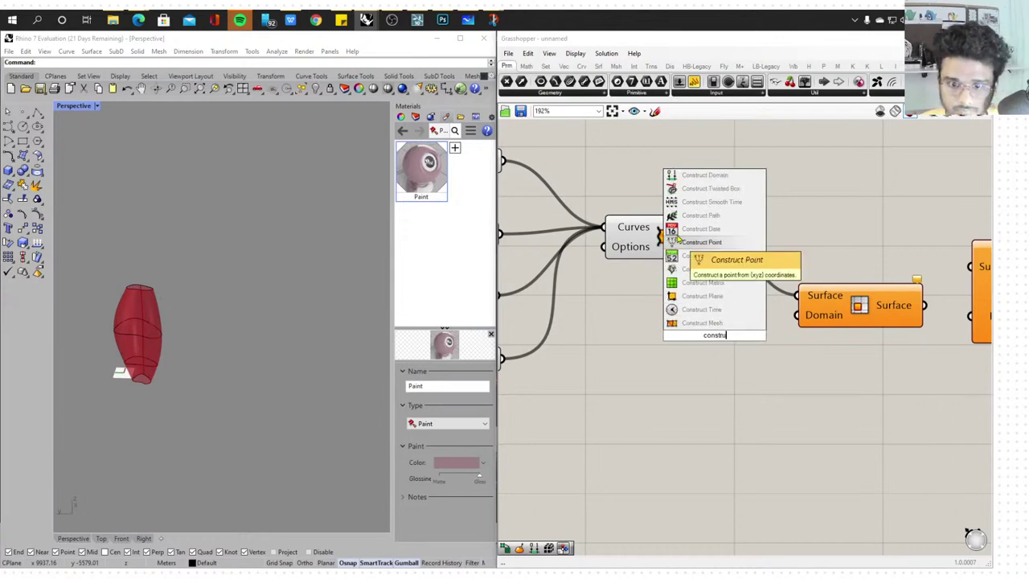
{"action": "left_click", "coordinate": [728, 176]}
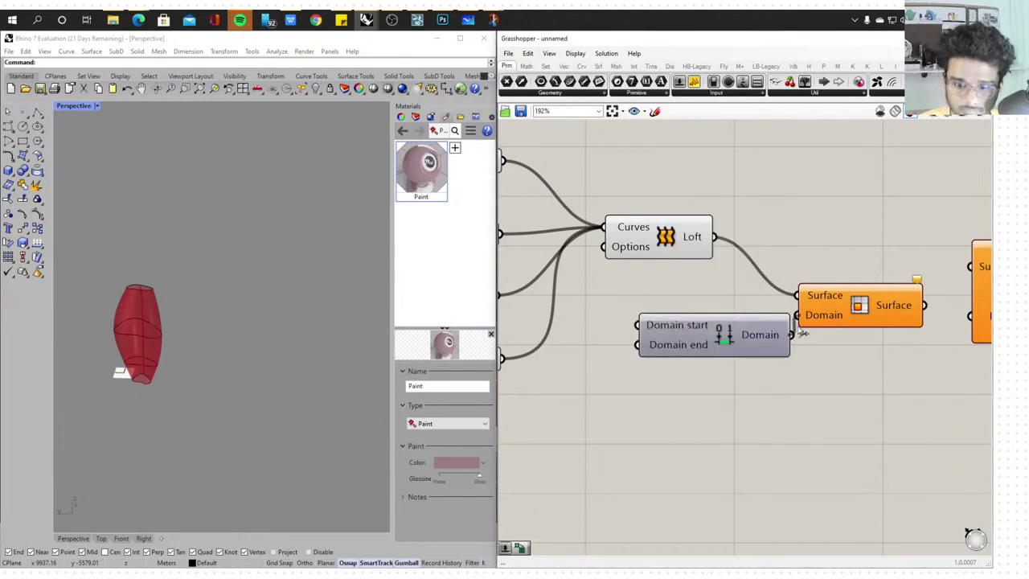
{"action": "right_click_drag", "start_coordinate": [802, 320], "coordinate": [727, 328]}
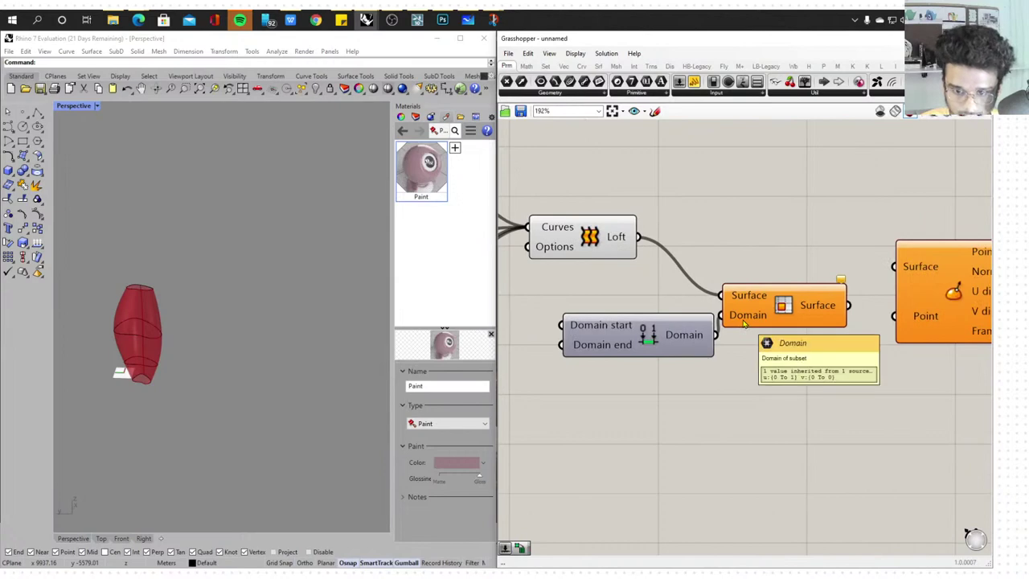
{"action": "left_click", "coordinate": [687, 342]}
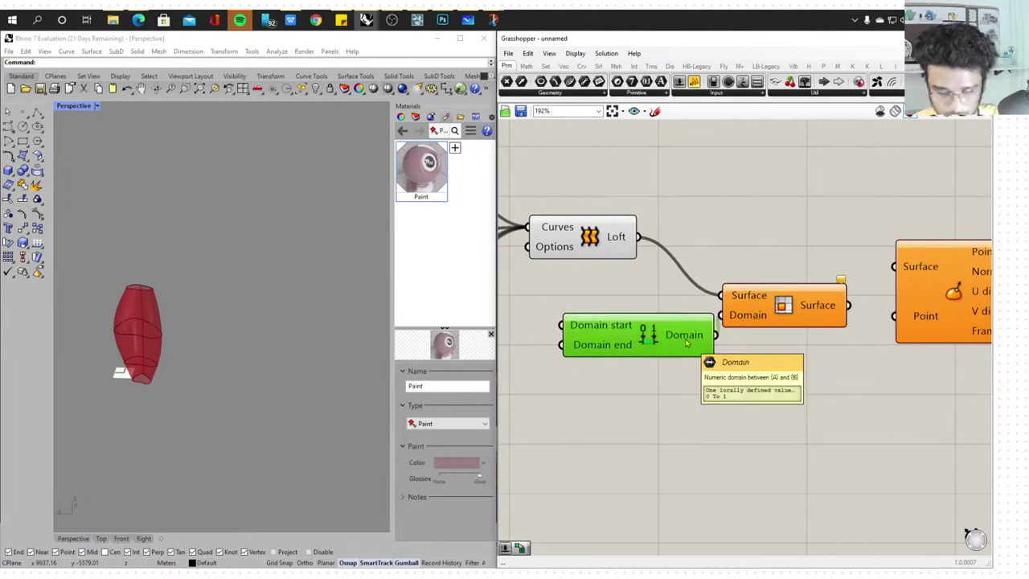
{"action": "key", "text": "Delete"}
Try an MD Slider placed at reduced size below the Isotrim component, and delete it
{"action": "scroll", "coordinate": [699, 348], "scroll_direction": "down", "scroll_amount": 3}
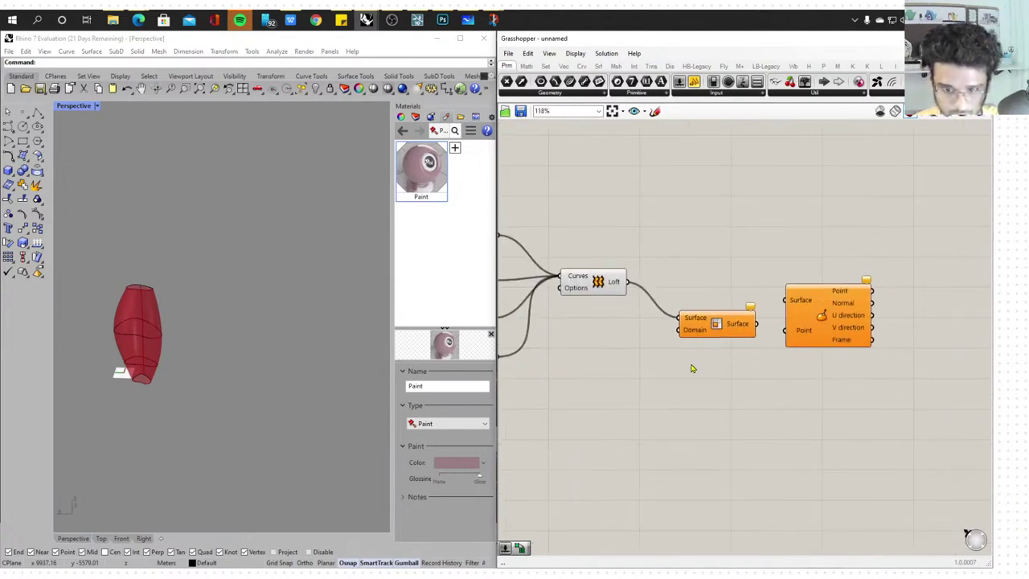
{"action": "double_click", "coordinate": [691, 366]}
{"action": "type", "text": "md"}
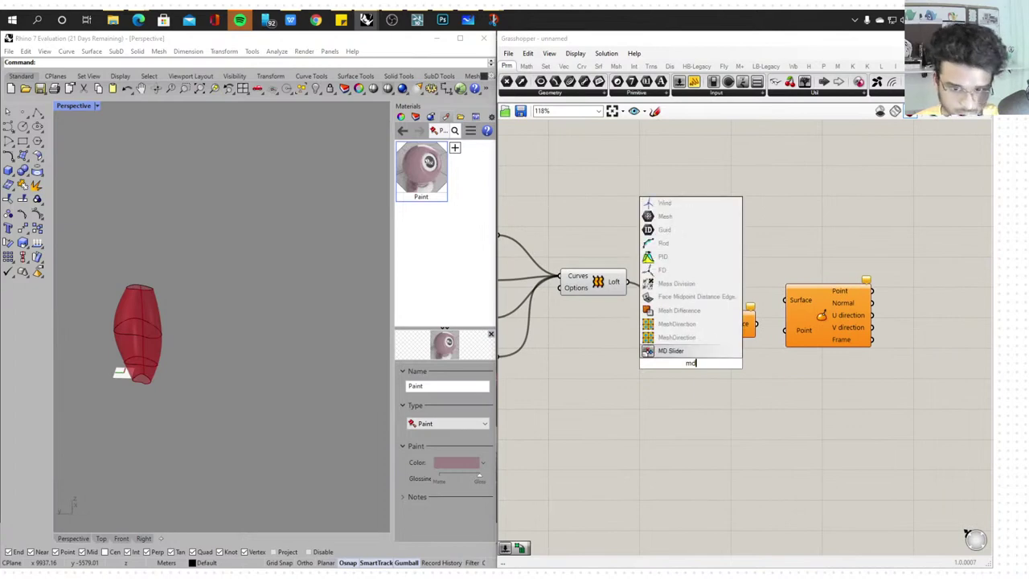
{"action": "left_click", "coordinate": [688, 352]}
{"action": "left_click_drag", "start_coordinate": [749, 424], "coordinate": [720, 473]}
{"action": "mouse_move", "coordinate": [752, 312]}
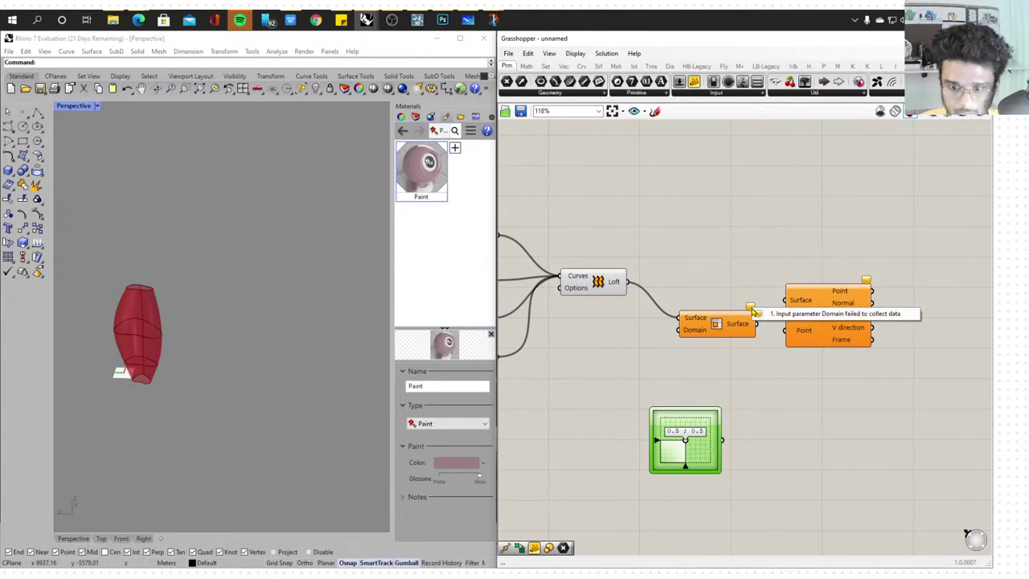
{"action": "key", "text": "Delete"}
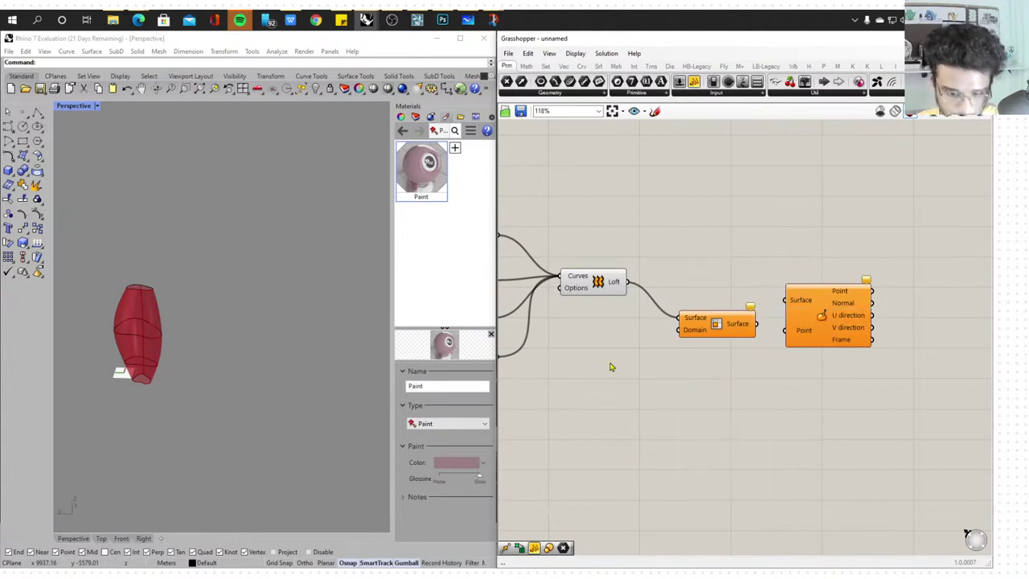
Try a number slider of 0.5 connected to Isotrim's Domain input, and delete it
{"action": "double_click", "coordinate": [609, 362]}
{"action": "type", "text": "1.5"}
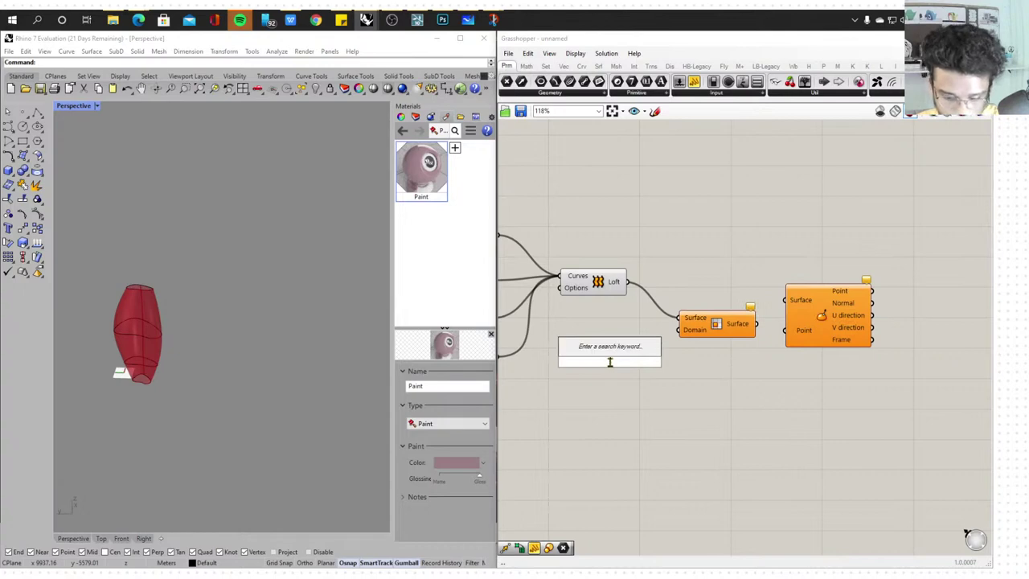
{"action": "key", "text": "Return"}
{"action": "left_click_drag", "start_coordinate": [674, 362], "coordinate": [678, 326]}
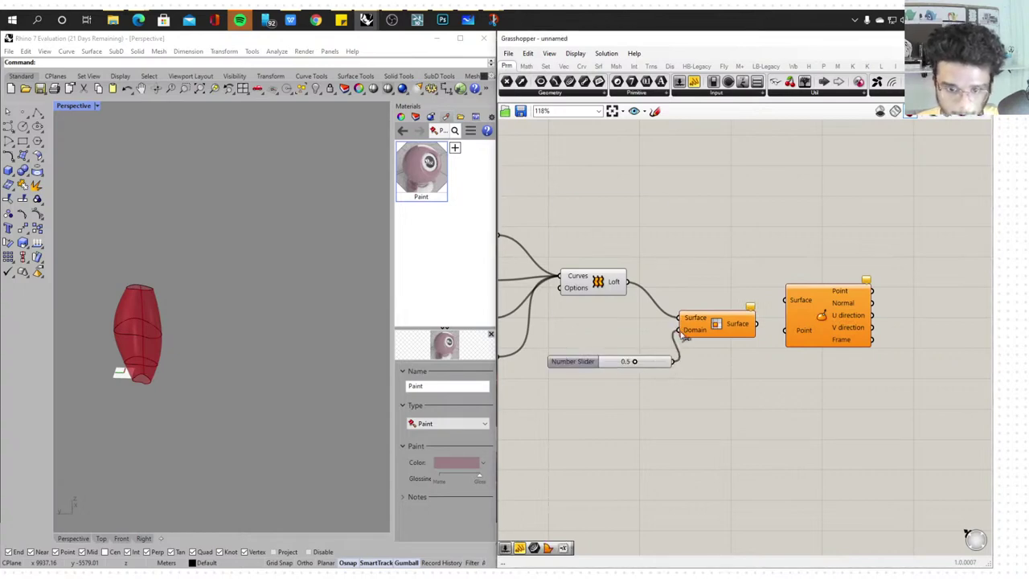
{"action": "left_click", "coordinate": [655, 361]}
{"action": "key", "text": "Delete"}
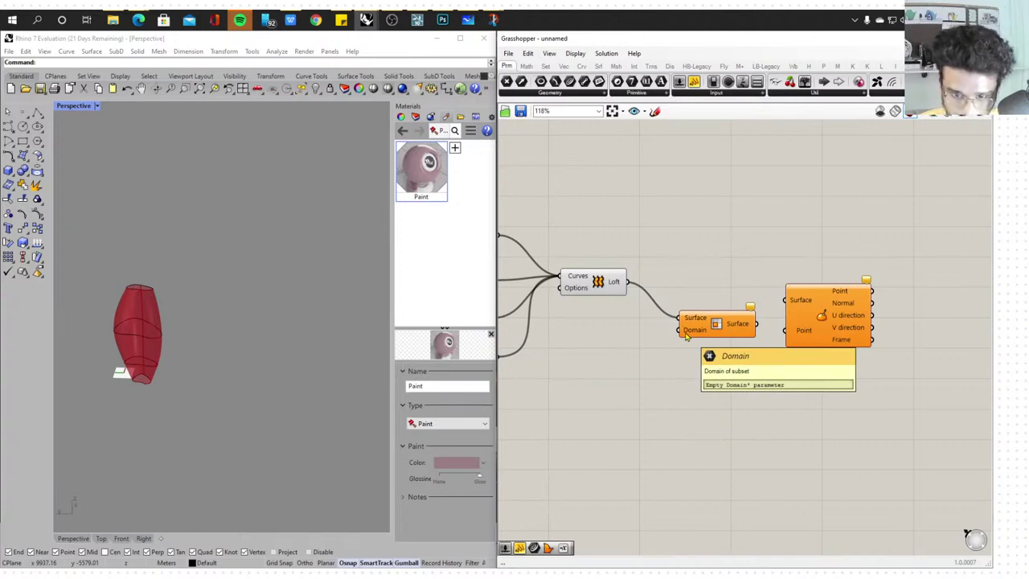
Connect Isotrim's Surface output to Evaluate Surface's Surface input and reparameterize that input
{"action": "left_click", "coordinate": [733, 325]}
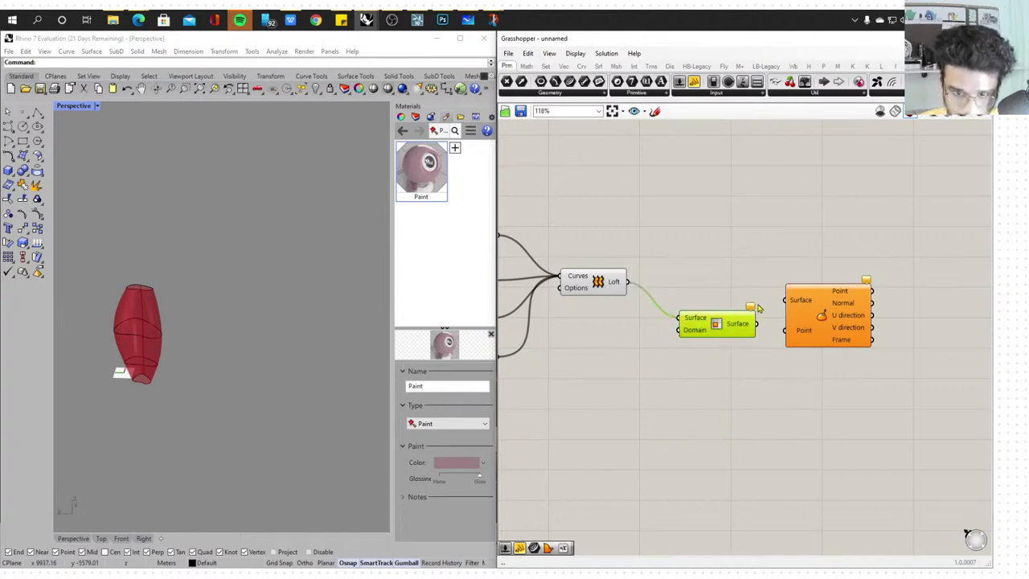
{"action": "scroll", "coordinate": [751, 330], "scroll_direction": "up", "scroll_amount": 1}
{"action": "left_click_drag", "start_coordinate": [748, 330], "coordinate": [778, 298]}
{"action": "right_click", "coordinate": [792, 299]}
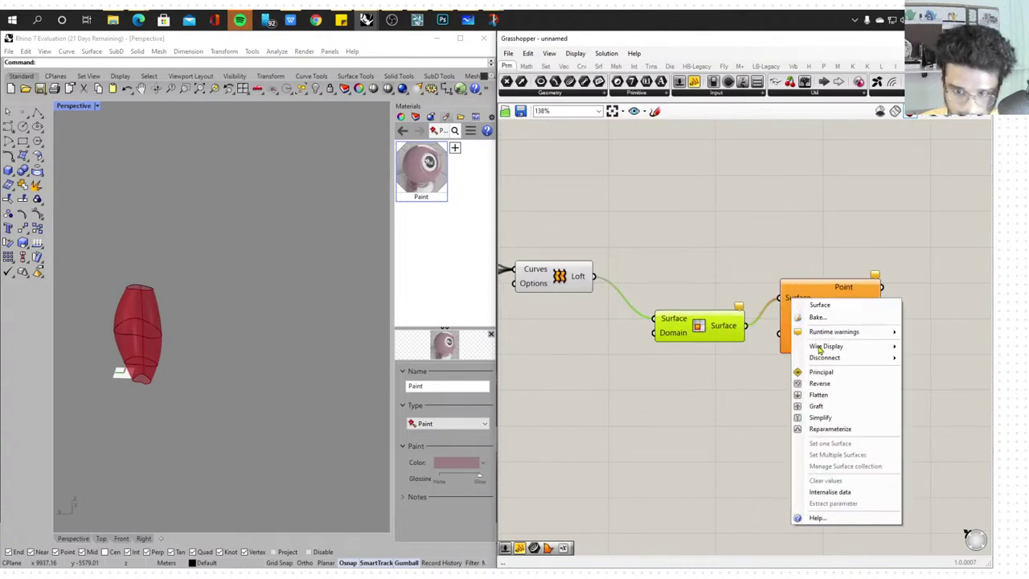
{"action": "left_click", "coordinate": [836, 428]}
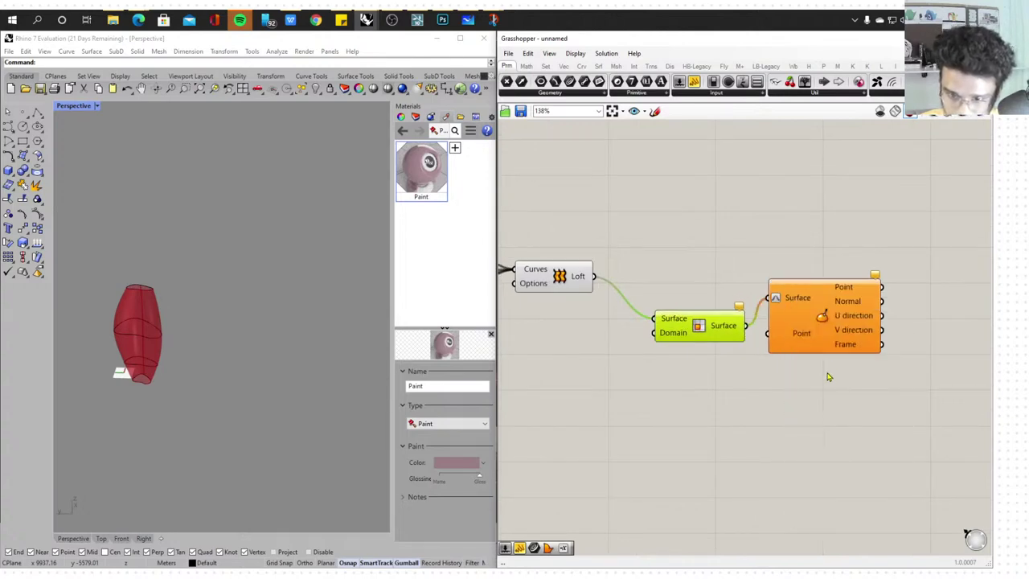
{"action": "left_click", "coordinate": [846, 352]}
Add an MD Slider, reduce its size and place it below the Evaluate Surface component
{"action": "double_click", "coordinate": [762, 431]}
{"action": "type", "text": "md"}
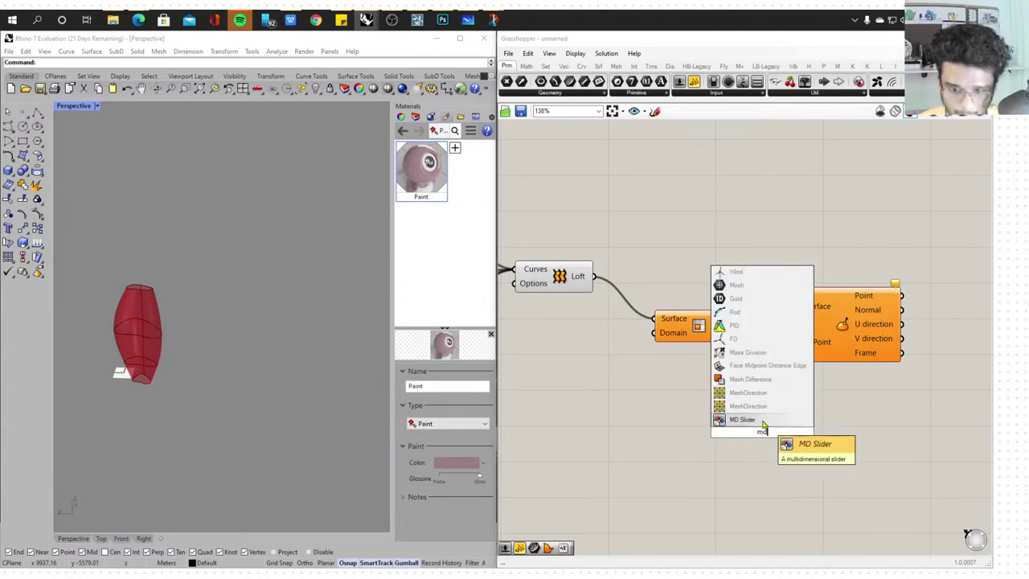
{"action": "left_click", "coordinate": [764, 422]}
{"action": "left_click_drag", "start_coordinate": [792, 442], "coordinate": [759, 455]}
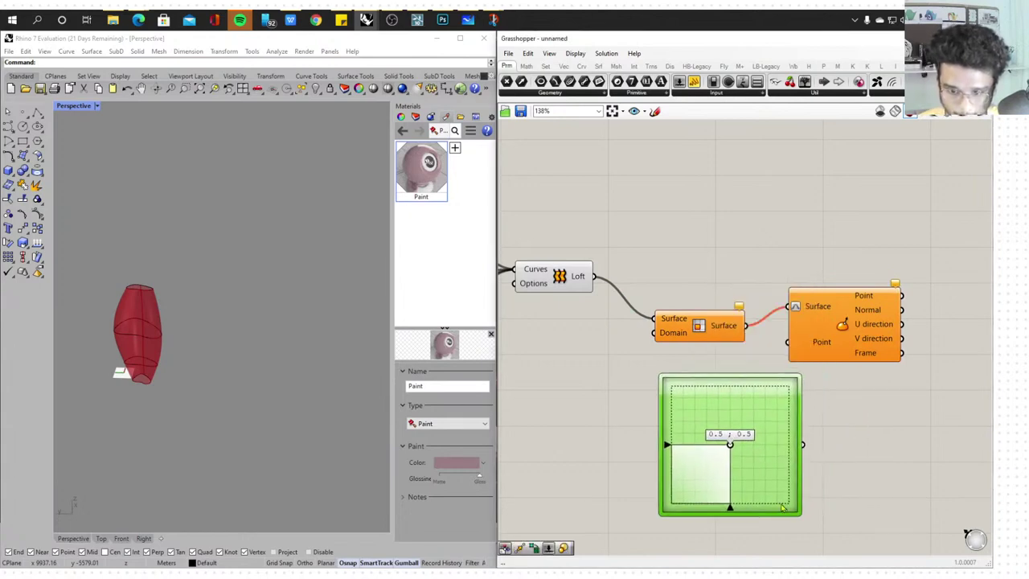
{"action": "left_click_drag", "start_coordinate": [795, 509], "coordinate": [741, 450]}
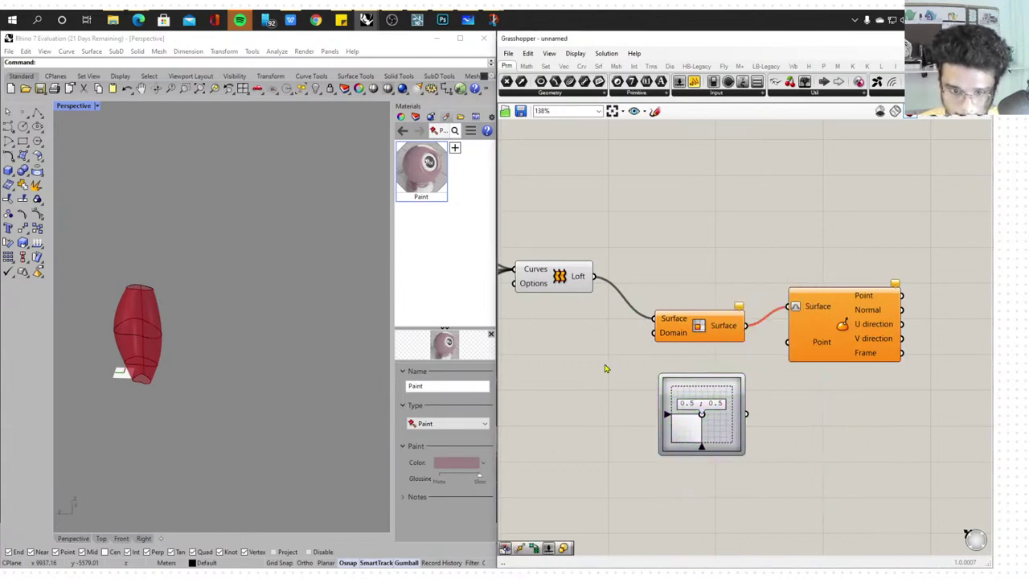
{"action": "left_click_drag", "start_coordinate": [681, 397], "coordinate": [799, 426]}
Add a Construct Domain component to the canvas below the Loft and Isotrim components
{"action": "double_click", "coordinate": [633, 393]}
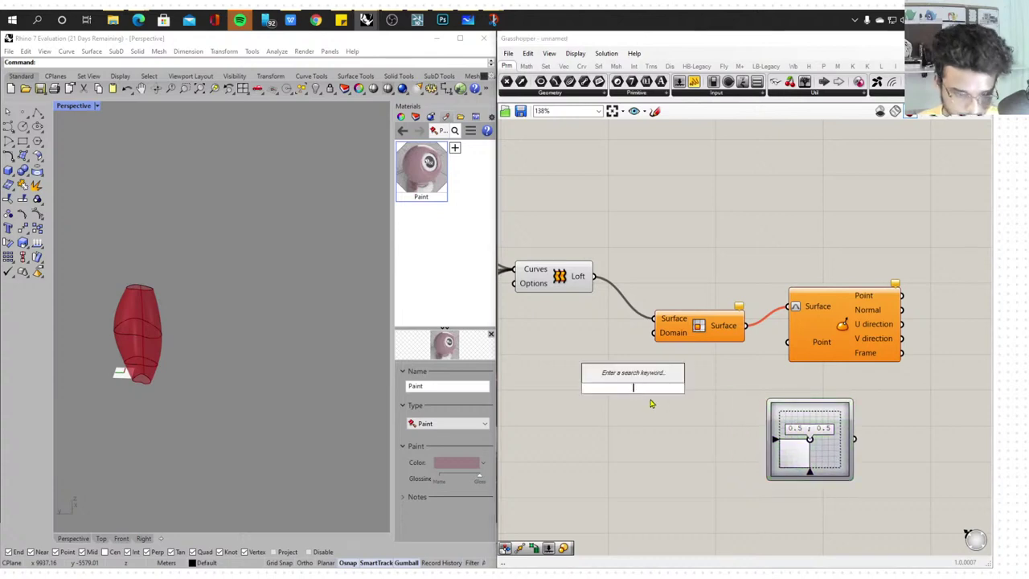
{"action": "type", "text": "construc"}
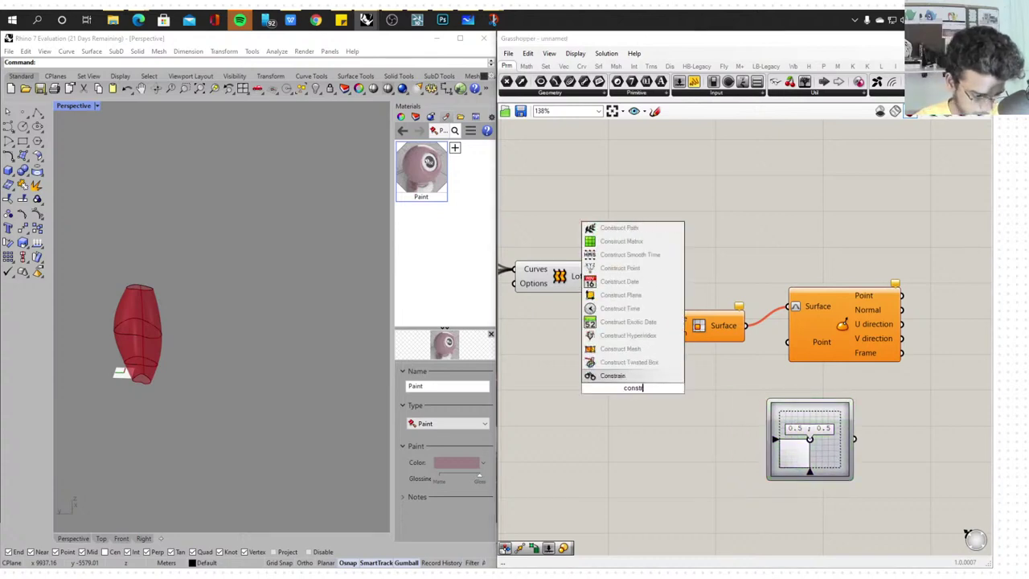
{"action": "type", "text": "t"}
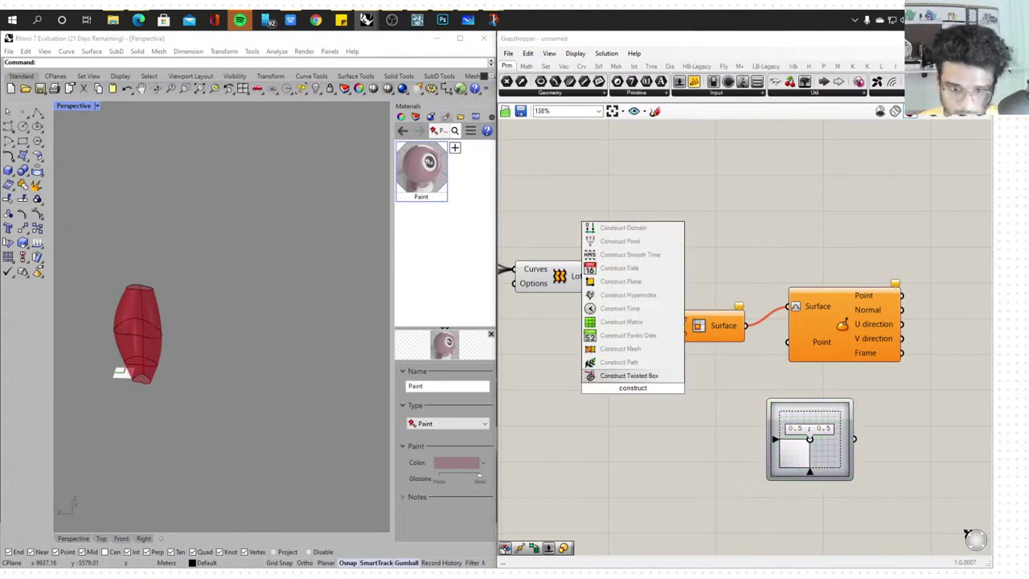
{"action": "left_click", "coordinate": [623, 227]}
{"action": "right_click_drag", "start_coordinate": [667, 427], "coordinate": [815, 444]}
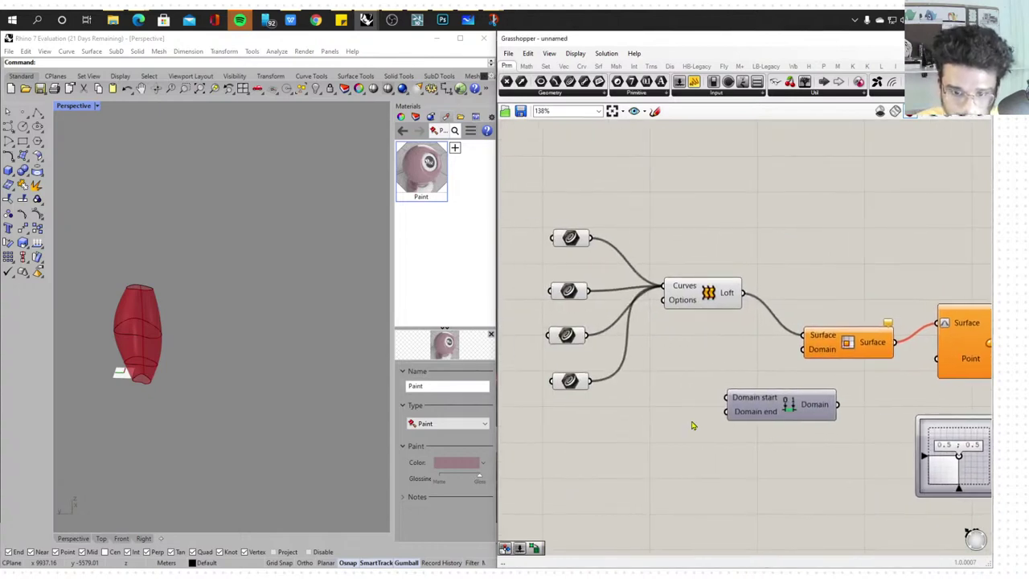
Add two number sliders set to 0.1 and 0.7, feeding Construct Domain's Domain start and Domain end inputs respectively
{"action": "double_click", "coordinate": [692, 423]}
{"action": "type", "text": "0.5"}
{"action": "key", "text": "Return"}
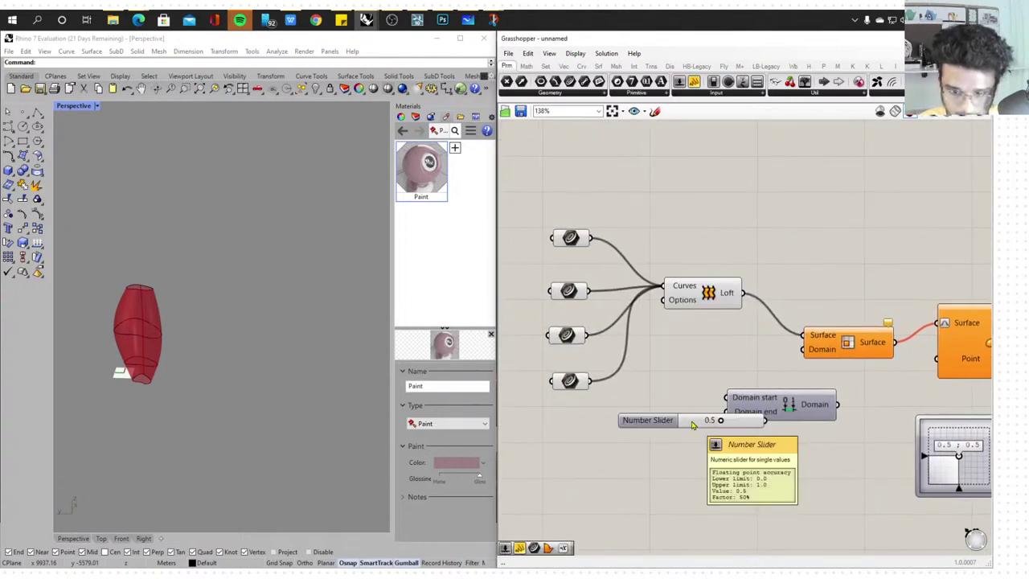
{"action": "left_click_drag", "start_coordinate": [719, 421], "coordinate": [595, 433]}
{"action": "left_click_drag", "start_coordinate": [670, 435], "coordinate": [725, 397]}
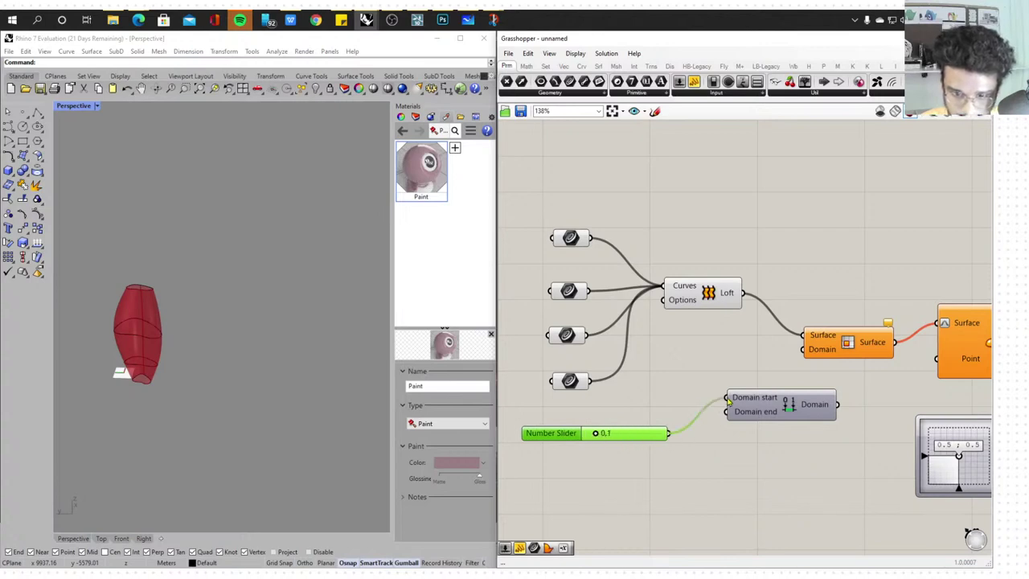
{"action": "left_click_drag", "start_coordinate": [643, 433], "coordinate": [728, 413]}
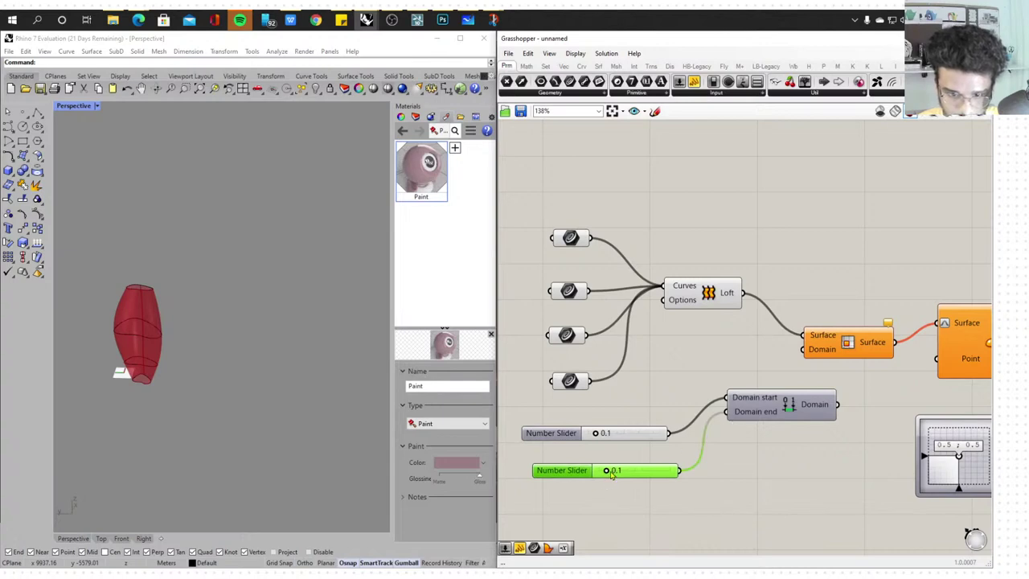
{"action": "left_click_drag", "start_coordinate": [611, 474], "coordinate": [649, 472]}
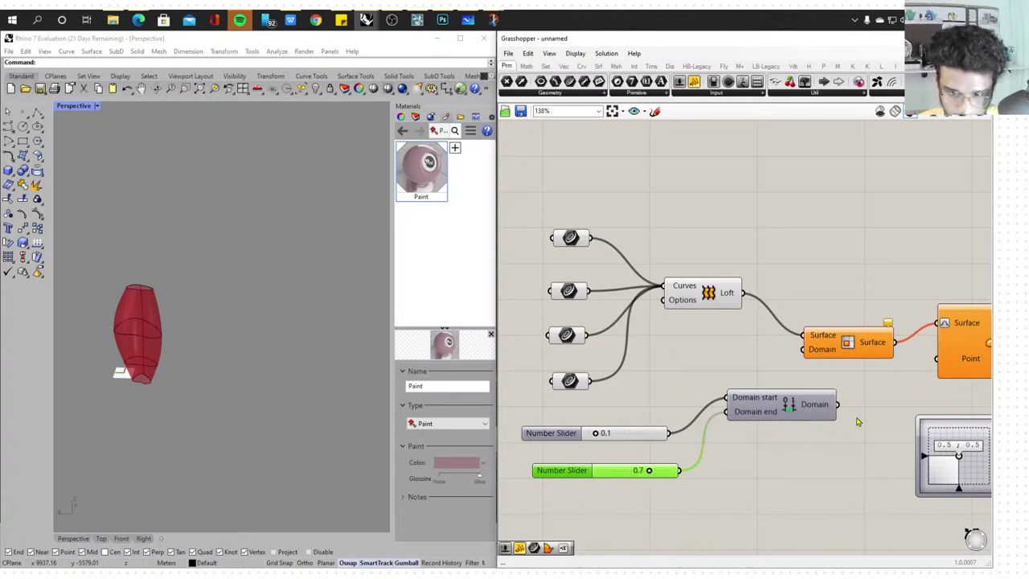
Try the Construct Domain output on Isotrim's Domain input, and delete the Construct Domain together with its two sliders
{"action": "left_click_drag", "start_coordinate": [837, 404], "coordinate": [815, 362]}
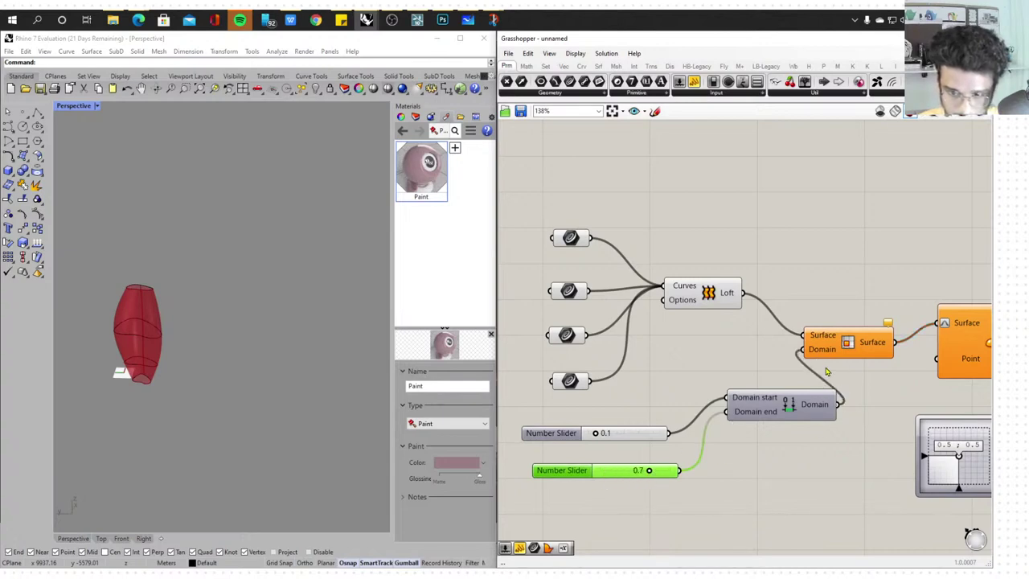
{"action": "right_click_drag", "start_coordinate": [826, 372], "coordinate": [762, 364]}
{"action": "left_click_drag", "start_coordinate": [784, 376], "coordinate": [547, 482]}
{"action": "key", "text": "Delete"}
Inspect Isotrim's Domain input and move the Isotrim component level with Evaluate Surface's Surface input
{"action": "scroll", "coordinate": [785, 347], "scroll_direction": "up", "scroll_amount": 4}
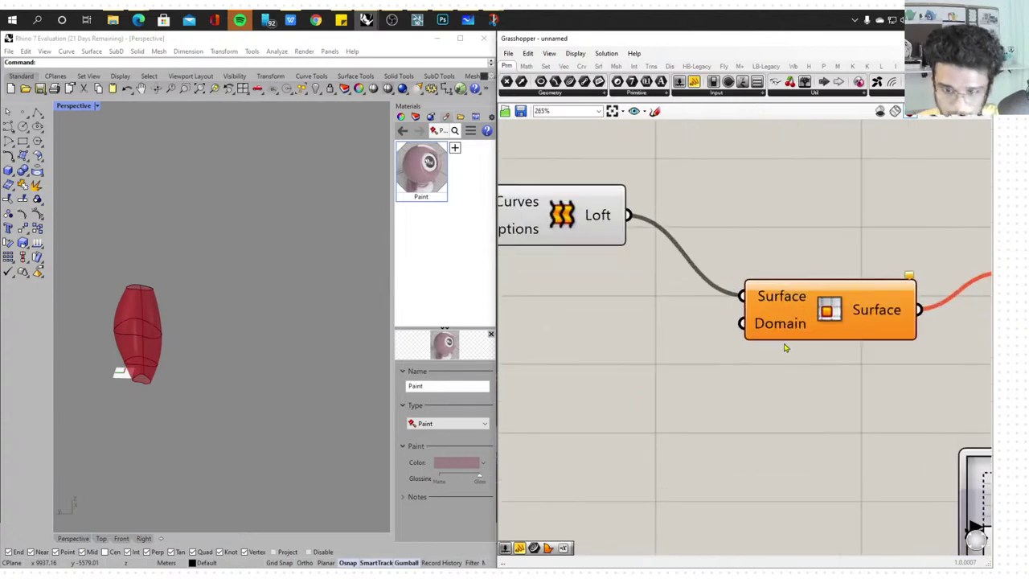
{"action": "right_click_drag", "start_coordinate": [785, 347], "coordinate": [709, 361]}
{"action": "scroll", "coordinate": [715, 354], "scroll_direction": "up", "scroll_amount": 1}
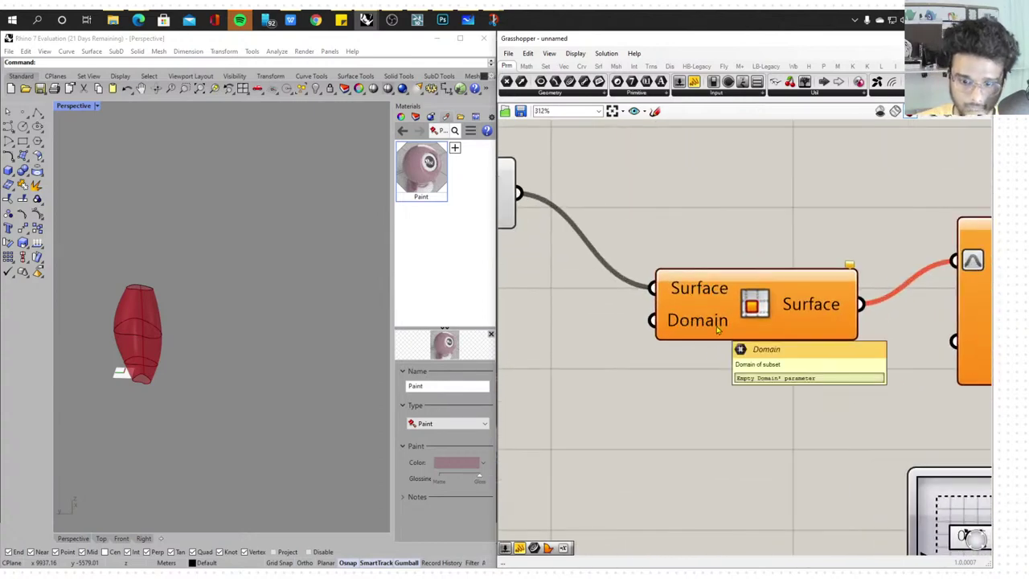
{"action": "scroll", "coordinate": [718, 326], "scroll_direction": "down", "scroll_amount": 2}
{"action": "right_click_drag", "start_coordinate": [717, 326], "coordinate": [770, 348]}
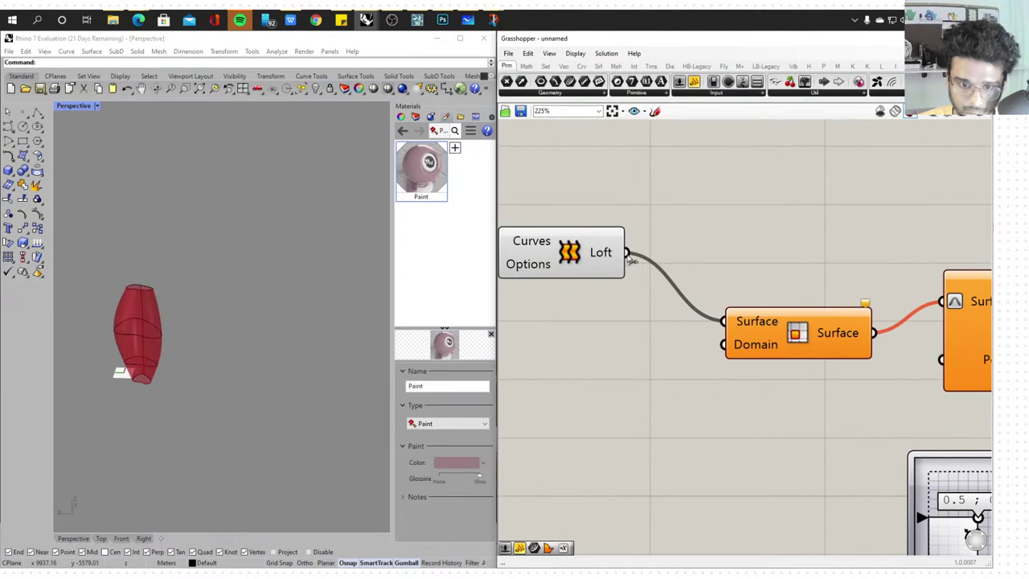
{"action": "scroll", "coordinate": [704, 291], "scroll_direction": "down", "scroll_amount": 3}
{"action": "left_click_drag", "start_coordinate": [754, 317], "coordinate": [749, 302]}
{"action": "left_click_drag", "start_coordinate": [781, 254], "coordinate": [741, 317]}
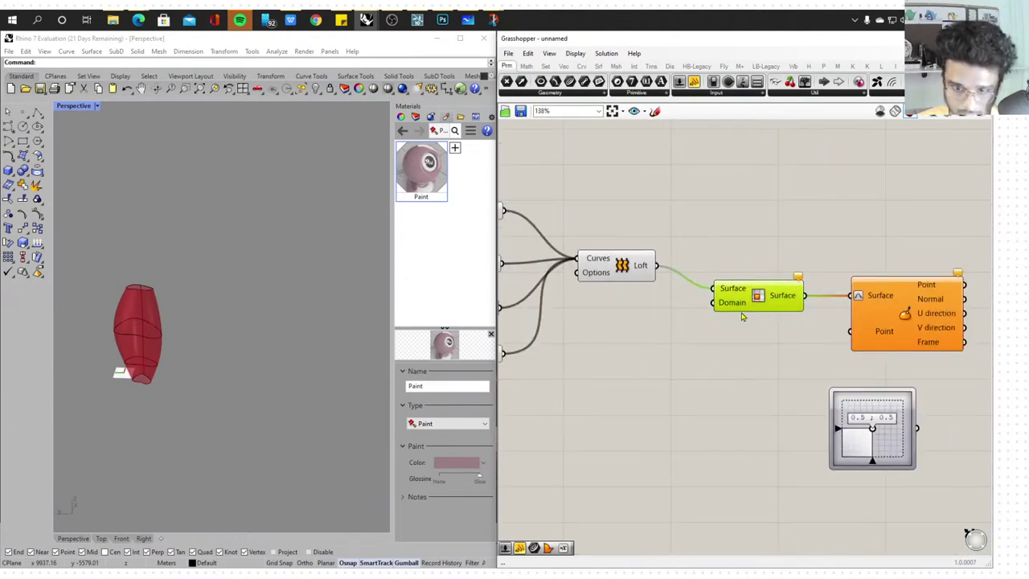
{"action": "left_click", "coordinate": [795, 259]}
Try a 0.5 number slider on Isotrim's Domain input, read the component's warning, and delete the slider
{"action": "right_click_drag", "start_coordinate": [812, 262], "coordinate": [689, 278]}
{"action": "right_click_drag", "start_coordinate": [639, 348], "coordinate": [751, 354]}
{"action": "double_click", "coordinate": [618, 417]}
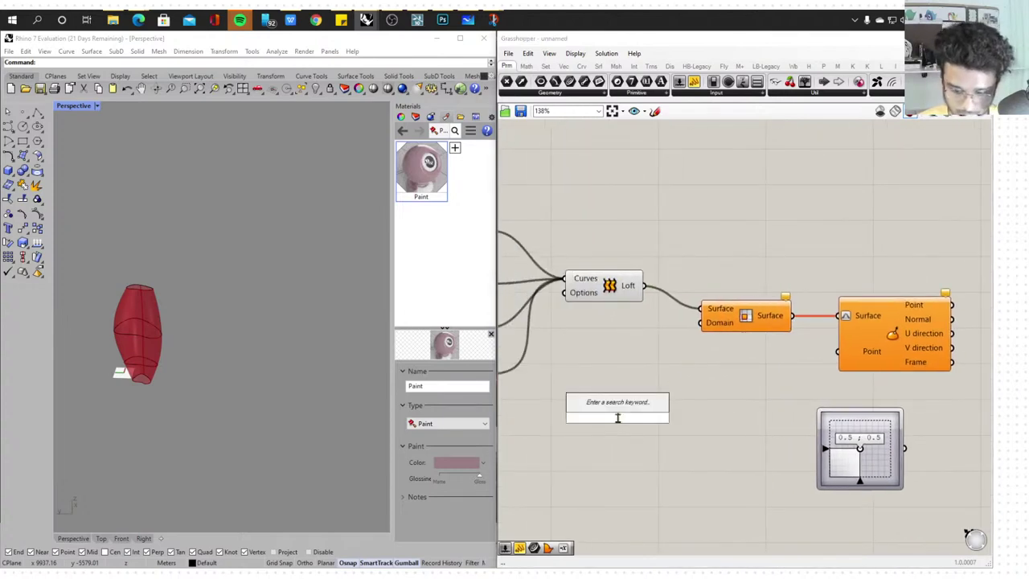
{"action": "type", "text": "0.5"}
{"action": "key", "text": "Return"}
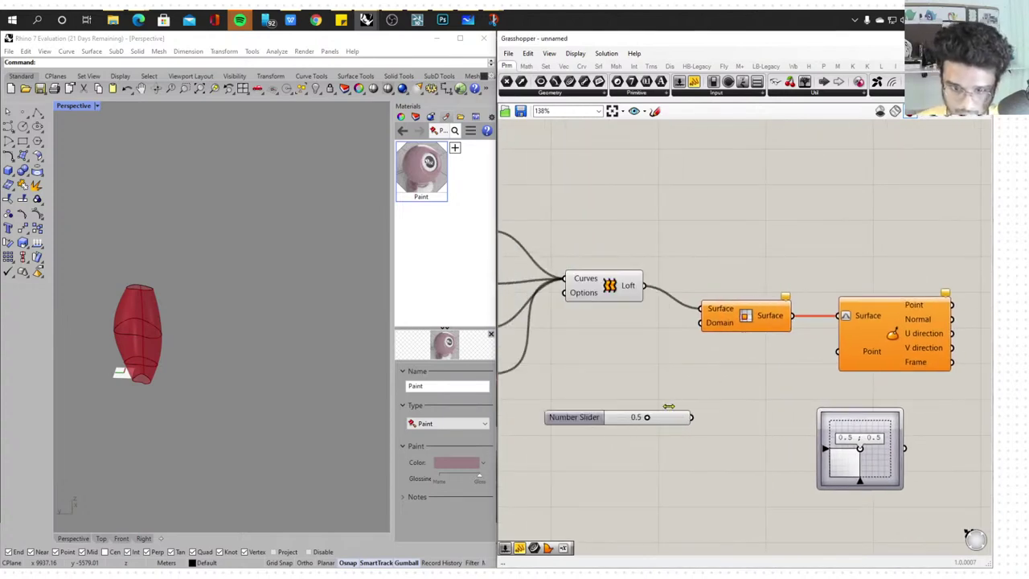
{"action": "left_click_drag", "start_coordinate": [690, 416], "coordinate": [704, 337]}
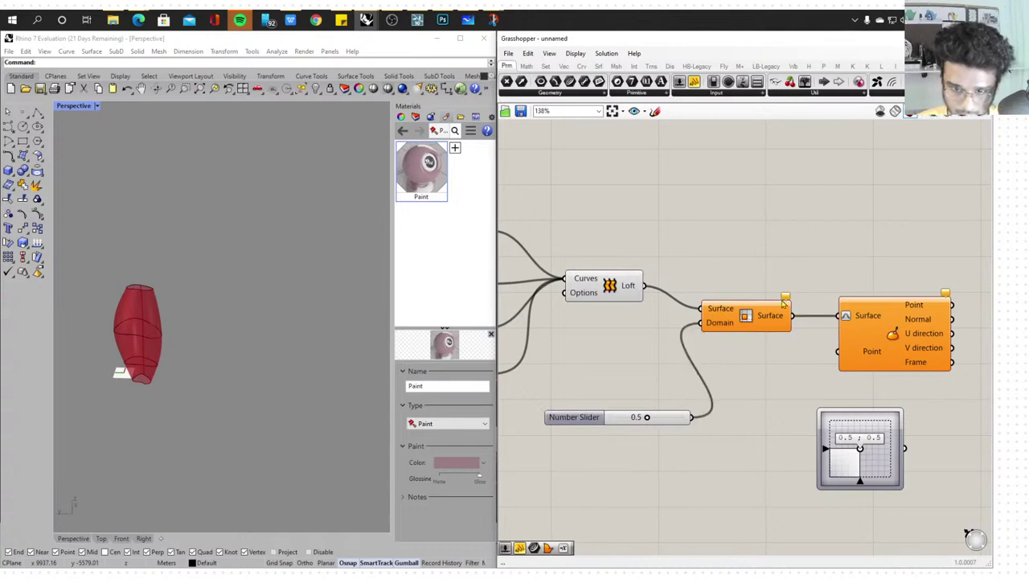
{"action": "mouse_move", "coordinate": [784, 299]}
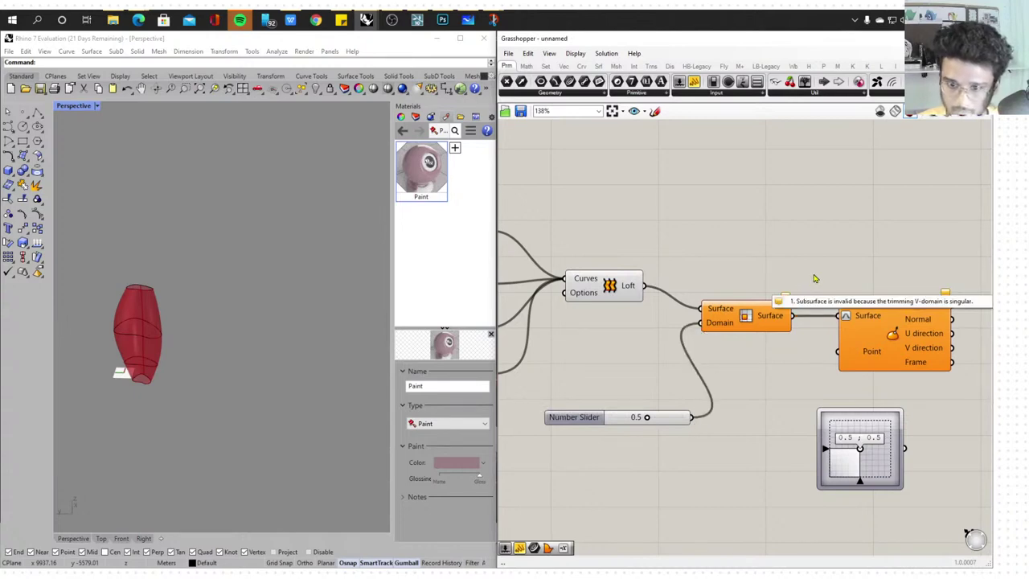
{"action": "left_click", "coordinate": [765, 330]}
{"action": "left_click", "coordinate": [662, 418]}
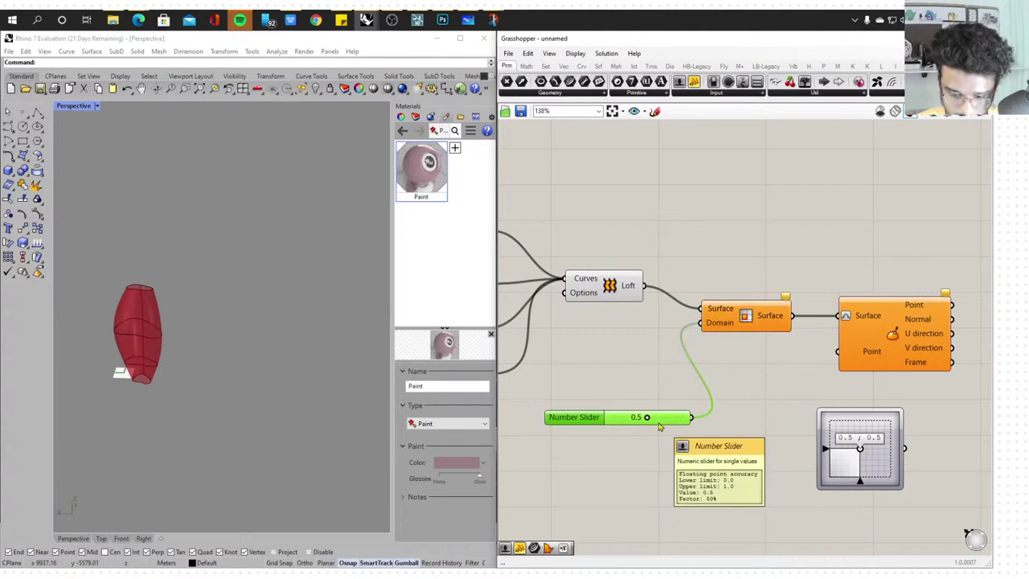
{"action": "key", "text": "Delete"}
Search the component library for "uv" and "con" to find a suitable input for Isotrim's Domain
{"action": "double_click", "coordinate": [668, 365]}
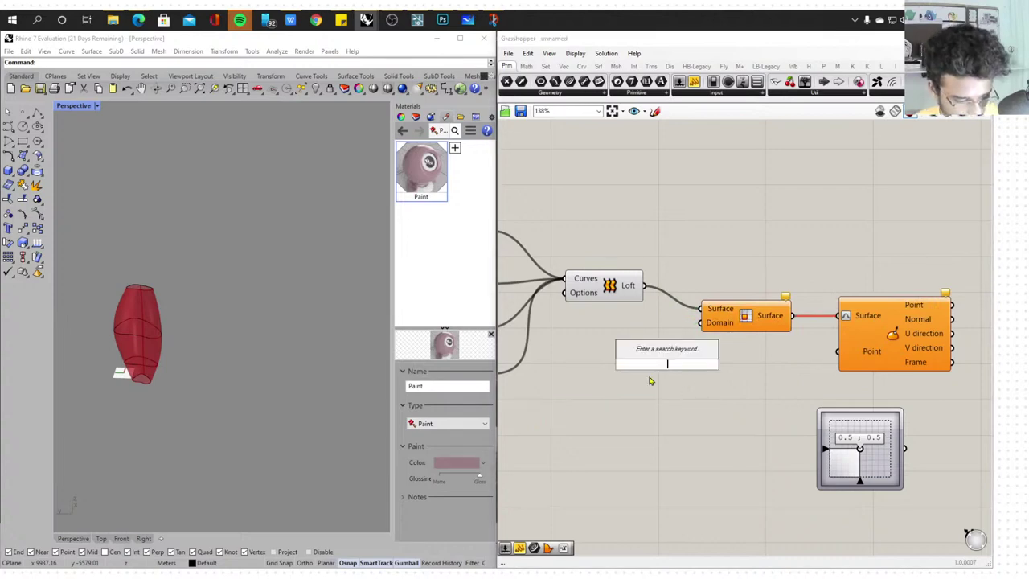
{"action": "type", "text": "uv"}
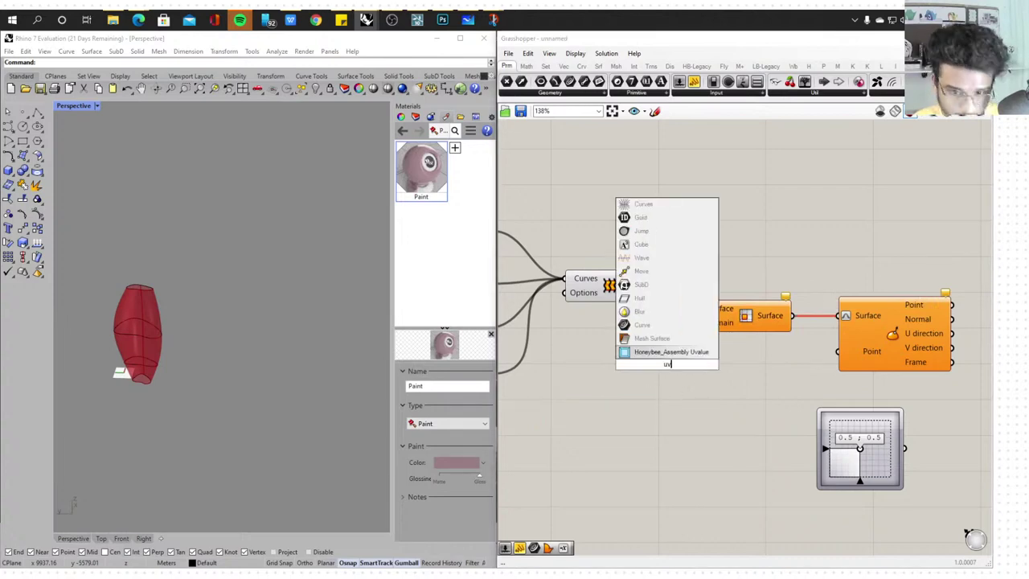
{"action": "key", "text": "BackSpace"}
{"action": "key", "text": "BackSpace"}
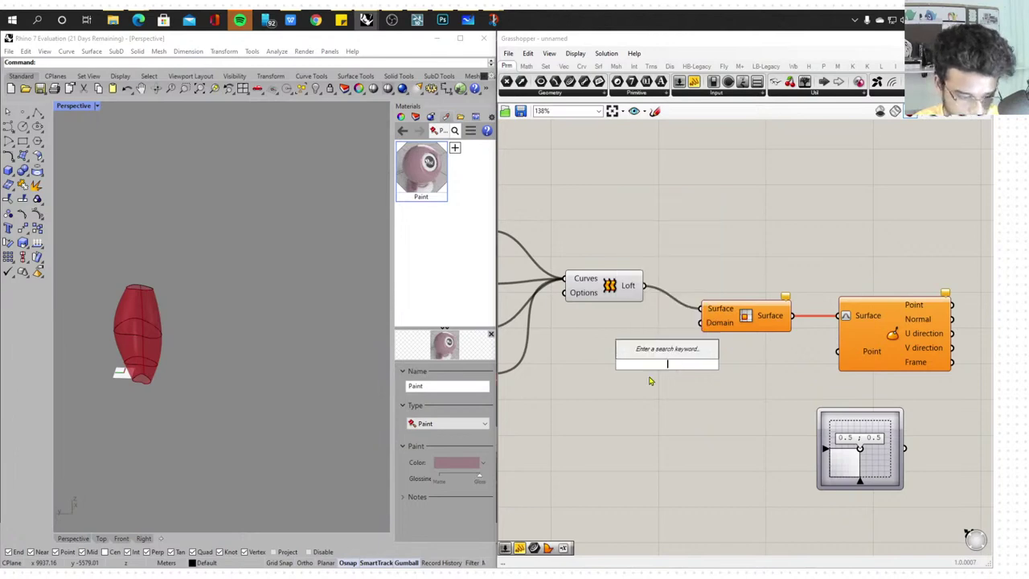
{"action": "type", "text": "con"}
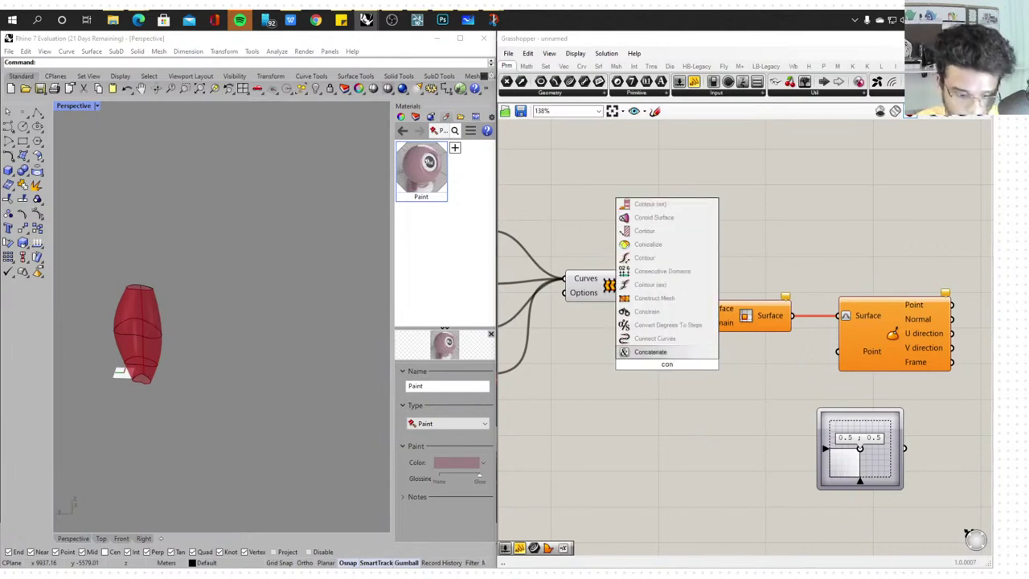
{"action": "key", "text": "BackSpace"}
{"action": "key", "text": "BackSpace"}
{"action": "key", "text": "BackSpace"}
{"action": "type", "text": "uv"}
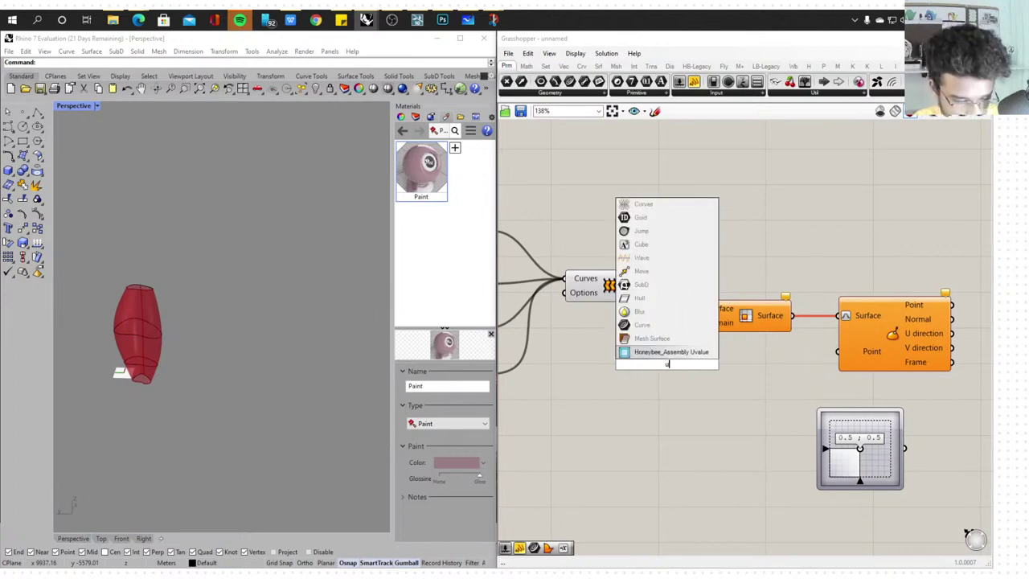
{"action": "key", "text": "BackSpace"}
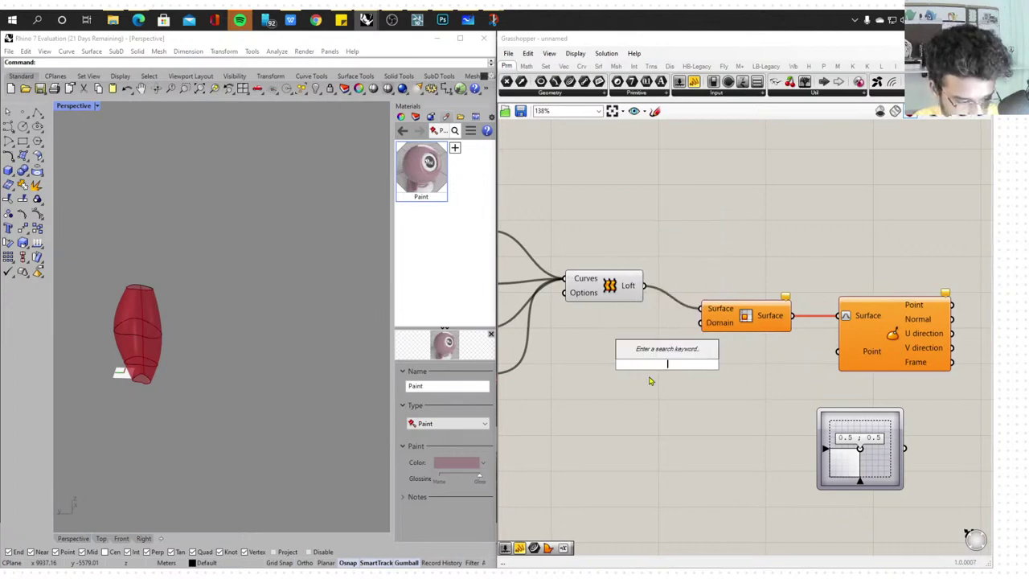
Find Construct Domain by searching for "dom", place it below Loft and Isotrim, and delete it
{"action": "type", "text": "domia"}
{"action": "key", "text": "BackSpace"}
{"action": "key", "text": "BackSpace"}
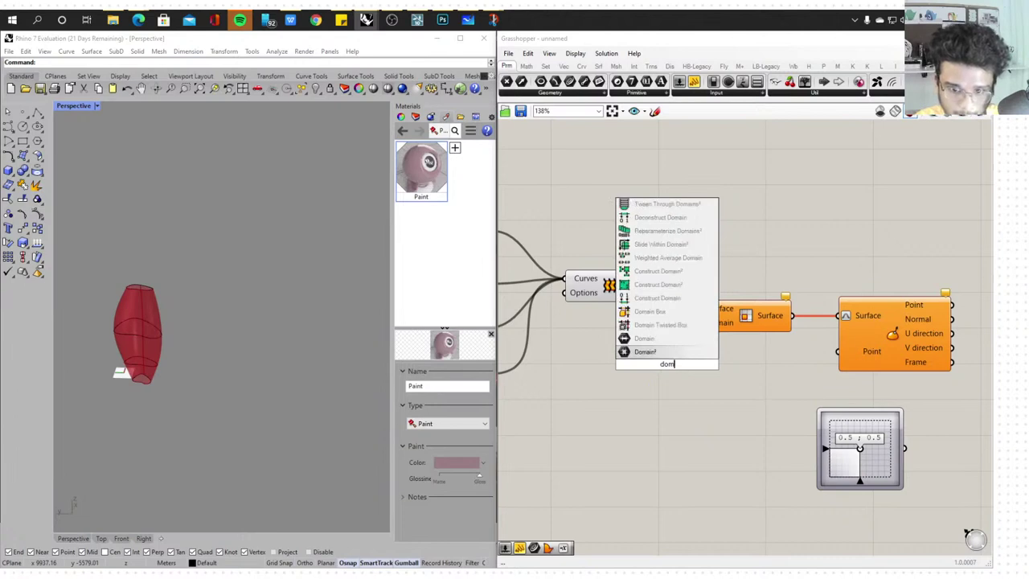
{"action": "left_click", "coordinate": [679, 298]}
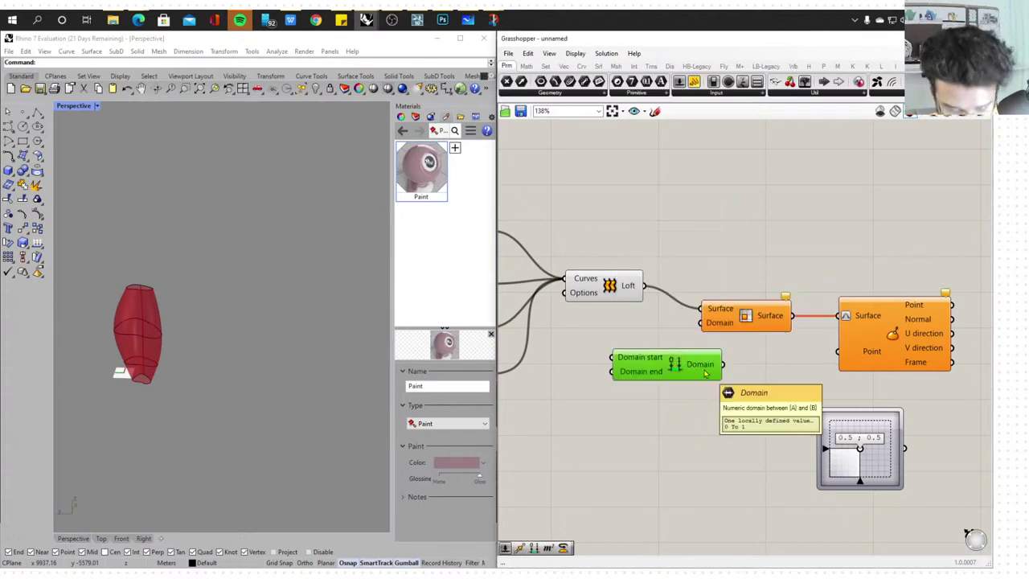
{"action": "key", "text": "Delete"}
Search for "uv construct", place the Construct Domain² component with U and V minimum and maximum inputs, and delete it
{"action": "double_click", "coordinate": [661, 366]}
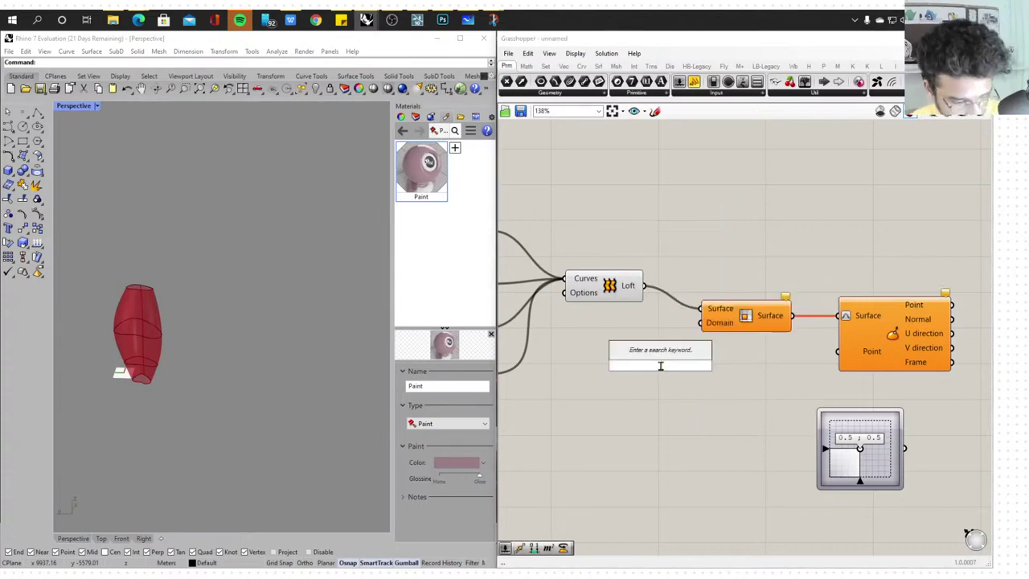
{"action": "type", "text": "u"}
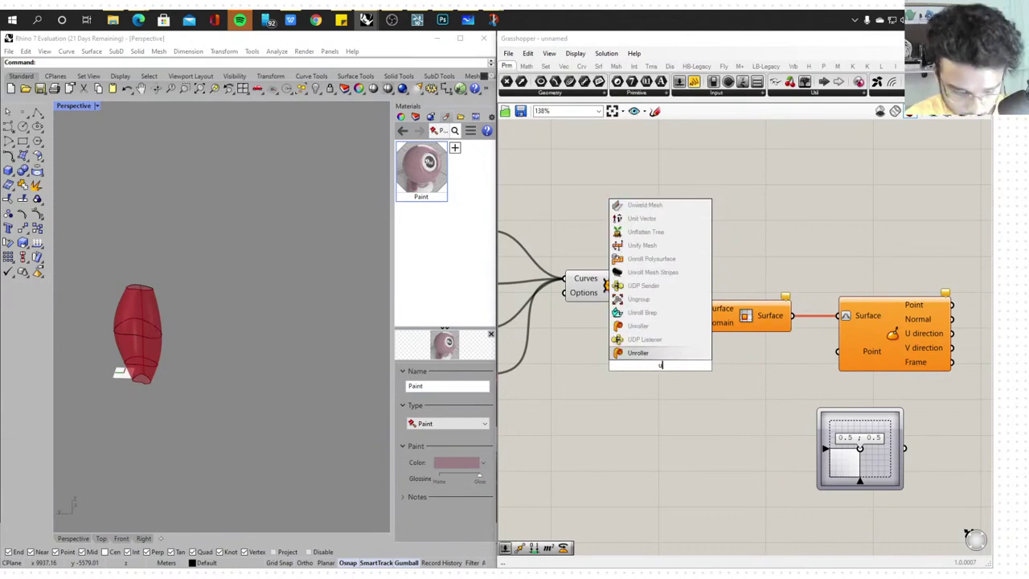
{"action": "type", "text": "v"}
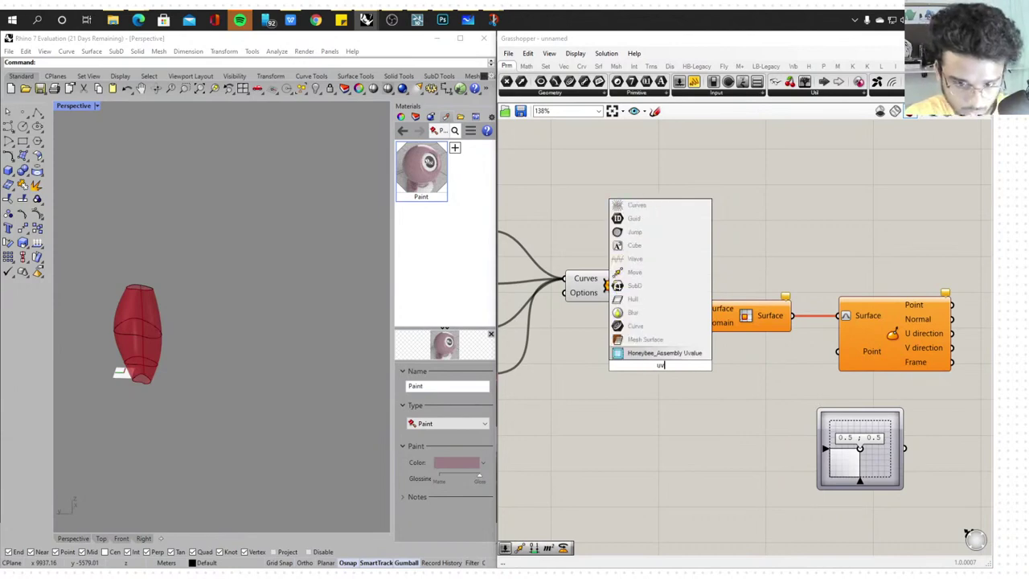
{"action": "type", "text": " cons"}
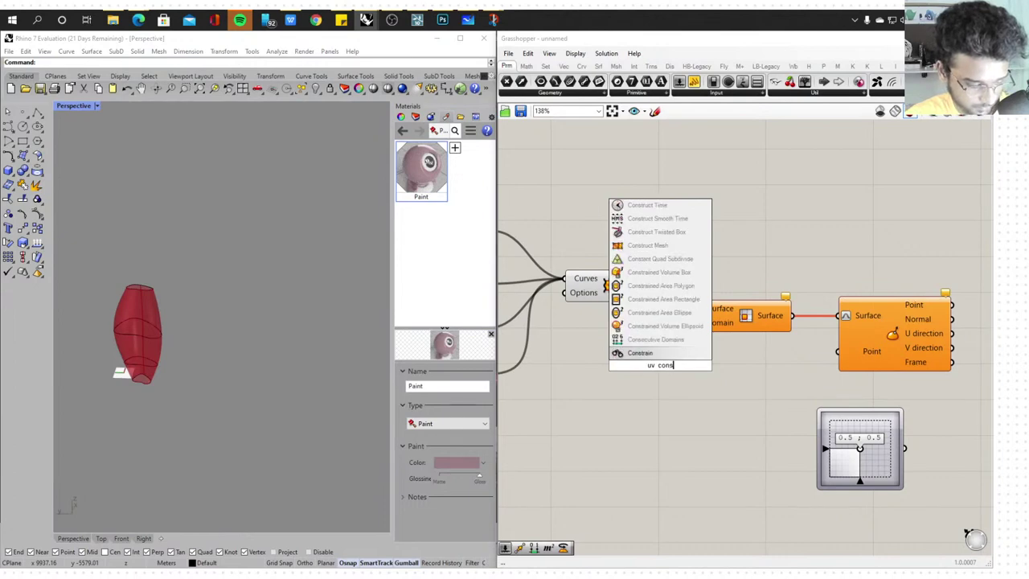
{"action": "type", "text": "truct"}
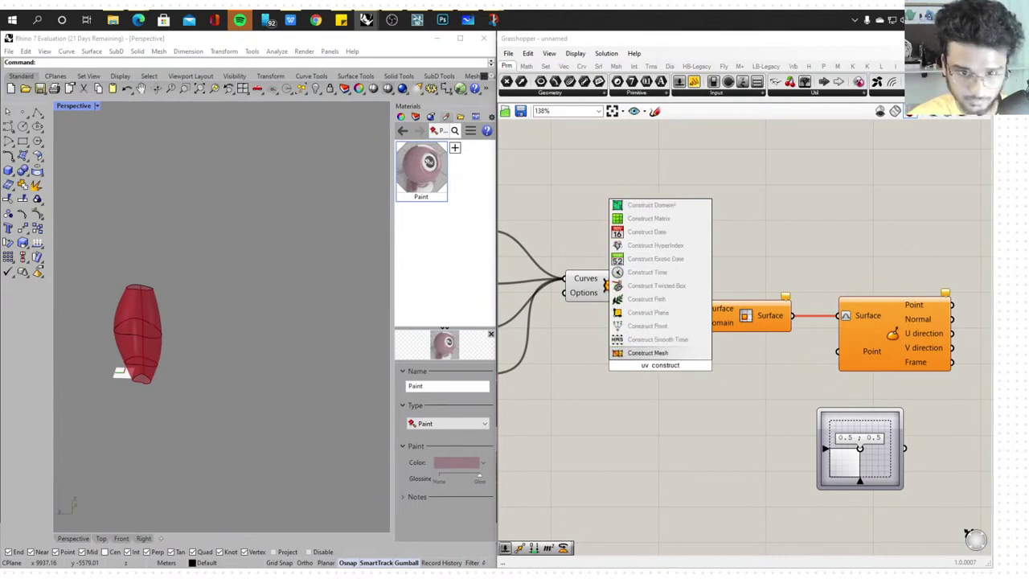
{"action": "left_click", "coordinate": [672, 206]}
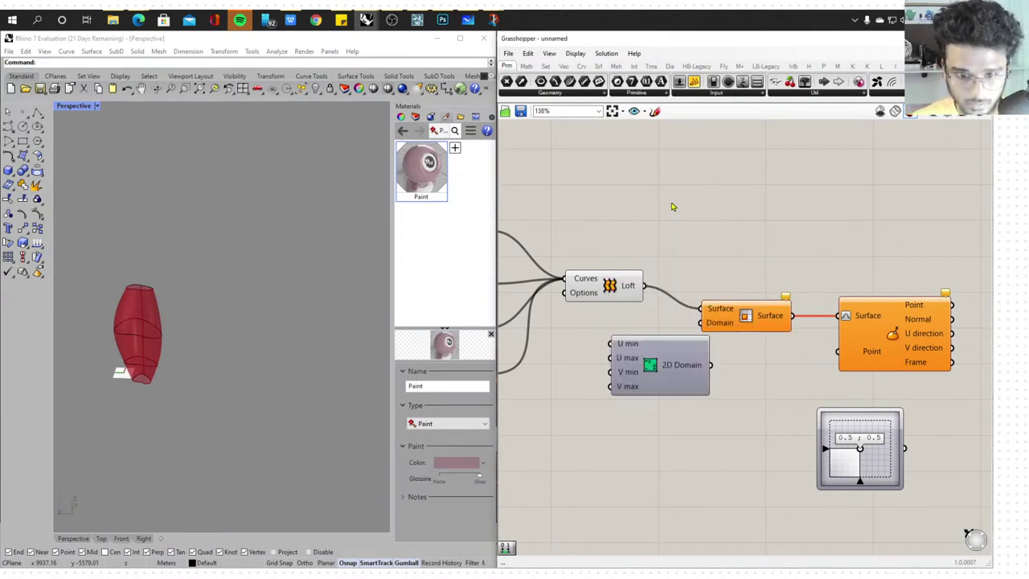
{"action": "key", "text": "Delete"}
Search the component library for "construct" and "uv" to find a 2D domain component for Isotrim, and close the search
{"action": "double_click", "coordinate": [626, 402]}
{"action": "type", "text": "const"}
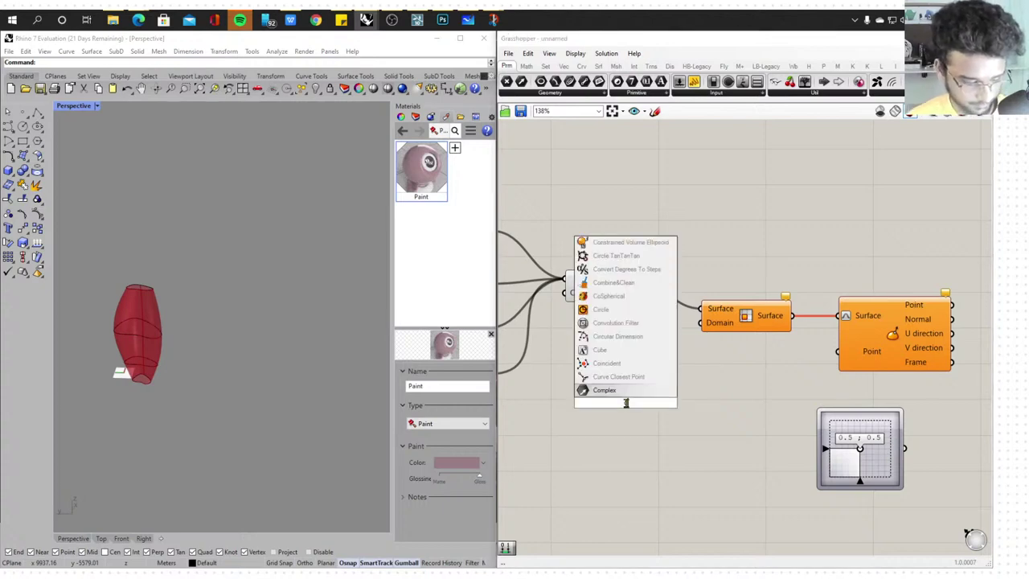
{"action": "type", "text": "ruct"}
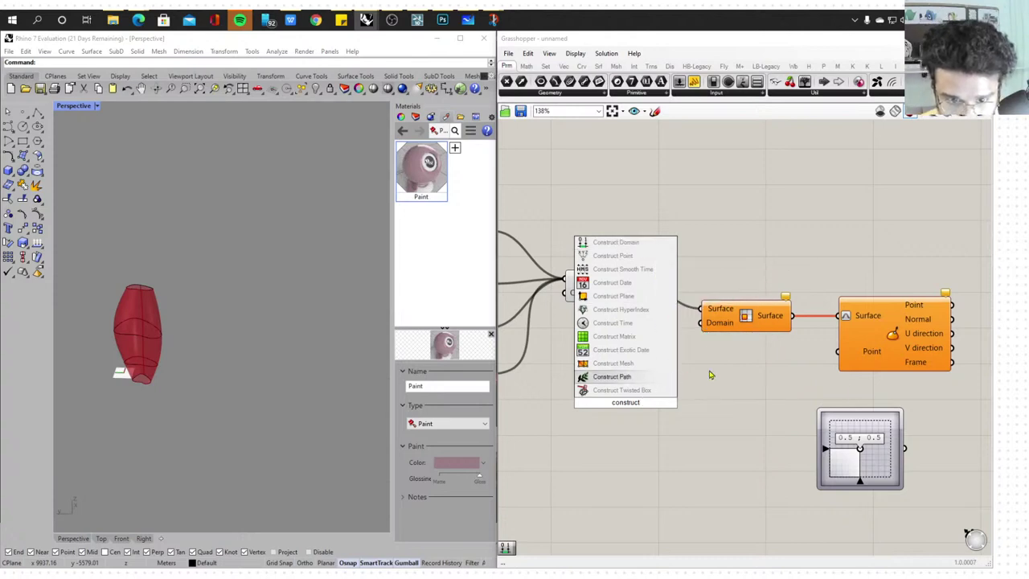
{"action": "key", "text": "BackSpace"}
{"action": "key", "text": "BackSpace"}
{"action": "key", "text": "BackSpace"}
{"action": "key", "text": "BackSpace"}
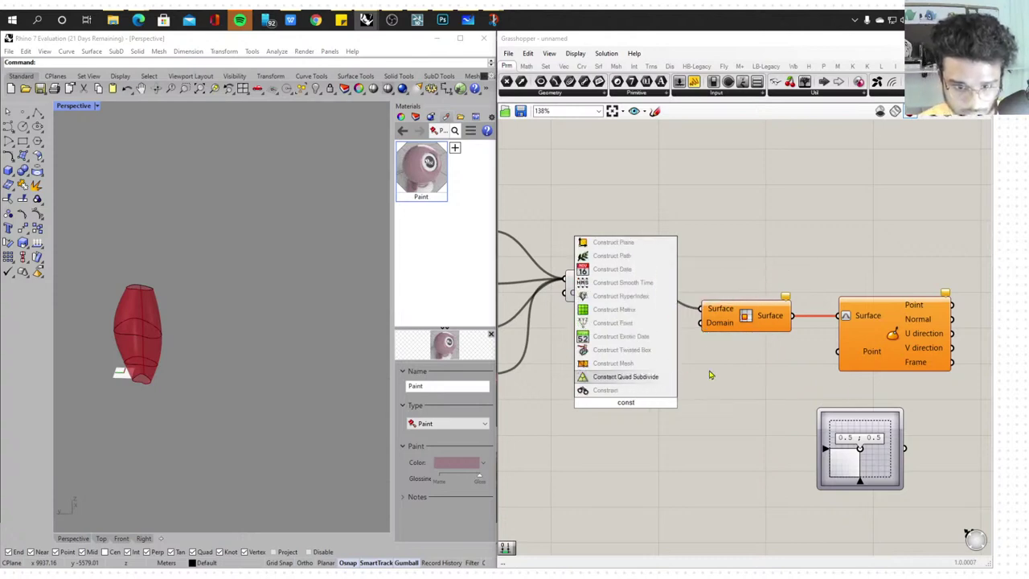
{"action": "key", "text": "BackSpace"}
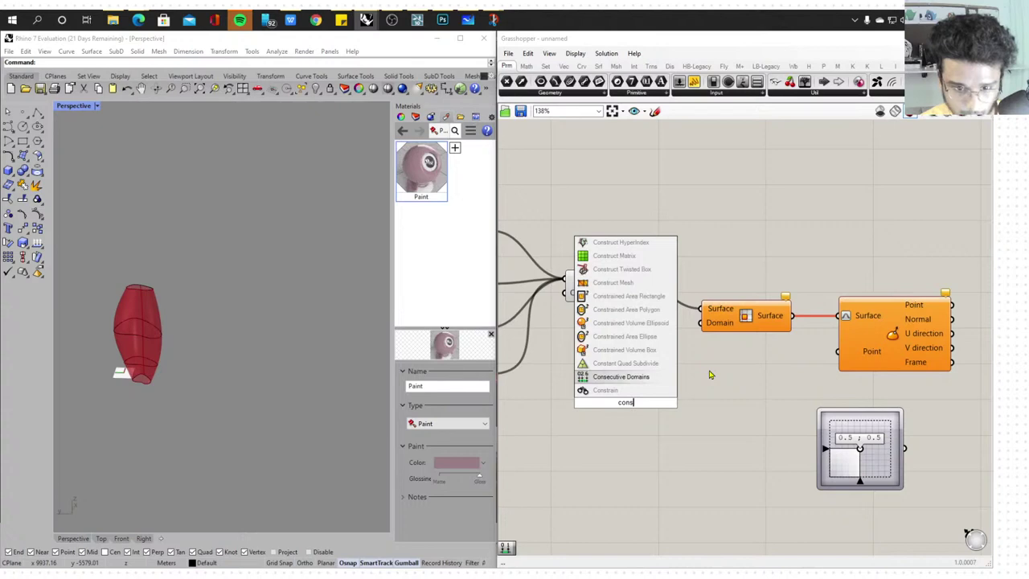
{"action": "key", "text": "BackSpace"}
{"action": "key", "text": "BackSpace"}
{"action": "key", "text": "BackSpace"}
{"action": "key", "text": "BackSpace"}
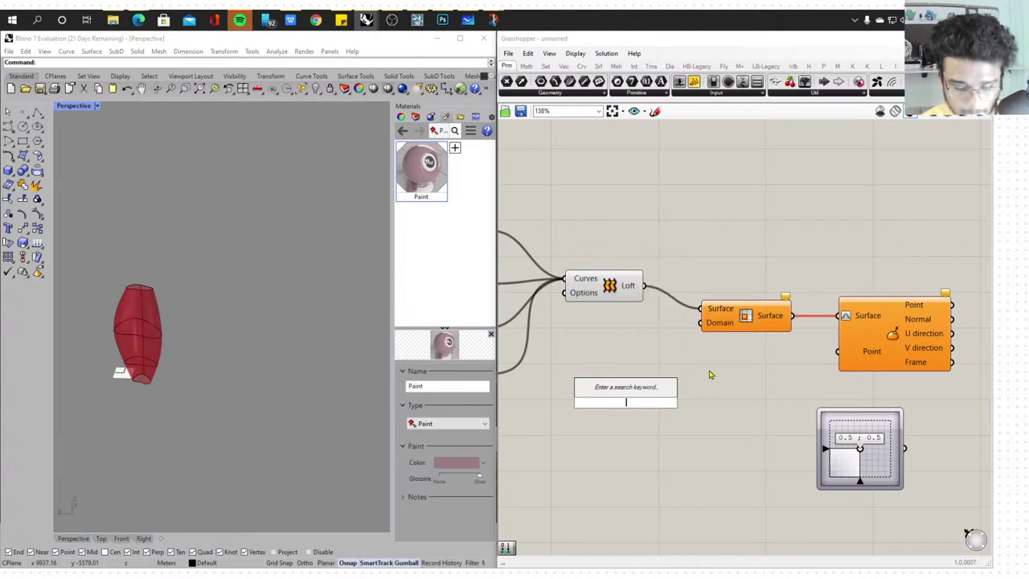
{"action": "type", "text": "u"}
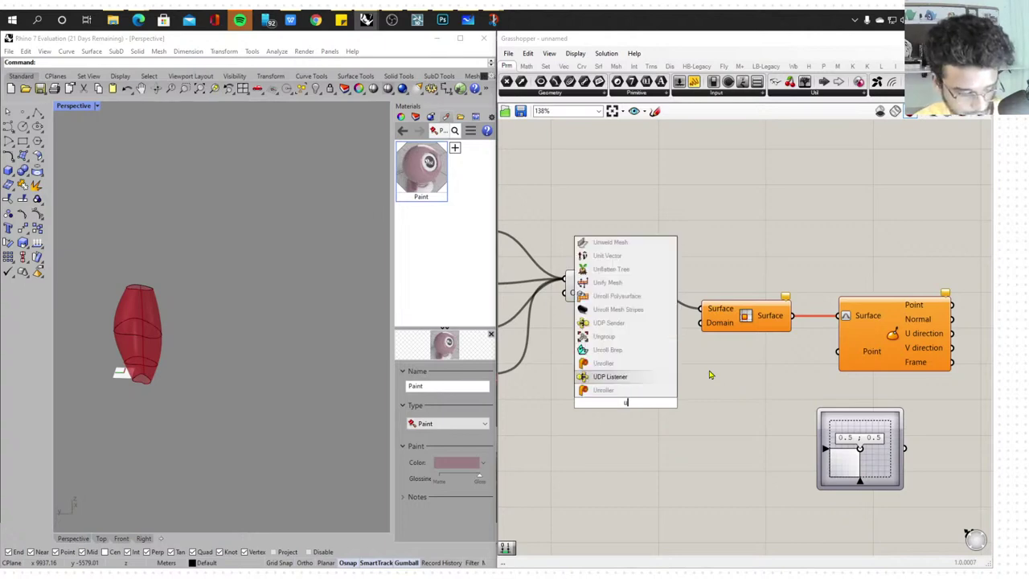
{"action": "type", "text": "v"}
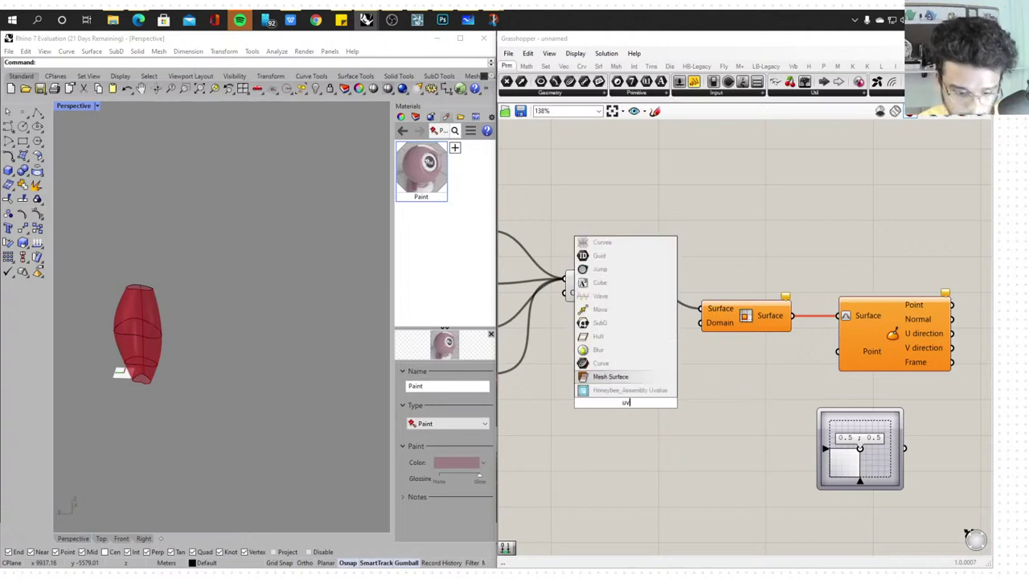
{"action": "key", "text": "BackSpace"}
{"action": "key", "text": "BackSpace"}
{"action": "left_click", "coordinate": [680, 389]}
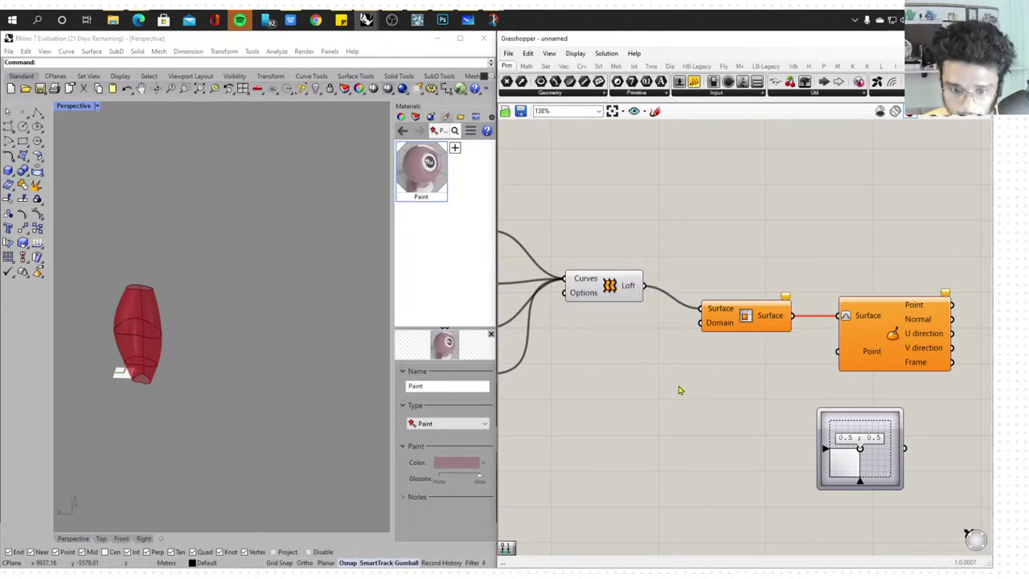
Maximize the Grasshopper window, browse the Maths Domain components, place Divide Domain below Loft and Isotrim, and delete it
{"action": "scroll", "coordinate": [662, 360], "scroll_direction": "down", "scroll_amount": 4}
{"action": "right_click_drag", "start_coordinate": [674, 358], "coordinate": [752, 354]}
{"action": "left_click", "coordinate": [956, 38]}
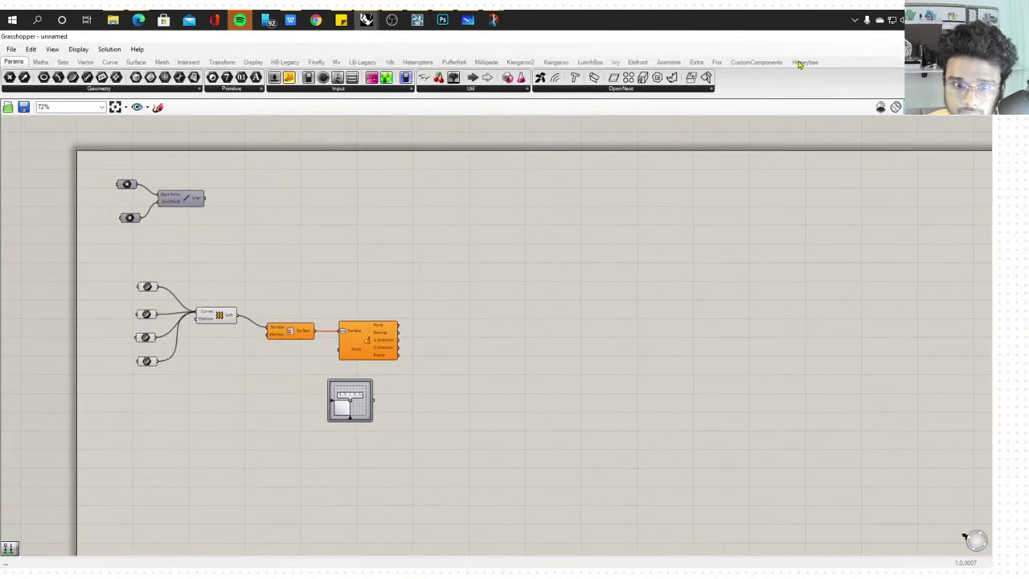
{"action": "scroll", "coordinate": [229, 295], "scroll_direction": "up", "scroll_amount": 3}
{"action": "right_click_drag", "start_coordinate": [230, 298], "coordinate": [369, 381]}
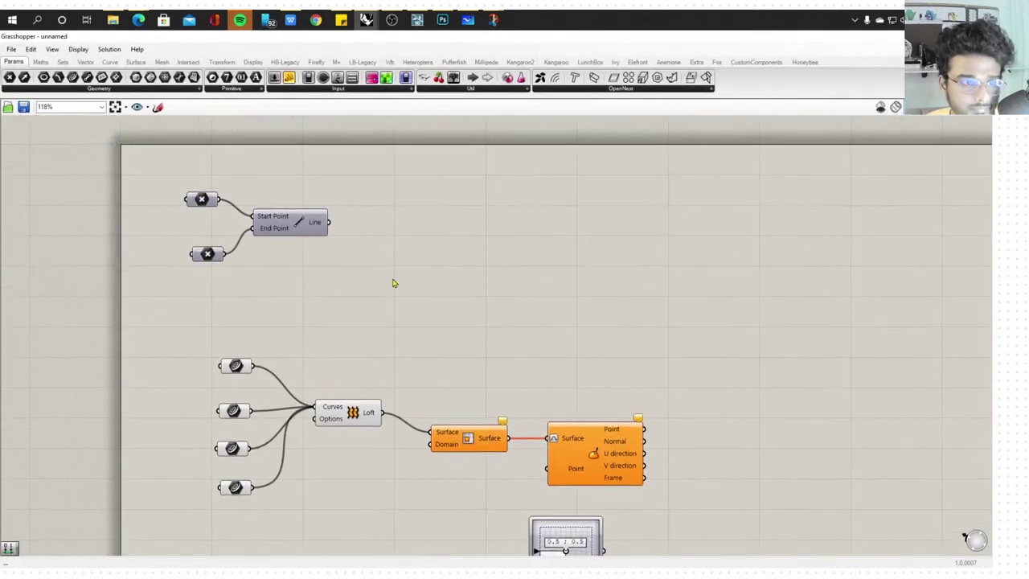
{"action": "left_click", "coordinate": [40, 62]}
{"action": "left_click", "coordinate": [54, 89]}
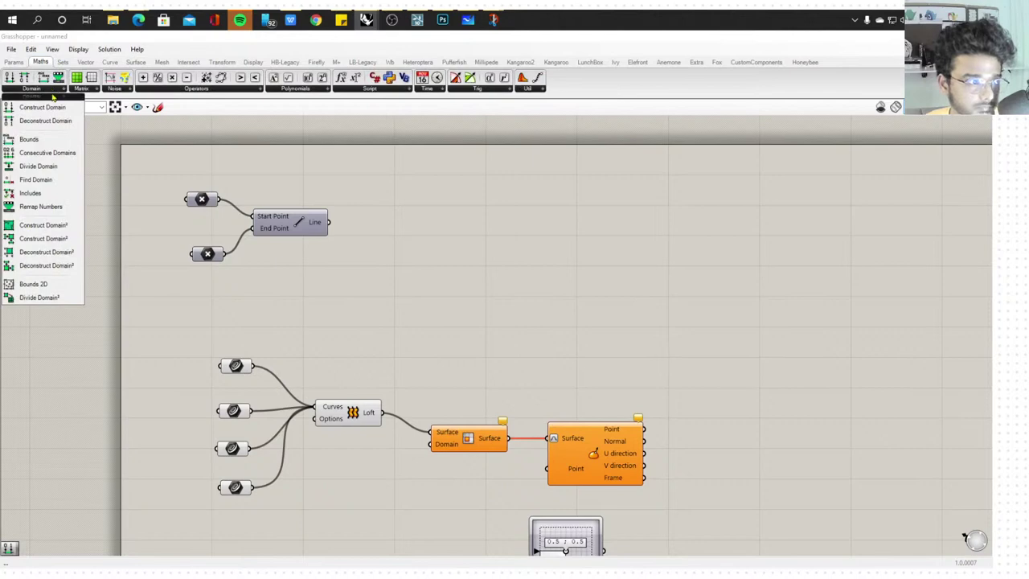
{"action": "left_click_drag", "start_coordinate": [54, 168], "coordinate": [416, 519]}
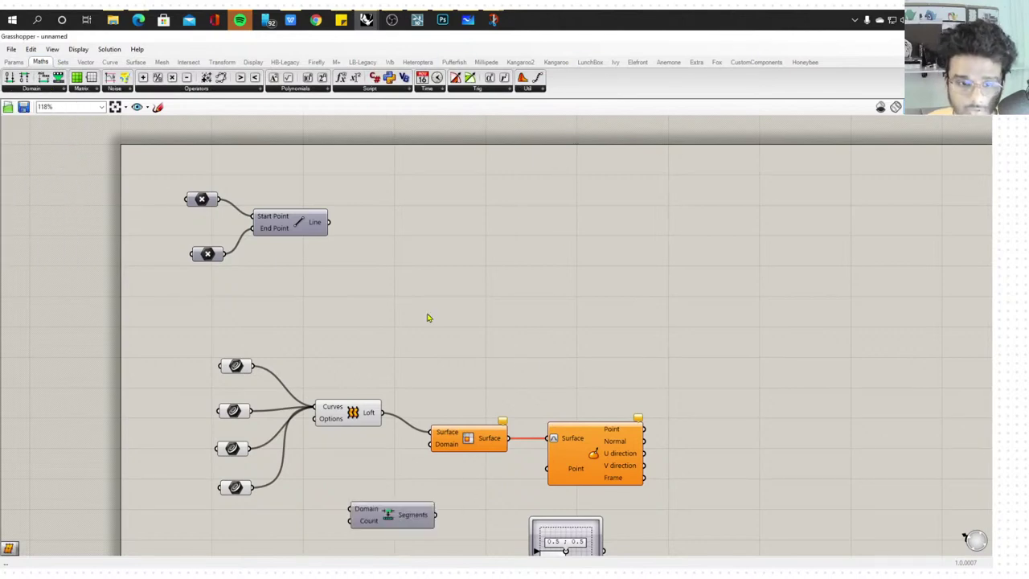
{"action": "key", "text": "Delete"}
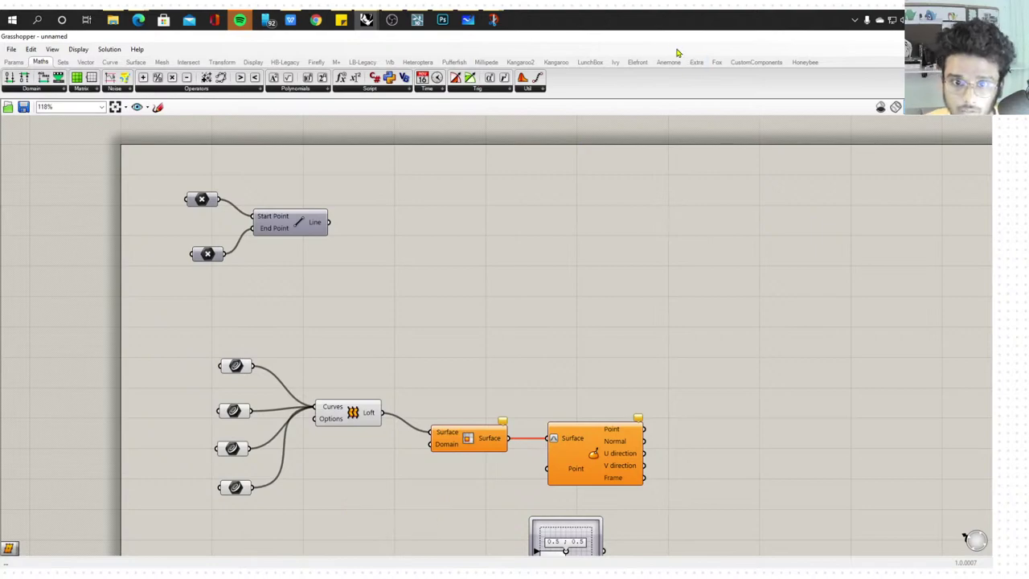
Bring Grasshopper back beside Rhino, search for "divi", and place the Divide Domain² component between Loft and Isotrim
{"action": "left_click_drag", "start_coordinate": [674, 40], "coordinate": [992, 189]}
{"action": "left_click", "coordinate": [751, 26]}
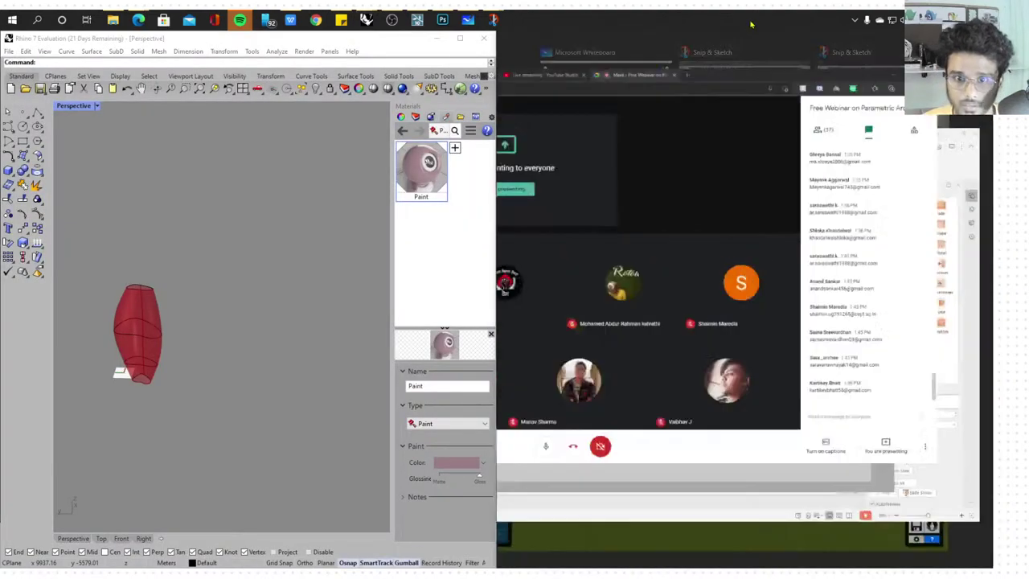
{"action": "scroll", "coordinate": [768, 319], "scroll_direction": "down", "scroll_amount": 3}
{"action": "right_click_drag", "start_coordinate": [827, 407], "coordinate": [712, 354]}
{"action": "scroll", "coordinate": [712, 353], "scroll_direction": "up", "scroll_amount": 3}
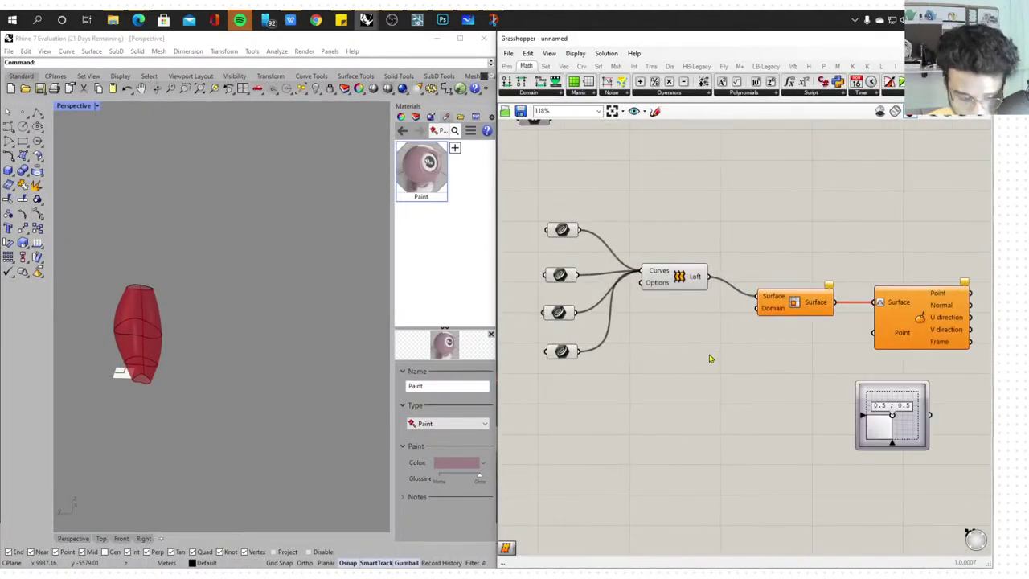
{"action": "double_click", "coordinate": [709, 354]}
{"action": "type", "text": "divi"}
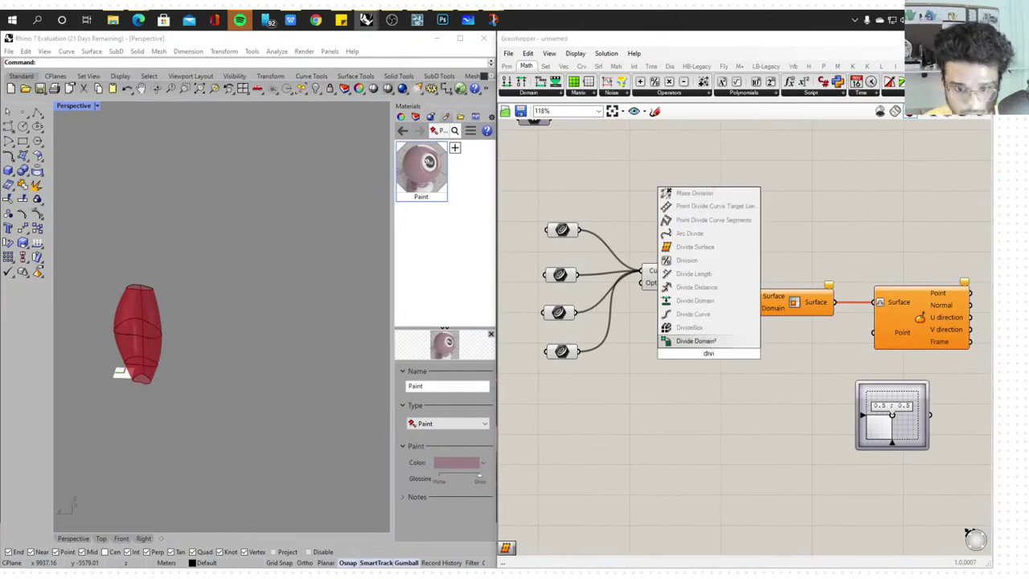
{"action": "left_click", "coordinate": [695, 340]}
{"action": "scroll", "coordinate": [666, 354], "scroll_direction": "up", "scroll_amount": 3}
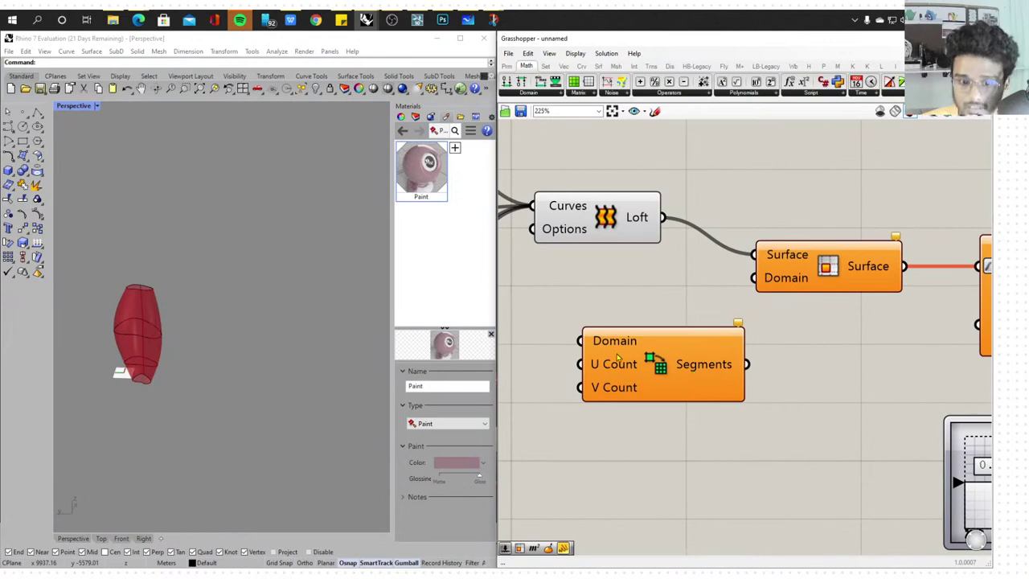
Switch to Snip & Sketch, mark the lofted surface and Divide Domain²'s U and V Count inputs in red on the snip, and return to Grasshopper
{"action": "mouse_move", "coordinate": [622, 359]}
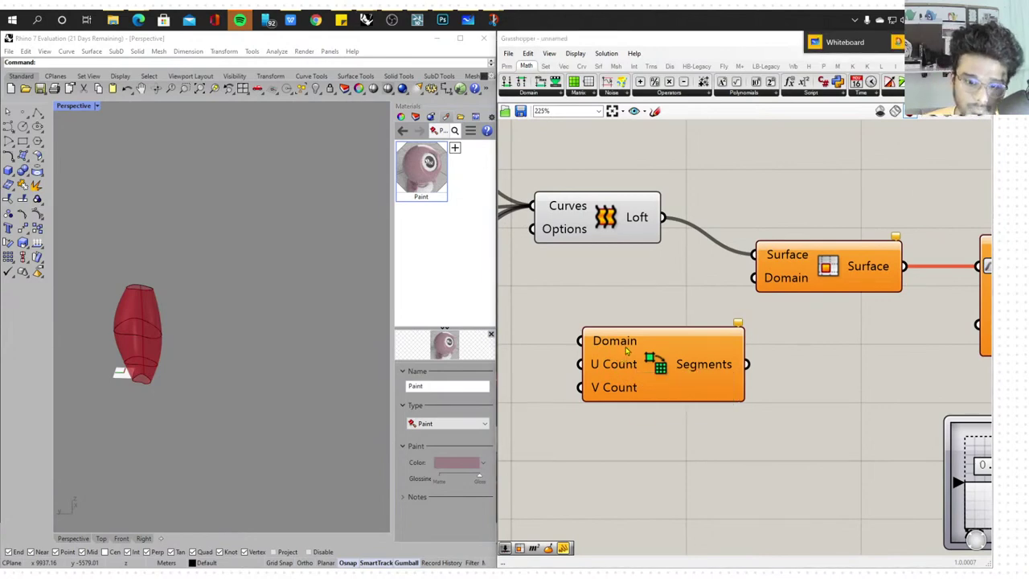
{"action": "left_click", "coordinate": [903, 41]}
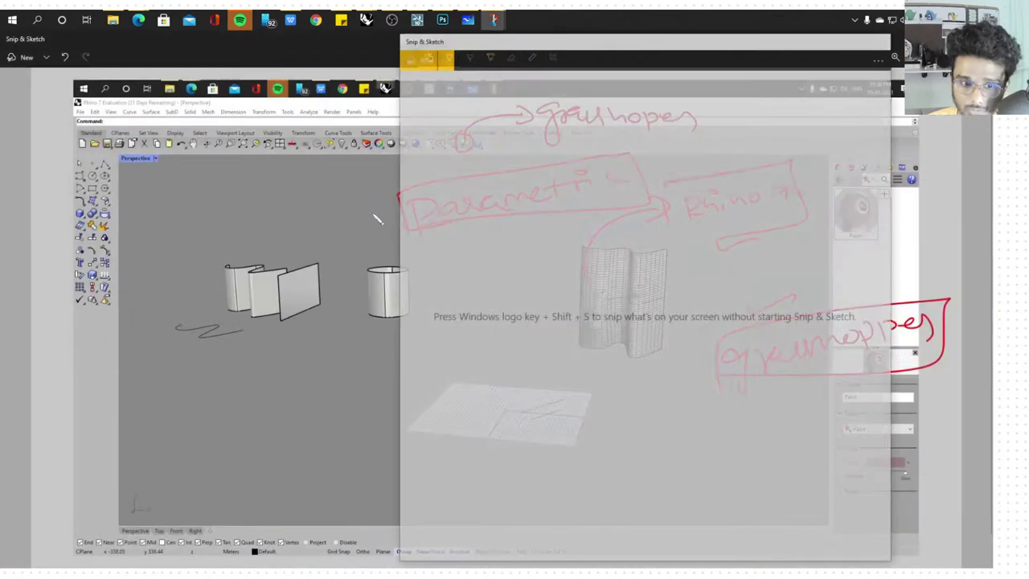
{"action": "mouse_move", "coordinate": [462, 295]}
{"action": "left_mouse_down"}
{"action": "mouse_move", "coordinate": [422, 314]}
{"action": "mouse_move", "coordinate": [645, 321]}
{"action": "mouse_move", "coordinate": [673, 353]}
{"action": "mouse_move", "coordinate": [644, 358]}
{"action": "mouse_move", "coordinate": [681, 355]}
{"action": "mouse_move", "coordinate": [682, 372]}
{"action": "mouse_move", "coordinate": [710, 368]}
{"action": "left_mouse_up"}
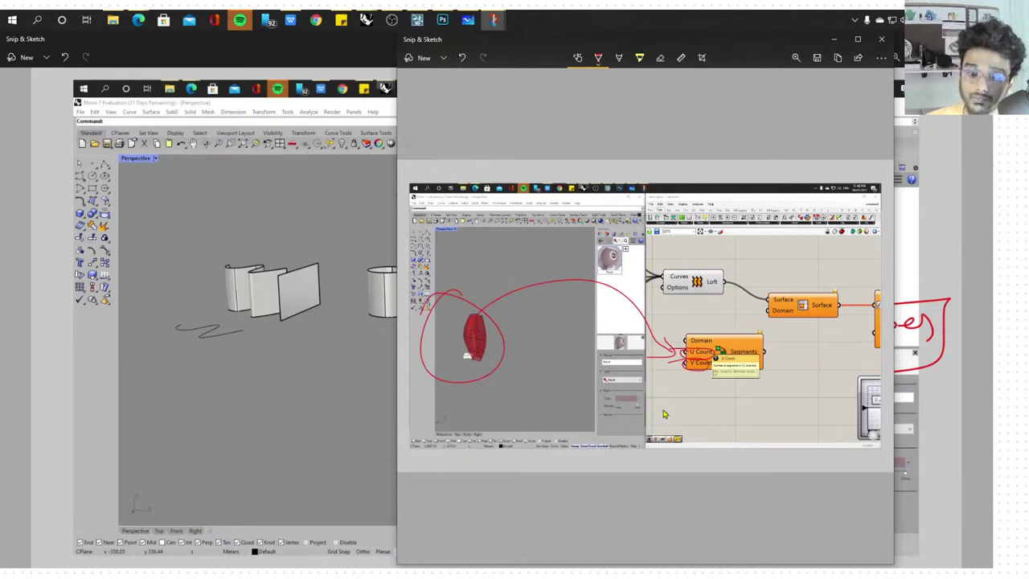
{"action": "mouse_move", "coordinate": [666, 404]}
{"action": "left_mouse_down"}
{"action": "mouse_move", "coordinate": [679, 418]}
{"action": "mouse_move", "coordinate": [740, 416]}
{"action": "left_mouse_up"}
{"action": "left_click_drag", "start_coordinate": [725, 403], "coordinate": [752, 414]}
{"action": "left_click_drag", "start_coordinate": [760, 401], "coordinate": [763, 424]}
{"action": "left_click_drag", "start_coordinate": [689, 444], "coordinate": [692, 452]}
{"action": "mouse_move", "coordinate": [704, 439]}
{"action": "left_mouse_down"}
{"action": "mouse_move", "coordinate": [718, 448]}
{"action": "mouse_move", "coordinate": [716, 436]}
{"action": "left_mouse_up"}
{"action": "left_click", "coordinate": [833, 38]}
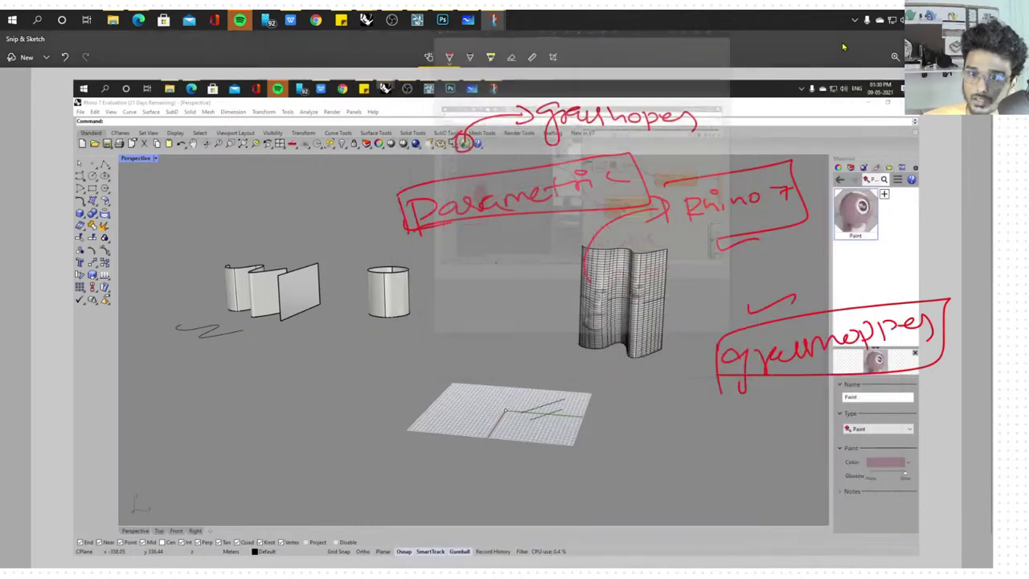
{"action": "left_click", "coordinate": [934, 38]}
Move Isotrim, Evaluate Surface and the MD Slider away from Loft to make room for Divide Domain²
{"action": "right_click_drag", "start_coordinate": [731, 328], "coordinate": [793, 320]}
{"action": "scroll", "coordinate": [747, 305], "scroll_direction": "down", "scroll_amount": 5}
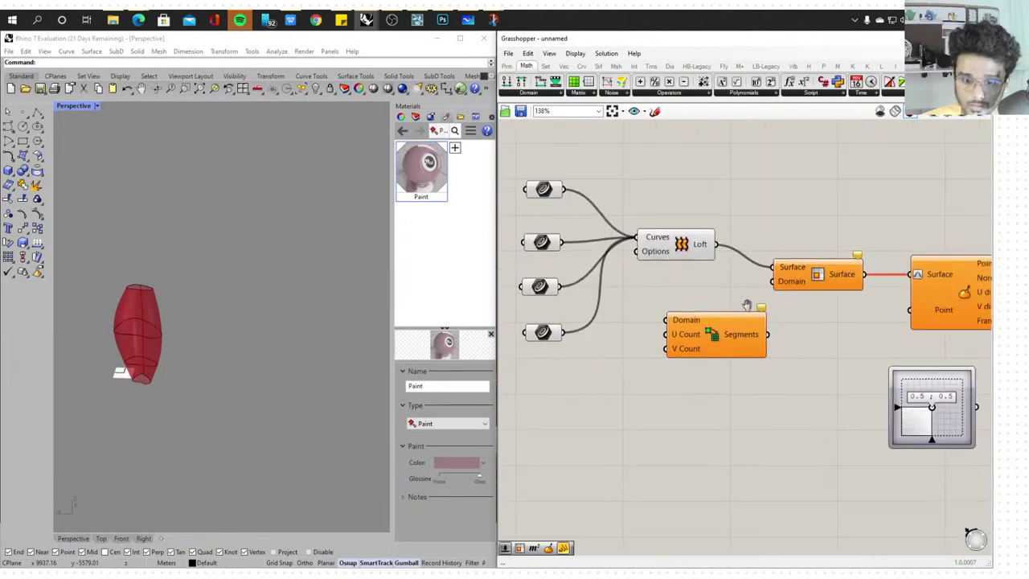
{"action": "left_click_drag", "start_coordinate": [942, 217], "coordinate": [637, 418]}
{"action": "left_click", "coordinate": [808, 197]}
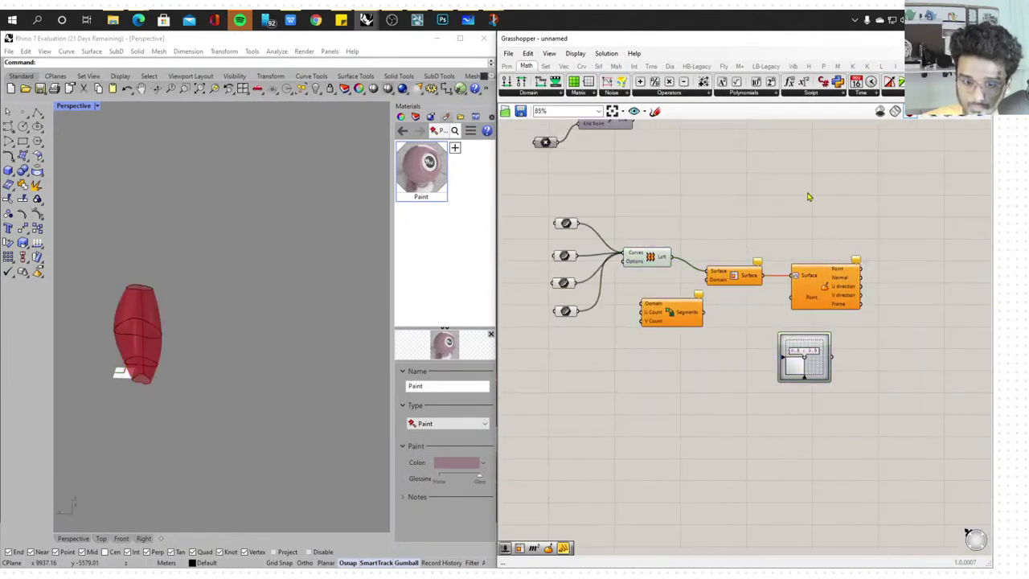
{"action": "left_click_drag", "start_coordinate": [881, 226], "coordinate": [693, 416]}
{"action": "left_click_drag", "start_coordinate": [696, 320], "coordinate": [764, 305]}
{"action": "left_click", "coordinate": [876, 160]}
{"action": "scroll", "coordinate": [808, 228], "scroll_direction": "up", "scroll_amount": 3}
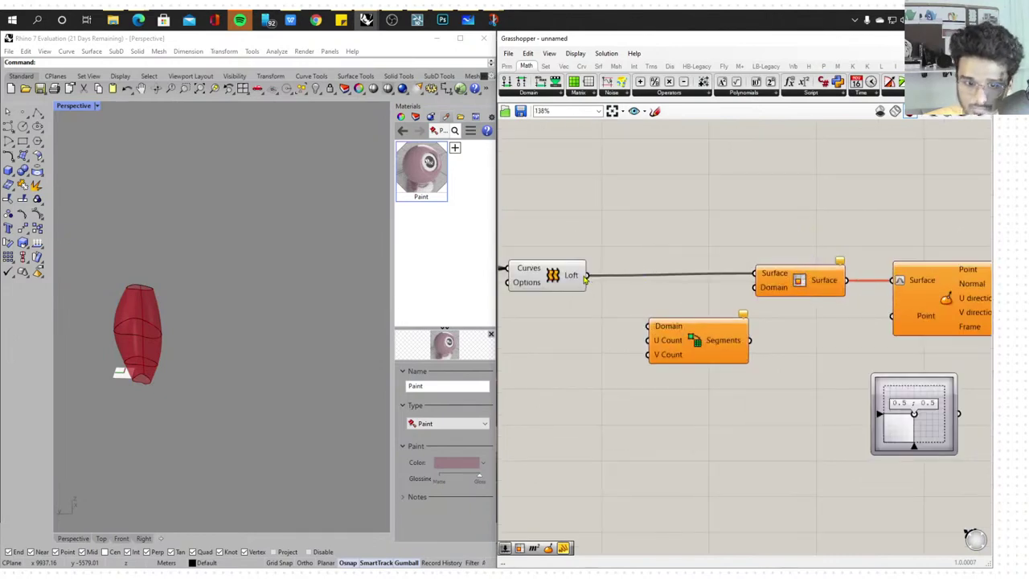
Connect the Loft output to Divide Domain²'s Domain input and its Segments output to Isotrim's Domain input
{"action": "left_click_drag", "start_coordinate": [587, 274], "coordinate": [651, 327]}
{"action": "left_click_drag", "start_coordinate": [728, 340], "coordinate": [753, 288]}
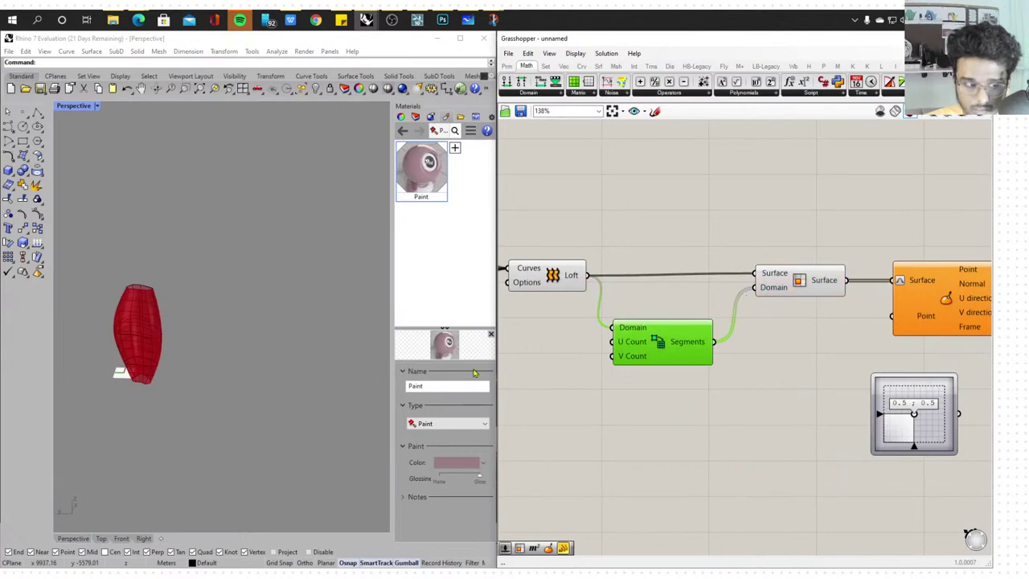
{"action": "scroll", "coordinate": [580, 314], "scroll_direction": "down", "scroll_amount": 3}
{"action": "left_click_drag", "start_coordinate": [940, 217], "coordinate": [747, 459]}
Turn off the viewport preview of the Loft component
{"action": "left_click", "coordinate": [566, 294]}
{"action": "middle_click", "coordinate": [566, 295]}
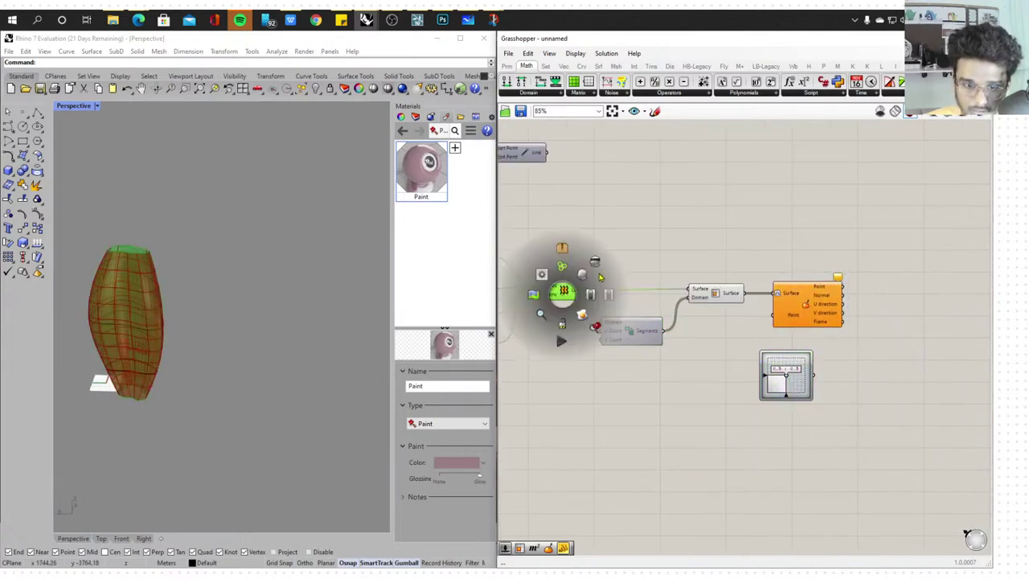
{"action": "left_click", "coordinate": [582, 274]}
Examine the subdivided surface panels in the Rhino perspective view, close up and from different angles
{"action": "scroll", "coordinate": [145, 293], "scroll_direction": "up", "scroll_amount": 4}
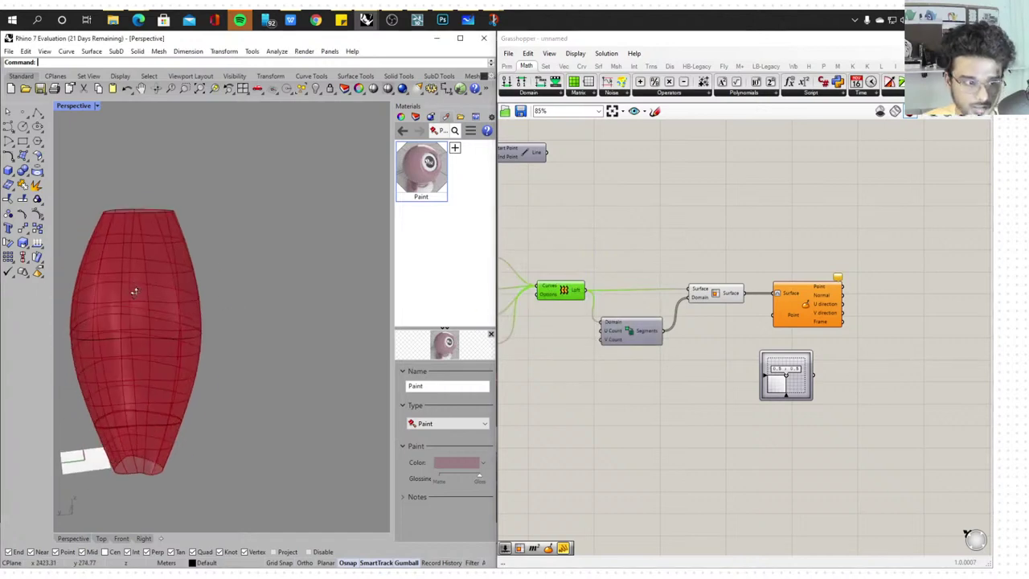
{"action": "scroll", "coordinate": [134, 291], "scroll_direction": "up", "scroll_amount": 5}
{"action": "scroll", "coordinate": [225, 224], "scroll_direction": "down", "scroll_amount": 5}
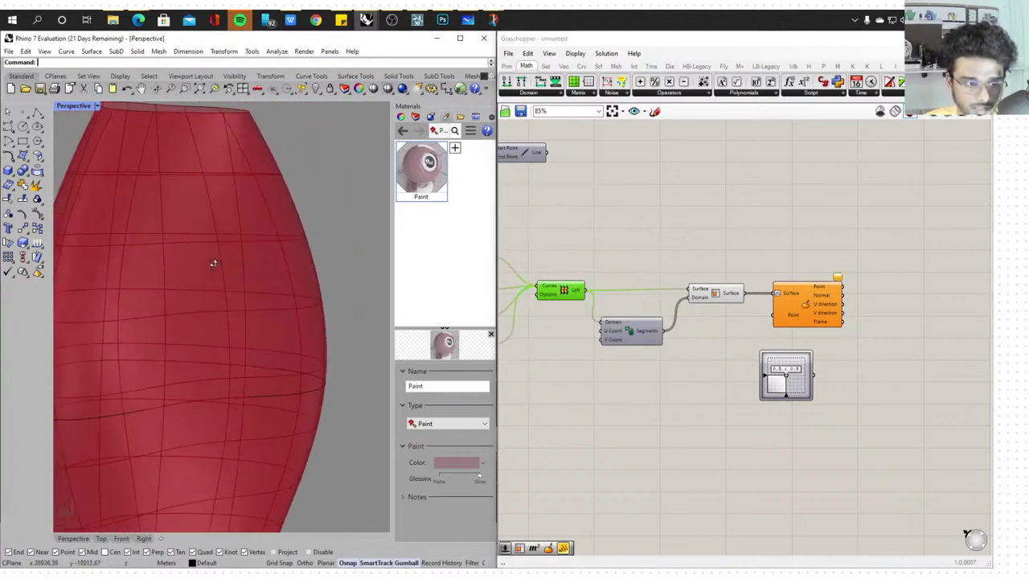
{"action": "right_click_drag", "start_coordinate": [234, 220], "coordinate": [218, 276]}
{"action": "scroll", "coordinate": [268, 386], "scroll_direction": "down", "scroll_amount": 6}
{"action": "right_click_drag", "start_coordinate": [270, 393], "coordinate": [242, 373]}
{"action": "scroll", "coordinate": [233, 372], "scroll_direction": "up", "scroll_amount": 4}
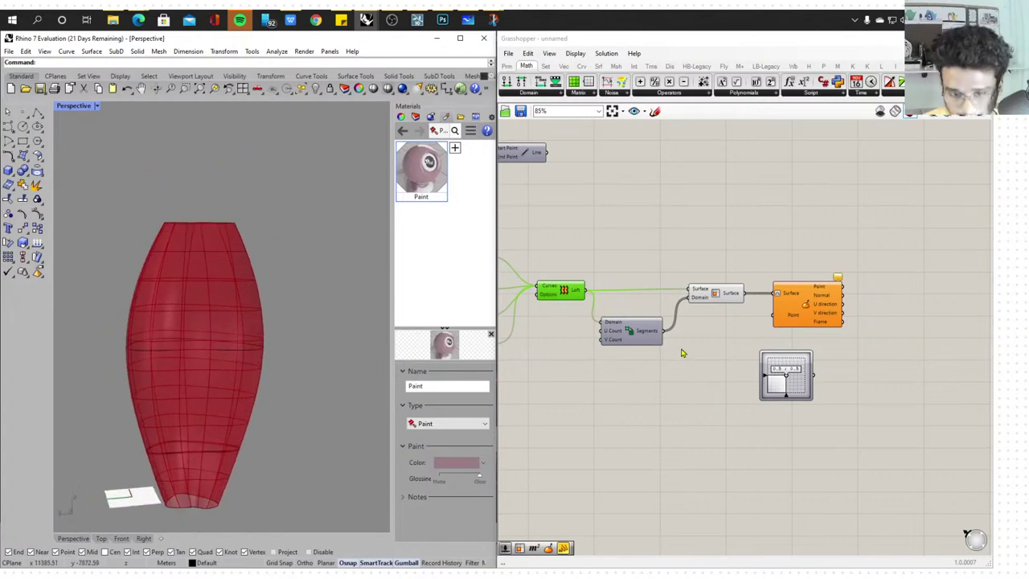
{"action": "scroll", "coordinate": [691, 354], "scroll_direction": "up", "scroll_amount": 2}
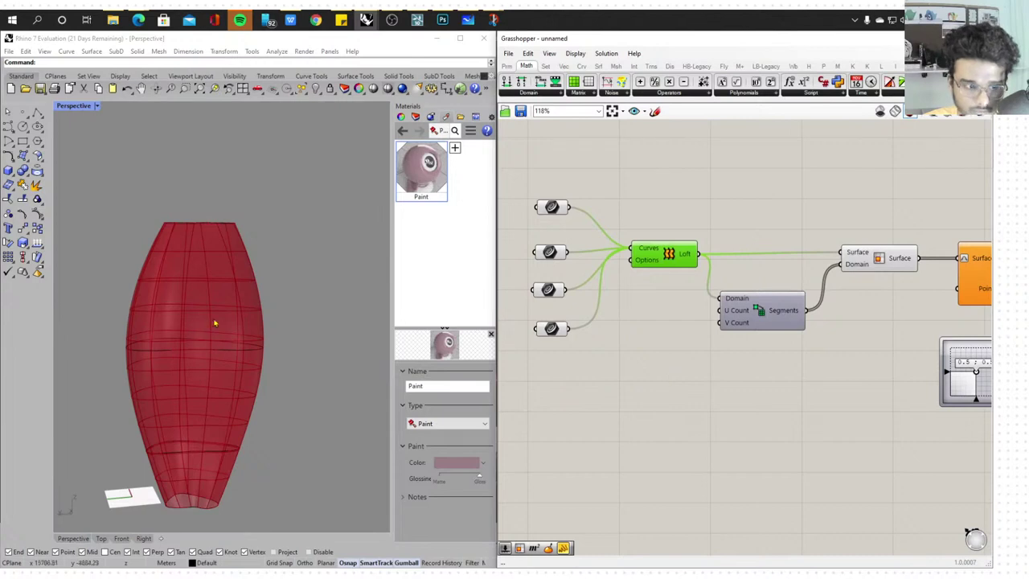
{"action": "double_click", "coordinate": [676, 400]}
{"action": "type", "text": "15"}
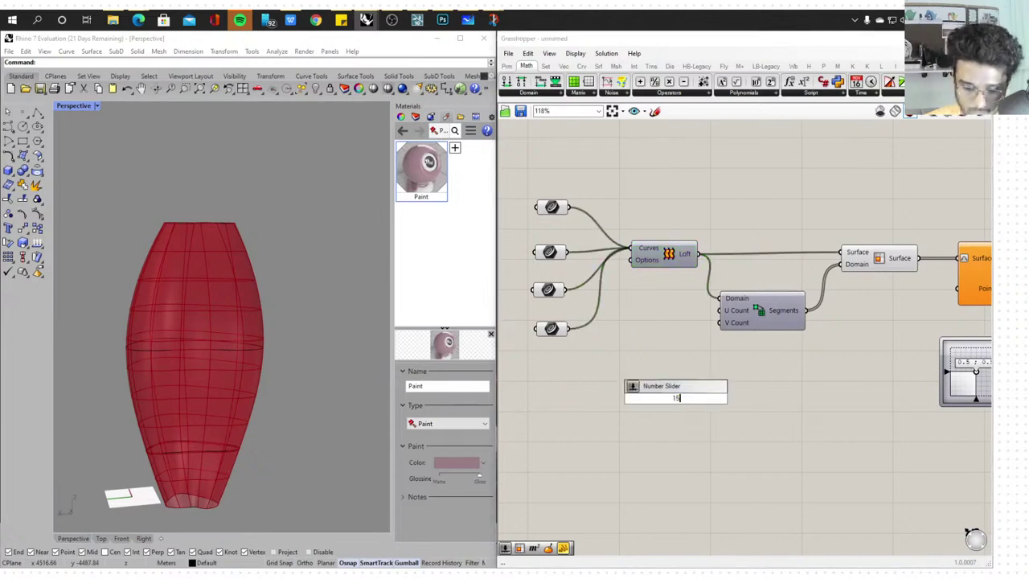
{"action": "key", "text": "Return"}
{"action": "left_click", "coordinate": [699, 402]}
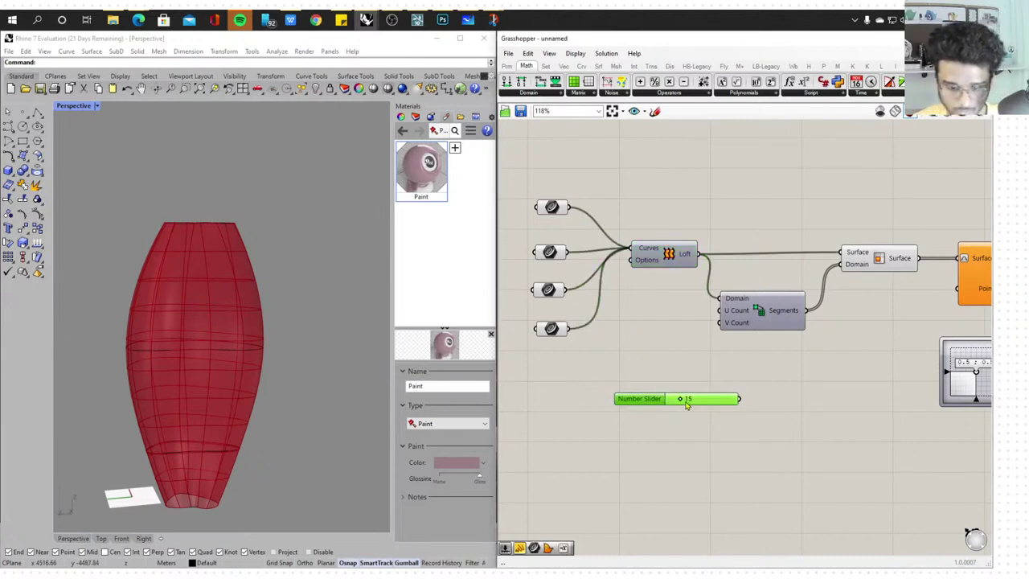
{"action": "key", "text": "Delete"}
Add a number slider with the value 15 below the curve and Loft components
{"action": "double_click", "coordinate": [646, 399]}
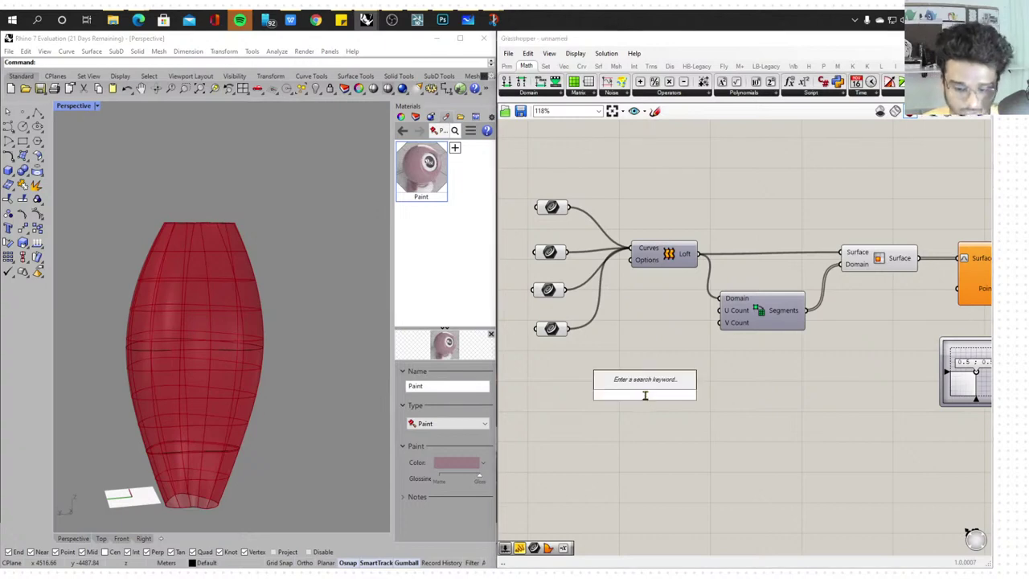
{"action": "type", "text": "1"}
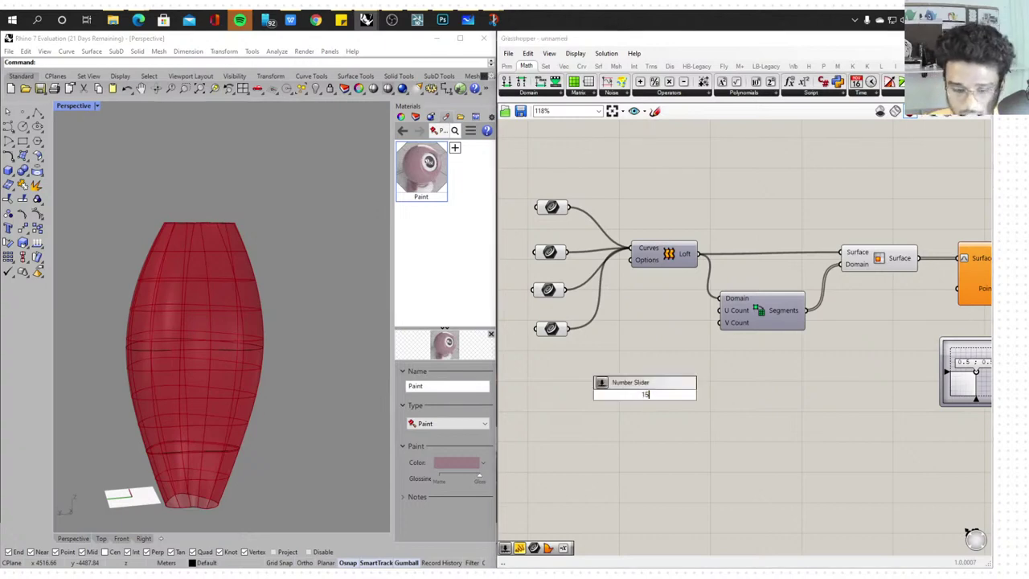
{"action": "type", "text": "5"}
{"action": "key", "text": "Return"}
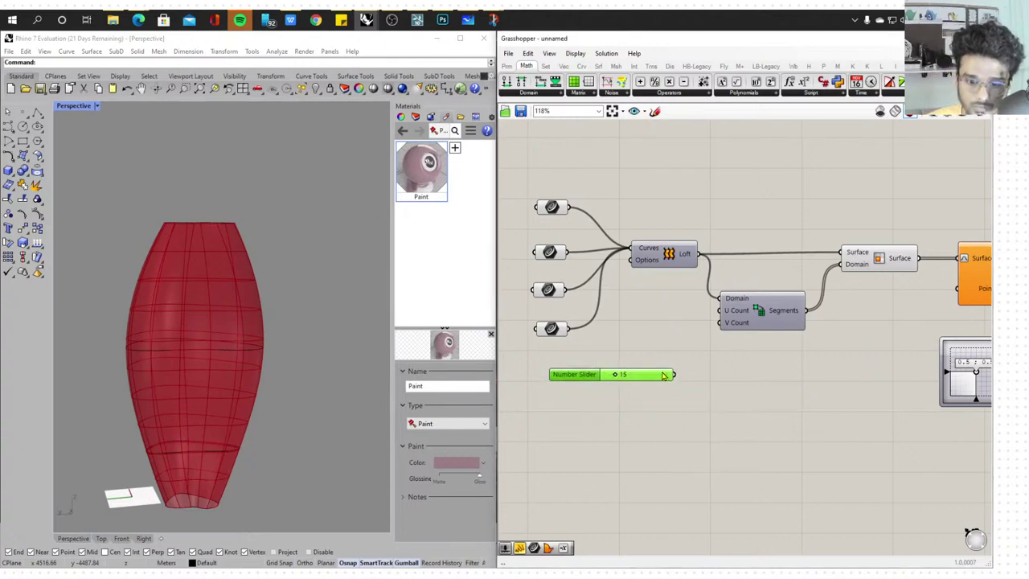
Connect the slider to Divide Domain²'s U Count, then wire a copy of it to V Count and set that copy to 27
{"action": "left_click_drag", "start_coordinate": [674, 375], "coordinate": [720, 310]}
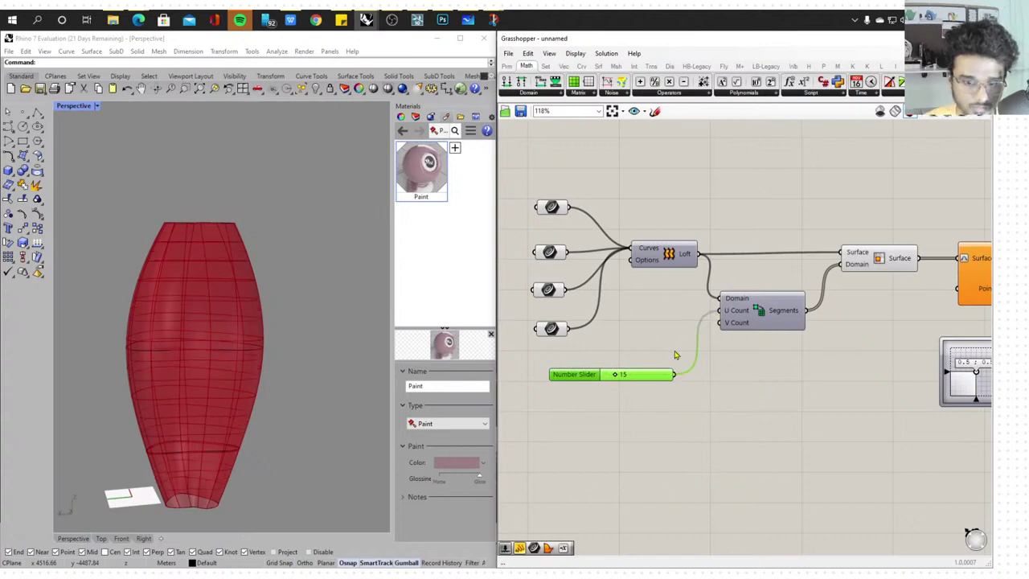
{"action": "left_click_drag", "start_coordinate": [654, 377], "coordinate": [719, 322]}
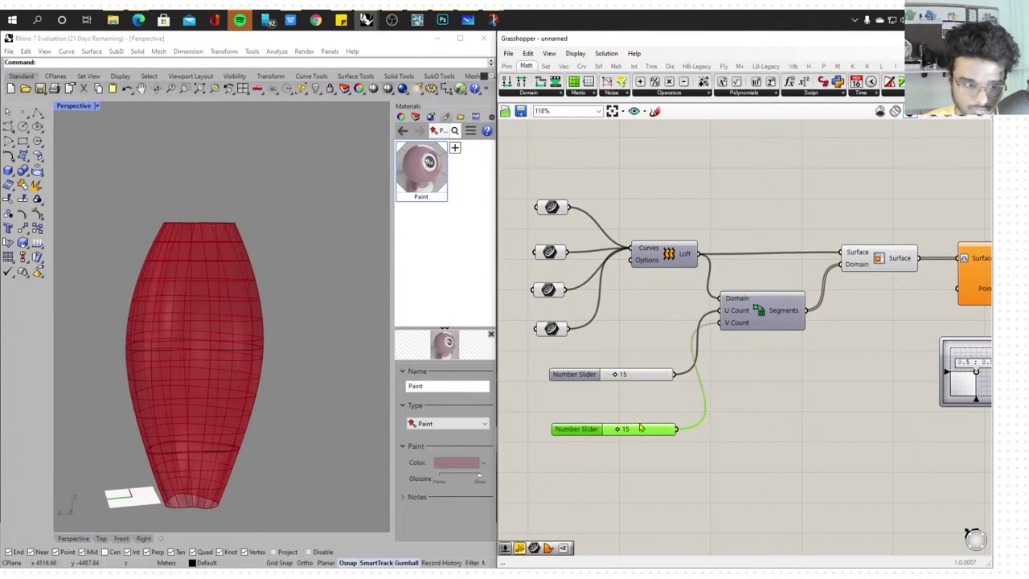
{"action": "left_click_drag", "start_coordinate": [621, 432], "coordinate": [627, 429]}
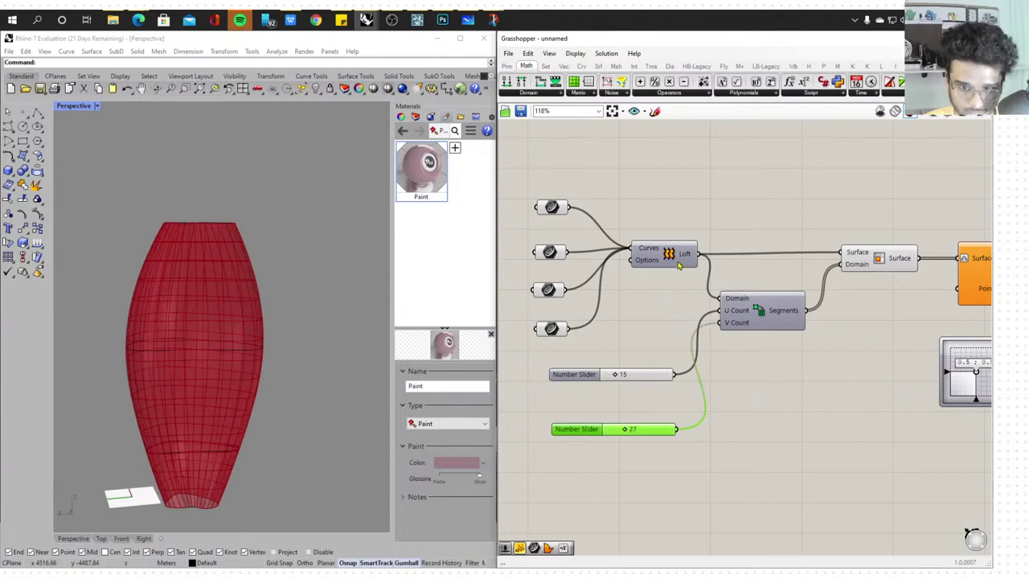
Turn off the viewport preview of the four curve parameters that feed the Loft
{"action": "left_click", "coordinate": [637, 248]}
{"action": "left_click_drag", "start_coordinate": [571, 183], "coordinate": [518, 347]}
{"action": "middle_click", "coordinate": [545, 327]}
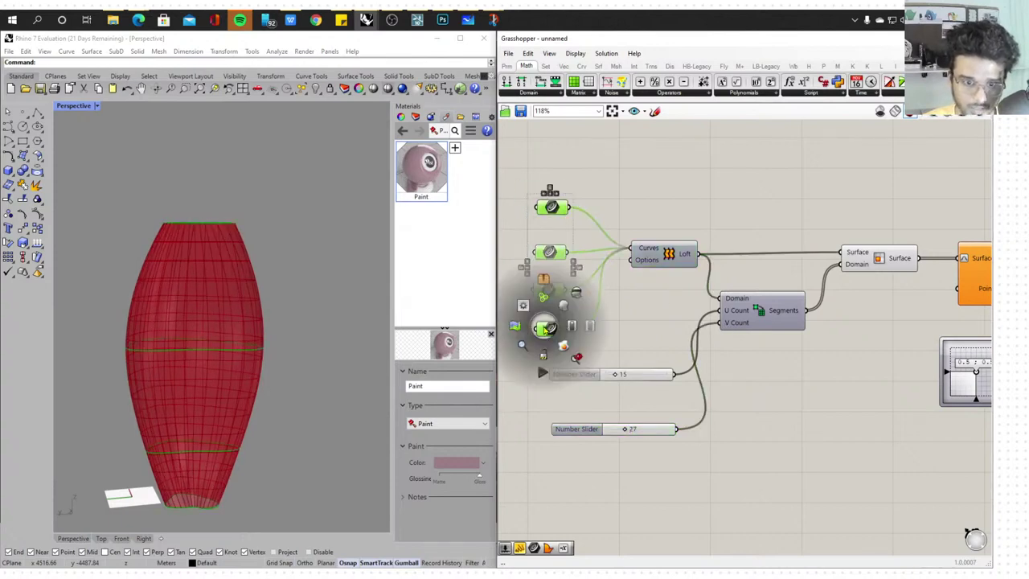
{"action": "left_click", "coordinate": [575, 297]}
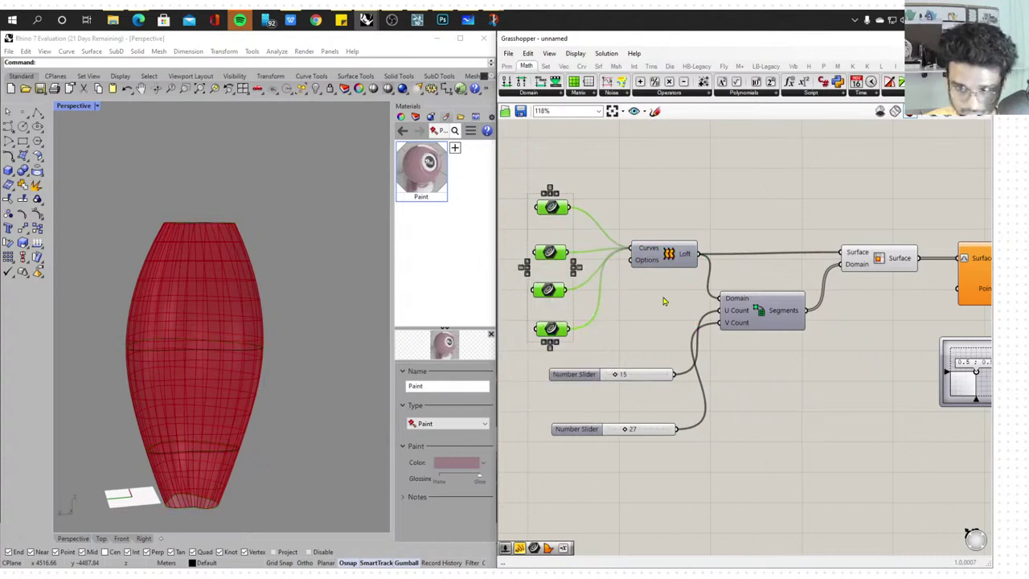
Highlight the Isotrim component's output and examine its surface panels up close in the perspective view
{"action": "right_click_drag", "start_coordinate": [664, 301], "coordinate": [571, 301]}
{"action": "scroll", "coordinate": [571, 300], "scroll_direction": "down", "scroll_amount": 2}
{"action": "scroll", "coordinate": [808, 284], "scroll_direction": "up", "scroll_amount": 3}
{"action": "right_click_drag", "start_coordinate": [762, 285], "coordinate": [862, 288]}
{"action": "left_click", "coordinate": [802, 269]}
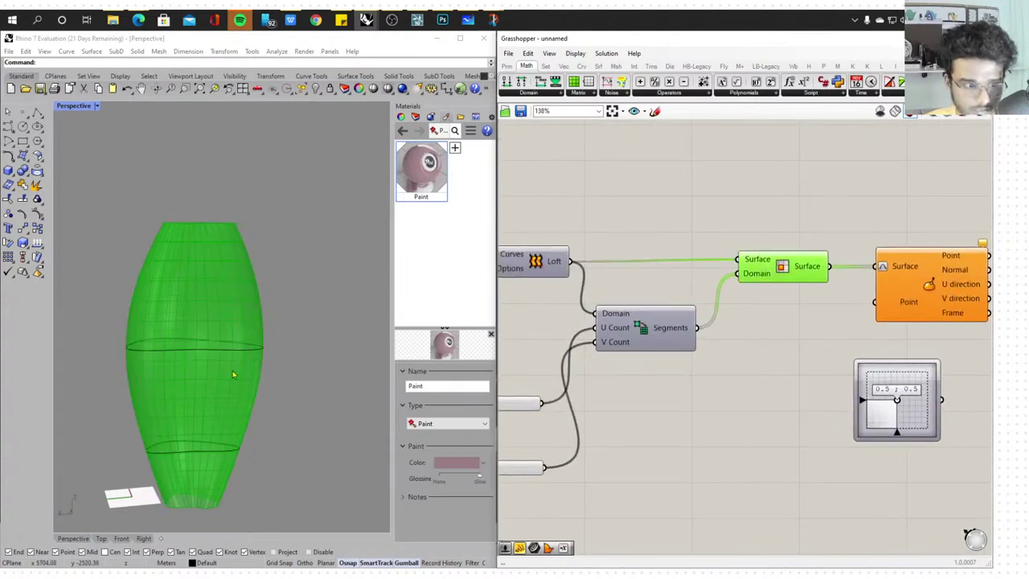
{"action": "right_click_drag", "start_coordinate": [233, 375], "coordinate": [156, 384]}
{"action": "scroll", "coordinate": [177, 309], "scroll_direction": "up", "scroll_amount": 5}
{"action": "right_click_drag", "start_coordinate": [180, 305], "coordinate": [198, 256]}
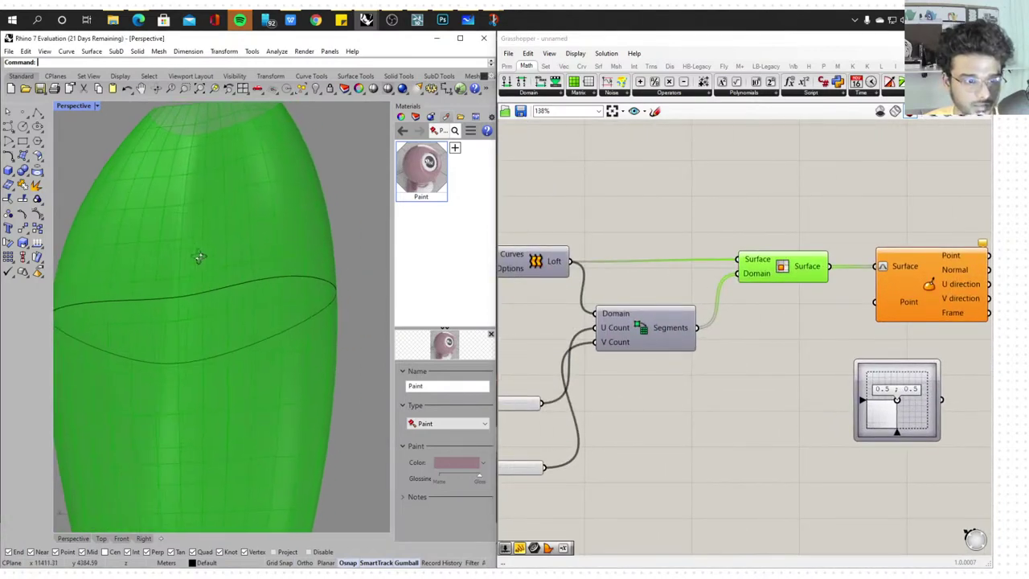
Switch the perspective viewport to the custom dark-background display mode and inspect the subdivided surface as a whole
{"action": "left_click", "coordinate": [94, 106]}
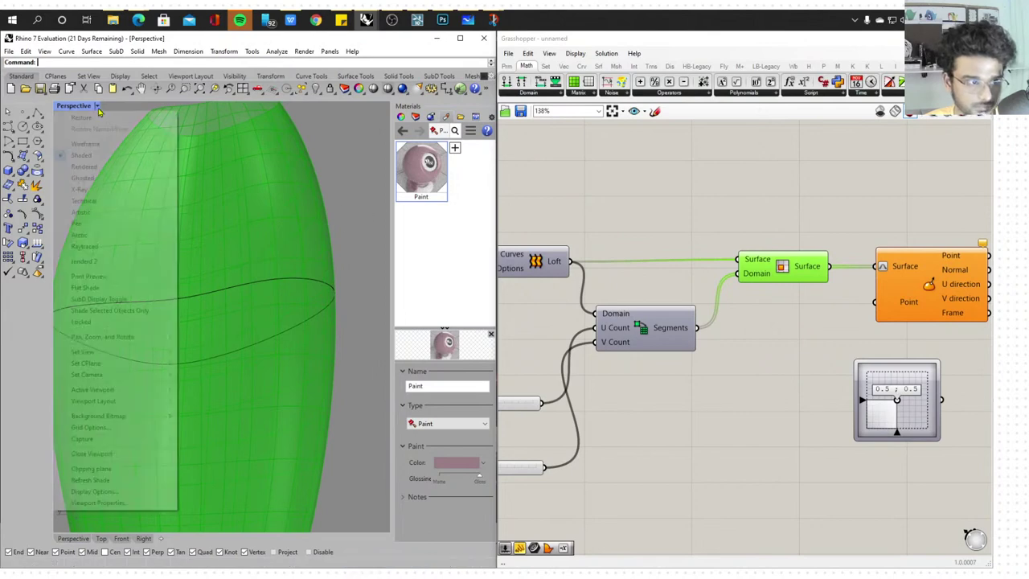
{"action": "left_click", "coordinate": [159, 266]}
{"action": "scroll", "coordinate": [159, 266], "scroll_direction": "down", "scroll_amount": 7}
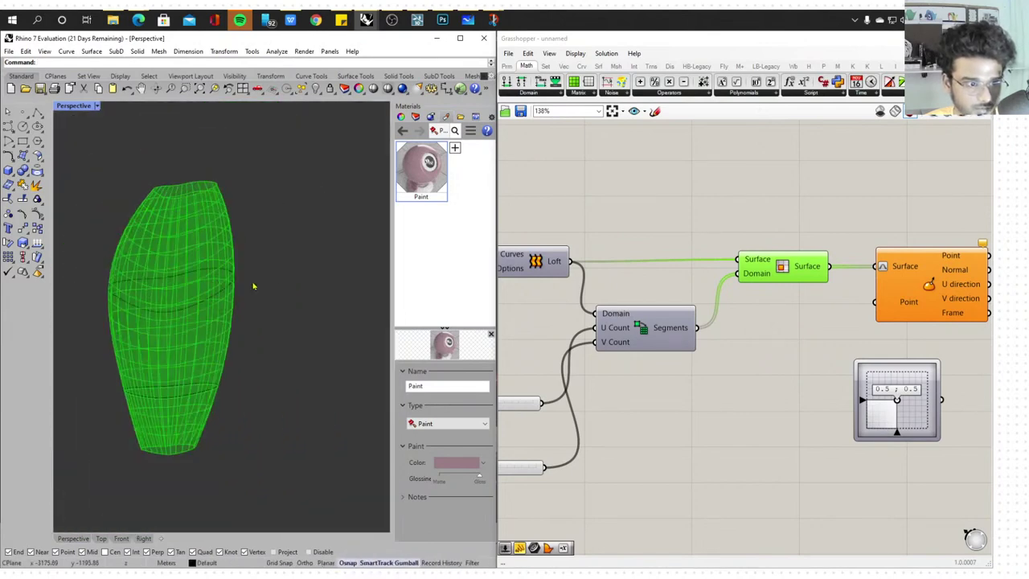
{"action": "right_click_drag", "start_coordinate": [254, 286], "coordinate": [182, 321]}
{"action": "scroll", "coordinate": [181, 322], "scroll_direction": "up", "scroll_amount": 3}
{"action": "right_click_drag", "start_coordinate": [257, 321], "coordinate": [268, 356]}
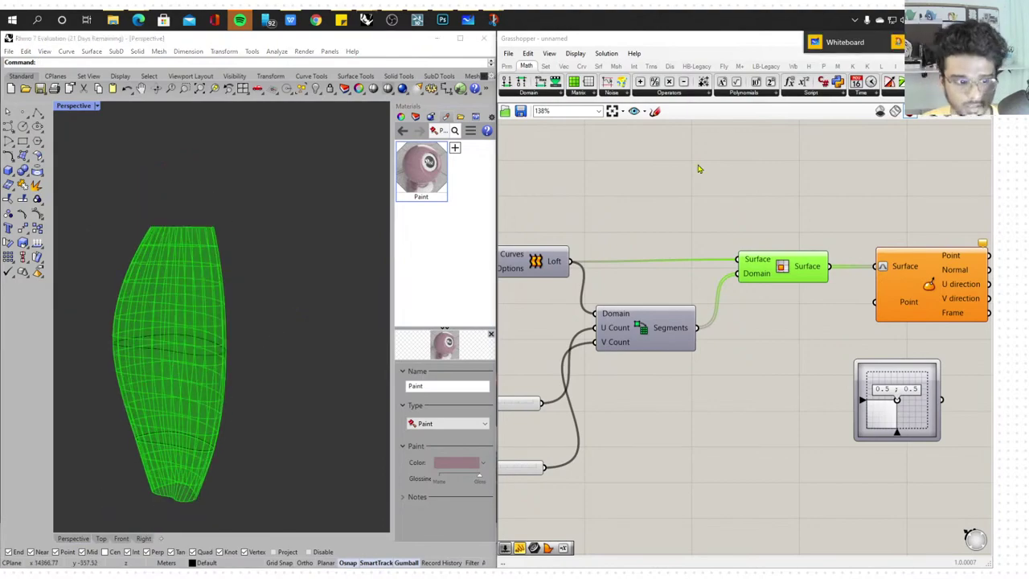
Switch to Snip & Sketch, enlarge the new screen capture and annotate the green surface with an arrow and a handwritten extrude note
{"action": "left_click", "coordinate": [920, 42]}
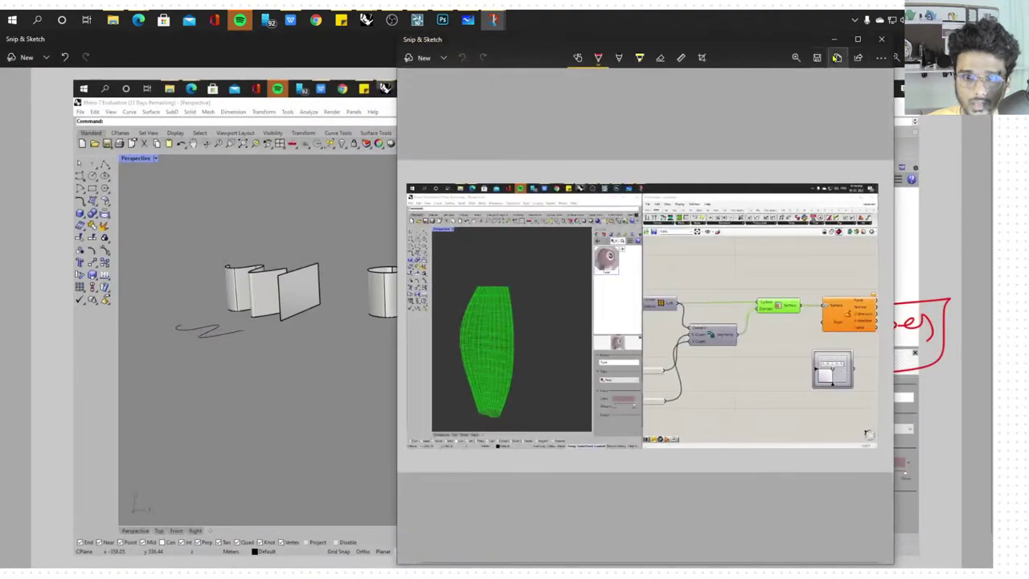
{"action": "left_click", "coordinate": [856, 40]}
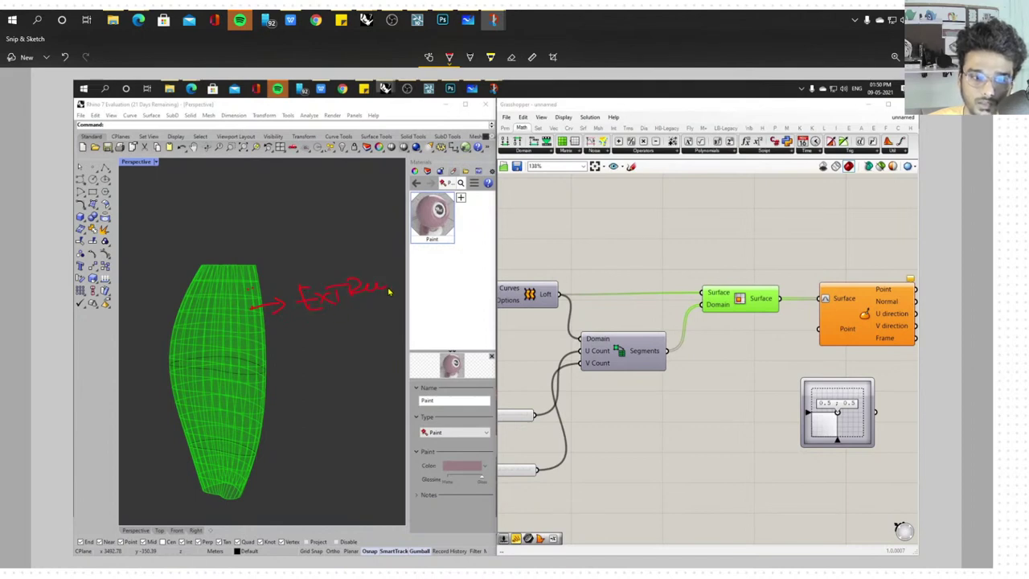
{"action": "left_click_drag", "start_coordinate": [388, 291], "coordinate": [430, 277]}
{"action": "left_click_drag", "start_coordinate": [297, 322], "coordinate": [294, 271]}
{"action": "mouse_move", "coordinate": [294, 271]}
{"action": "left_mouse_down"}
{"action": "mouse_move", "coordinate": [460, 242]}
{"action": "mouse_move", "coordinate": [360, 317]}
{"action": "left_mouse_up"}
{"action": "left_click_drag", "start_coordinate": [473, 270], "coordinate": [512, 269]}
{"action": "left_click_drag", "start_coordinate": [527, 235], "coordinate": [581, 274]}
{"action": "mouse_move", "coordinate": [559, 275]}
{"action": "left_mouse_down"}
{"action": "mouse_move", "coordinate": [595, 276]}
{"action": "mouse_move", "coordinate": [591, 289]}
{"action": "left_mouse_up"}
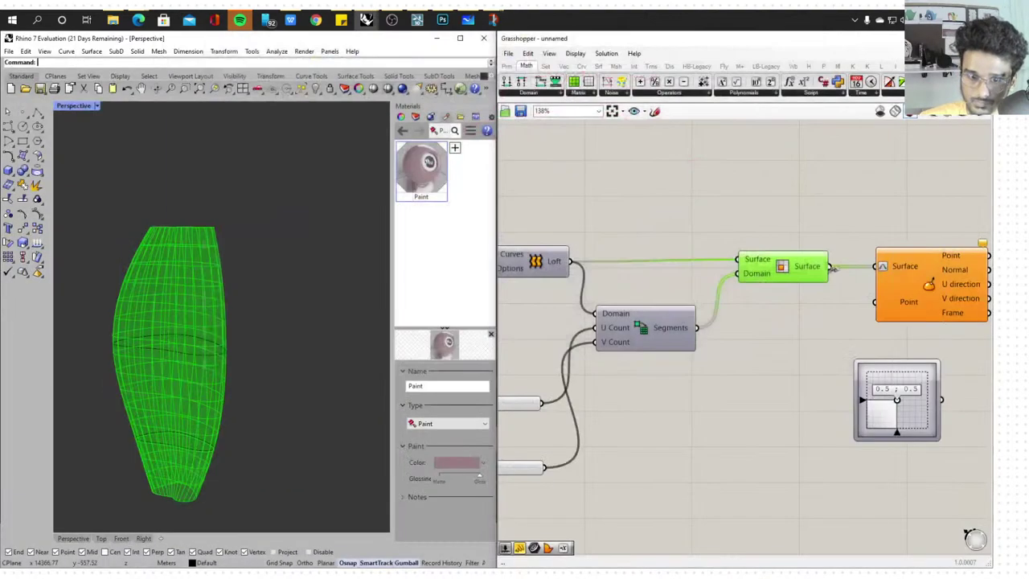
Return to the Grasshopper definition and move the 0.5 ; 0.5 MD Slider beneath the Isotrim component
{"action": "scroll", "coordinate": [677, 374], "scroll_direction": "down", "scroll_amount": 3}
{"action": "scroll", "coordinate": [740, 305], "scroll_direction": "up", "scroll_amount": 2}
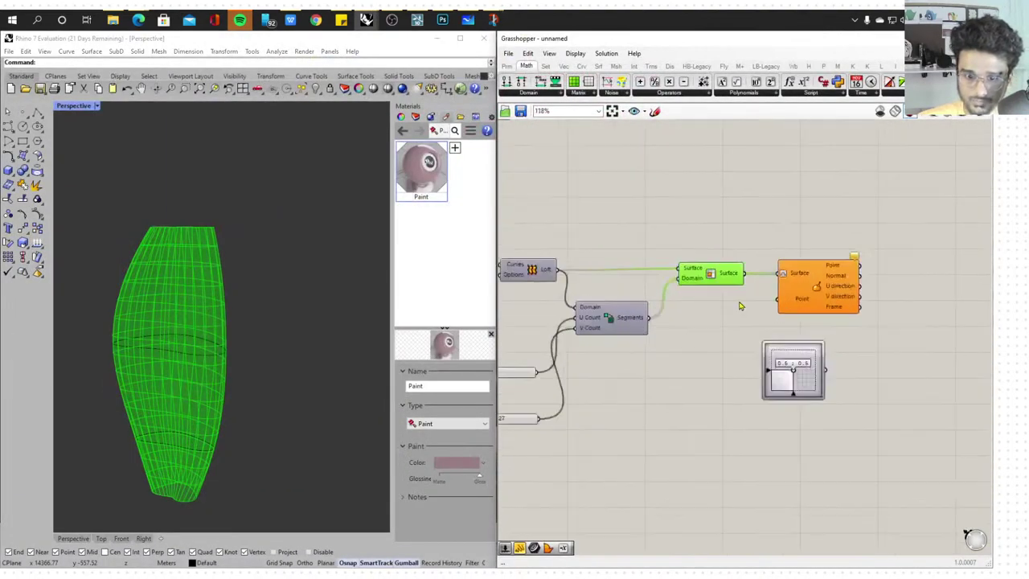
{"action": "scroll", "coordinate": [740, 305], "scroll_direction": "up", "scroll_amount": 1}
{"action": "left_click_drag", "start_coordinate": [790, 370], "coordinate": [693, 378]}
{"action": "left_click", "coordinate": [645, 270]}
{"action": "right_click_drag", "start_coordinate": [646, 270], "coordinate": [794, 307]}
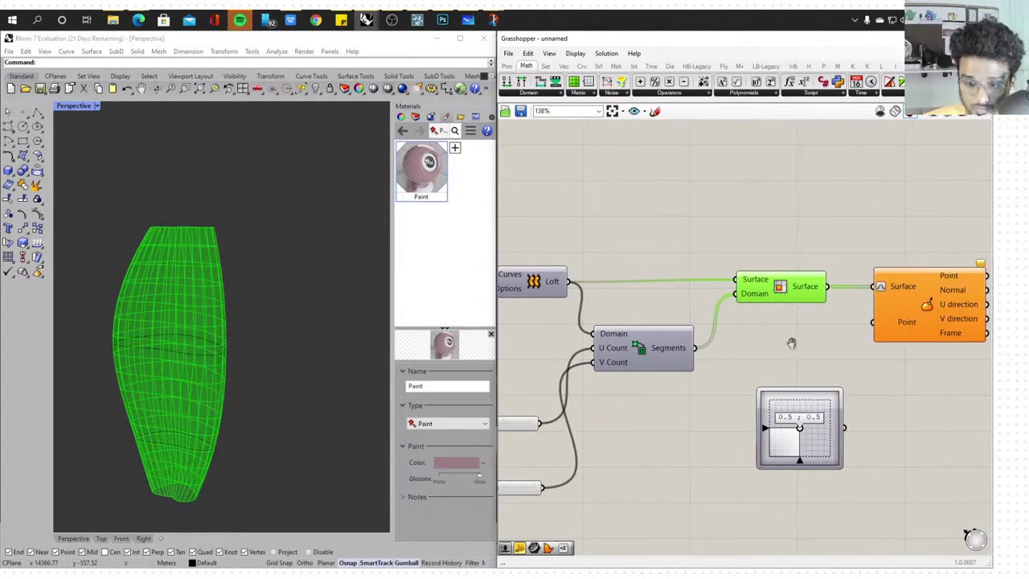
{"action": "right_click_drag", "start_coordinate": [792, 342], "coordinate": [659, 325]}
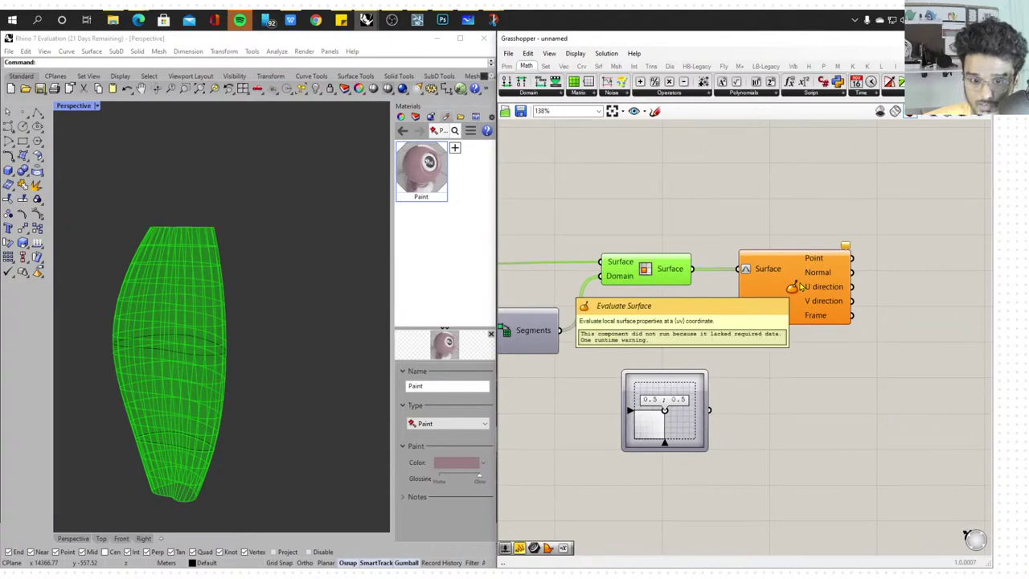
{"action": "right_click_drag", "start_coordinate": [748, 333], "coordinate": [820, 332]}
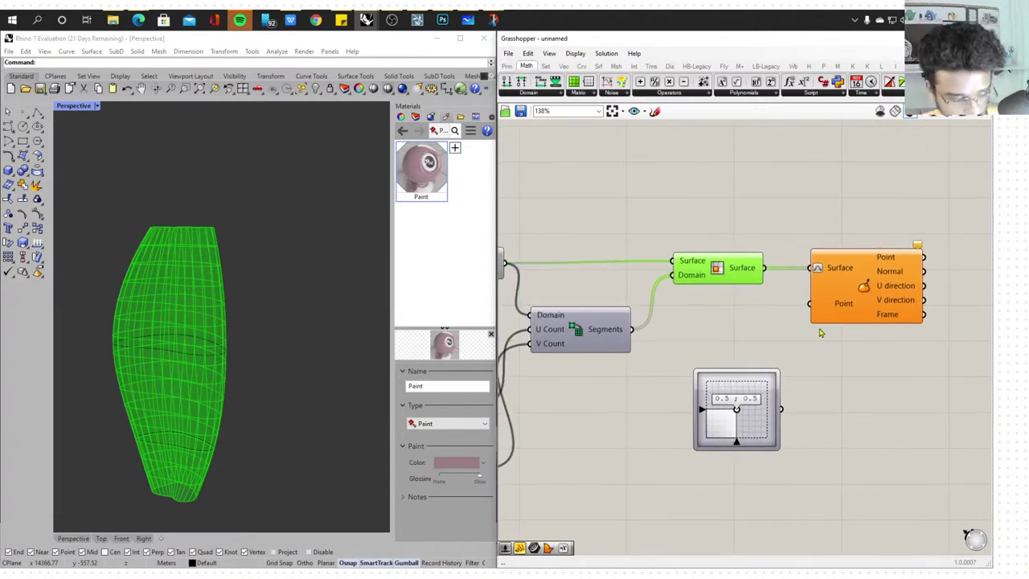
Open a fresh screen capture in Snip & Sketch and sketch an arrow from the surface to Isotrim and a box around Evaluate Surface
{"action": "key", "text": "super+w"}
{"action": "left_click", "coordinate": [924, 42]}
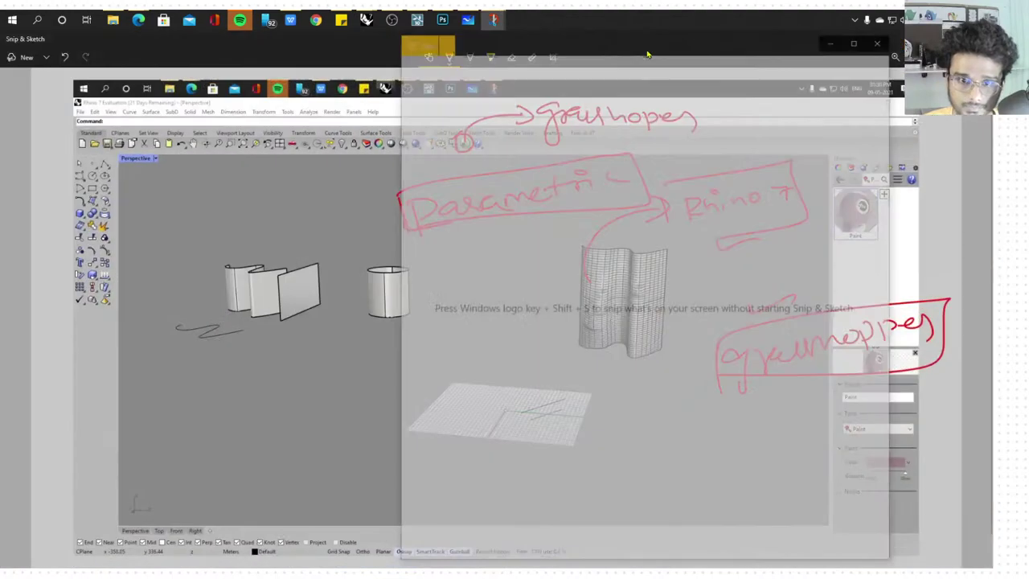
{"action": "left_click", "coordinate": [858, 38]}
{"action": "mouse_move", "coordinate": [251, 328]}
{"action": "left_mouse_down"}
{"action": "mouse_move", "coordinate": [557, 236]}
{"action": "mouse_move", "coordinate": [712, 276]}
{"action": "mouse_move", "coordinate": [693, 291]}
{"action": "mouse_move", "coordinate": [751, 362]}
{"action": "left_mouse_up"}
{"action": "left_click_drag", "start_coordinate": [753, 271], "coordinate": [759, 344]}
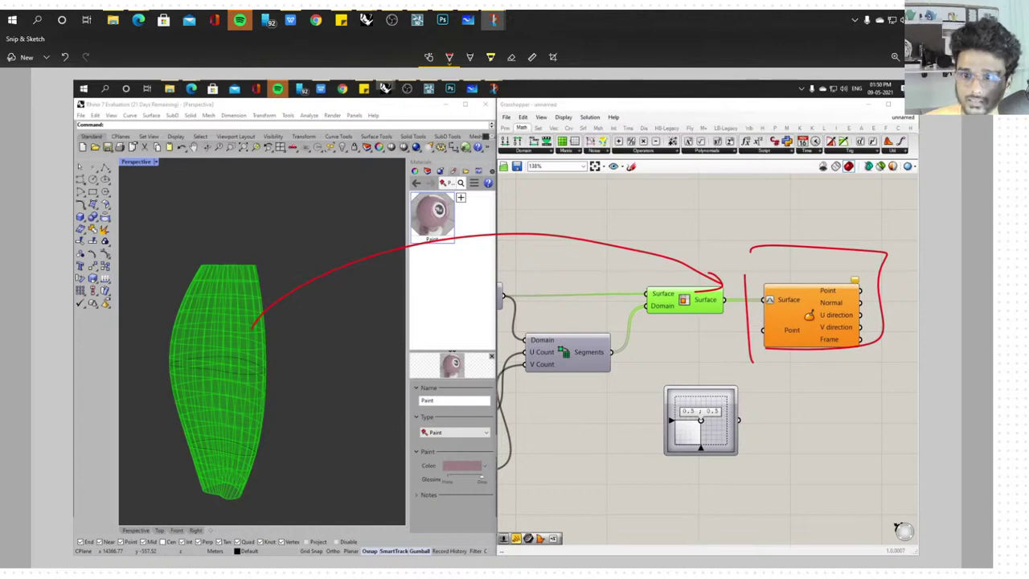
{"action": "mouse_move", "coordinate": [766, 317]}
{"action": "left_mouse_down"}
{"action": "mouse_move", "coordinate": [823, 206]}
{"action": "mouse_move", "coordinate": [821, 221]}
{"action": "mouse_move", "coordinate": [878, 226]}
{"action": "left_mouse_up"}
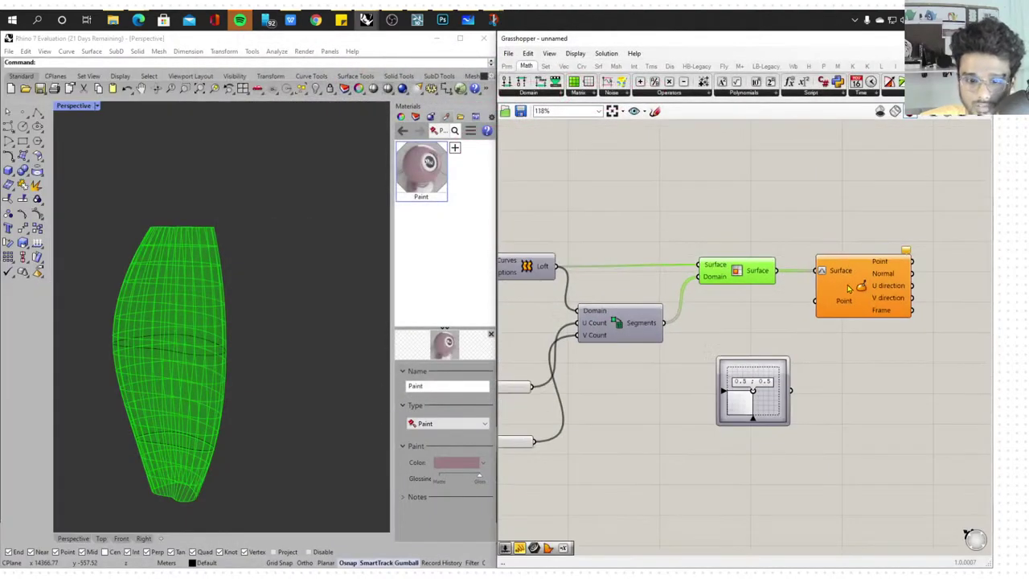
Back in Grasshopper, inspect the Loft, Isotrim and Divide Domain² components one by one against the viewport geometry
{"action": "right_click_drag", "start_coordinate": [848, 288], "coordinate": [796, 242]}
{"action": "right_click_drag", "start_coordinate": [833, 321], "coordinate": [903, 323]}
{"action": "scroll", "coordinate": [821, 331], "scroll_direction": "down", "scroll_amount": 1}
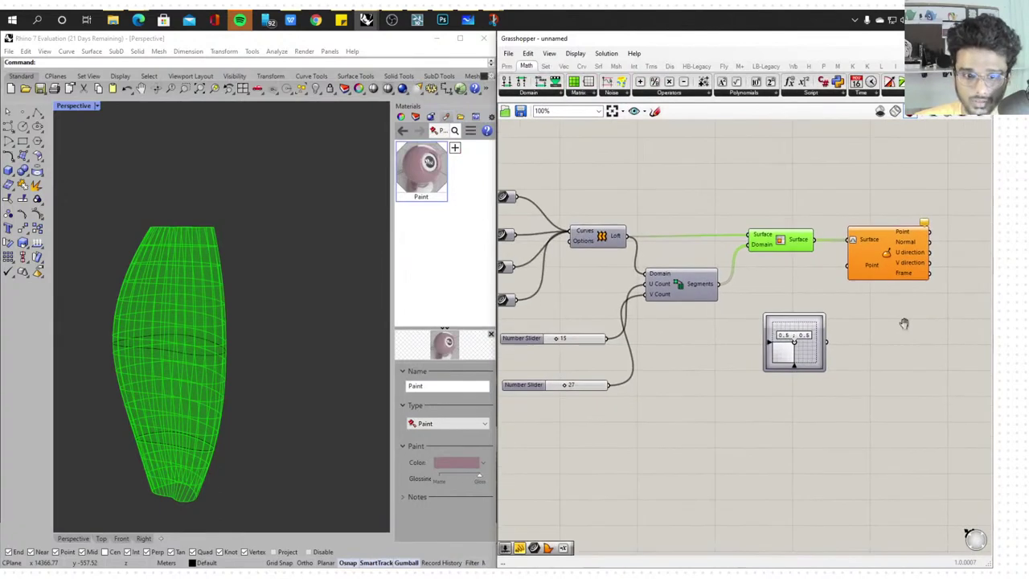
{"action": "left_click", "coordinate": [606, 241]}
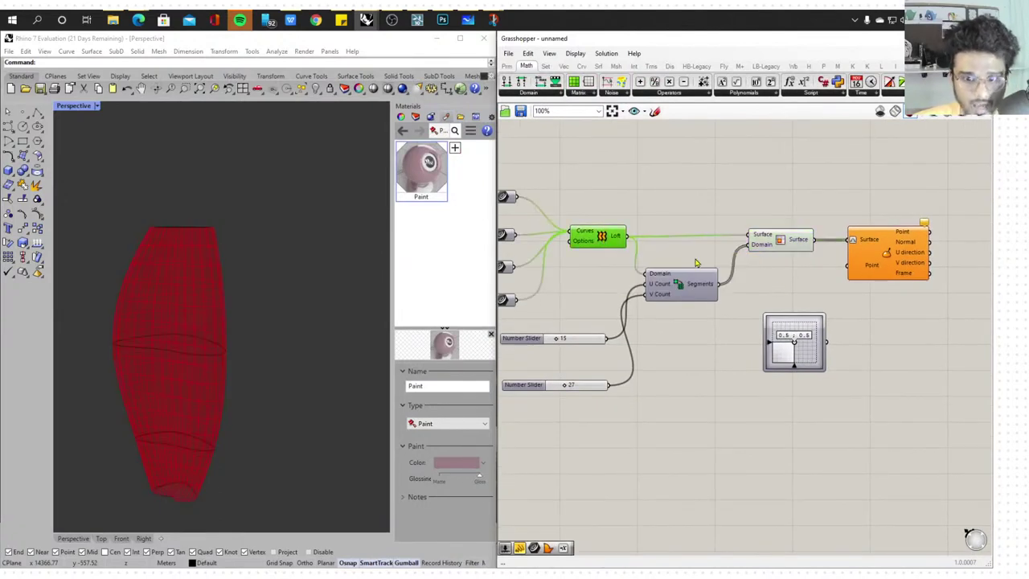
{"action": "left_click", "coordinate": [792, 241]}
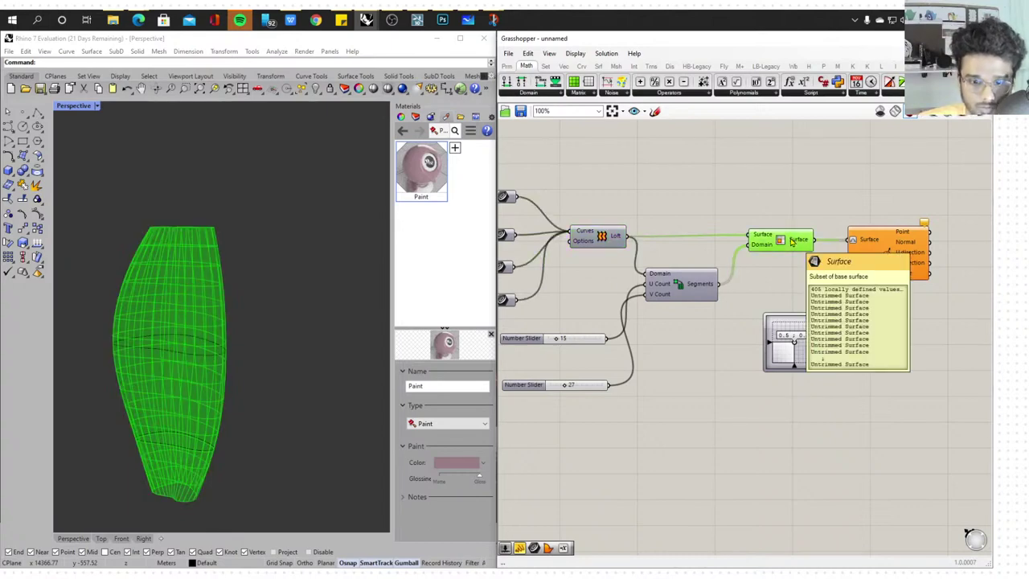
{"action": "left_click", "coordinate": [683, 291]}
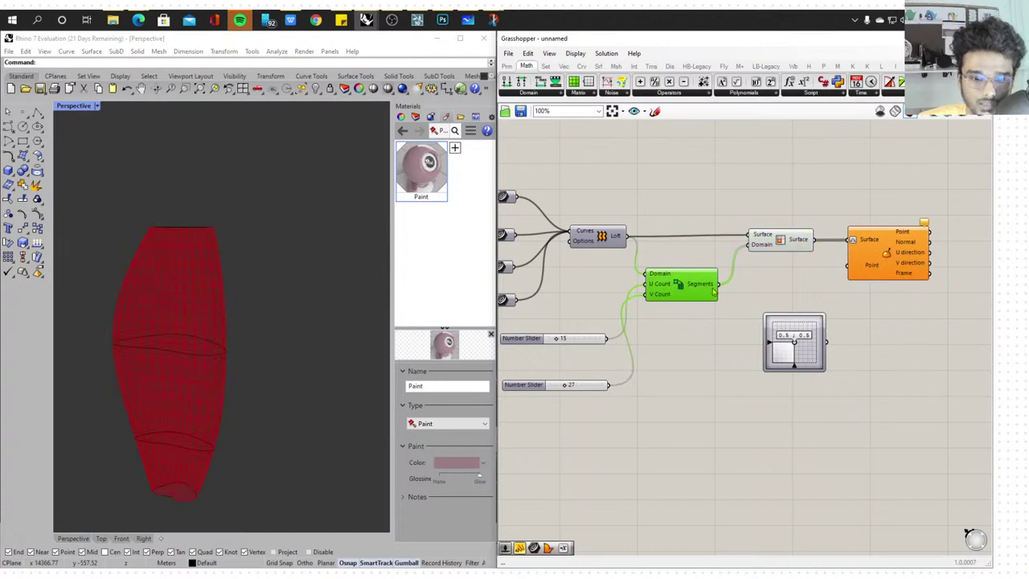
Set the number slider feeding Divide Domain²'s U Count to 34
{"action": "scroll", "coordinate": [651, 361], "scroll_direction": "up", "scroll_amount": 4}
{"action": "mouse_move", "coordinate": [622, 413]}
{"action": "left_mouse_down"}
{"action": "mouse_move", "coordinate": [603, 411]}
{"action": "mouse_move", "coordinate": [645, 415]}
{"action": "mouse_move", "coordinate": [620, 413]}
{"action": "left_mouse_up"}
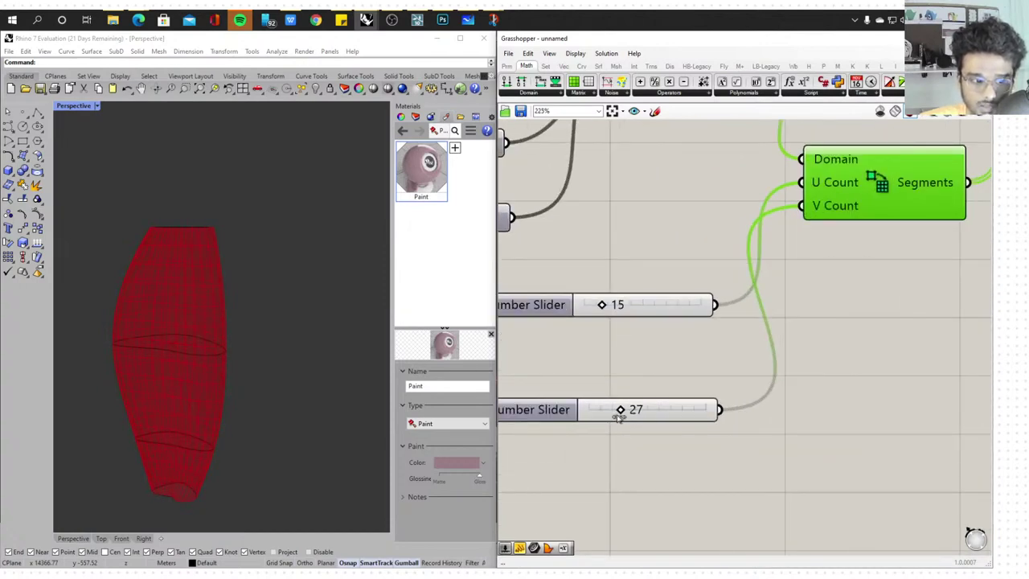
{"action": "left_click_drag", "start_coordinate": [604, 307], "coordinate": [634, 307]}
{"action": "scroll", "coordinate": [634, 310], "scroll_direction": "down", "scroll_amount": 5}
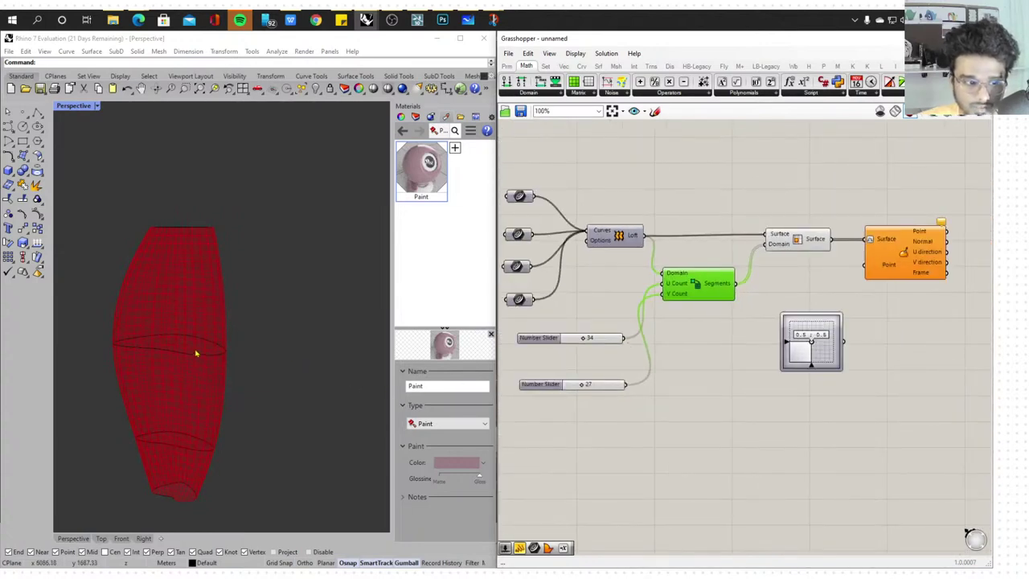
Examine the more finely subdivided surface from different angles in the Rhino perspective view
{"action": "right_click_drag", "start_coordinate": [195, 352], "coordinate": [171, 226]}
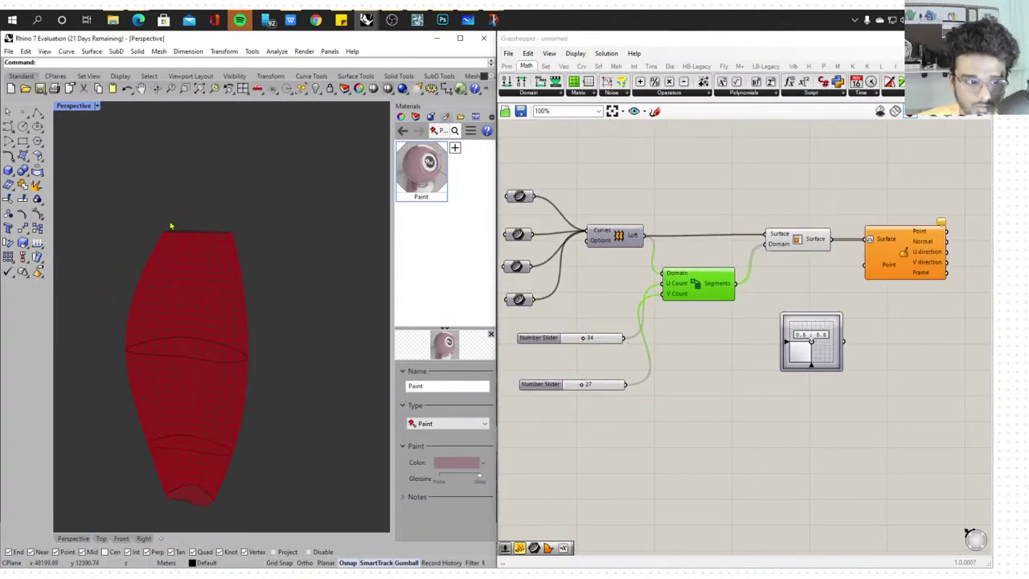
{"action": "left_click_drag", "start_coordinate": [160, 203], "coordinate": [248, 248]}
{"action": "scroll", "coordinate": [233, 233], "scroll_direction": "down", "scroll_amount": 6}
{"action": "left_click_drag", "start_coordinate": [218, 191], "coordinate": [217, 163]}
{"action": "scroll", "coordinate": [257, 266], "scroll_direction": "up", "scroll_amount": 5}
{"action": "left_click", "coordinate": [287, 289]}
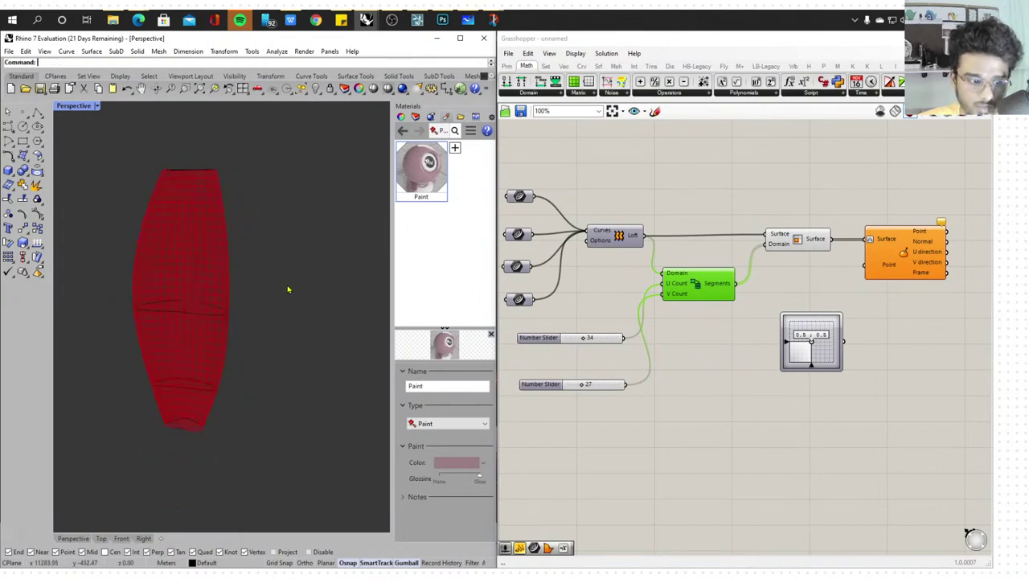
{"action": "right_click_drag", "start_coordinate": [287, 290], "coordinate": [245, 317]}
{"action": "scroll", "coordinate": [932, 253], "scroll_direction": "down", "scroll_amount": 2}
Connect the MD Slider's output to the Point input of Evaluate Surface
{"action": "right_click_drag", "start_coordinate": [932, 253], "coordinate": [736, 312]}
{"action": "scroll", "coordinate": [669, 329], "scroll_direction": "up", "scroll_amount": 3}
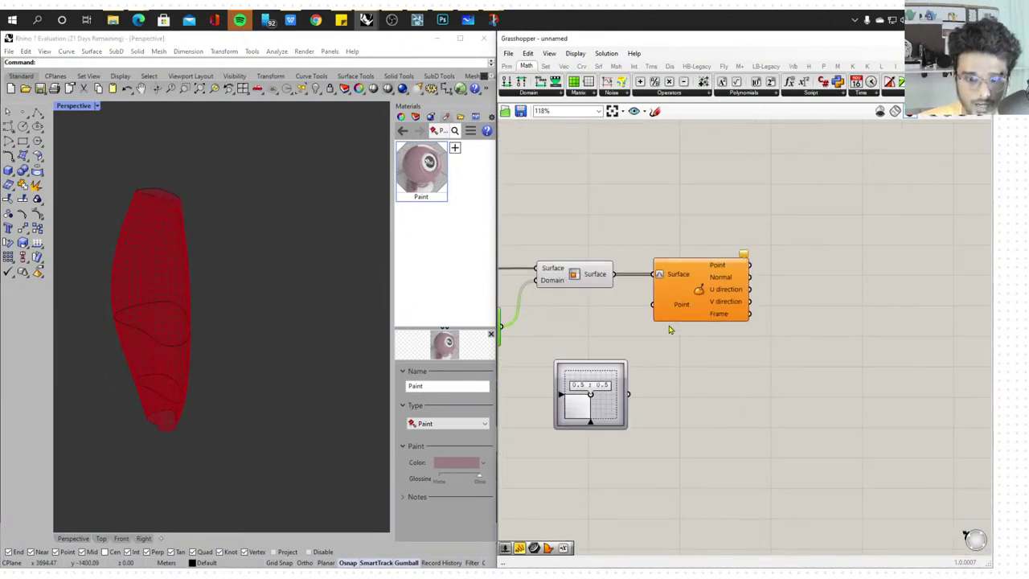
{"action": "right_click_drag", "start_coordinate": [670, 329], "coordinate": [728, 324]}
{"action": "scroll", "coordinate": [728, 325], "scroll_direction": "up", "scroll_amount": 2}
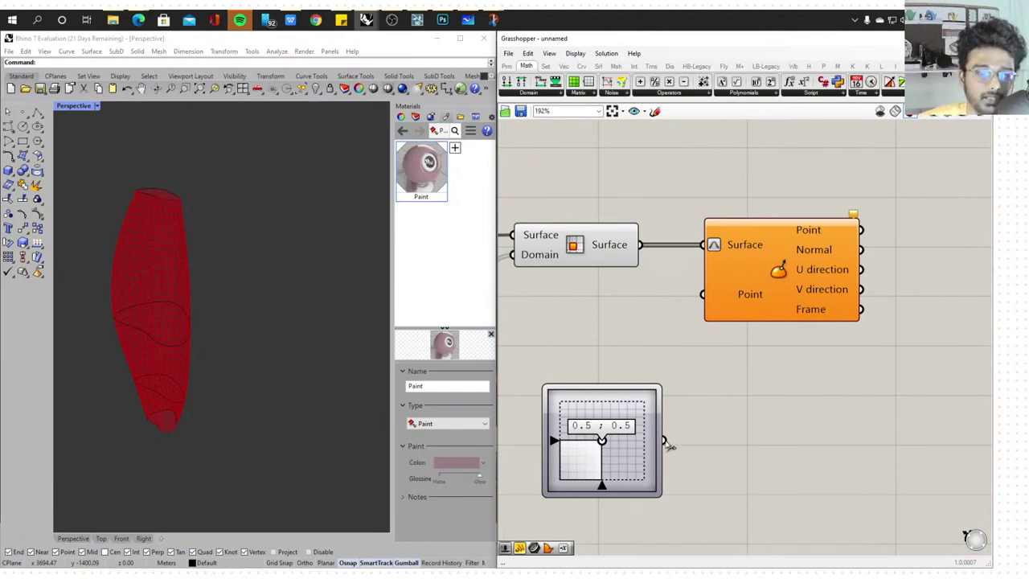
{"action": "left_click_drag", "start_coordinate": [664, 440], "coordinate": [696, 298]}
Examine the evaluated points across the surface panels in the perspective view and review Evaluate Surface's outputs
{"action": "right_click_drag", "start_coordinate": [277, 317], "coordinate": [305, 320]}
{"action": "scroll", "coordinate": [250, 247], "scroll_direction": "up", "scroll_amount": 5}
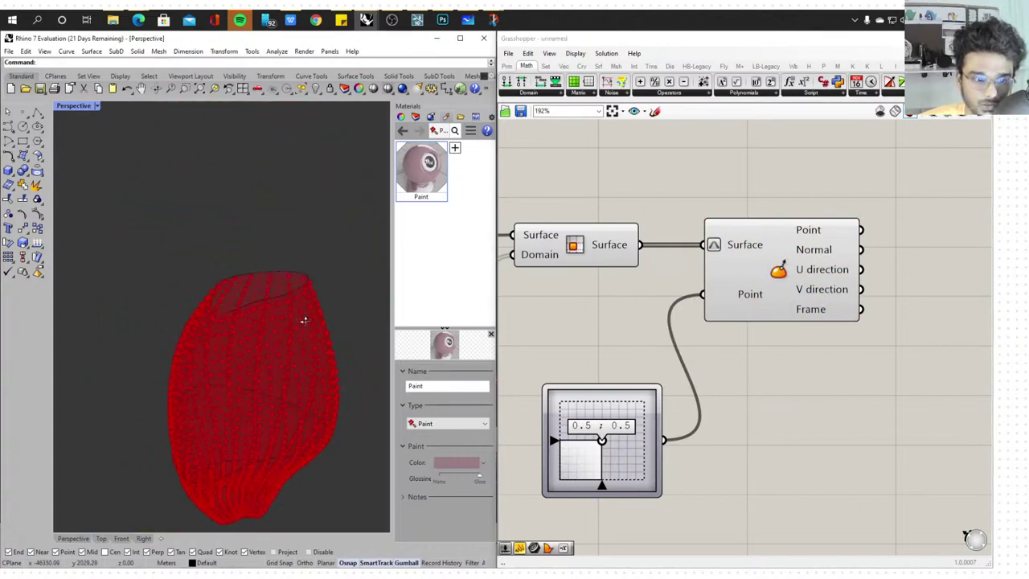
{"action": "scroll", "coordinate": [260, 243], "scroll_direction": "up", "scroll_amount": 10}
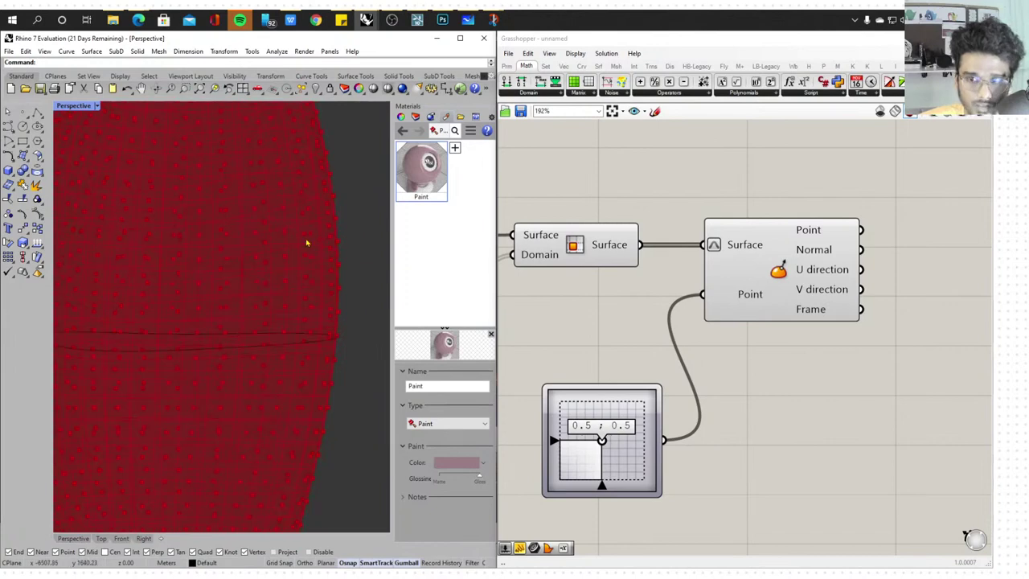
{"action": "scroll", "coordinate": [306, 242], "scroll_direction": "down", "scroll_amount": 5}
{"action": "right_click_drag", "start_coordinate": [306, 243], "coordinate": [271, 342]}
{"action": "scroll", "coordinate": [271, 342], "scroll_direction": "down", "scroll_amount": 5}
{"action": "right_click_drag", "start_coordinate": [805, 355], "coordinate": [760, 337]}
{"action": "right_click_drag", "start_coordinate": [216, 404], "coordinate": [137, 351]}
{"action": "scroll", "coordinate": [176, 309], "scroll_direction": "up", "scroll_amount": 4}
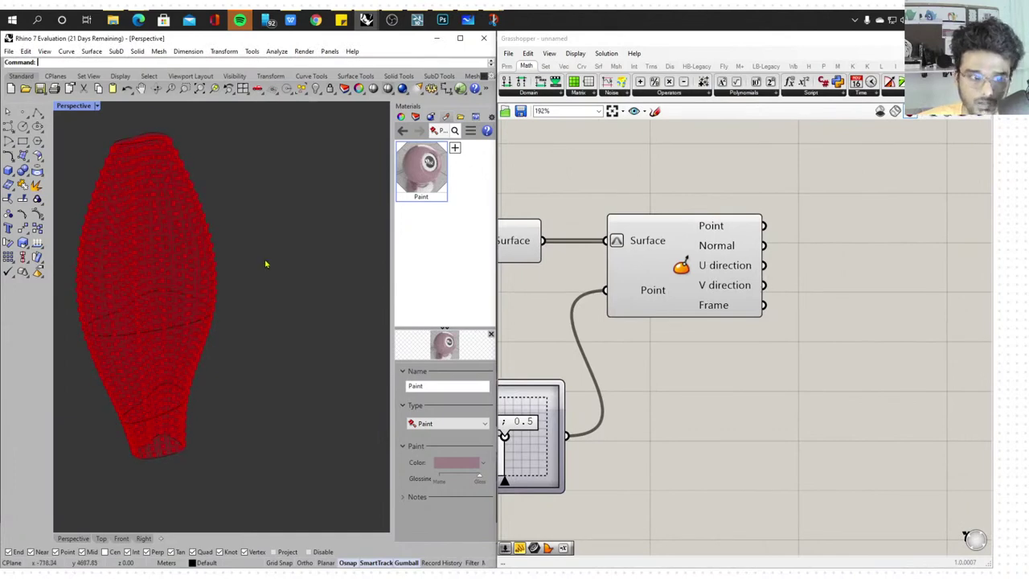
{"action": "scroll", "coordinate": [266, 263], "scroll_direction": "down", "scroll_amount": 2}
{"action": "mouse_move", "coordinate": [711, 231]}
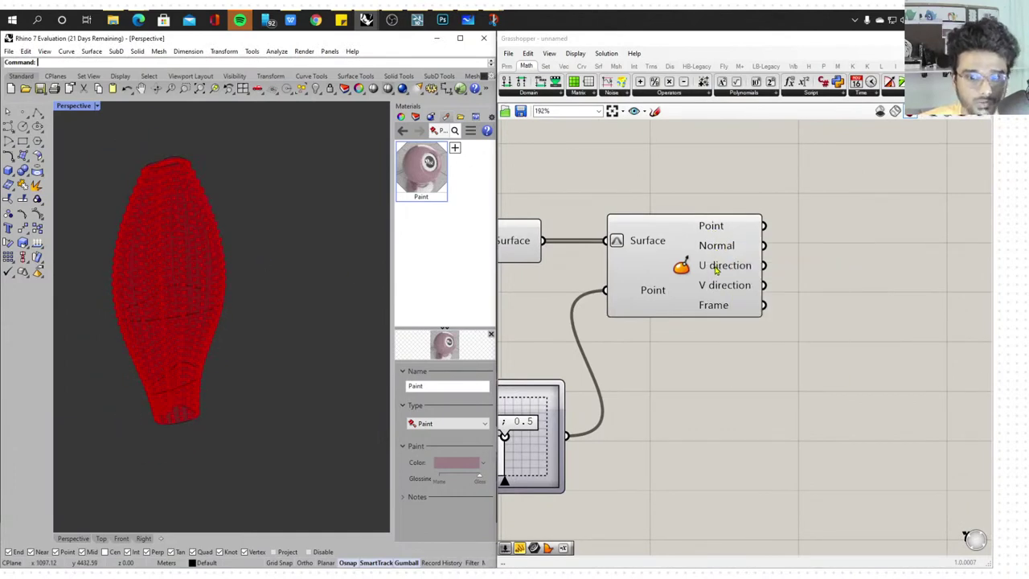
{"action": "mouse_move", "coordinate": [715, 271]}
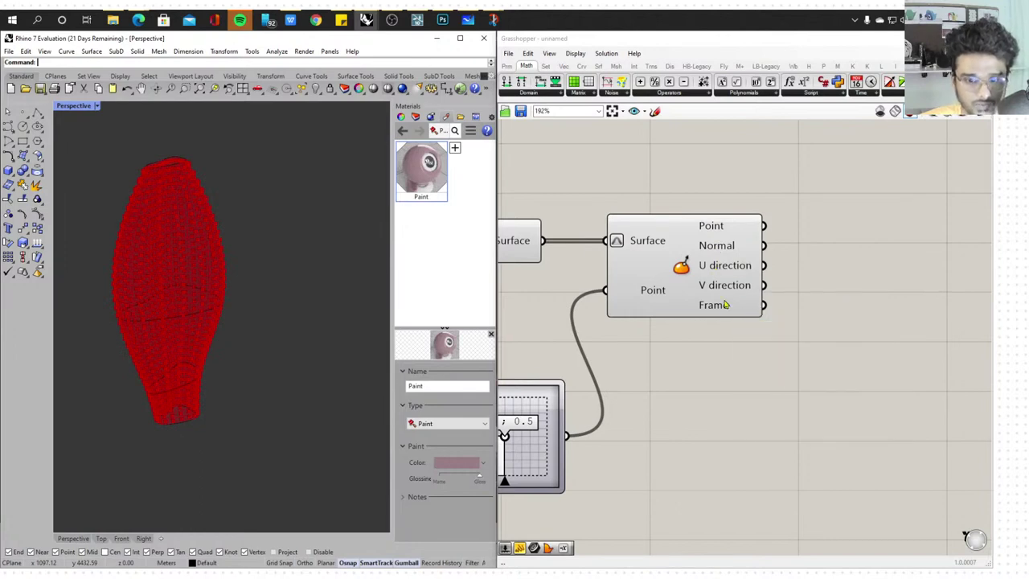
Add a Move component to the canvas beyond the surface evaluation component
{"action": "right_click_drag", "start_coordinate": [741, 237], "coordinate": [704, 287]}
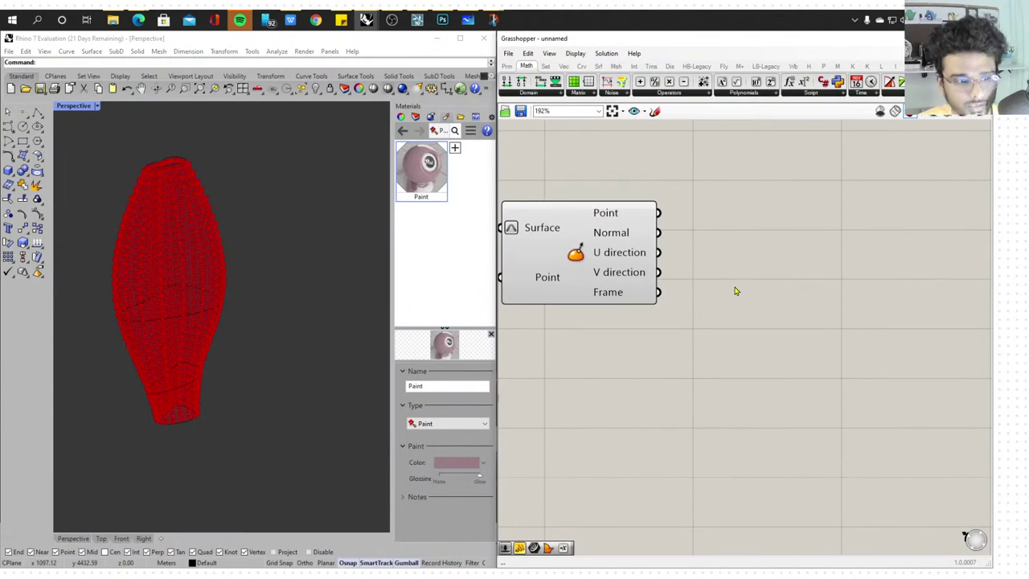
{"action": "double_click", "coordinate": [778, 289]}
{"action": "type", "text": "move"}
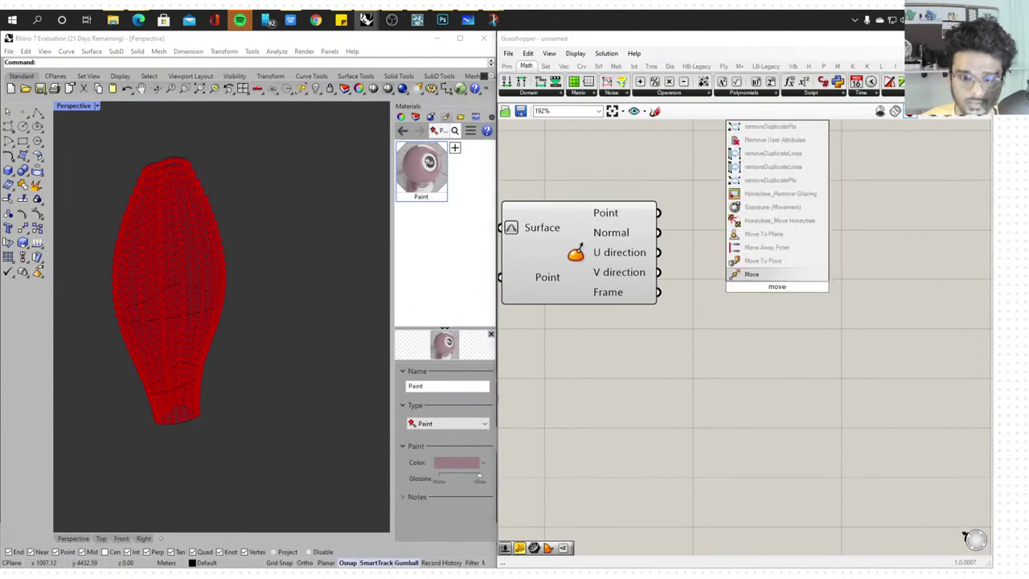
{"action": "left_click", "coordinate": [786, 277]}
{"action": "left_click_drag", "start_coordinate": [786, 284], "coordinate": [920, 298]}
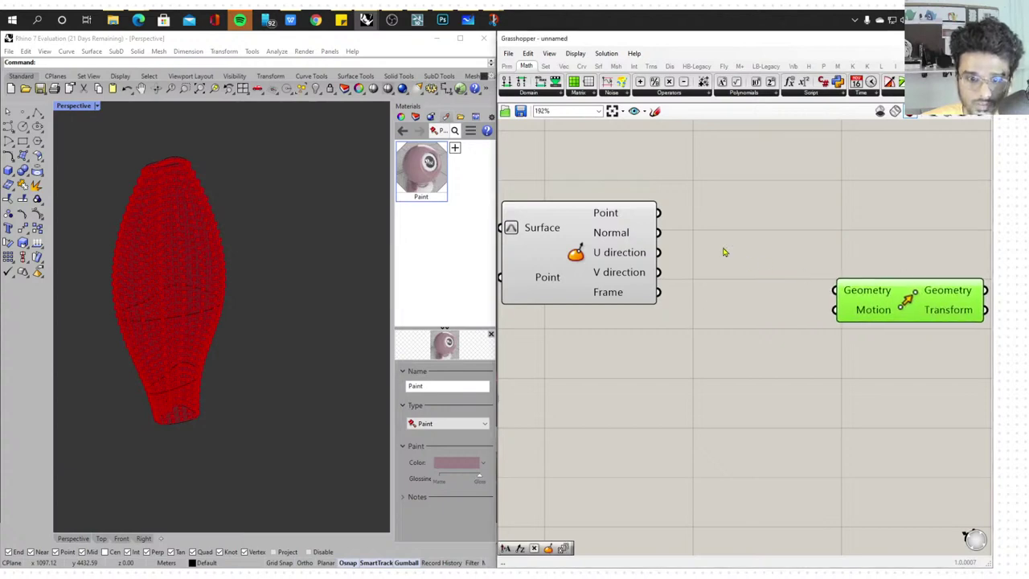
Connect the surface evaluation's Point output to the Geometry input of the Move component
{"action": "left_click", "coordinate": [628, 234]}
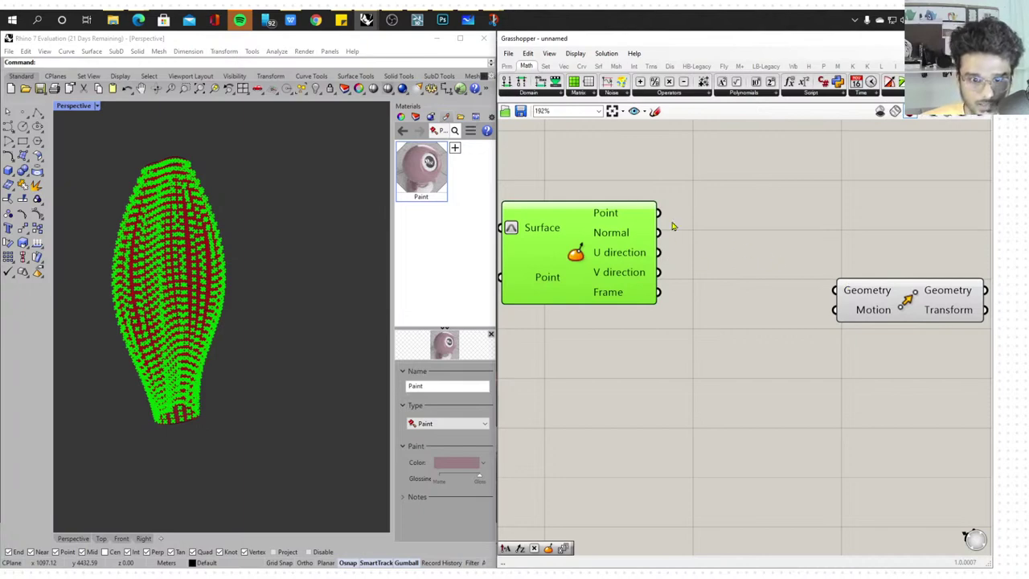
{"action": "left_click", "coordinate": [754, 212]}
{"action": "right_click_drag", "start_coordinate": [776, 218], "coordinate": [674, 246]}
{"action": "left_click_drag", "start_coordinate": [826, 308], "coordinate": [891, 310]}
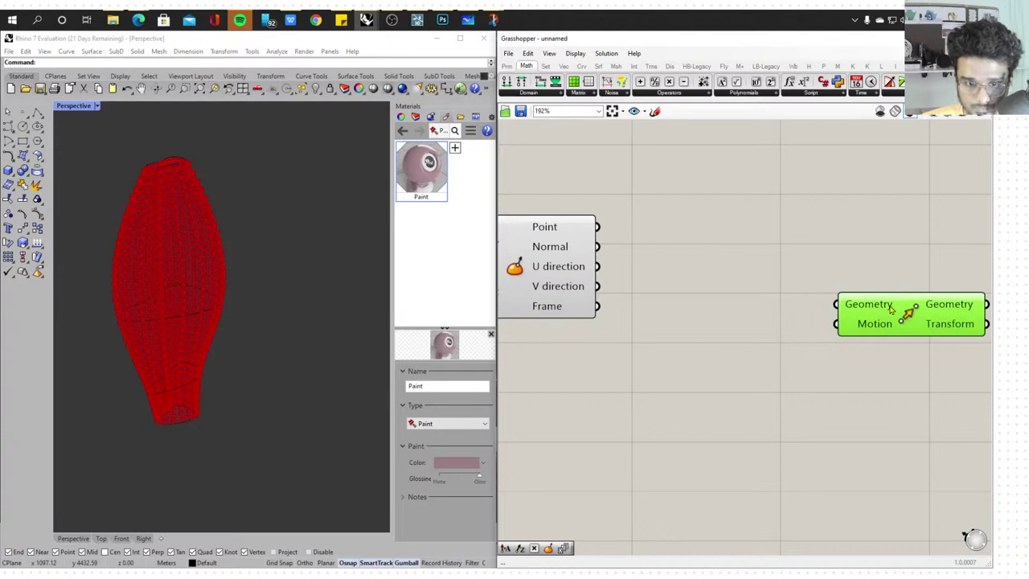
{"action": "double_click", "coordinate": [770, 287]}
{"action": "left_click_drag", "start_coordinate": [598, 228], "coordinate": [837, 267]}
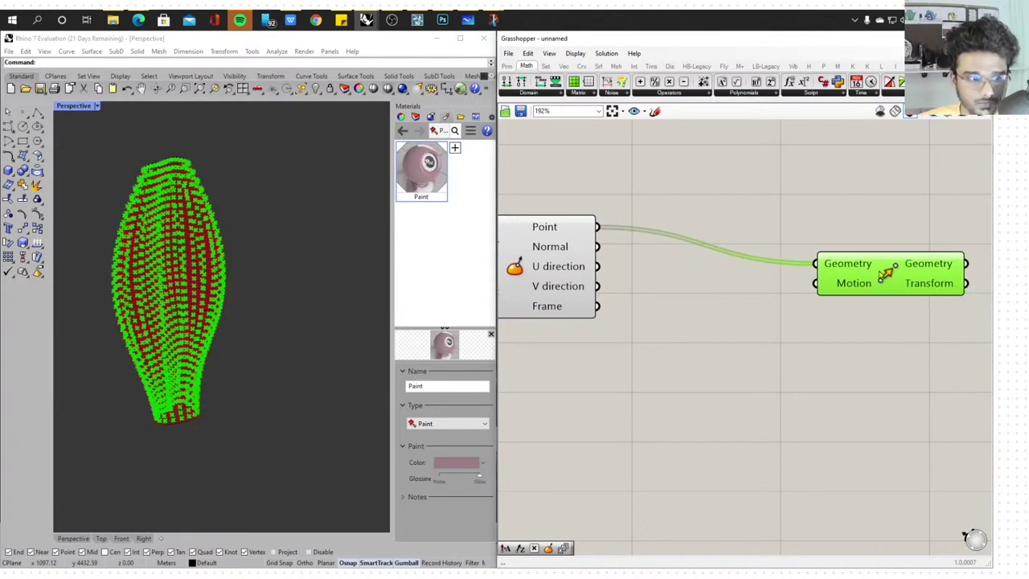
{"action": "scroll", "coordinate": [287, 219], "scroll_direction": "up", "scroll_amount": 5}
{"action": "scroll", "coordinate": [322, 213], "scroll_direction": "up", "scroll_amount": 6}
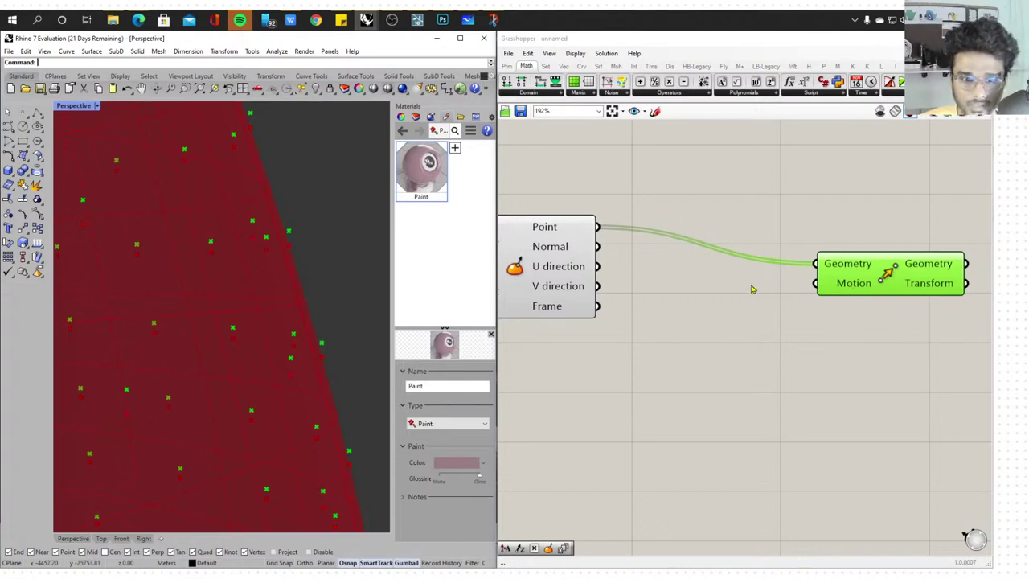
Add an Amplitude component below the Move component and feed the surface evaluation's Normal output into its Vector input
{"action": "double_click", "coordinate": [713, 368]}
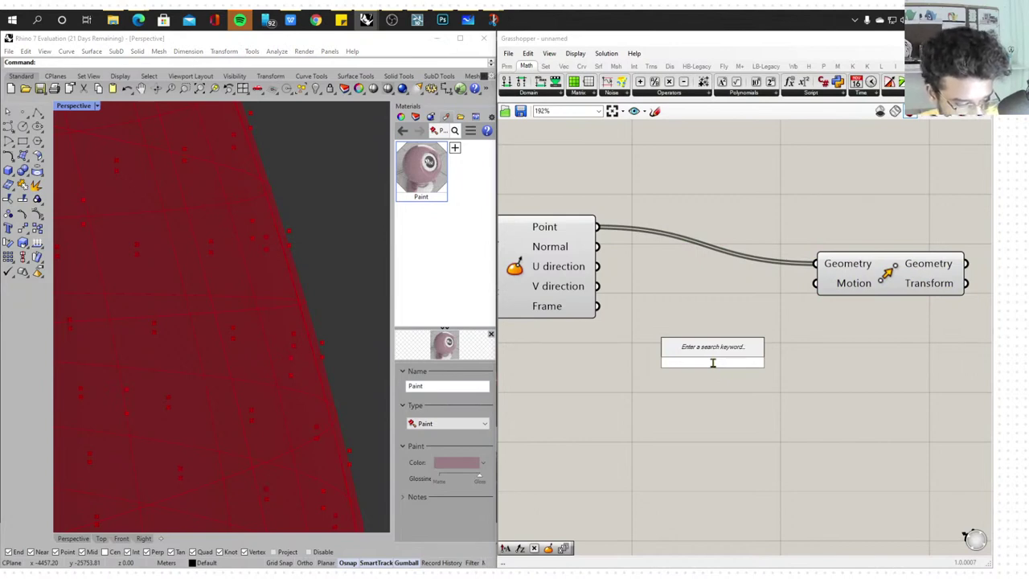
{"action": "type", "text": "vwct"}
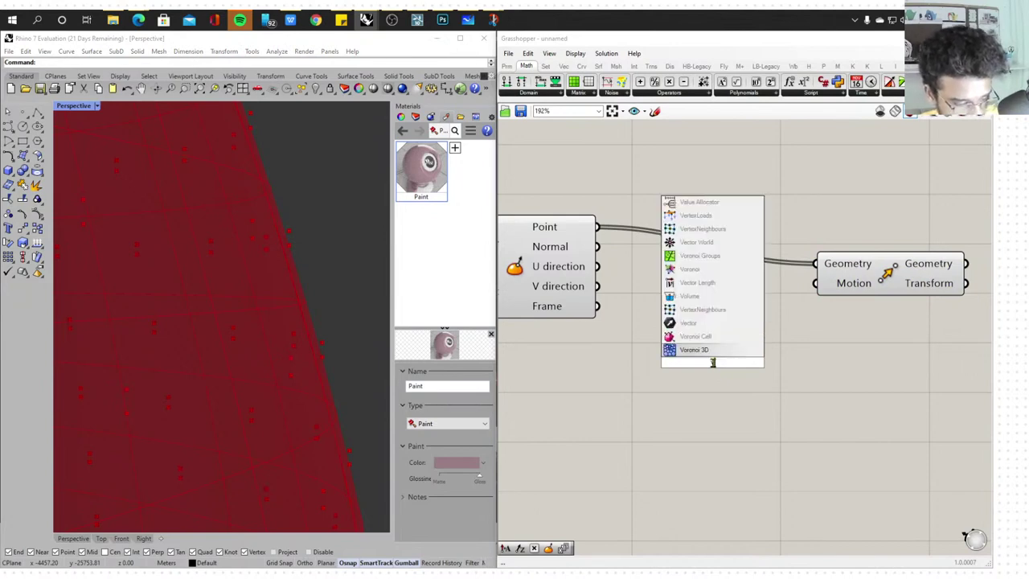
{"action": "key", "text": "BackSpace"}
{"action": "key", "text": "BackSpace"}
{"action": "key", "text": "BackSpace"}
{"action": "key", "text": "BackSpace"}
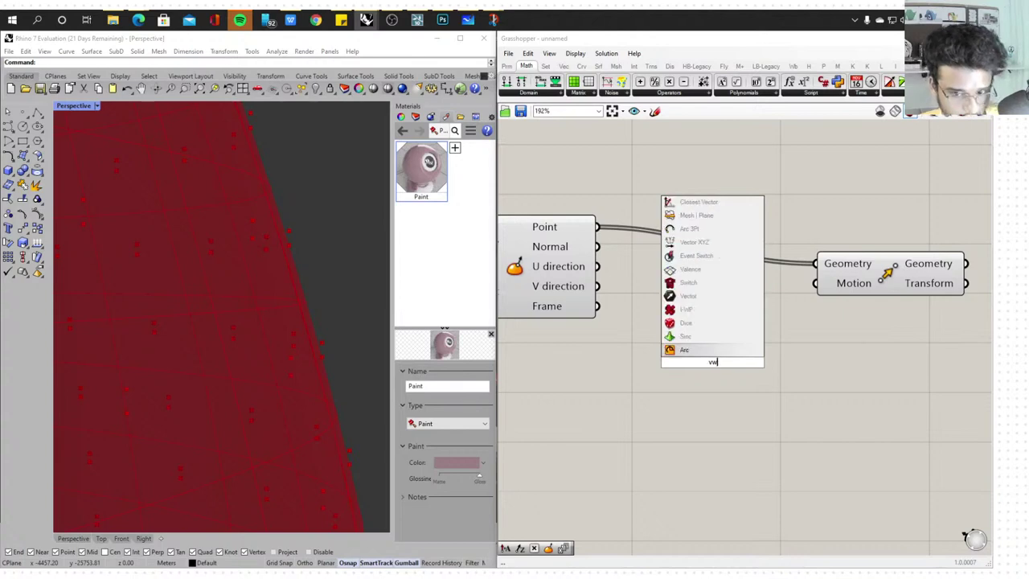
{"action": "type", "text": "amplitude"}
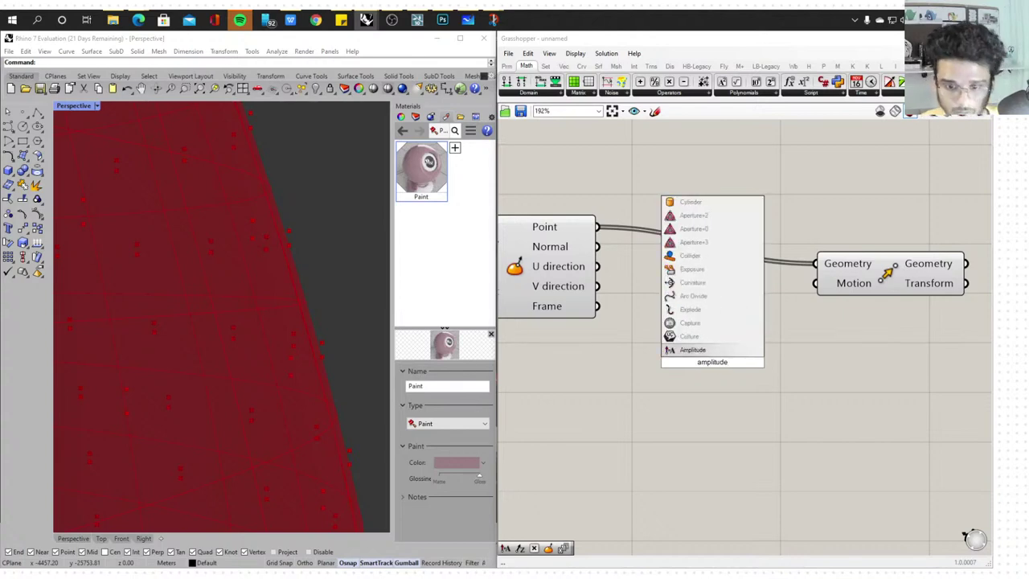
{"action": "left_click", "coordinate": [707, 349]}
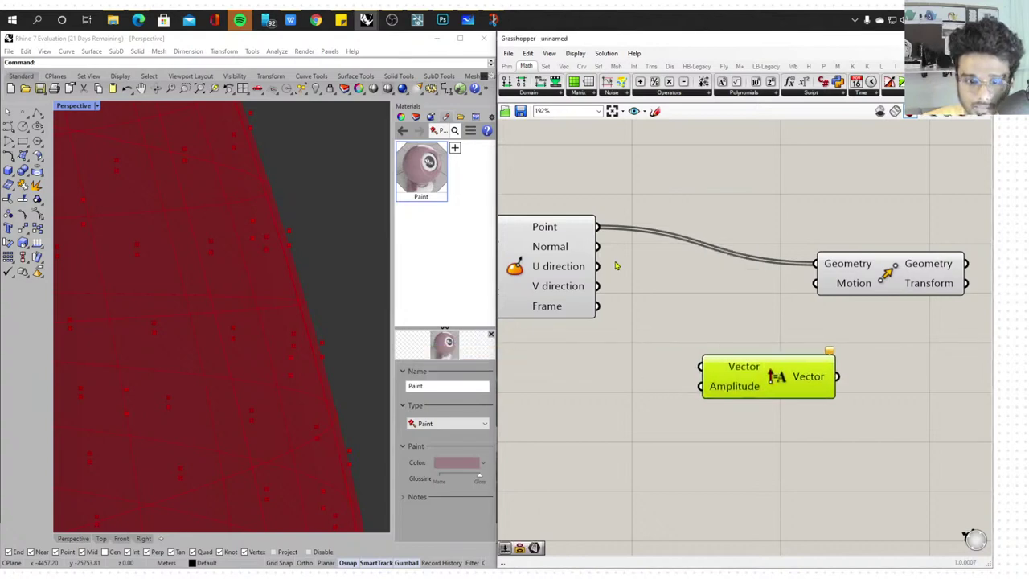
{"action": "left_click_drag", "start_coordinate": [596, 245], "coordinate": [701, 367]}
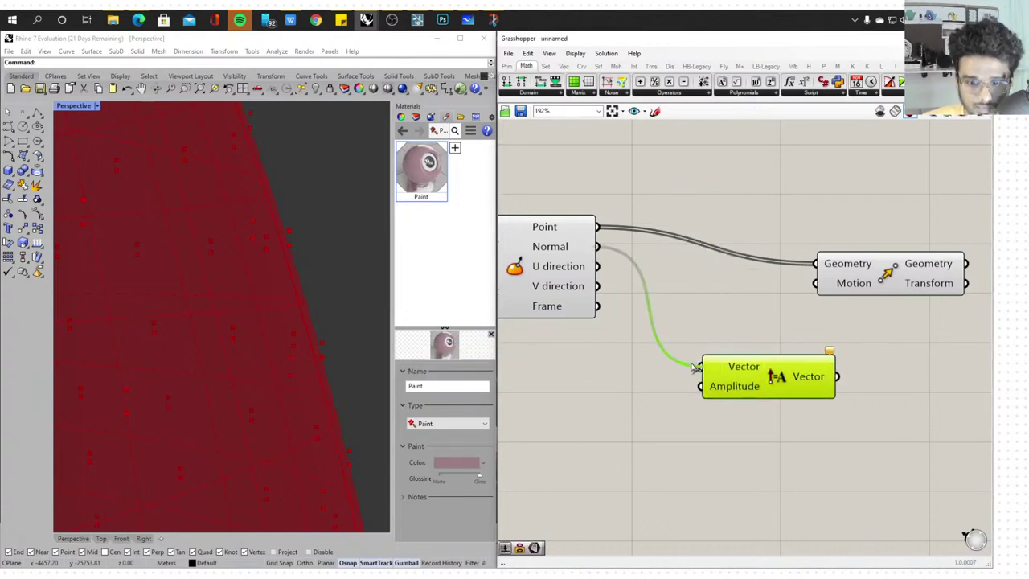
{"action": "left_click_drag", "start_coordinate": [806, 364], "coordinate": [798, 359]}
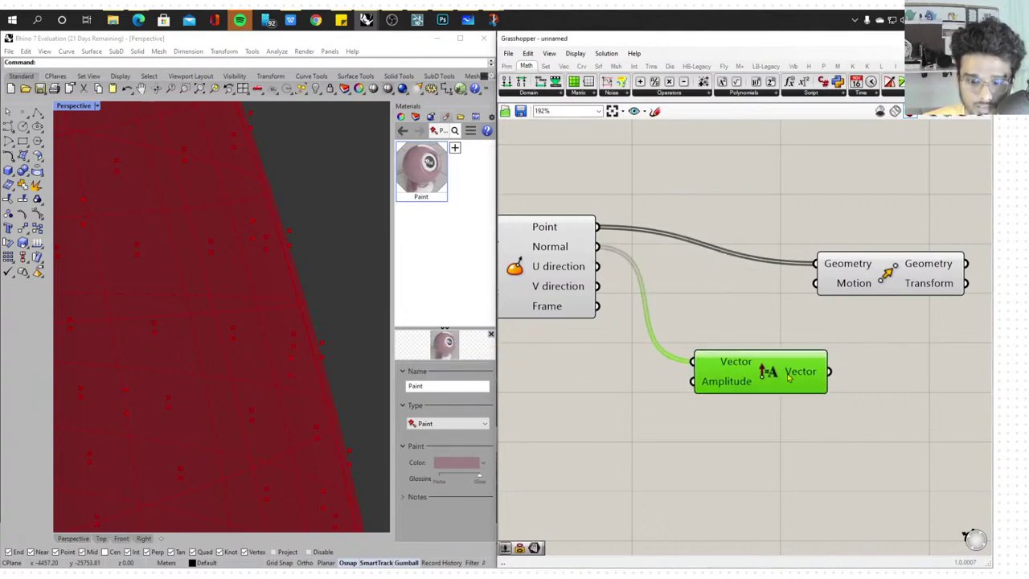
Add a number slider set to 15 and connect it to the Amplitude input of the Amplitude component
{"action": "double_click", "coordinate": [586, 456]}
{"action": "type", "text": "15"}
{"action": "key", "text": "Return"}
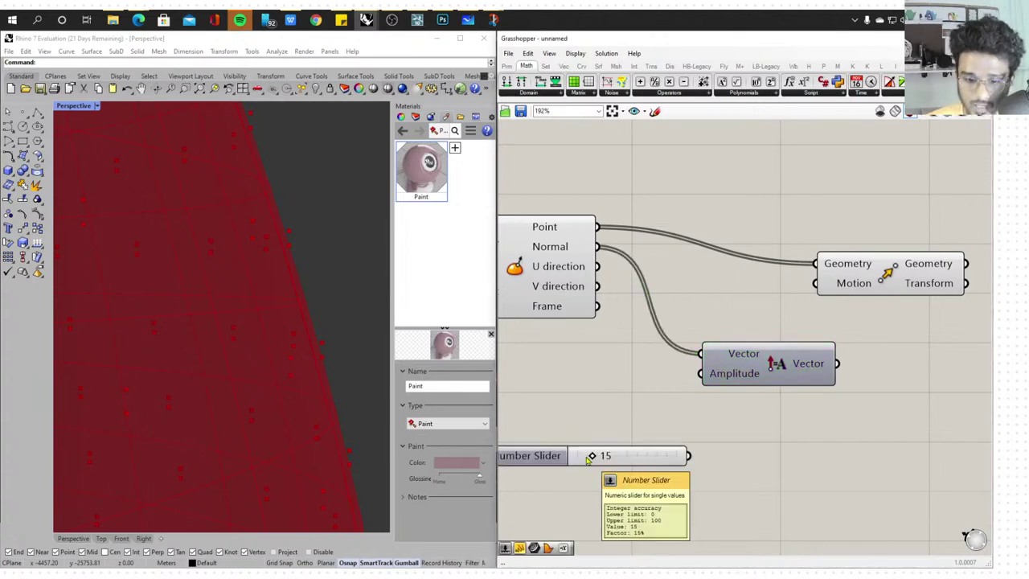
{"action": "left_click_drag", "start_coordinate": [699, 459], "coordinate": [700, 373]}
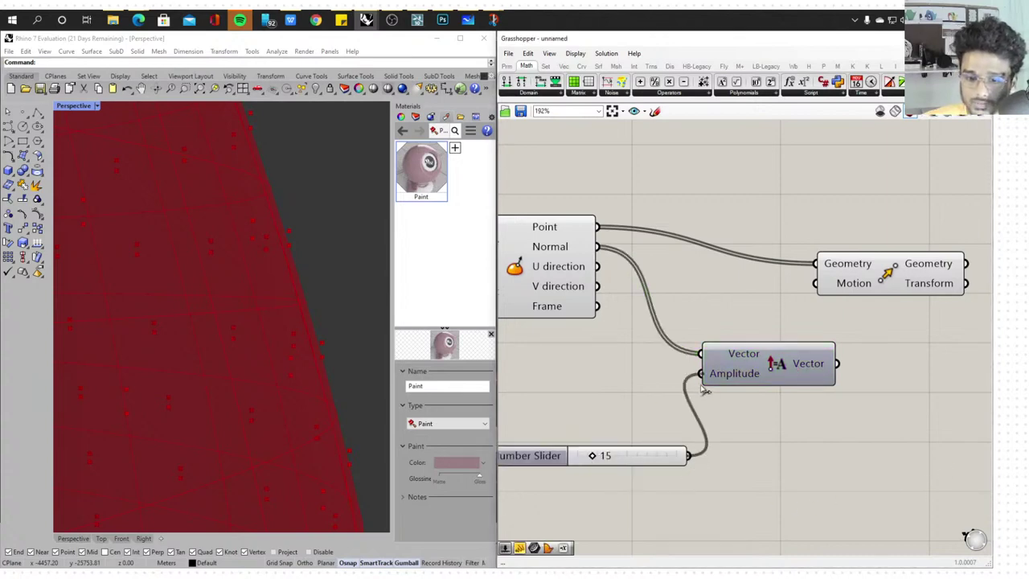
Connect the Amplitude component's Vector output to the Move component's Motion input and set the number slider to 50
{"action": "left_click_drag", "start_coordinate": [807, 381], "coordinate": [796, 292]}
{"action": "right_click_drag", "start_coordinate": [709, 383], "coordinate": [769, 358]}
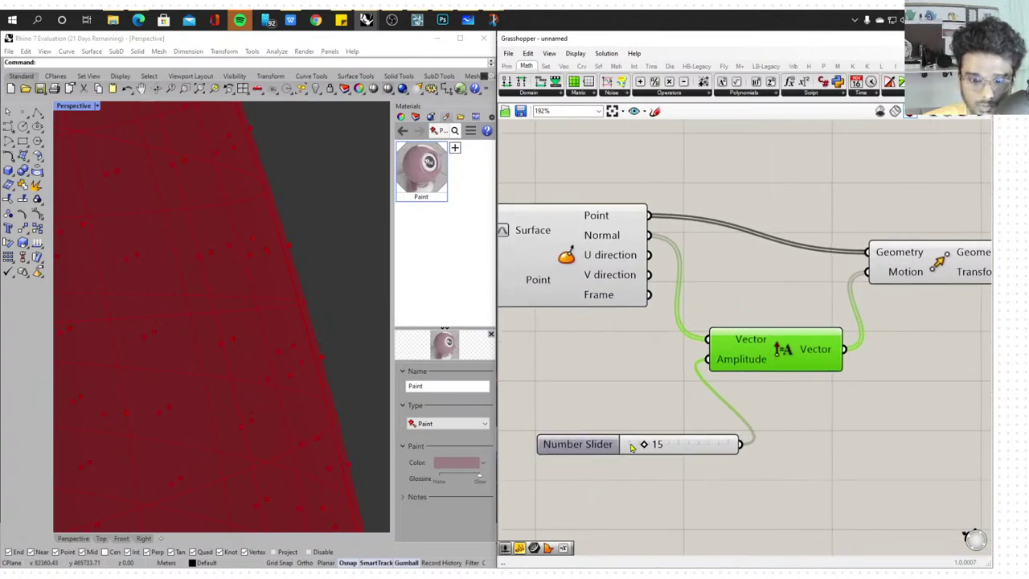
{"action": "left_click_drag", "start_coordinate": [719, 444], "coordinate": [681, 460]}
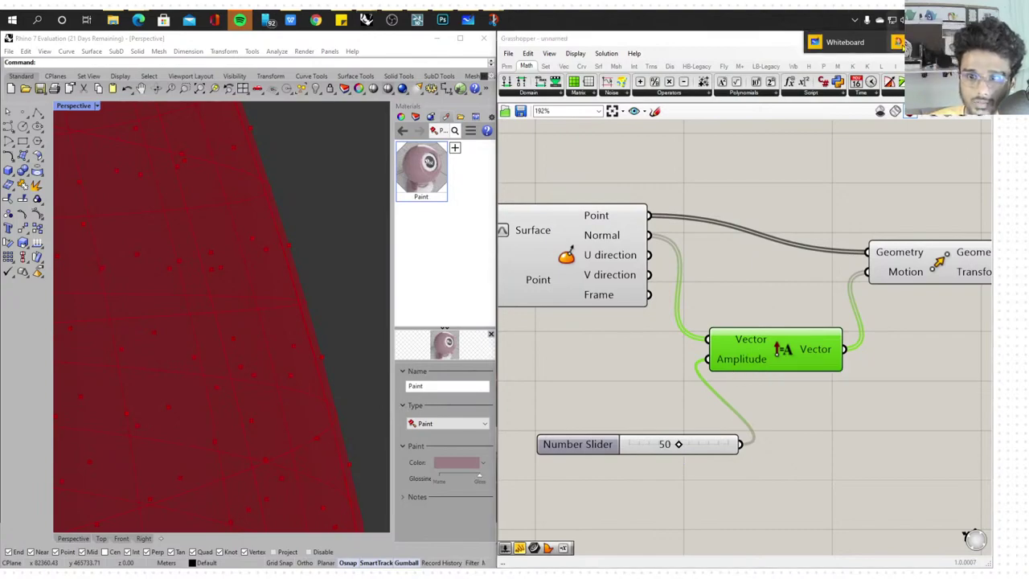
Sketch a pyramid-shaped panel with an outward arrow over a screenshot in Snip & Sketch, then discard the annotation
{"action": "left_click", "coordinate": [899, 42]}
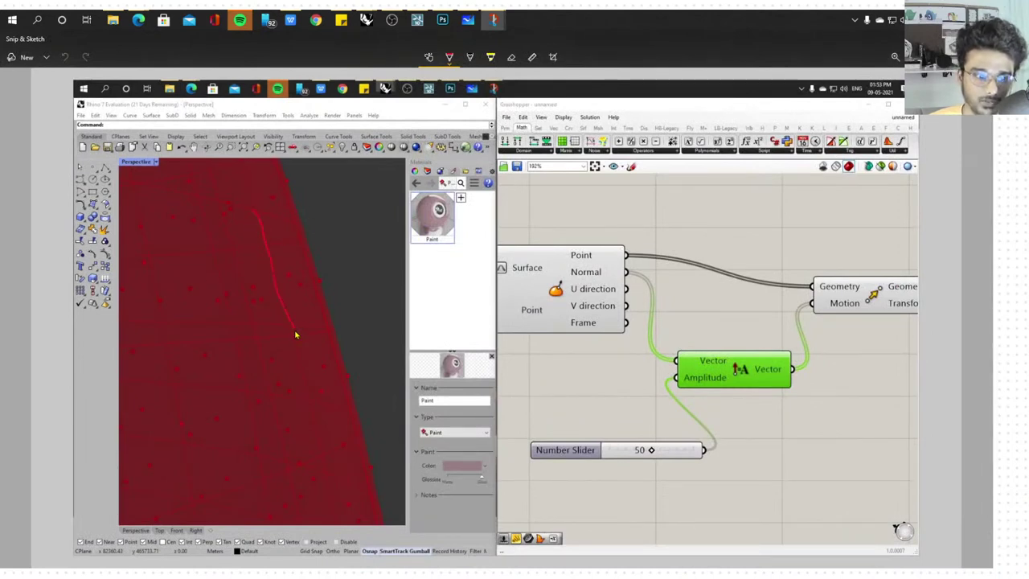
{"action": "mouse_move", "coordinate": [324, 332]}
{"action": "left_mouse_down"}
{"action": "mouse_move", "coordinate": [301, 269]}
{"action": "mouse_move", "coordinate": [381, 255]}
{"action": "left_mouse_up"}
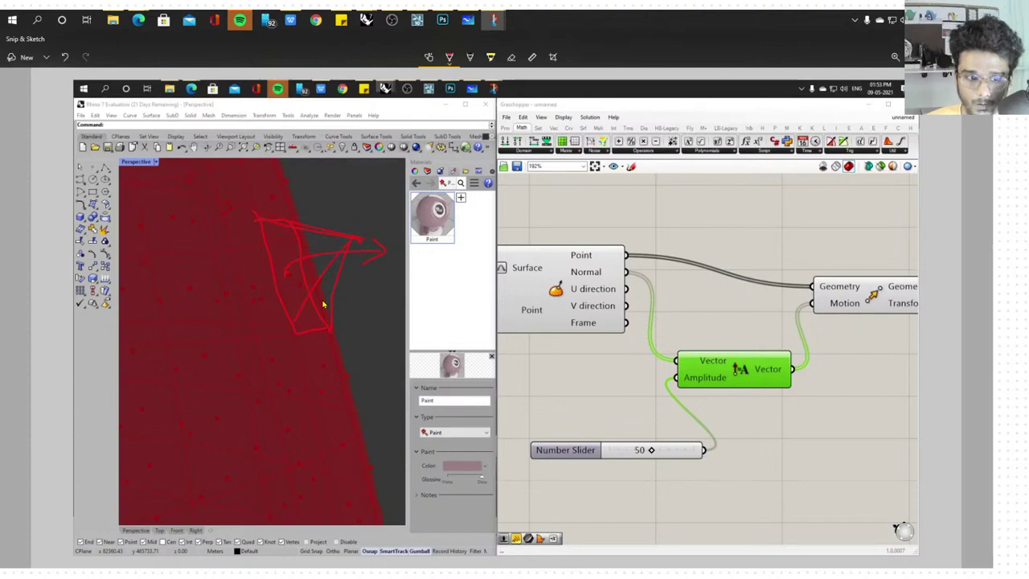
{"action": "left_click", "coordinate": [933, 39]}
{"action": "left_click", "coordinate": [934, 38]}
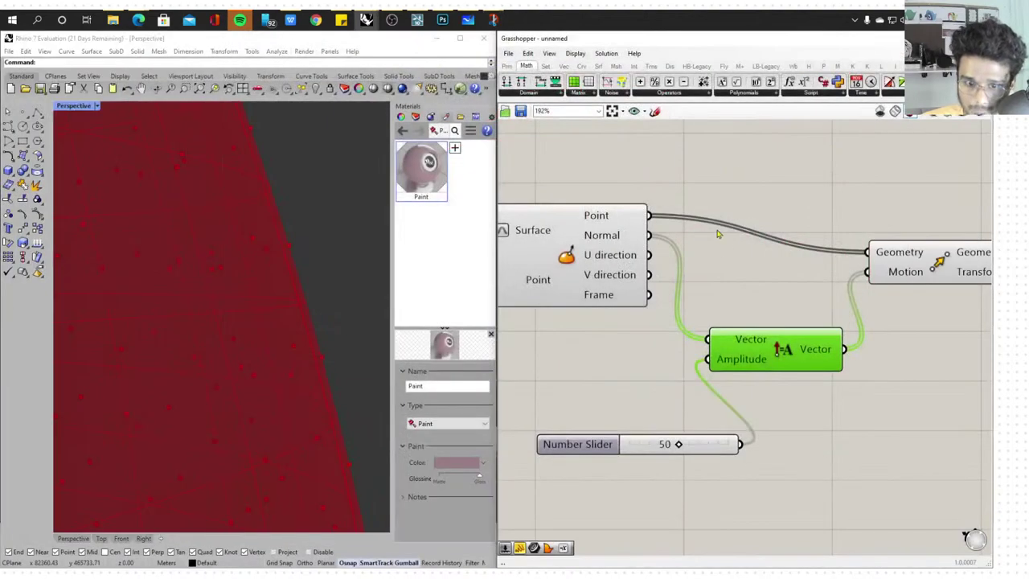
Add a Negative component between the surface evaluation and Amplitude components
{"action": "scroll", "coordinate": [720, 234], "scroll_direction": "down", "scroll_amount": 3}
{"action": "right_click_drag", "start_coordinate": [724, 288], "coordinate": [658, 314]}
{"action": "double_click", "coordinate": [658, 314]}
{"action": "type", "text": "neget"}
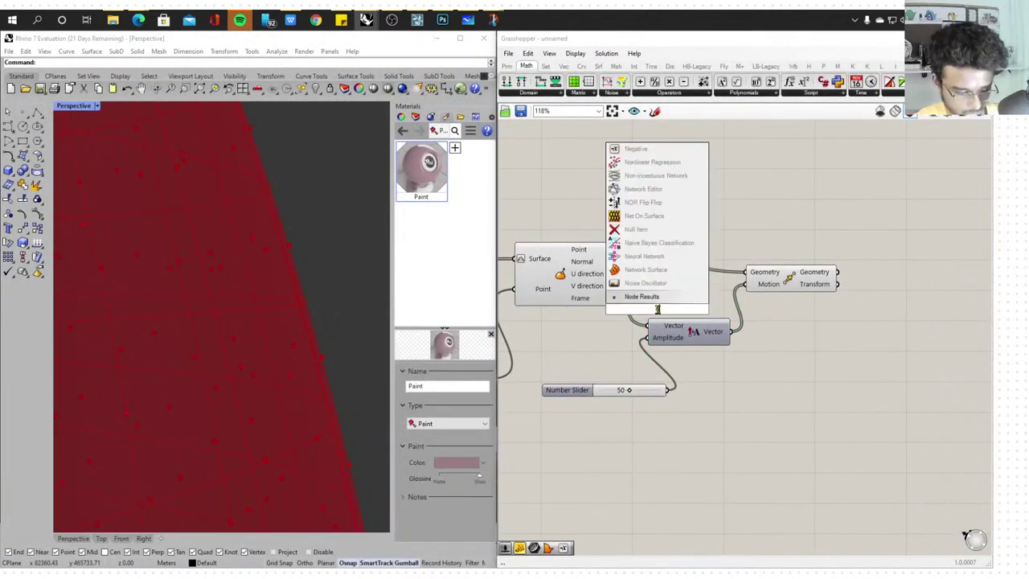
{"action": "key", "text": "BackSpace"}
{"action": "key", "text": "BackSpace"}
{"action": "type", "text": "ative"}
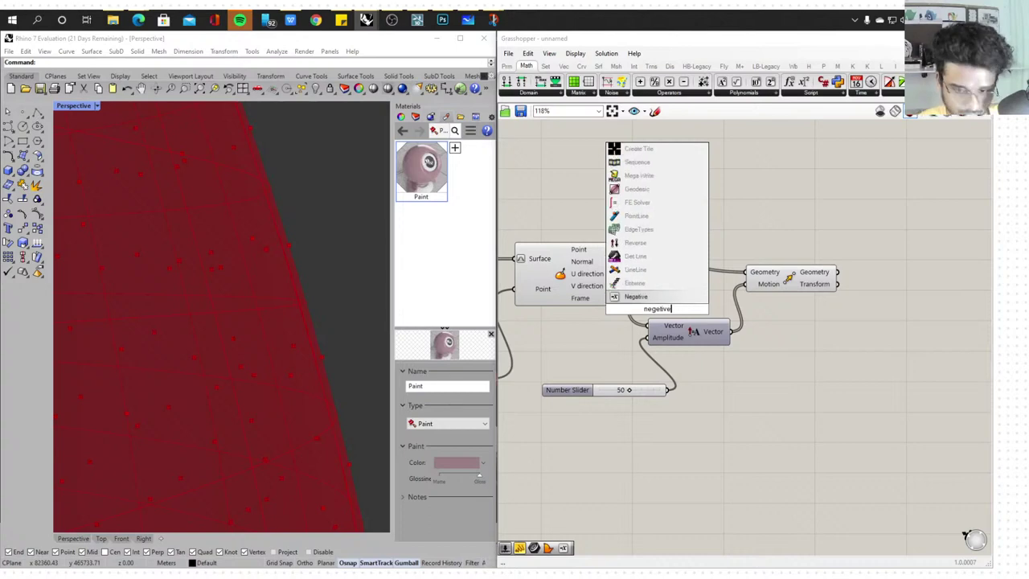
{"action": "left_click", "coordinate": [661, 302]}
Route the Normal output through the Negative component into the Amplitude component's Vector input, replacing the direct connection
{"action": "scroll", "coordinate": [640, 294], "scroll_direction": "up", "scroll_amount": 3}
{"action": "left_click_drag", "start_coordinate": [643, 313], "coordinate": [644, 287]}
{"action": "left_click_drag", "start_coordinate": [594, 244], "coordinate": [628, 306]}
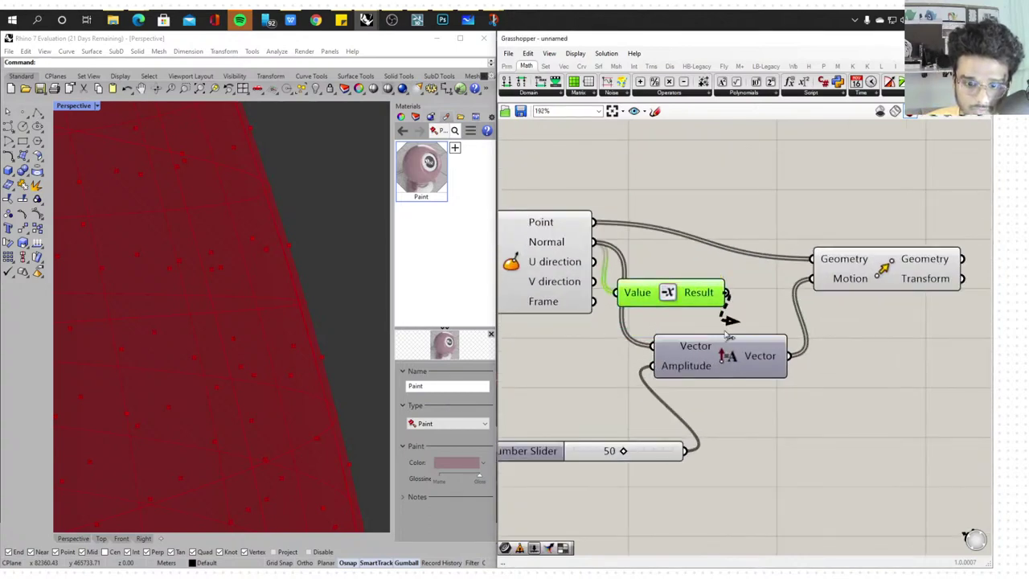
{"action": "left_click_drag", "start_coordinate": [727, 336], "coordinate": [666, 356]}
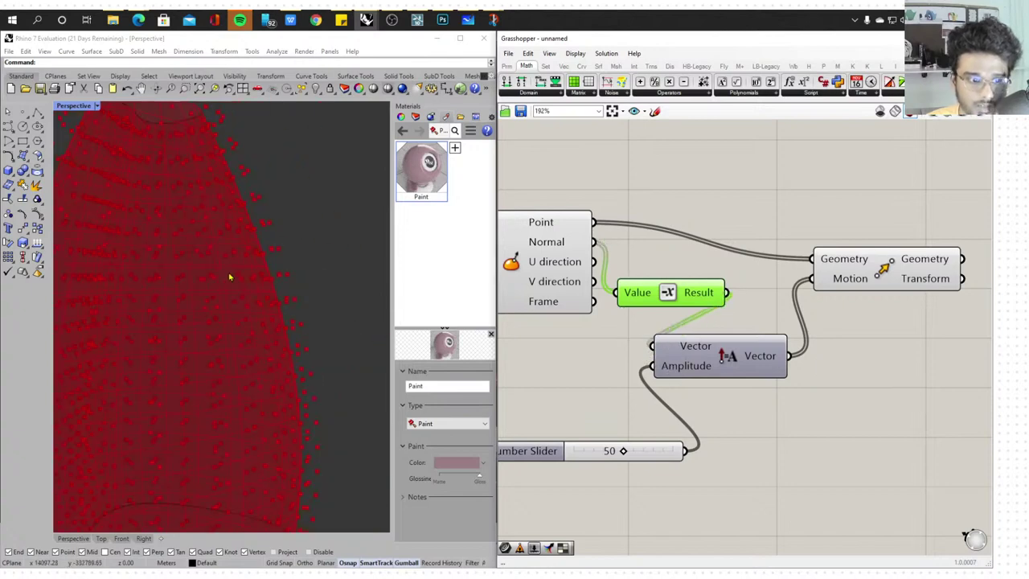
{"action": "scroll", "coordinate": [229, 277], "scroll_direction": "down", "scroll_amount": 5}
{"action": "mouse_move", "coordinate": [246, 274]}
{"action": "right_mouse_down"}
{"action": "mouse_move", "coordinate": [172, 407]}
{"action": "mouse_move", "coordinate": [257, 270]}
{"action": "right_mouse_up"}
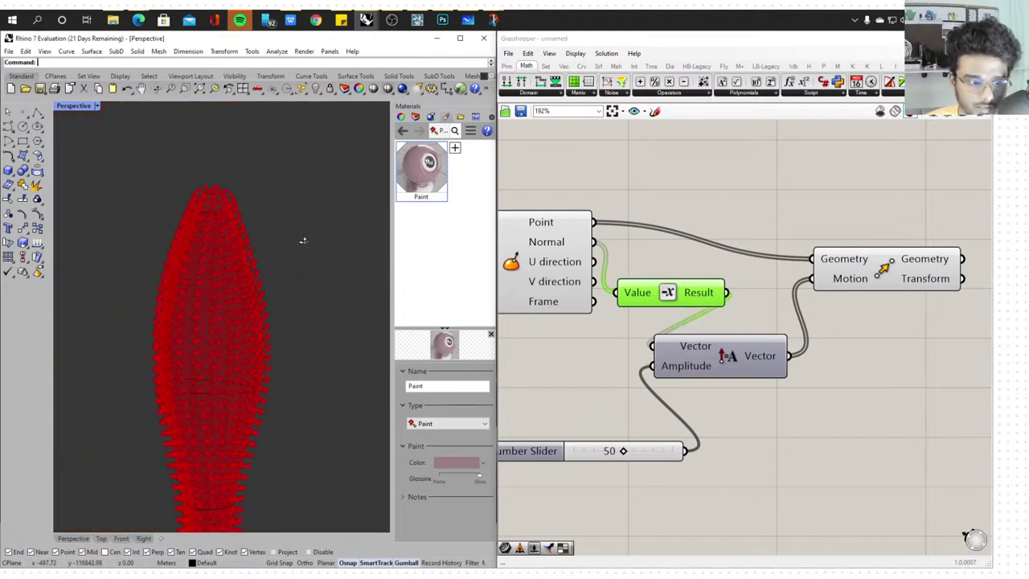
{"action": "right_click_drag", "start_coordinate": [329, 298], "coordinate": [262, 284]}
{"action": "scroll", "coordinate": [678, 311], "scroll_direction": "down", "scroll_amount": 3}
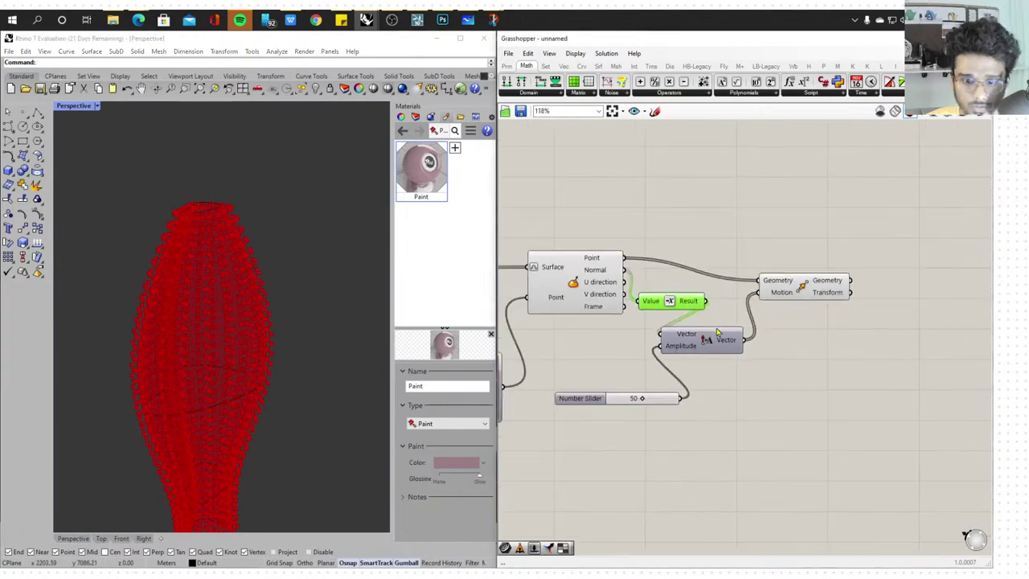
Shift the Negative, Amplitude, number slider and Move components together farther from the surface evaluation component
{"action": "right_click_drag", "start_coordinate": [716, 323], "coordinate": [653, 307]}
{"action": "left_click_drag", "start_coordinate": [839, 249], "coordinate": [583, 479]}
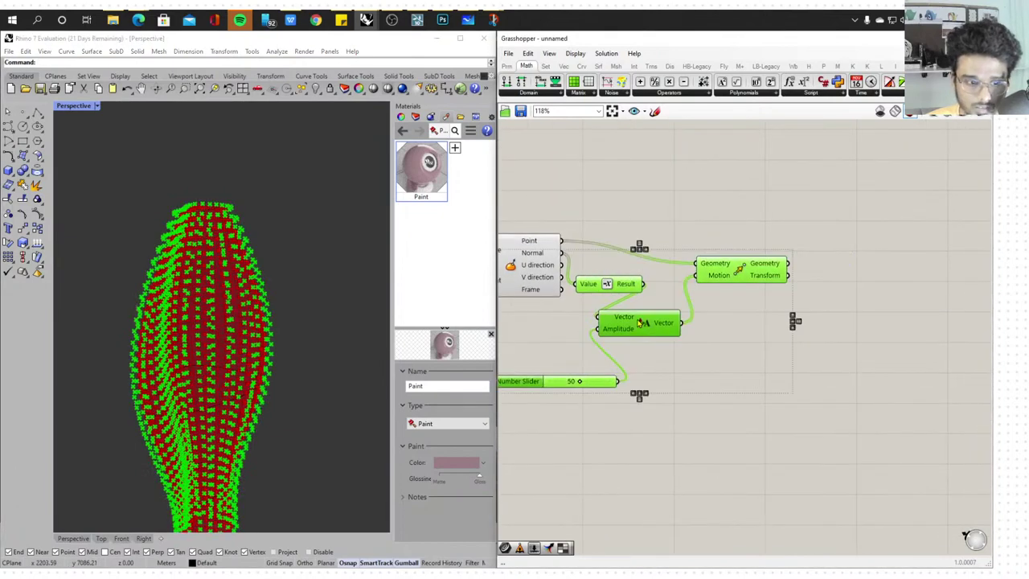
{"action": "left_click_drag", "start_coordinate": [639, 322], "coordinate": [699, 322]}
{"action": "left_click", "coordinate": [764, 233]}
Add an Extrude component to the canvas beyond the Move component
{"action": "right_click_drag", "start_coordinate": [882, 242], "coordinate": [786, 238]}
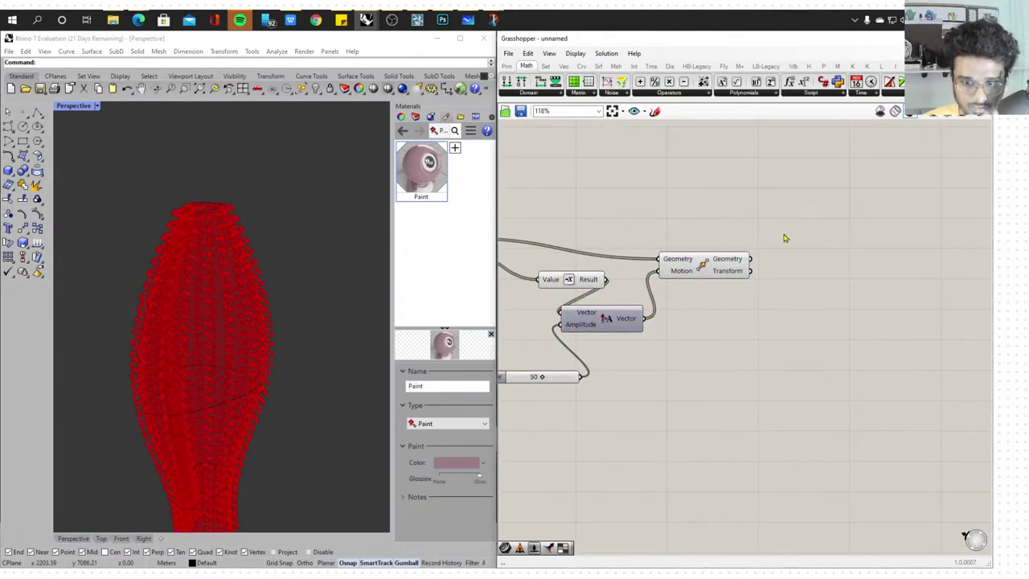
{"action": "double_click", "coordinate": [785, 238]}
{"action": "type", "text": "ext"}
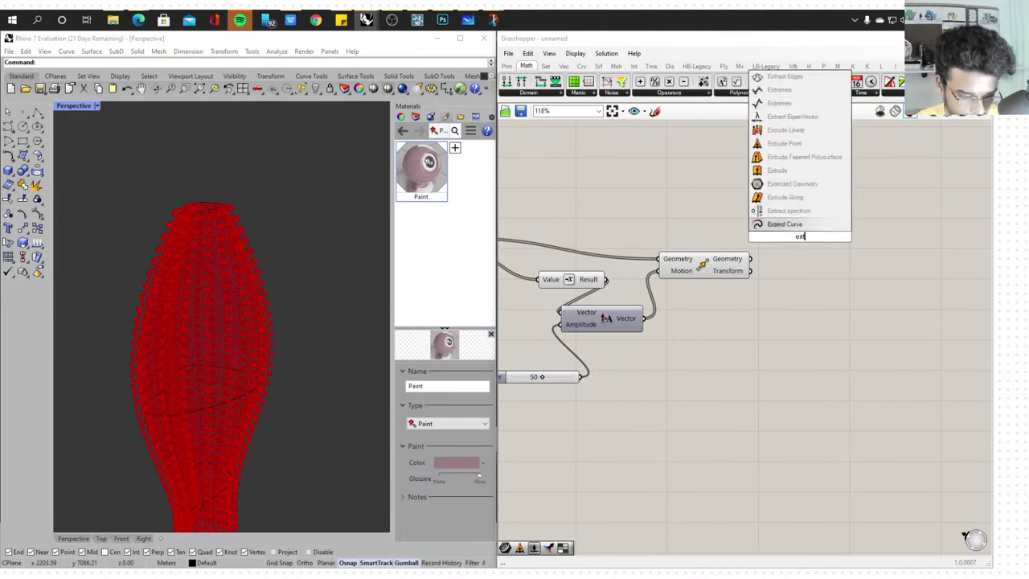
{"action": "type", "text": "rud"}
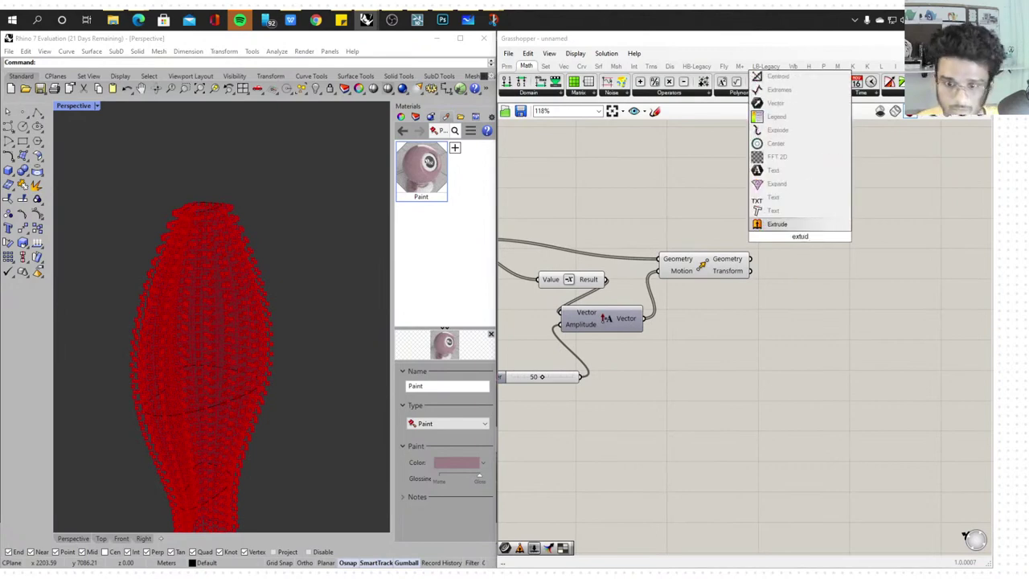
{"action": "left_click", "coordinate": [790, 227]}
{"action": "scroll", "coordinate": [789, 233], "scroll_direction": "up", "scroll_amount": 3}
{"action": "left_click_drag", "start_coordinate": [791, 233], "coordinate": [827, 236]}
{"action": "scroll", "coordinate": [765, 242], "scroll_direction": "down", "scroll_amount": 4}
{"action": "right_click_drag", "start_coordinate": [765, 242], "coordinate": [835, 276]}
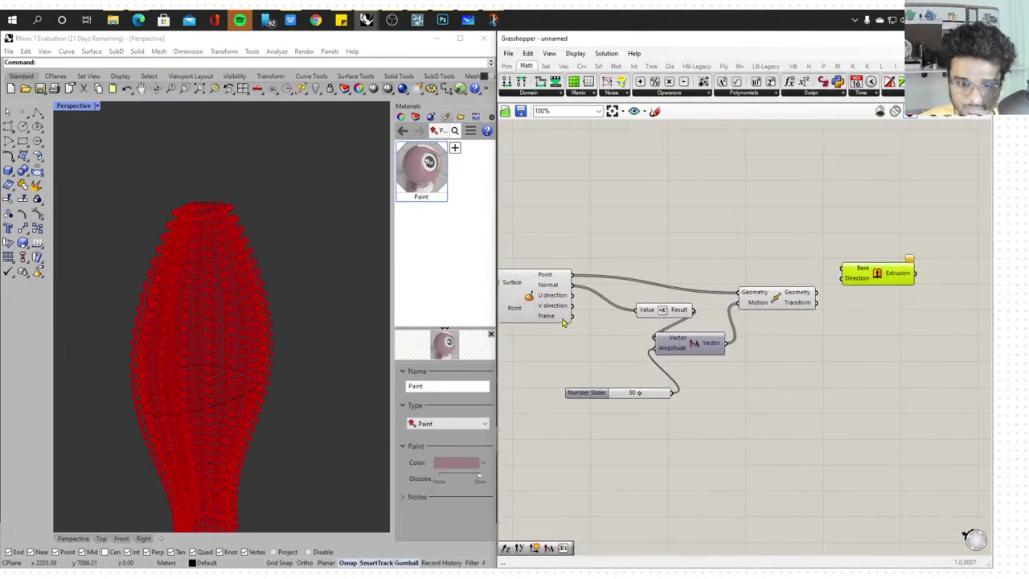
Examine the viewport previews of the loft, domain division, sub-surface and surface evaluation components upstream
{"action": "left_click", "coordinate": [565, 311]}
{"action": "right_click_drag", "start_coordinate": [566, 300], "coordinate": [707, 302]}
{"action": "left_click", "coordinate": [579, 290]}
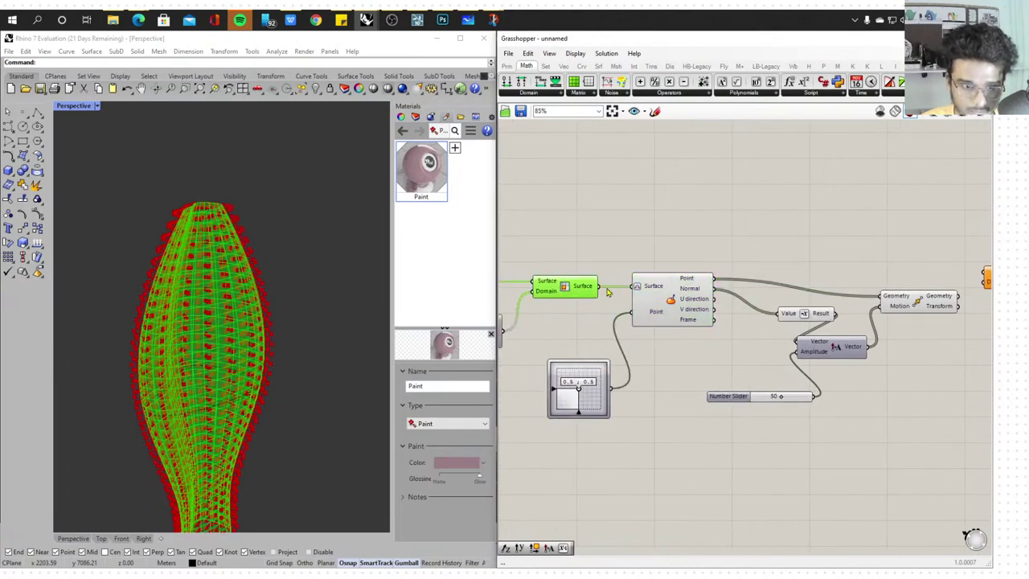
{"action": "scroll", "coordinate": [608, 292], "scroll_direction": "down", "scroll_amount": 3}
{"action": "right_click_drag", "start_coordinate": [614, 285], "coordinate": [694, 276]}
{"action": "left_click", "coordinate": [556, 281]}
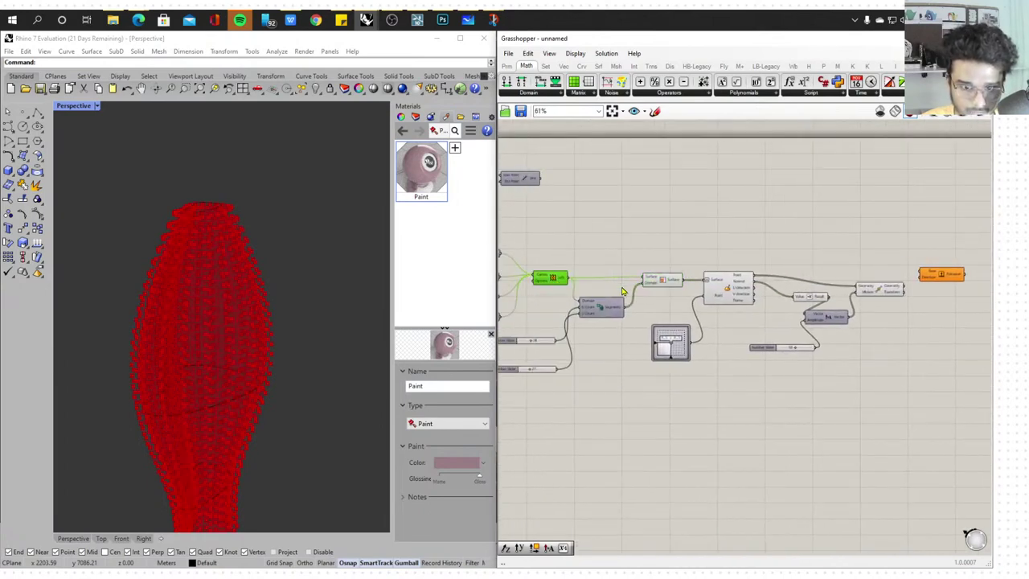
{"action": "left_click", "coordinate": [609, 307]}
{"action": "left_click", "coordinate": [658, 279]}
{"action": "left_click", "coordinate": [720, 286]}
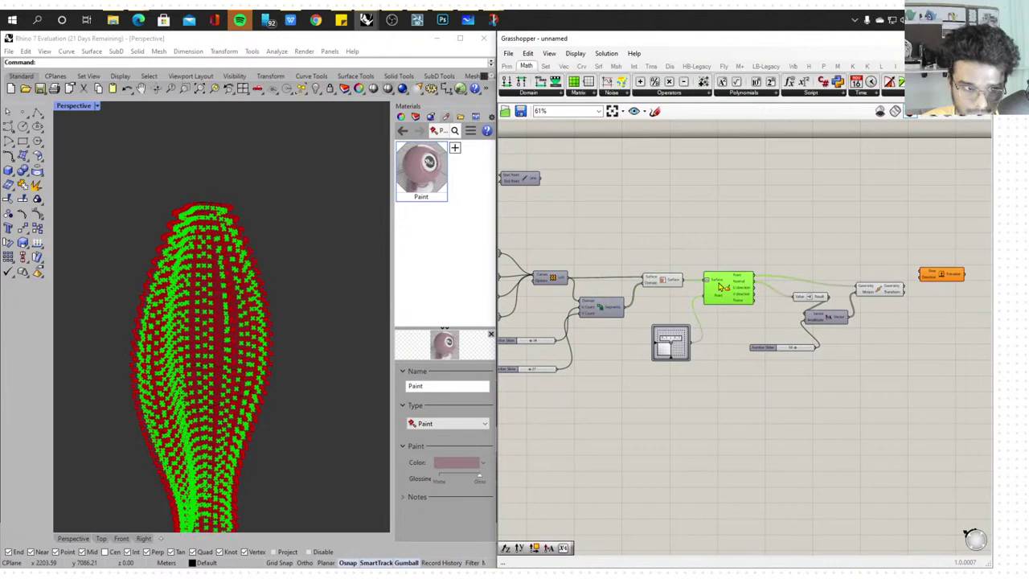
Wire the sub-surface output into the Extrude component's Base and the Move component's Geometry output into its Direction
{"action": "left_click", "coordinate": [671, 280]}
{"action": "left_click_drag", "start_coordinate": [687, 281], "coordinate": [937, 264]}
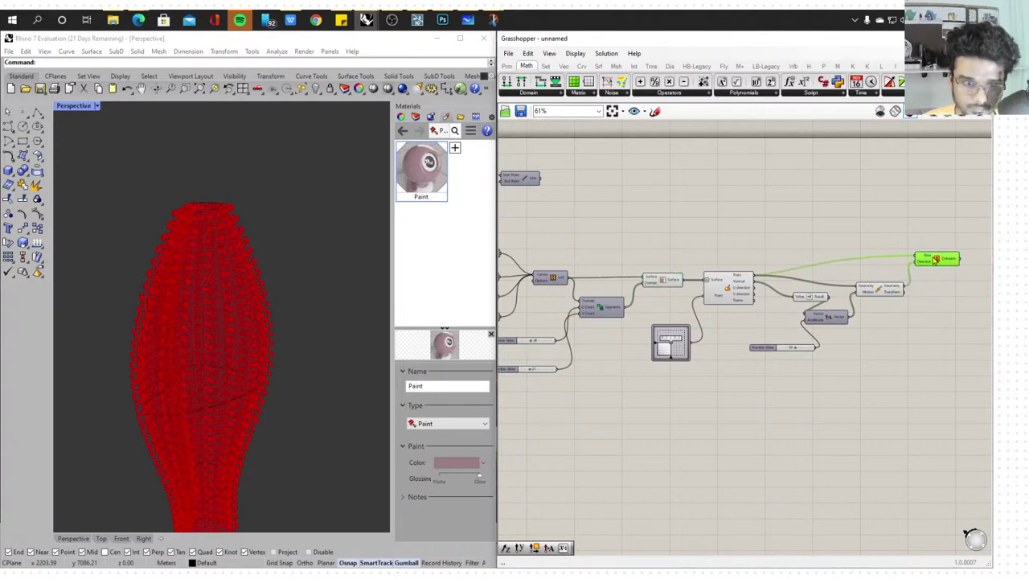
{"action": "scroll", "coordinate": [748, 292], "scroll_direction": "down", "scroll_amount": 2}
{"action": "scroll", "coordinate": [832, 314], "scroll_direction": "up", "scroll_amount": 4}
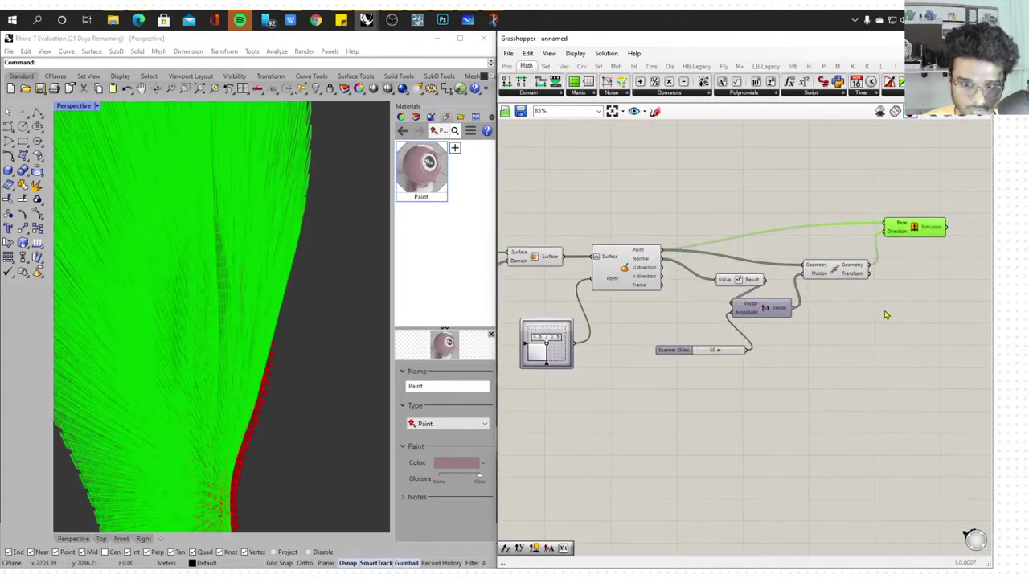
Examine the extrusion in the viewport against the domain division and sub-surface previews
{"action": "left_click", "coordinate": [886, 314]}
{"action": "scroll", "coordinate": [680, 347], "scroll_direction": "down", "scroll_amount": 2}
{"action": "right_click_drag", "start_coordinate": [680, 347], "coordinate": [838, 347]}
{"action": "scroll", "coordinate": [680, 317], "scroll_direction": "up", "scroll_amount": 2}
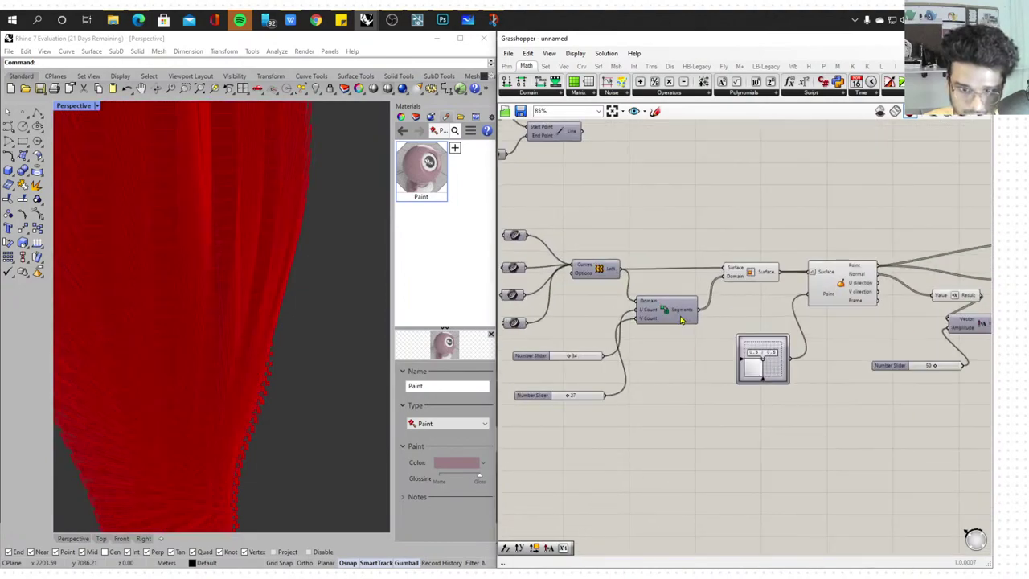
{"action": "left_click", "coordinate": [681, 319]}
{"action": "left_click", "coordinate": [740, 276]}
{"action": "scroll", "coordinate": [806, 286], "scroll_direction": "down", "scroll_amount": 2}
{"action": "right_click_drag", "start_coordinate": [806, 286], "coordinate": [701, 307]}
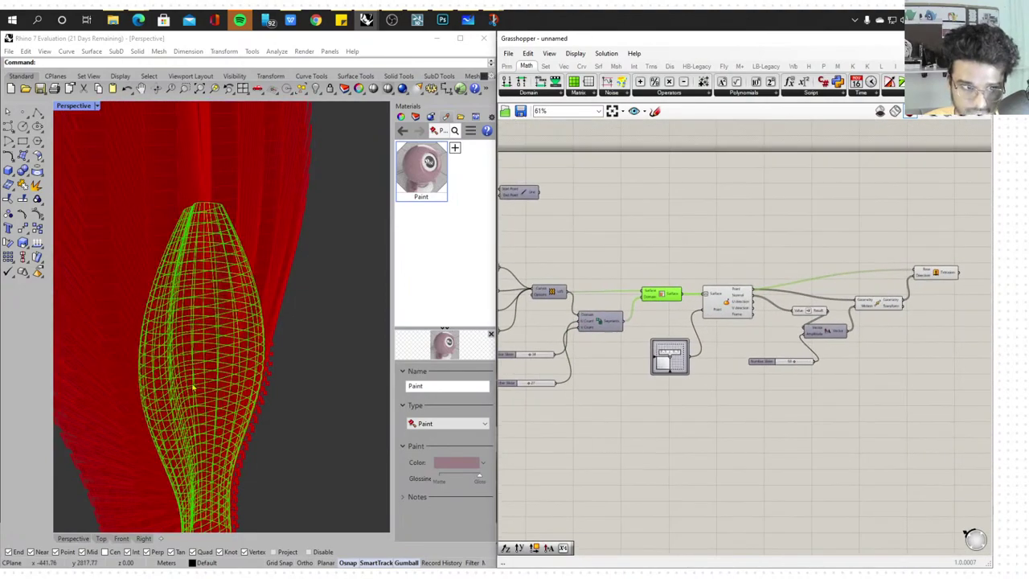
{"action": "scroll", "coordinate": [193, 388], "scroll_direction": "down", "scroll_amount": 6}
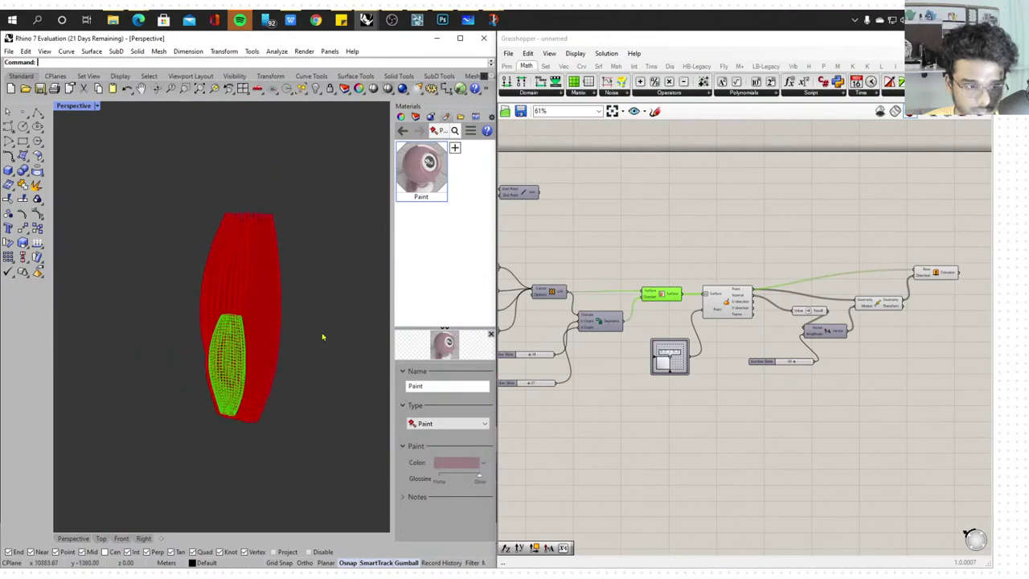
{"action": "scroll", "coordinate": [323, 337], "scroll_direction": "up", "scroll_amount": 8}
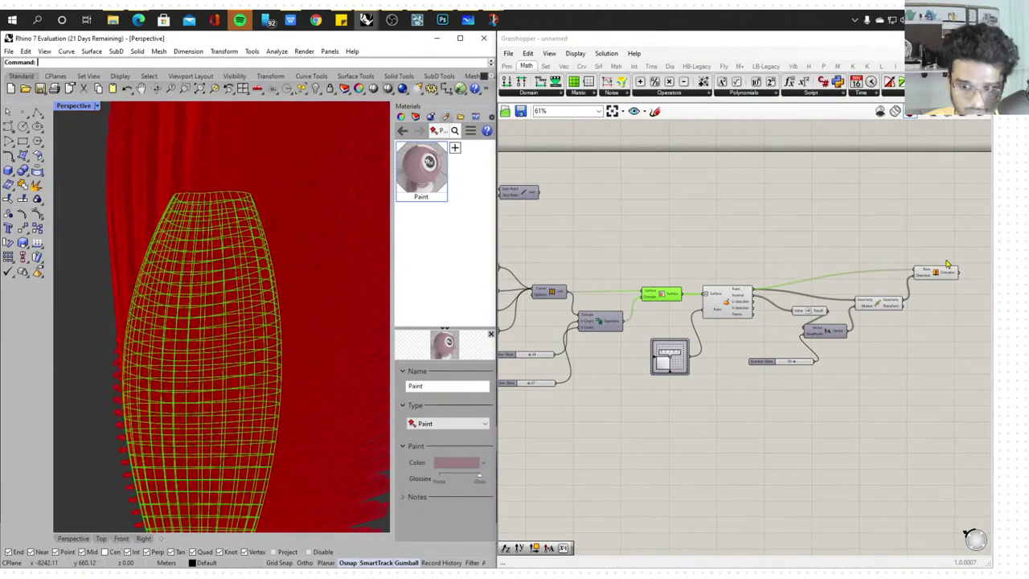
Try to route another wire from the sub-surface output to the Extrude component
{"action": "left_click", "coordinate": [947, 270]}
{"action": "scroll", "coordinate": [248, 345], "scroll_direction": "down", "scroll_amount": 3}
{"action": "right_click_drag", "start_coordinate": [727, 334], "coordinate": [803, 331]}
{"action": "scroll", "coordinate": [747, 315], "scroll_direction": "up", "scroll_amount": 3}
{"action": "scroll", "coordinate": [646, 324], "scroll_direction": "down", "scroll_amount": 2}
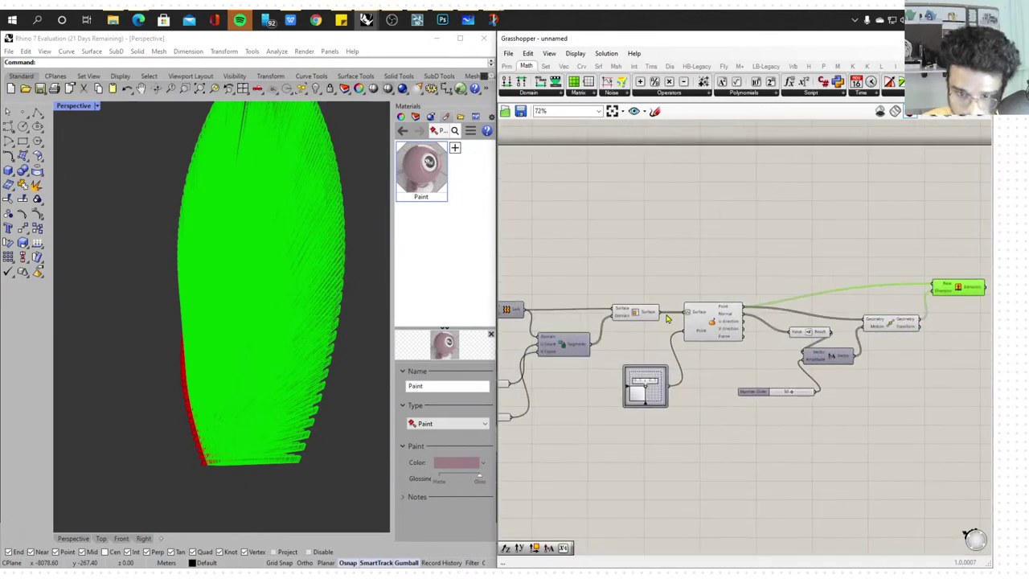
{"action": "left_click_drag", "start_coordinate": [688, 302], "coordinate": [934, 287]}
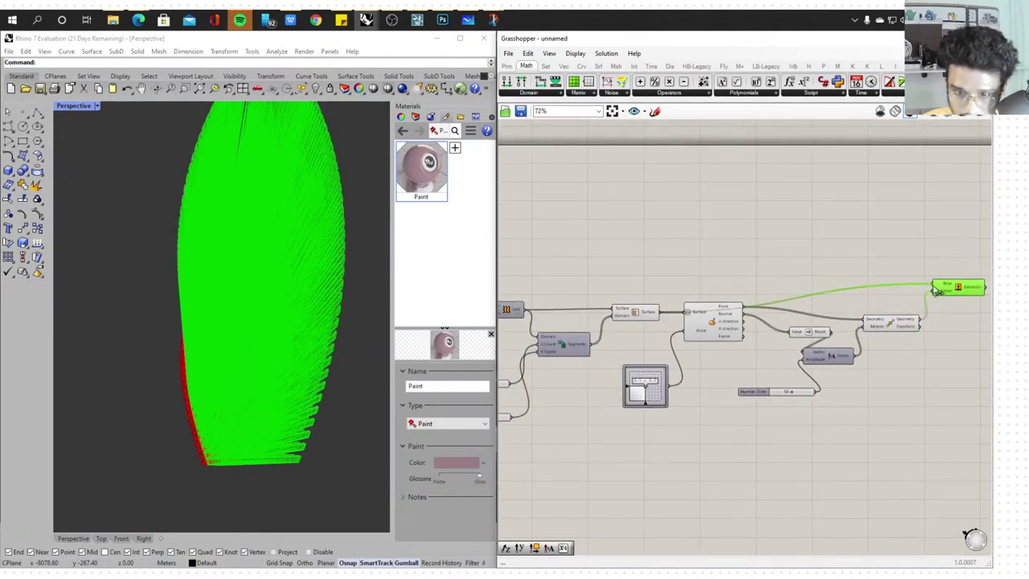
{"action": "left_click_drag", "start_coordinate": [661, 311], "coordinate": [828, 225]}
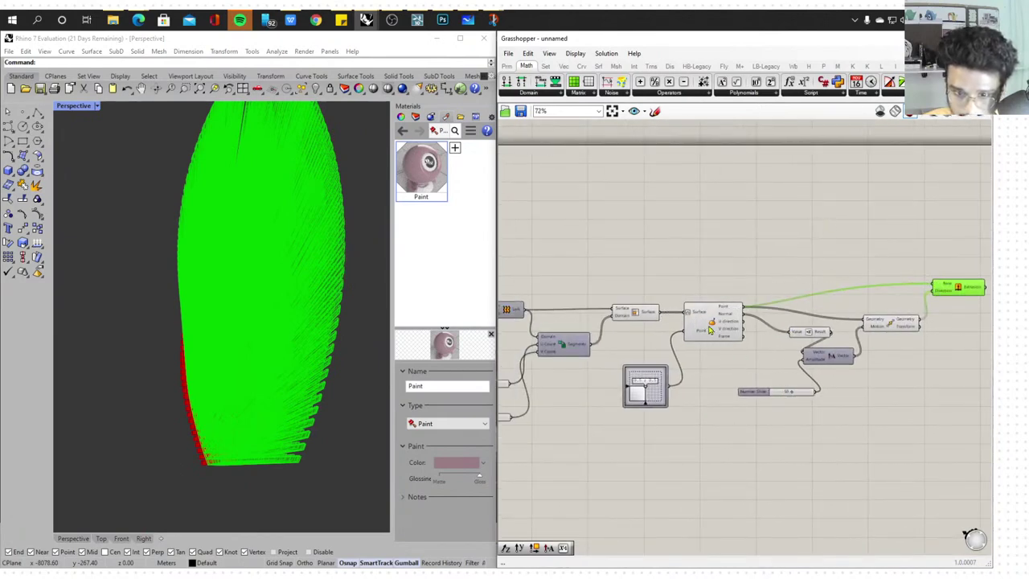
Examine the previews of the surface evaluation, sub-surface and domain division components
{"action": "left_click", "coordinate": [704, 327]}
{"action": "scroll", "coordinate": [704, 327], "scroll_direction": "down", "scroll_amount": 2}
{"action": "scroll", "coordinate": [682, 319], "scroll_direction": "up", "scroll_amount": 3}
{"action": "left_click", "coordinate": [637, 311]}
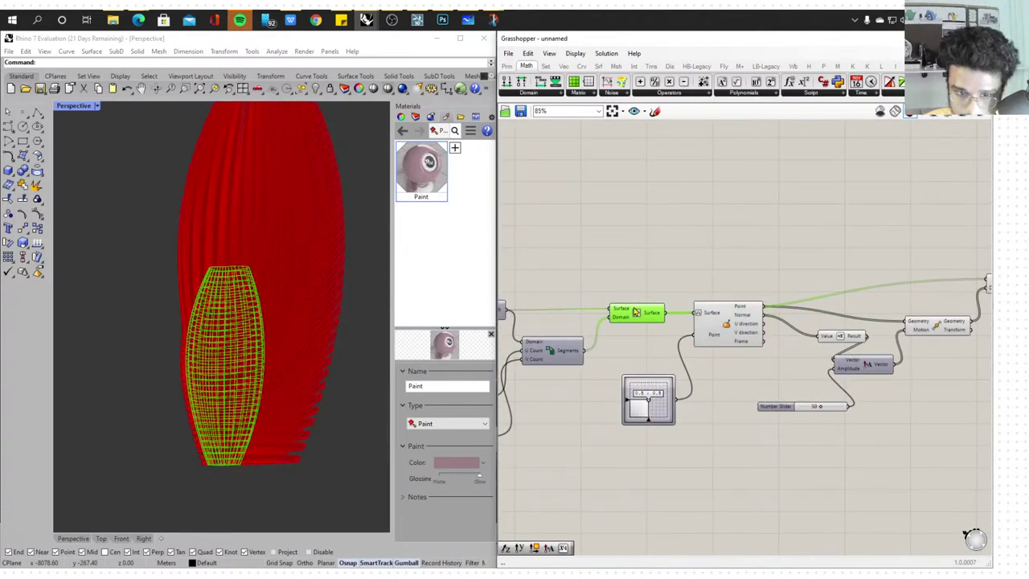
{"action": "right_click_drag", "start_coordinate": [516, 313], "coordinate": [575, 337]}
{"action": "scroll", "coordinate": [575, 337], "scroll_direction": "down", "scroll_amount": 2}
{"action": "left_click", "coordinate": [603, 363]}
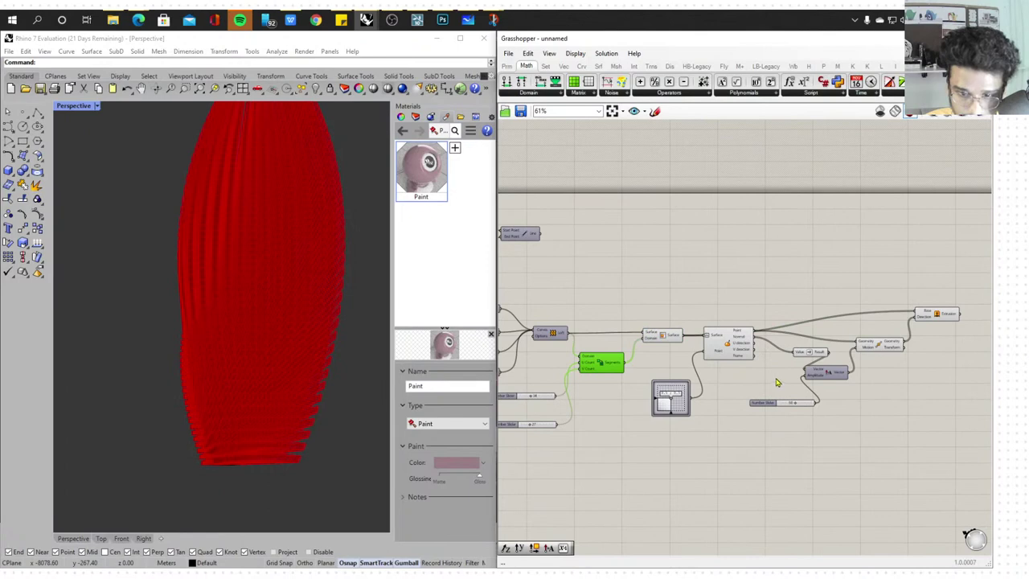
{"action": "right_click_drag", "start_coordinate": [776, 383], "coordinate": [674, 395]}
Disconnect the Isotrim surface from the Extrude component's Base input
{"action": "left_click", "coordinate": [833, 329]}
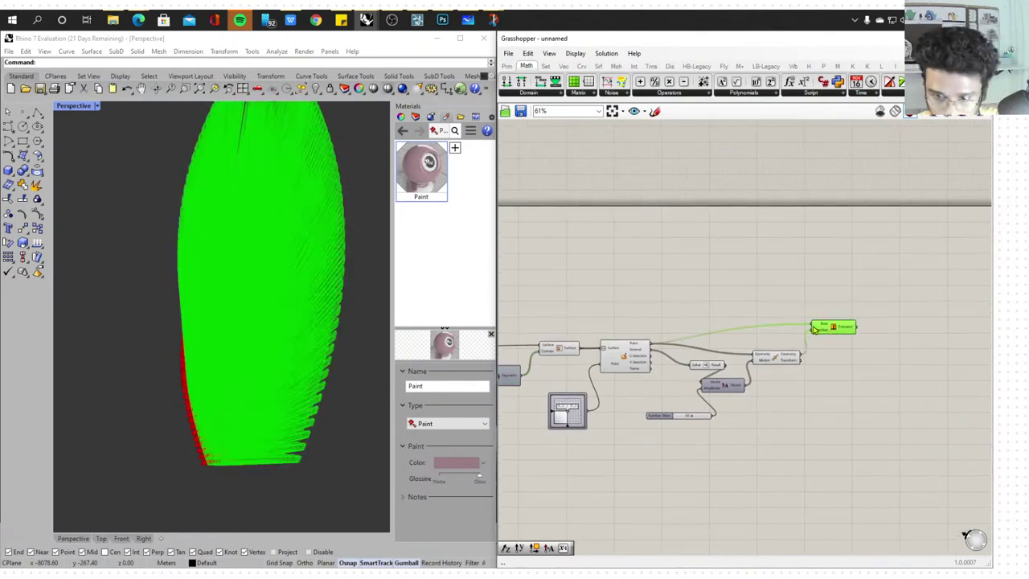
{"action": "right_click", "coordinate": [822, 326]}
{"action": "mouse_move", "coordinate": [866, 366]}
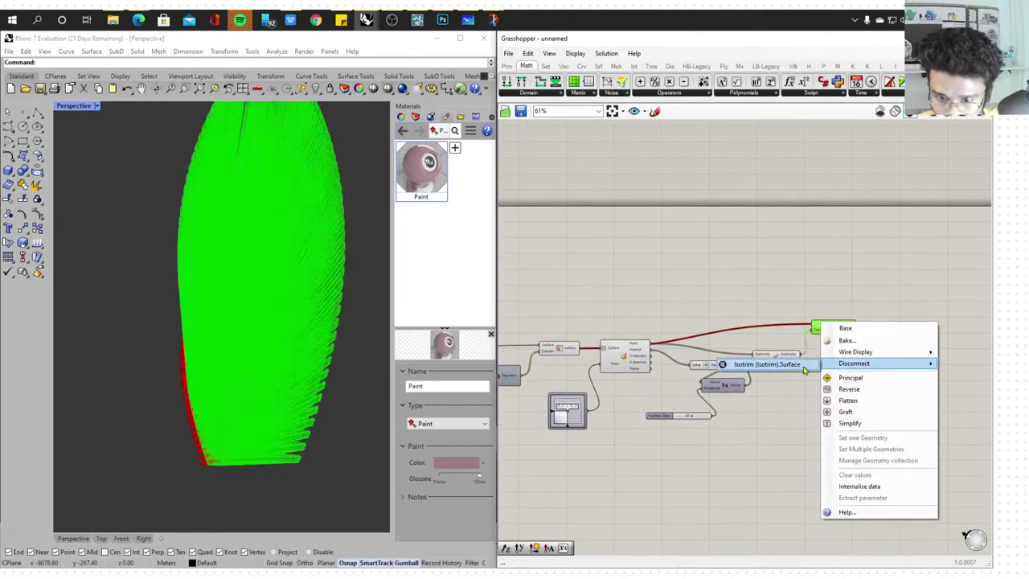
{"action": "left_click", "coordinate": [767, 365]}
Move the Negative component closer to the surface evaluation component and shift the Extrude component slightly away from Move
{"action": "scroll", "coordinate": [723, 347], "scroll_direction": "up", "scroll_amount": 3}
{"action": "right_click_drag", "start_coordinate": [634, 358], "coordinate": [723, 378]}
{"action": "scroll", "coordinate": [688, 381], "scroll_direction": "up", "scroll_amount": 5}
{"action": "scroll", "coordinate": [643, 402], "scroll_direction": "down", "scroll_amount": 3}
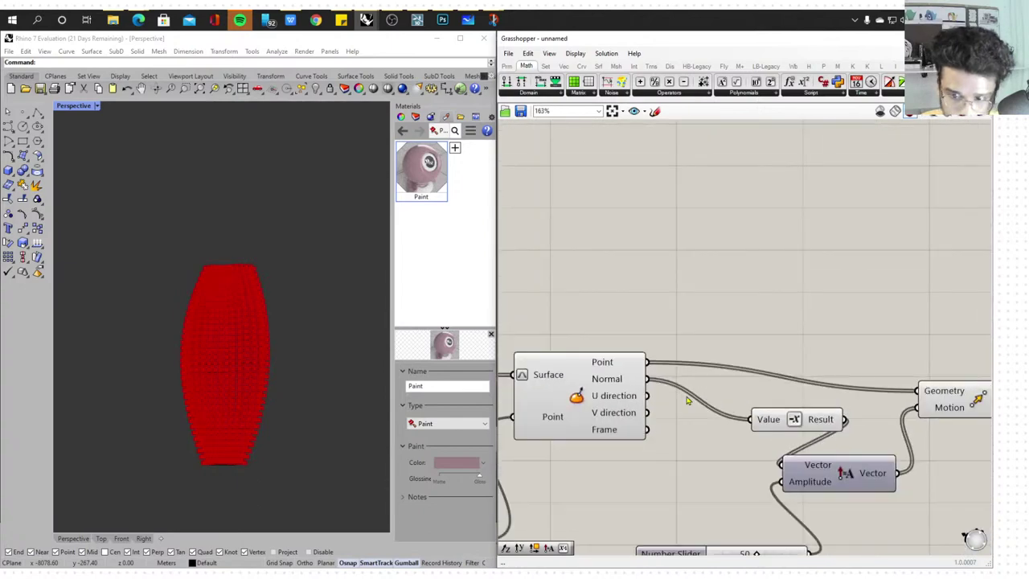
{"action": "right_click_drag", "start_coordinate": [770, 409], "coordinate": [667, 381]}
{"action": "left_click_drag", "start_coordinate": [666, 381], "coordinate": [572, 394]}
{"action": "scroll", "coordinate": [596, 429], "scroll_direction": "down", "scroll_amount": 3}
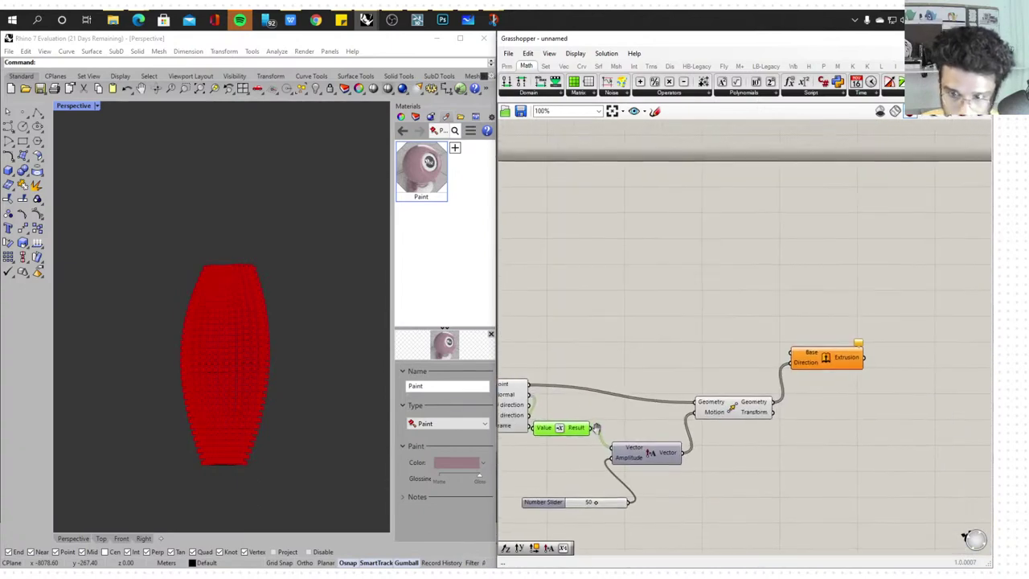
{"action": "left_click_drag", "start_coordinate": [816, 366], "coordinate": [836, 377]}
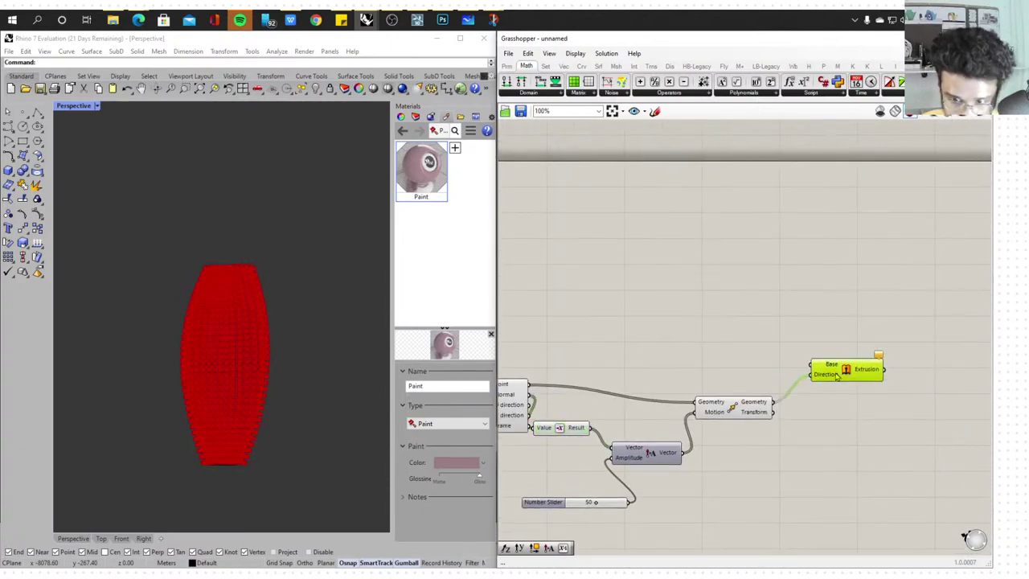
Highlight the sub-surface component's panels and inspect them around the top of the tower
{"action": "scroll", "coordinate": [799, 378], "scroll_direction": "down", "scroll_amount": 2}
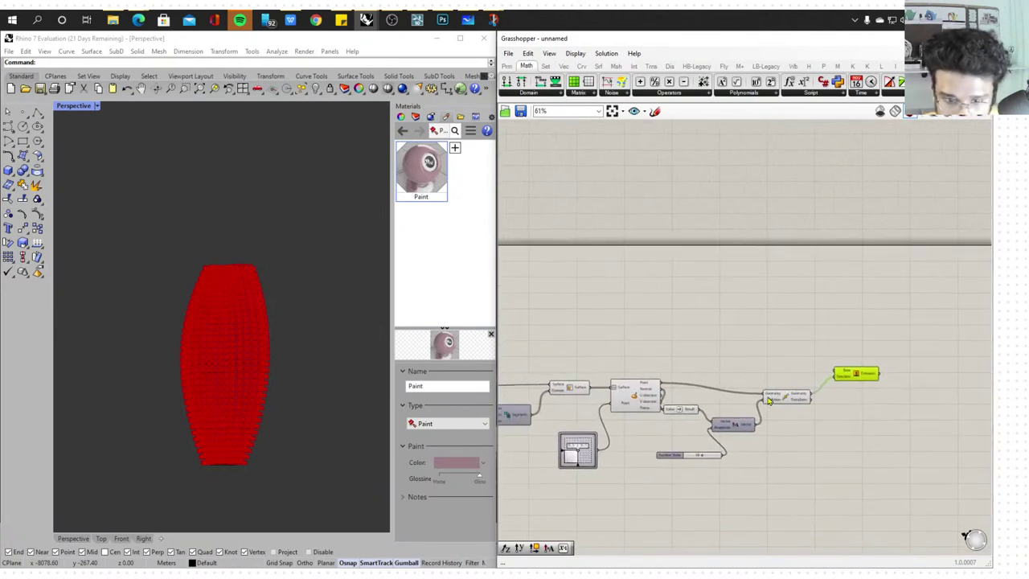
{"action": "scroll", "coordinate": [588, 392], "scroll_direction": "up", "scroll_amount": 4}
{"action": "left_click", "coordinate": [588, 392]}
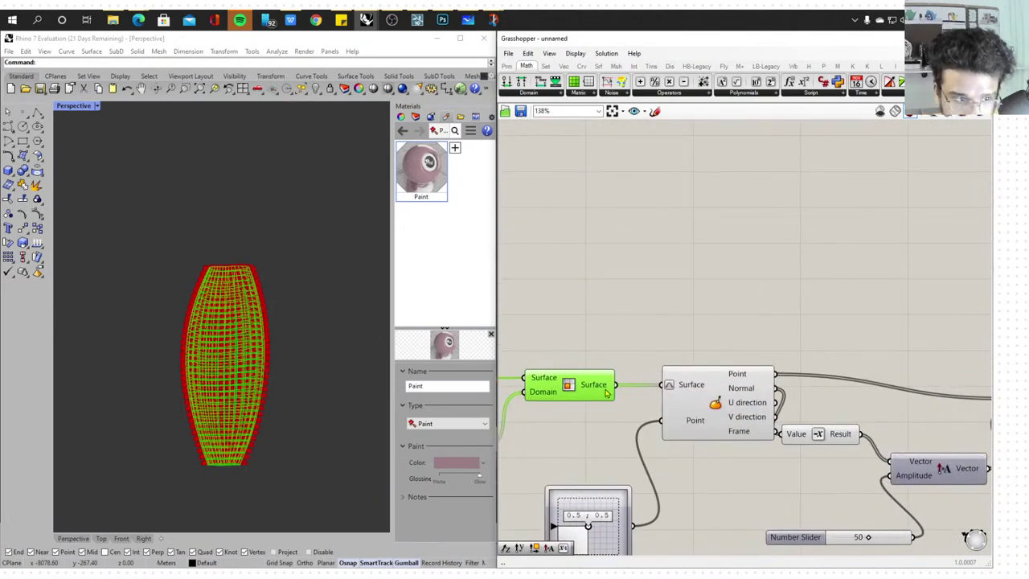
{"action": "scroll", "coordinate": [588, 392], "scroll_direction": "down", "scroll_amount": 3}
{"action": "right_click_drag", "start_coordinate": [288, 329], "coordinate": [188, 303]}
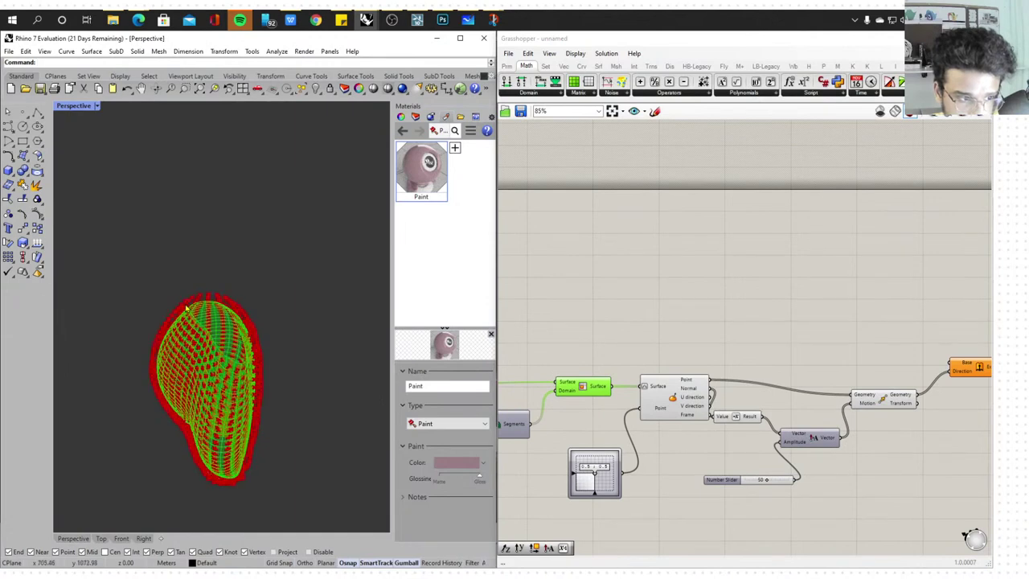
{"action": "scroll", "coordinate": [205, 337], "scroll_direction": "up", "scroll_amount": 5}
Add a Curve parameter fed by the sub-surface output and connect it to the Extrude component's Base
{"action": "double_click", "coordinate": [641, 320]}
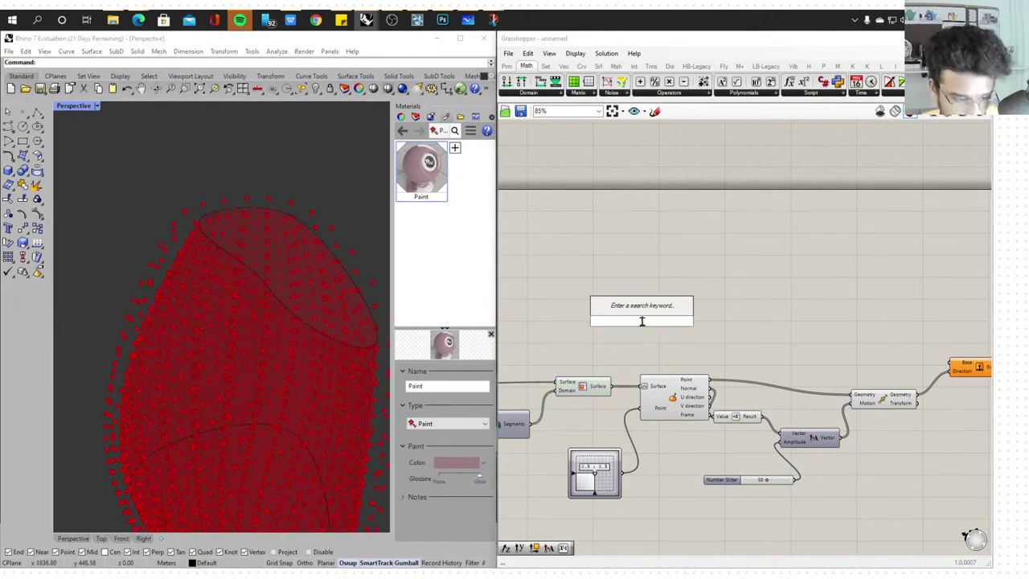
{"action": "type", "text": "curve"}
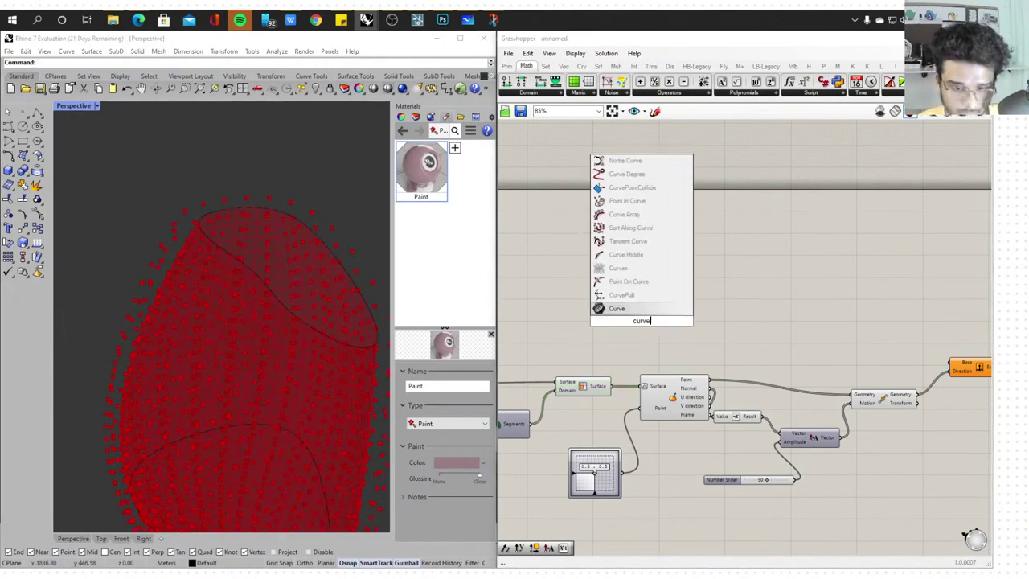
{"action": "key", "text": "Return"}
{"action": "left_click_drag", "start_coordinate": [614, 387], "coordinate": [958, 368]}
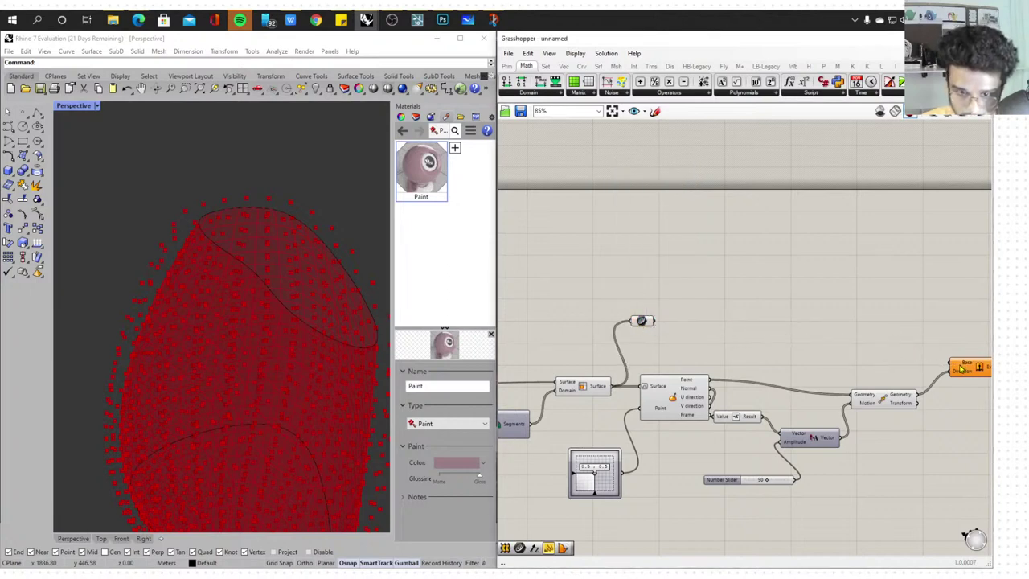
{"action": "left_click_drag", "start_coordinate": [651, 324], "coordinate": [950, 368]}
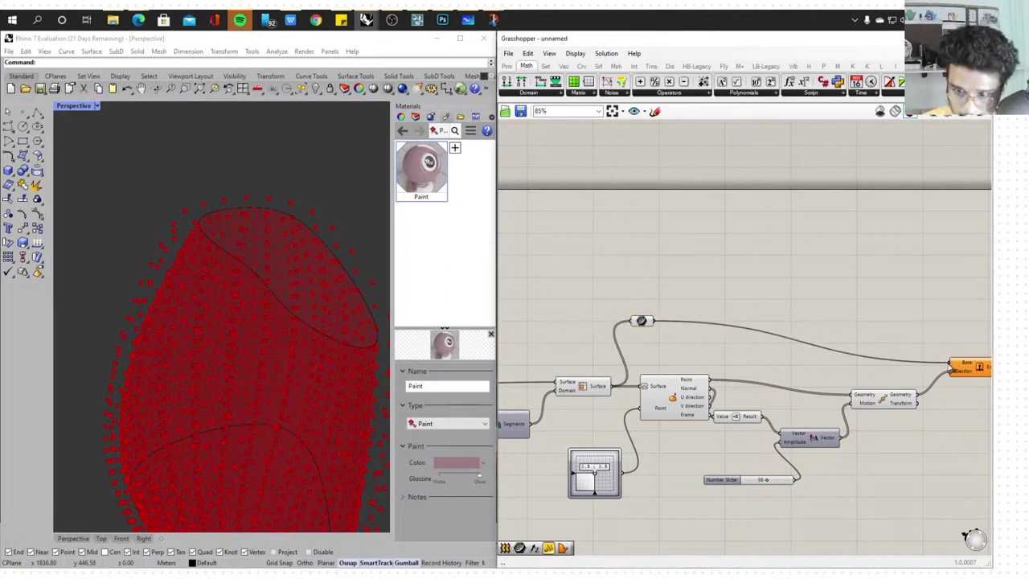
Replace the Extrude component's Base input with the Loft output
{"action": "scroll", "coordinate": [820, 345], "scroll_direction": "down", "scroll_amount": 7}
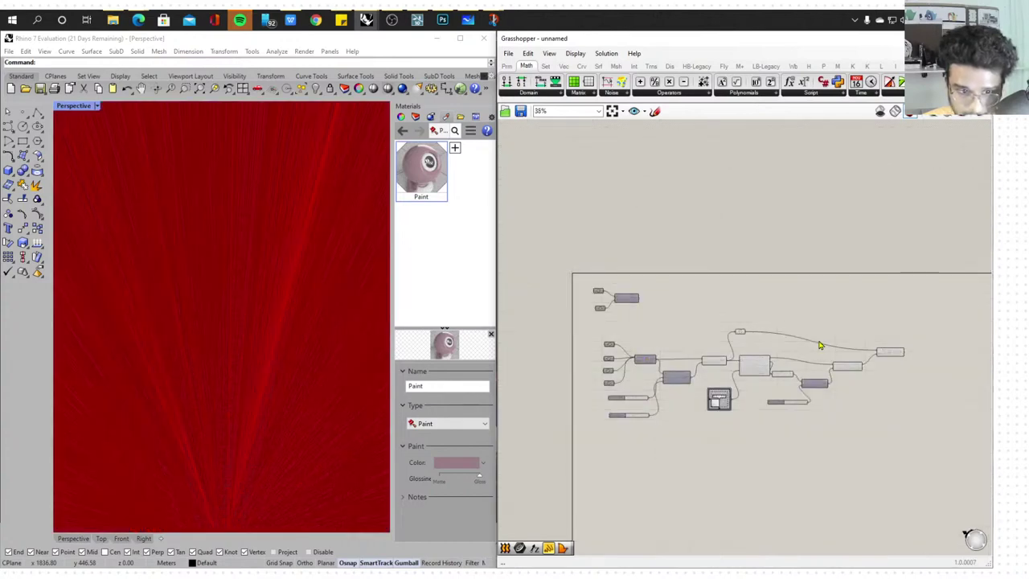
{"action": "scroll", "coordinate": [791, 353], "scroll_direction": "up", "scroll_amount": 4}
{"action": "scroll", "coordinate": [625, 364], "scroll_direction": "up", "scroll_amount": 3}
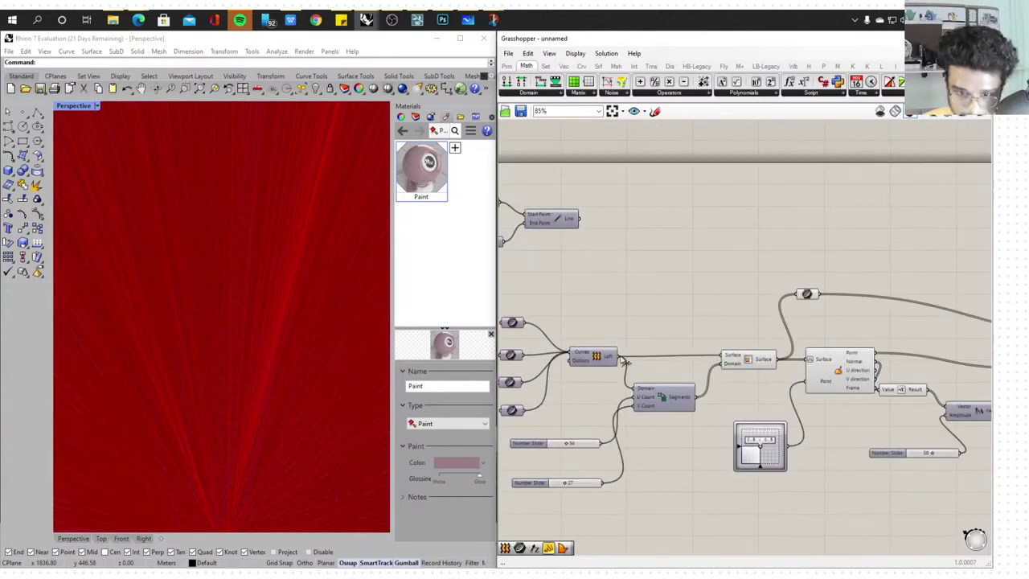
{"action": "left_click_drag", "start_coordinate": [671, 326], "coordinate": [945, 343]}
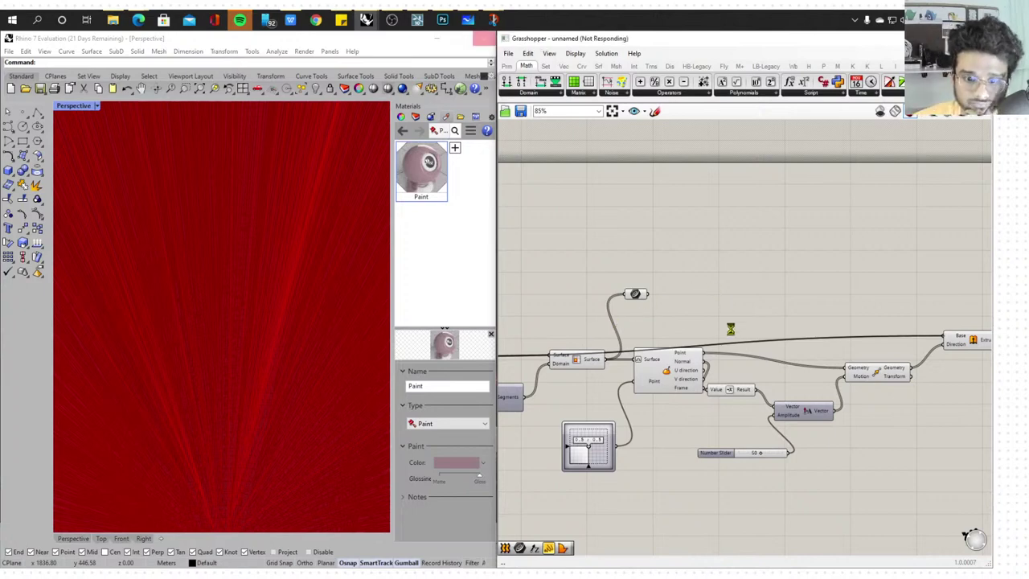
Inspect the overall shape and edge of the extruded loft in the viewport
{"action": "scroll", "coordinate": [730, 330], "scroll_direction": "down", "scroll_amount": 15}
{"action": "scroll", "coordinate": [274, 344], "scroll_direction": "down", "scroll_amount": 10}
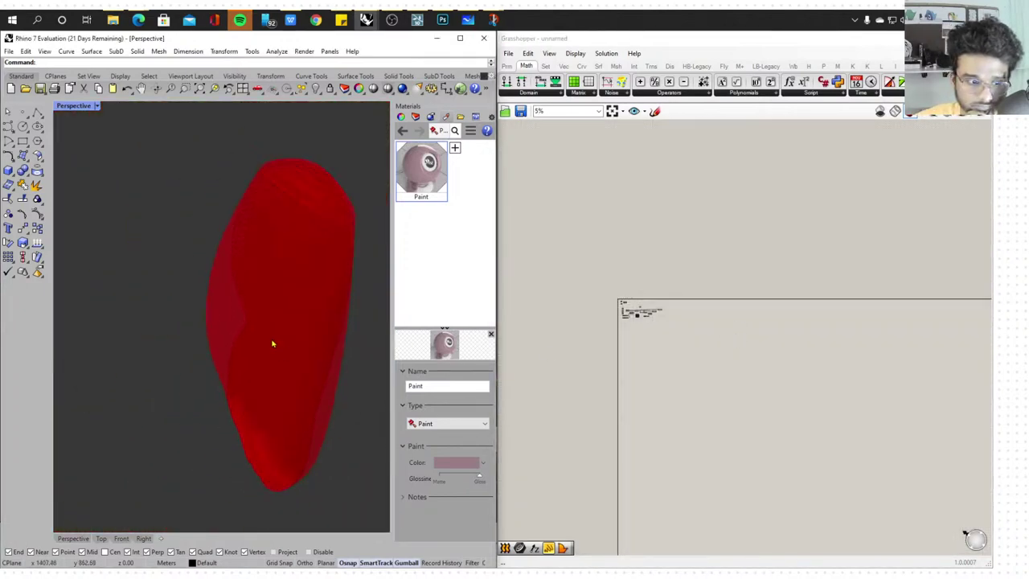
{"action": "left_click", "coordinate": [648, 338]}
{"action": "scroll", "coordinate": [707, 332], "scroll_direction": "up", "scroll_amount": 2}
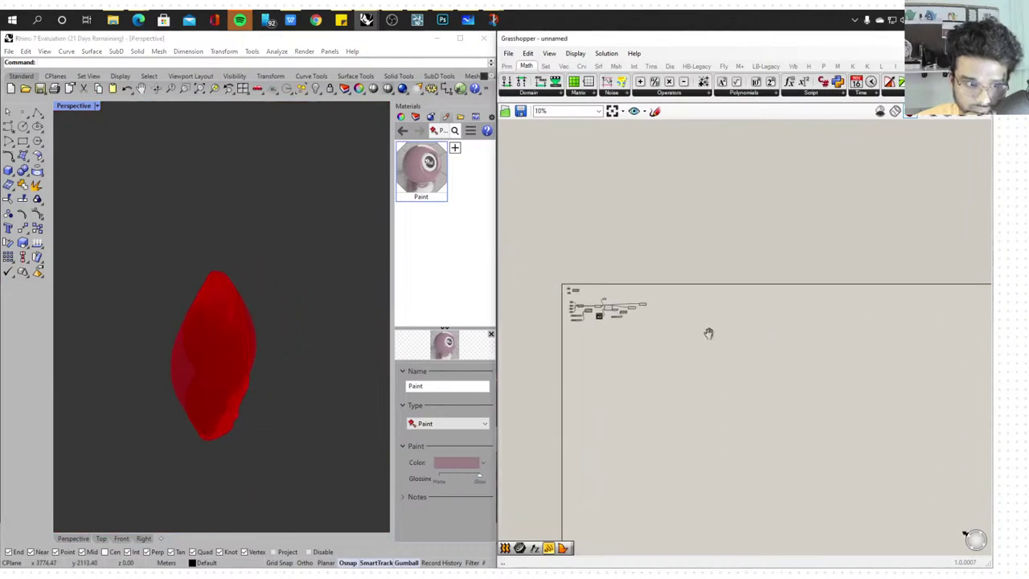
{"action": "scroll", "coordinate": [186, 363], "scroll_direction": "up", "scroll_amount": 5}
{"action": "right_click_drag", "start_coordinate": [244, 312], "coordinate": [159, 213]}
{"action": "scroll", "coordinate": [745, 302], "scroll_direction": "up", "scroll_amount": 1}
{"action": "left_click", "coordinate": [745, 302]}
{"action": "scroll", "coordinate": [707, 321], "scroll_direction": "up", "scroll_amount": 8}
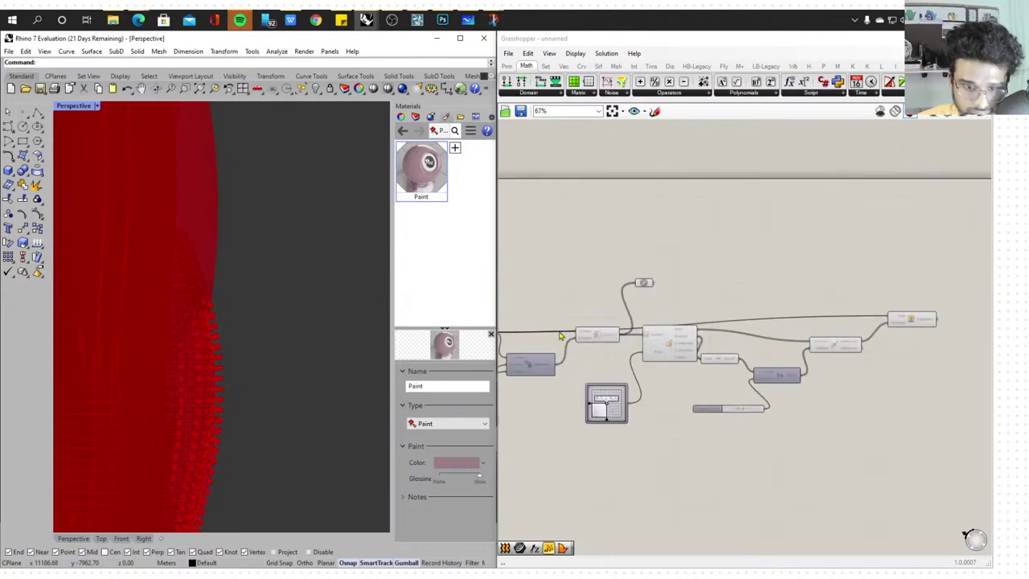
{"action": "scroll", "coordinate": [700, 367], "scroll_direction": "up", "scroll_amount": 3}
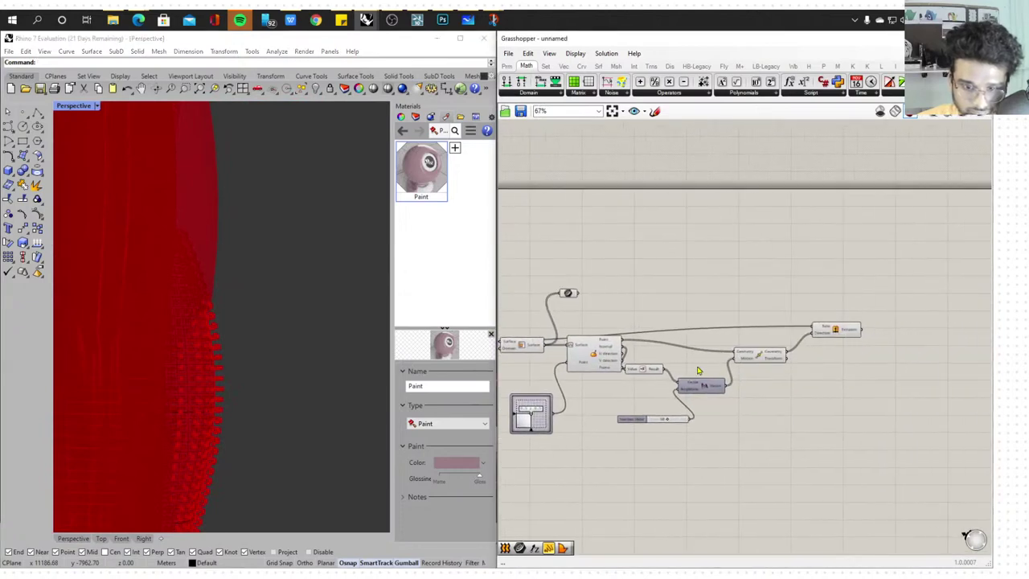
Disconnect the Loft output from the Extrude component's Base input
{"action": "right_click", "coordinate": [826, 333]}
{"action": "mouse_move", "coordinate": [859, 369]}
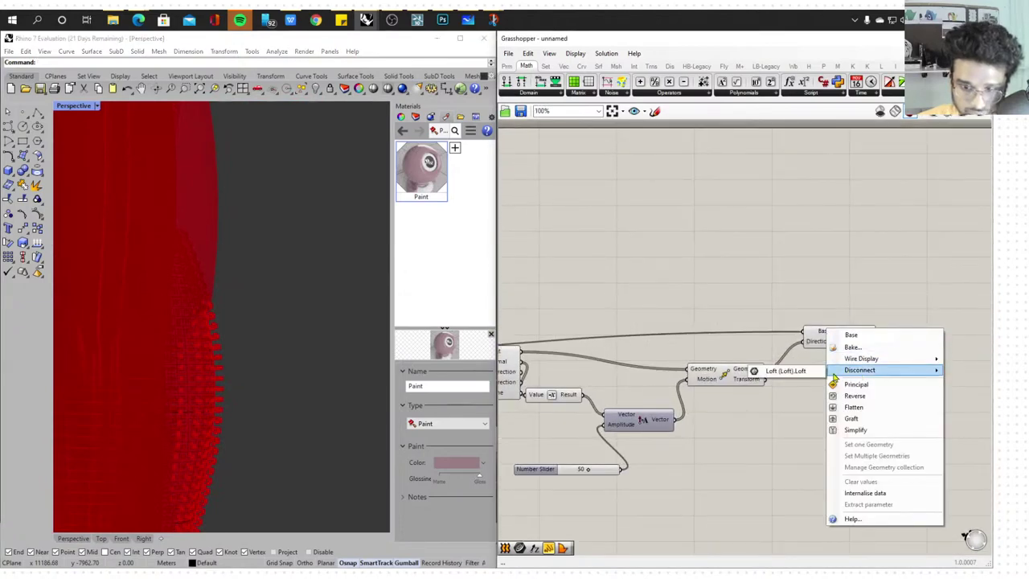
{"action": "left_click", "coordinate": [800, 370]}
Shift the Negative component slightly away from the surface evaluation component's outputs
{"action": "scroll", "coordinate": [872, 364], "scroll_direction": "down", "scroll_amount": 2}
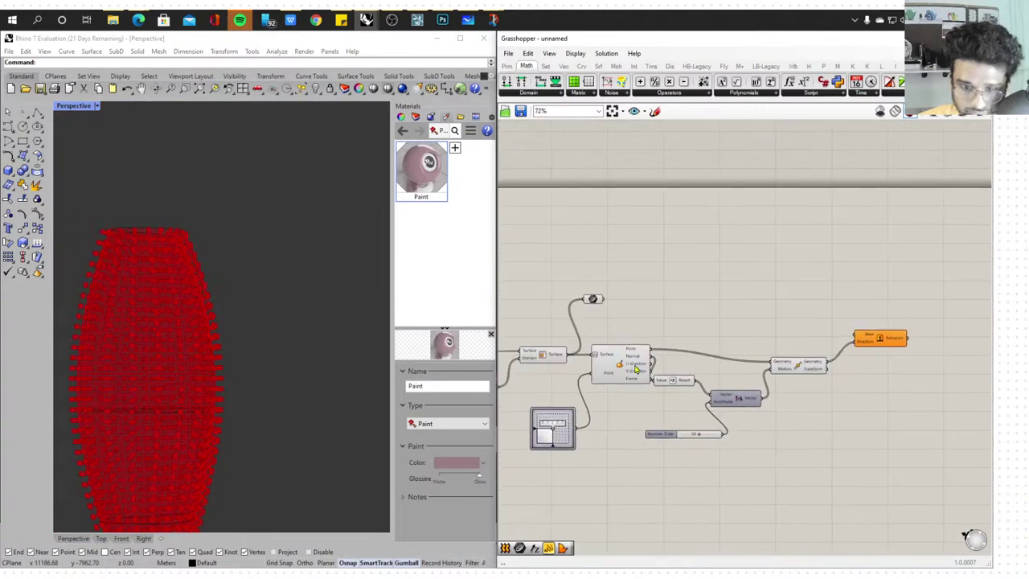
{"action": "scroll", "coordinate": [634, 368], "scroll_direction": "up", "scroll_amount": 2}
{"action": "left_click", "coordinate": [633, 368]}
{"action": "scroll", "coordinate": [635, 369], "scroll_direction": "up", "scroll_amount": 3}
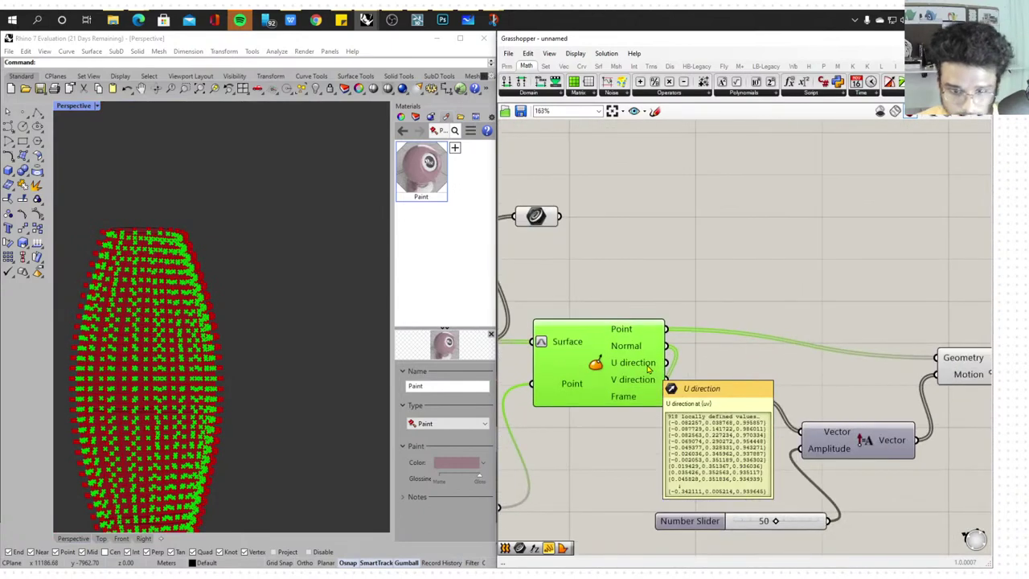
{"action": "left_click_drag", "start_coordinate": [692, 400], "coordinate": [727, 400]}
{"action": "double_click", "coordinate": [707, 375]}
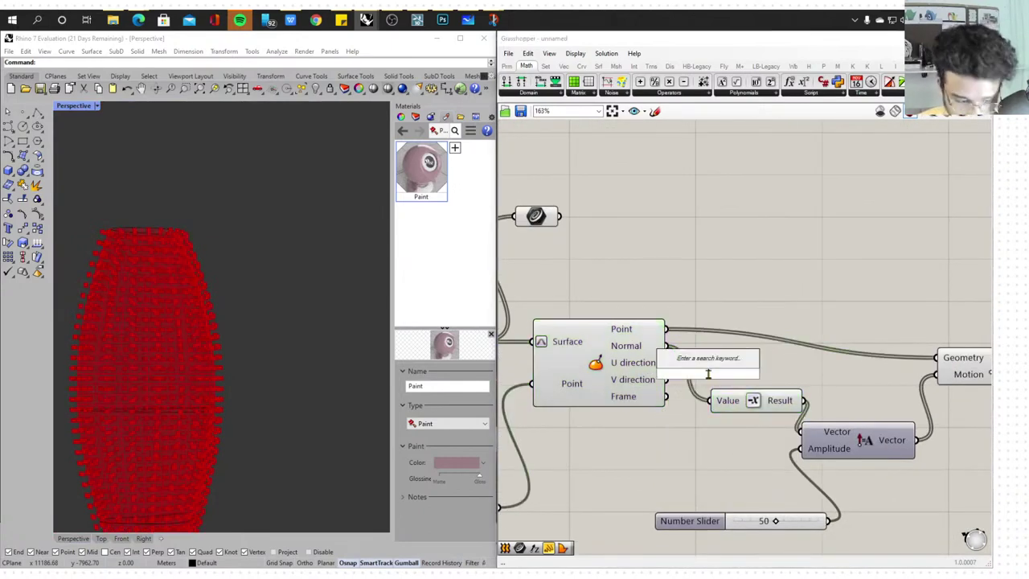
{"action": "type", "text": "curve"}
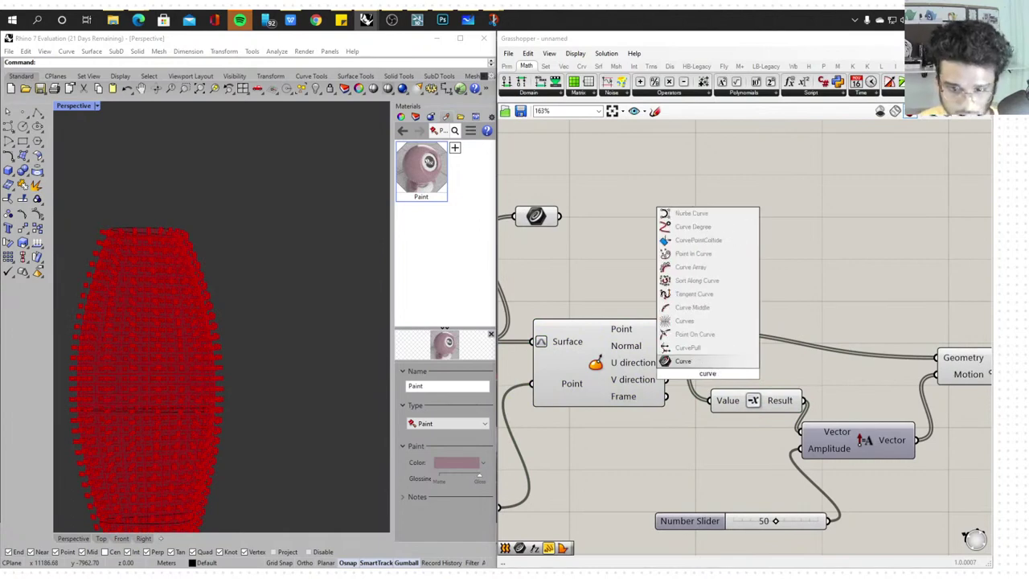
{"action": "left_click", "coordinate": [683, 361]}
{"action": "left_click_drag", "start_coordinate": [667, 396], "coordinate": [705, 440]}
{"action": "key", "text": "Delete"}
Add a Panel below the MD Slider and feed it the domain division component's Segments output
{"action": "scroll", "coordinate": [707, 438], "scroll_direction": "down", "scroll_amount": 3}
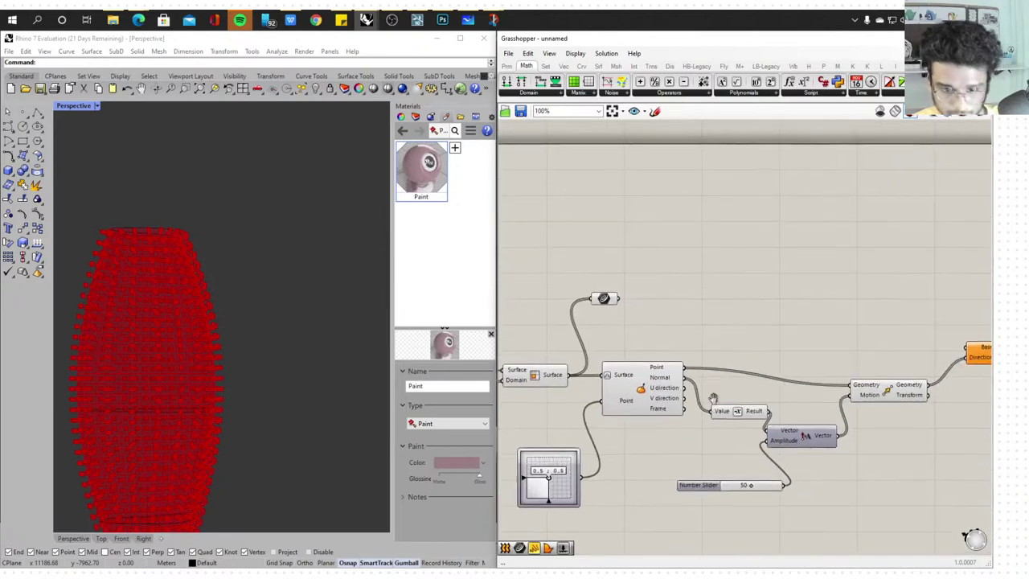
{"action": "right_click_drag", "start_coordinate": [713, 396], "coordinate": [724, 359]}
{"action": "scroll", "coordinate": [725, 359], "scroll_direction": "down", "scroll_amount": 2}
{"action": "left_click", "coordinate": [610, 345]}
{"action": "left_click", "coordinate": [543, 376]}
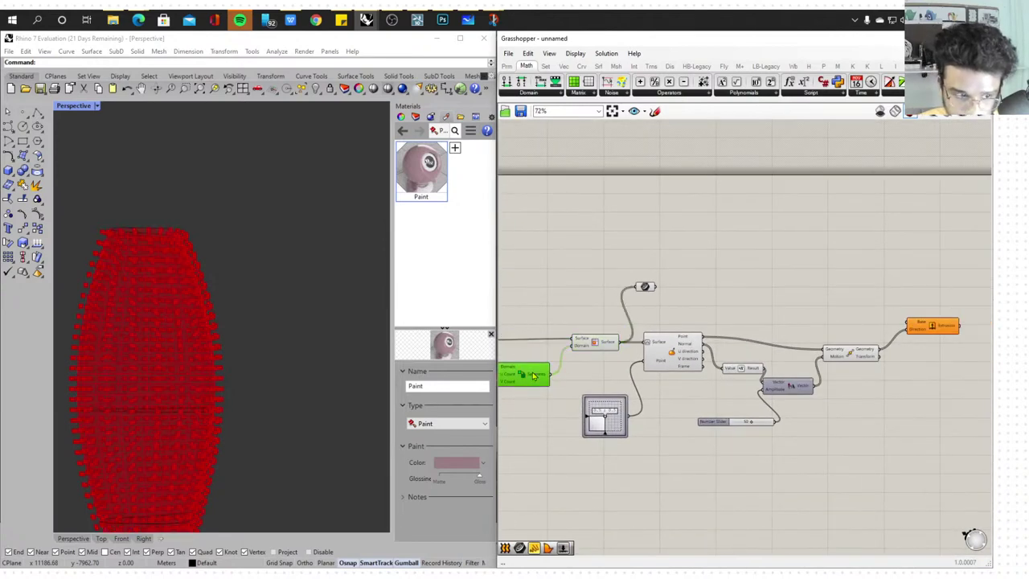
{"action": "scroll", "coordinate": [541, 377], "scroll_direction": "down", "scroll_amount": 2}
{"action": "right_click_drag", "start_coordinate": [543, 378], "coordinate": [630, 373]}
{"action": "scroll", "coordinate": [631, 374], "scroll_direction": "up", "scroll_amount": 3}
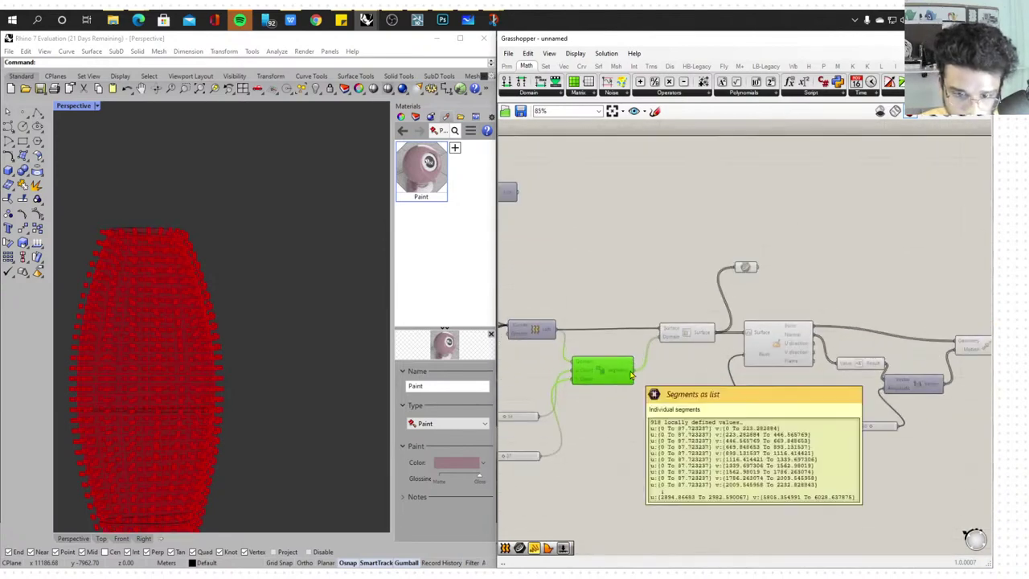
{"action": "double_click", "coordinate": [687, 378]}
{"action": "type", "text": "pan"}
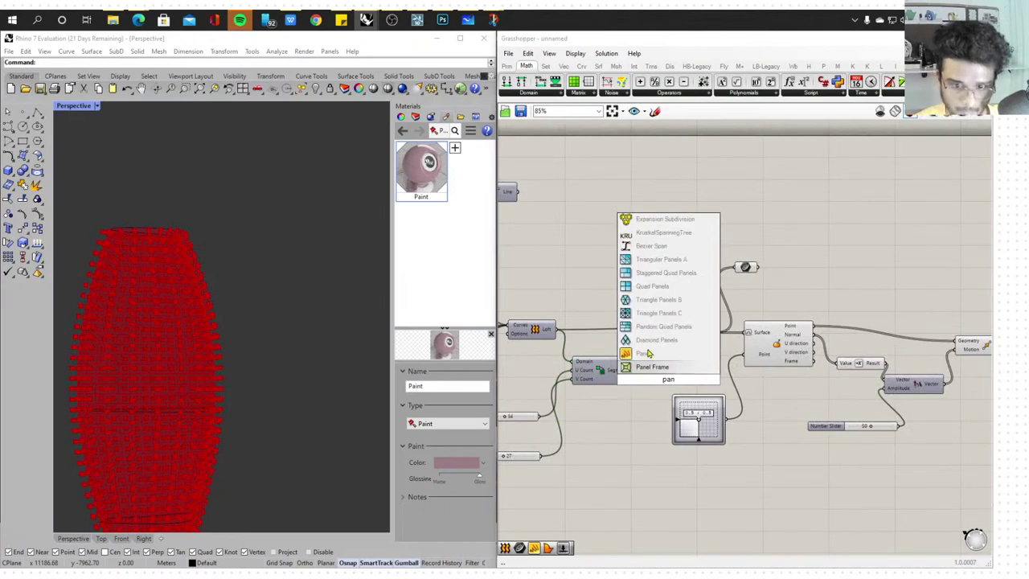
{"action": "left_click", "coordinate": [647, 354]}
{"action": "left_click_drag", "start_coordinate": [683, 376], "coordinate": [735, 519]}
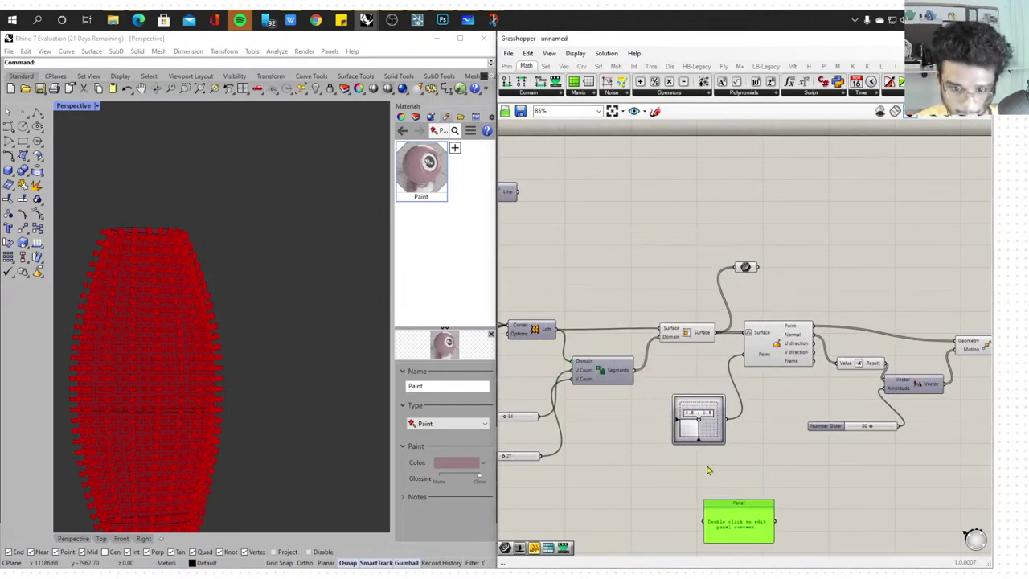
{"action": "left_click_drag", "start_coordinate": [654, 407], "coordinate": [705, 521]}
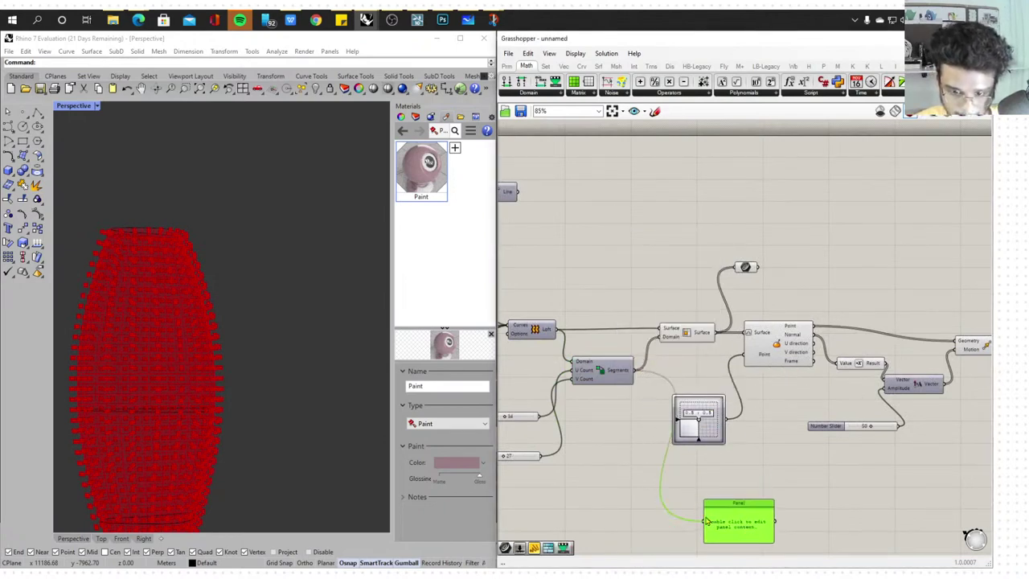
Enlarge the Panel vertically to show more rows of the segment list
{"action": "scroll", "coordinate": [667, 370], "scroll_direction": "down", "scroll_amount": 3}
{"action": "scroll", "coordinate": [647, 388], "scroll_direction": "up", "scroll_amount": 4}
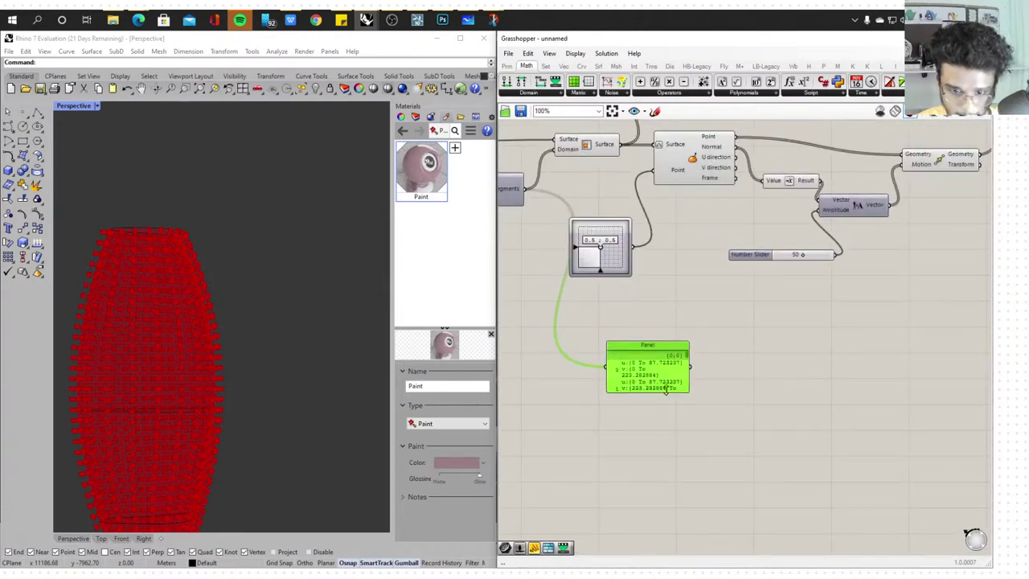
{"action": "left_click_drag", "start_coordinate": [665, 390], "coordinate": [665, 507]}
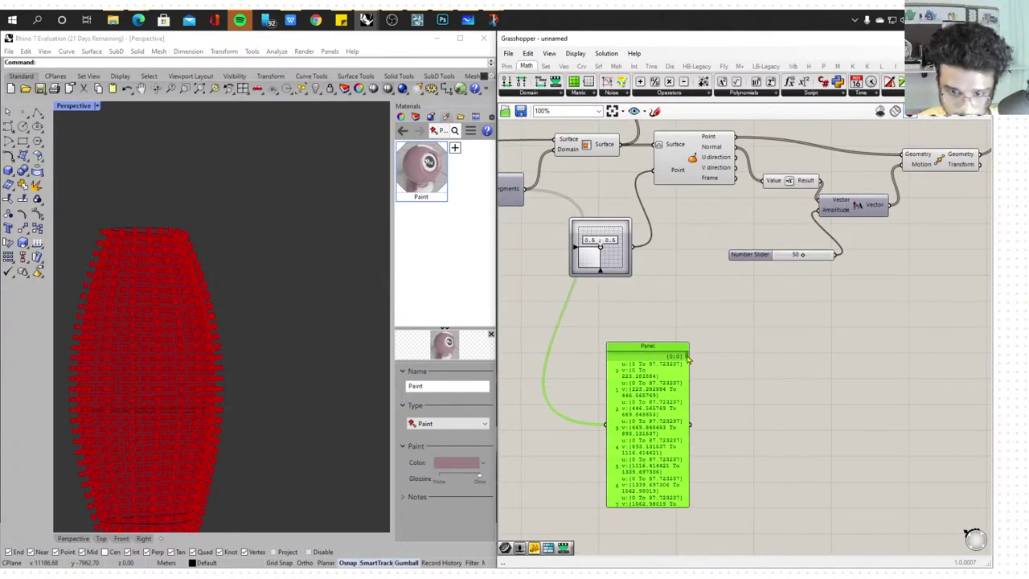
Examine the Panel's segment list and the viewport previews of the sub-surface and surface evaluation components
{"action": "scroll", "coordinate": [689, 242], "scroll_direction": "down", "scroll_amount": 3}
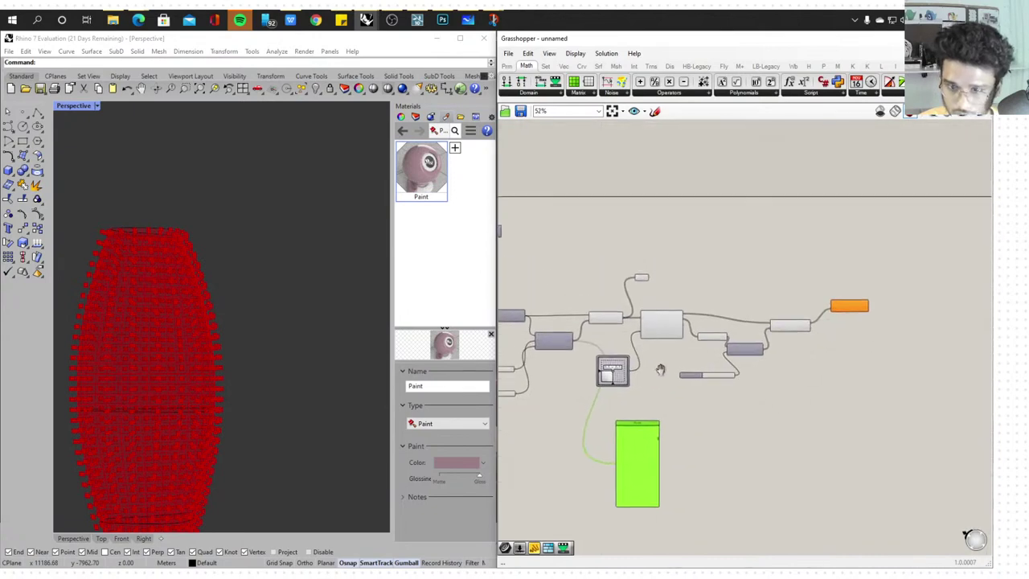
{"action": "scroll", "coordinate": [660, 369], "scroll_direction": "up", "scroll_amount": 3}
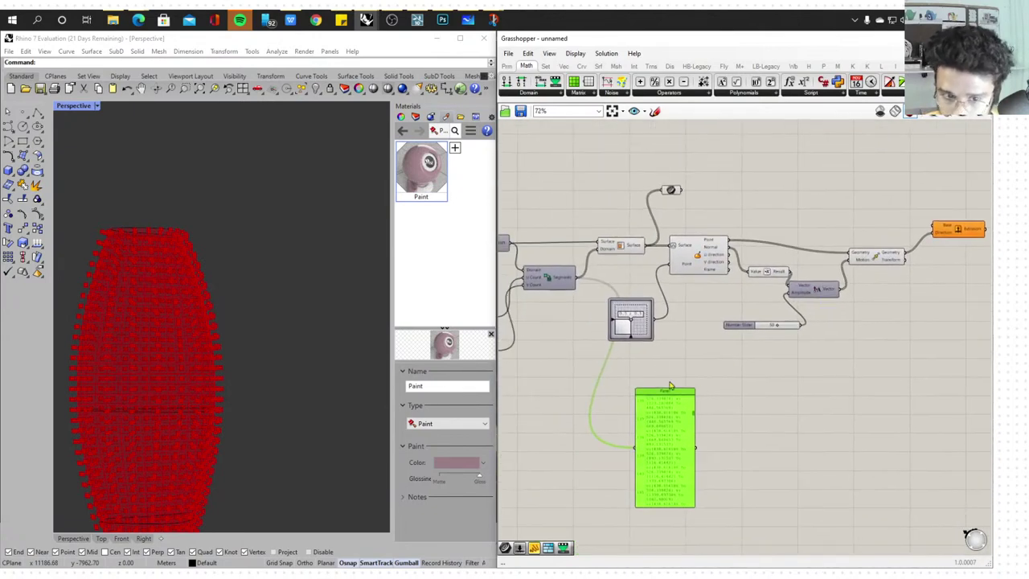
{"action": "right_click_drag", "start_coordinate": [669, 386], "coordinate": [776, 407]}
{"action": "scroll", "coordinate": [700, 291], "scroll_direction": "up", "scroll_amount": 2}
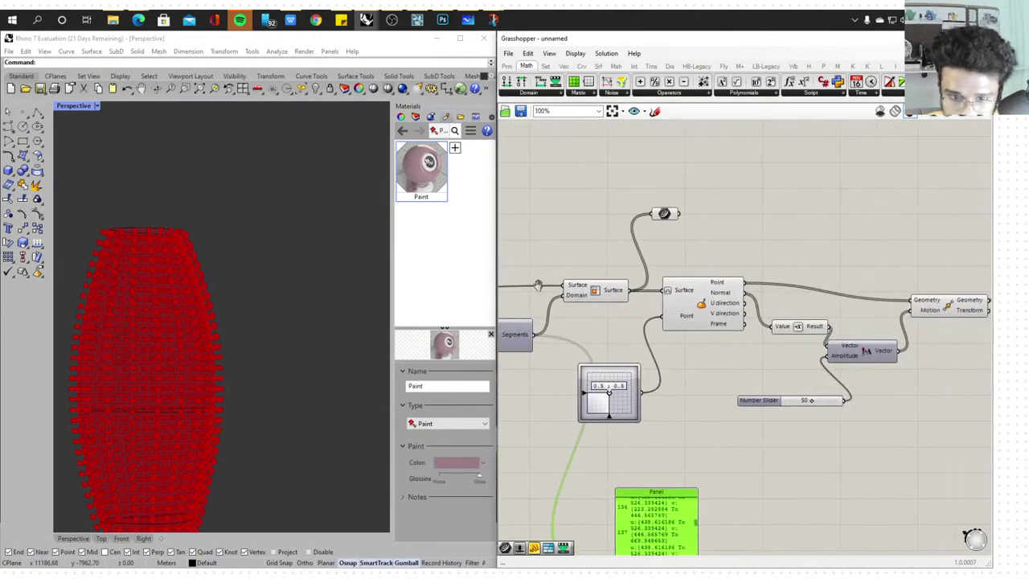
{"action": "left_click", "coordinate": [596, 295]}
{"action": "right_click_drag", "start_coordinate": [719, 289], "coordinate": [626, 289]}
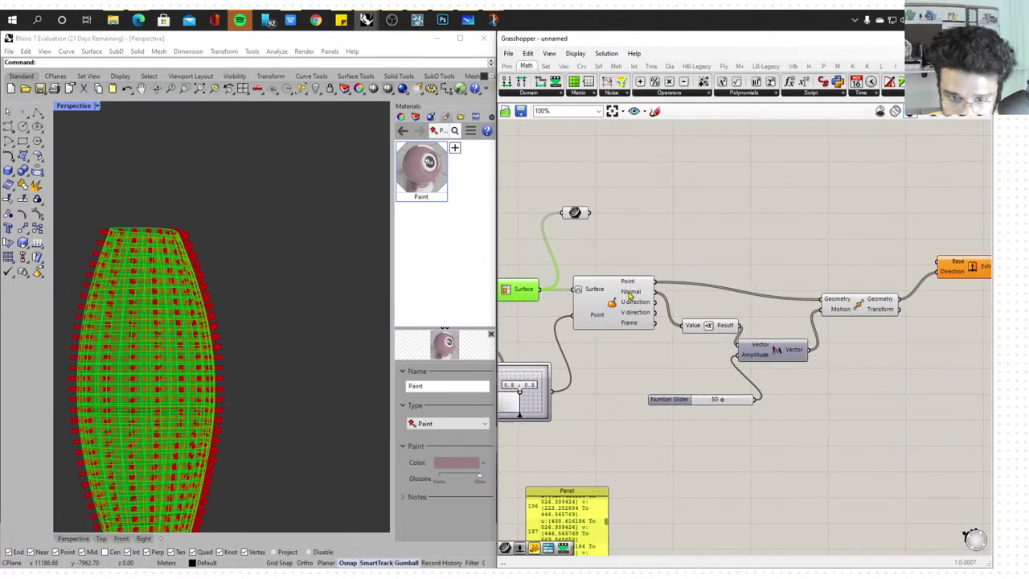
{"action": "left_click", "coordinate": [629, 294]}
{"action": "right_click_drag", "start_coordinate": [778, 314], "coordinate": [655, 320]}
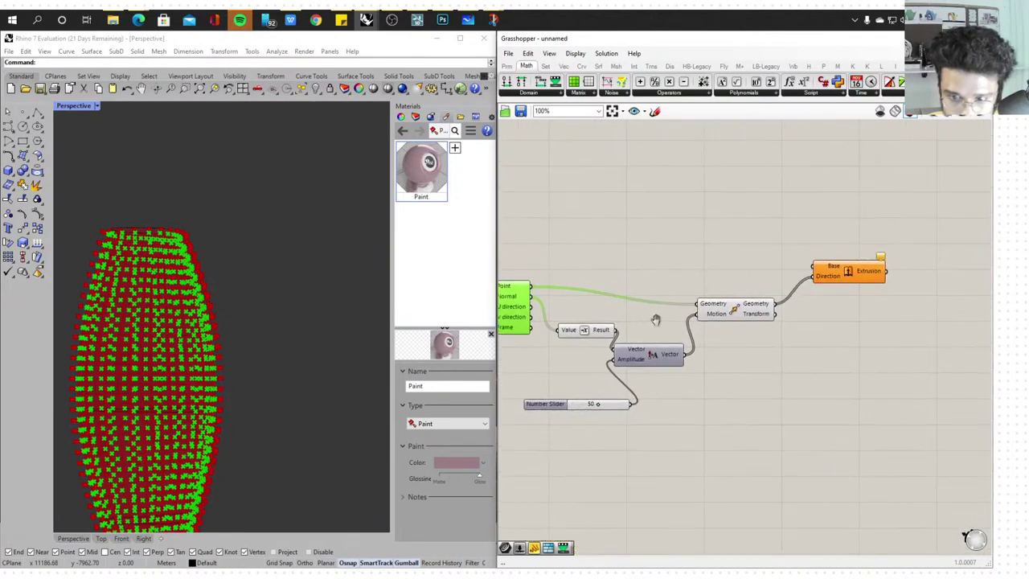
Set the Number Slider driving the Amplitude input to 65 with the moved points highlighted
{"action": "left_click", "coordinate": [744, 316]}
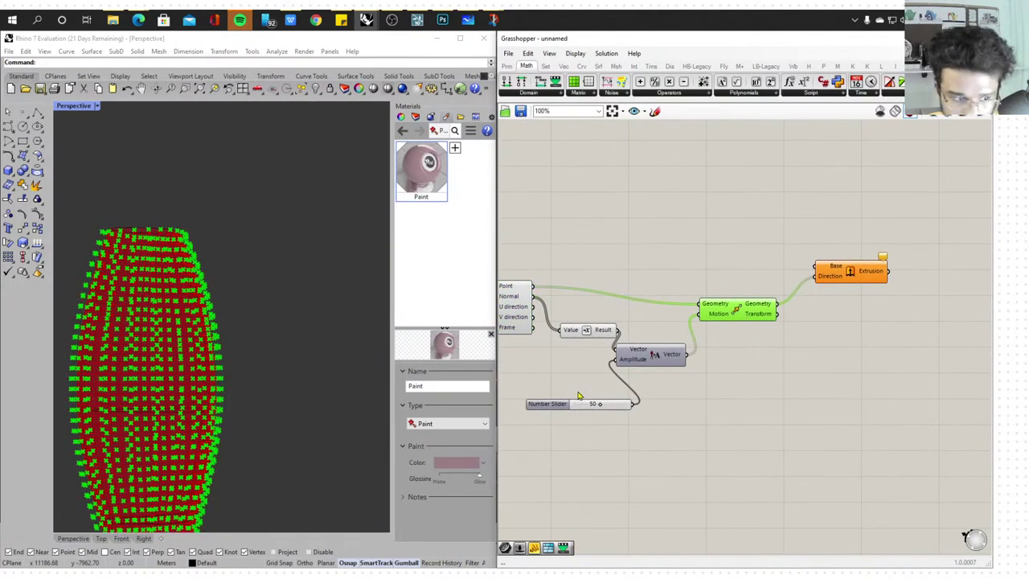
{"action": "scroll", "coordinate": [591, 398], "scroll_direction": "up", "scroll_amount": 5}
{"action": "mouse_move", "coordinate": [616, 415]}
{"action": "left_mouse_down"}
{"action": "mouse_move", "coordinate": [629, 415]}
{"action": "mouse_move", "coordinate": [589, 414]}
{"action": "mouse_move", "coordinate": [647, 415]}
{"action": "mouse_move", "coordinate": [604, 414]}
{"action": "mouse_move", "coordinate": [638, 415]}
{"action": "mouse_move", "coordinate": [621, 415]}
{"action": "left_mouse_up"}
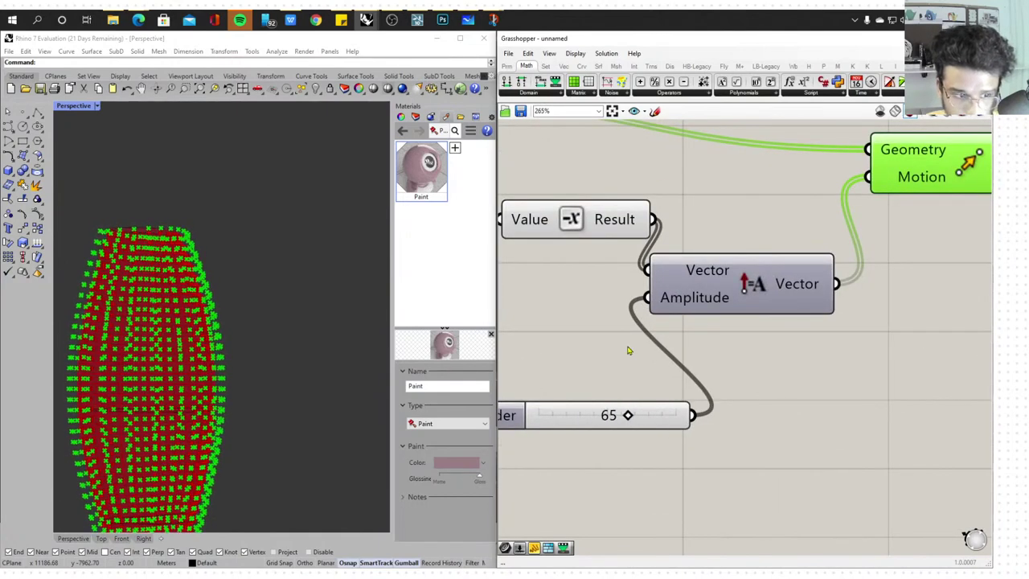
Trace the definition between the domain division, sub-surface, surface evaluation and Extrude components, checking the previews of the earlier stages
{"action": "scroll", "coordinate": [627, 348], "scroll_direction": "down", "scroll_amount": 4}
{"action": "left_click", "coordinate": [635, 322]}
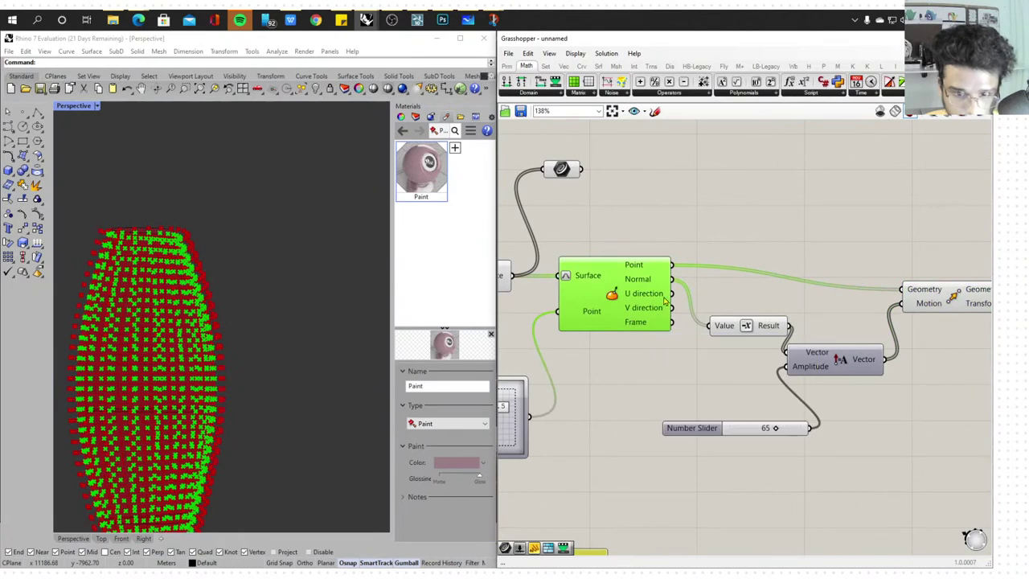
{"action": "right_click_drag", "start_coordinate": [663, 298], "coordinate": [667, 329]}
{"action": "scroll", "coordinate": [635, 337], "scroll_direction": "down", "scroll_amount": 4}
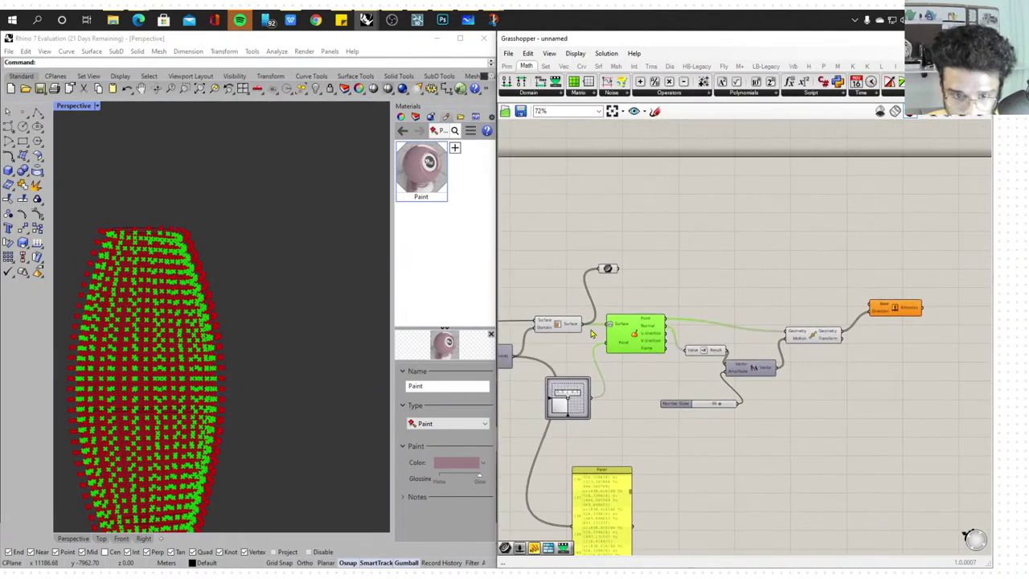
{"action": "left_click", "coordinate": [558, 328]}
{"action": "right_click_drag", "start_coordinate": [768, 311], "coordinate": [966, 316]}
{"action": "right_click_drag", "start_coordinate": [812, 331], "coordinate": [649, 310]}
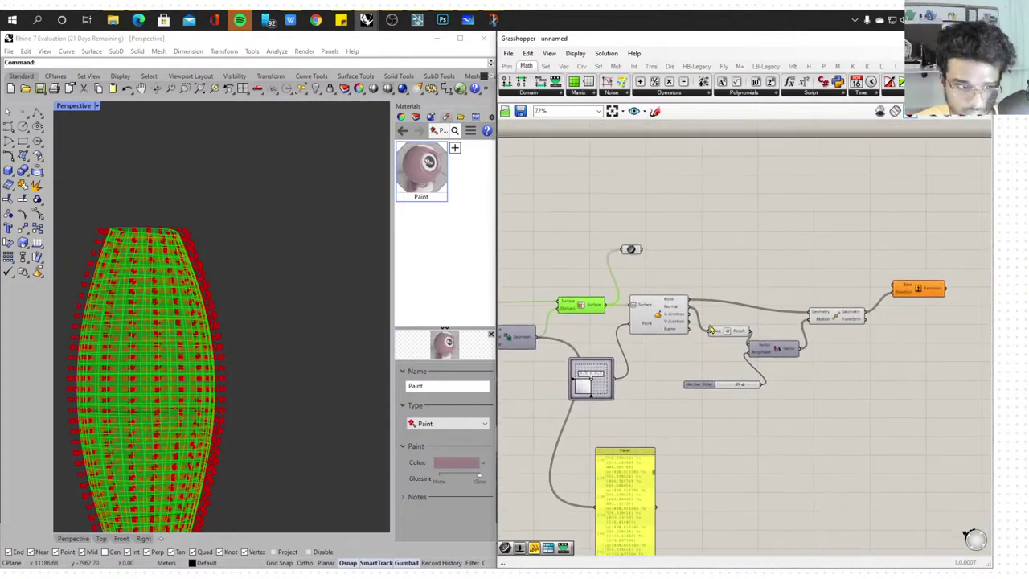
{"action": "right_click_drag", "start_coordinate": [644, 346], "coordinate": [704, 351]}
{"action": "right_click_drag", "start_coordinate": [756, 362], "coordinate": [754, 361]}
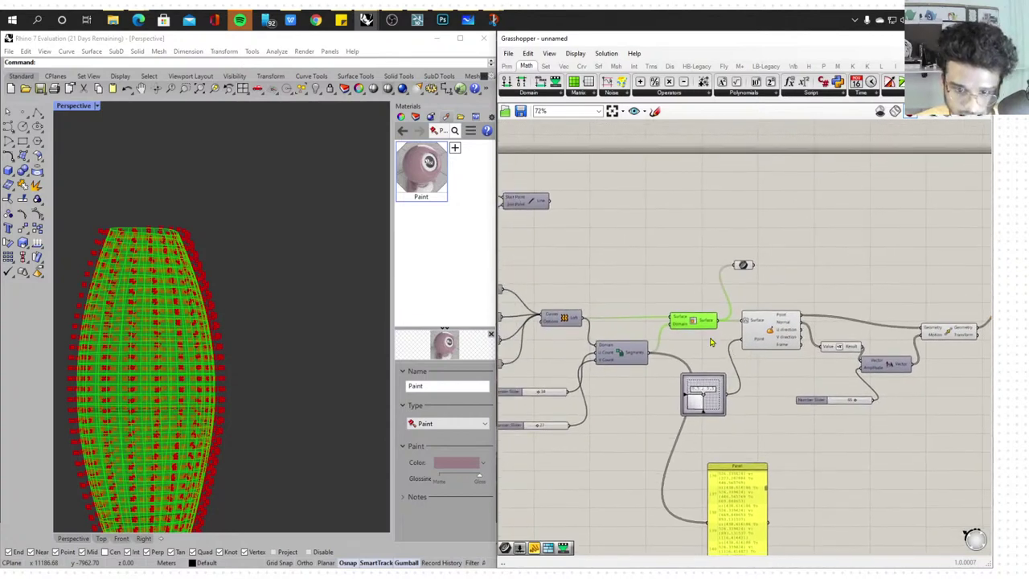
{"action": "left_click", "coordinate": [628, 359]}
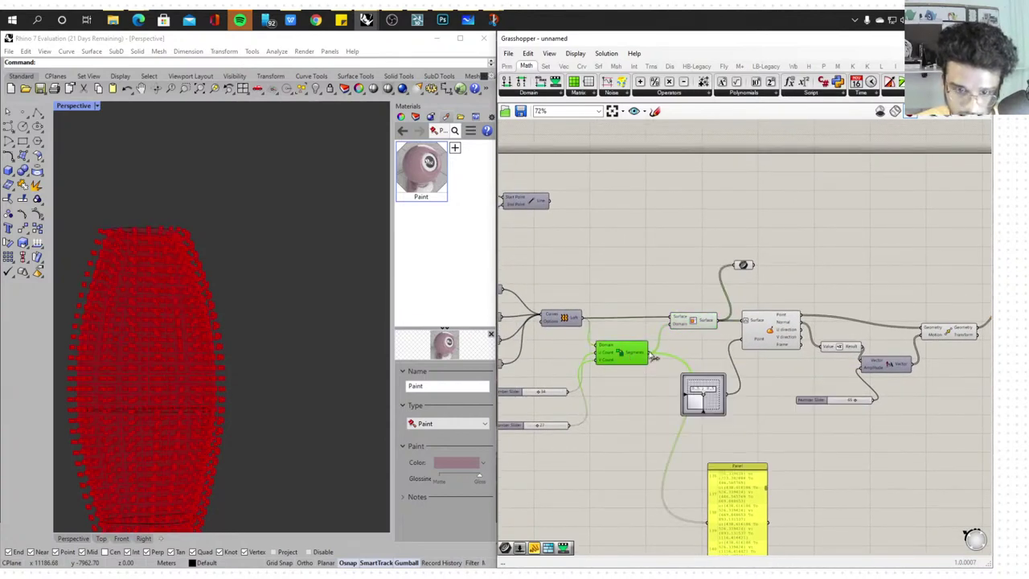
{"action": "scroll", "coordinate": [806, 363], "scroll_direction": "down", "scroll_amount": 2}
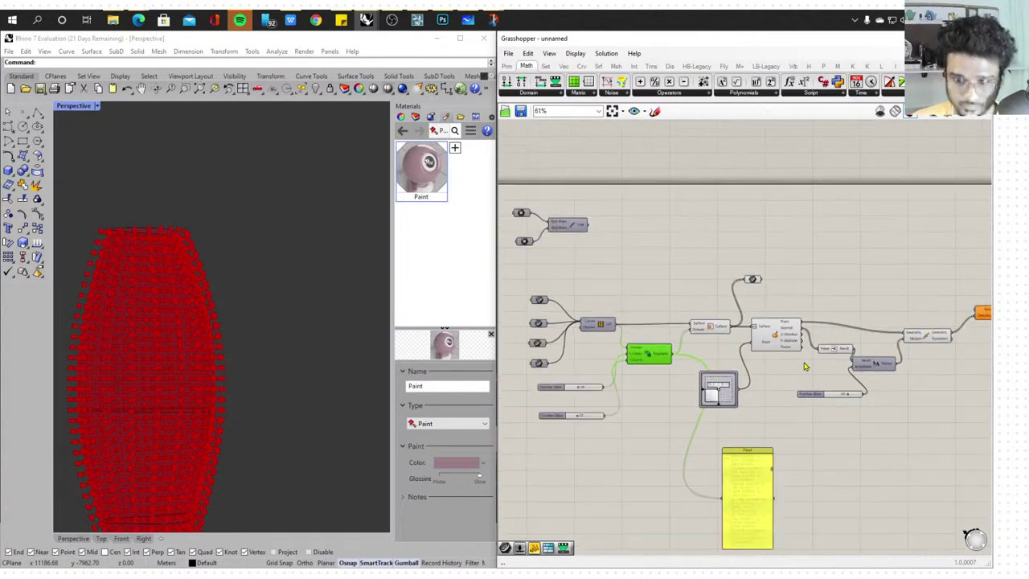
{"action": "right_click_drag", "start_coordinate": [821, 361], "coordinate": [739, 375]}
{"action": "scroll", "coordinate": [826, 339], "scroll_direction": "up", "scroll_amount": 2}
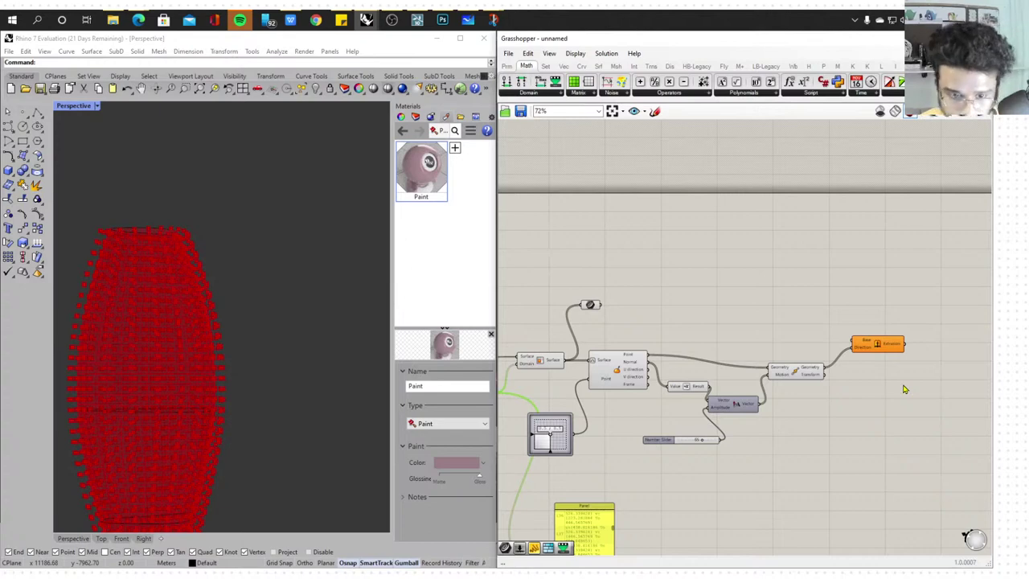
Examine the tower's highlighted sub-surfaces and locate the open curves beside it in the viewport
{"action": "left_click", "coordinate": [542, 368]}
{"action": "right_click_drag", "start_coordinate": [550, 375], "coordinate": [733, 352]}
{"action": "scroll", "coordinate": [125, 328], "scroll_direction": "down", "scroll_amount": 12}
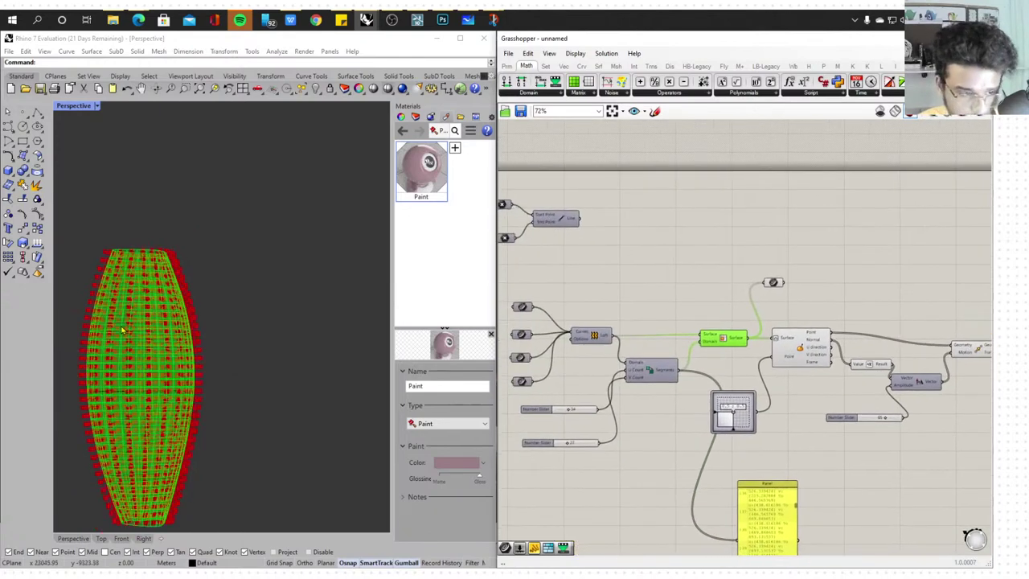
{"action": "right_click_drag", "start_coordinate": [237, 338], "coordinate": [219, 310]}
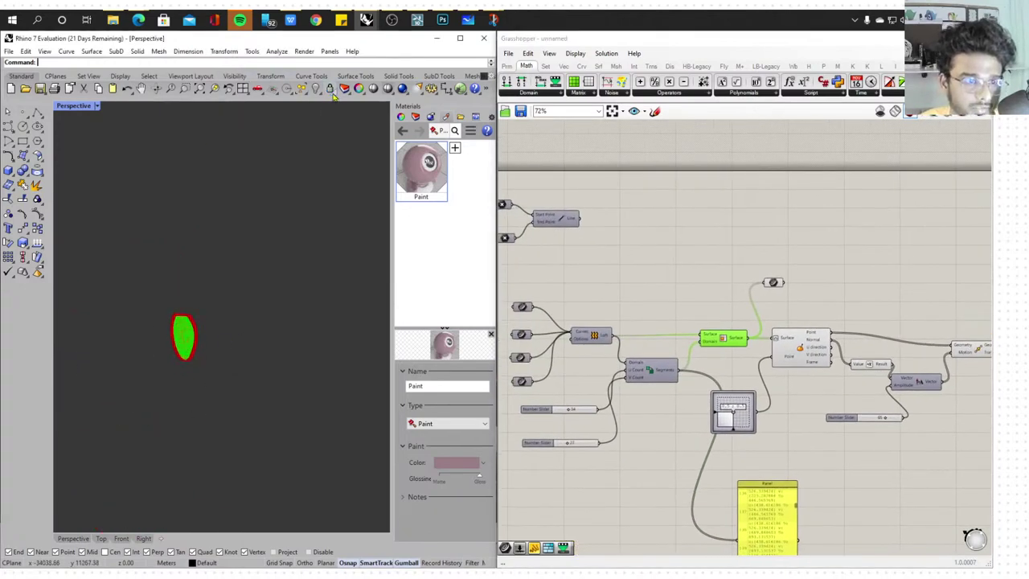
{"action": "scroll", "coordinate": [165, 365], "scroll_direction": "up", "scroll_amount": 8}
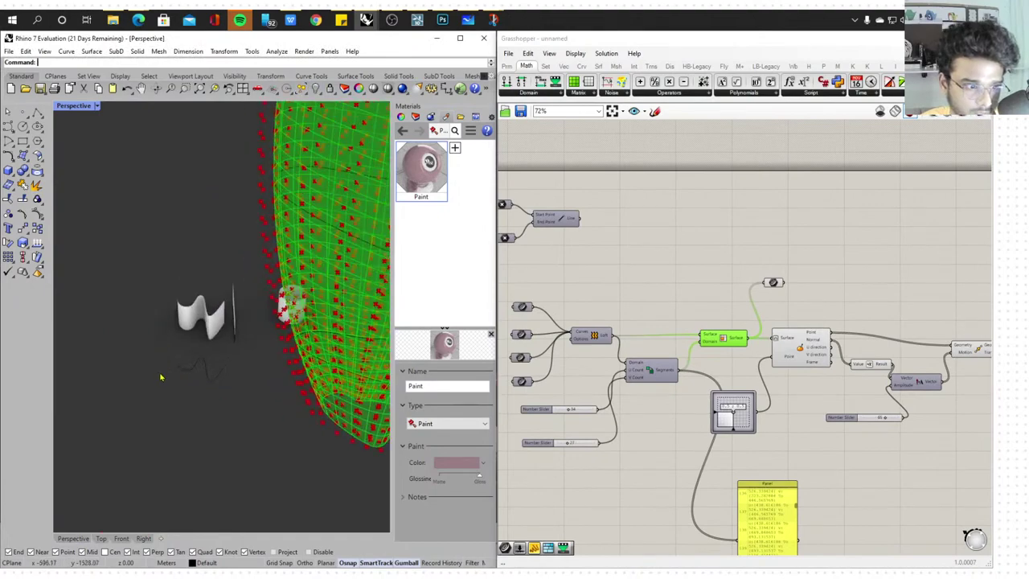
{"action": "scroll", "coordinate": [193, 331], "scroll_direction": "down", "scroll_amount": 8}
{"action": "scroll", "coordinate": [229, 359], "scroll_direction": "up", "scroll_amount": 7}
{"action": "right_click_drag", "start_coordinate": [218, 372], "coordinate": [255, 360]}
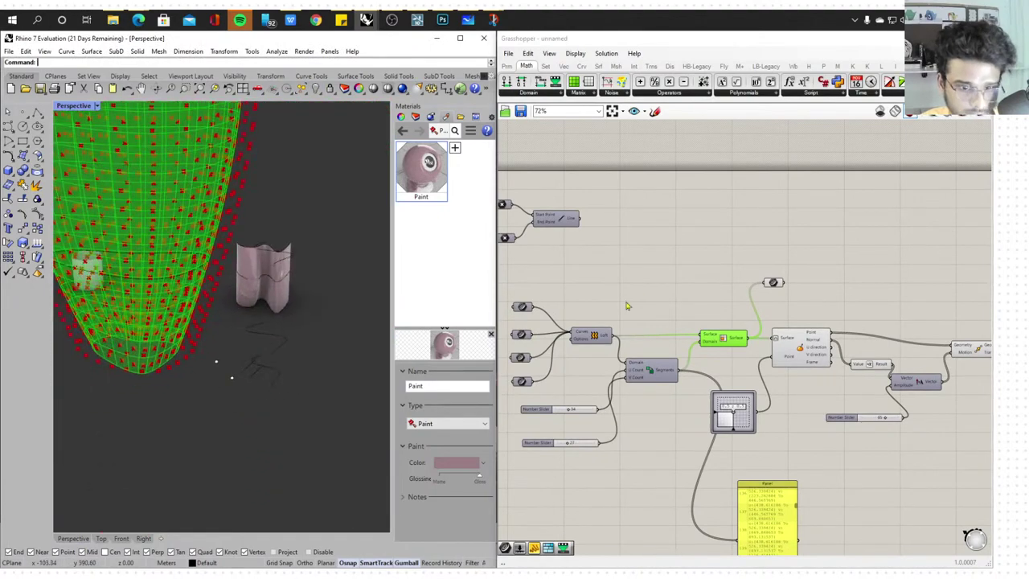
Reassign the first Curve parameter feeding the Loft to the lowest open curve beside the tower
{"action": "scroll", "coordinate": [514, 315], "scroll_direction": "up", "scroll_amount": 3}
{"action": "right_click_drag", "start_coordinate": [509, 315], "coordinate": [583, 318]}
{"action": "scroll", "coordinate": [581, 319], "scroll_direction": "up", "scroll_amount": 3}
{"action": "right_click", "coordinate": [598, 300]}
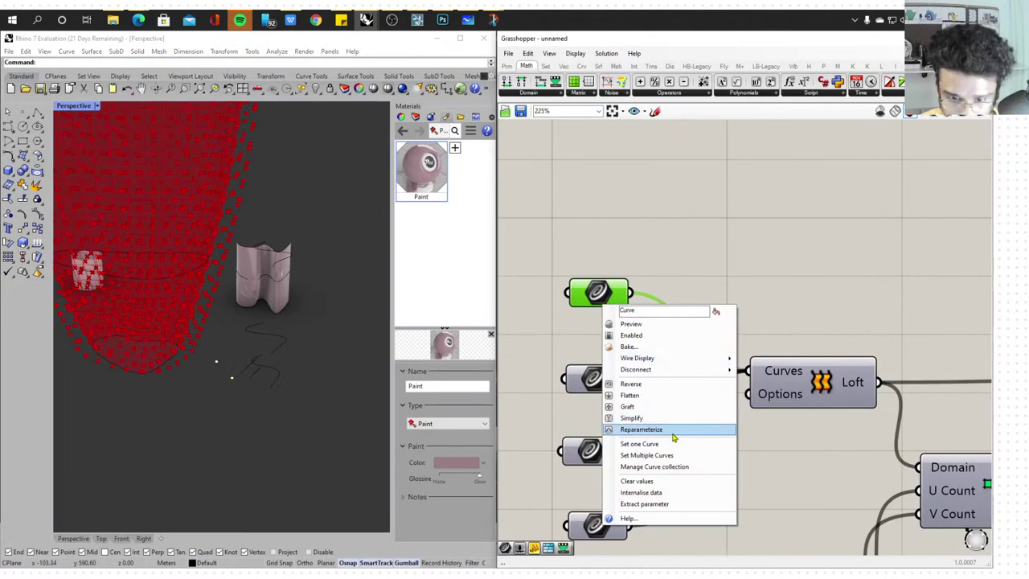
{"action": "left_click", "coordinate": [657, 444]}
{"action": "left_click", "coordinate": [278, 378]}
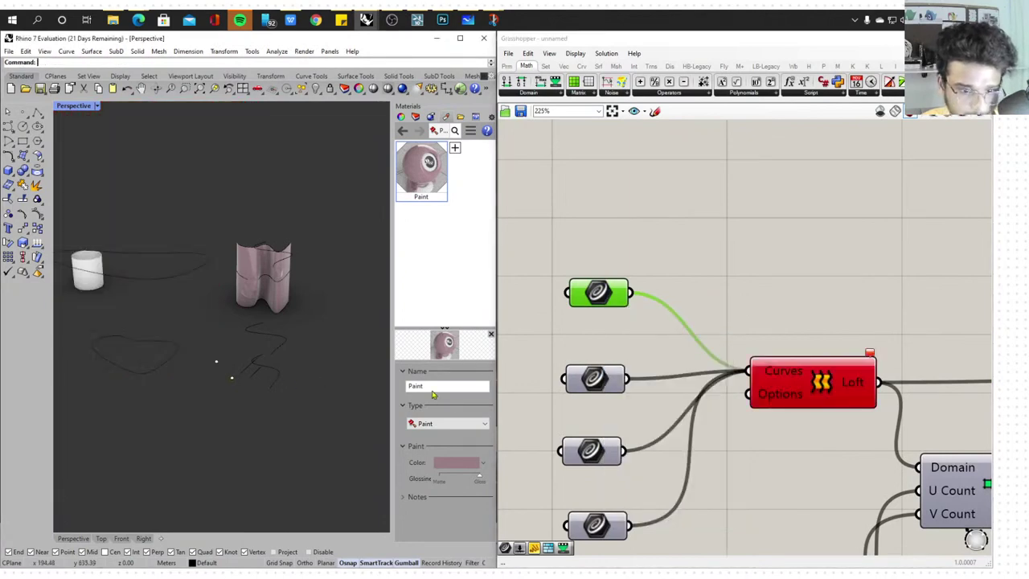
Reassign the second Curve parameter feeding the Loft to the next open curve above the lowest one
{"action": "right_click", "coordinate": [598, 377]}
{"action": "left_click", "coordinate": [635, 486]}
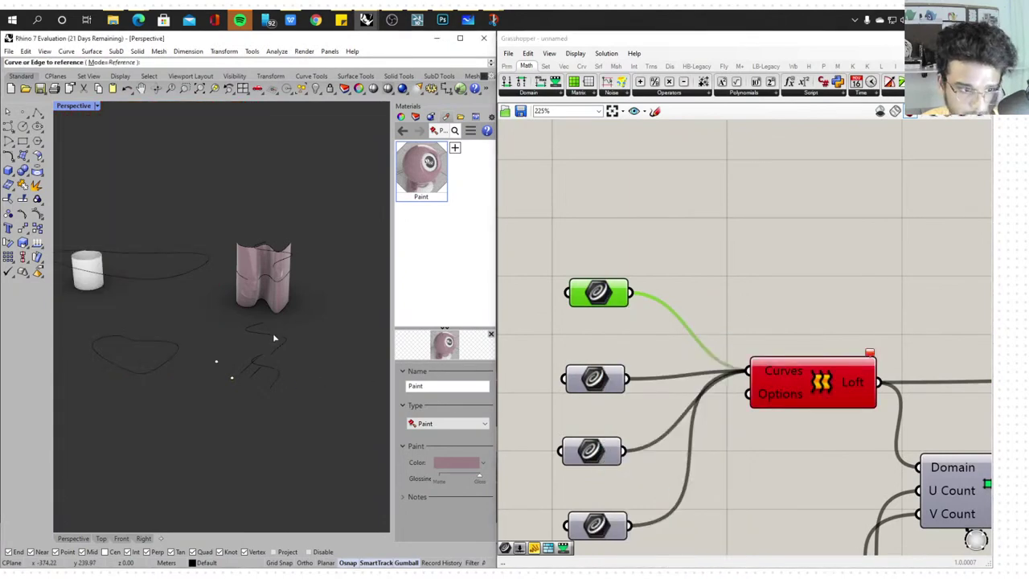
{"action": "left_click", "coordinate": [274, 338]}
{"action": "scroll", "coordinate": [595, 383], "scroll_direction": "down", "scroll_amount": 2}
{"action": "scroll", "coordinate": [607, 438], "scroll_direction": "up", "scroll_amount": 2}
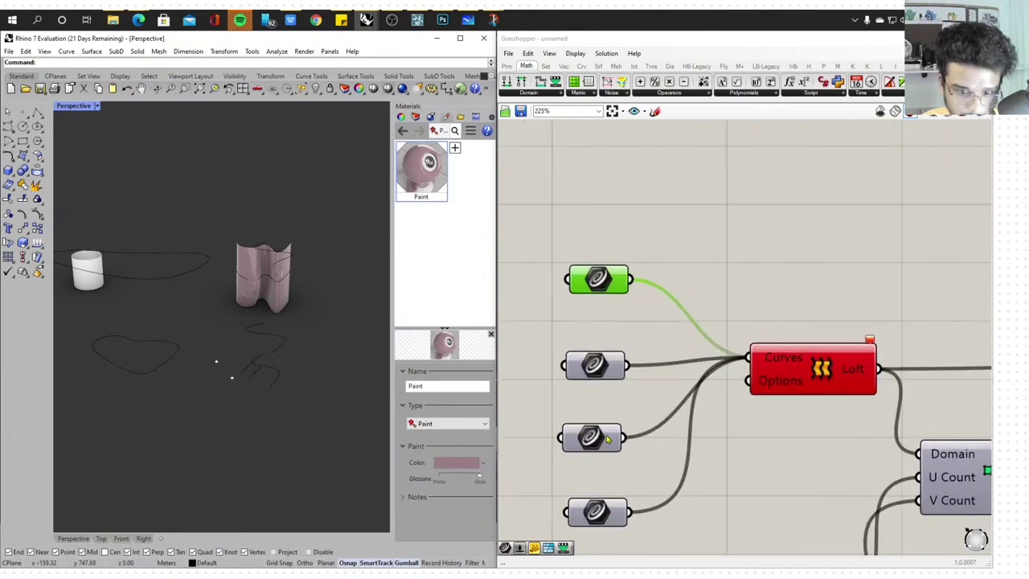
{"action": "left_click", "coordinate": [598, 371]}
{"action": "right_click", "coordinate": [600, 377]}
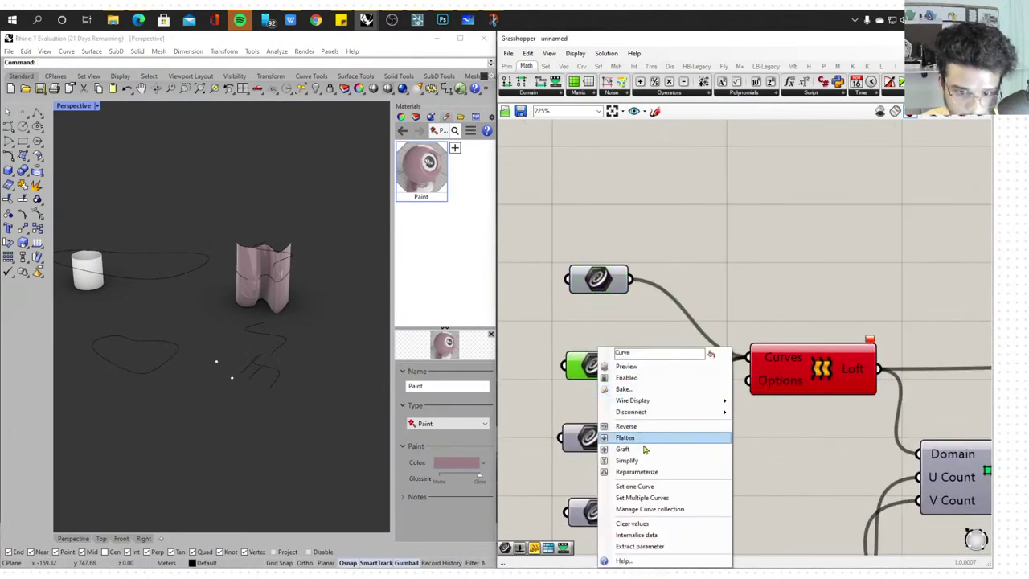
{"action": "left_click", "coordinate": [632, 486]}
{"action": "left_click", "coordinate": [283, 350]}
Reassign the third Curve parameter feeding the Loft to the upper open curve near the wavy pink surface
{"action": "left_click", "coordinate": [591, 437]}
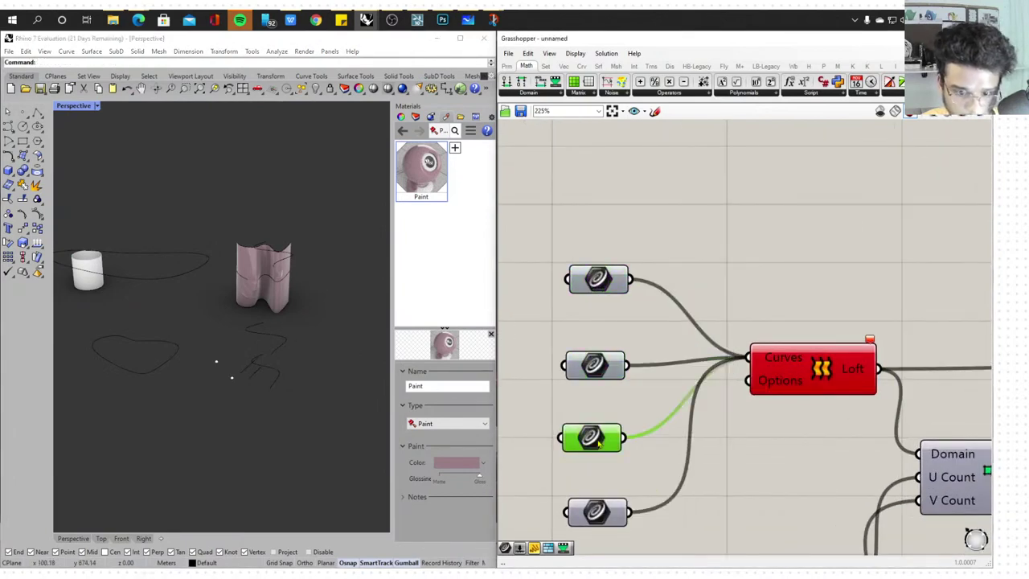
{"action": "right_click", "coordinate": [596, 438]}
{"action": "left_click", "coordinate": [644, 486]}
{"action": "right_click_drag", "start_coordinate": [279, 271], "coordinate": [347, 257]}
{"action": "left_click", "coordinate": [204, 294]}
{"action": "left_click", "coordinate": [613, 374]}
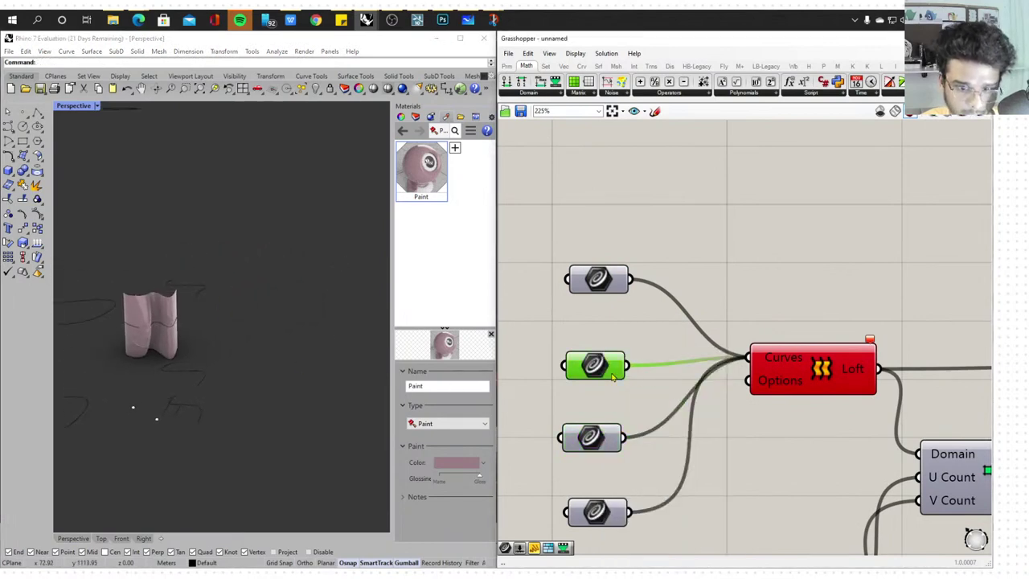
Reference the lowest open curve beside the tower again in the topmost Curve parameter feeding the Loft
{"action": "scroll", "coordinate": [604, 291], "scroll_direction": "down", "scroll_amount": 3}
{"action": "scroll", "coordinate": [604, 274], "scroll_direction": "up", "scroll_amount": 3}
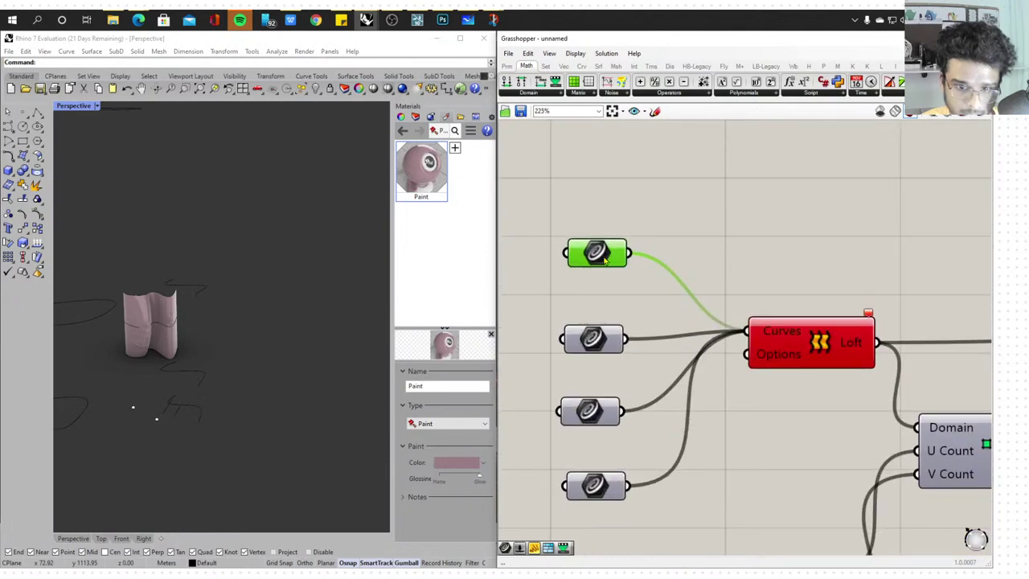
{"action": "right_click", "coordinate": [604, 258]}
{"action": "left_click", "coordinate": [670, 397]}
{"action": "left_click", "coordinate": [195, 413]}
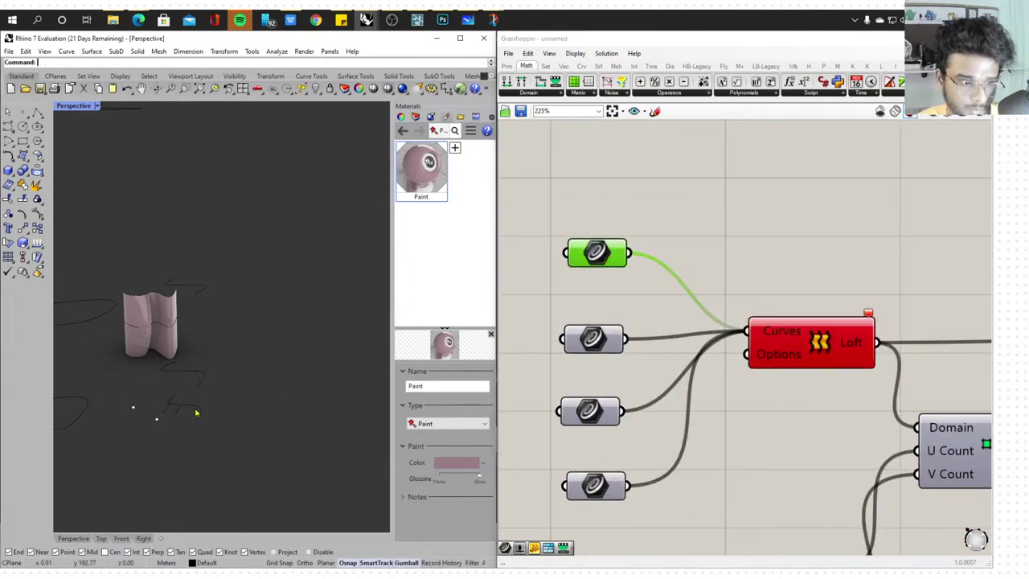
Reference the second-lowest open curve again in the second Curve parameter feeding the Loft
{"action": "left_click", "coordinate": [590, 339]}
{"action": "right_click", "coordinate": [590, 339]}
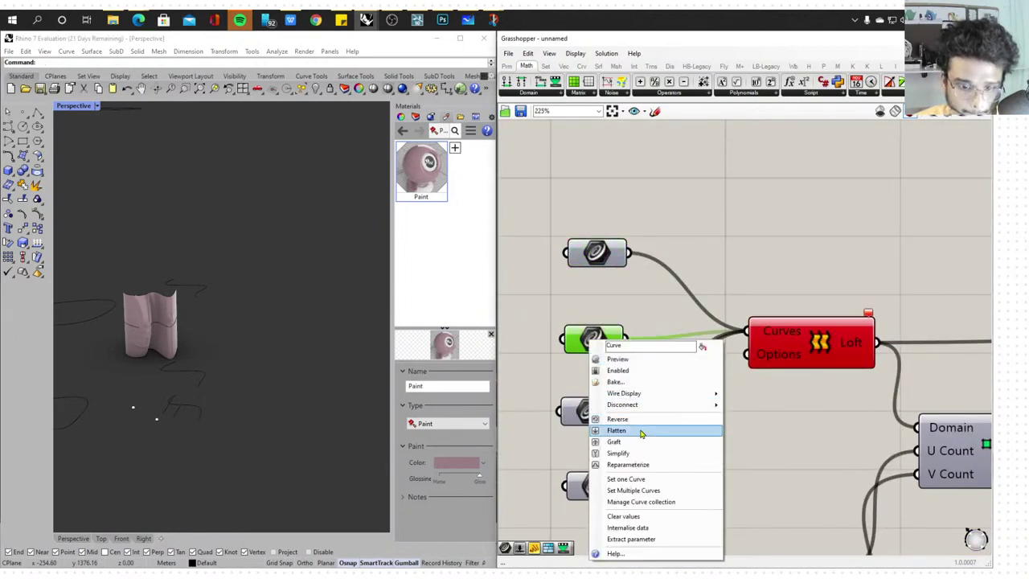
{"action": "left_click", "coordinate": [653, 478]}
{"action": "left_click", "coordinate": [199, 384]}
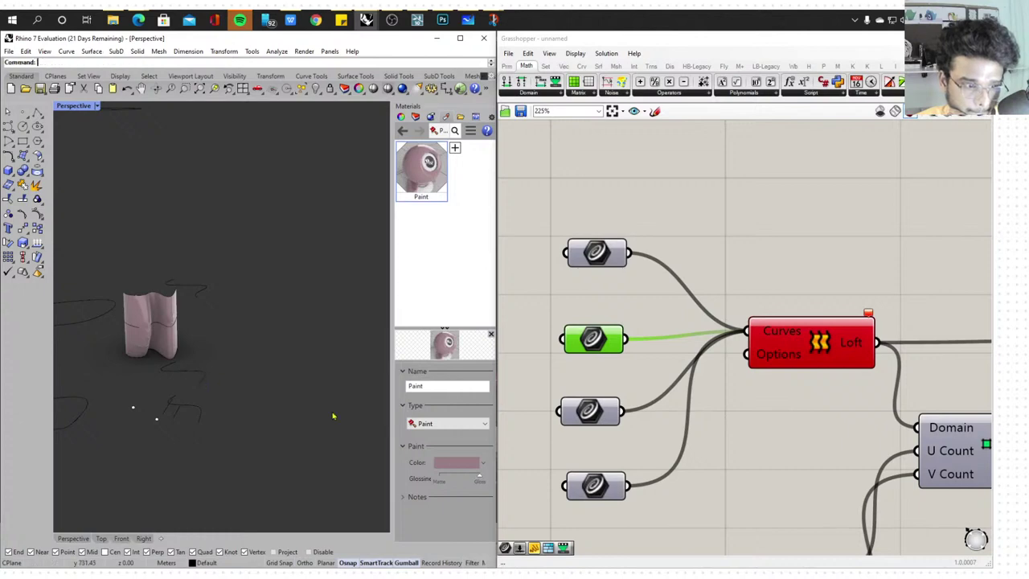
Reference the upper open curve beside the wavy pink surface again in the third Curve parameter
{"action": "right_click", "coordinate": [590, 414]}
{"action": "left_click", "coordinate": [651, 485]}
{"action": "left_click", "coordinate": [201, 294]}
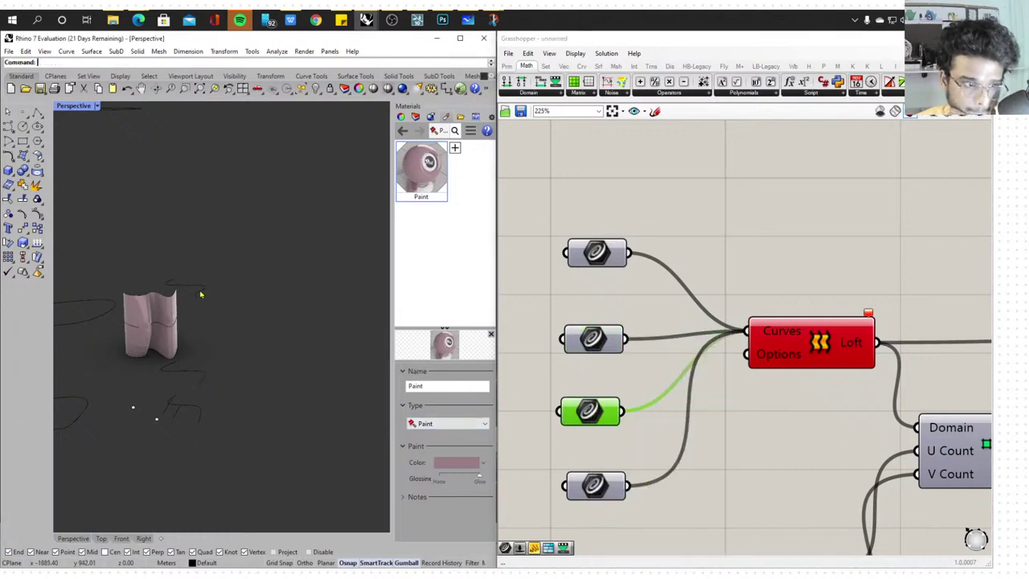
Disconnect the fourth, bottommost Curve parameter from the Loft's Curves input
{"action": "right_click_drag", "start_coordinate": [200, 294], "coordinate": [212, 341]}
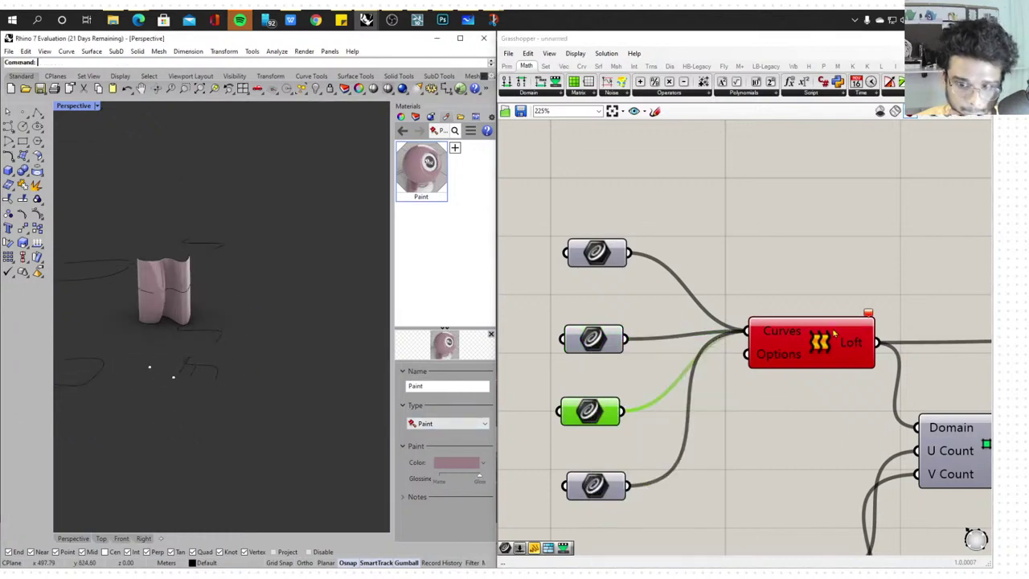
{"action": "right_click", "coordinate": [790, 333]}
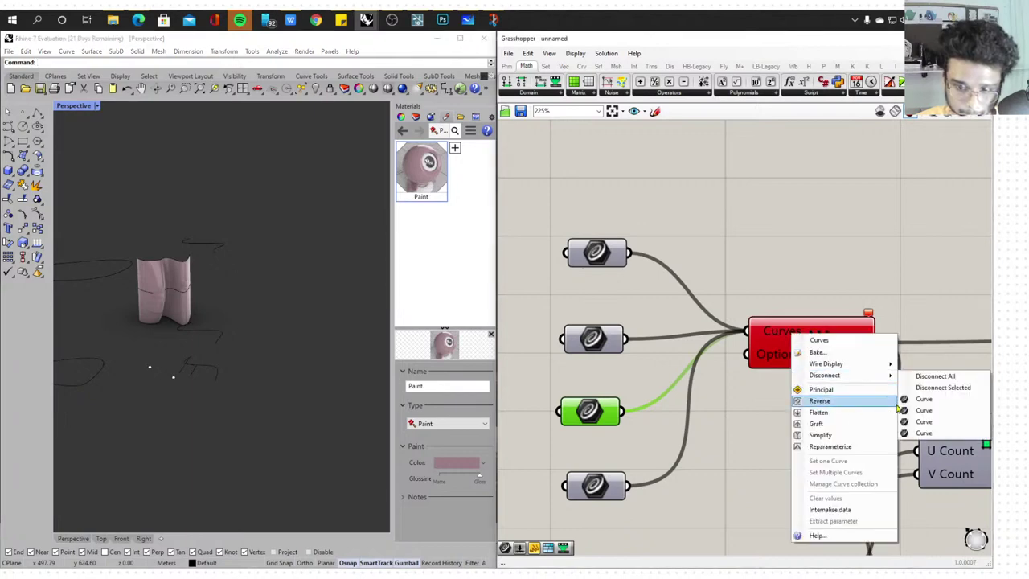
{"action": "left_click", "coordinate": [924, 433]}
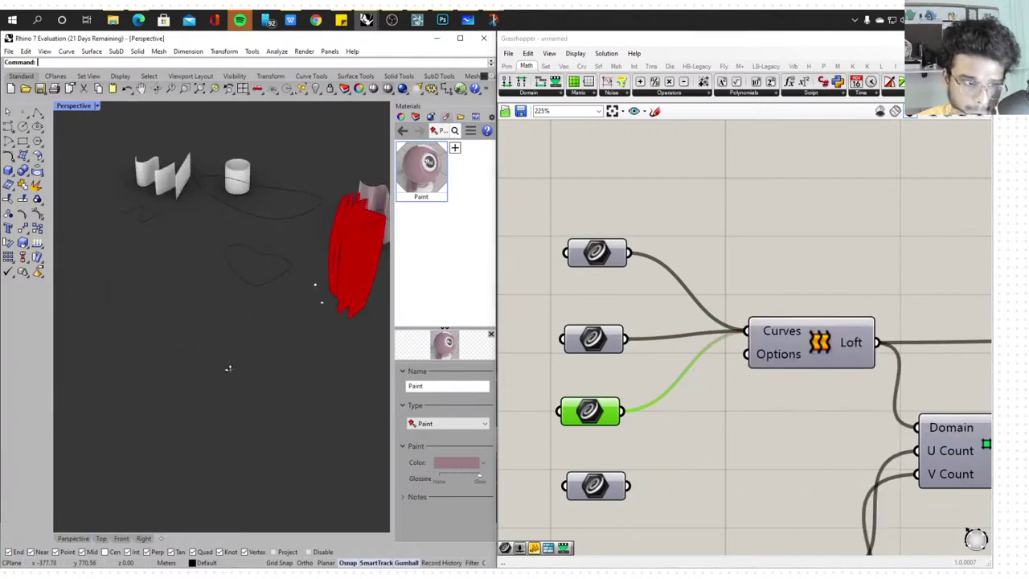
{"action": "scroll", "coordinate": [273, 280], "scroll_direction": "up", "scroll_amount": 4}
{"action": "right_click_drag", "start_coordinate": [228, 368], "coordinate": [172, 277]}
{"action": "scroll", "coordinate": [273, 280], "scroll_direction": "down", "scroll_amount": 4}
{"action": "scroll", "coordinate": [169, 278], "scroll_direction": "up", "scroll_amount": 9}
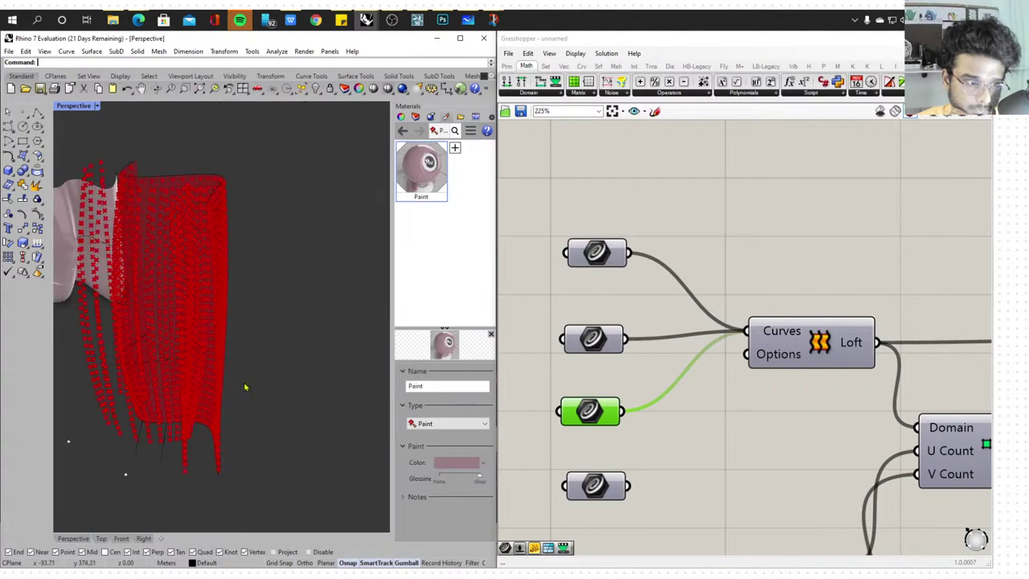
Reduce both domain division count sliders, setting the lower one to 19 and the upper one below 19
{"action": "scroll", "coordinate": [245, 387], "scroll_direction": "up", "scroll_amount": 2}
{"action": "scroll", "coordinate": [619, 392], "scroll_direction": "down", "scroll_amount": 6}
{"action": "scroll", "coordinate": [620, 391], "scroll_direction": "up", "scroll_amount": 4}
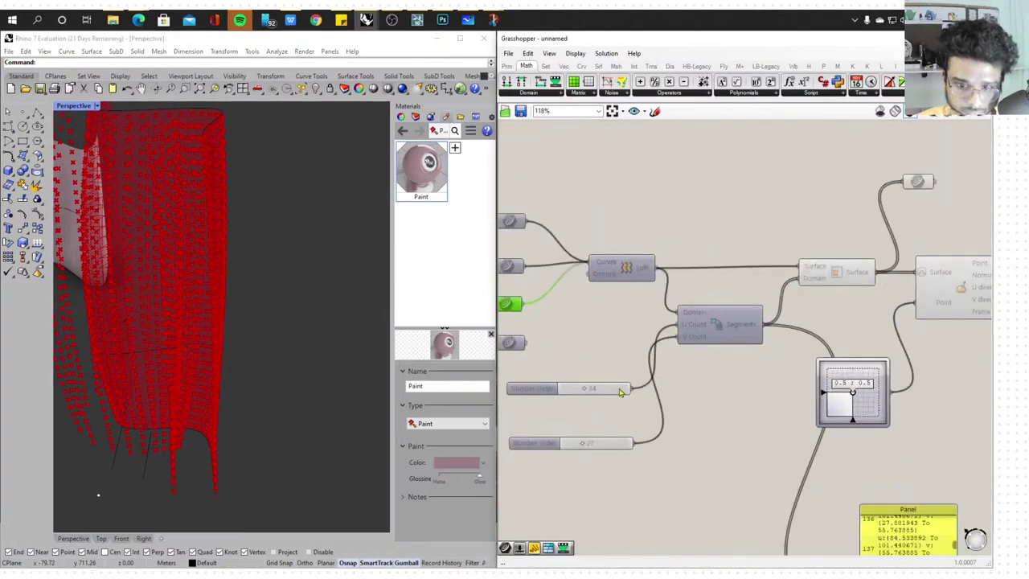
{"action": "scroll", "coordinate": [619, 391], "scroll_direction": "up", "scroll_amount": 3}
{"action": "left_click_drag", "start_coordinate": [619, 371], "coordinate": [609, 371]}
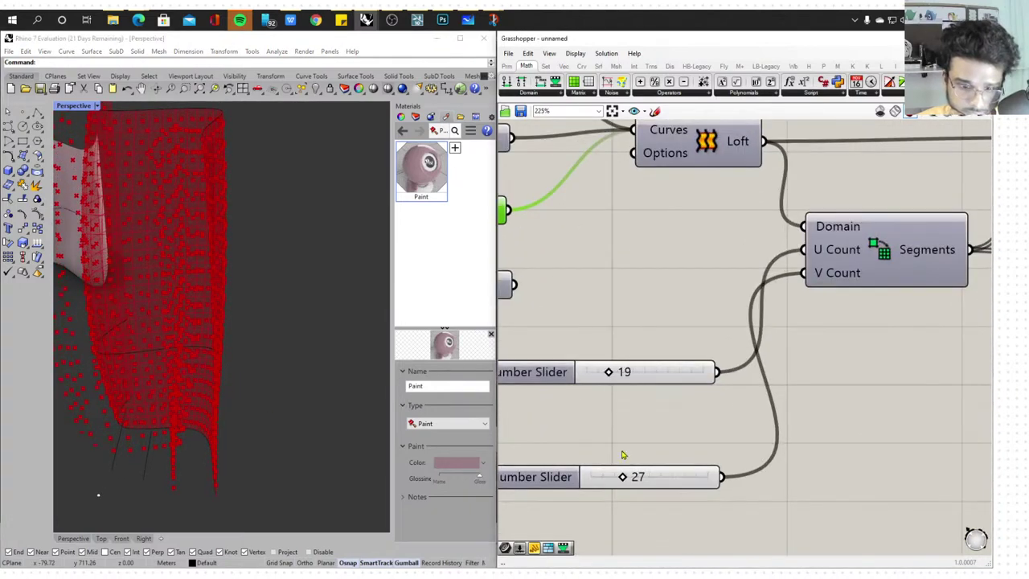
{"action": "left_click_drag", "start_coordinate": [626, 477], "coordinate": [612, 477]}
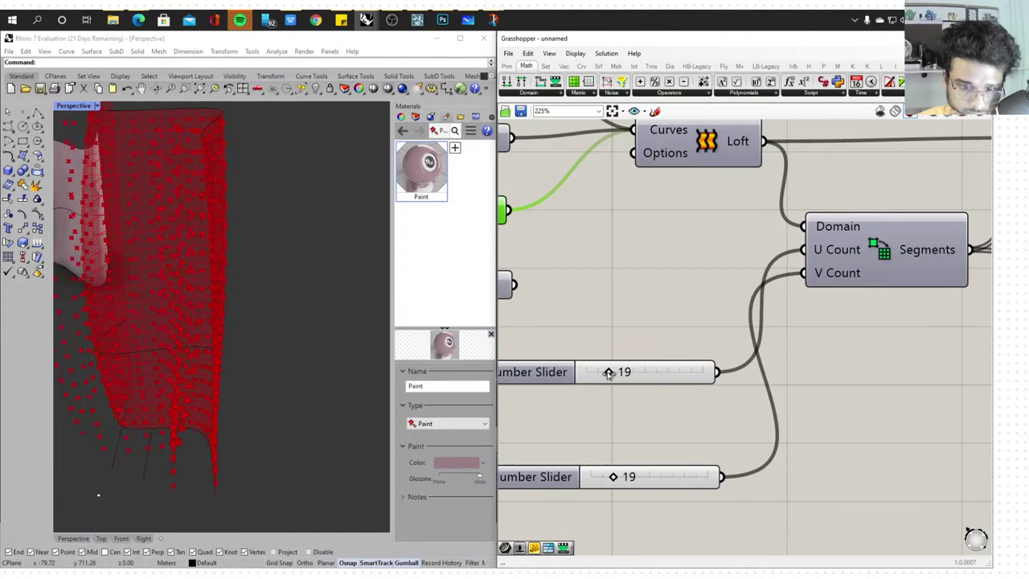
{"action": "left_click_drag", "start_coordinate": [609, 373], "coordinate": [602, 369]}
{"action": "scroll", "coordinate": [723, 329], "scroll_direction": "down", "scroll_amount": 10}
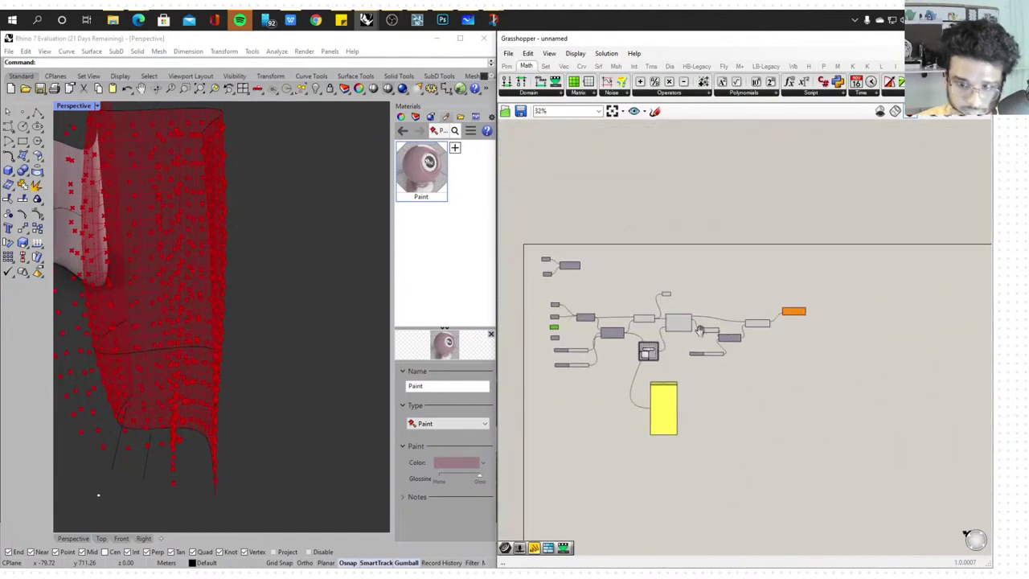
Connect the sub-surface component's Surface output to the Extrusion's Base input
{"action": "scroll", "coordinate": [770, 320], "scroll_direction": "up", "scroll_amount": 10}
{"action": "right_click_drag", "start_coordinate": [758, 326], "coordinate": [829, 310]}
{"action": "scroll", "coordinate": [811, 320], "scroll_direction": "down", "scroll_amount": 3}
{"action": "scroll", "coordinate": [575, 313], "scroll_direction": "down", "scroll_amount": 2}
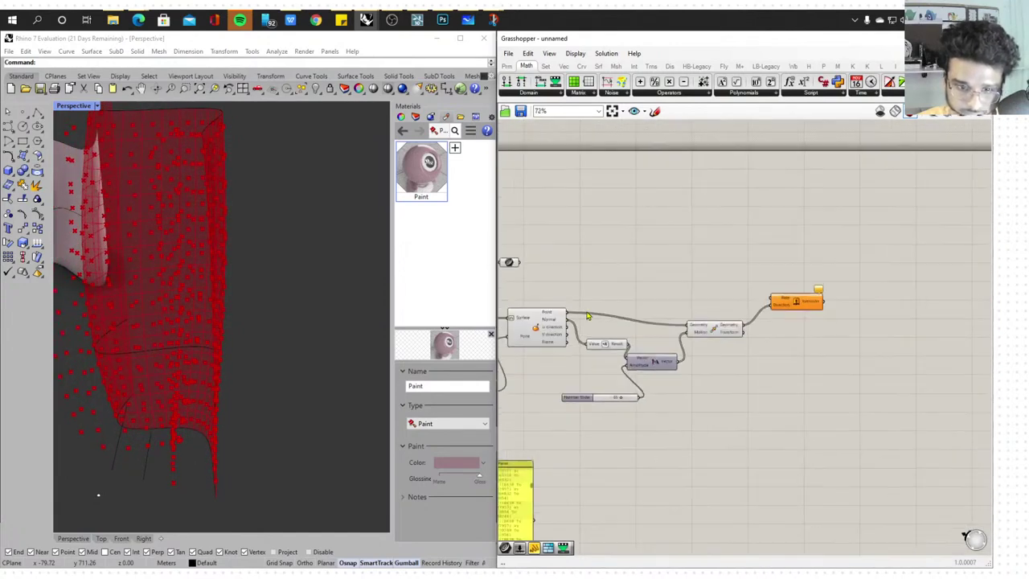
{"action": "scroll", "coordinate": [587, 315], "scroll_direction": "down", "scroll_amount": 1}
{"action": "right_click_drag", "start_coordinate": [586, 316], "coordinate": [664, 312]}
{"action": "left_click_drag", "start_coordinate": [575, 315], "coordinate": [822, 299]}
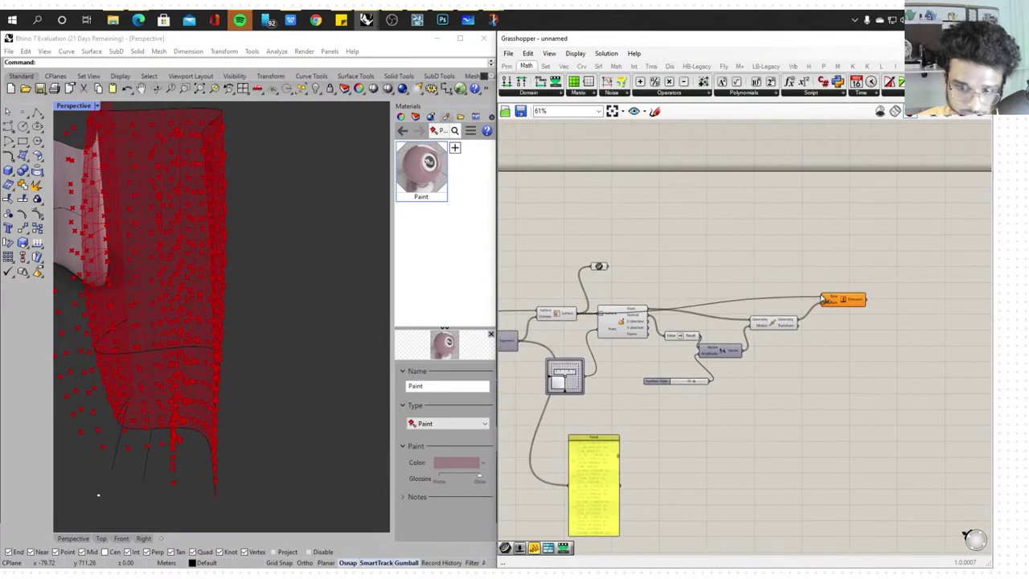
Set the number slider feeding the Amplitude component to 9
{"action": "mouse_move", "coordinate": [369, 314]}
{"action": "right_mouse_down"}
{"action": "mouse_move", "coordinate": [328, 306]}
{"action": "mouse_move", "coordinate": [211, 341]}
{"action": "mouse_move", "coordinate": [166, 386]}
{"action": "mouse_move", "coordinate": [80, 305]}
{"action": "mouse_move", "coordinate": [62, 427]}
{"action": "mouse_move", "coordinate": [165, 340]}
{"action": "mouse_move", "coordinate": [305, 302]}
{"action": "mouse_move", "coordinate": [353, 307]}
{"action": "right_mouse_up"}
{"action": "scroll", "coordinate": [699, 378], "scroll_direction": "up", "scroll_amount": 6}
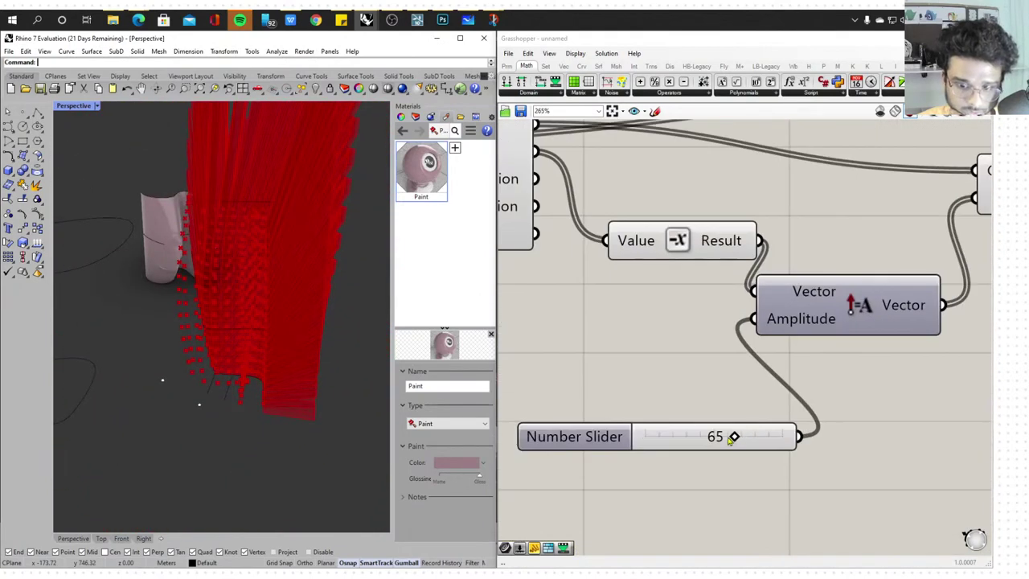
{"action": "left_click_drag", "start_coordinate": [734, 437], "coordinate": [656, 436]}
{"action": "scroll", "coordinate": [667, 376], "scroll_direction": "down", "scroll_amount": 5}
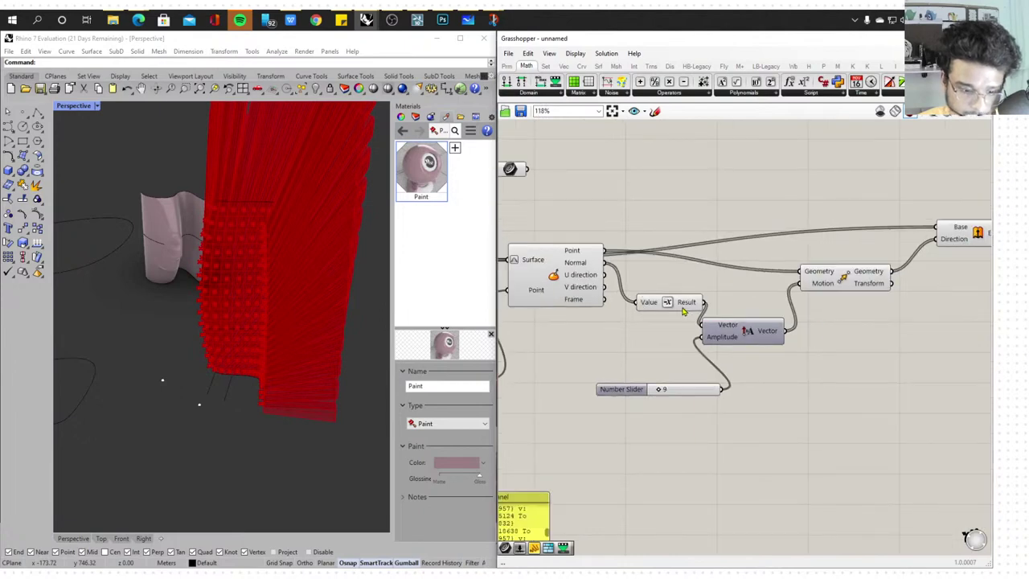
Wire the evaluated surface's Normal output directly into the Amplitude component's Vector input and move the bypassed Negative component aside
{"action": "left_click", "coordinate": [679, 304]}
{"action": "scroll", "coordinate": [782, 333], "scroll_direction": "up", "scroll_amount": 4}
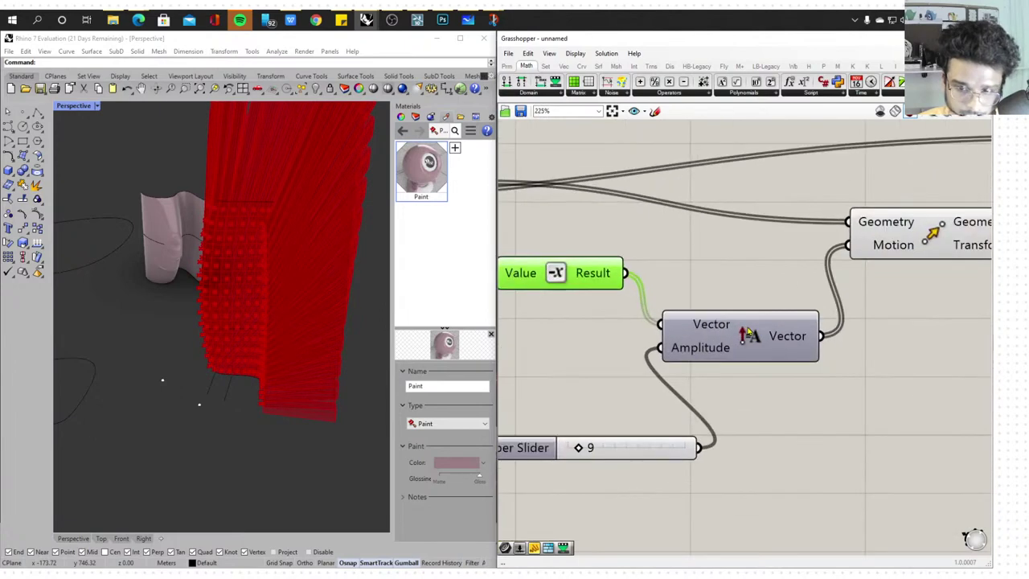
{"action": "left_click", "coordinate": [775, 331]}
{"action": "right_click_drag", "start_coordinate": [356, 316], "coordinate": [249, 337]}
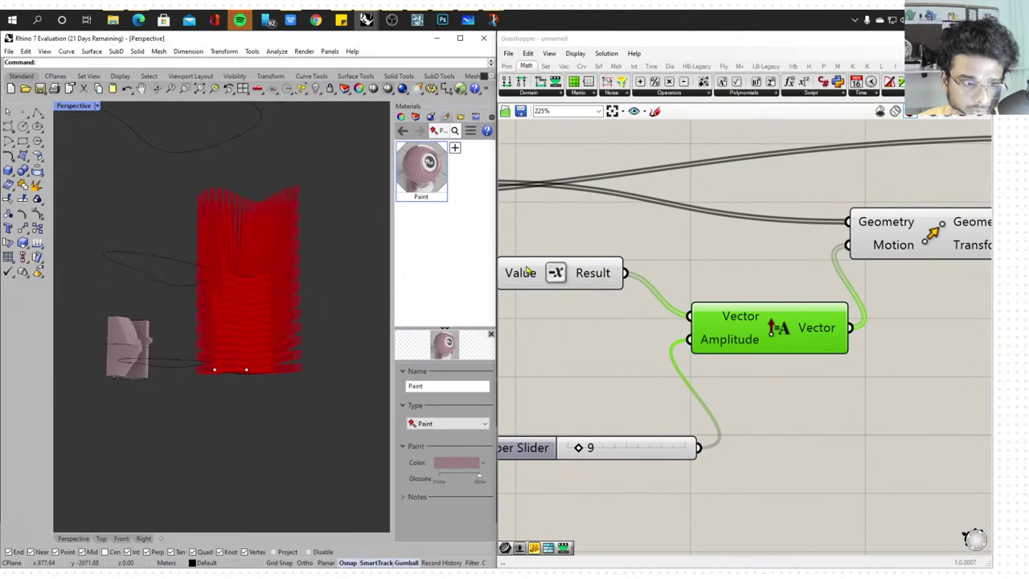
{"action": "scroll", "coordinate": [252, 311], "scroll_direction": "up", "scroll_amount": 5}
{"action": "scroll", "coordinate": [226, 327], "scroll_direction": "down", "scroll_amount": 3}
{"action": "scroll", "coordinate": [718, 277], "scroll_direction": "down", "scroll_amount": 4}
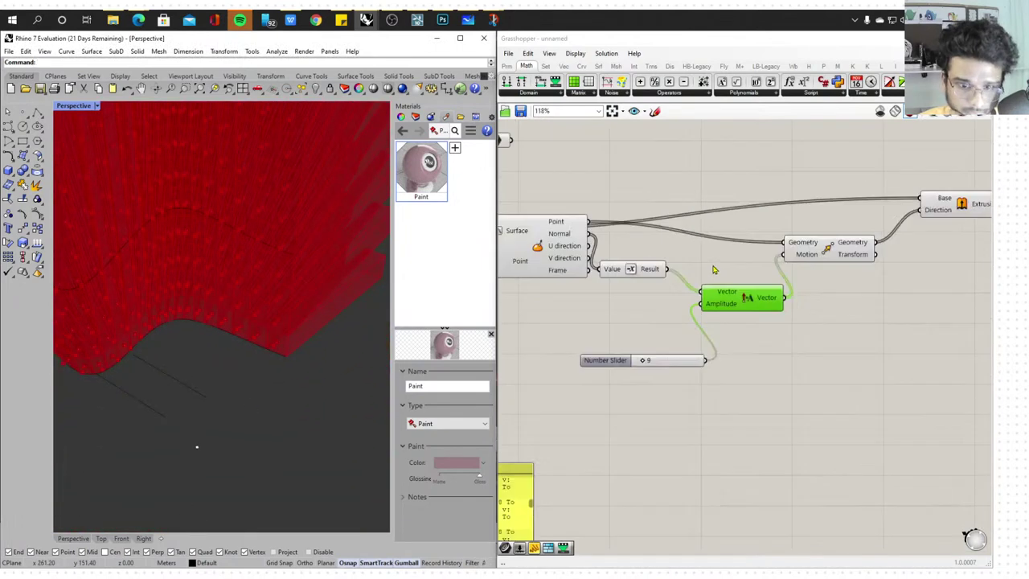
{"action": "left_click_drag", "start_coordinate": [615, 271], "coordinate": [643, 307]}
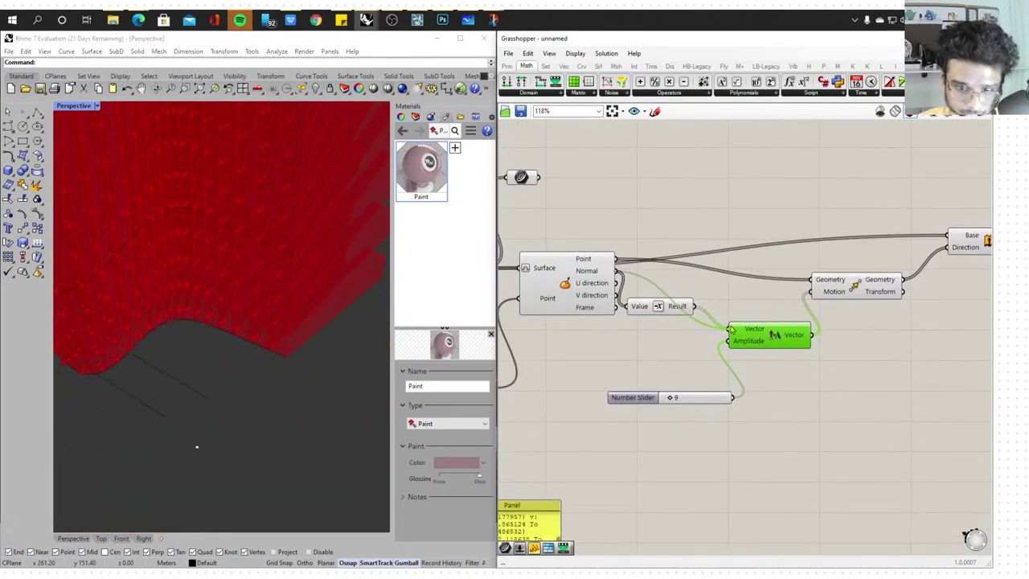
{"action": "left_click_drag", "start_coordinate": [581, 296], "coordinate": [588, 337]}
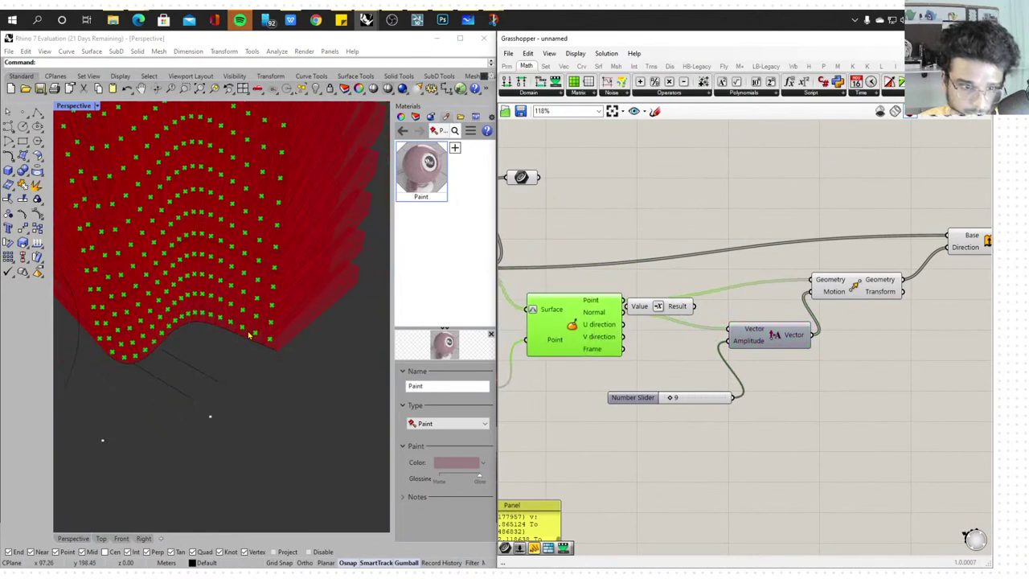
{"action": "left_click_drag", "start_coordinate": [675, 305], "coordinate": [677, 355]}
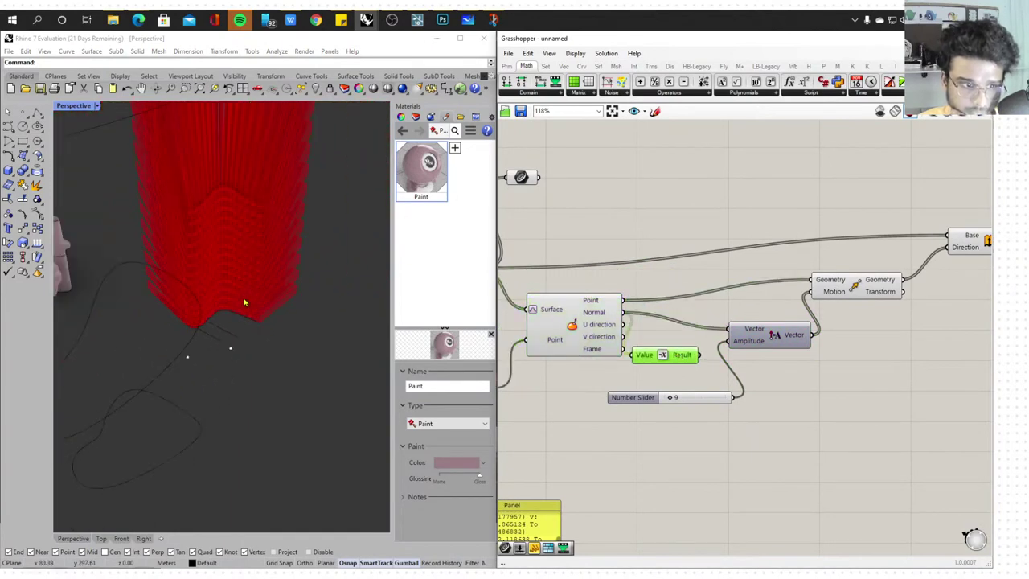
Add a number slider with value 0.5 and connect it to the Amplitude input in place of the existing slider
{"action": "scroll", "coordinate": [693, 393], "scroll_direction": "up", "scroll_amount": 4}
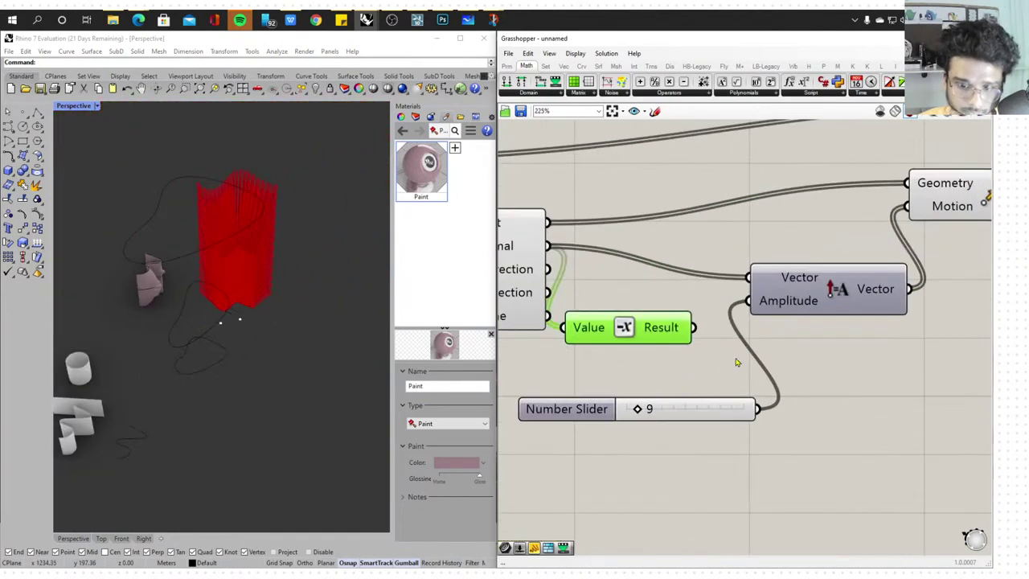
{"action": "scroll", "coordinate": [260, 285], "scroll_direction": "up", "scroll_amount": 5}
{"action": "double_click", "coordinate": [622, 455]}
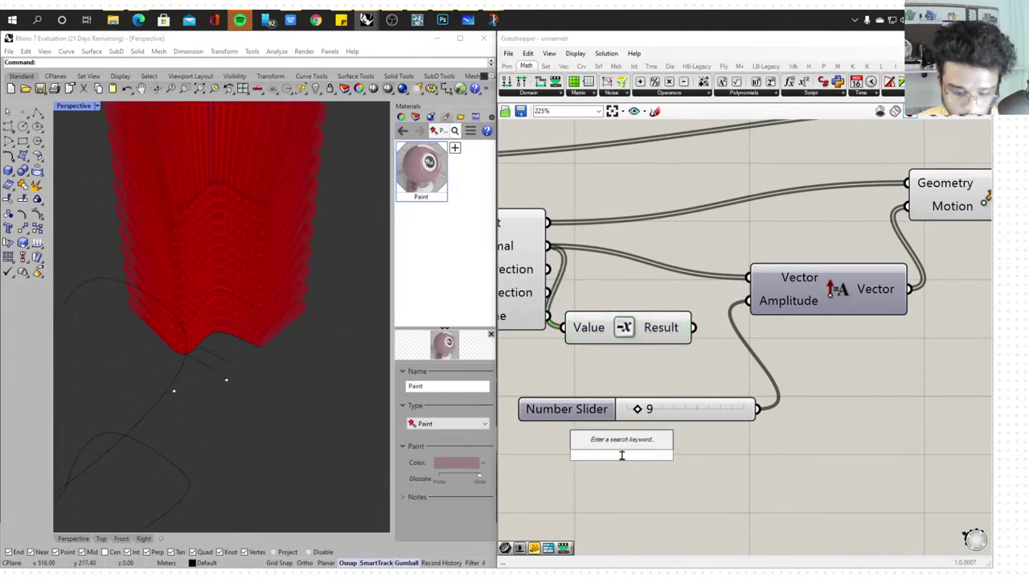
{"action": "type", "text": "0.5"}
{"action": "key", "text": "Return"}
{"action": "left_click_drag", "start_coordinate": [742, 454], "coordinate": [748, 300]}
{"action": "scroll", "coordinate": [267, 329], "scroll_direction": "down", "scroll_amount": 2}
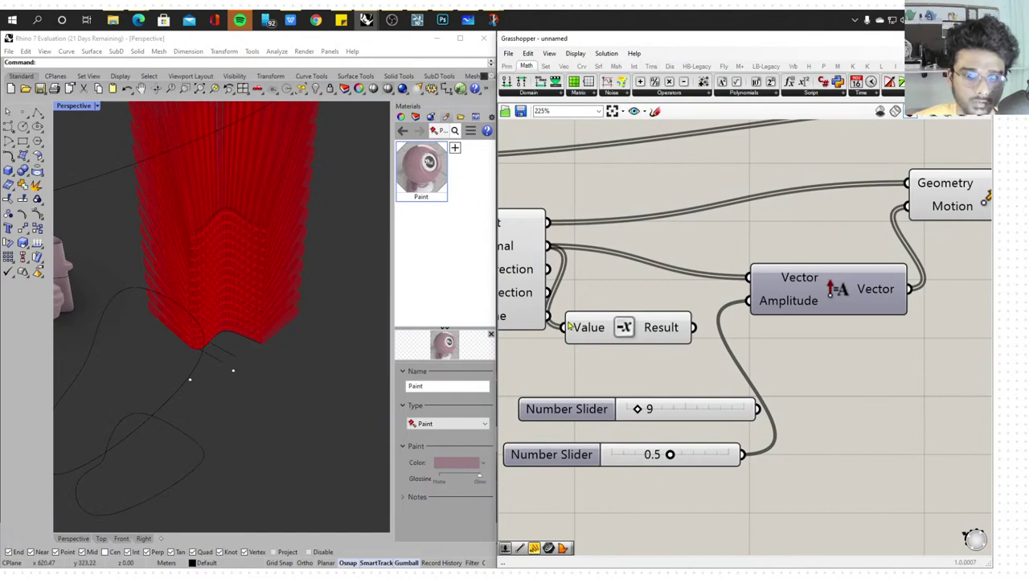
Examine the lengths and directions of the extruded panels from several angles
{"action": "scroll", "coordinate": [301, 298], "scroll_direction": "down", "scroll_amount": 5}
{"action": "right_click_drag", "start_coordinate": [301, 298], "coordinate": [271, 333]}
{"action": "scroll", "coordinate": [239, 359], "scroll_direction": "up", "scroll_amount": 5}
{"action": "scroll", "coordinate": [241, 359], "scroll_direction": "down", "scroll_amount": 4}
{"action": "scroll", "coordinate": [154, 337], "scroll_direction": "up", "scroll_amount": 6}
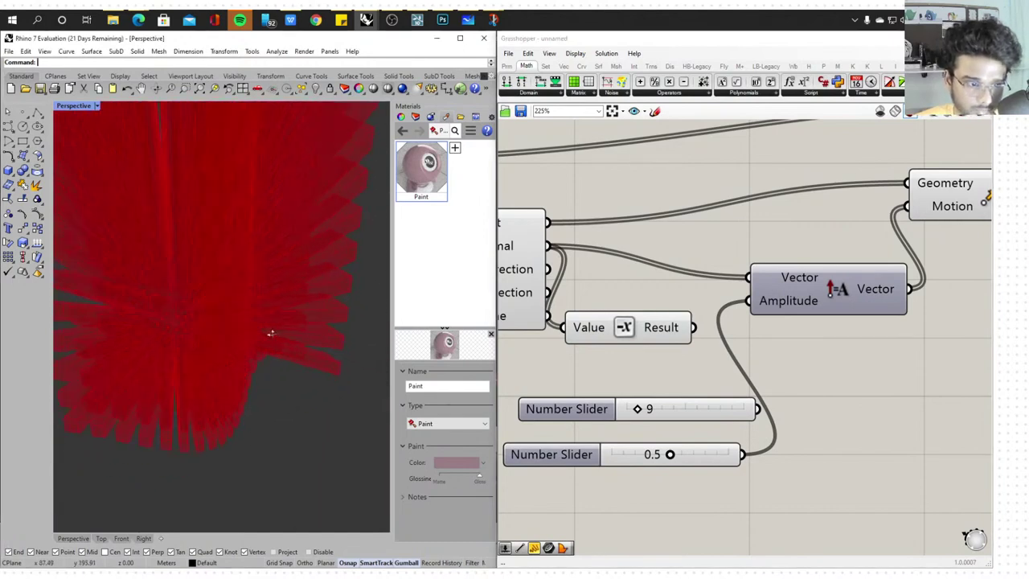
{"action": "scroll", "coordinate": [271, 333], "scroll_direction": "down", "scroll_amount": 4}
{"action": "scroll", "coordinate": [756, 333], "scroll_direction": "down", "scroll_amount": 3}
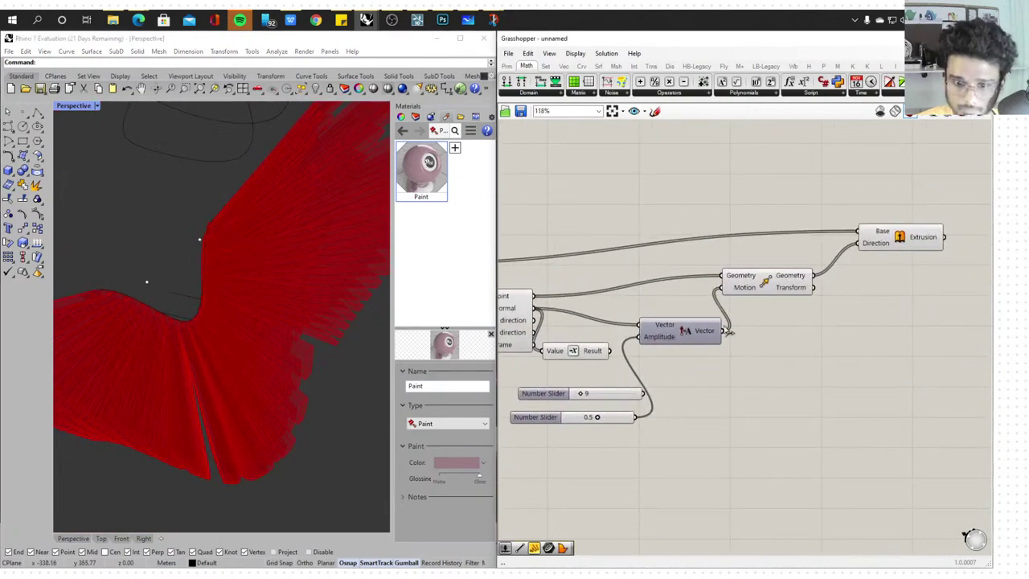
Shift the Move component away from the Amplitude component and compare its points with those of the Evaluate Surface component
{"action": "left_click_drag", "start_coordinate": [728, 330], "coordinate": [726, 331]}
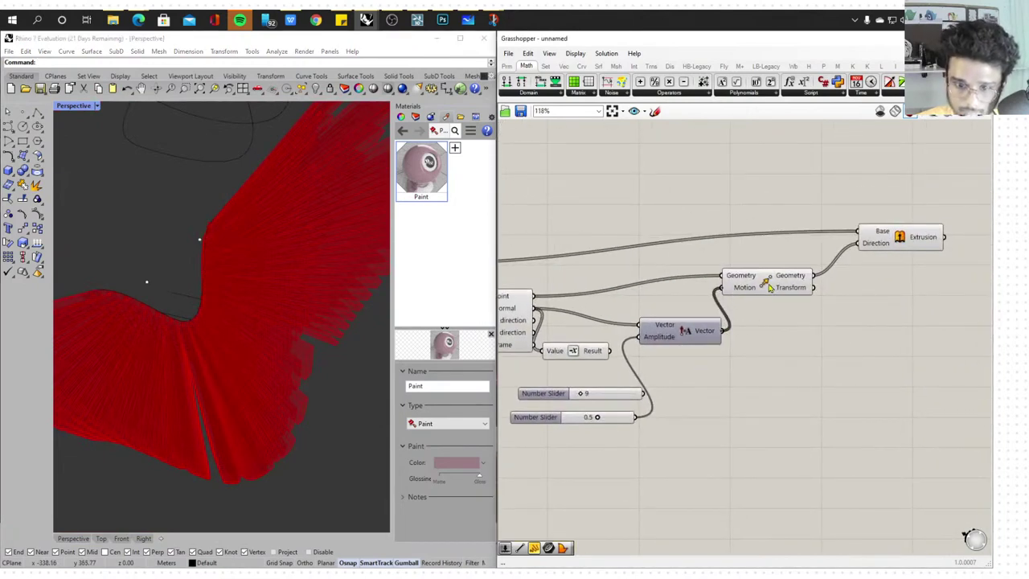
{"action": "left_click_drag", "start_coordinate": [769, 287], "coordinate": [790, 289]}
{"action": "scroll", "coordinate": [723, 350], "scroll_direction": "up", "scroll_amount": 3}
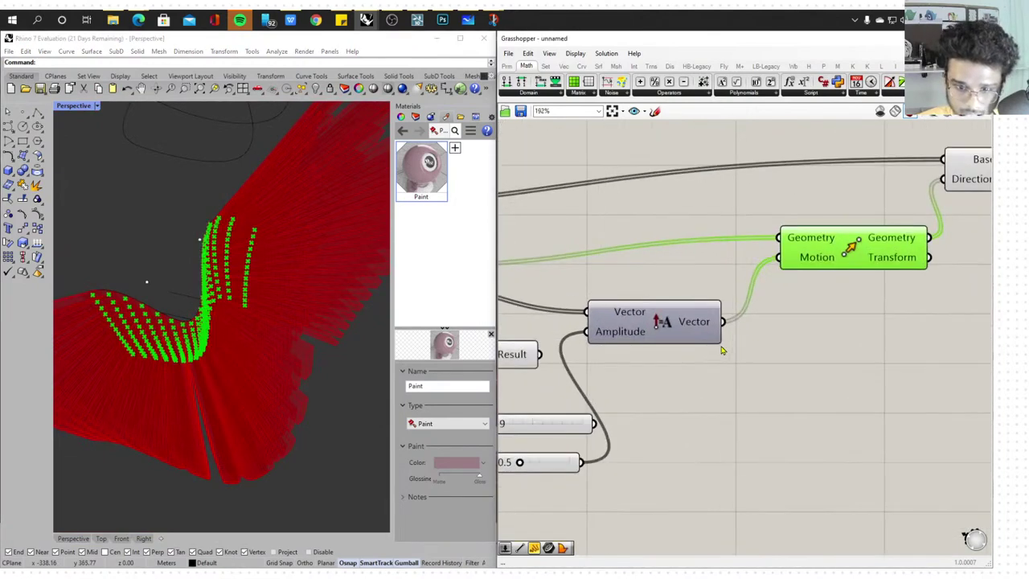
{"action": "right_click_drag", "start_coordinate": [722, 348], "coordinate": [825, 364]}
{"action": "scroll", "coordinate": [824, 365], "scroll_direction": "down", "scroll_amount": 2}
{"action": "left_click", "coordinate": [576, 320]}
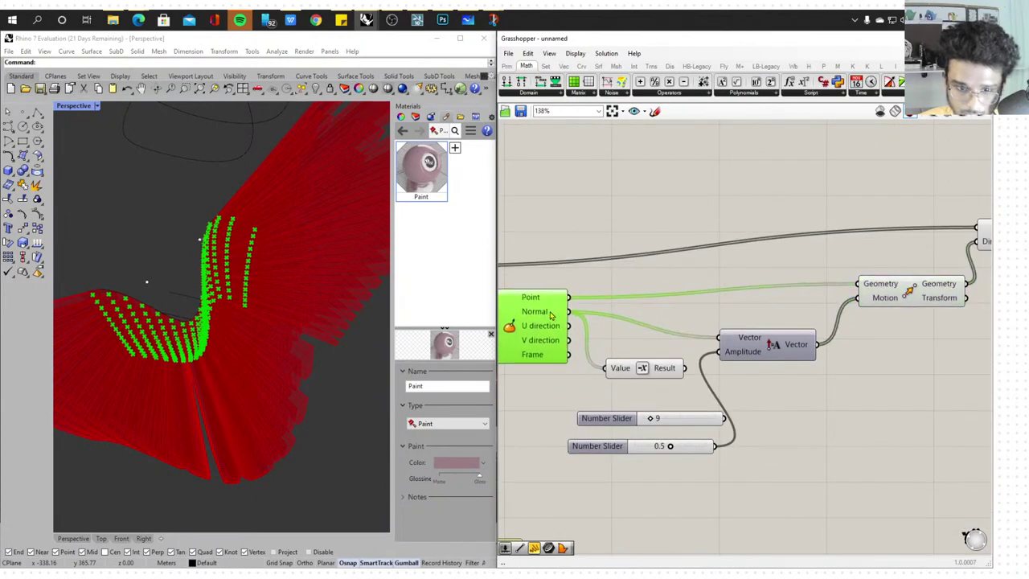
{"action": "scroll", "coordinate": [651, 339], "scroll_direction": "down", "scroll_amount": 3}
{"action": "scroll", "coordinate": [845, 285], "scroll_direction": "up", "scroll_amount": 3}
Bake the Extrusion component's geometry into Rhino with grouping enabled
{"action": "left_click", "coordinate": [846, 286]}
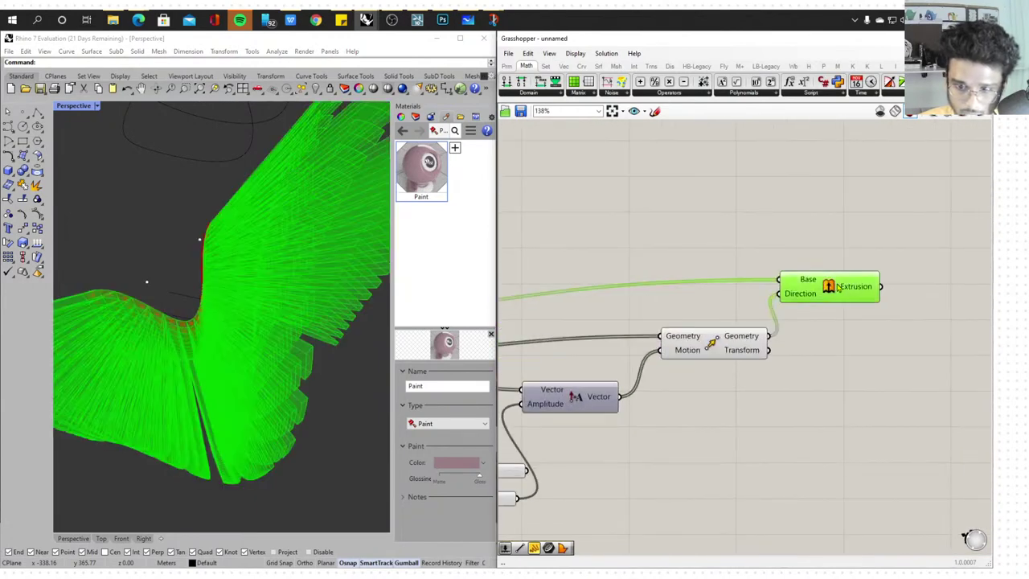
{"action": "right_click", "coordinate": [844, 286]}
{"action": "left_click", "coordinate": [877, 333]}
{"action": "left_click", "coordinate": [868, 391]}
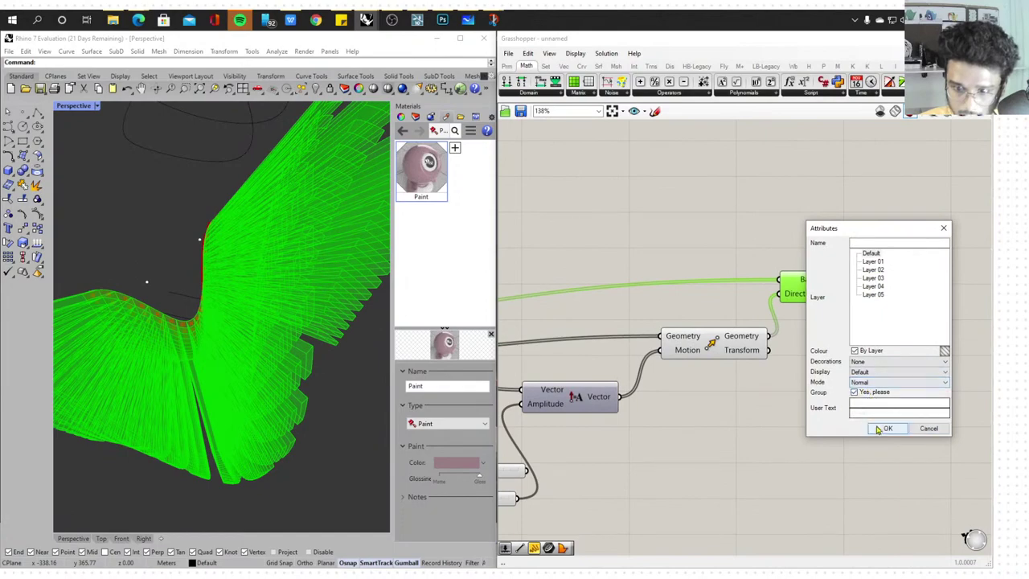
{"action": "left_click", "coordinate": [882, 428]}
{"action": "scroll", "coordinate": [248, 353], "scroll_direction": "down", "scroll_amount": 5}
{"action": "right_click_drag", "start_coordinate": [258, 355], "coordinate": [189, 292]}
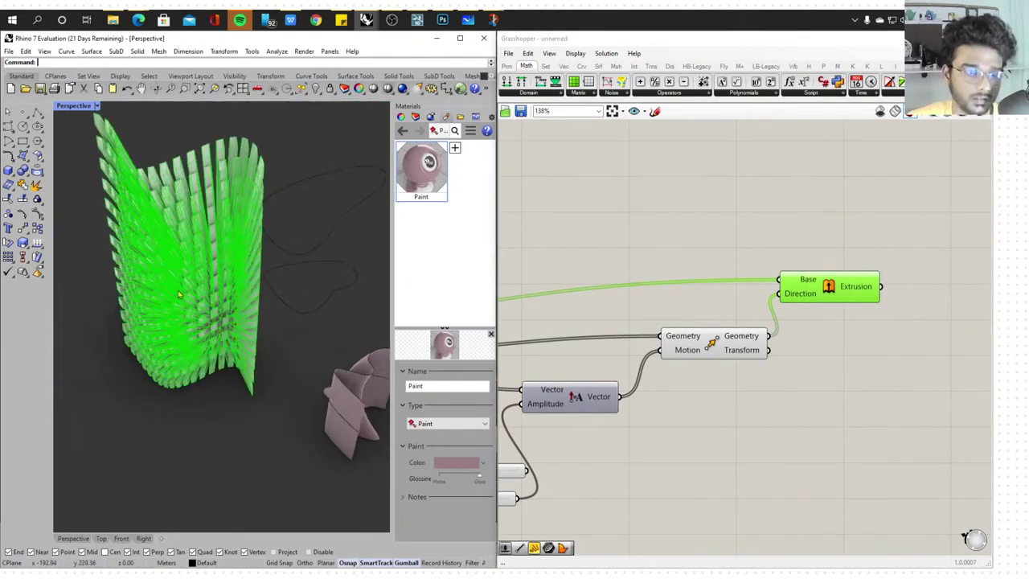
Move the baked extrusion group clear of the live preview, deselect it and examine its facade fins
{"action": "left_click", "coordinate": [185, 294]}
{"action": "scroll", "coordinate": [185, 293], "scroll_direction": "down", "scroll_amount": 10}
{"action": "left_click_drag", "start_coordinate": [150, 276], "coordinate": [304, 356]}
{"action": "left_click", "coordinate": [319, 435]}
{"action": "scroll", "coordinate": [337, 420], "scroll_direction": "up", "scroll_amount": 7}
{"action": "right_click_drag", "start_coordinate": [337, 420], "coordinate": [342, 338]}
{"action": "scroll", "coordinate": [259, 397], "scroll_direction": "down", "scroll_amount": 6}
{"action": "scroll", "coordinate": [369, 238], "scroll_direction": "up", "scroll_amount": 6}
{"action": "right_click_drag", "start_coordinate": [338, 258], "coordinate": [235, 336]}
{"action": "scroll", "coordinate": [675, 312], "scroll_direction": "down", "scroll_amount": 10}
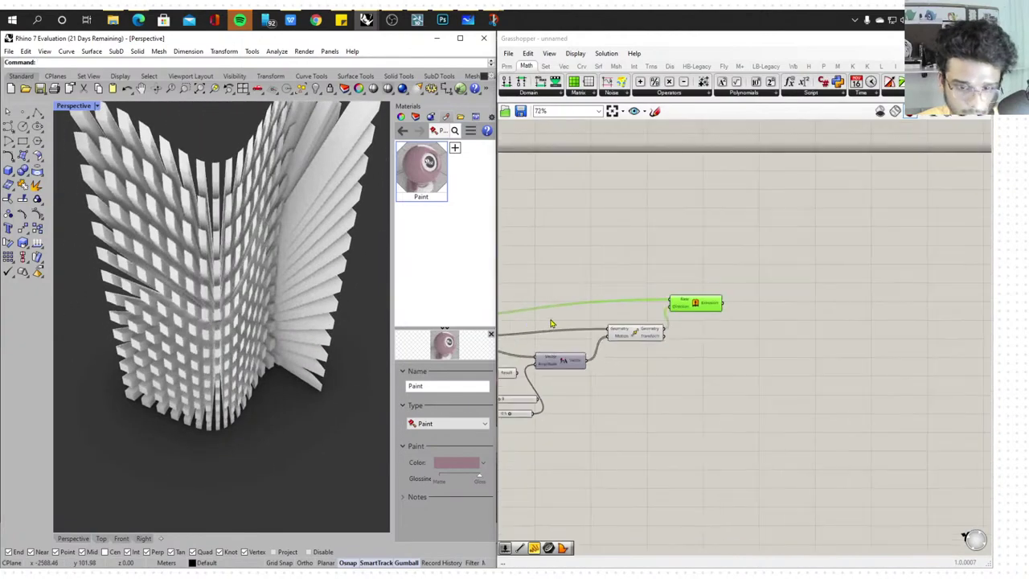
Delete the geometry boxed beside the baked fins in the Rhino viewport
{"action": "scroll", "coordinate": [214, 317], "scroll_direction": "down", "scroll_amount": 6}
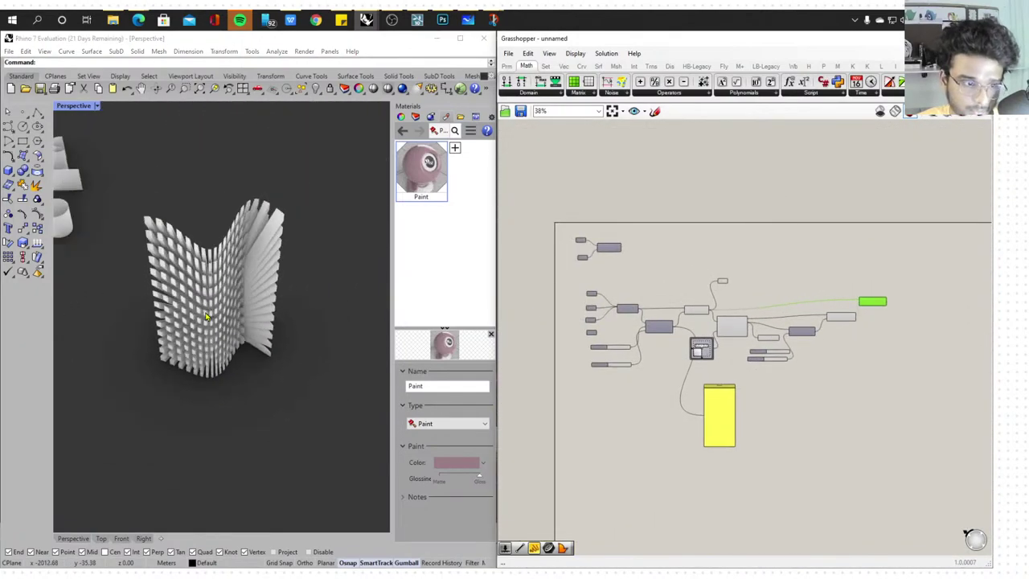
{"action": "right_click_drag", "start_coordinate": [214, 317], "coordinate": [273, 300]}
{"action": "scroll", "coordinate": [273, 300], "scroll_direction": "down", "scroll_amount": 12}
{"action": "scroll", "coordinate": [121, 339], "scroll_direction": "up", "scroll_amount": 8}
{"action": "right_click_drag", "start_coordinate": [233, 337], "coordinate": [271, 317]}
{"action": "mouse_move", "coordinate": [151, 187]}
{"action": "left_mouse_down"}
{"action": "mouse_move", "coordinate": [257, 299]}
{"action": "mouse_move", "coordinate": [262, 330]}
{"action": "mouse_move", "coordinate": [171, 187]}
{"action": "left_mouse_up"}
{"action": "left_click", "coordinate": [317, 91]}
{"action": "right_click_drag", "start_coordinate": [227, 264], "coordinate": [276, 308]}
{"action": "left_click_drag", "start_coordinate": [213, 260], "coordinate": [314, 350]}
{"action": "key", "text": "Delete"}
{"action": "key", "text": "Delete"}
{"action": "scroll", "coordinate": [215, 322], "scroll_direction": "down", "scroll_amount": 5}
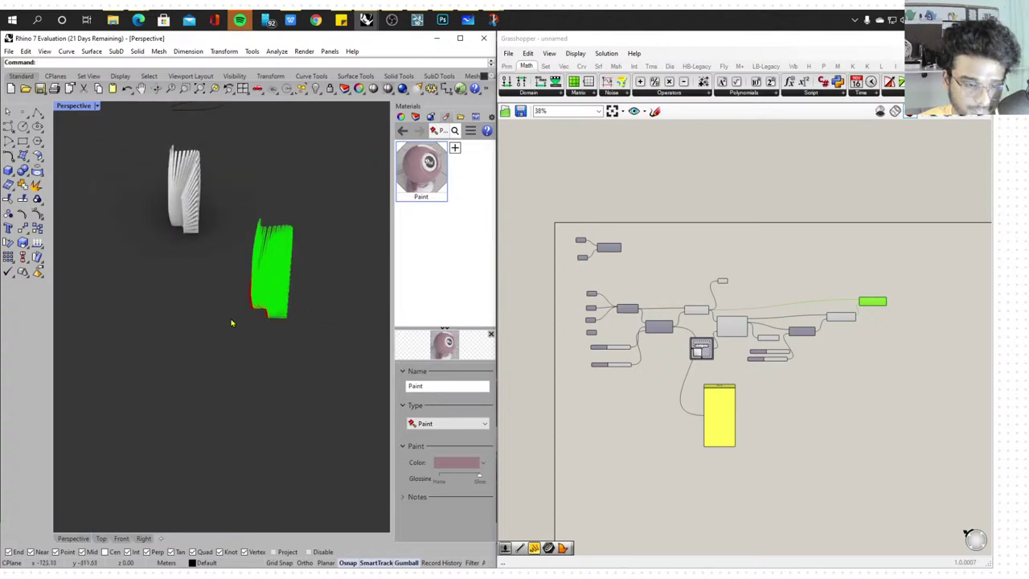
Deselect the Extrude component and check which Rhino curve each Curve parameter feeding the Loft references
{"action": "left_click", "coordinate": [746, 257]}
{"action": "scroll", "coordinate": [570, 326], "scroll_direction": "up", "scroll_amount": 7}
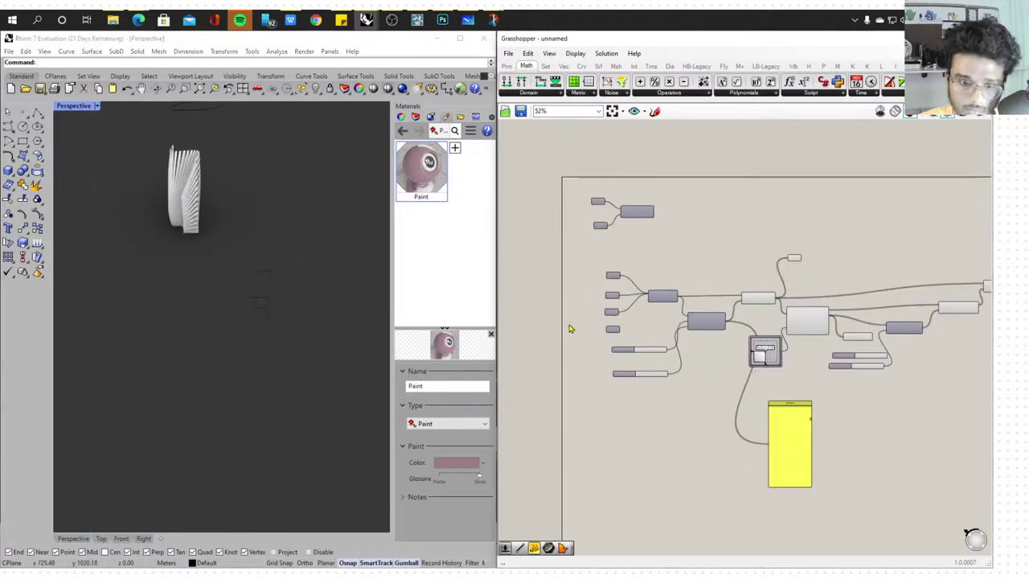
{"action": "scroll", "coordinate": [289, 288], "scroll_direction": "up", "scroll_amount": 4}
{"action": "right_click_drag", "start_coordinate": [289, 288], "coordinate": [292, 224]}
{"action": "scroll", "coordinate": [291, 226], "scroll_direction": "up", "scroll_amount": 3}
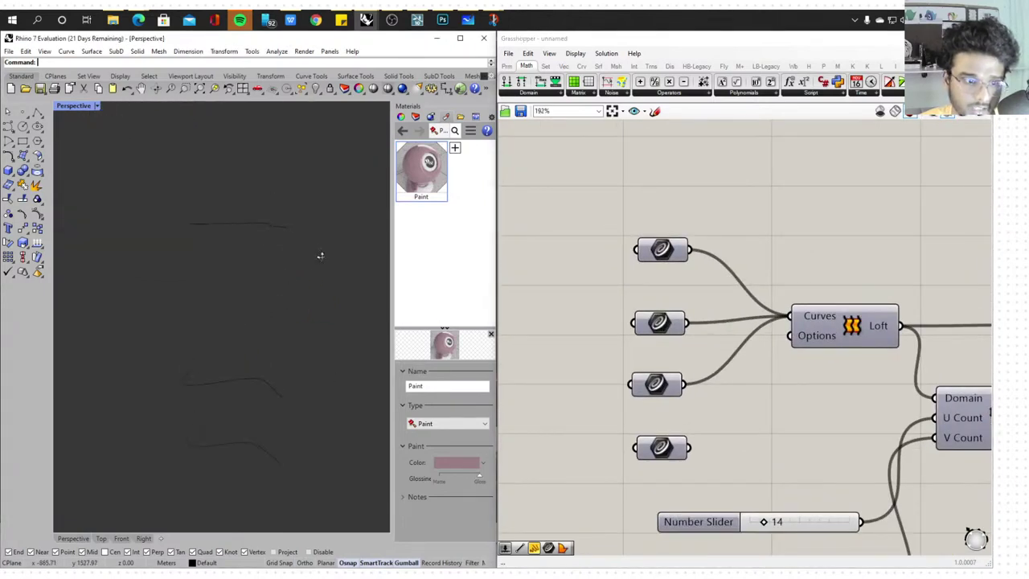
{"action": "left_click", "coordinate": [663, 253]}
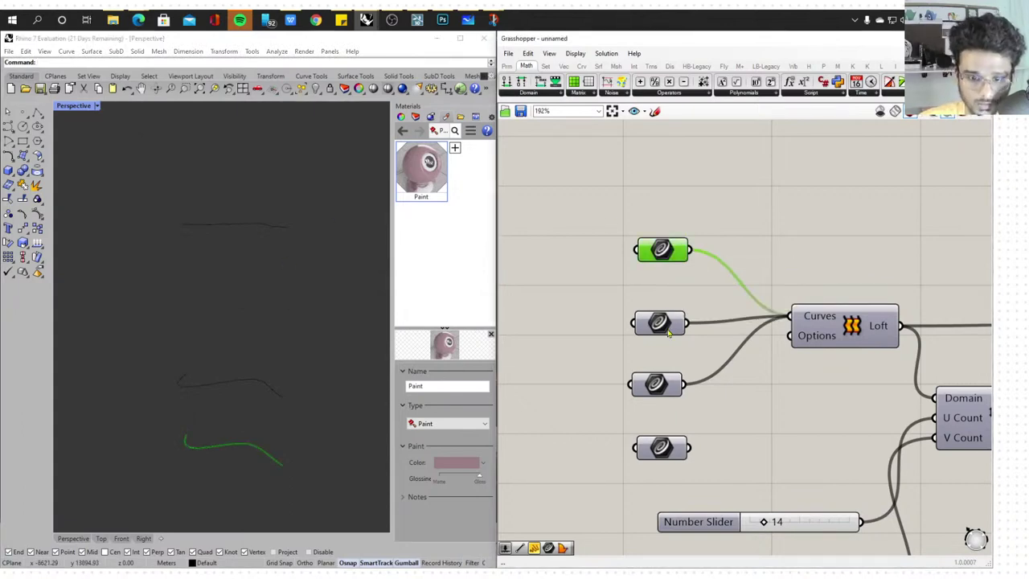
{"action": "left_click", "coordinate": [664, 328]}
{"action": "left_click", "coordinate": [657, 384]}
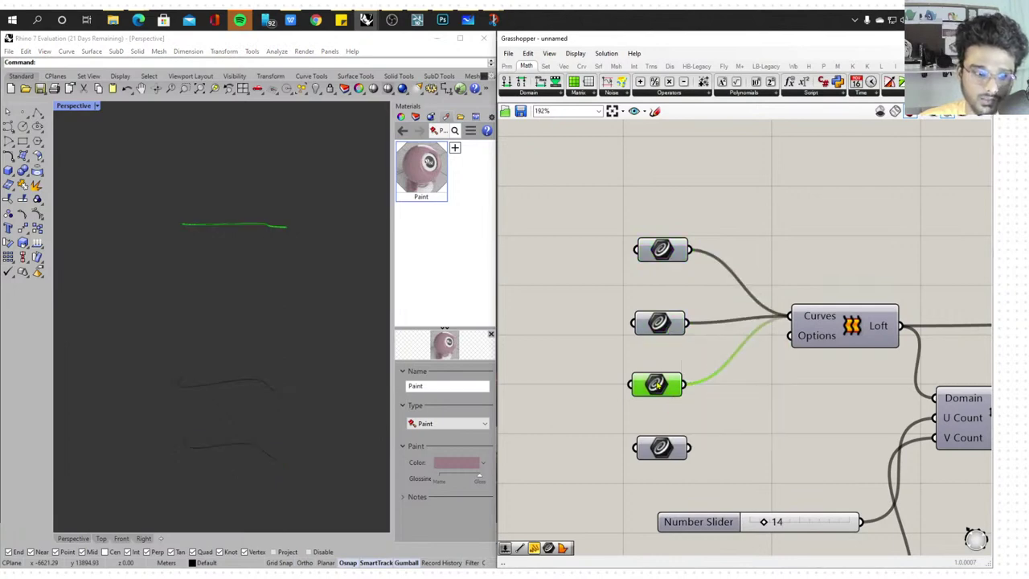
Delete the unconnected fourth Curve parameter below the three that feed the Loft
{"action": "left_click", "coordinate": [716, 442]}
{"action": "left_click_drag", "start_coordinate": [716, 443], "coordinate": [613, 491]}
{"action": "key", "text": "Delete"}
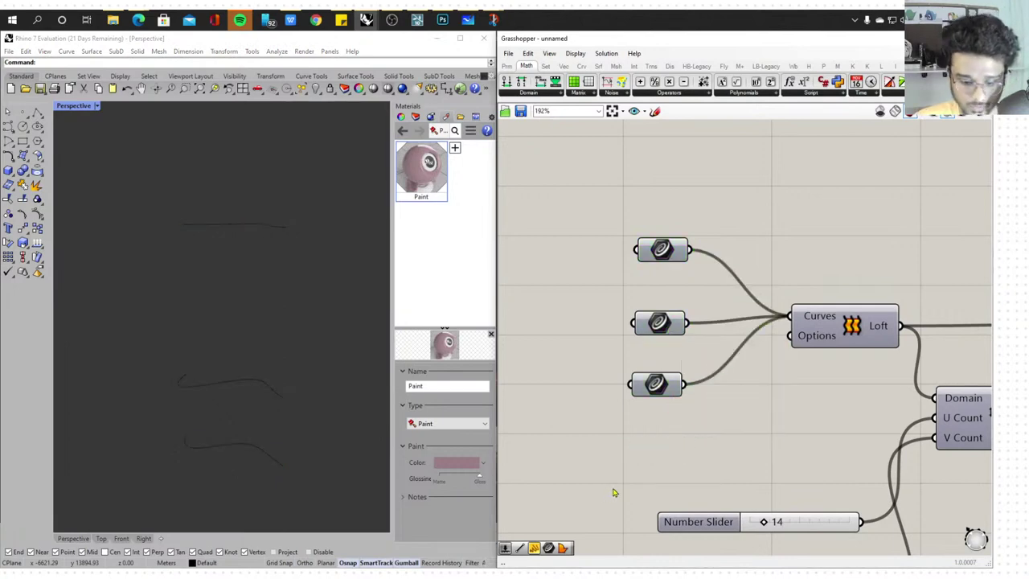
Recheck the three remaining Curve parameters and shift the Loft component closer to them
{"action": "left_click", "coordinate": [657, 381]}
{"action": "left_click", "coordinate": [659, 324]}
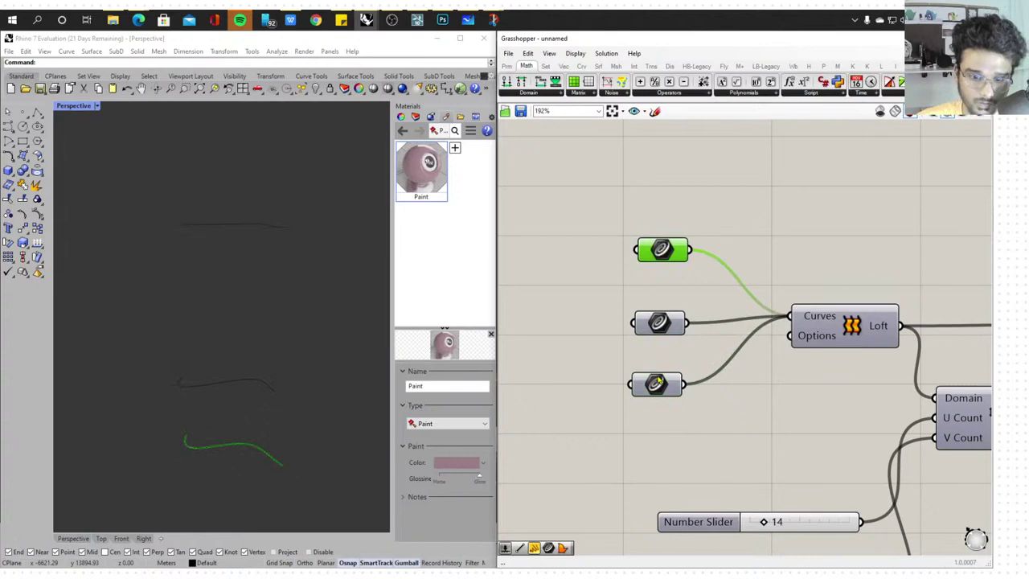
{"action": "left_click", "coordinate": [657, 382]}
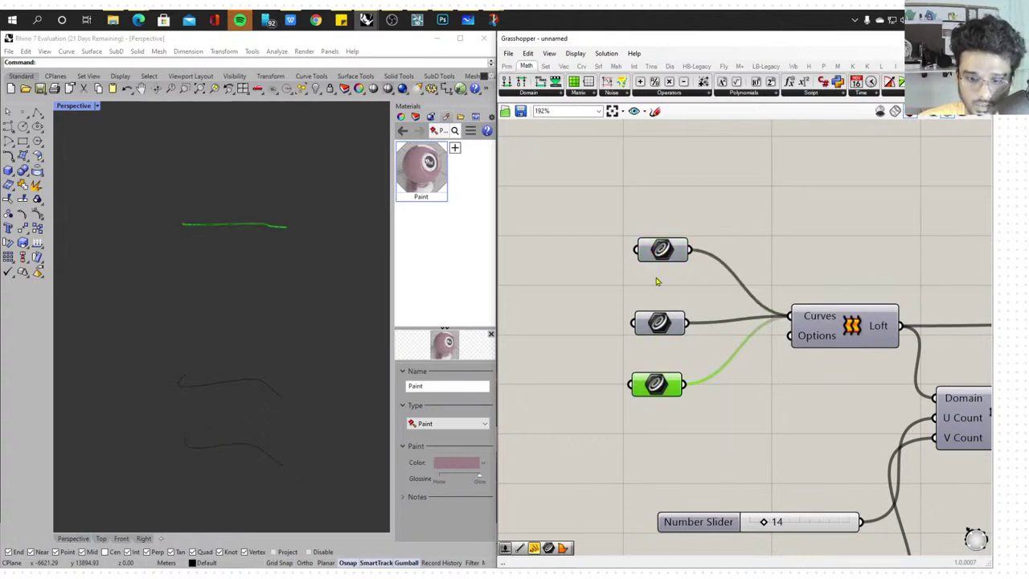
{"action": "scroll", "coordinate": [737, 295], "scroll_direction": "down", "scroll_amount": 2}
{"action": "scroll", "coordinate": [737, 301], "scroll_direction": "up", "scroll_amount": 3}
{"action": "left_click", "coordinate": [751, 306]}
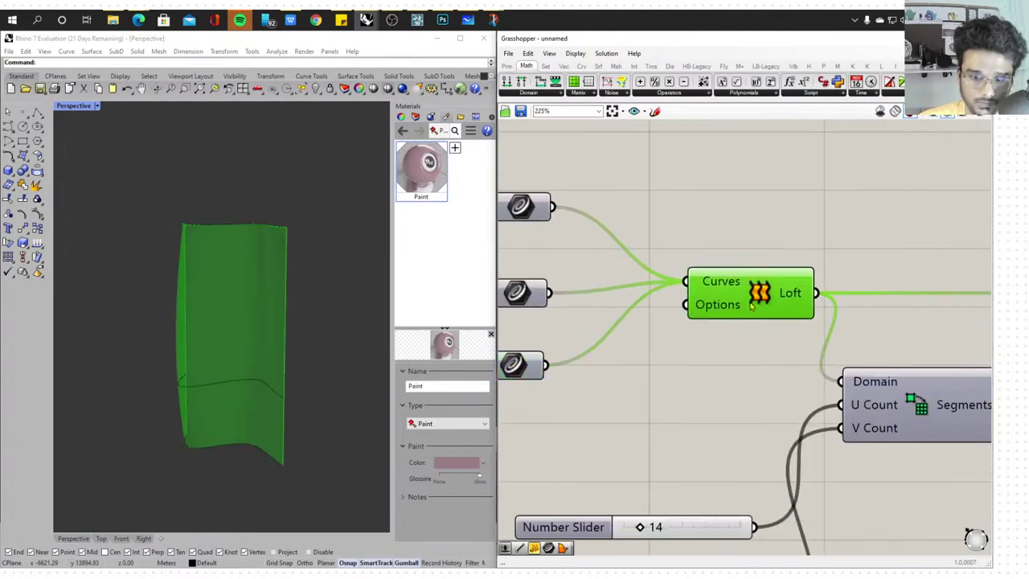
{"action": "left_click_drag", "start_coordinate": [751, 305], "coordinate": [712, 306]}
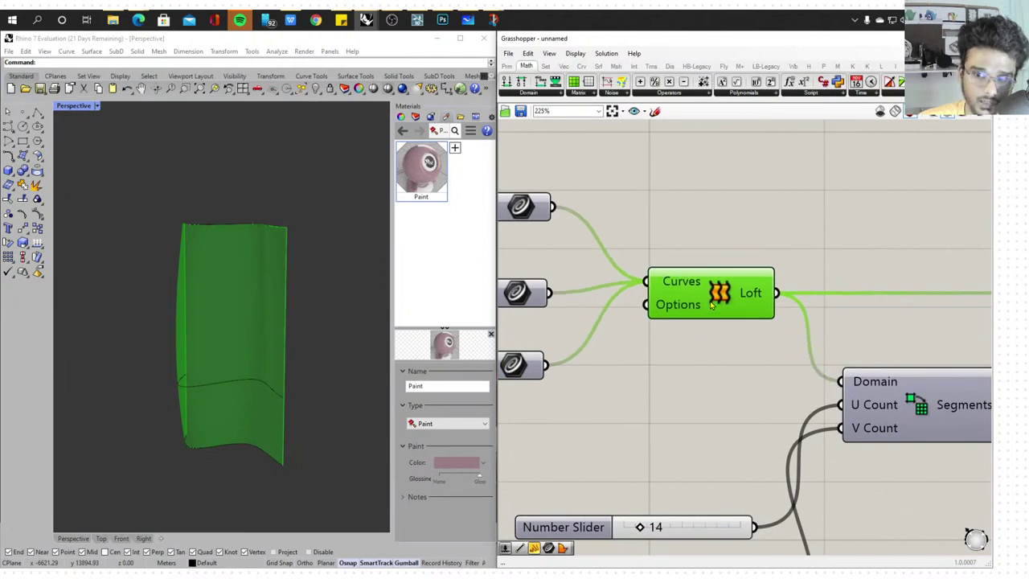
{"action": "scroll", "coordinate": [711, 305], "scroll_direction": "down", "scroll_amount": 1}
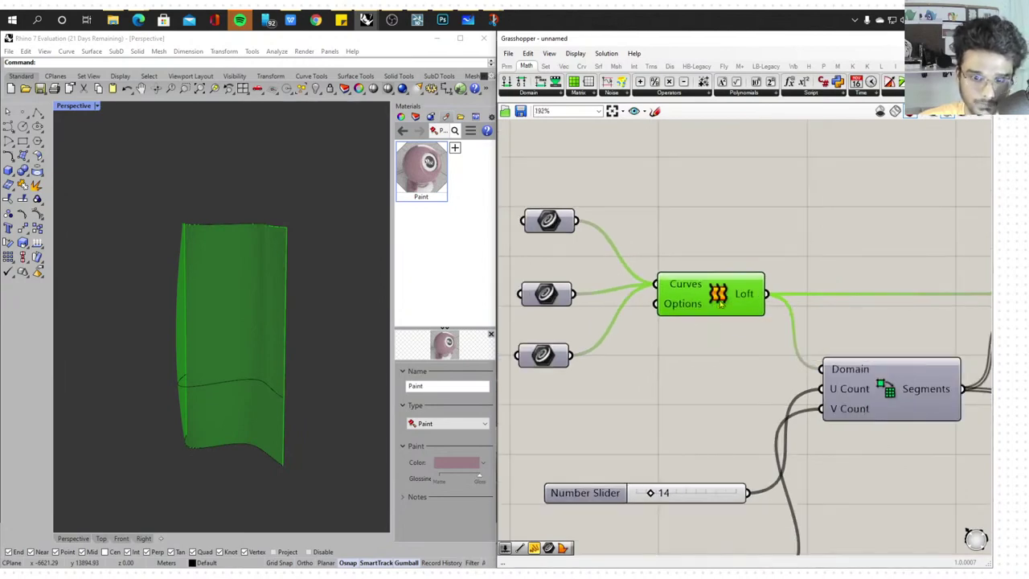
Nudge the Isotrim and Divide Domain² components and review the loft's subdivision into panels
{"action": "right_click_drag", "start_coordinate": [761, 264], "coordinate": [729, 230]}
{"action": "scroll", "coordinate": [729, 232], "scroll_direction": "down", "scroll_amount": 3}
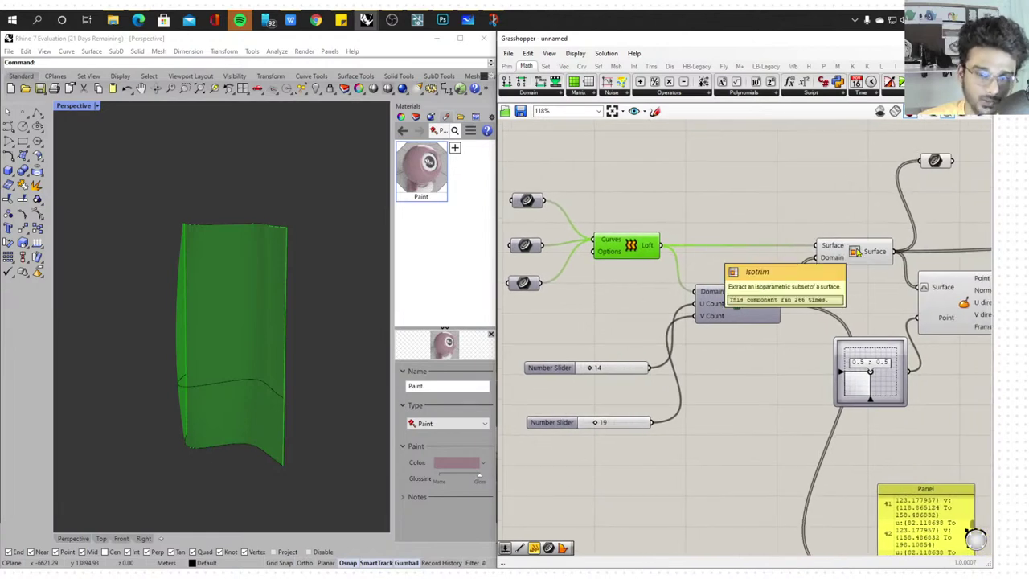
{"action": "left_click_drag", "start_coordinate": [856, 252], "coordinate": [867, 252]}
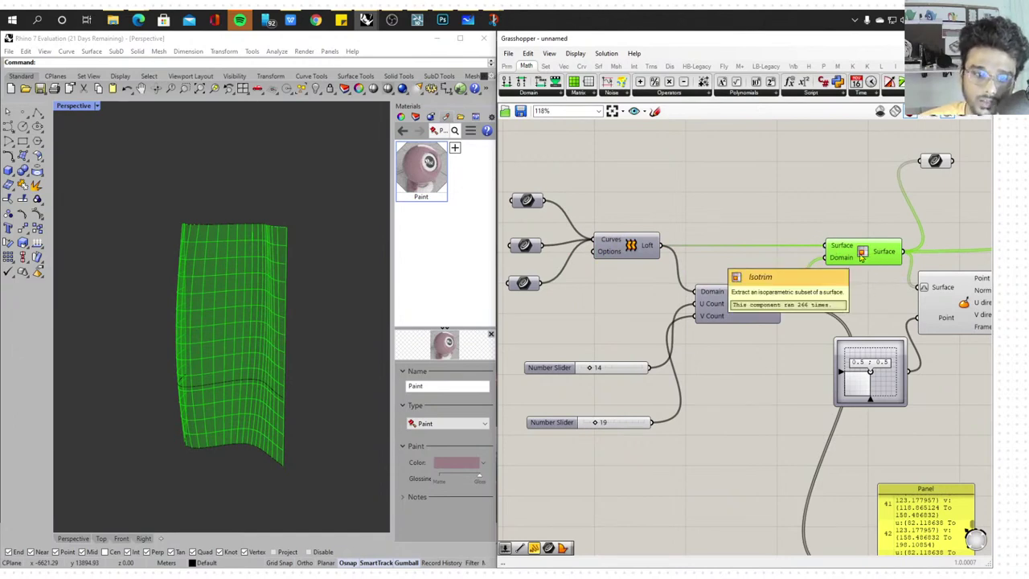
{"action": "left_click_drag", "start_coordinate": [733, 307], "coordinate": [733, 312]}
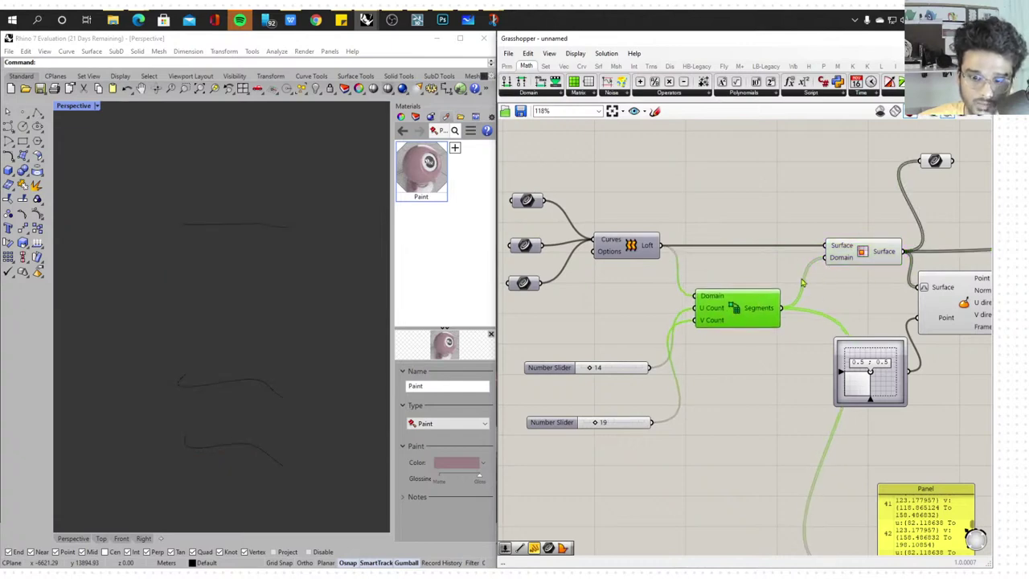
{"action": "left_click", "coordinate": [828, 262]}
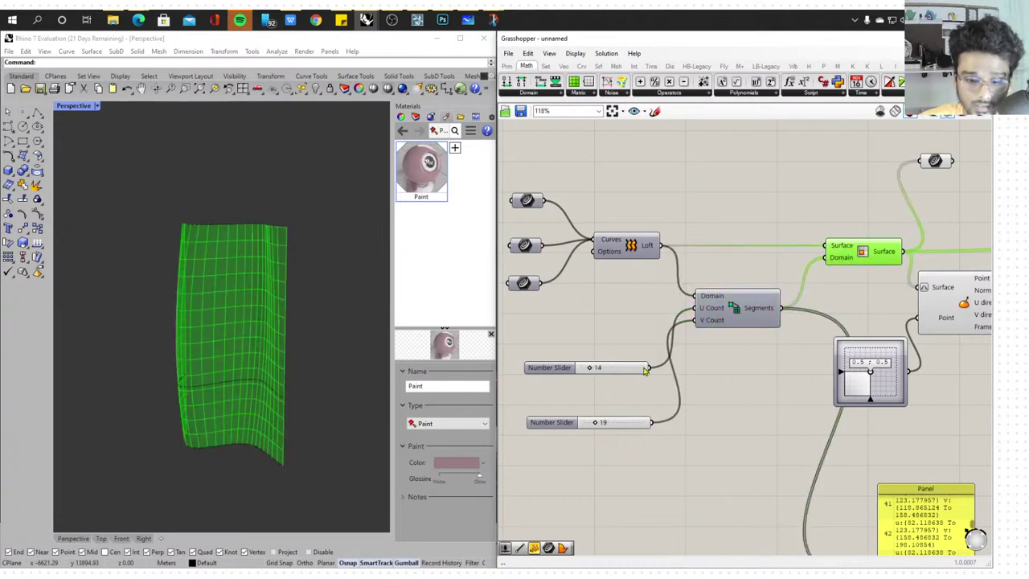
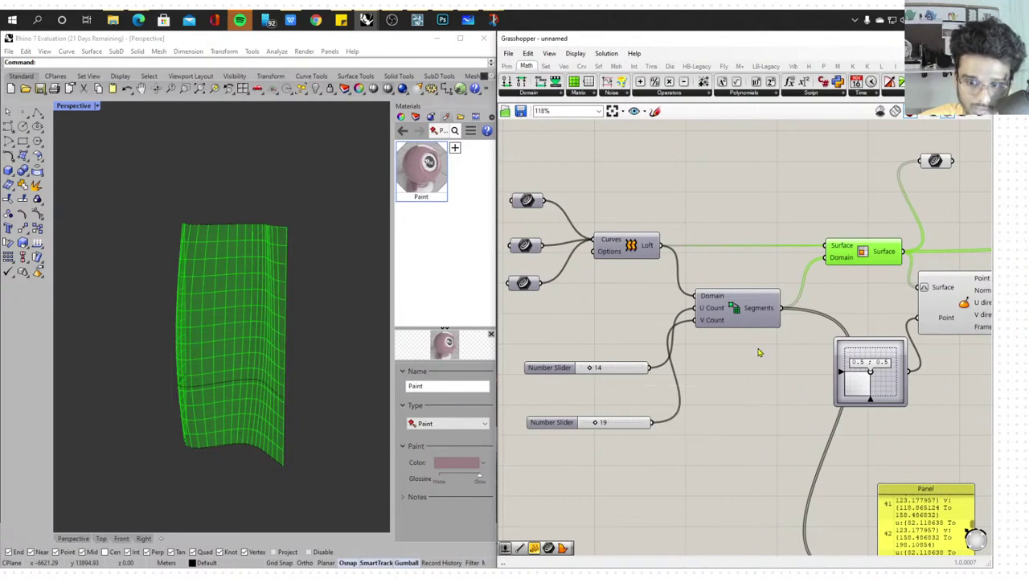
Review the panels held by the parameter after Isotrim, and nudge the Evaluate Surface component while viewing its points
{"action": "right_click_drag", "start_coordinate": [758, 352], "coordinate": [658, 347]}
{"action": "left_click_drag", "start_coordinate": [729, 269], "coordinate": [731, 262]}
{"action": "left_click", "coordinate": [806, 183]}
{"action": "right_click_drag", "start_coordinate": [760, 215], "coordinate": [664, 234]}
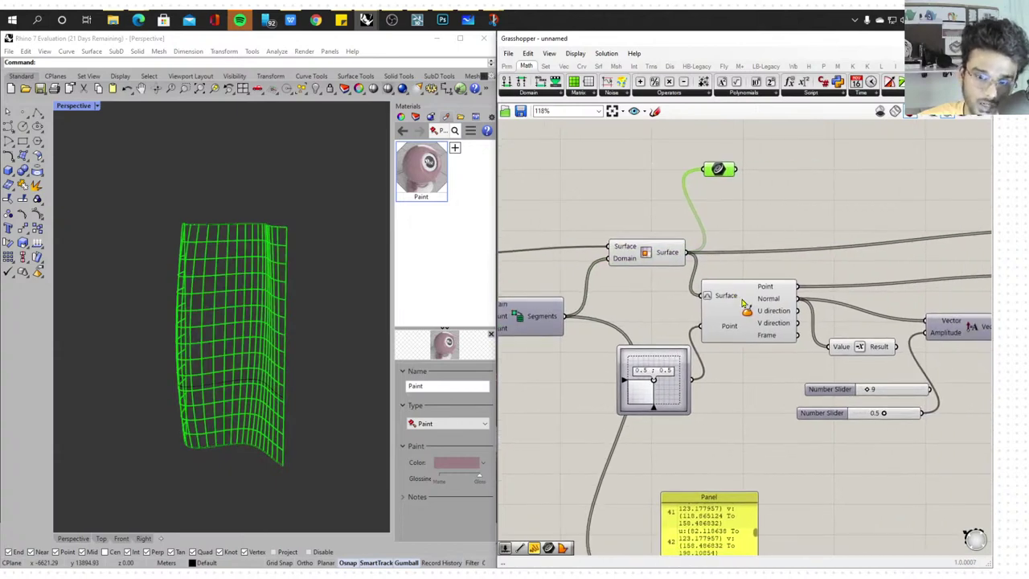
{"action": "left_click_drag", "start_coordinate": [743, 301], "coordinate": [749, 309]}
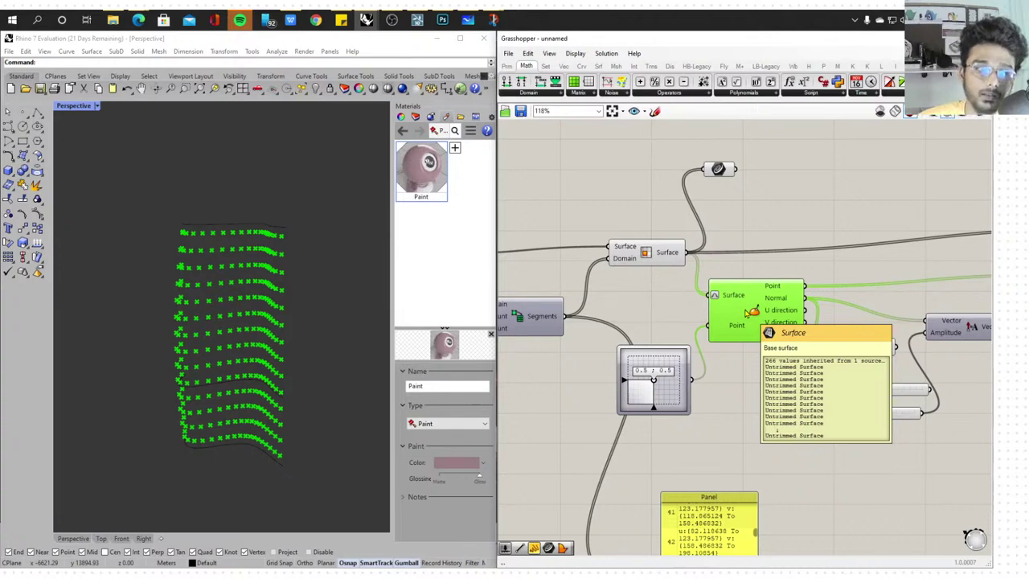
{"action": "scroll", "coordinate": [705, 283], "scroll_direction": "down", "scroll_amount": 2}
{"action": "right_click_drag", "start_coordinate": [842, 314], "coordinate": [763, 314]}
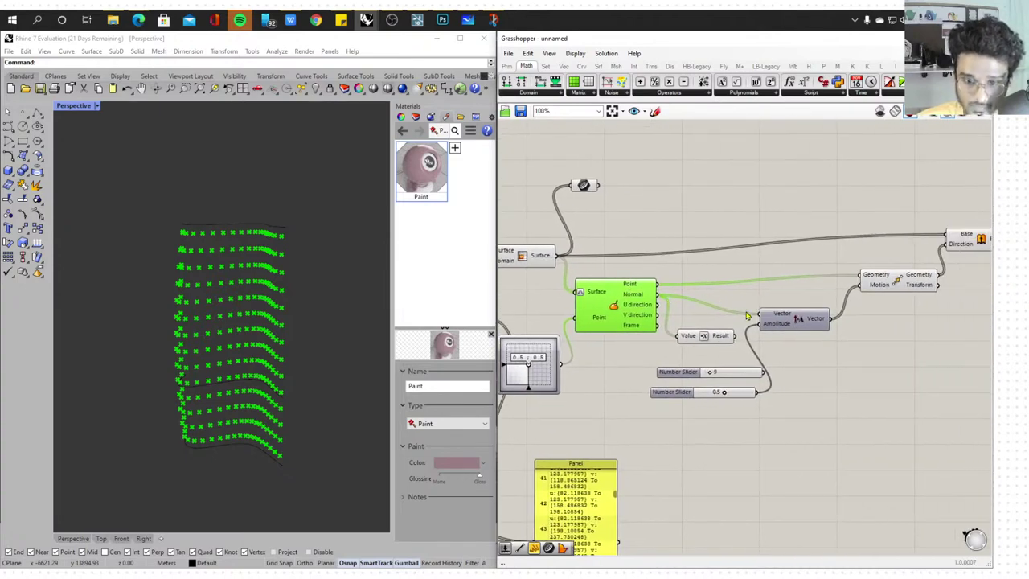
Nudge the Negative and Extrude components and compare the Move component's points with the extruded fins
{"action": "left_click_drag", "start_coordinate": [712, 341], "coordinate": [708, 335]}
{"action": "left_click", "coordinate": [785, 327]}
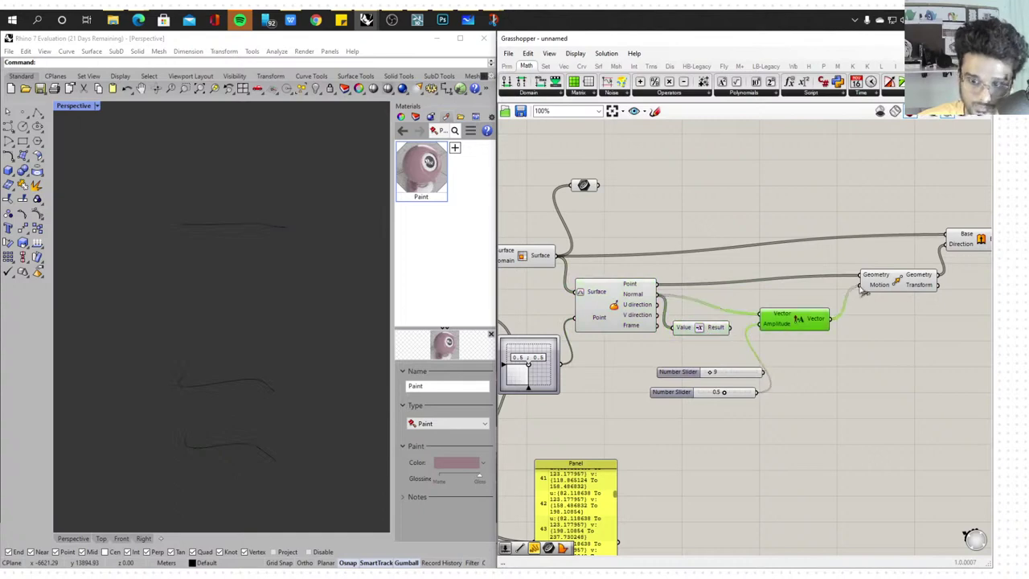
{"action": "left_click", "coordinate": [878, 277]}
{"action": "right_click_drag", "start_coordinate": [890, 276], "coordinate": [823, 275]}
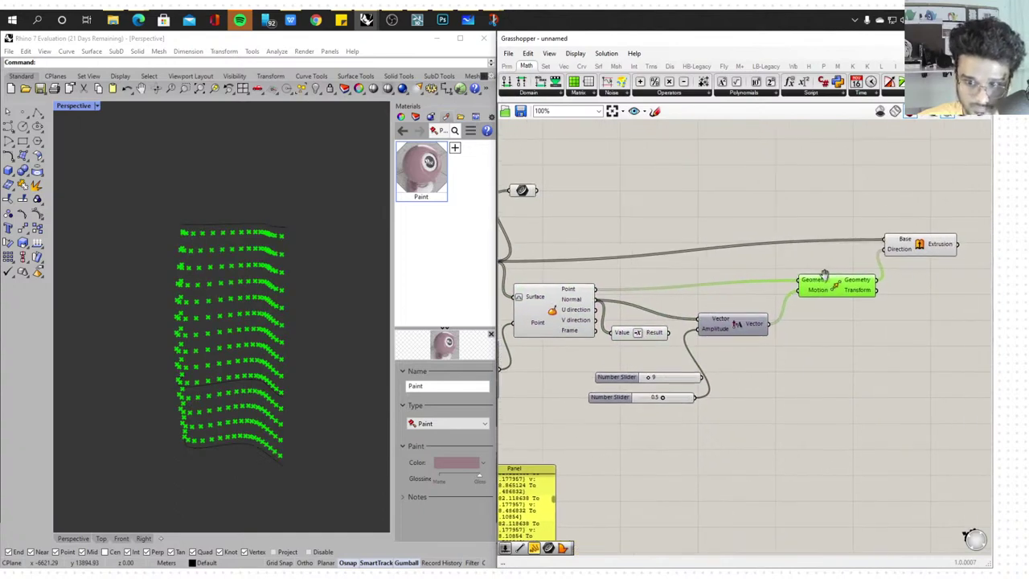
{"action": "left_click", "coordinate": [917, 250]}
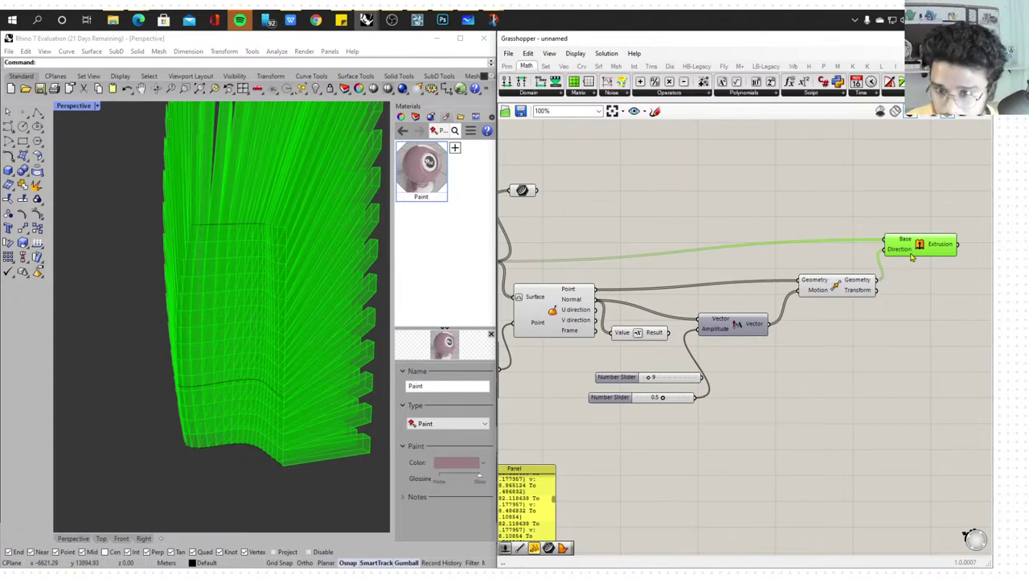
{"action": "left_click_drag", "start_coordinate": [911, 256], "coordinate": [916, 256]}
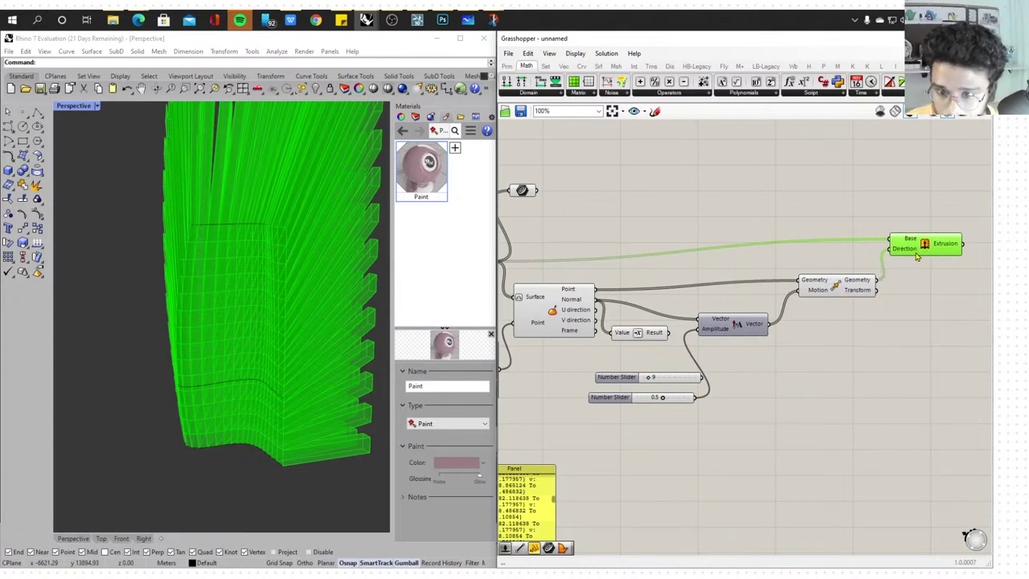
{"action": "left_click", "coordinate": [858, 285]}
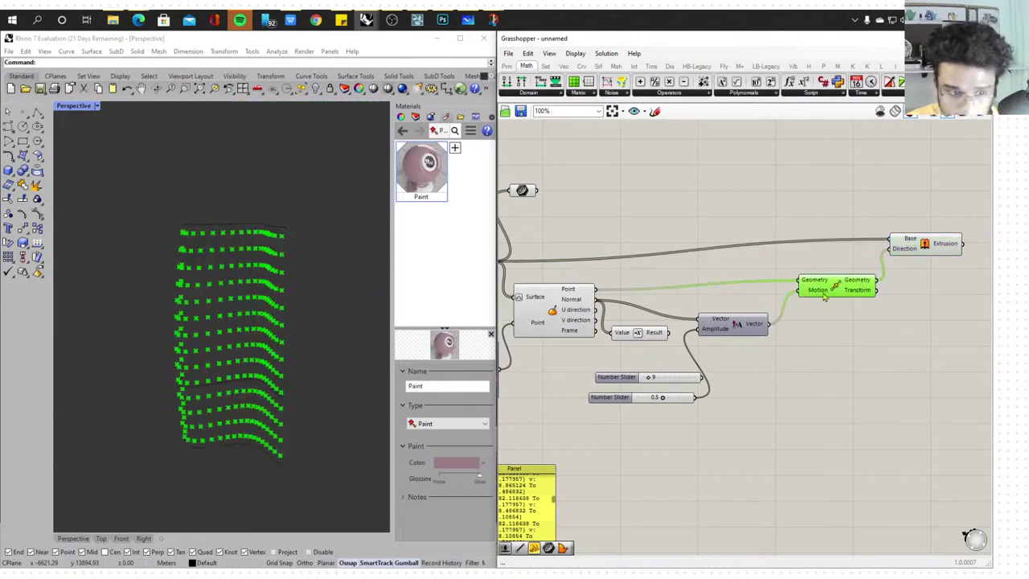
{"action": "left_click", "coordinate": [945, 246]}
{"action": "left_click", "coordinate": [855, 289]}
{"action": "left_click", "coordinate": [938, 242]}
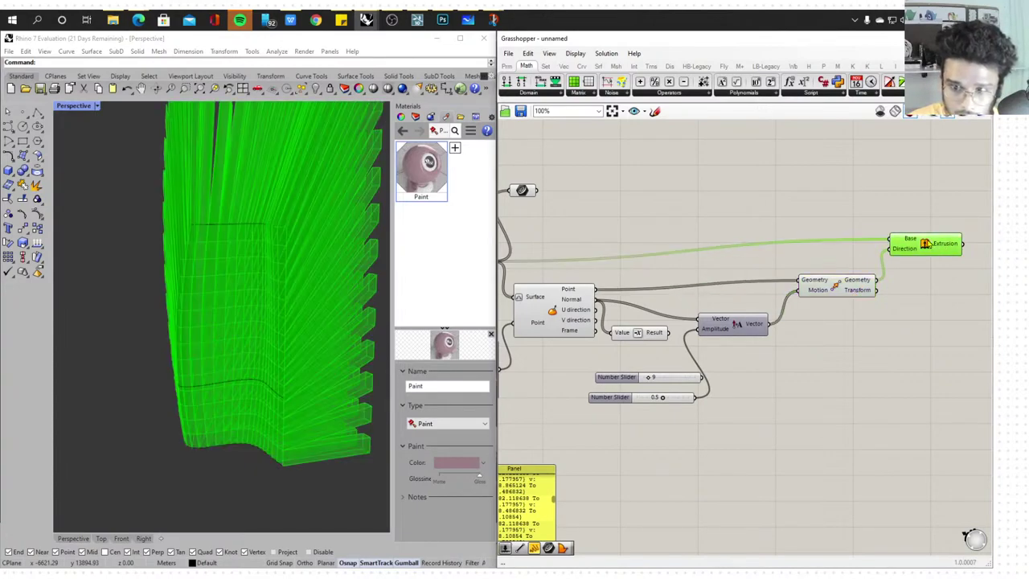
Connect the standalone parameter fed by Isotrim to the Extrude component's Base input, replacing the direct Isotrim connection
{"action": "scroll", "coordinate": [775, 276], "scroll_direction": "down", "scroll_amount": 3}
{"action": "right_click_drag", "start_coordinate": [604, 282], "coordinate": [639, 283]}
{"action": "scroll", "coordinate": [638, 283], "scroll_direction": "up", "scroll_amount": 3}
{"action": "scroll", "coordinate": [639, 283], "scroll_direction": "up", "scroll_amount": 2}
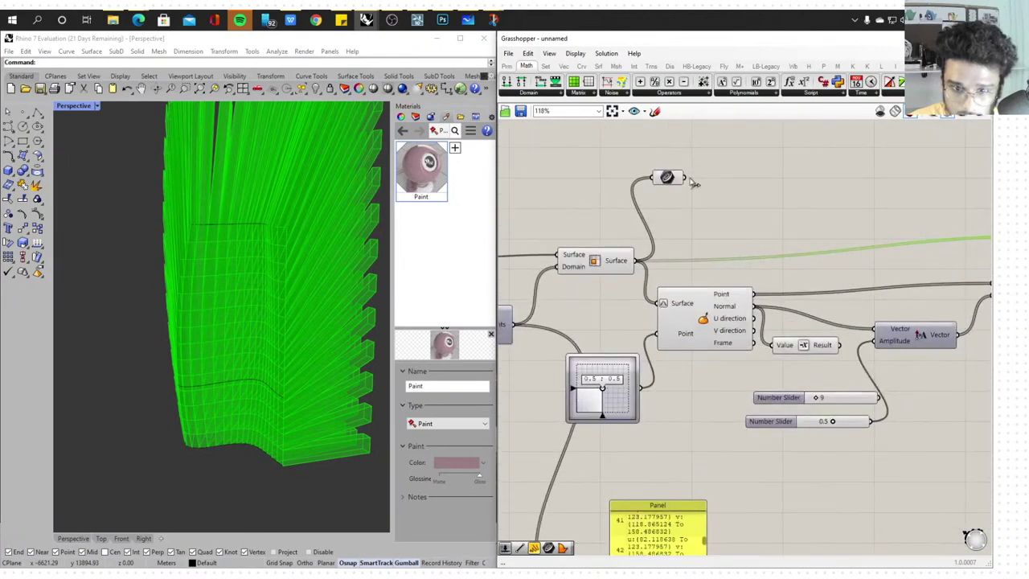
{"action": "scroll", "coordinate": [692, 182], "scroll_direction": "down", "scroll_amount": 3}
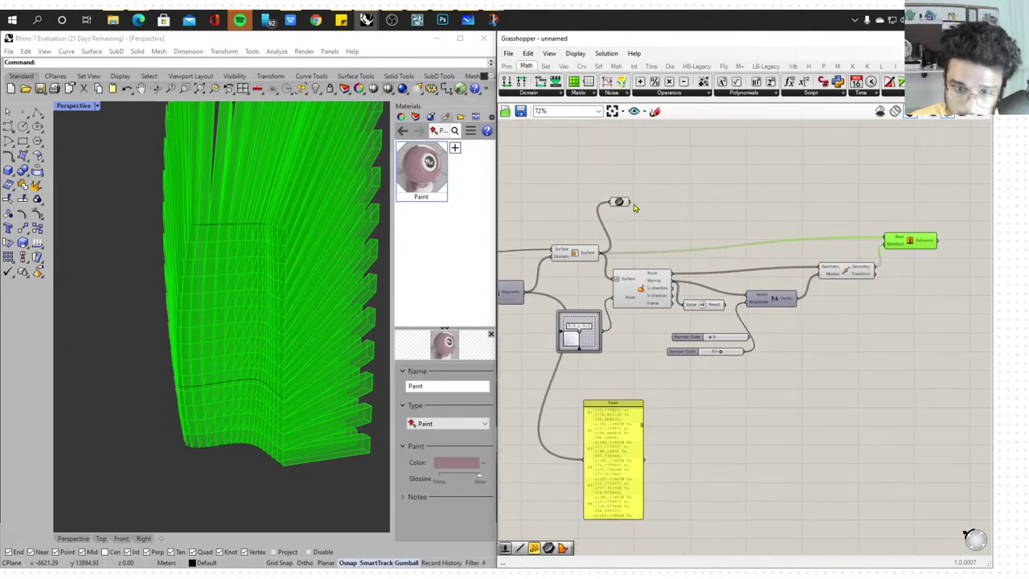
{"action": "left_click_drag", "start_coordinate": [629, 206], "coordinate": [885, 239]}
{"action": "scroll", "coordinate": [696, 319], "scroll_direction": "up", "scroll_amount": 2}
{"action": "scroll", "coordinate": [695, 320], "scroll_direction": "up", "scroll_amount": 1}
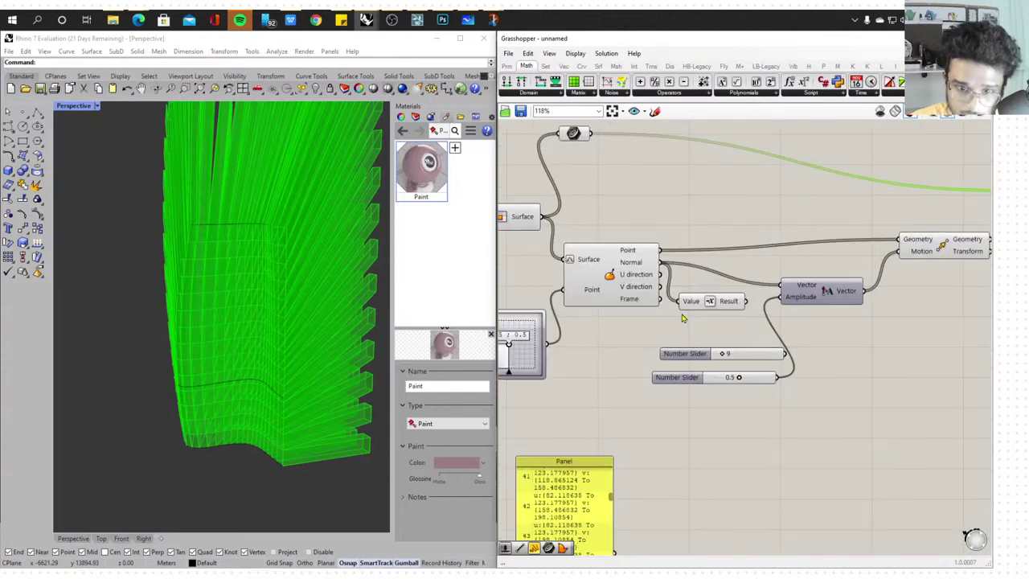
Examine the outputs of the Evaluate Surface, Move and Extrude components one after another in the viewport
{"action": "left_click", "coordinate": [632, 288]}
{"action": "right_click_drag", "start_coordinate": [689, 293], "coordinate": [615, 286]}
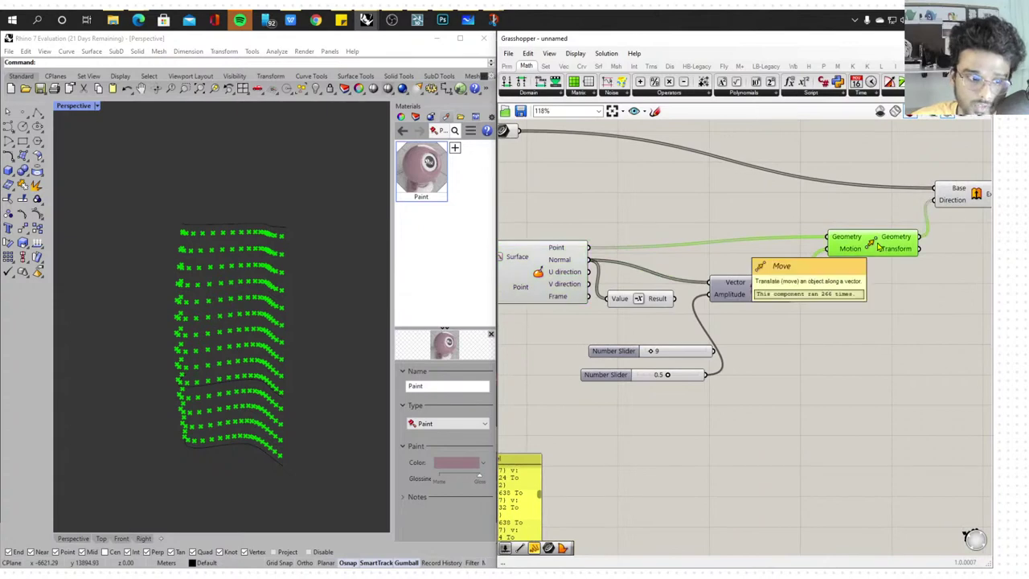
{"action": "left_click", "coordinate": [879, 247]}
{"action": "right_click_drag", "start_coordinate": [879, 247], "coordinate": [790, 264]}
{"action": "left_click", "coordinate": [908, 215]}
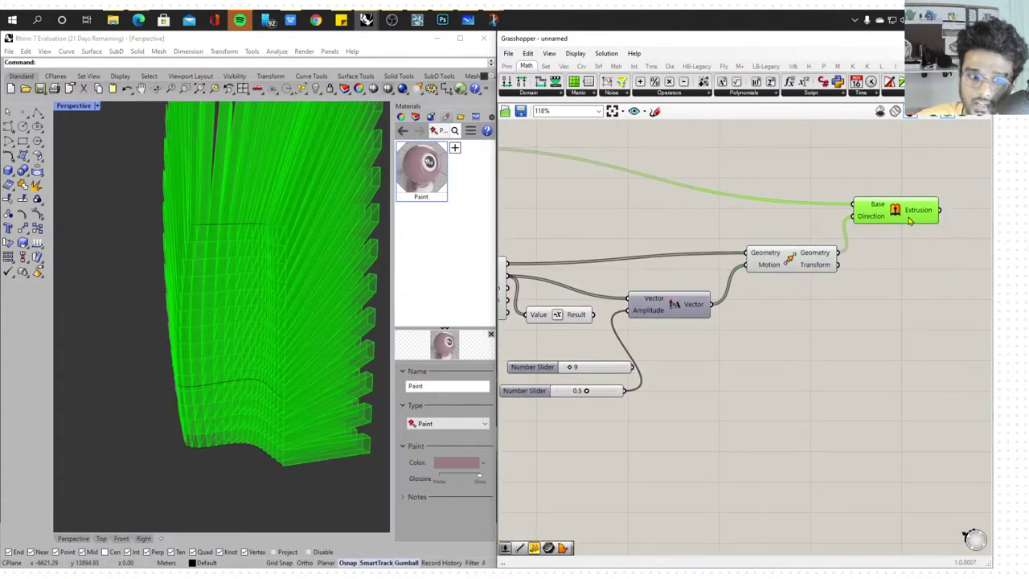
{"action": "right_click_drag", "start_coordinate": [908, 215], "coordinate": [816, 250]}
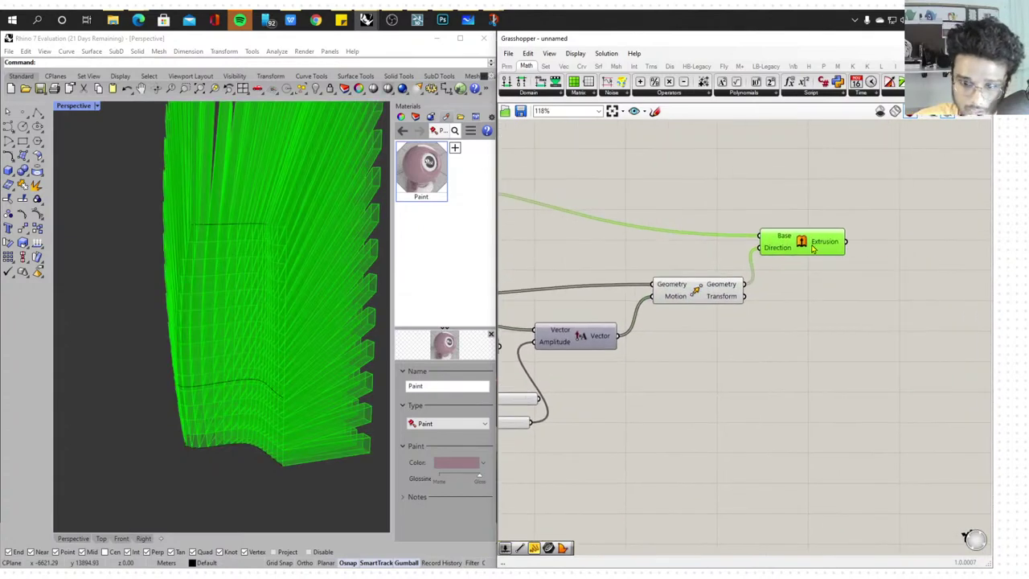
Replace the Extrude component with an Extrude Point component placed beside the Move component
{"action": "key", "text": "Delete"}
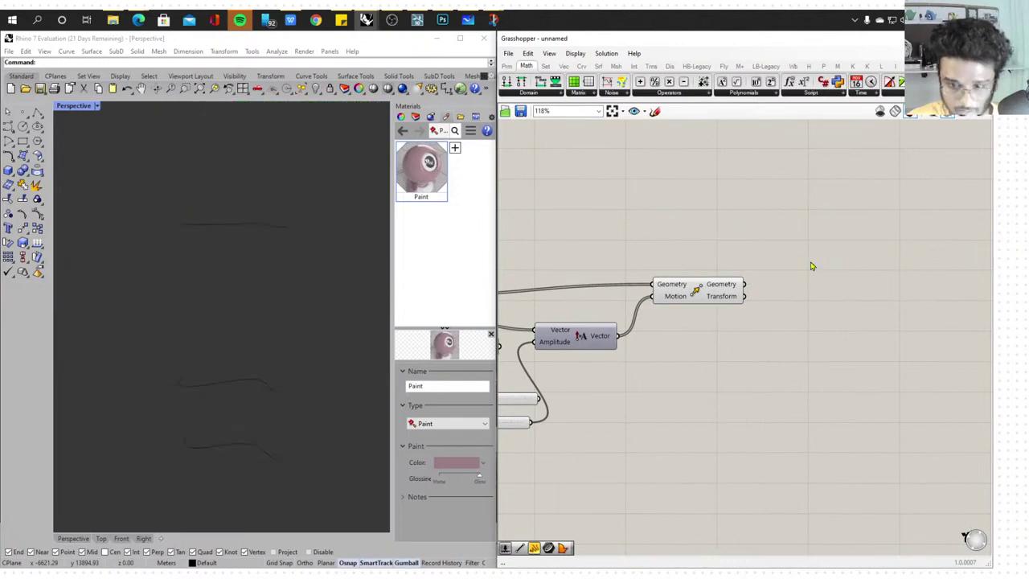
{"action": "double_click", "coordinate": [810, 262]}
{"action": "type", "text": "extrude"}
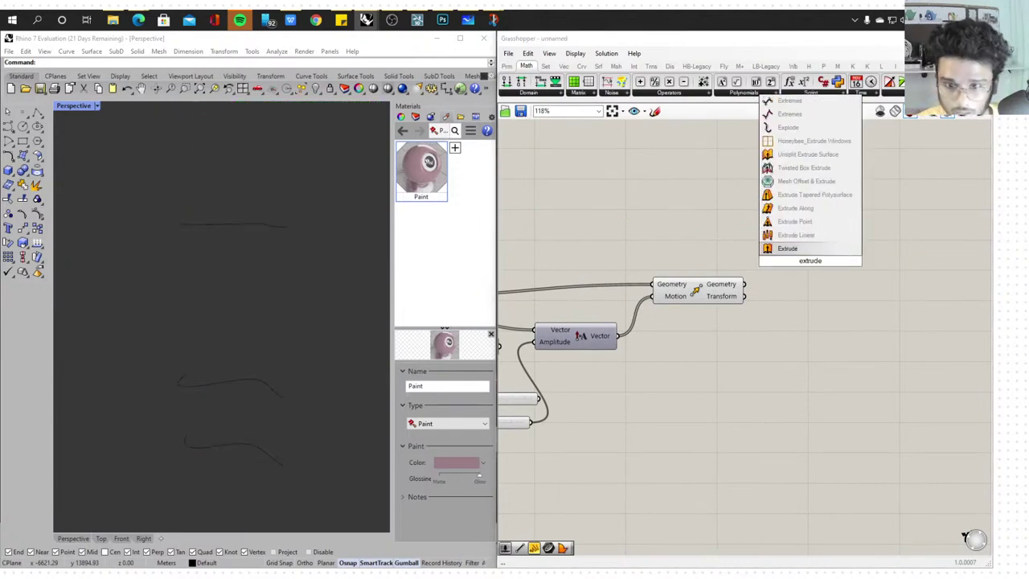
{"action": "left_click", "coordinate": [796, 221]}
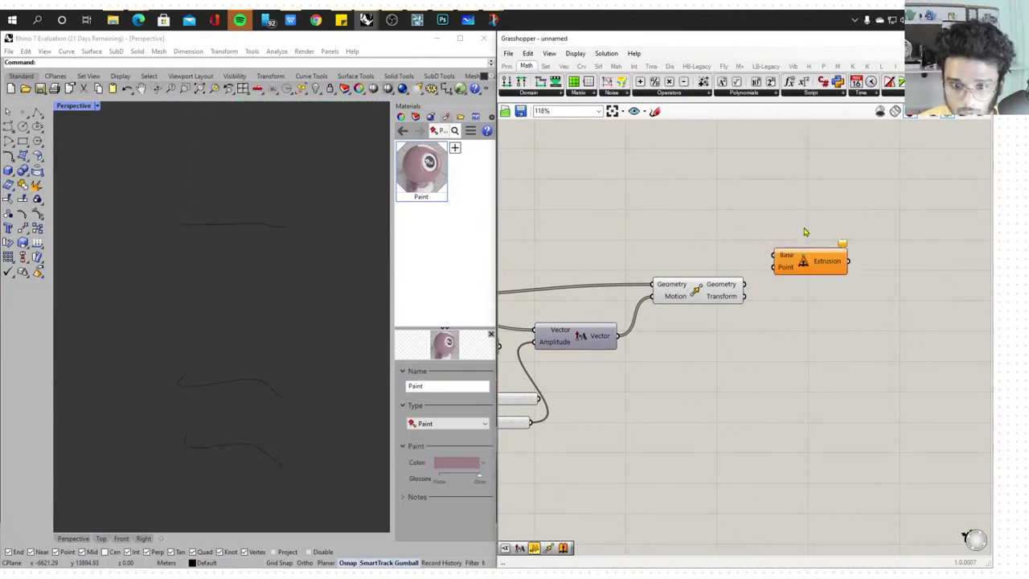
Connect Isotrim's Surface output to the Extrude Point component's Base input and Move's Geometry output to its Point input
{"action": "scroll", "coordinate": [803, 241], "scroll_direction": "down", "scroll_amount": 2}
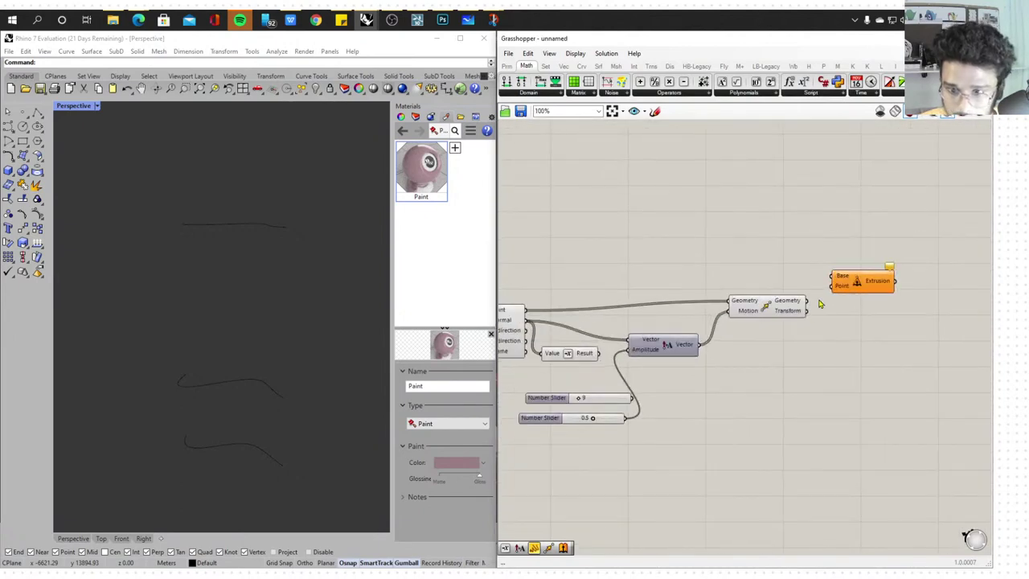
{"action": "scroll", "coordinate": [820, 304], "scroll_direction": "down", "scroll_amount": 3}
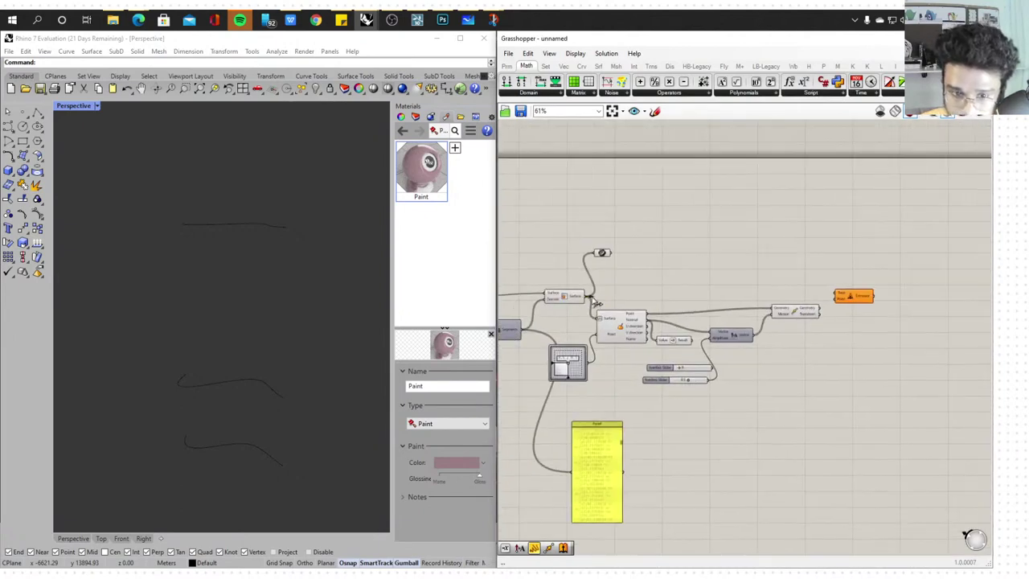
{"action": "left_click_drag", "start_coordinate": [596, 302], "coordinate": [844, 282]}
{"action": "scroll", "coordinate": [838, 294], "scroll_direction": "up", "scroll_amount": 4}
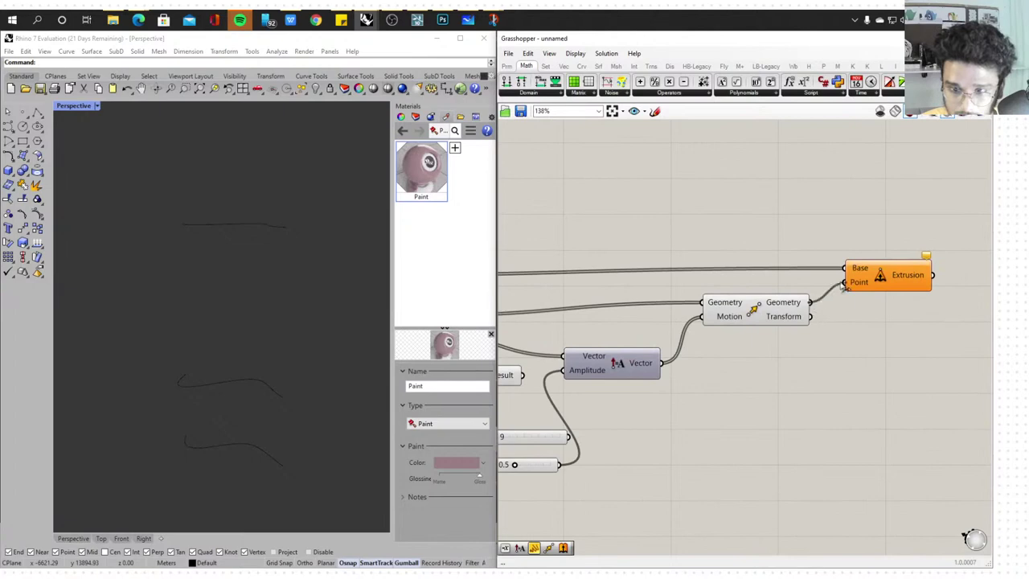
Replace the 0.5 slider on the Amplitude input with the integer slider and set that slider to 68
{"action": "right_click_drag", "start_coordinate": [321, 351], "coordinate": [142, 359]}
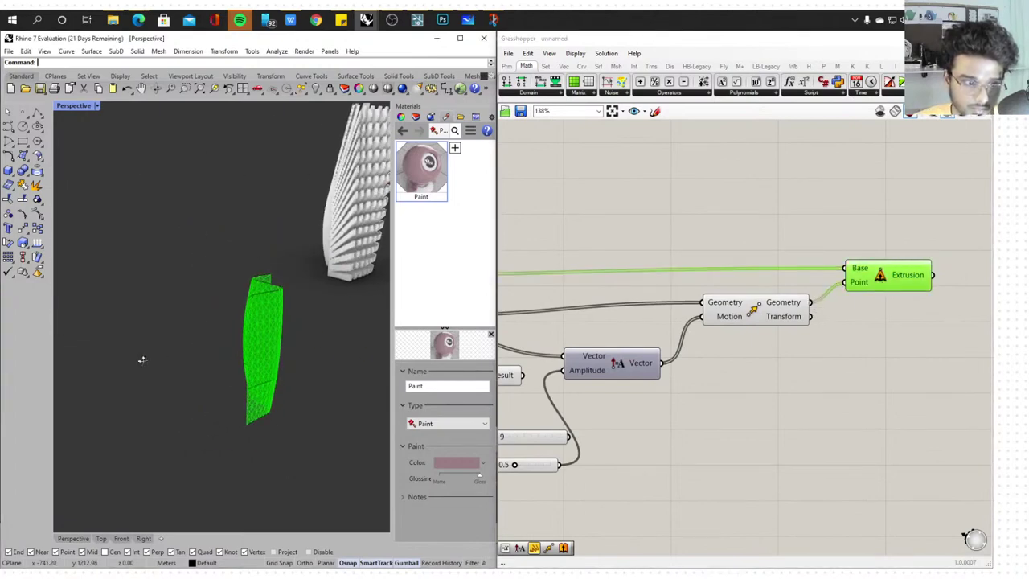
{"action": "scroll", "coordinate": [260, 335], "scroll_direction": "up", "scroll_amount": 3}
{"action": "scroll", "coordinate": [245, 319], "scroll_direction": "down", "scroll_amount": 5}
{"action": "scroll", "coordinate": [715, 377], "scroll_direction": "up", "scroll_amount": 3}
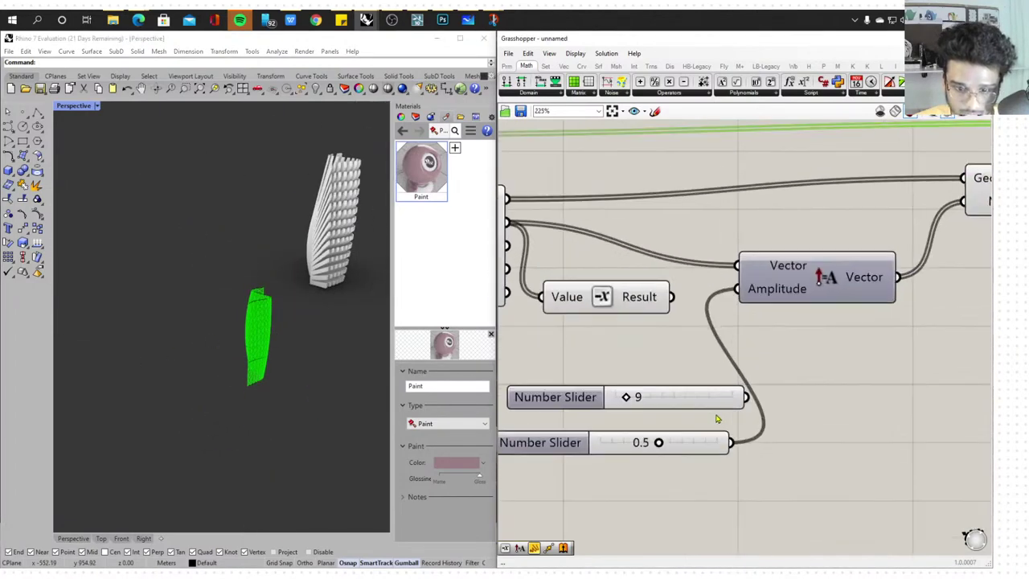
{"action": "left_click_drag", "start_coordinate": [746, 397], "coordinate": [738, 289]}
{"action": "scroll", "coordinate": [622, 434], "scroll_direction": "up", "scroll_amount": 5}
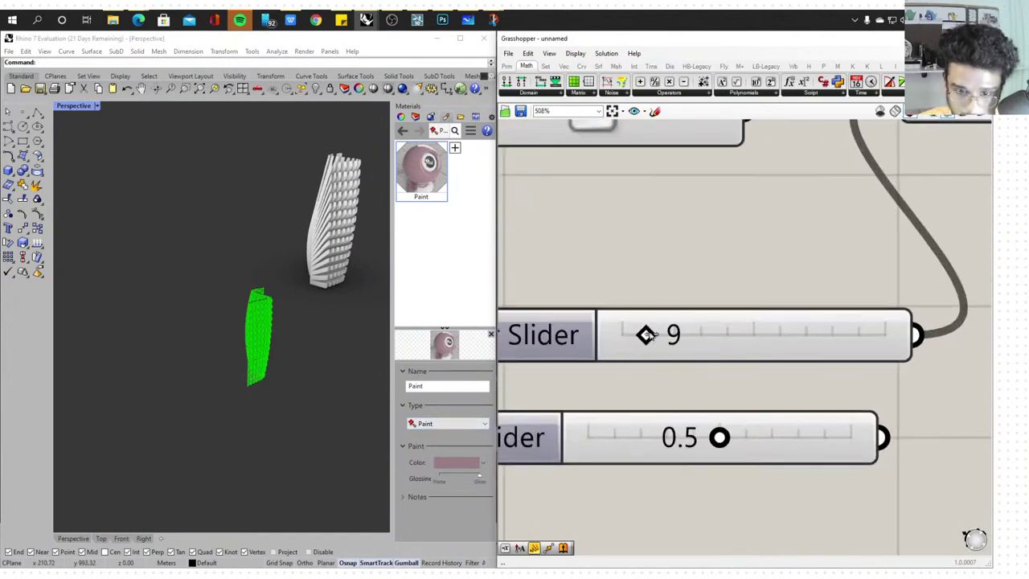
{"action": "left_click_drag", "start_coordinate": [648, 334], "coordinate": [802, 335]}
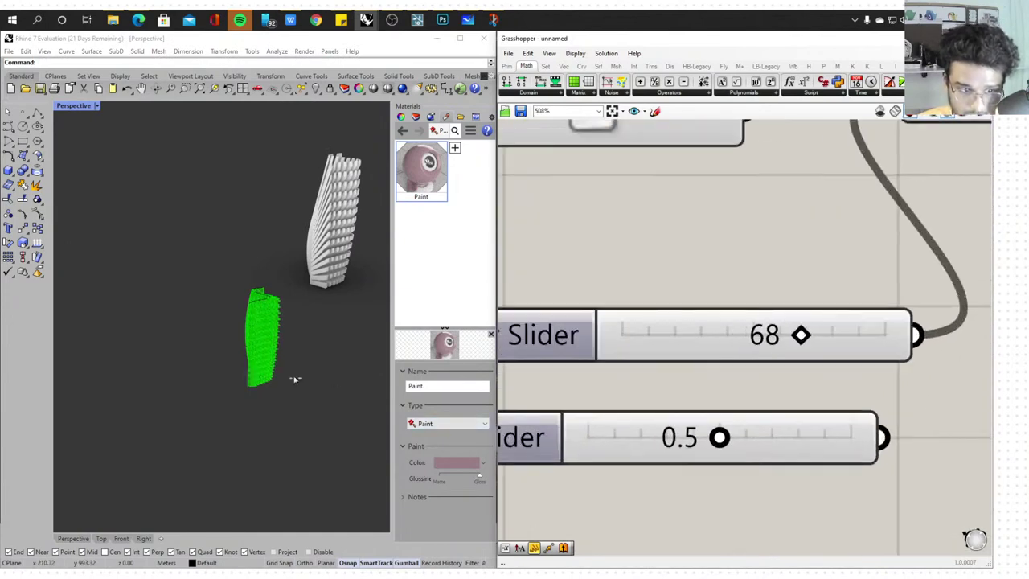
Adjust the loft's top profile curve with the gumball and check the spiked panels from several sides
{"action": "scroll", "coordinate": [288, 373], "scroll_direction": "up", "scroll_amount": 3}
{"action": "right_click_drag", "start_coordinate": [278, 360], "coordinate": [219, 296]}
{"action": "scroll", "coordinate": [210, 327], "scroll_direction": "up", "scroll_amount": 6}
{"action": "scroll", "coordinate": [209, 301], "scroll_direction": "down", "scroll_amount": 6}
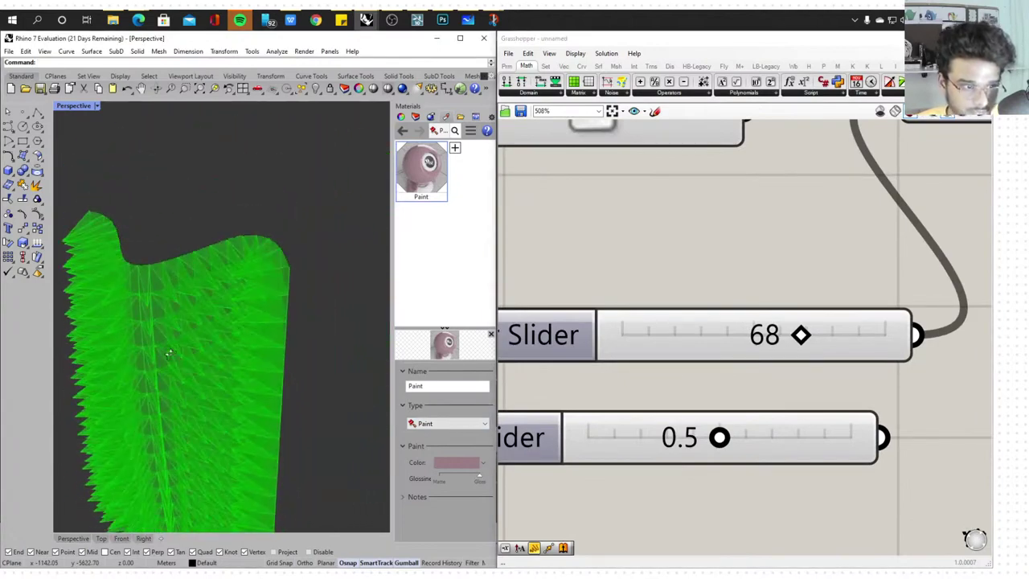
{"action": "left_click", "coordinate": [176, 316]}
{"action": "left_click_drag", "start_coordinate": [176, 316], "coordinate": [176, 216]}
{"action": "right_click_drag", "start_coordinate": [266, 255], "coordinate": [291, 258]}
{"action": "scroll", "coordinate": [241, 278], "scroll_direction": "down", "scroll_amount": 5}
{"action": "right_click_drag", "start_coordinate": [199, 293], "coordinate": [245, 266]}
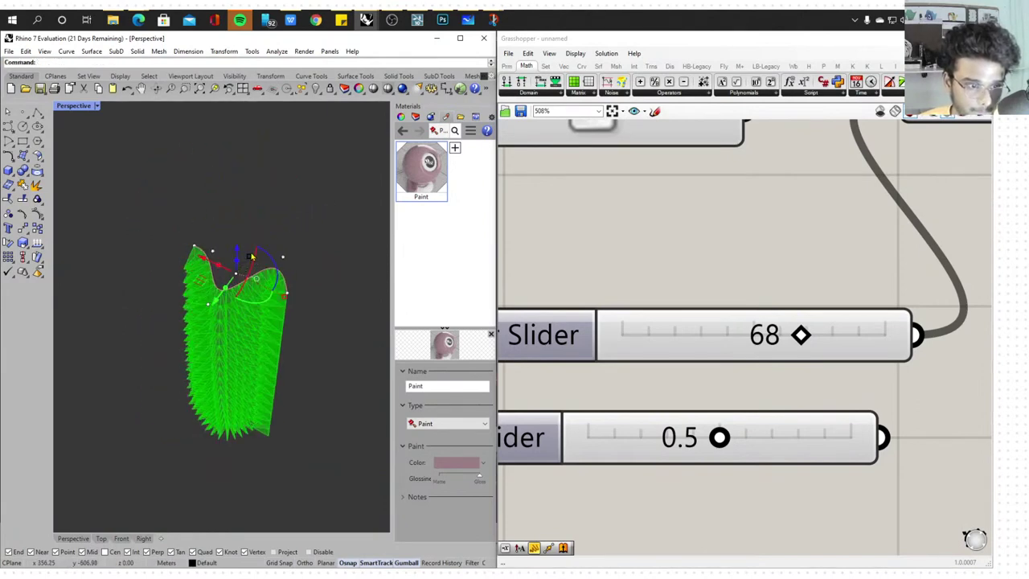
{"action": "left_click_drag", "start_coordinate": [252, 256], "coordinate": [245, 262]}
{"action": "left_click_drag", "start_coordinate": [277, 310], "coordinate": [277, 310]}
{"action": "right_click_drag", "start_coordinate": [277, 311], "coordinate": [181, 274]}
{"action": "scroll", "coordinate": [764, 314], "scroll_direction": "down", "scroll_amount": 6}
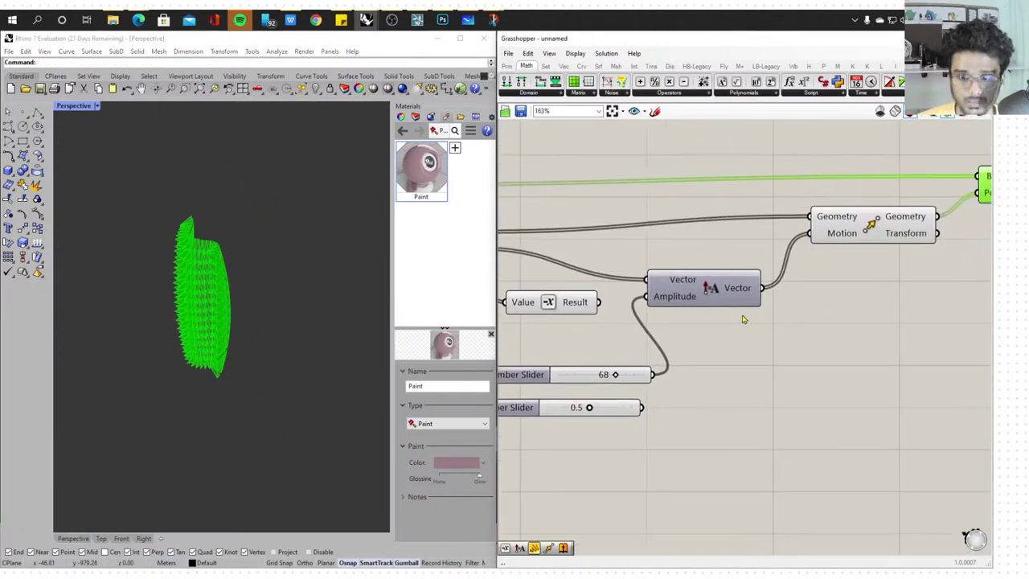
Bake the Extrude Point output and move the baked tower clear of the preview geometry
{"action": "right_click", "coordinate": [751, 299]}
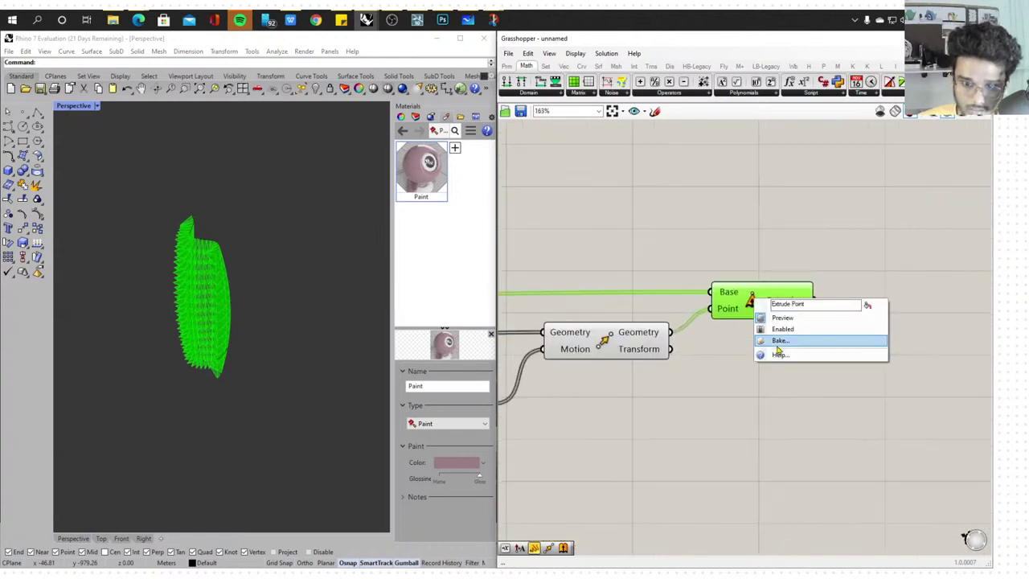
{"action": "left_click", "coordinate": [776, 341]}
{"action": "left_click", "coordinate": [785, 442]}
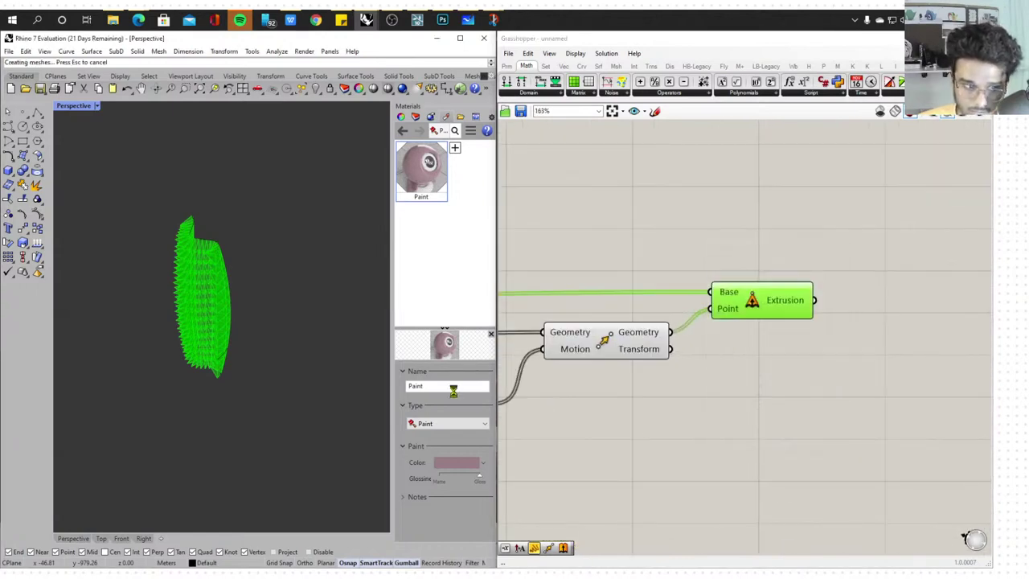
{"action": "left_click", "coordinate": [244, 337]}
{"action": "scroll", "coordinate": [161, 321], "scroll_direction": "down", "scroll_amount": 5}
{"action": "left_click_drag", "start_coordinate": [159, 323], "coordinate": [273, 291]}
{"action": "left_click", "coordinate": [297, 327]}
Examine the baked tower's pointed panels up close from several angles, along with the definition that generates them
{"action": "right_click_drag", "start_coordinate": [299, 327], "coordinate": [326, 289]}
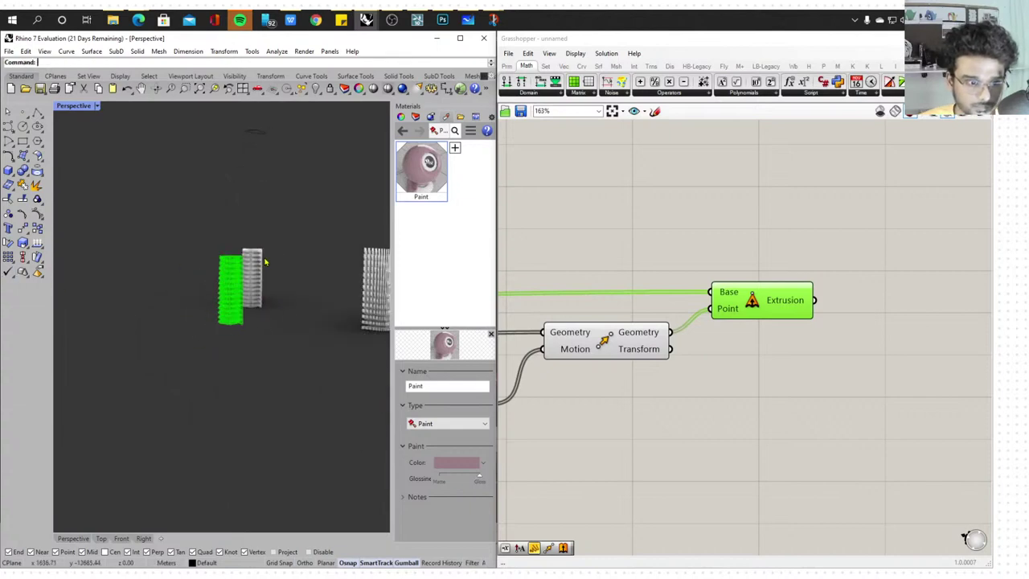
{"action": "scroll", "coordinate": [266, 261], "scroll_direction": "up", "scroll_amount": 14}
{"action": "right_click_drag", "start_coordinate": [265, 263], "coordinate": [133, 348]}
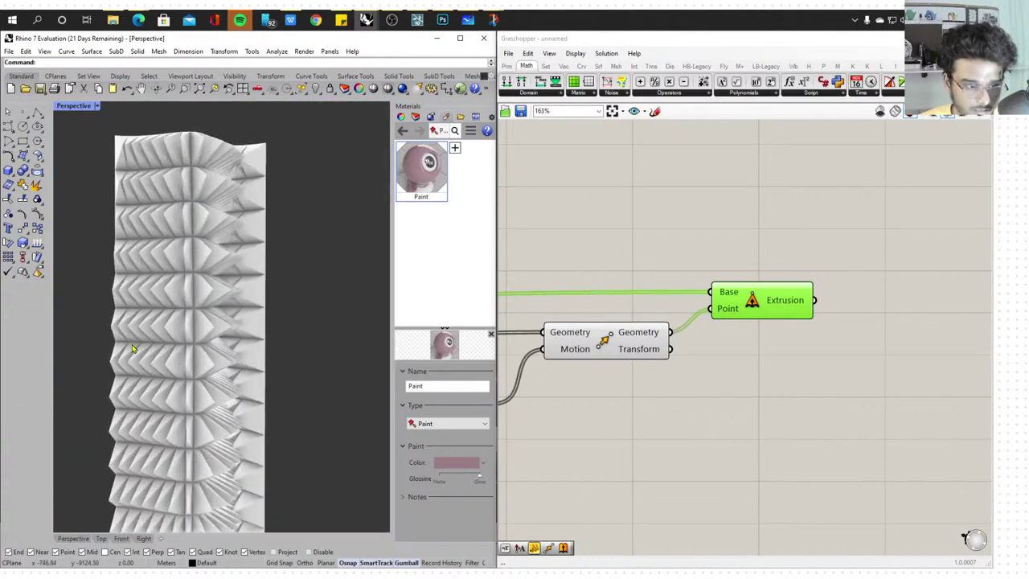
{"action": "scroll", "coordinate": [228, 305], "scroll_direction": "up", "scroll_amount": 13}
{"action": "right_click_drag", "start_coordinate": [241, 322], "coordinate": [161, 362]}
{"action": "scroll", "coordinate": [133, 348], "scroll_direction": "down", "scroll_amount": 6}
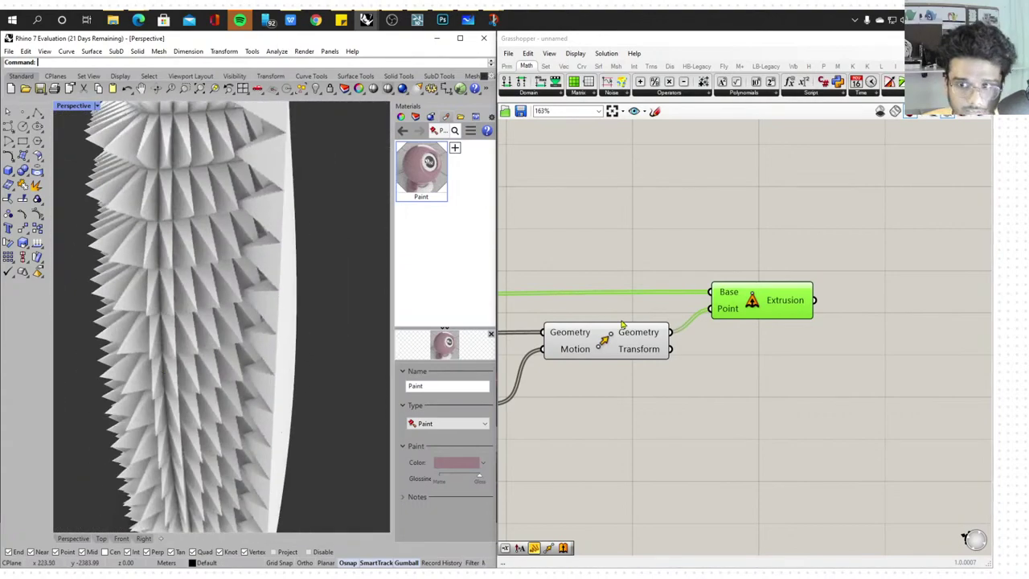
{"action": "scroll", "coordinate": [622, 323], "scroll_direction": "down", "scroll_amount": 5}
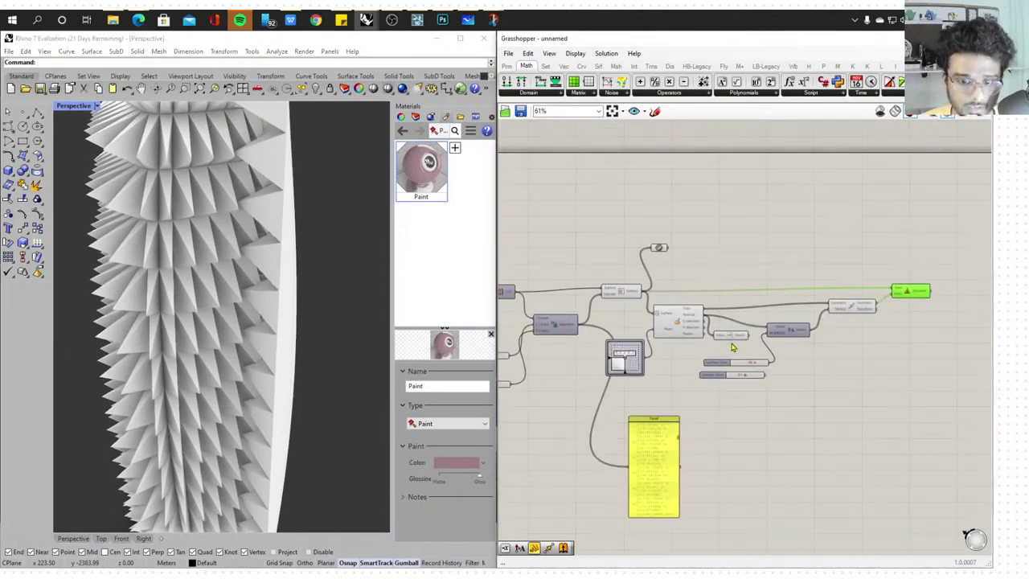
{"action": "scroll", "coordinate": [732, 347], "scroll_direction": "down", "scroll_amount": 2}
{"action": "scroll", "coordinate": [747, 337], "scroll_direction": "up", "scroll_amount": 4}
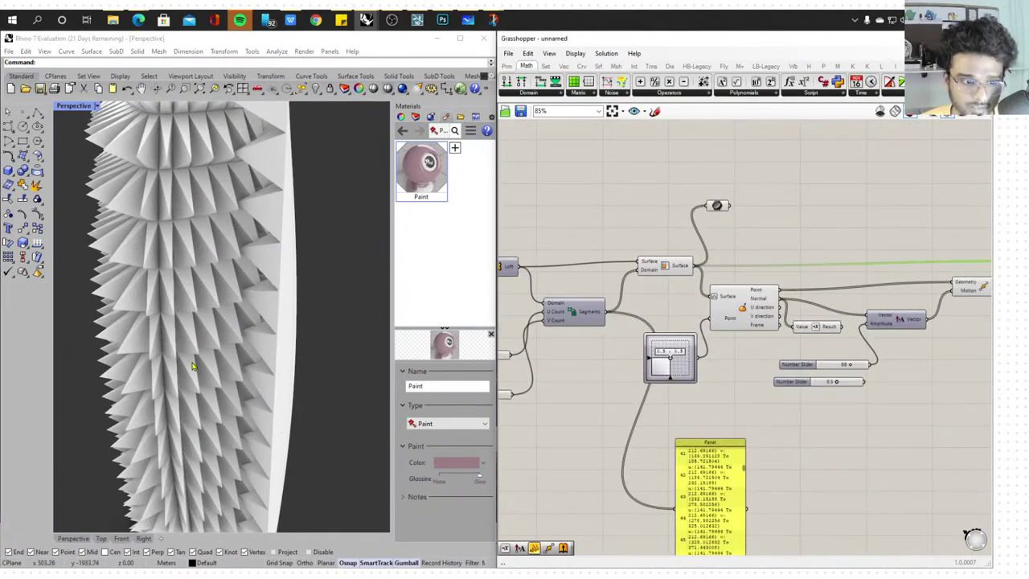
Show all hidden objects and delete the small older models and the baked tower nearest the closed curves
{"action": "scroll", "coordinate": [193, 366], "scroll_direction": "down", "scroll_amount": 6}
{"action": "right_click_drag", "start_coordinate": [249, 321], "coordinate": [284, 100]}
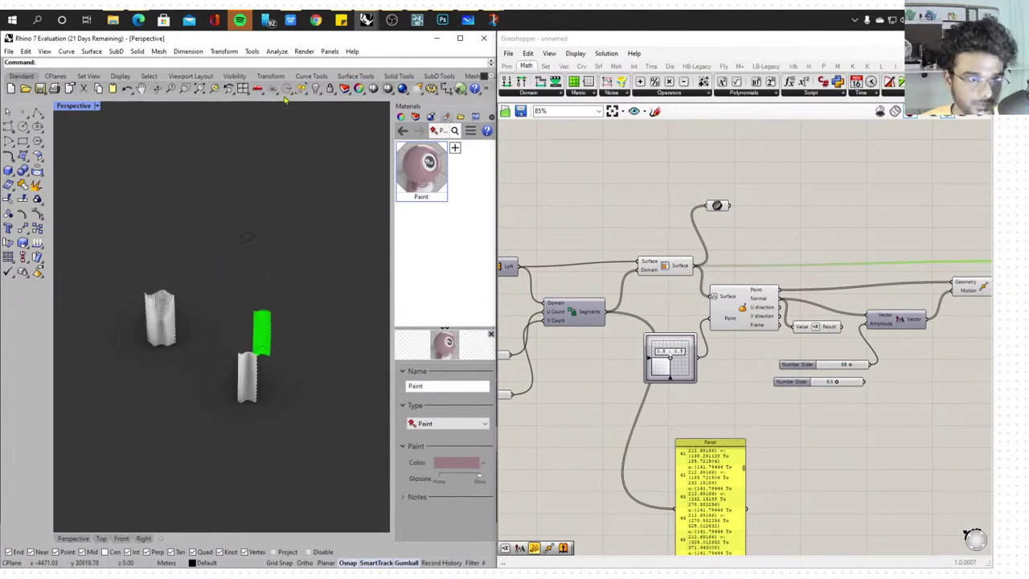
{"action": "right_click", "coordinate": [316, 88]}
{"action": "right_click_drag", "start_coordinate": [172, 359], "coordinate": [202, 389]}
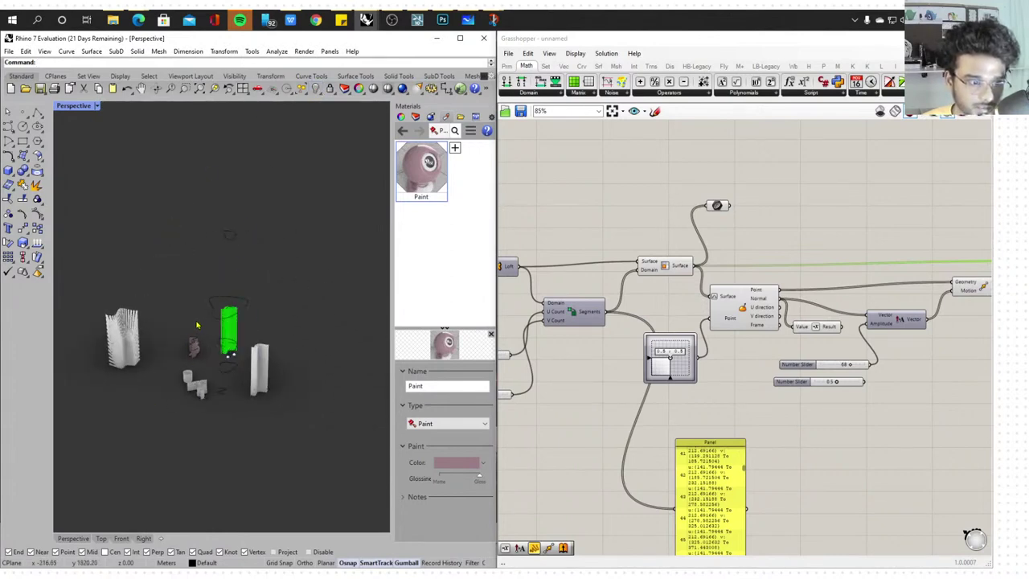
{"action": "left_click_drag", "start_coordinate": [202, 320], "coordinate": [170, 458]}
{"action": "key", "text": "Delete"}
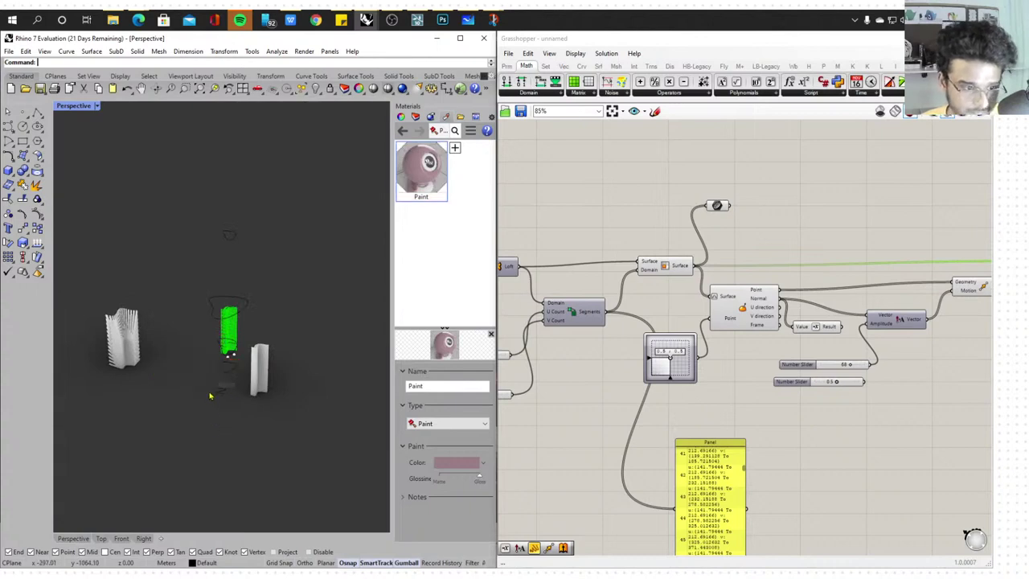
{"action": "left_click_drag", "start_coordinate": [312, 348], "coordinate": [261, 404]}
{"action": "key", "text": "Delete"}
Reference the lowest closed curve in the first curve parameter feeding the Loft component
{"action": "scroll", "coordinate": [234, 378], "scroll_direction": "up", "scroll_amount": 4}
{"action": "right_click_drag", "start_coordinate": [232, 376], "coordinate": [210, 357]}
{"action": "scroll", "coordinate": [560, 254], "scroll_direction": "up", "scroll_amount": 5}
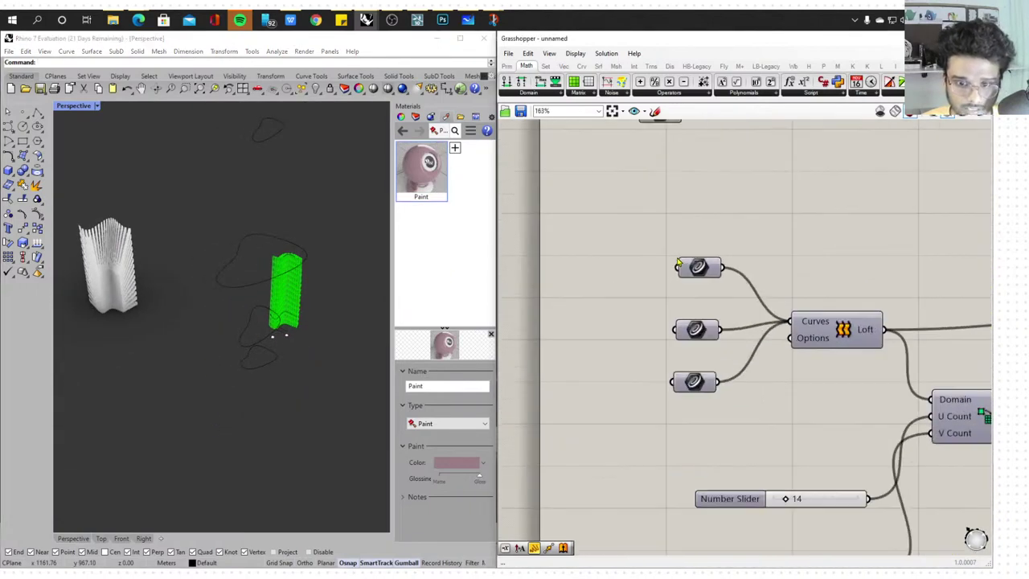
{"action": "left_click", "coordinate": [697, 268]}
{"action": "right_click", "coordinate": [697, 268]}
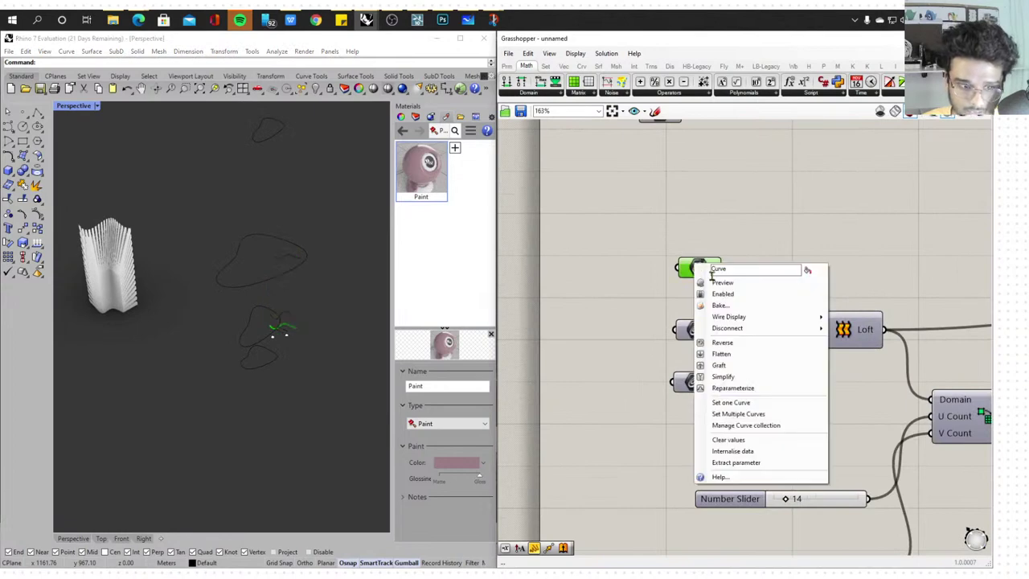
{"action": "left_click", "coordinate": [761, 410]}
{"action": "right_click", "coordinate": [700, 271]}
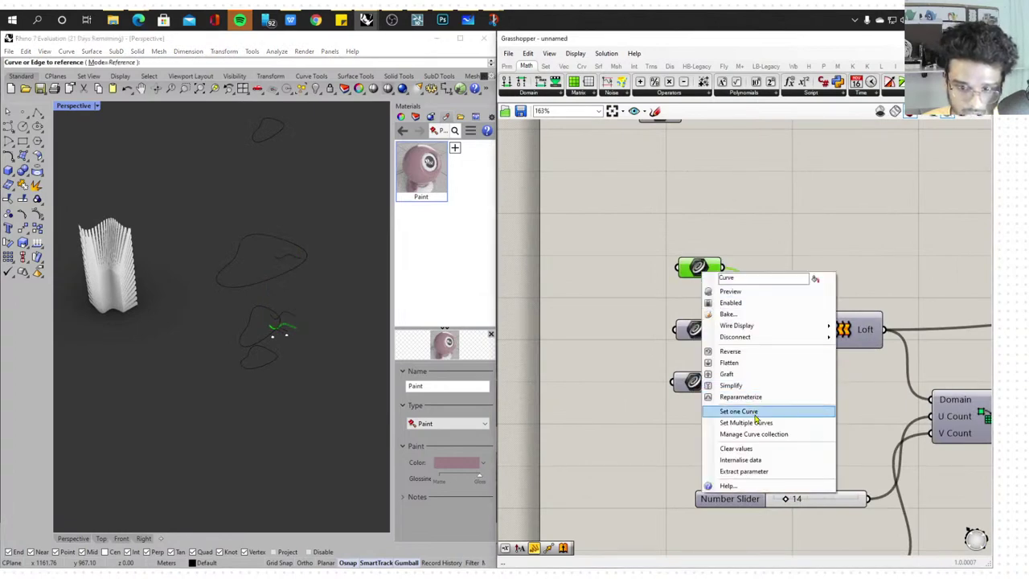
{"action": "left_click", "coordinate": [760, 410]}
{"action": "left_click", "coordinate": [256, 375]}
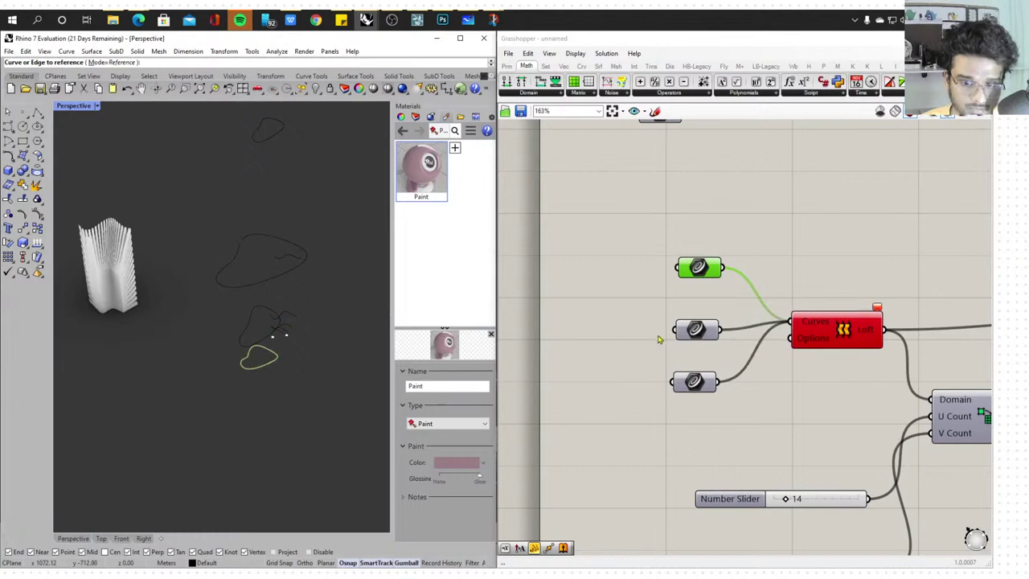
Reference the second-lowest closed curve in the second curve parameter and the large closed curve above it in the third
{"action": "right_click", "coordinate": [696, 333]}
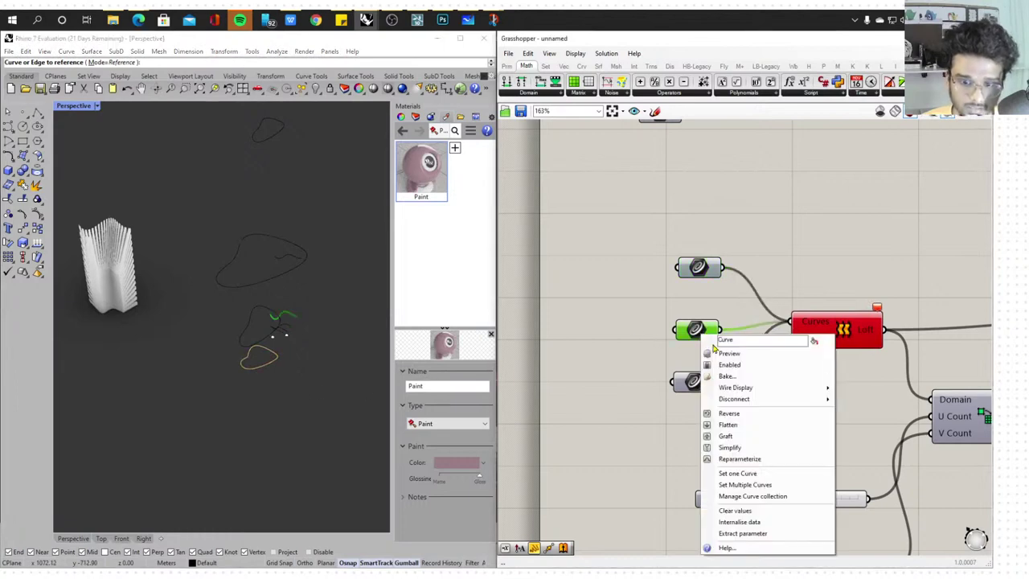
{"action": "left_click", "coordinate": [766, 474]}
{"action": "right_click", "coordinate": [693, 380]}
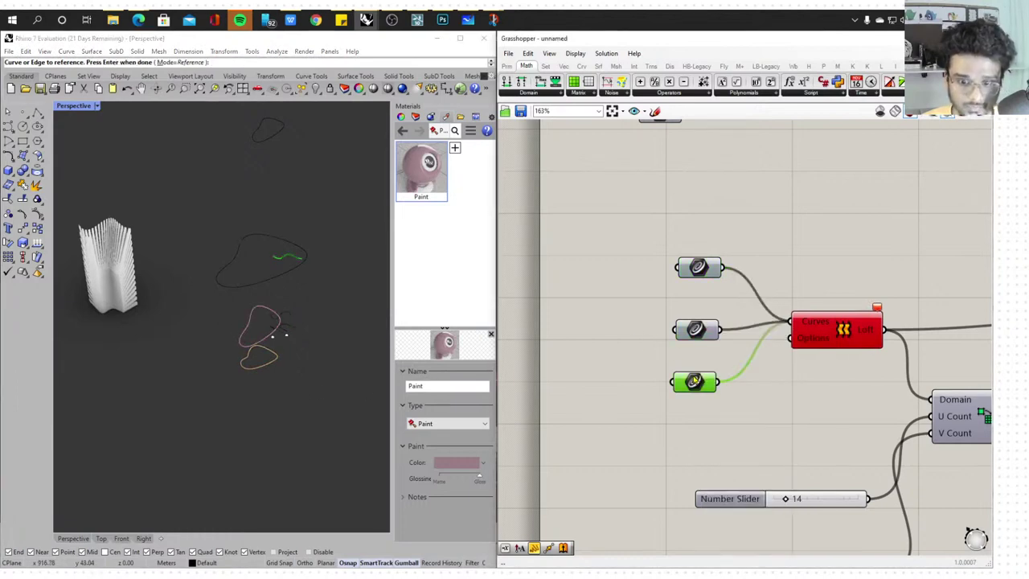
{"action": "left_click", "coordinate": [733, 487]}
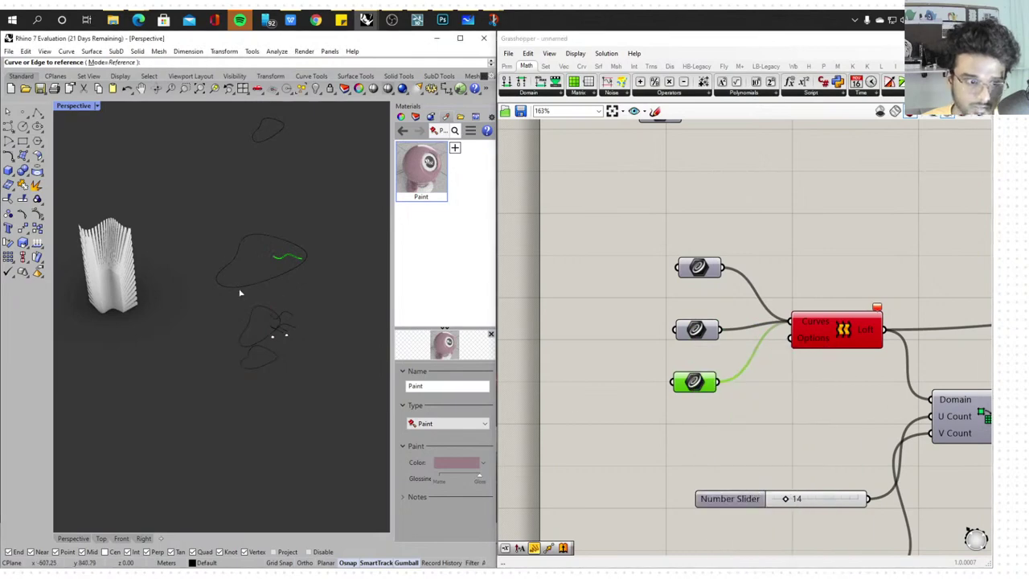
{"action": "left_click", "coordinate": [241, 288]}
{"action": "right_click_drag", "start_coordinate": [293, 344], "coordinate": [295, 262]}
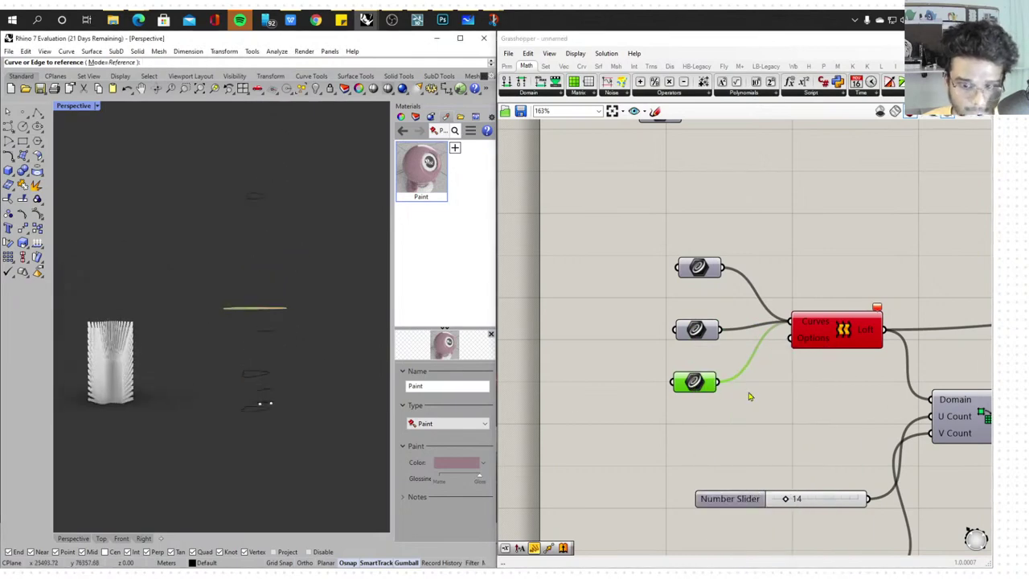
Duplicate the third curve parameter and place the copy directly below it
{"action": "left_click", "coordinate": [727, 417]}
{"action": "scroll", "coordinate": [671, 352], "scroll_direction": "down", "scroll_amount": 3}
{"action": "right_click_drag", "start_coordinate": [759, 341], "coordinate": [654, 340]}
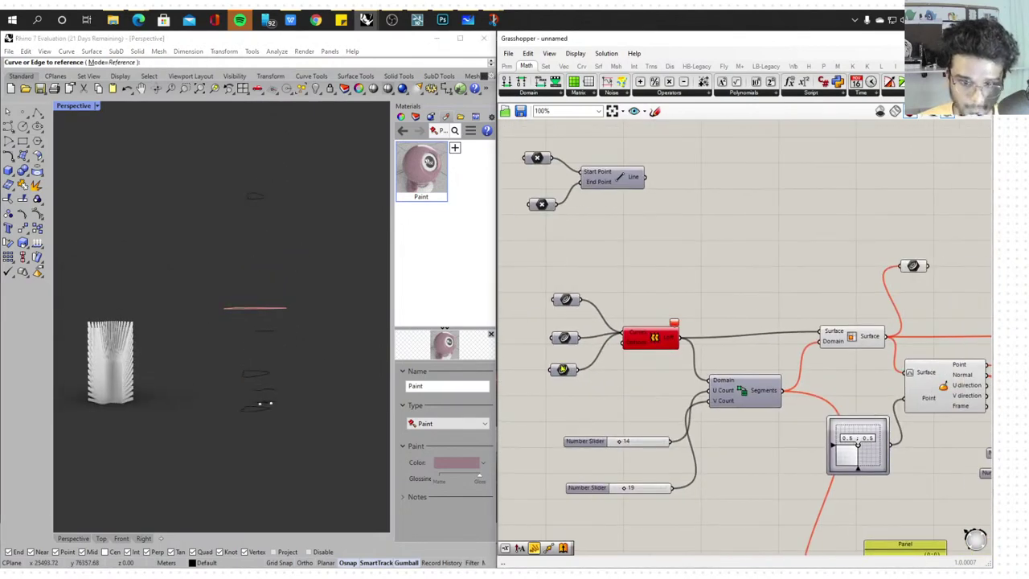
{"action": "scroll", "coordinate": [584, 345], "scroll_direction": "up", "scroll_amount": 3}
{"action": "scroll", "coordinate": [568, 384], "scroll_direction": "up", "scroll_amount": 2}
{"action": "left_click", "coordinate": [552, 394]}
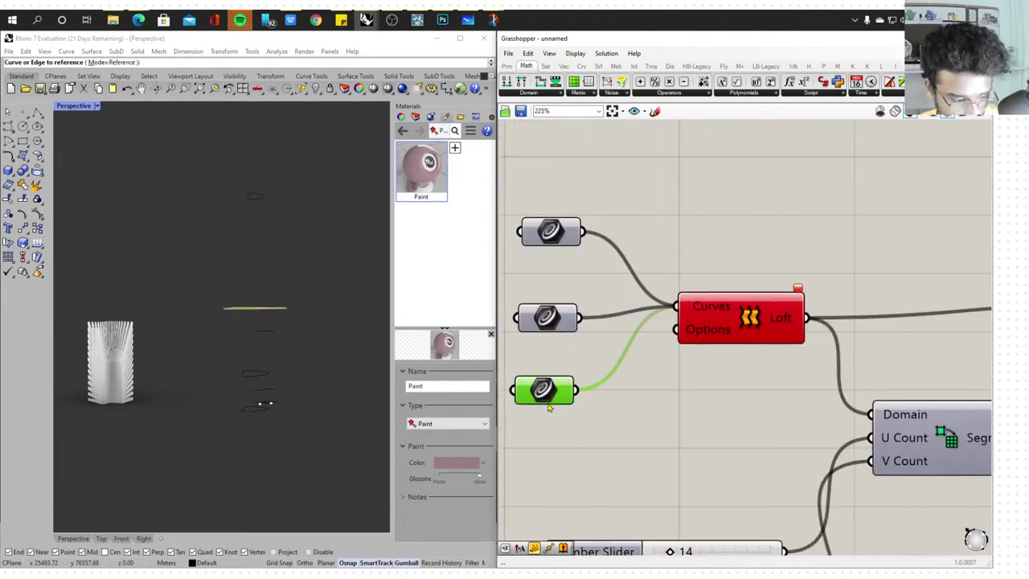
{"action": "key", "text": "ctrl+c"}
{"action": "key", "text": "ctrl+v"}
{"action": "left_click_drag", "start_coordinate": [556, 415], "coordinate": [554, 450]}
Reference the highest closed curve in the duplicated parameter and add it to the Loft component's Curves input
{"action": "right_click", "coordinate": [554, 450]}
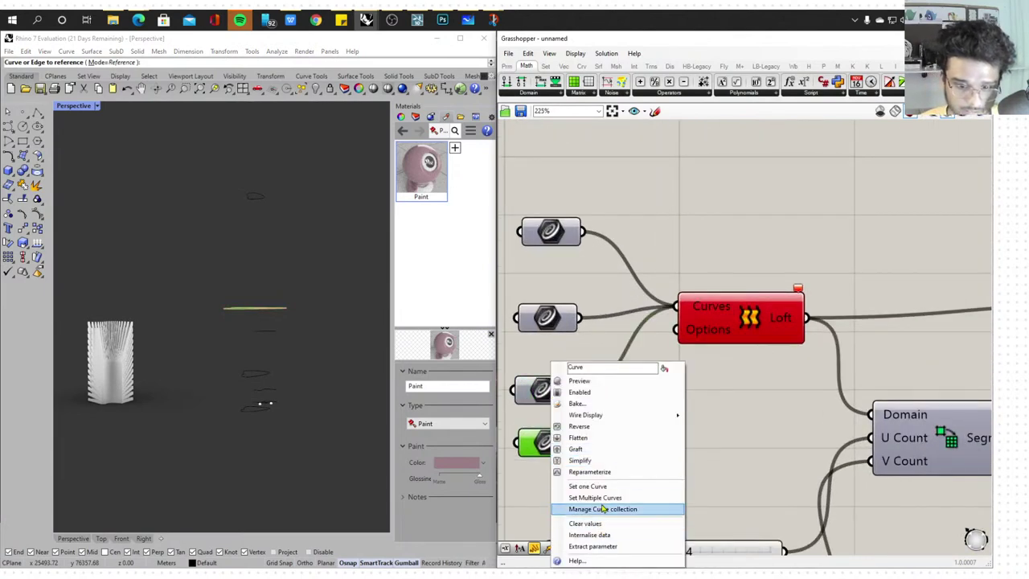
{"action": "left_click", "coordinate": [605, 497]}
{"action": "left_click", "coordinate": [254, 195]}
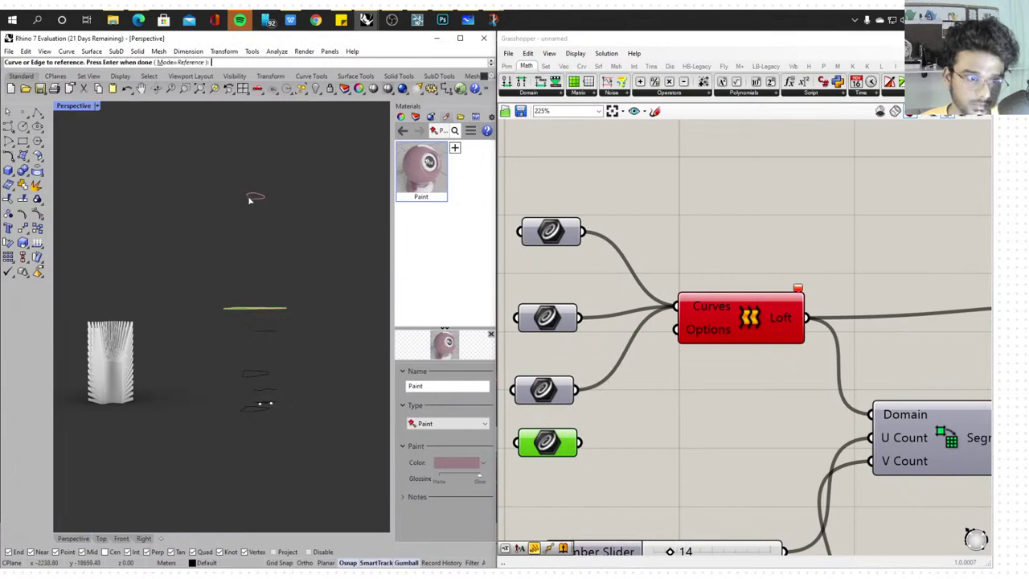
{"action": "scroll", "coordinate": [741, 332], "scroll_direction": "down", "scroll_amount": 2}
{"action": "left_click_drag", "start_coordinate": [635, 406], "coordinate": [705, 311], "text": "shift"}
Disconnect all curve wires from the Loft component's Curves input
{"action": "scroll", "coordinate": [757, 306], "scroll_direction": "down", "scroll_amount": 4}
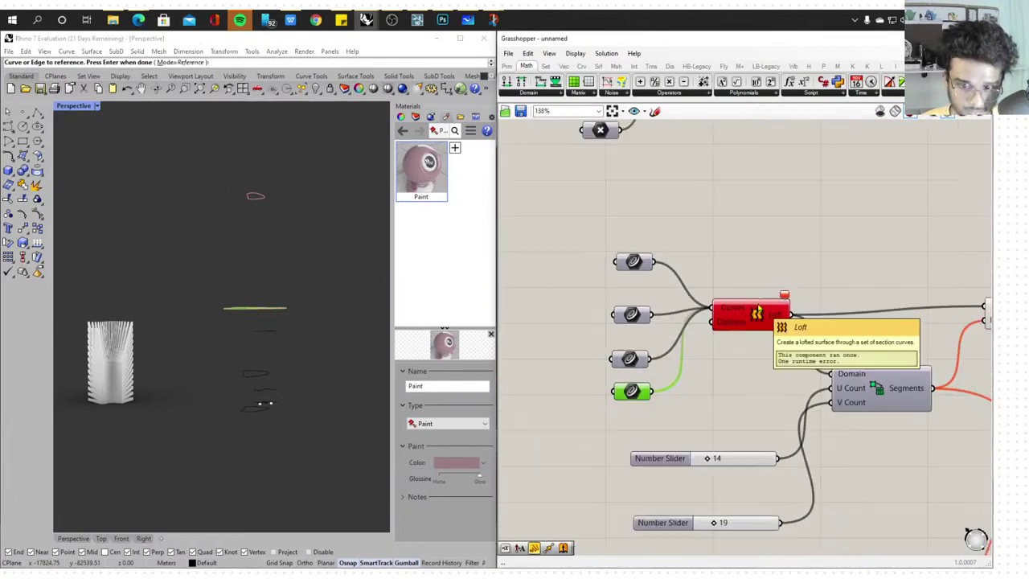
{"action": "mouse_move", "coordinate": [725, 293]}
{"action": "right_mouse_down"}
{"action": "mouse_move", "coordinate": [677, 292]}
{"action": "mouse_move", "coordinate": [740, 305]}
{"action": "right_mouse_up"}
{"action": "scroll", "coordinate": [739, 305], "scroll_direction": "up", "scroll_amount": 4}
{"action": "right_click_drag", "start_coordinate": [340, 379], "coordinate": [273, 409]}
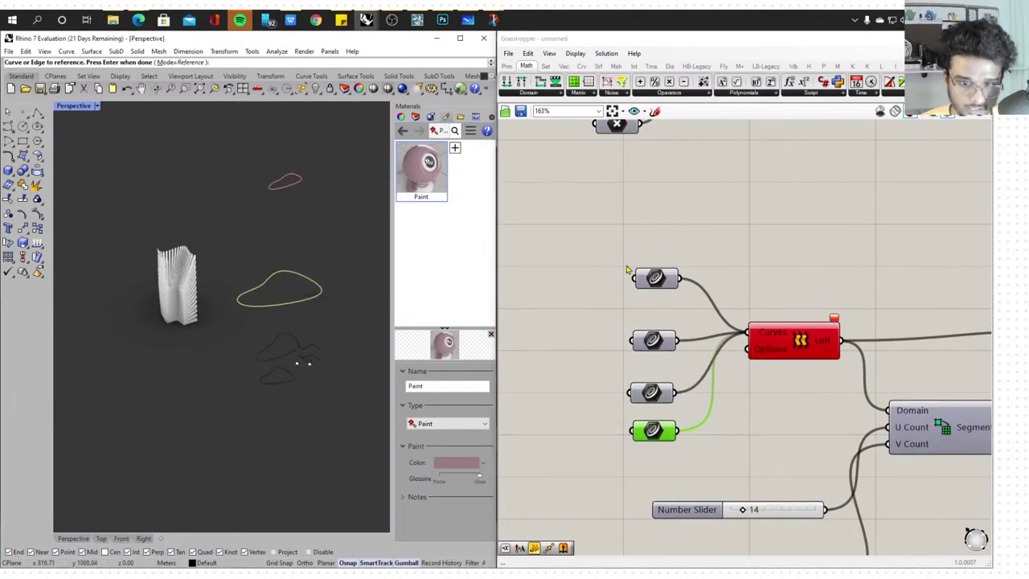
{"action": "left_click", "coordinate": [655, 279]}
{"action": "scroll", "coordinate": [723, 292], "scroll_direction": "up", "scroll_amount": 2}
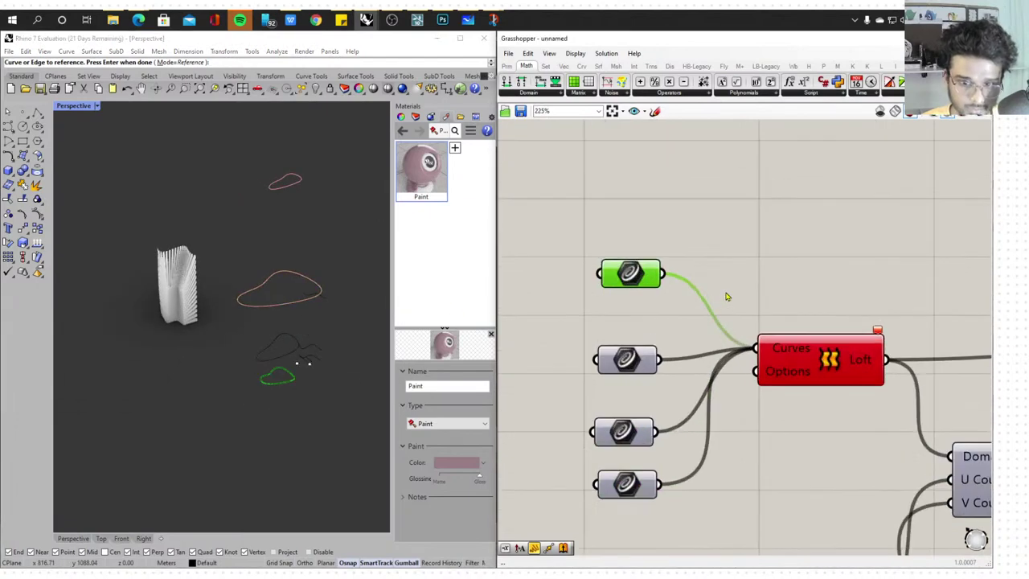
{"action": "right_click", "coordinate": [794, 361]}
{"action": "mouse_move", "coordinate": [844, 395]}
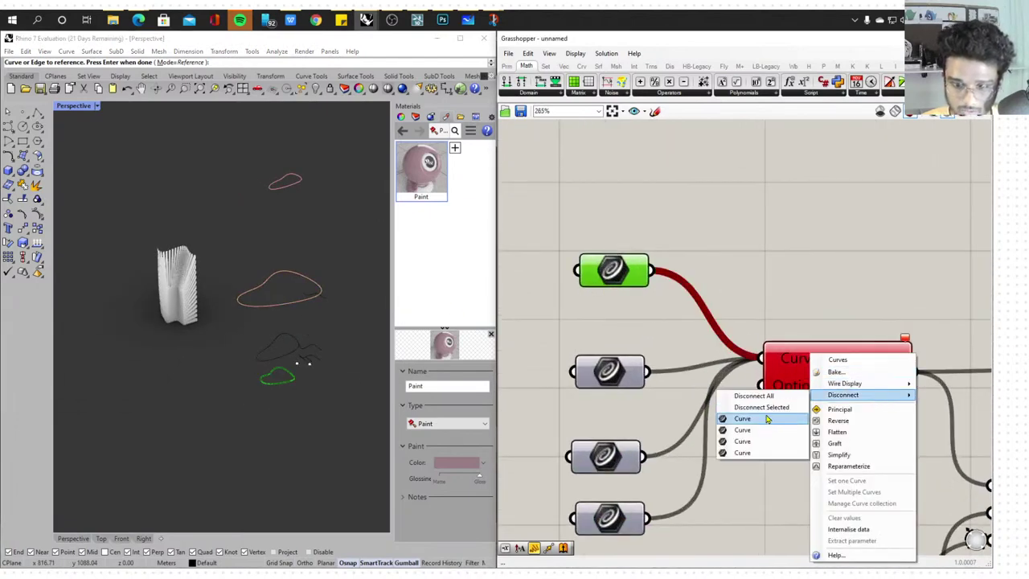
{"action": "left_click", "coordinate": [753, 396]}
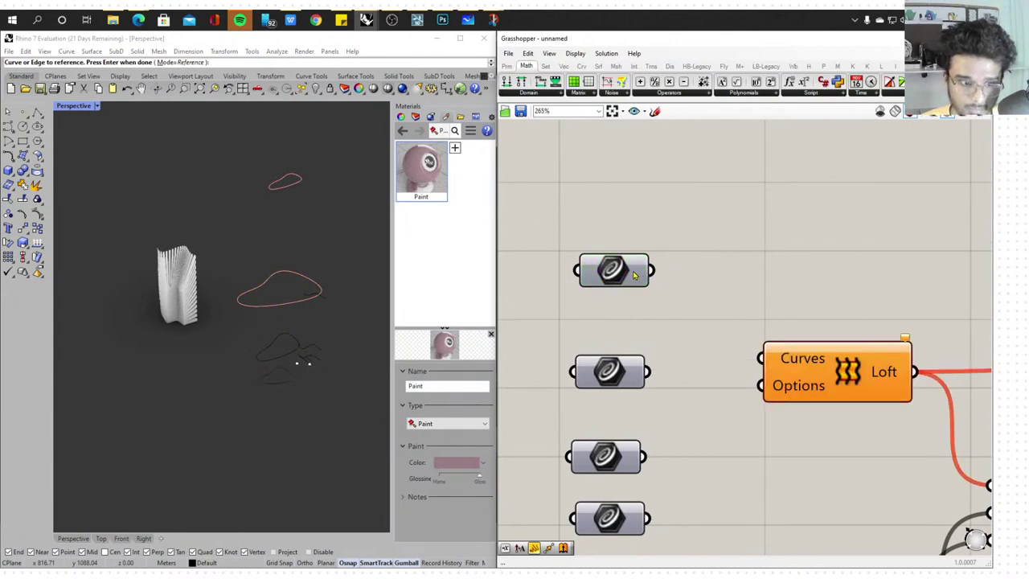
Reconnect the four curve parameters to the Loft's Curves input one by one, in their order from top to bottom
{"action": "left_click_drag", "start_coordinate": [648, 273], "coordinate": [760, 358]}
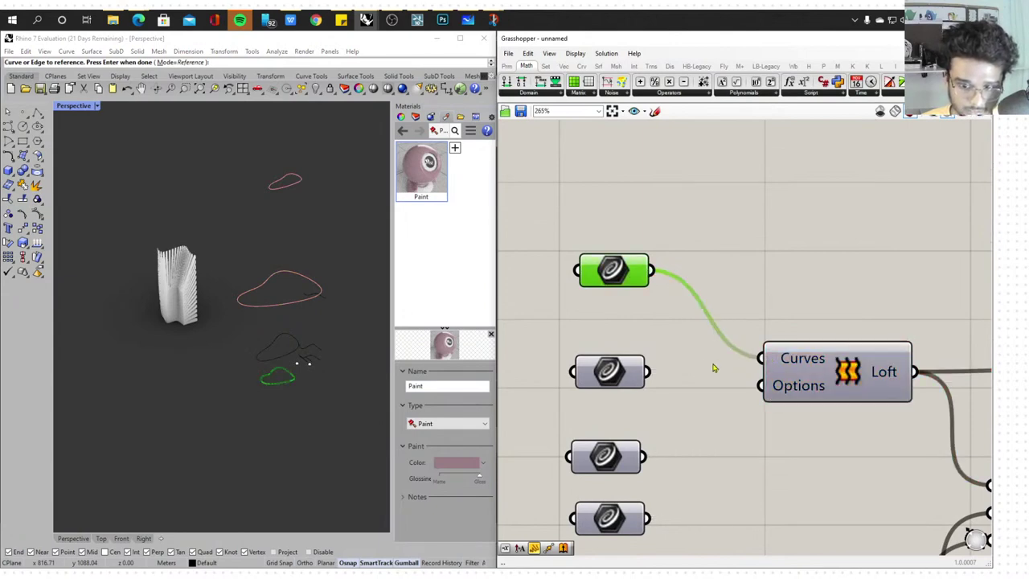
{"action": "left_click_drag", "start_coordinate": [649, 372], "coordinate": [763, 359], "text": "shift"}
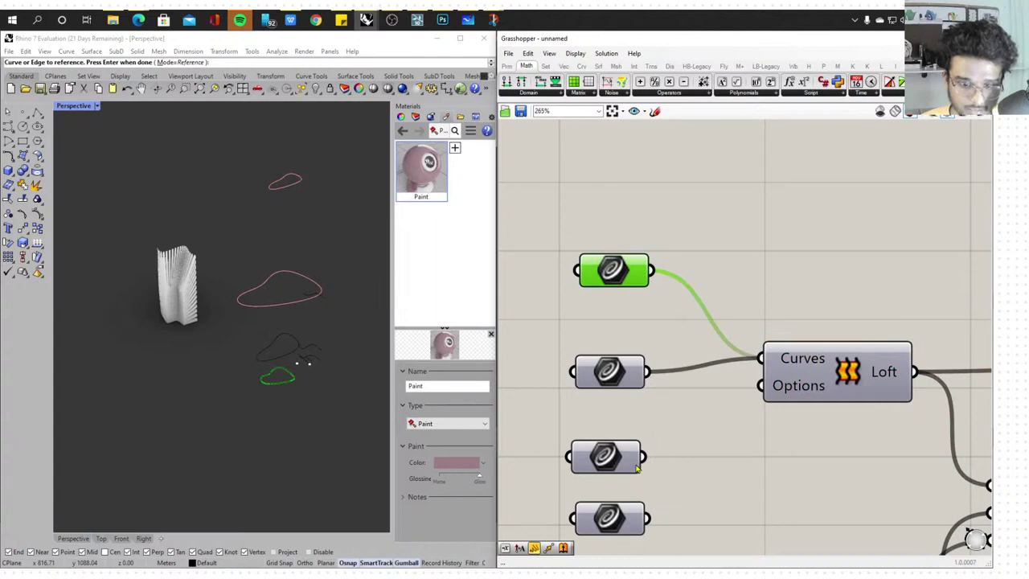
{"action": "left_click_drag", "start_coordinate": [639, 464], "coordinate": [765, 359], "text": "shift"}
{"action": "left_click_drag", "start_coordinate": [649, 519], "coordinate": [763, 360], "text": "shift"}
Reference the second-lowest closed curve again in the second curve parameter
{"action": "right_click_drag", "start_coordinate": [188, 349], "coordinate": [243, 333]}
{"action": "scroll", "coordinate": [243, 332], "scroll_direction": "up", "scroll_amount": 6}
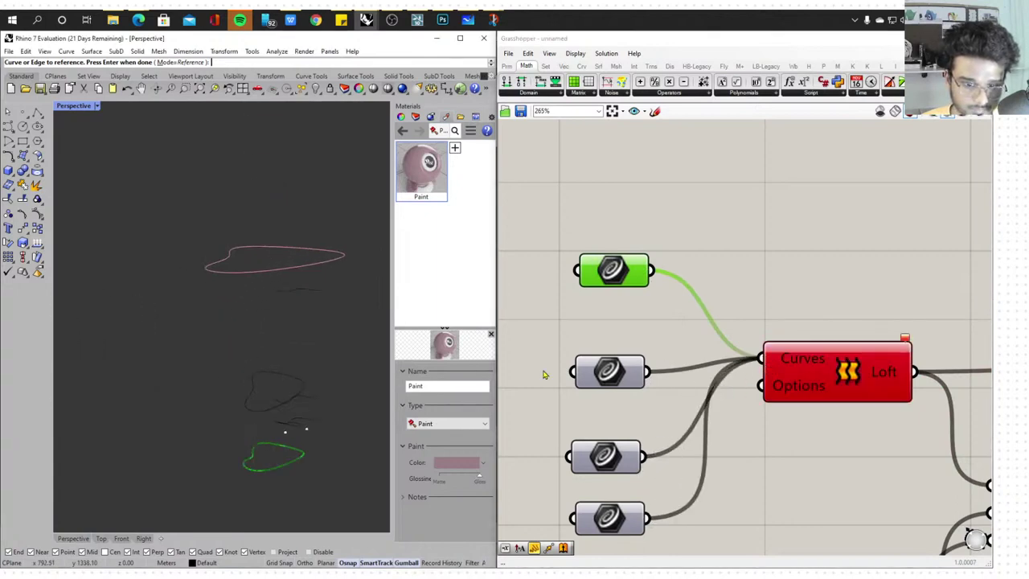
{"action": "left_click", "coordinate": [601, 371]}
{"action": "right_click", "coordinate": [613, 372]}
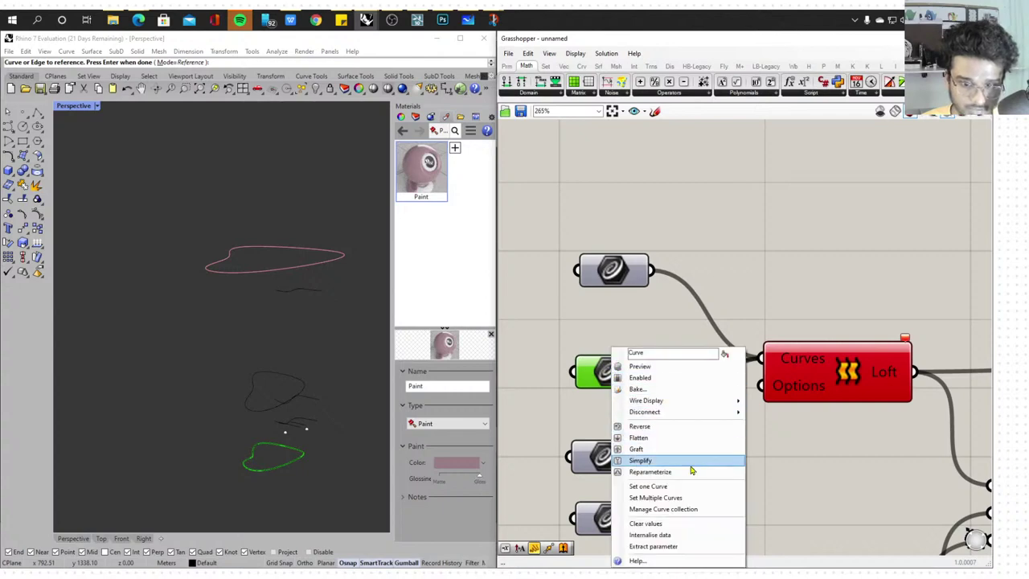
{"action": "left_click", "coordinate": [691, 487]}
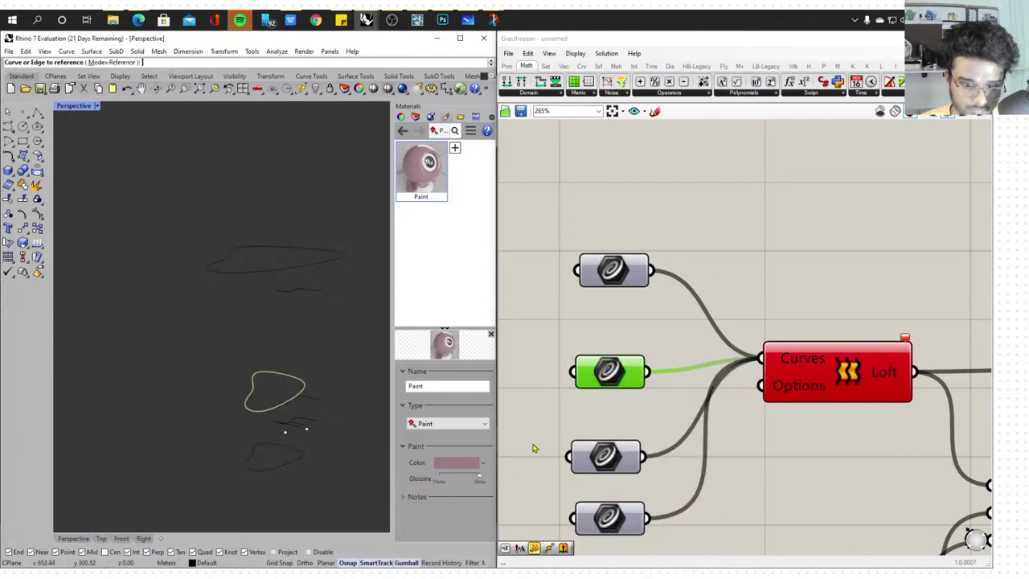
Reassign the large closed curve to the third curve parameter and the highest closed curve to the fourth
{"action": "left_click", "coordinate": [605, 456]}
{"action": "right_click", "coordinate": [605, 455]}
{"action": "left_click", "coordinate": [670, 486]}
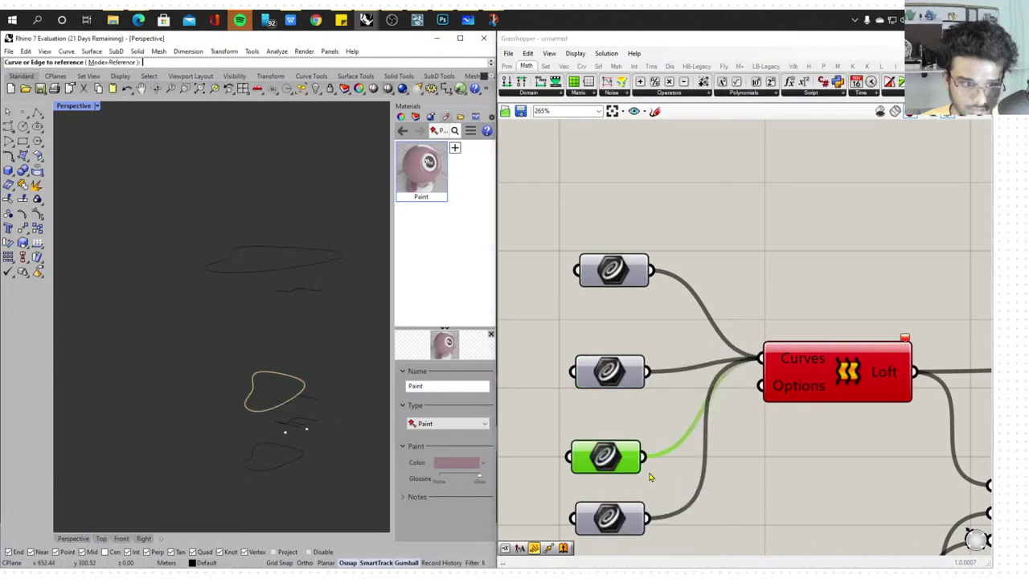
{"action": "left_click", "coordinate": [329, 267]}
{"action": "scroll", "coordinate": [354, 338], "scroll_direction": "down", "scroll_amount": 3}
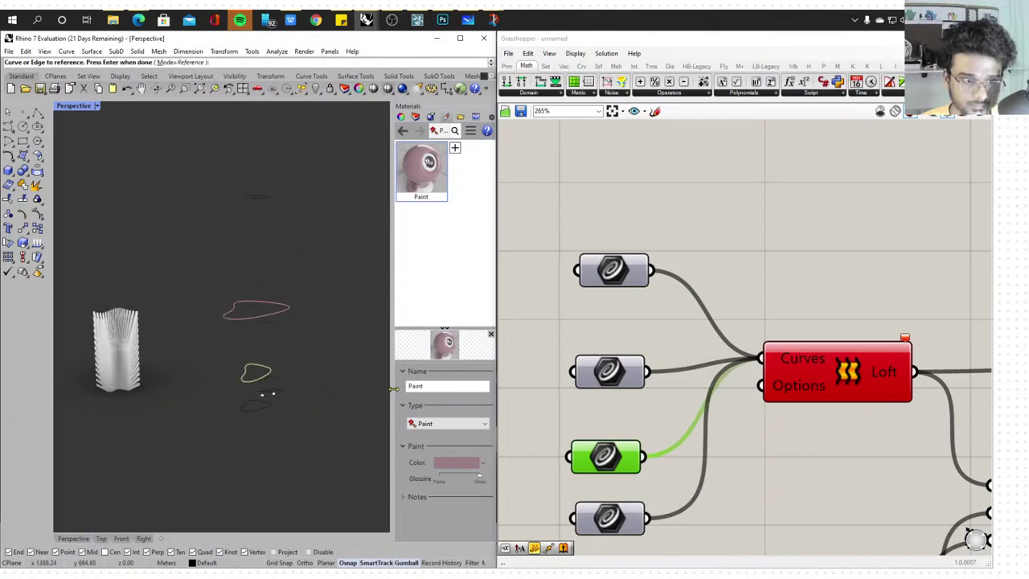
{"action": "right_click", "coordinate": [620, 524]}
{"action": "left_click", "coordinate": [670, 486]}
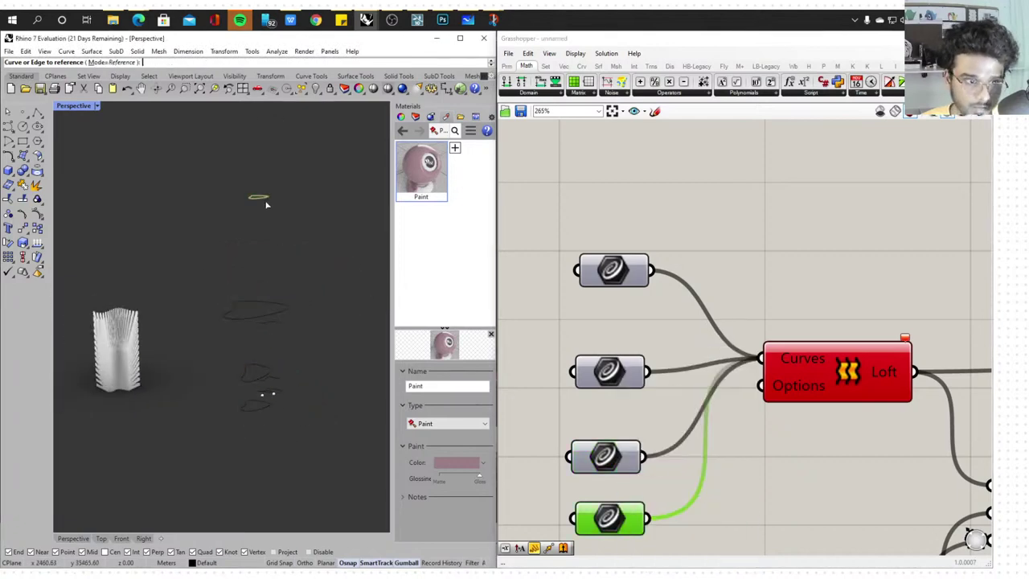
{"action": "left_click", "coordinate": [266, 203]}
Inspect the Loft component's runtime error message
{"action": "scroll", "coordinate": [599, 328], "scroll_direction": "down", "scroll_amount": 3}
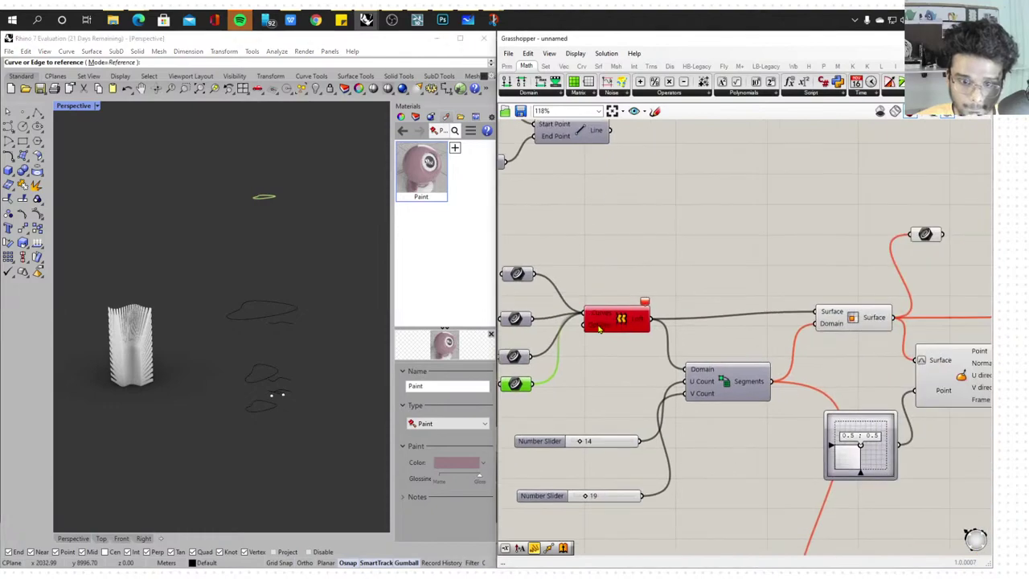
{"action": "left_click", "coordinate": [599, 328]}
{"action": "scroll", "coordinate": [602, 297], "scroll_direction": "down", "scroll_amount": 3}
{"action": "scroll", "coordinate": [602, 296], "scroll_direction": "up", "scroll_amount": 5}
{"action": "mouse_move", "coordinate": [706, 313]}
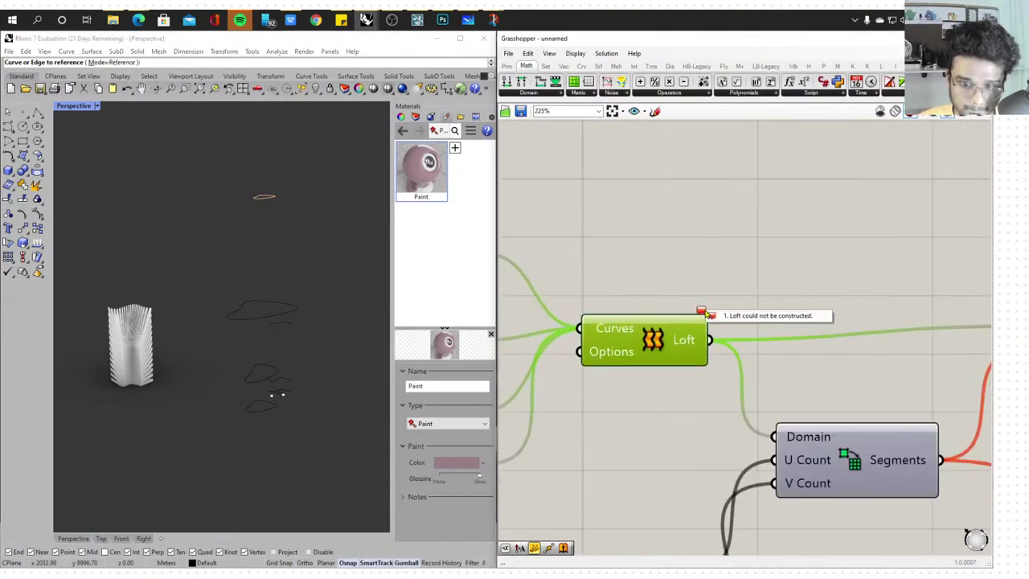
{"action": "left_click", "coordinate": [718, 297]}
Switch to the Google Meet window to check the webinar chat, and return to the Rhino and Grasshopper workspace
{"action": "key", "text": "super+Tab"}
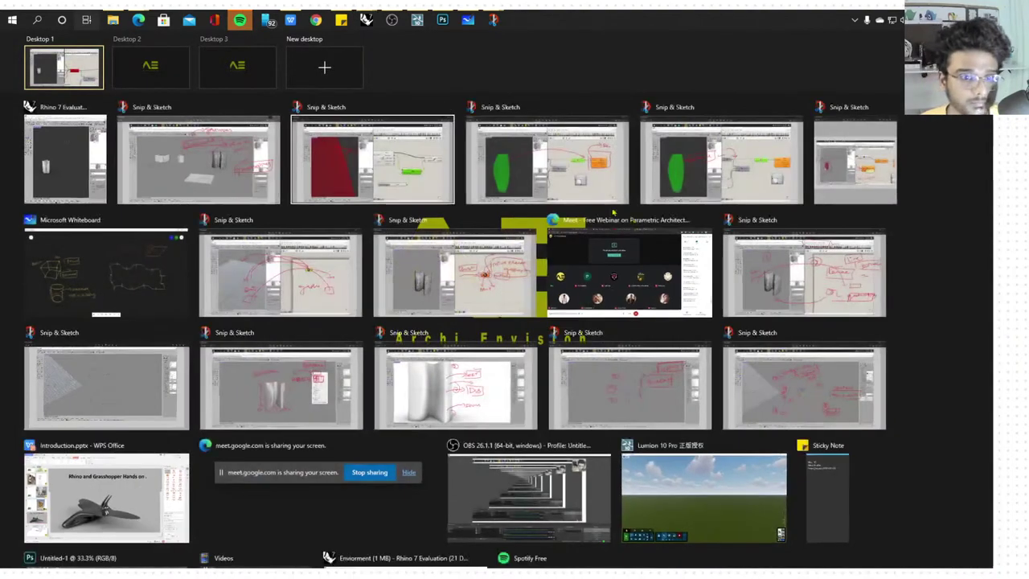
{"action": "left_click", "coordinate": [630, 257]}
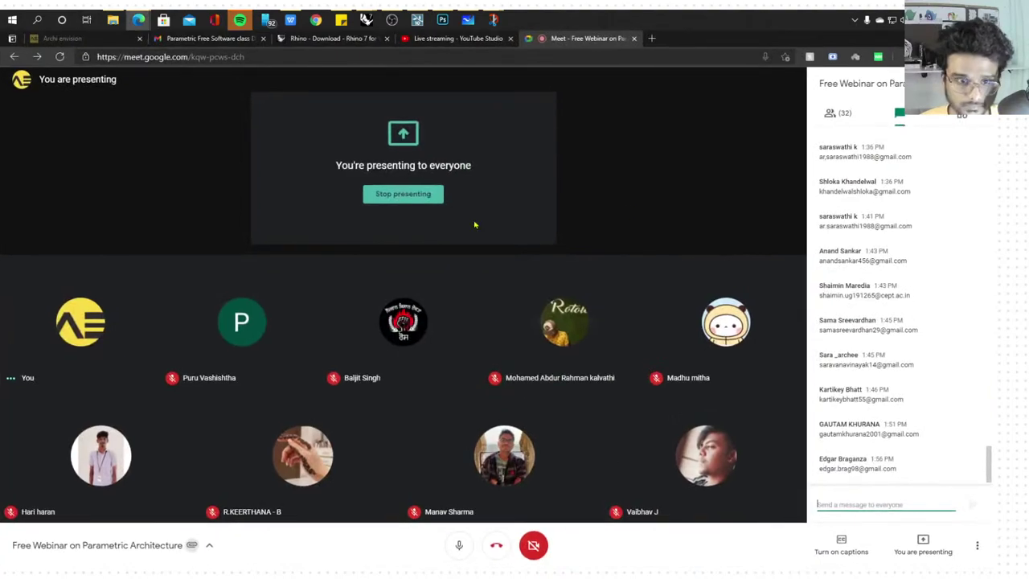
{"action": "key", "text": "super+Tab"}
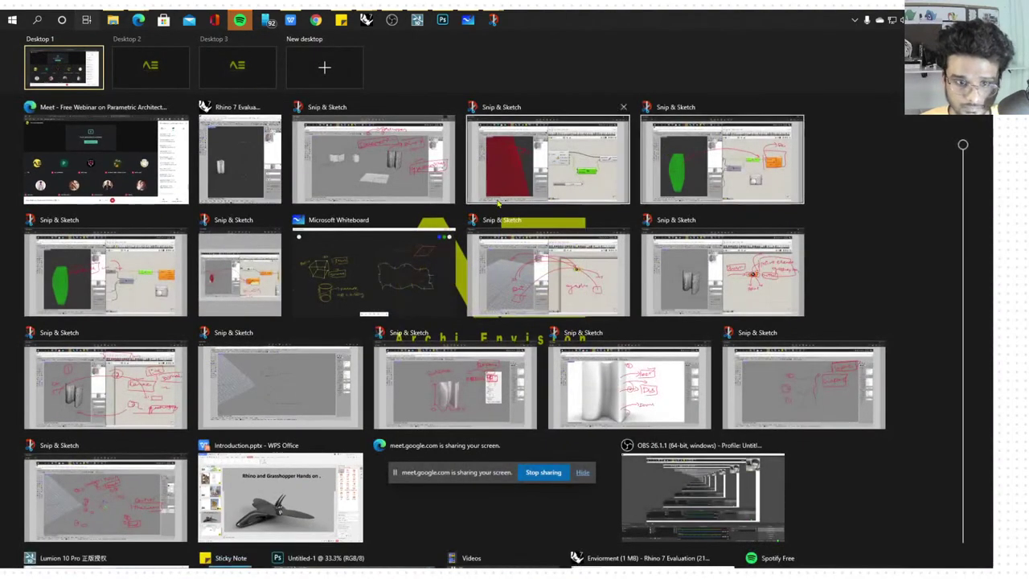
{"action": "left_click", "coordinate": [368, 22]}
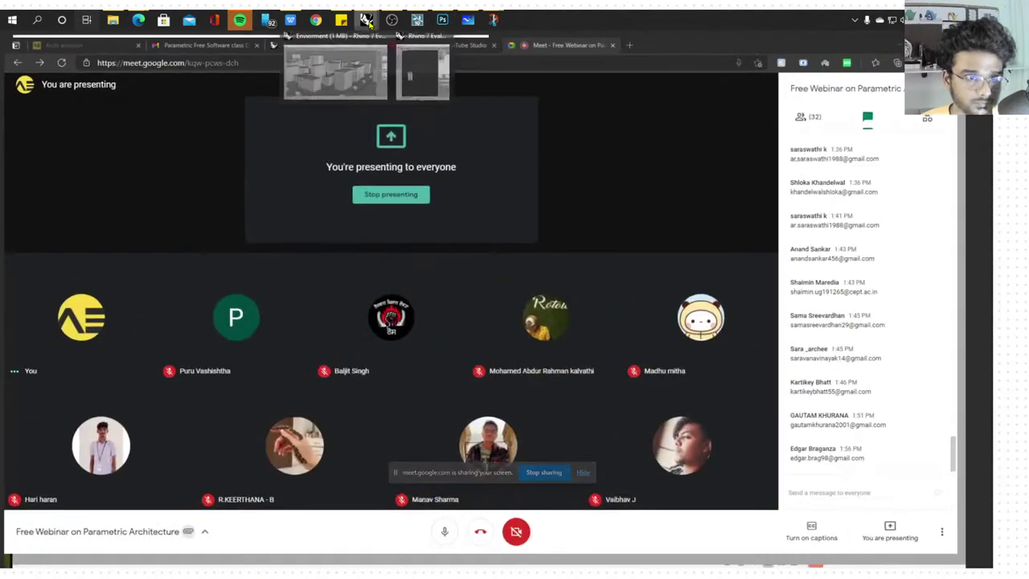
{"action": "left_click", "coordinate": [422, 76]}
Check which curves the parameters hold and try to reference the large closed curve in the third one
{"action": "scroll", "coordinate": [623, 261], "scroll_direction": "down", "scroll_amount": 3}
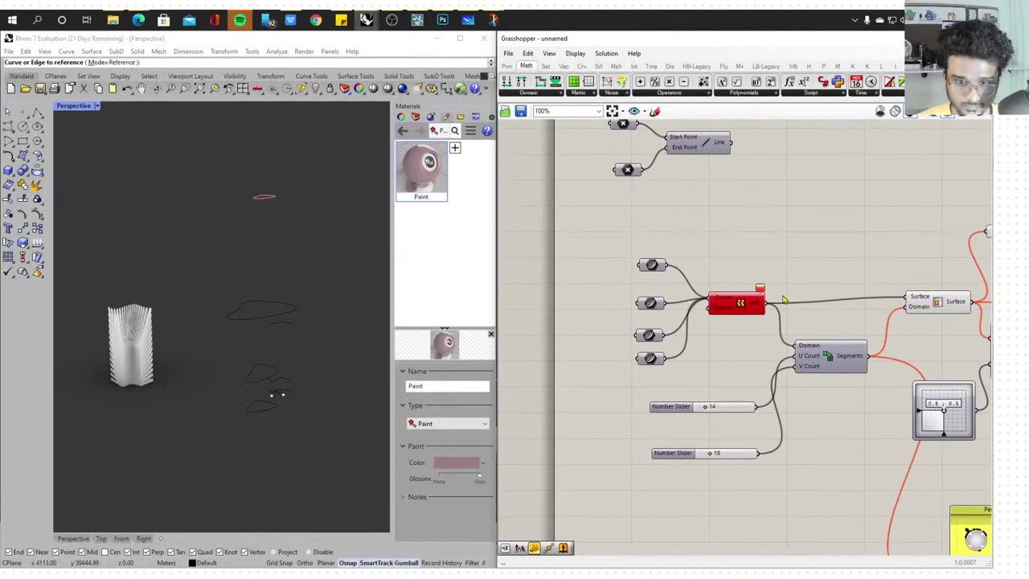
{"action": "scroll", "coordinate": [623, 261], "scroll_direction": "up", "scroll_amount": 3}
{"action": "left_click", "coordinate": [624, 247]}
{"action": "left_click", "coordinate": [606, 338]}
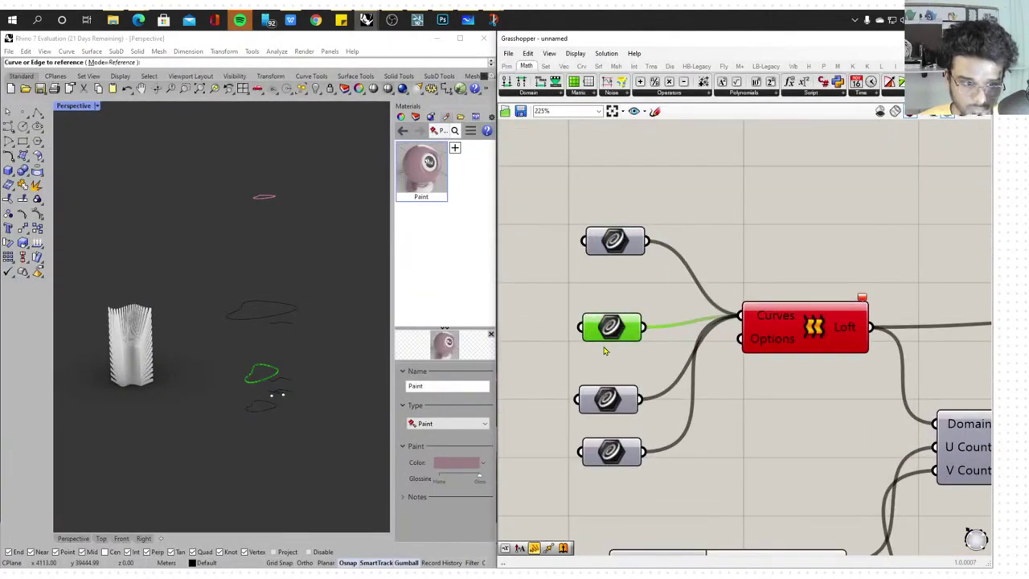
{"action": "left_click", "coordinate": [608, 396]}
{"action": "right_click", "coordinate": [609, 404]}
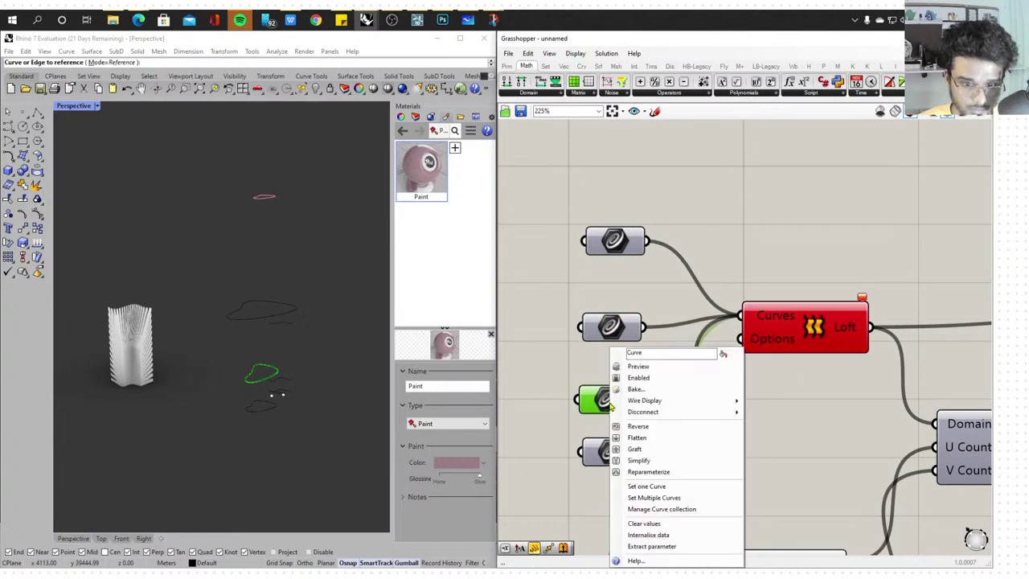
{"action": "left_click", "coordinate": [647, 485]}
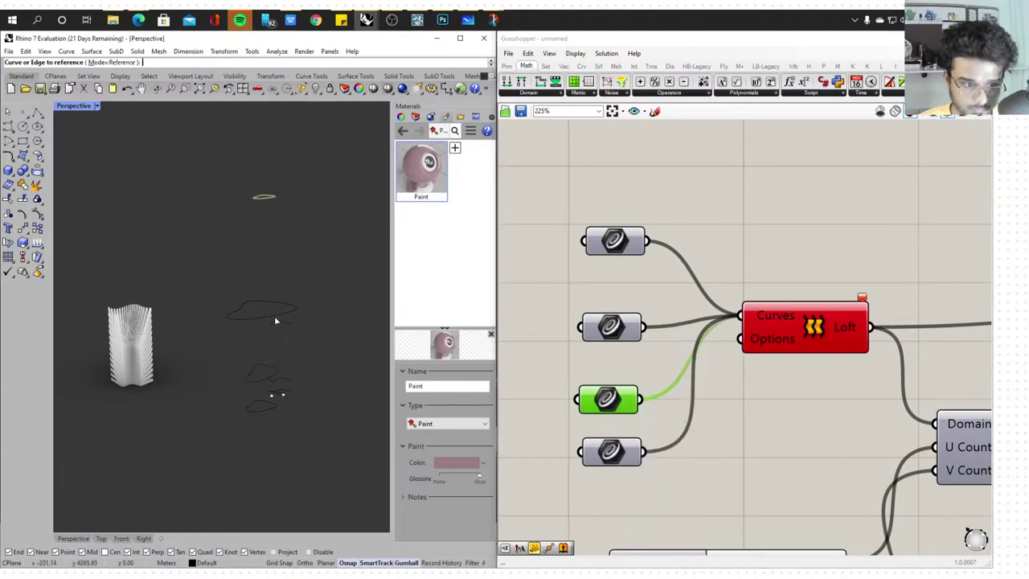
{"action": "left_click_drag", "start_coordinate": [315, 303], "coordinate": [206, 326]}
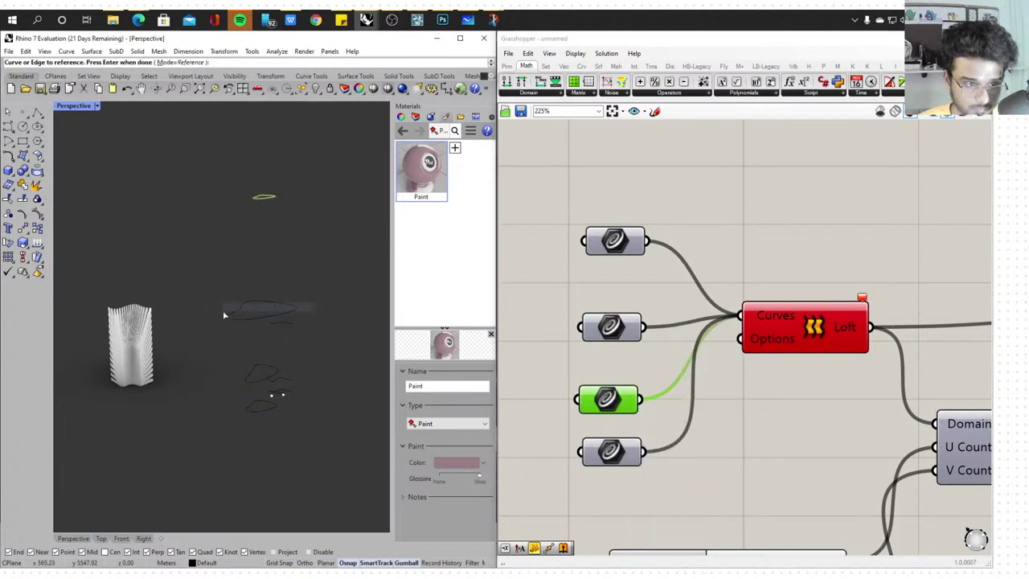
{"action": "scroll", "coordinate": [306, 310], "scroll_direction": "up", "scroll_amount": 6}
{"action": "right_click_drag", "start_coordinate": [304, 309], "coordinate": [273, 263]}
{"action": "left_click_drag", "start_coordinate": [111, 320], "coordinate": [356, 397]}
{"action": "scroll", "coordinate": [635, 373], "scroll_direction": "down", "scroll_amount": 4}
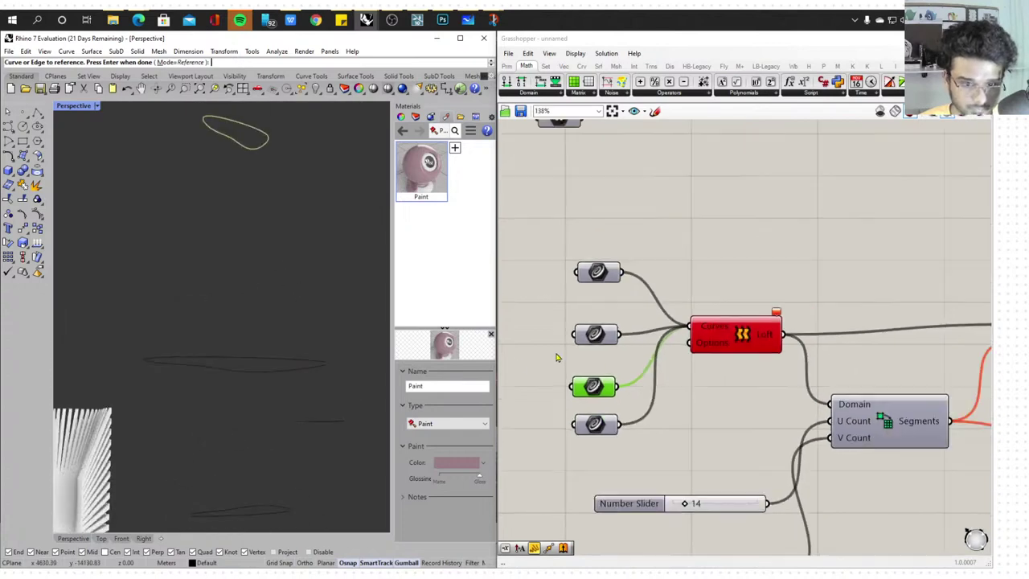
Clear the referenced values from all four curve parameters feeding the Loft component
{"action": "right_click", "coordinate": [605, 288]}
{"action": "left_click", "coordinate": [664, 467]}
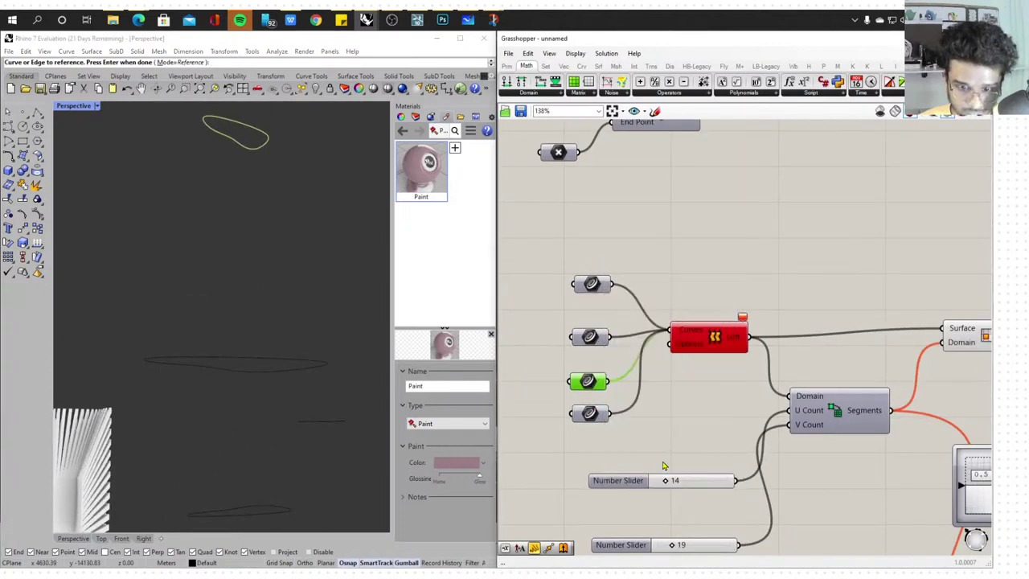
{"action": "right_click", "coordinate": [594, 342]}
{"action": "left_click", "coordinate": [724, 478]}
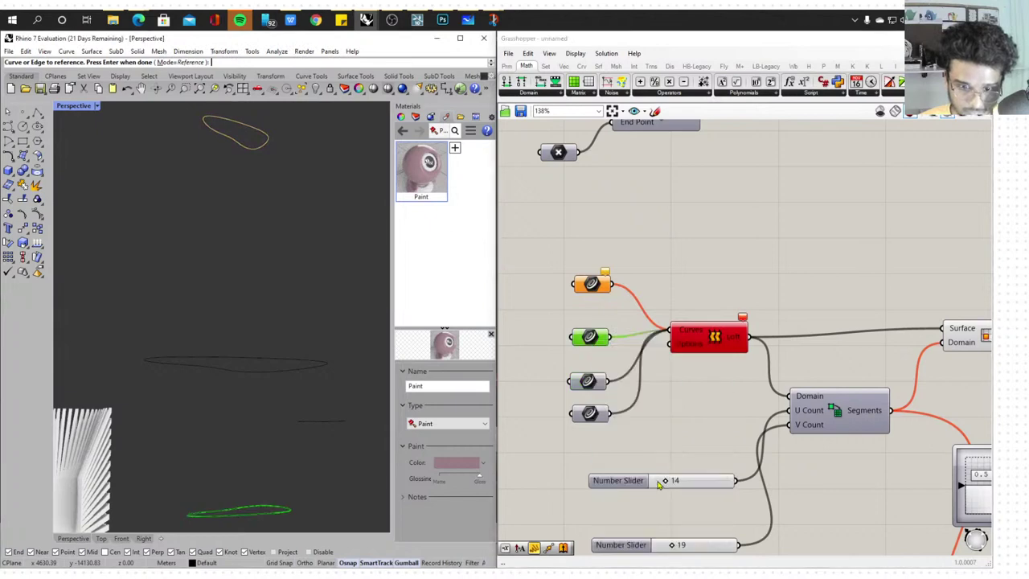
{"action": "right_click", "coordinate": [591, 384]}
{"action": "left_click", "coordinate": [655, 490]}
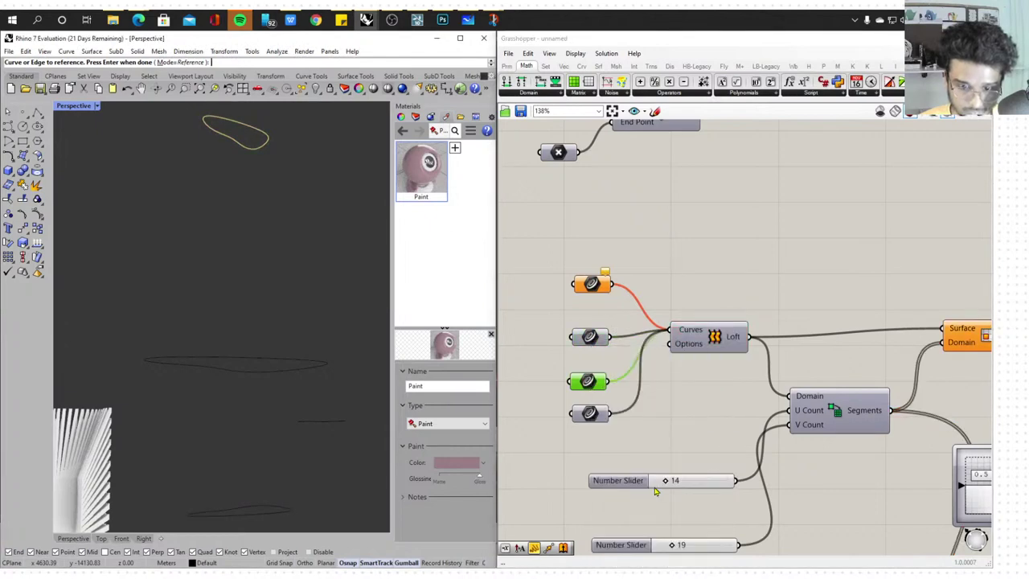
{"action": "right_click", "coordinate": [592, 412]}
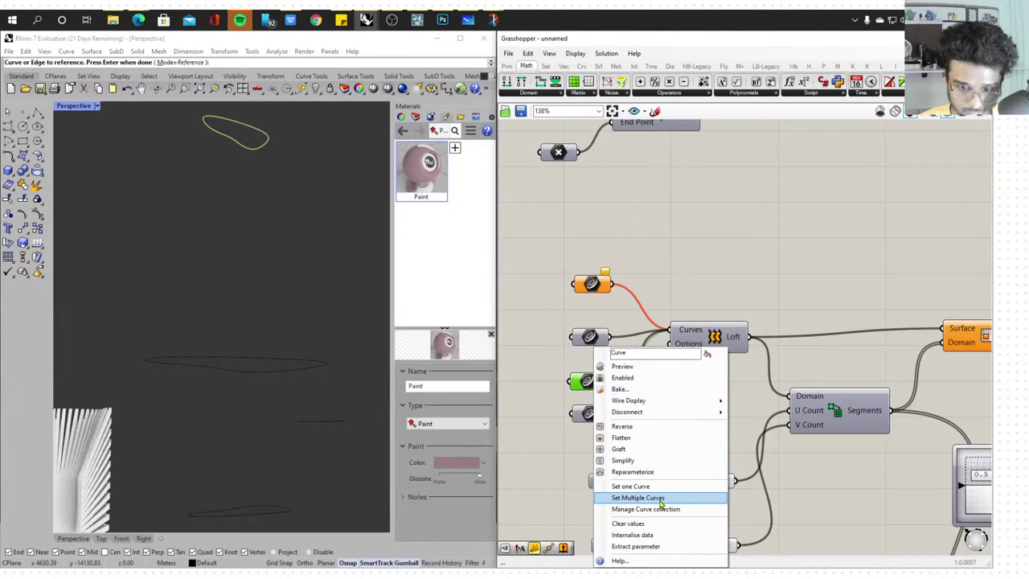
{"action": "left_click", "coordinate": [666, 523]}
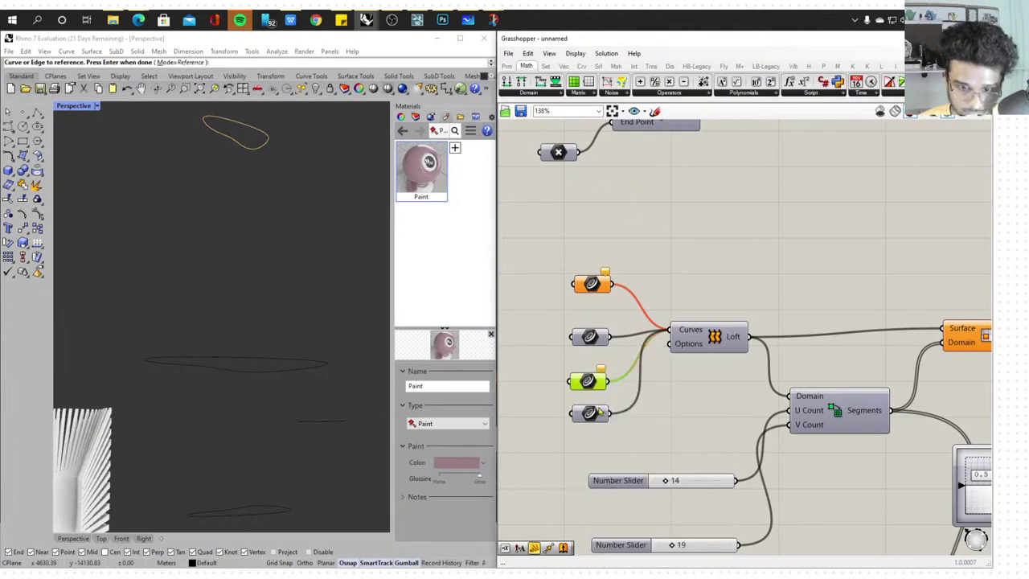
{"action": "right_click", "coordinate": [589, 336]}
{"action": "left_click", "coordinate": [650, 506]}
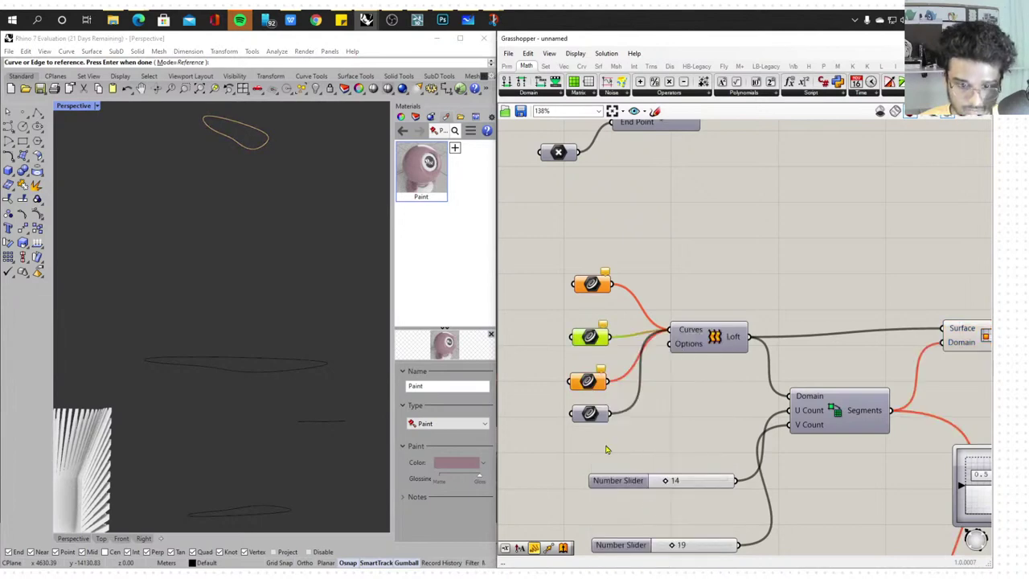
{"action": "right_click", "coordinate": [593, 417]}
{"action": "left_click", "coordinate": [664, 526]}
Reference the lowest closed curve in the first of the emptied curve parameters
{"action": "scroll", "coordinate": [373, 278], "scroll_direction": "down", "scroll_amount": 5}
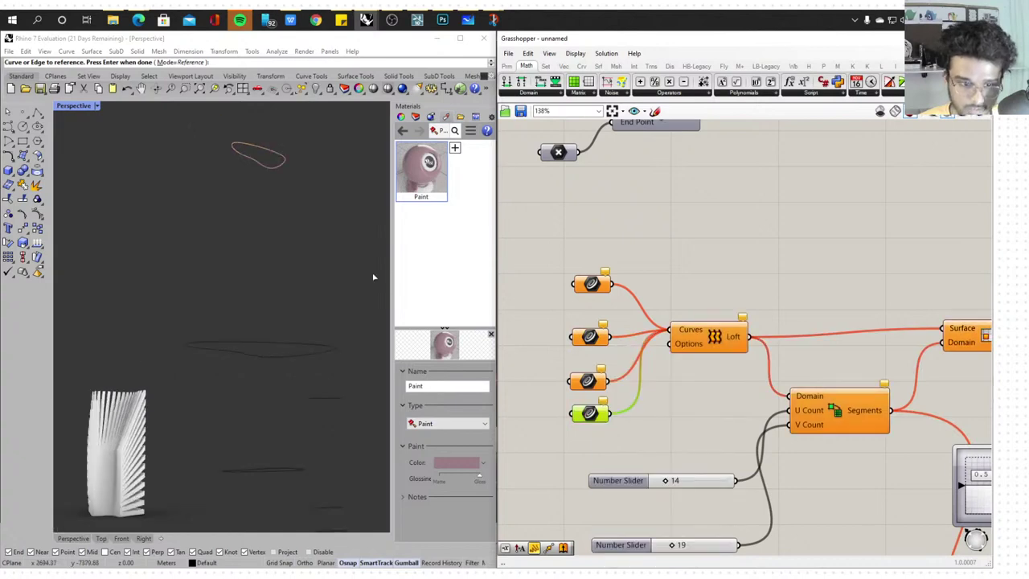
{"action": "right_click_drag", "start_coordinate": [336, 278], "coordinate": [337, 361]}
{"action": "left_click", "coordinate": [652, 269]}
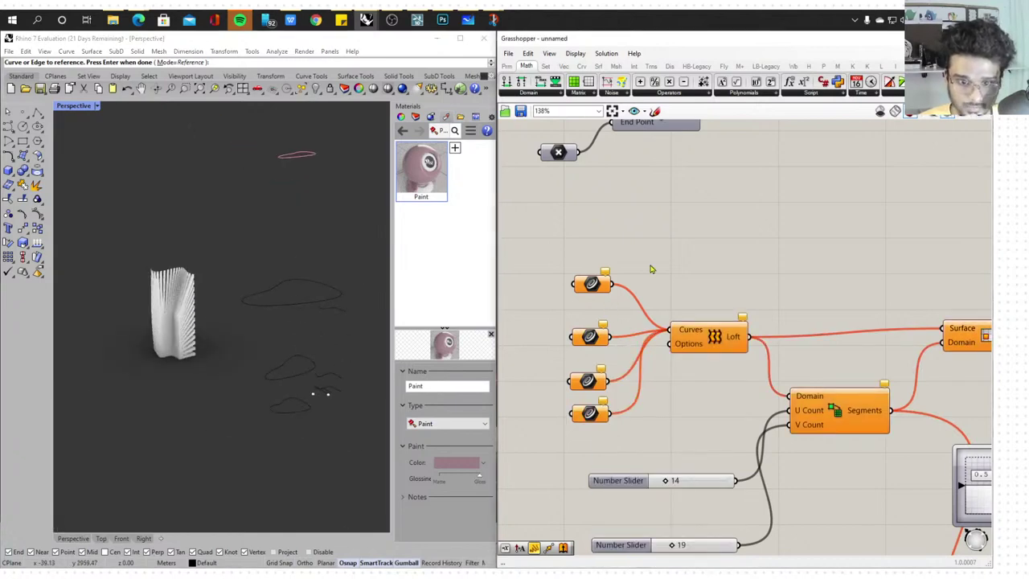
{"action": "scroll", "coordinate": [663, 323], "scroll_direction": "down", "scroll_amount": 3}
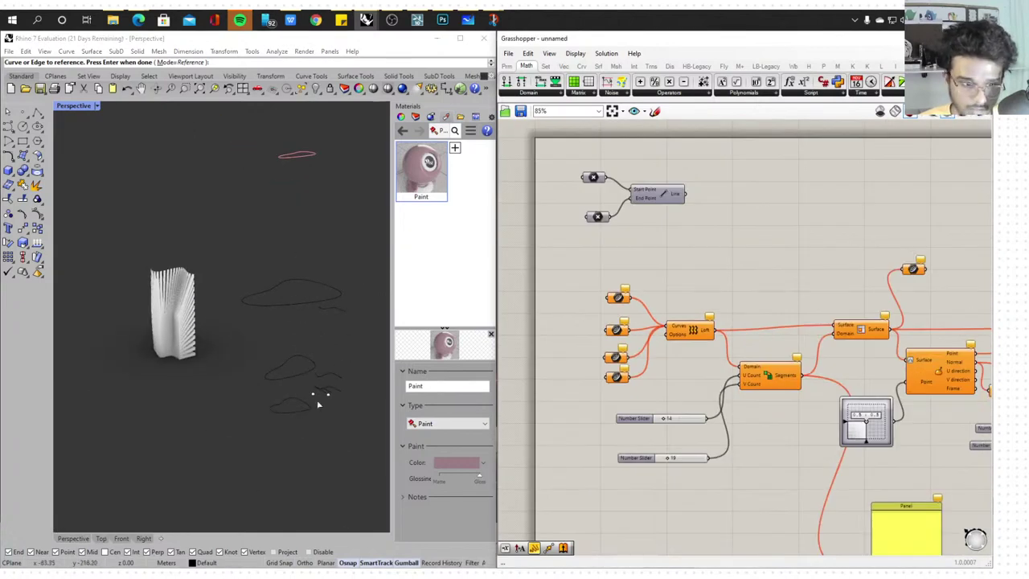
{"action": "right_click", "coordinate": [619, 297]}
{"action": "left_click", "coordinate": [667, 456]}
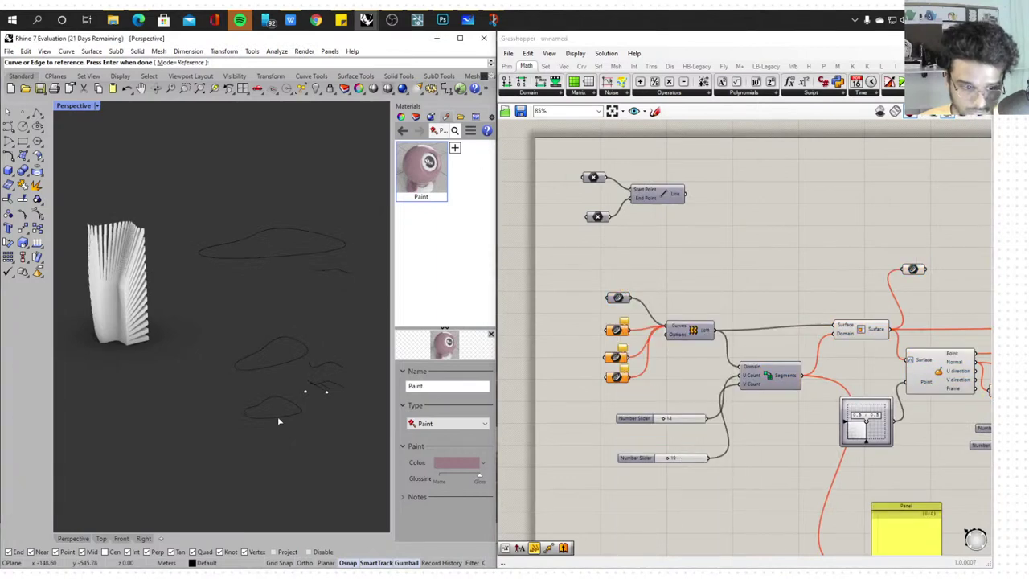
Reference the second-lowest closed curve in the second curve parameter feeding the Loft
{"action": "right_click", "coordinate": [612, 335]}
{"action": "left_click", "coordinate": [686, 495]}
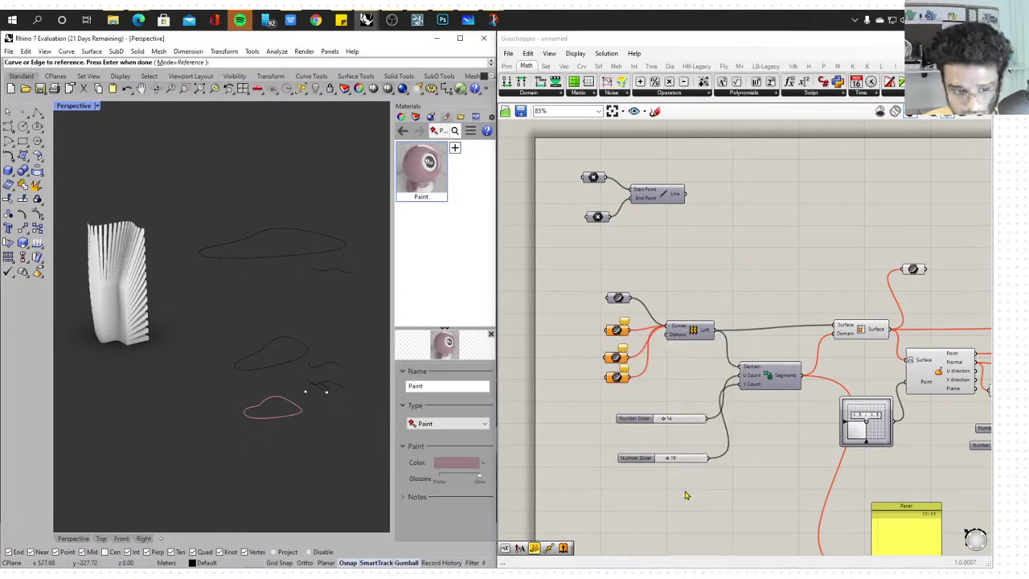
{"action": "left_click", "coordinate": [273, 369]}
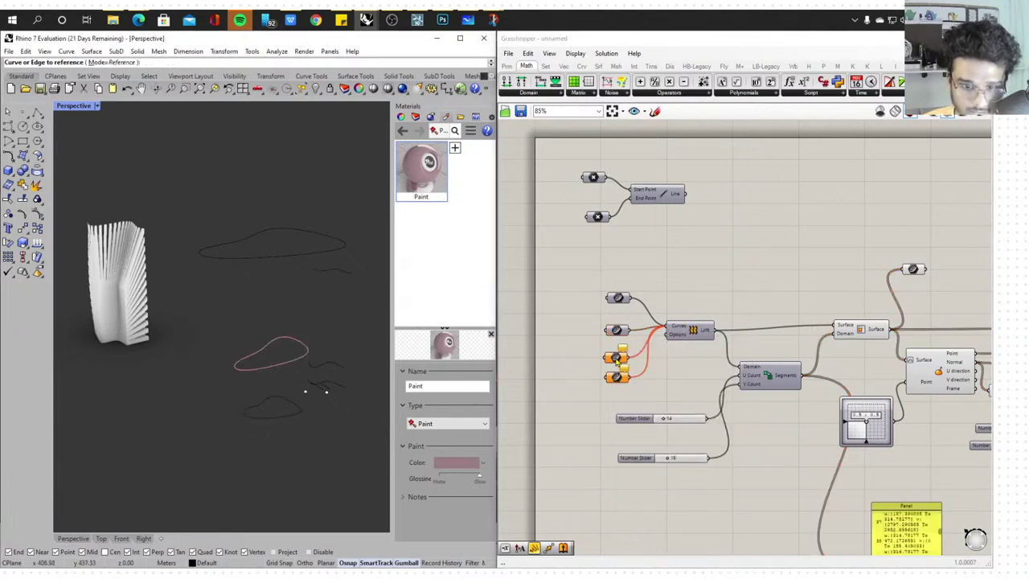
Try to reference the large closed curve in the third curve parameter by picking it in the Perspective viewport
{"action": "right_click", "coordinate": [616, 360]}
{"action": "left_click", "coordinate": [688, 490]}
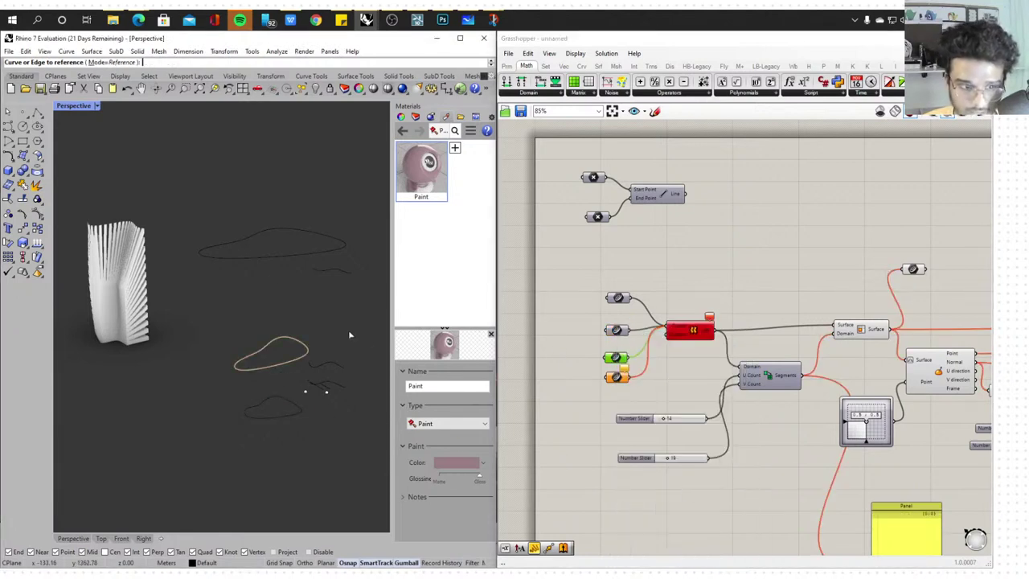
{"action": "left_click", "coordinate": [264, 259]}
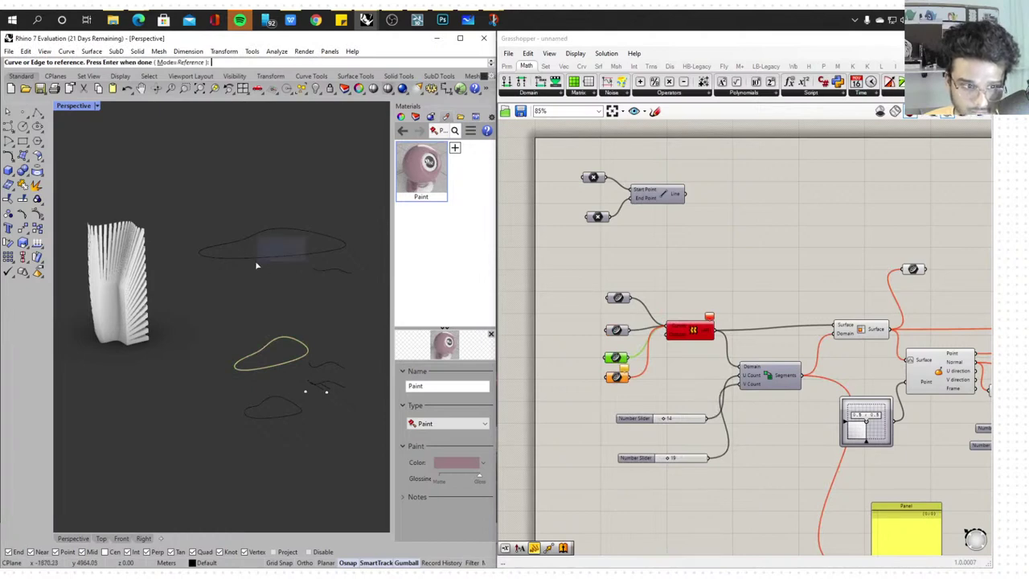
{"action": "right_click_drag", "start_coordinate": [300, 233], "coordinate": [372, 257]}
{"action": "scroll", "coordinate": [338, 265], "scroll_direction": "down", "scroll_amount": 3}
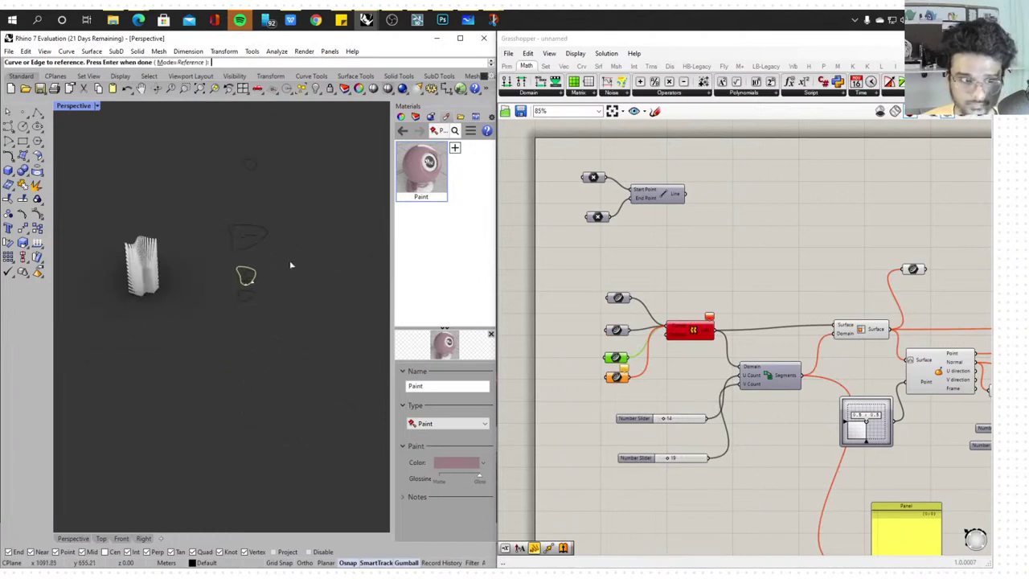
{"action": "scroll", "coordinate": [263, 260], "scroll_direction": "up", "scroll_amount": 4}
{"action": "right_click_drag", "start_coordinate": [262, 260], "coordinate": [165, 233]}
{"action": "scroll", "coordinate": [165, 231], "scroll_direction": "down", "scroll_amount": 6}
{"action": "scroll", "coordinate": [166, 229], "scroll_direction": "up", "scroll_amount": 9}
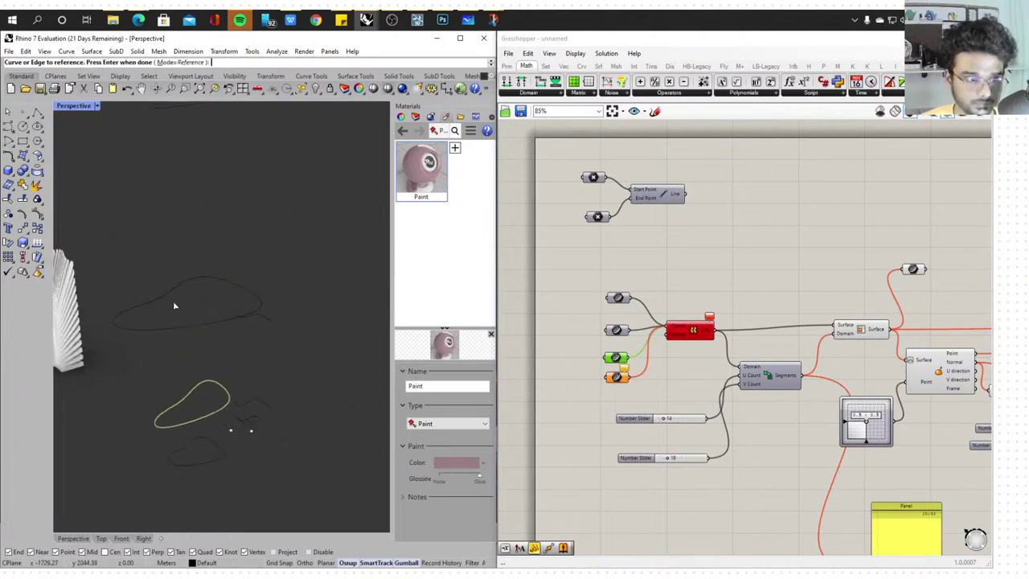
{"action": "scroll", "coordinate": [626, 364], "scroll_direction": "up", "scroll_amount": 4}
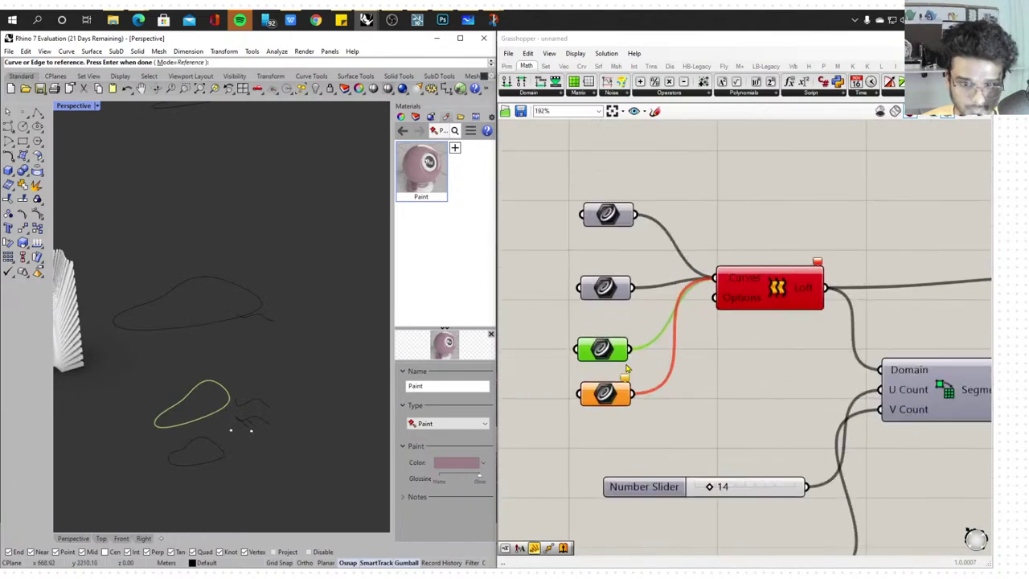
{"action": "left_click", "coordinate": [601, 351]}
{"action": "right_click", "coordinate": [602, 352]}
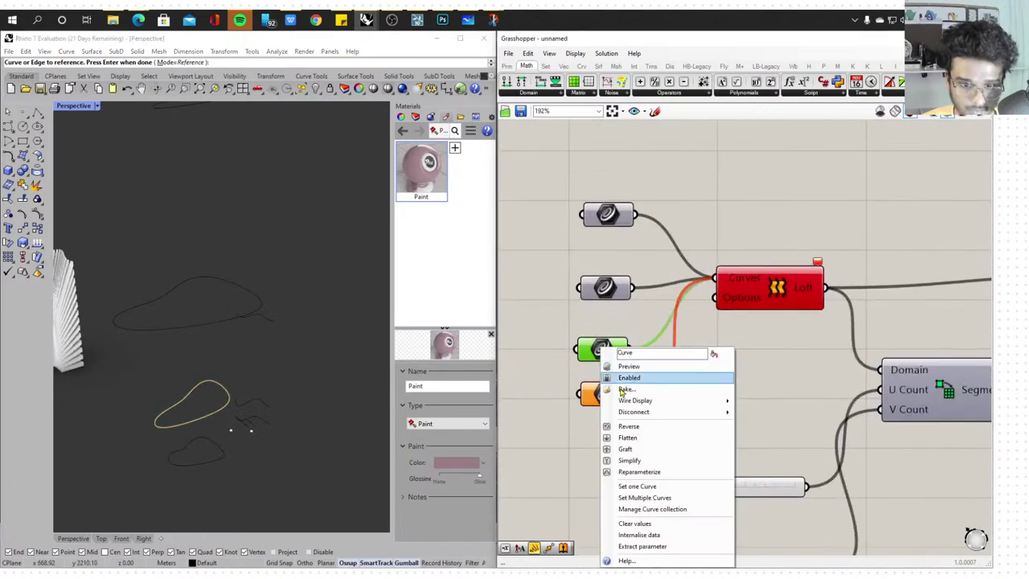
{"action": "left_click", "coordinate": [246, 286]}
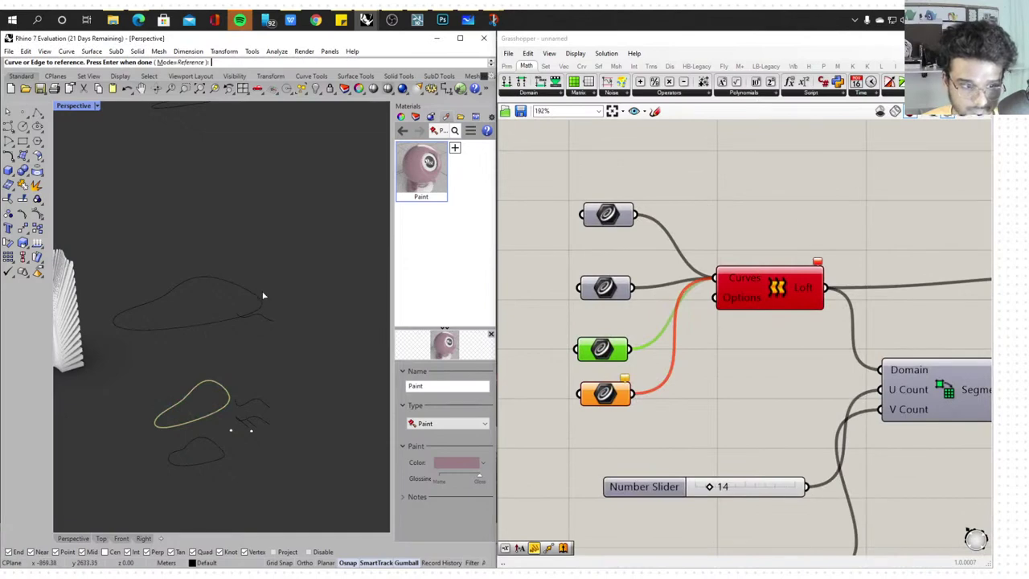
{"action": "key", "text": "Return"}
Preselect the large closed curve and assign it to the third curve parameter
{"action": "left_click", "coordinate": [251, 299]}
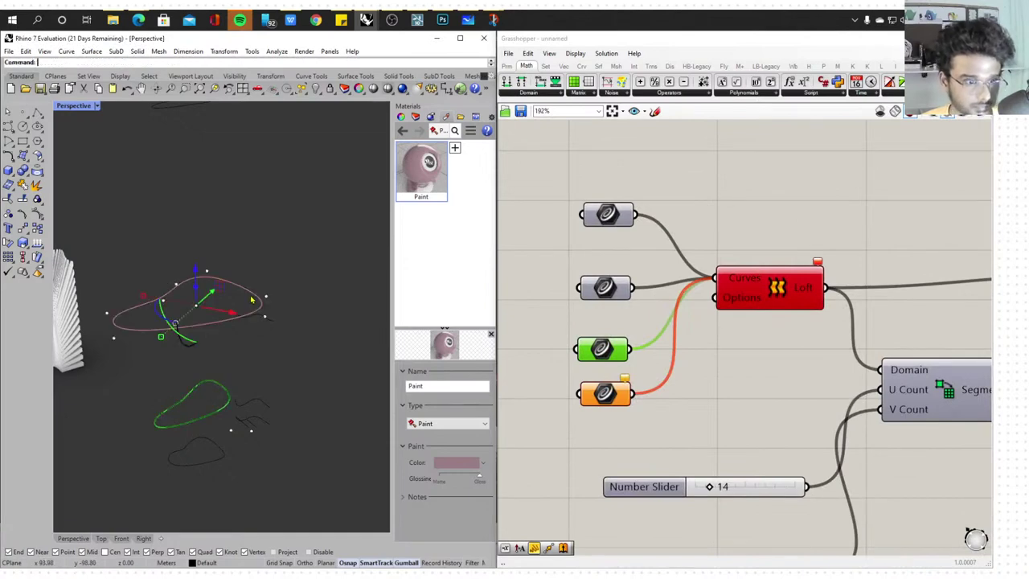
{"action": "right_click", "coordinate": [603, 350]}
{"action": "left_click", "coordinate": [663, 492]}
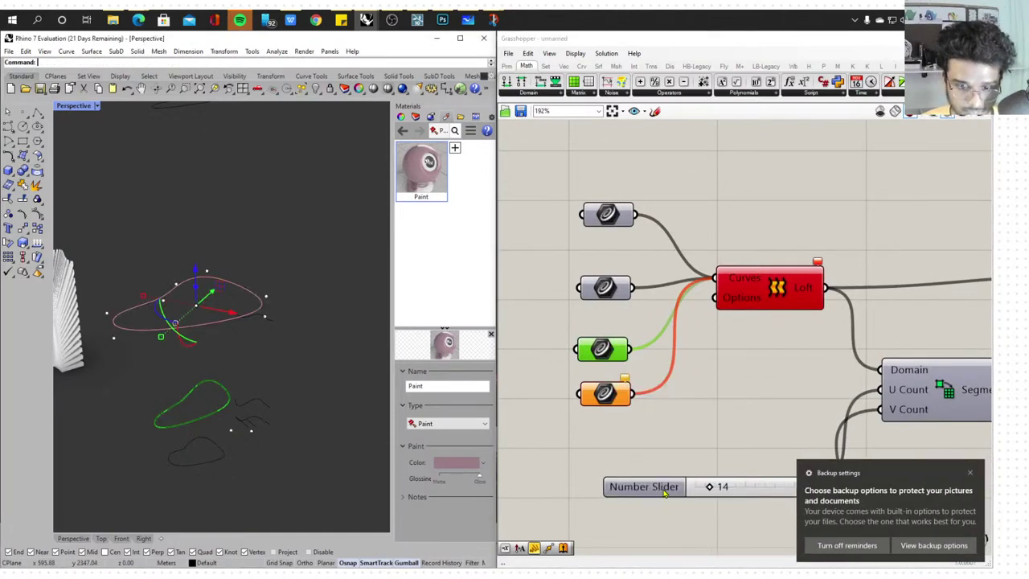
Try to reference the topmost closed curve in the fourth curve parameter, and undo the assignment
{"action": "right_click", "coordinate": [611, 402]}
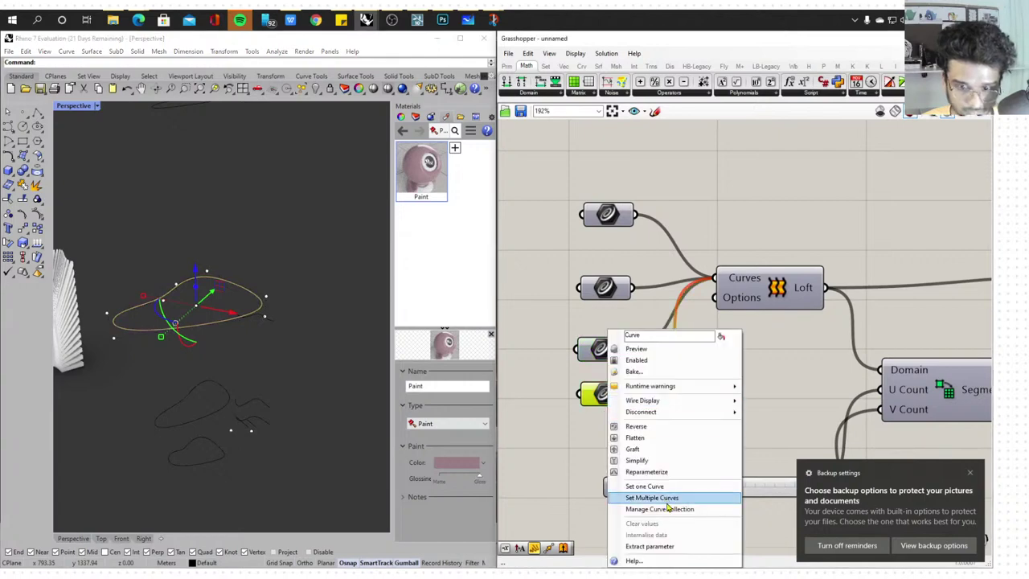
{"action": "left_click", "coordinate": [659, 493]}
{"action": "scroll", "coordinate": [293, 271], "scroll_direction": "down", "scroll_amount": 2}
{"action": "left_click_drag", "start_coordinate": [263, 326], "coordinate": [262, 221]}
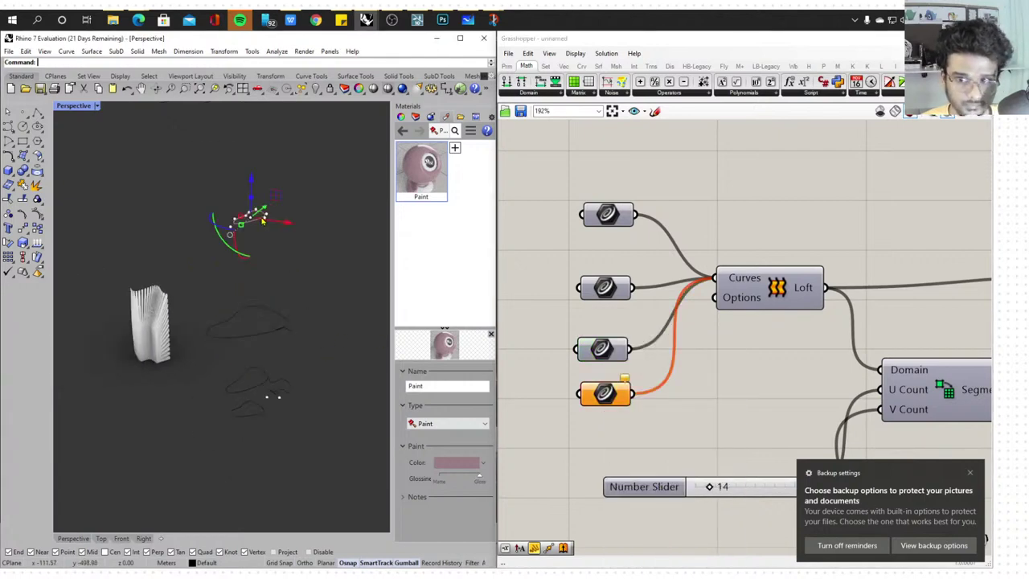
{"action": "right_click", "coordinate": [621, 380]}
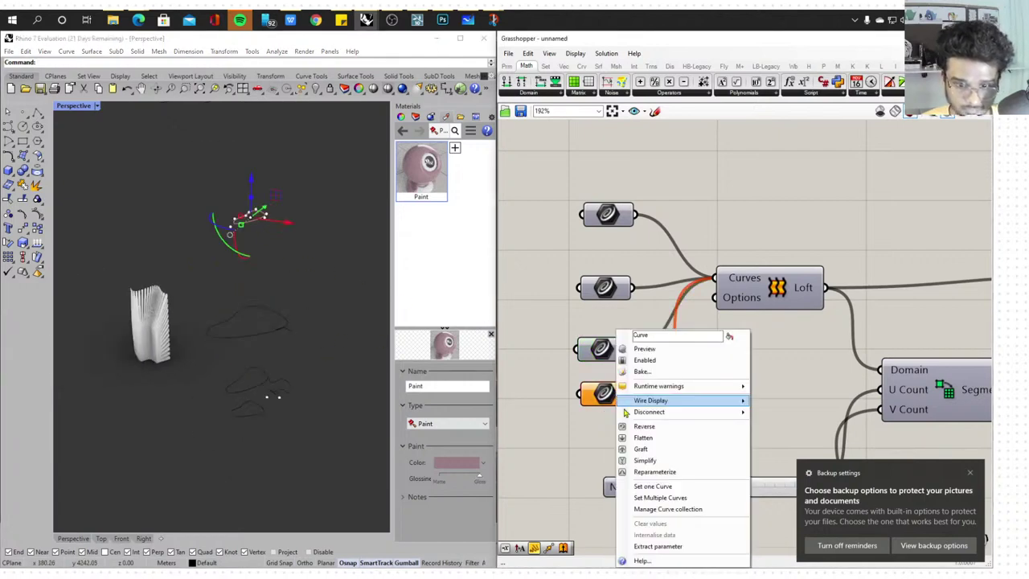
{"action": "left_click", "coordinate": [684, 488]}
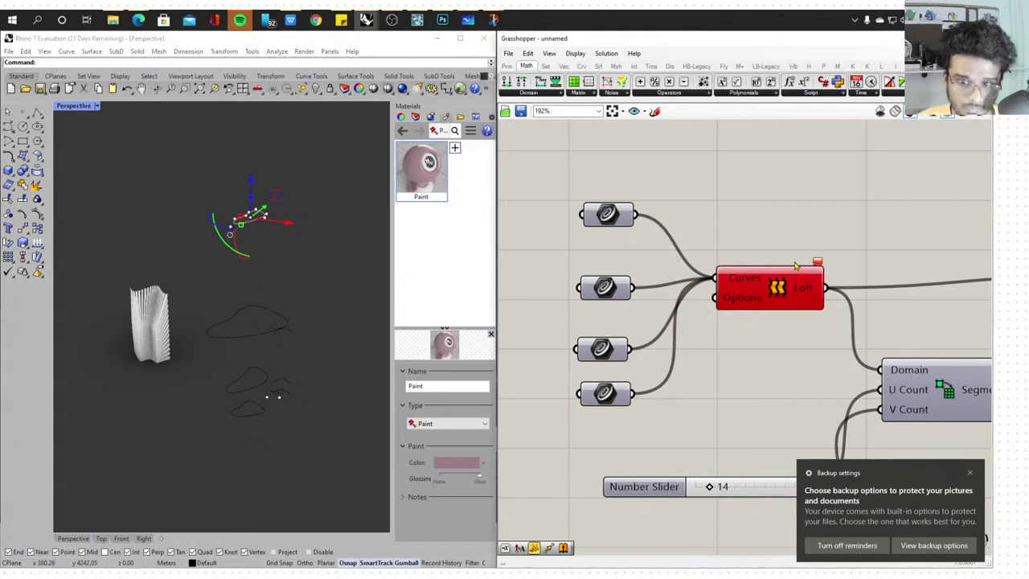
{"action": "key", "text": "ctrl+z"}
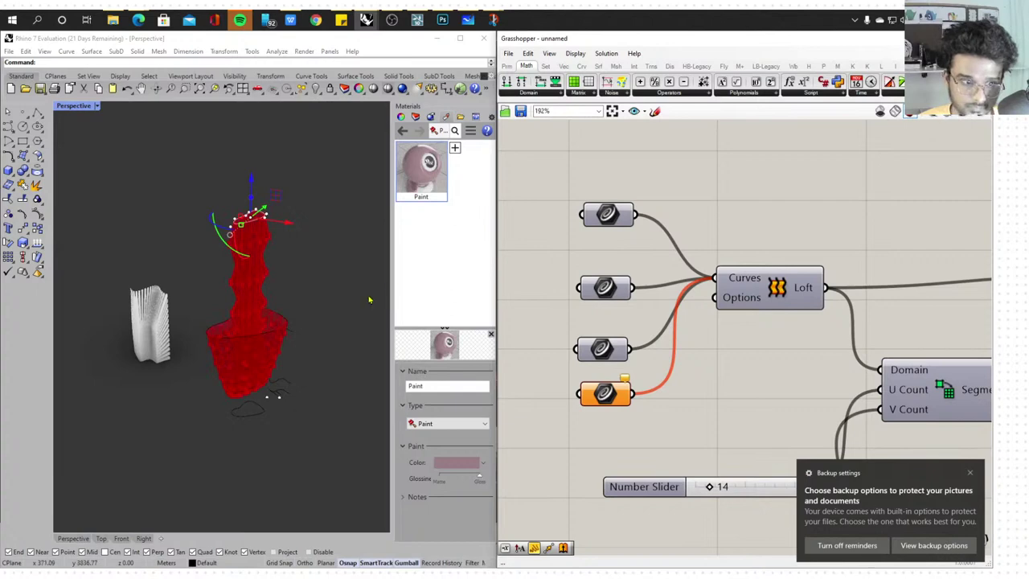
{"action": "scroll", "coordinate": [368, 300], "scroll_direction": "up", "scroll_amount": 8}
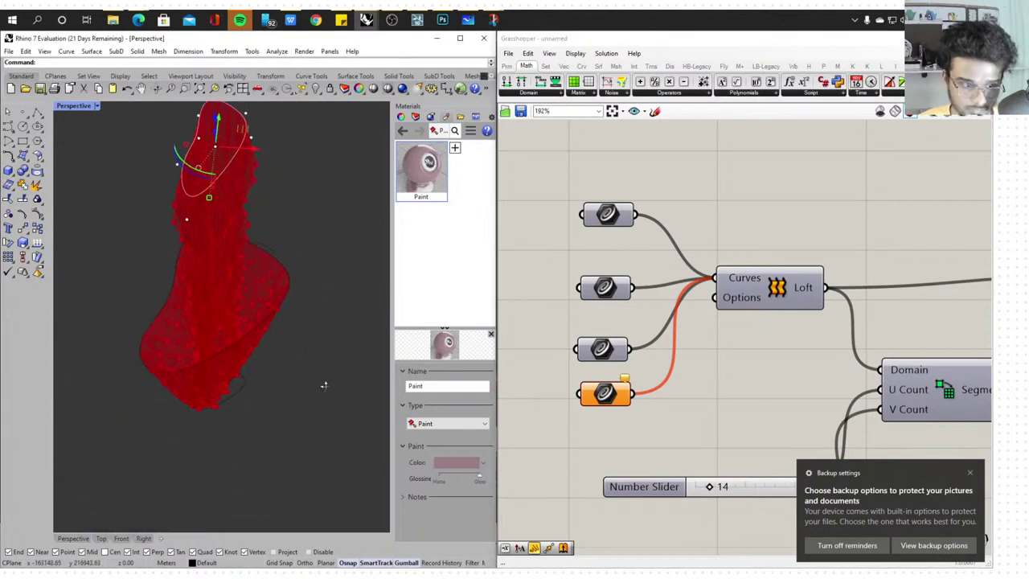
{"action": "right_click_drag", "start_coordinate": [324, 386], "coordinate": [310, 264]}
{"action": "right_click", "coordinate": [601, 391]}
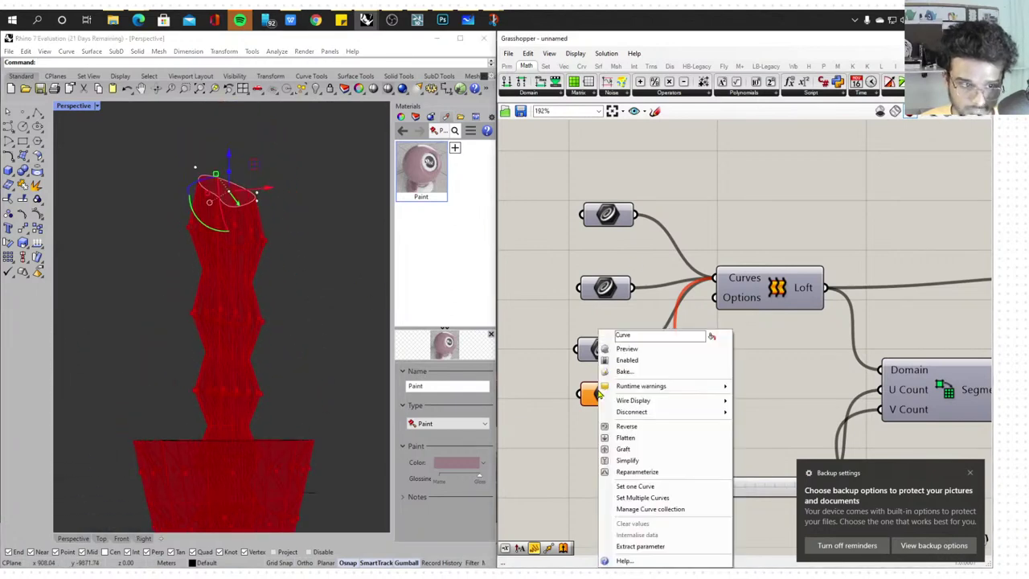
{"action": "left_click", "coordinate": [618, 308]}
Clear the referenced values from the first, second and third curve parameters feeding the Loft
{"action": "left_click", "coordinate": [608, 210]}
{"action": "right_click", "coordinate": [608, 211]}
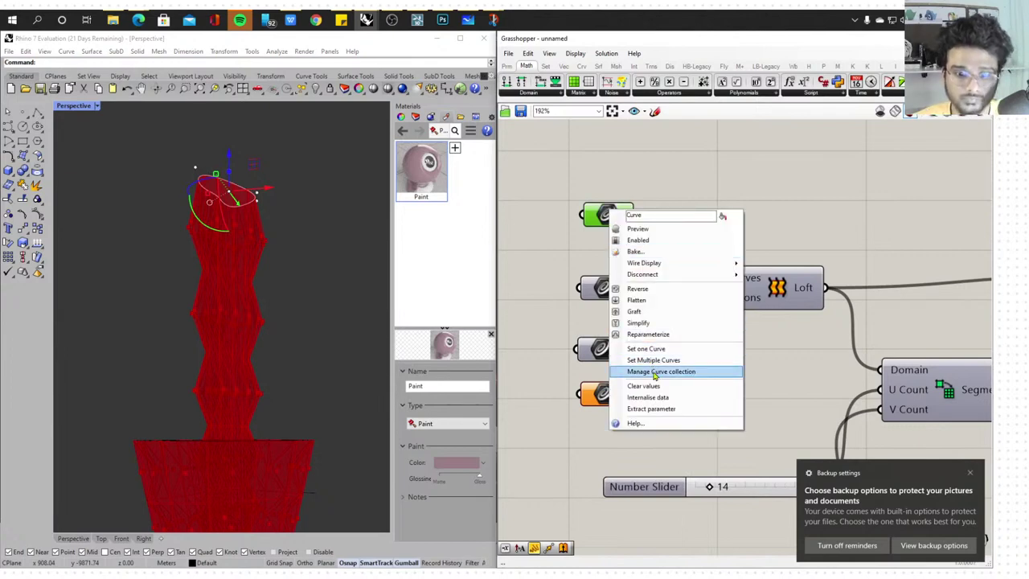
{"action": "left_click", "coordinate": [655, 385]}
{"action": "left_click", "coordinate": [602, 287]}
{"action": "right_click", "coordinate": [618, 288]}
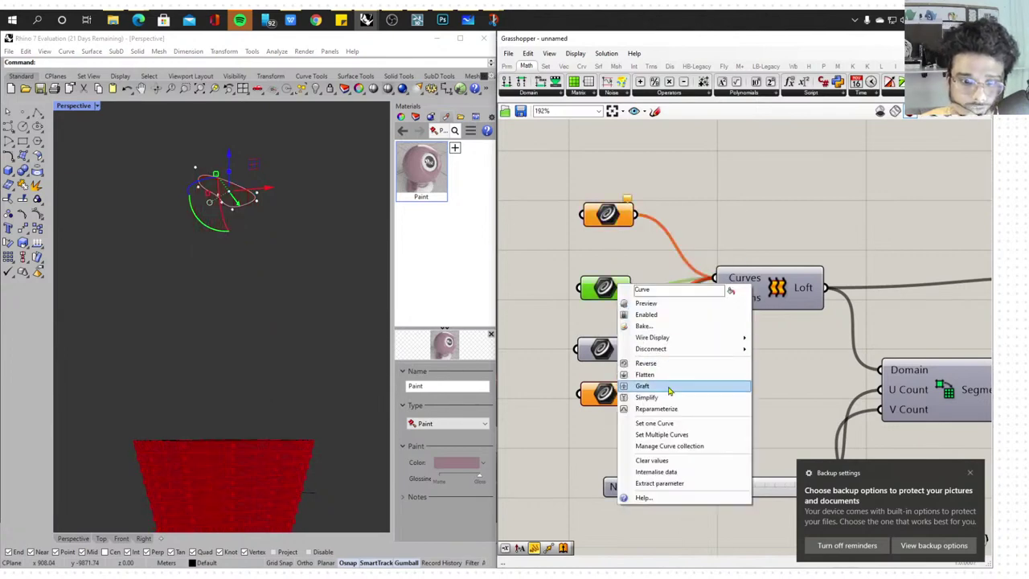
{"action": "left_click", "coordinate": [654, 422]}
{"action": "left_click", "coordinate": [601, 348]}
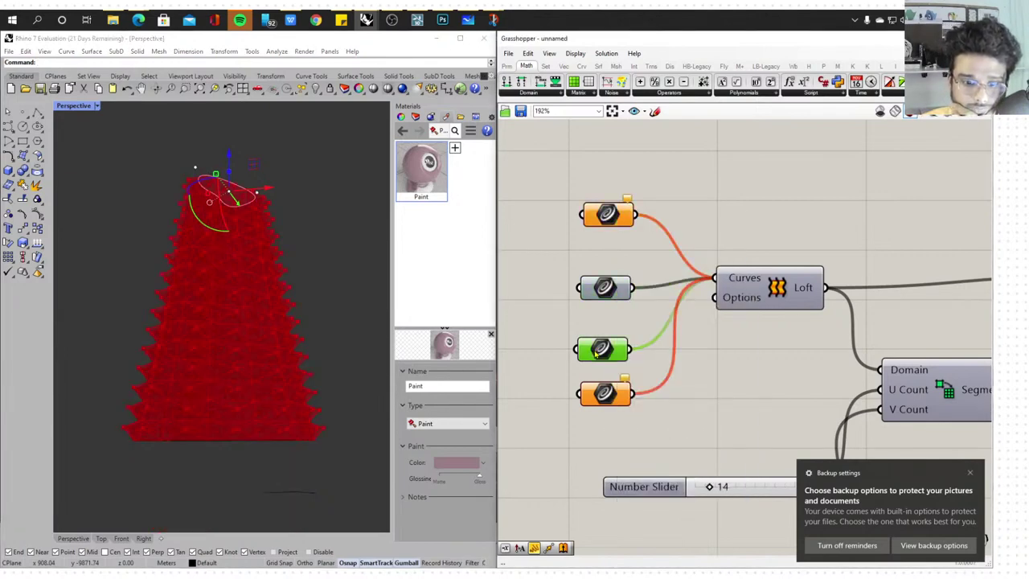
{"action": "right_click", "coordinate": [600, 349]}
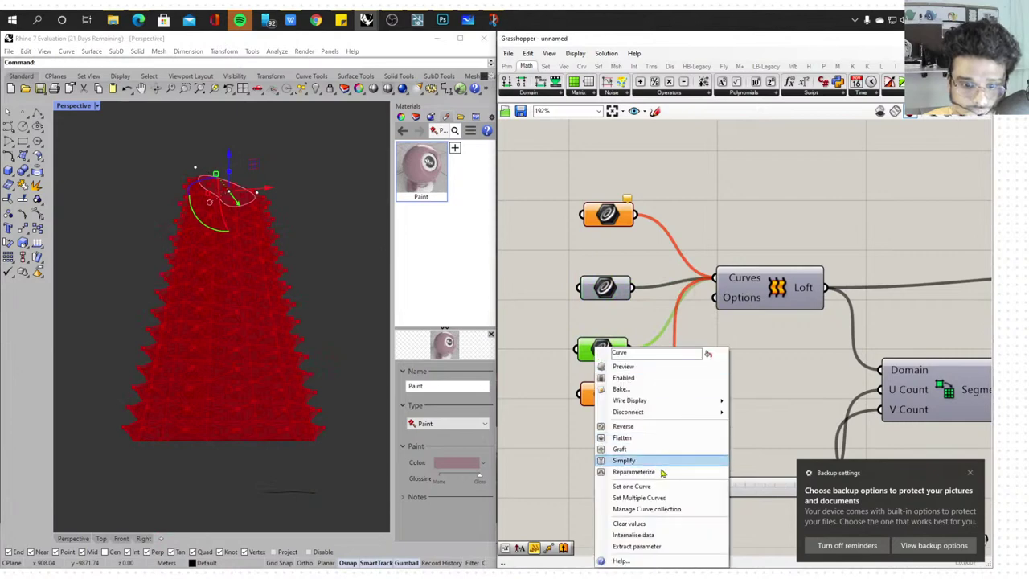
{"action": "left_click", "coordinate": [666, 523]}
{"action": "left_click", "coordinate": [603, 287]}
{"action": "right_click", "coordinate": [615, 289]}
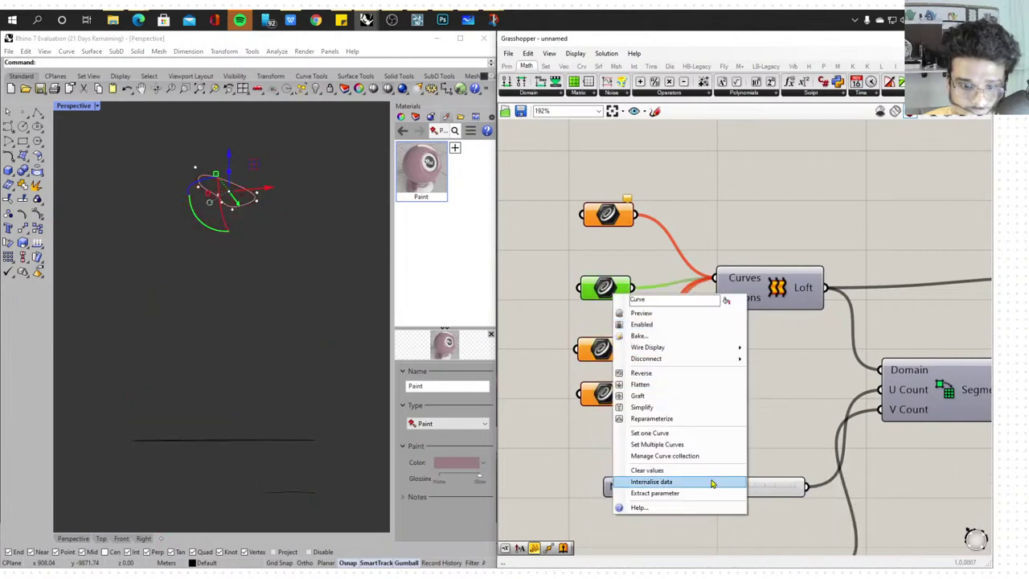
{"action": "left_click", "coordinate": [704, 469]}
Move the small open curves and points beside the closed profiles farther away from them
{"action": "scroll", "coordinate": [305, 285], "scroll_direction": "down", "scroll_amount": 3}
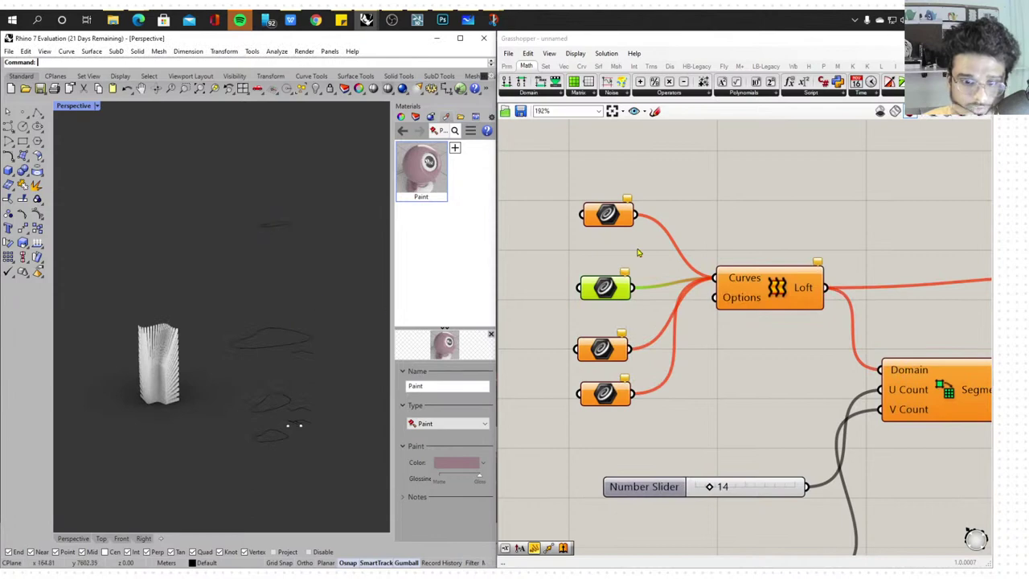
{"action": "left_click", "coordinate": [726, 202]}
{"action": "left_click_drag", "start_coordinate": [537, 167], "coordinate": [688, 453]}
{"action": "right_click_drag", "start_coordinate": [212, 346], "coordinate": [316, 343]}
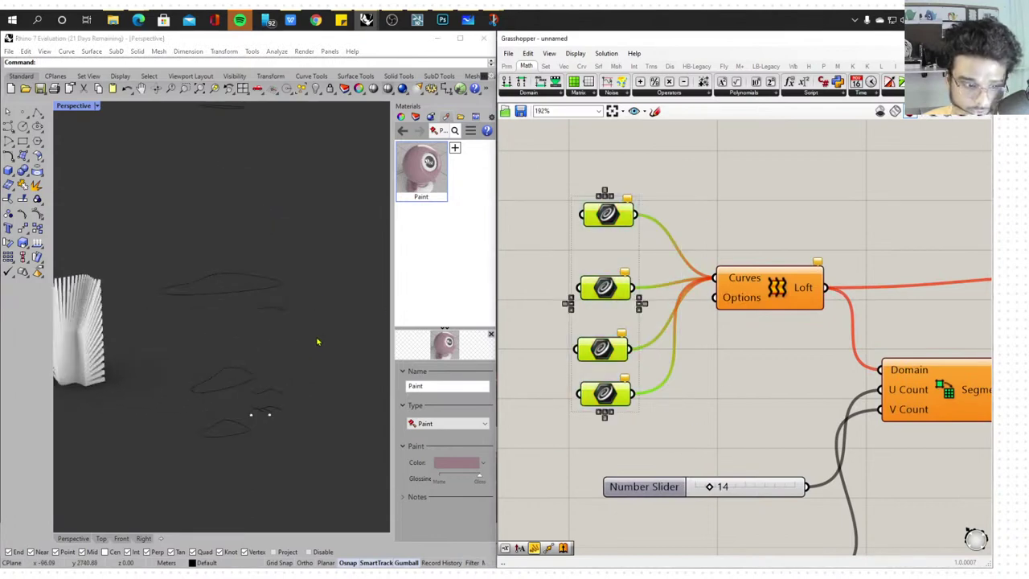
{"action": "left_click_drag", "start_coordinate": [308, 294], "coordinate": [272, 428]}
{"action": "scroll", "coordinate": [226, 406], "scroll_direction": "down", "scroll_amount": 5}
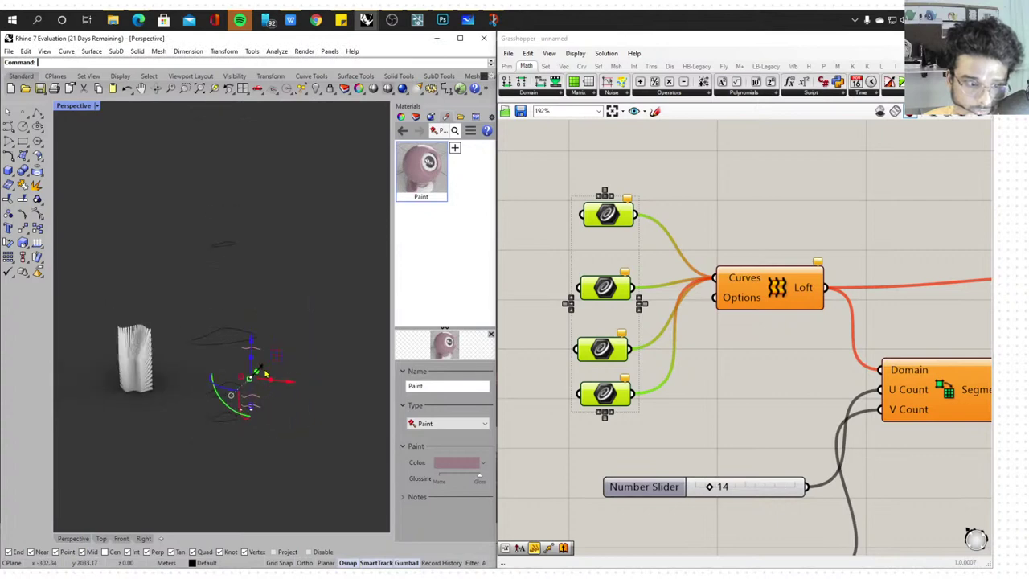
{"action": "left_click_drag", "start_coordinate": [265, 370], "coordinate": [344, 286]}
{"action": "right_click_drag", "start_coordinate": [270, 396], "coordinate": [213, 430]}
{"action": "left_click_drag", "start_coordinate": [237, 413], "coordinate": [344, 286]}
Hide the white finned tower model in the Perspective viewport
{"action": "right_click_drag", "start_coordinate": [341, 345], "coordinate": [173, 320]}
{"action": "scroll", "coordinate": [173, 320], "scroll_direction": "down", "scroll_amount": 3}
{"action": "left_click_drag", "start_coordinate": [142, 257], "coordinate": [94, 373]}
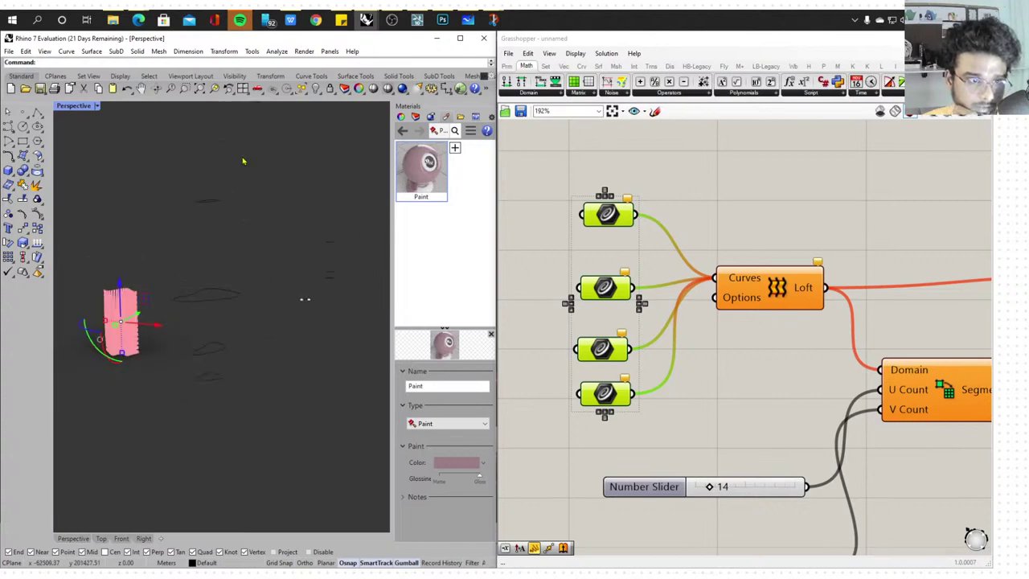
{"action": "left_click", "coordinate": [316, 89]}
{"action": "scroll", "coordinate": [165, 413], "scroll_direction": "up", "scroll_amount": 3}
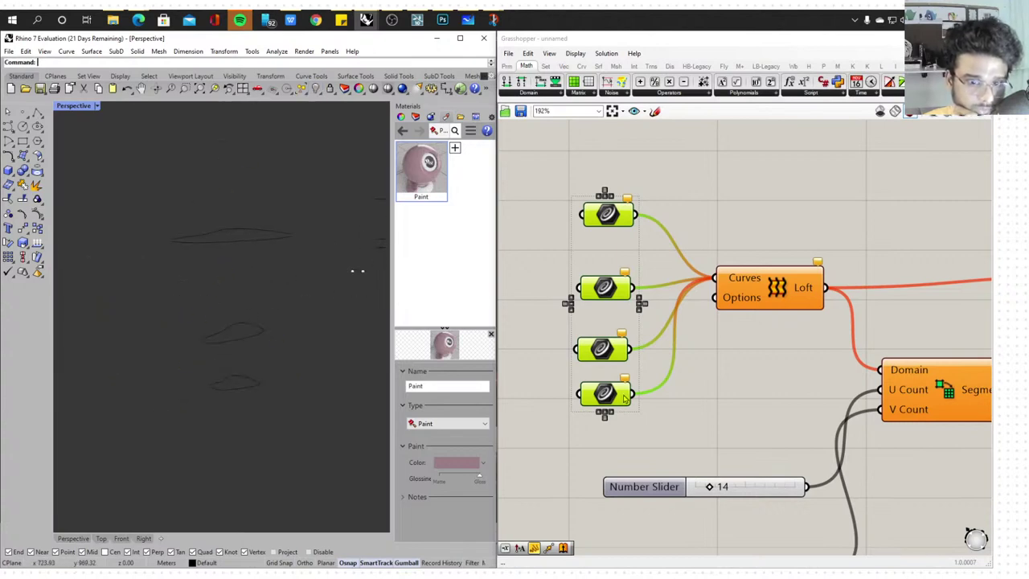
Set the Perspective viewport to Shaded display mode and select the first curve parameter
{"action": "left_click", "coordinate": [716, 234]}
{"action": "left_click", "coordinate": [609, 225]}
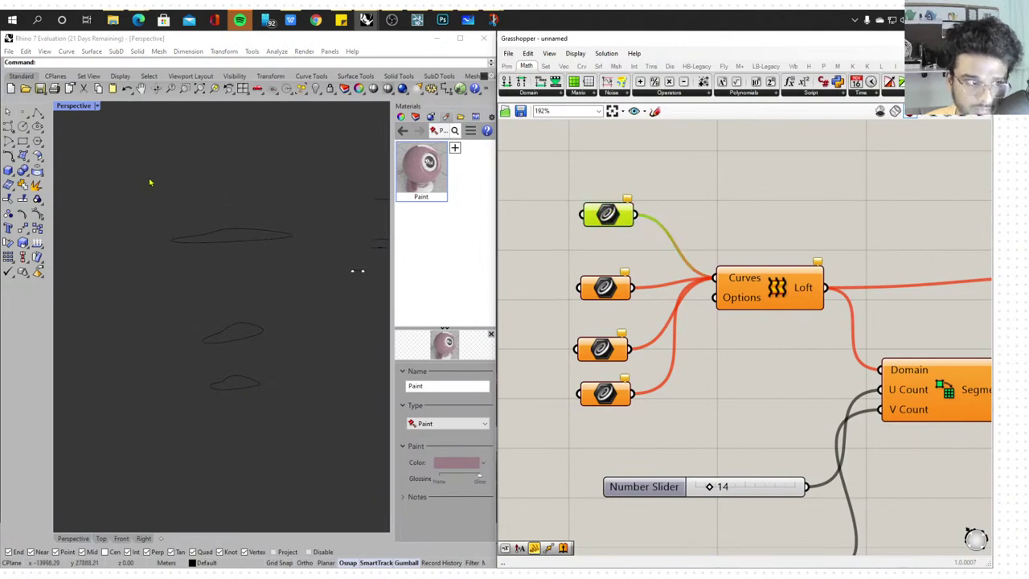
{"action": "left_click", "coordinate": [97, 105]}
{"action": "left_click", "coordinate": [96, 155]}
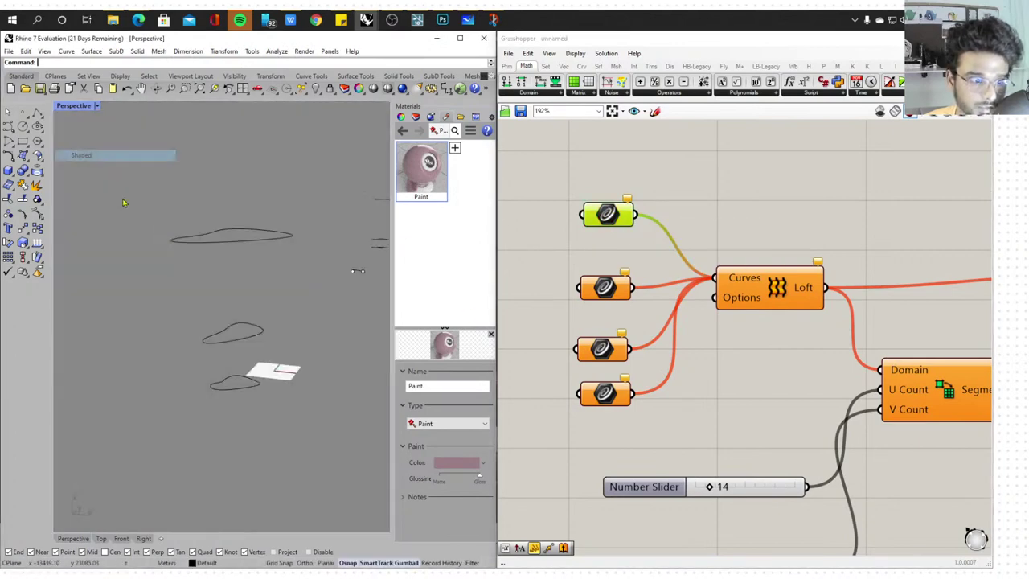
{"action": "scroll", "coordinate": [316, 269], "scroll_direction": "up", "scroll_amount": 3}
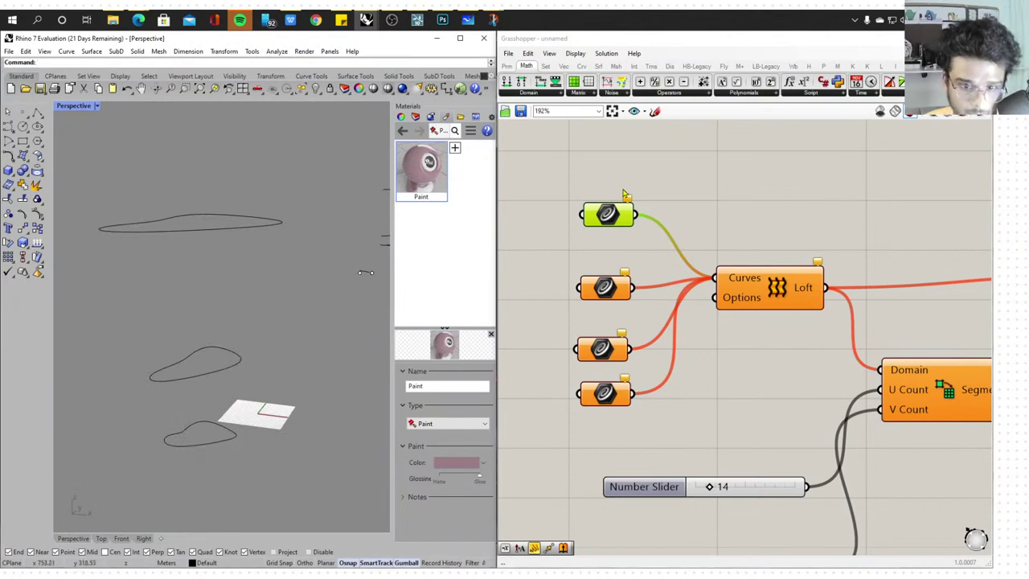
{"action": "left_click", "coordinate": [609, 215]}
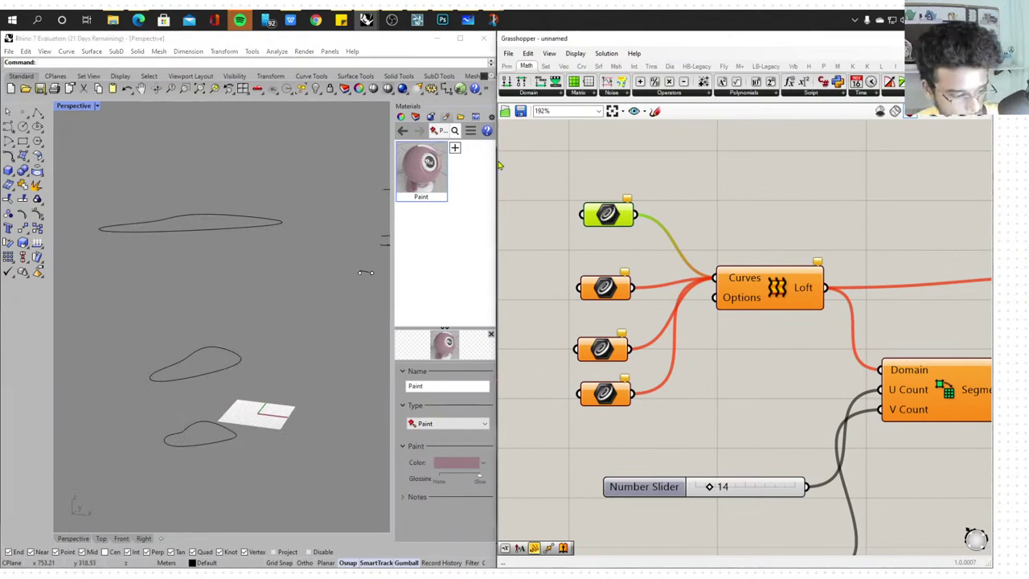
Switch to the Google Meet window, admit the waiting participant, and return to the Rhino and Grasshopper workspace
{"action": "key", "text": "super+Tab"}
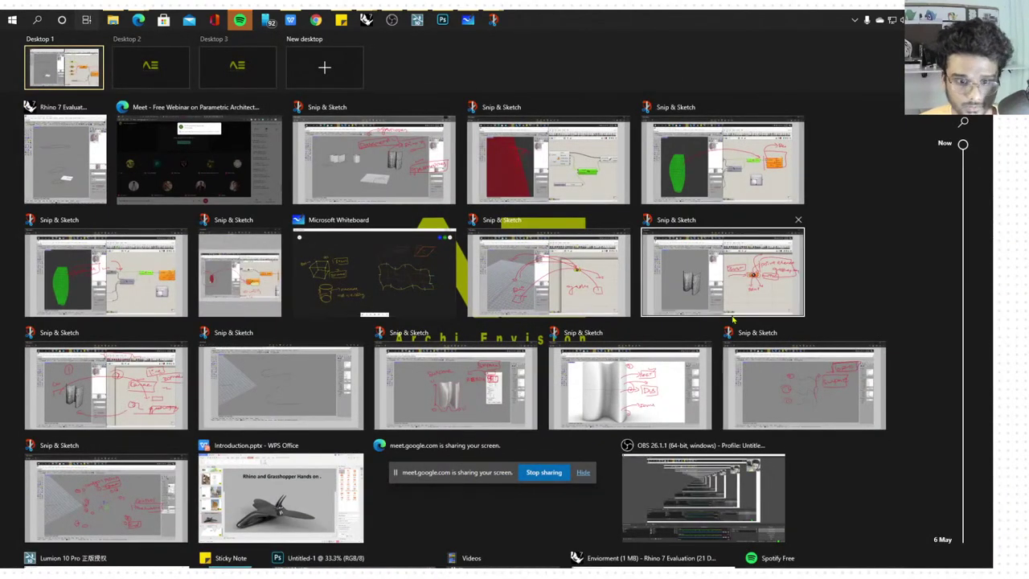
{"action": "left_click", "coordinate": [189, 166]}
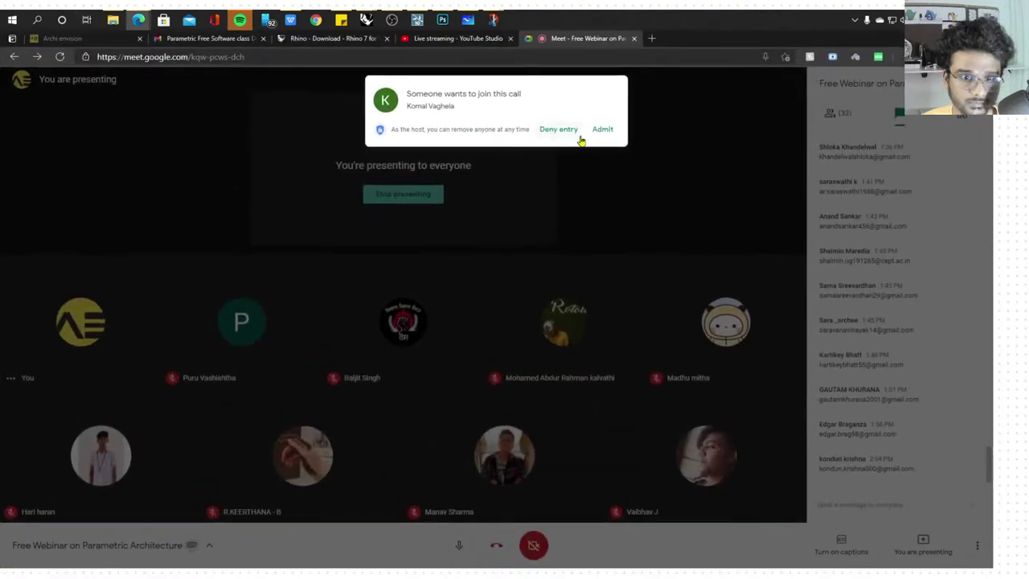
{"action": "left_click", "coordinate": [602, 128]}
{"action": "key", "text": "alt+Tab"}
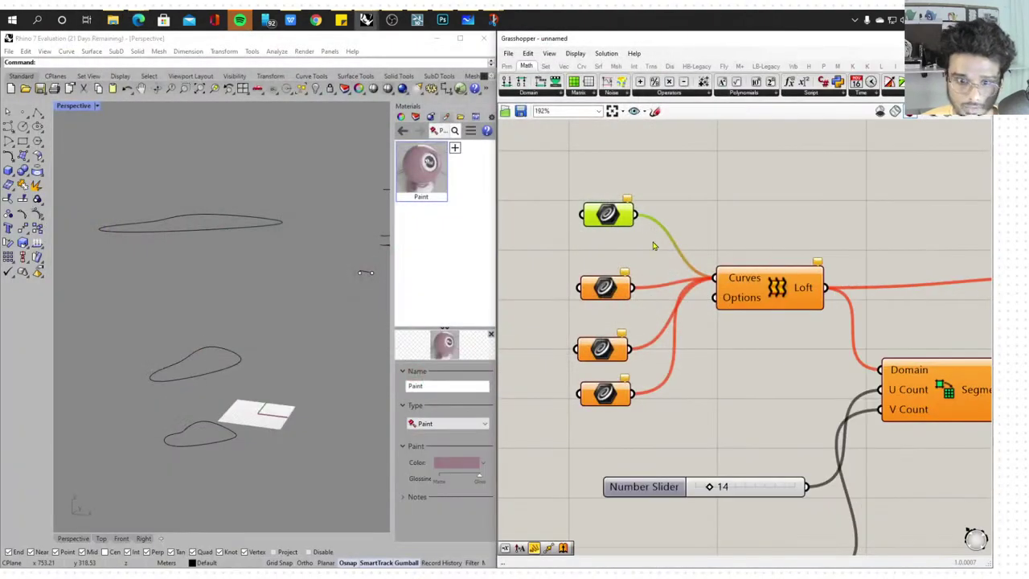
Reference the lowest closed profile in the first curve parameter and the closed profile above it in the second
{"action": "right_click", "coordinate": [607, 214]}
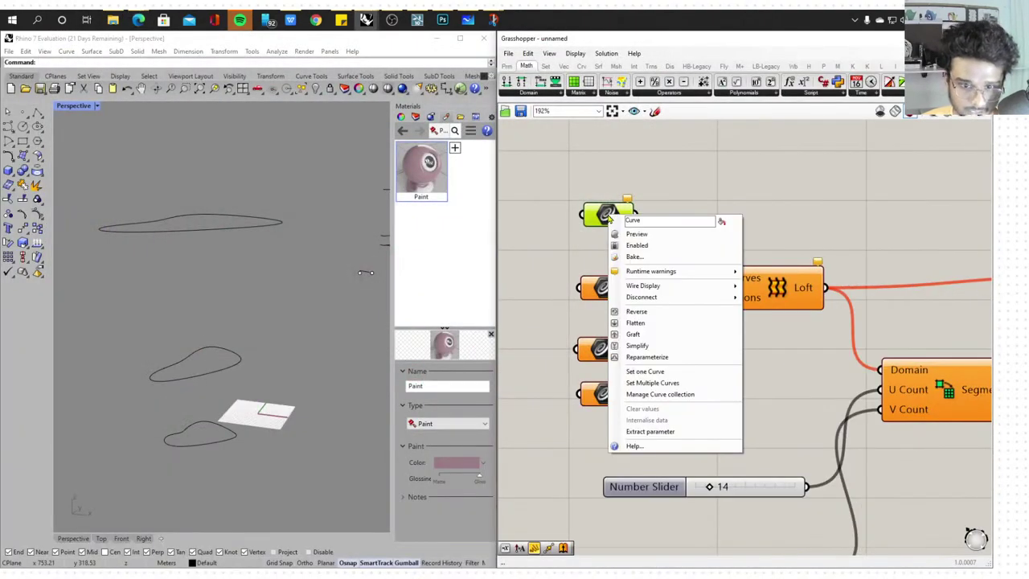
{"action": "left_click", "coordinate": [669, 374]}
{"action": "left_click", "coordinate": [226, 446]}
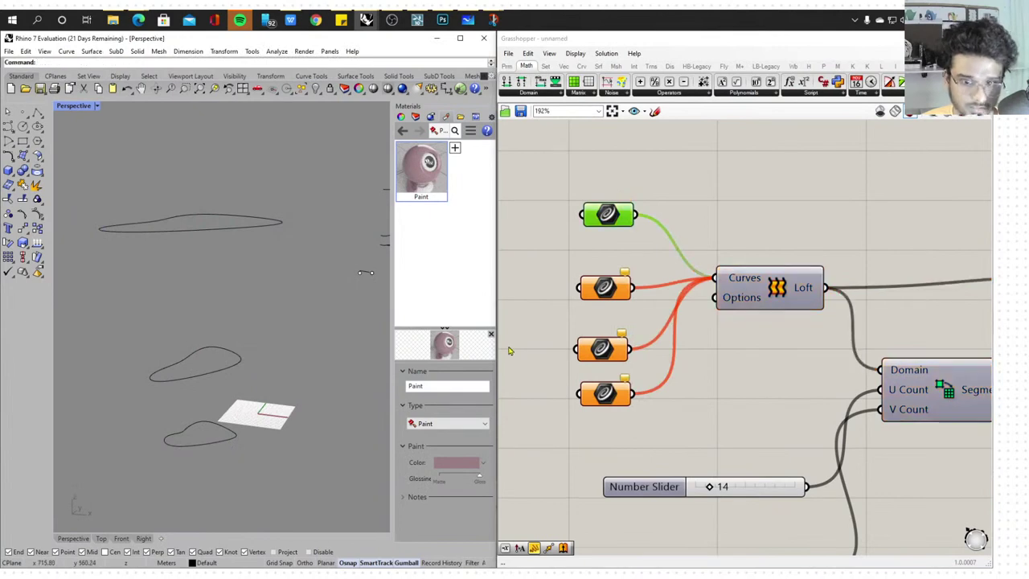
{"action": "left_click", "coordinate": [606, 291]}
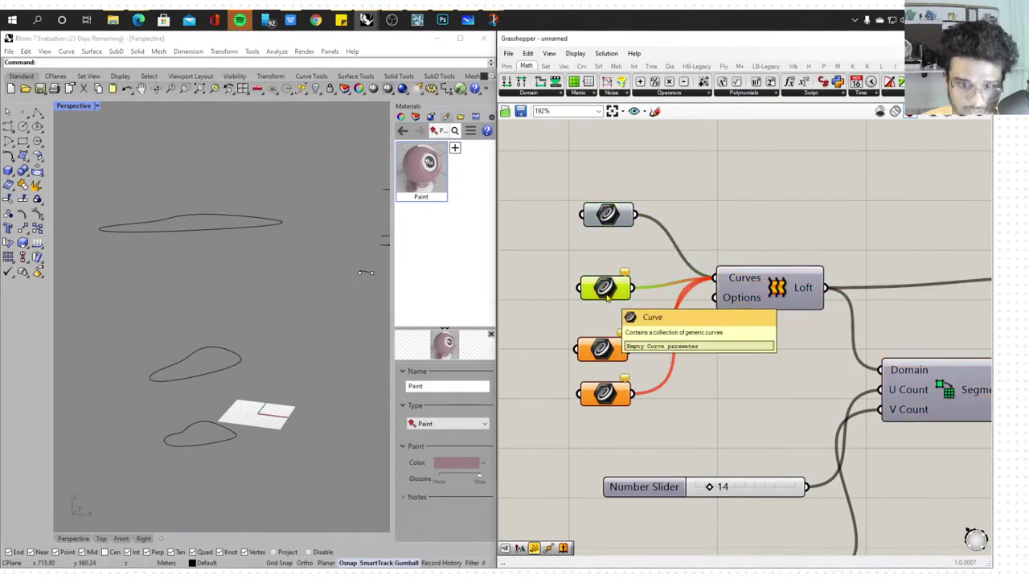
{"action": "right_click", "coordinate": [608, 293]}
{"action": "left_click", "coordinate": [643, 450]}
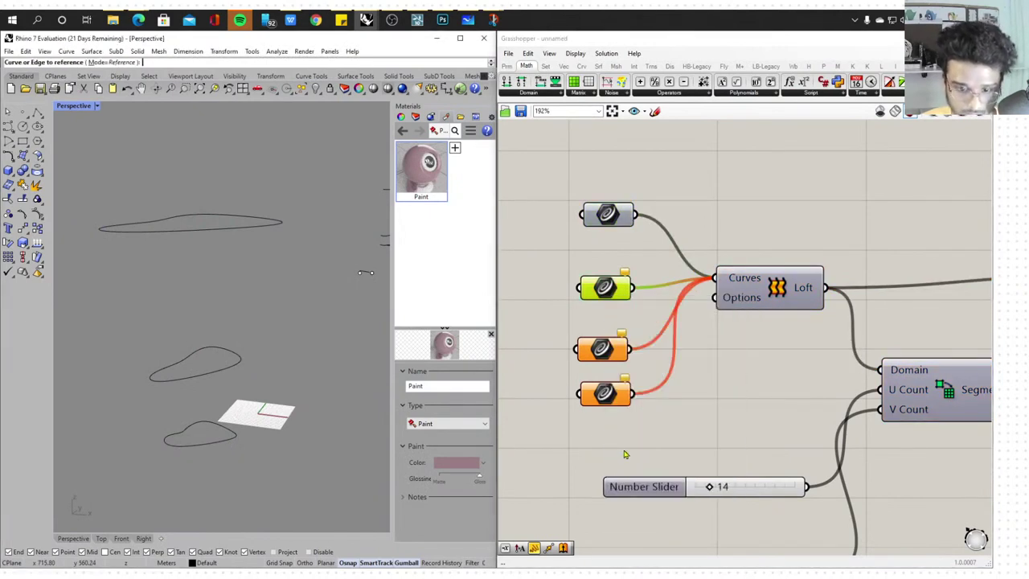
{"action": "left_click", "coordinate": [215, 376]}
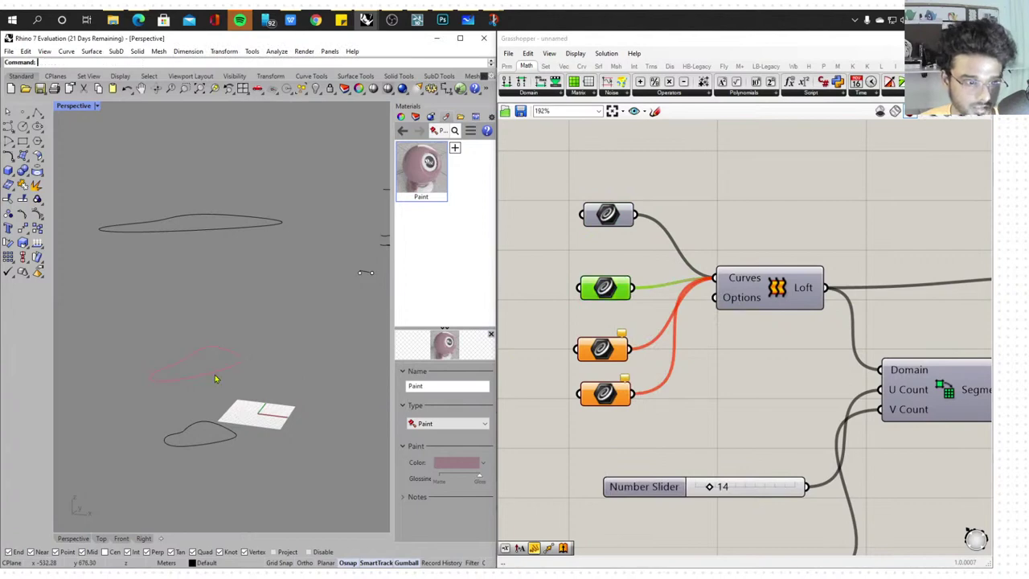
Reference the wide third closed profile in the third curve parameter and the topmost profile in the fourth
{"action": "left_click", "coordinate": [604, 350]}
{"action": "right_click", "coordinate": [606, 351]}
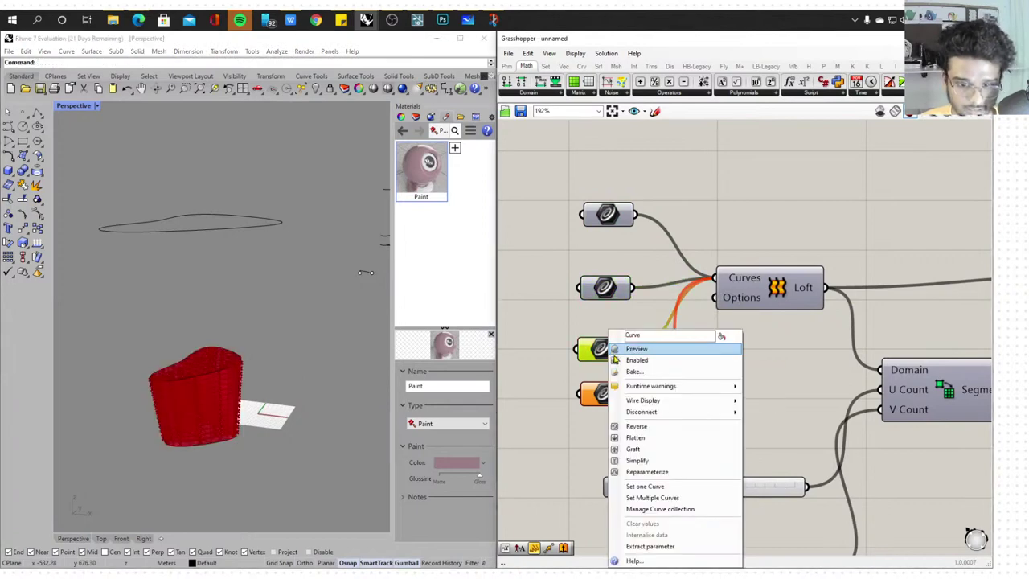
{"action": "left_click", "coordinate": [656, 487]}
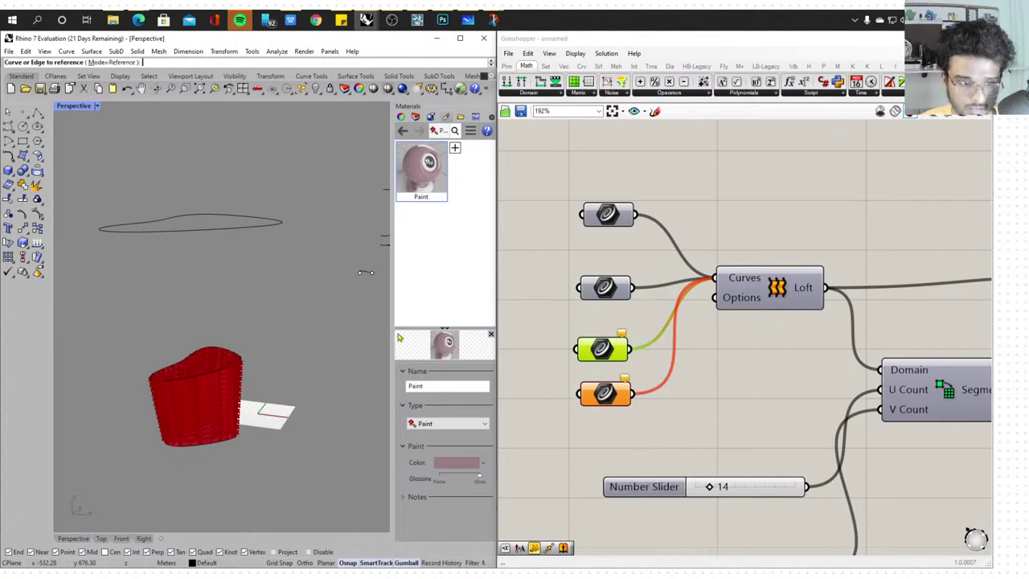
{"action": "left_click", "coordinate": [222, 231]}
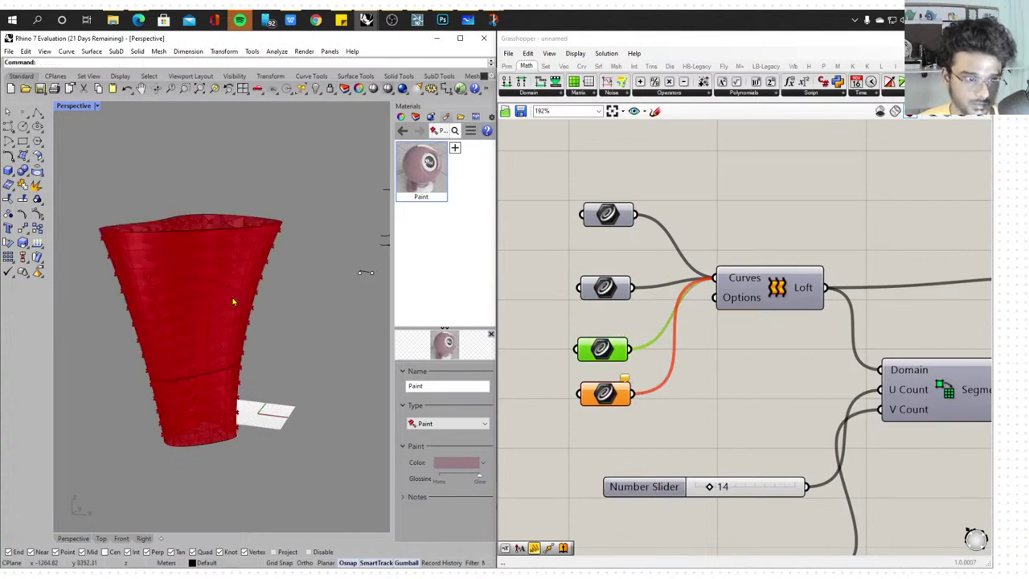
{"action": "left_click", "coordinate": [623, 391]}
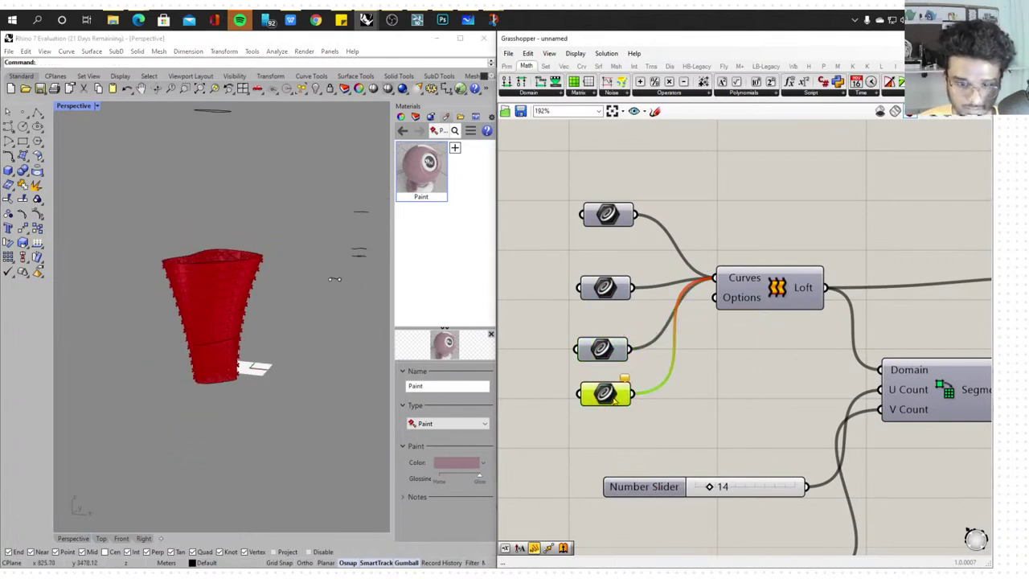
{"action": "right_click", "coordinate": [623, 391]}
{"action": "left_click", "coordinate": [655, 486]}
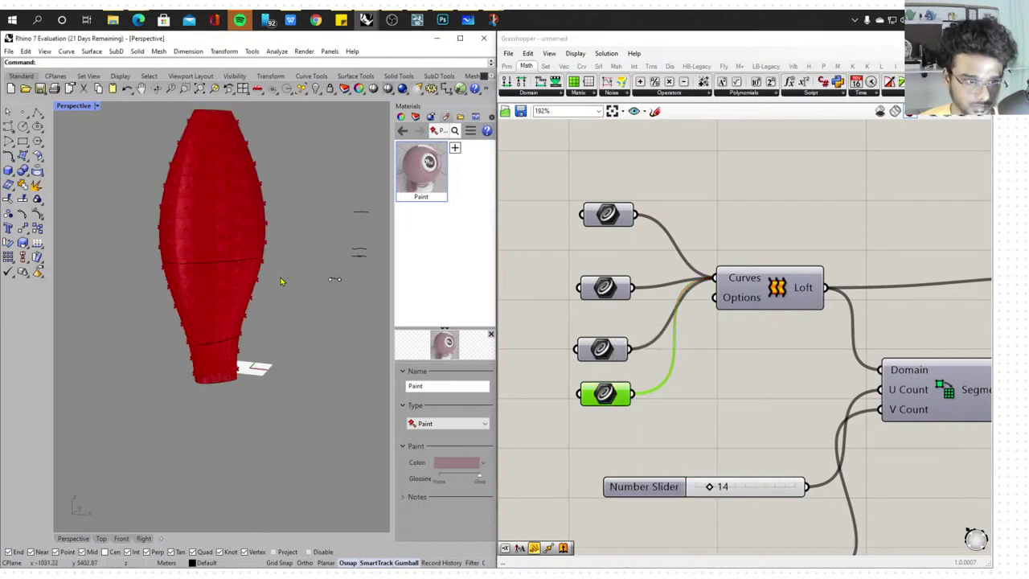
Examine the rebuilt lofted tower and its panel points from several angles and distances
{"action": "right_click_drag", "start_coordinate": [282, 280], "coordinate": [308, 282]}
{"action": "scroll", "coordinate": [160, 239], "scroll_direction": "up", "scroll_amount": 10}
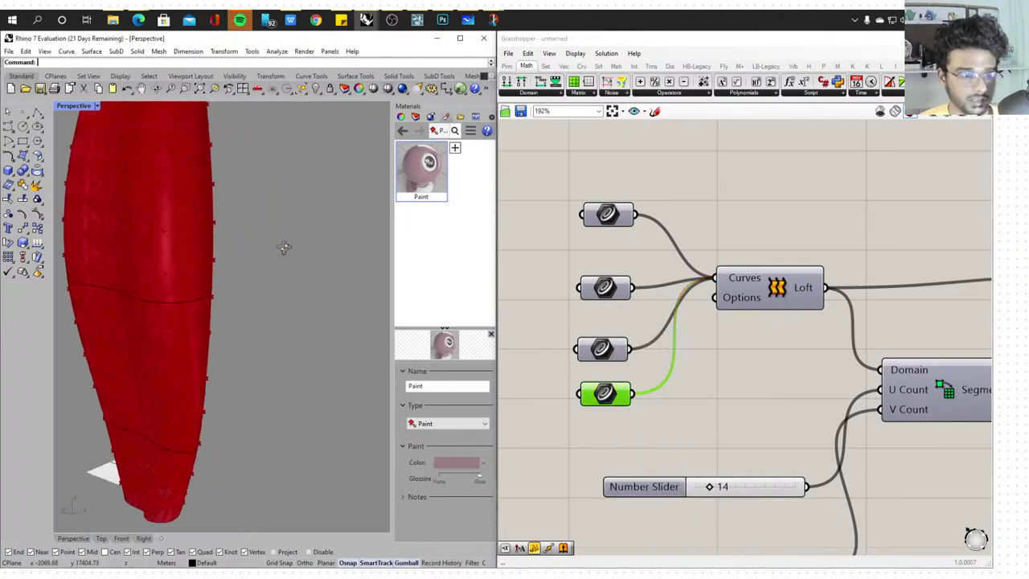
{"action": "right_click_drag", "start_coordinate": [95, 234], "coordinate": [204, 379]}
{"action": "scroll", "coordinate": [278, 483], "scroll_direction": "up", "scroll_amount": 5}
{"action": "right_click_drag", "start_coordinate": [278, 483], "coordinate": [303, 268]}
{"action": "scroll", "coordinate": [218, 420], "scroll_direction": "down", "scroll_amount": 8}
{"action": "scroll", "coordinate": [716, 302], "scroll_direction": "down", "scroll_amount": 8}
Disconnect the direct normal wire from the Amplitude component's Vector input, leaving only the reversed normals connected
{"action": "right_click_drag", "start_coordinate": [968, 318], "coordinate": [741, 321]}
{"action": "scroll", "coordinate": [742, 323], "scroll_direction": "up", "scroll_amount": 9}
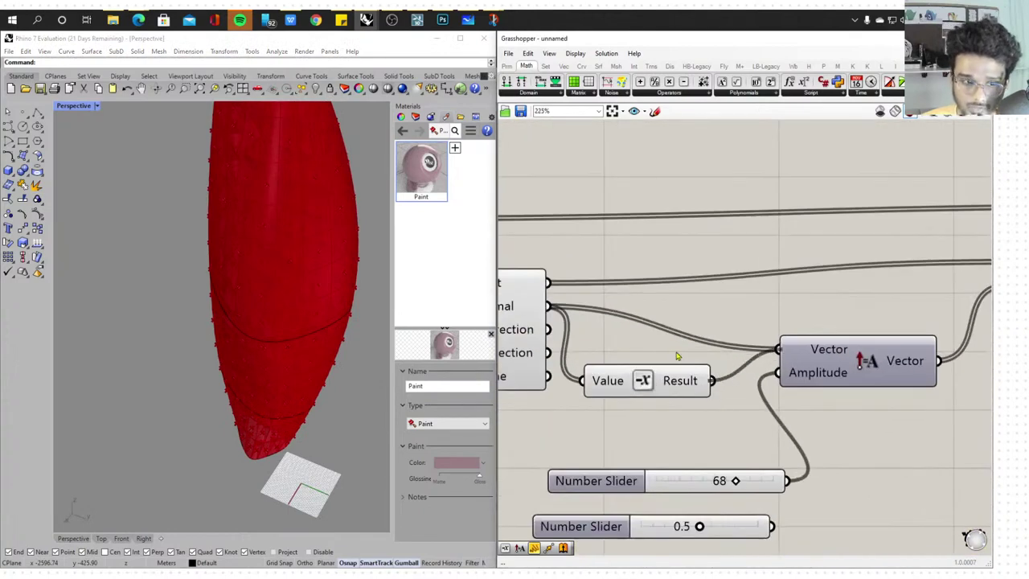
{"action": "scroll", "coordinate": [213, 343], "scroll_direction": "down", "scroll_amount": 6}
{"action": "right_click_drag", "start_coordinate": [223, 337], "coordinate": [302, 272]}
{"action": "scroll", "coordinate": [292, 291], "scroll_direction": "up", "scroll_amount": 9}
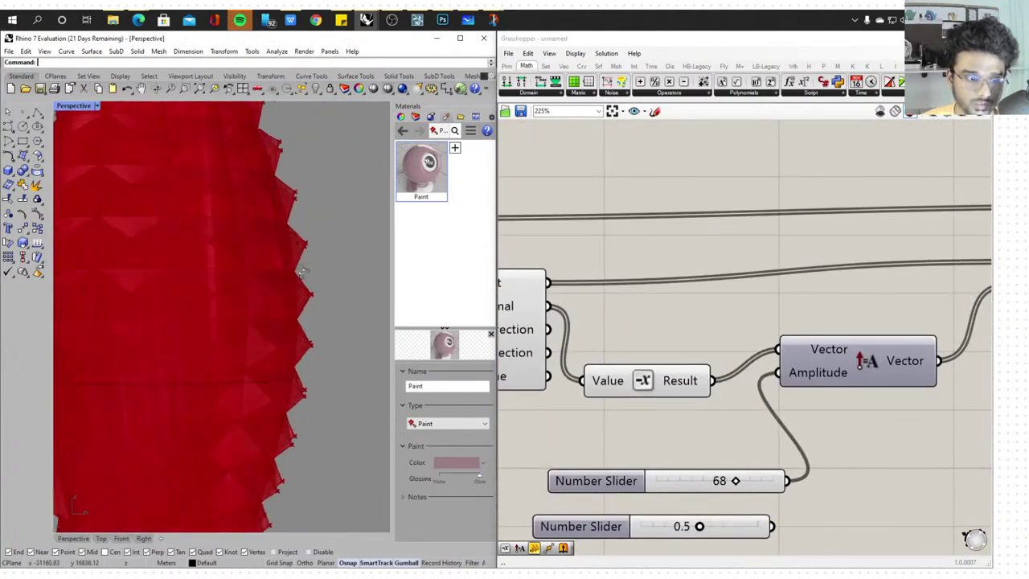
{"action": "scroll", "coordinate": [302, 272], "scroll_direction": "down", "scroll_amount": 5}
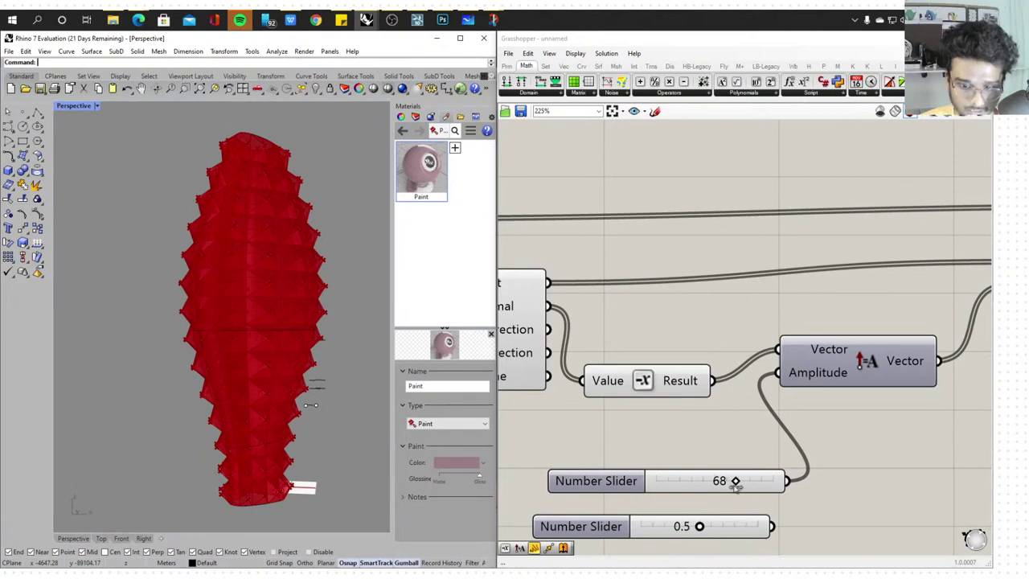
Set the amplitude slider to 89 and the U Count slider of the surface subdivision to 33
{"action": "left_click_drag", "start_coordinate": [736, 487], "coordinate": [748, 488]}
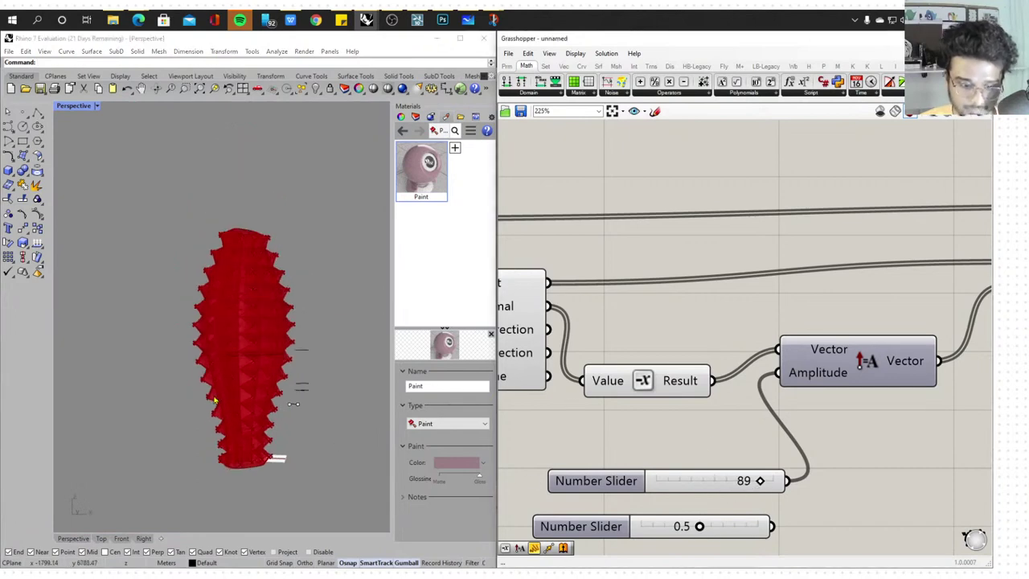
{"action": "right_click_drag", "start_coordinate": [147, 351], "coordinate": [291, 285]}
{"action": "scroll", "coordinate": [291, 285], "scroll_direction": "up", "scroll_amount": 5}
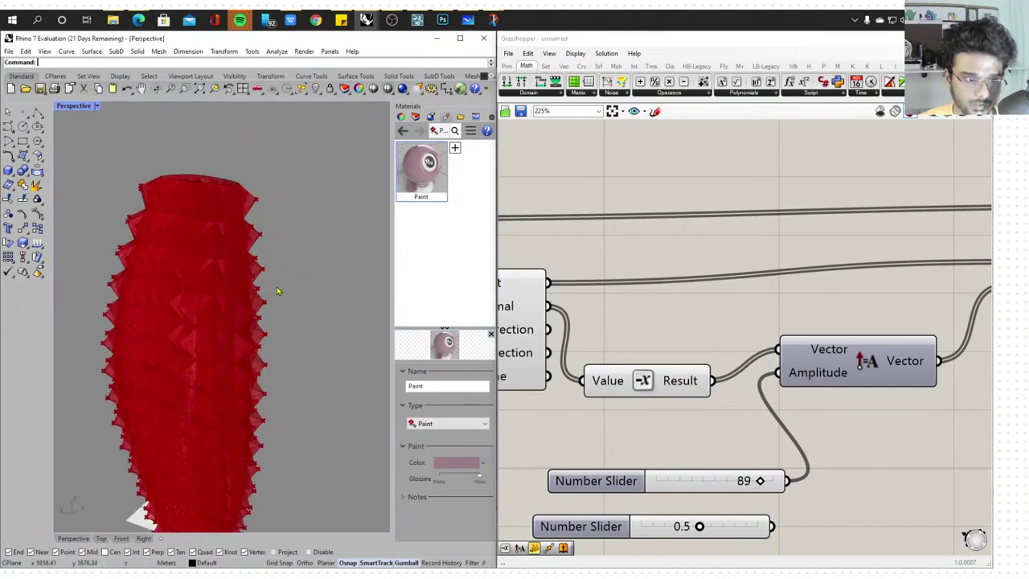
{"action": "scroll", "coordinate": [564, 366], "scroll_direction": "down", "scroll_amount": 6}
{"action": "scroll", "coordinate": [564, 365], "scroll_direction": "up", "scroll_amount": 6}
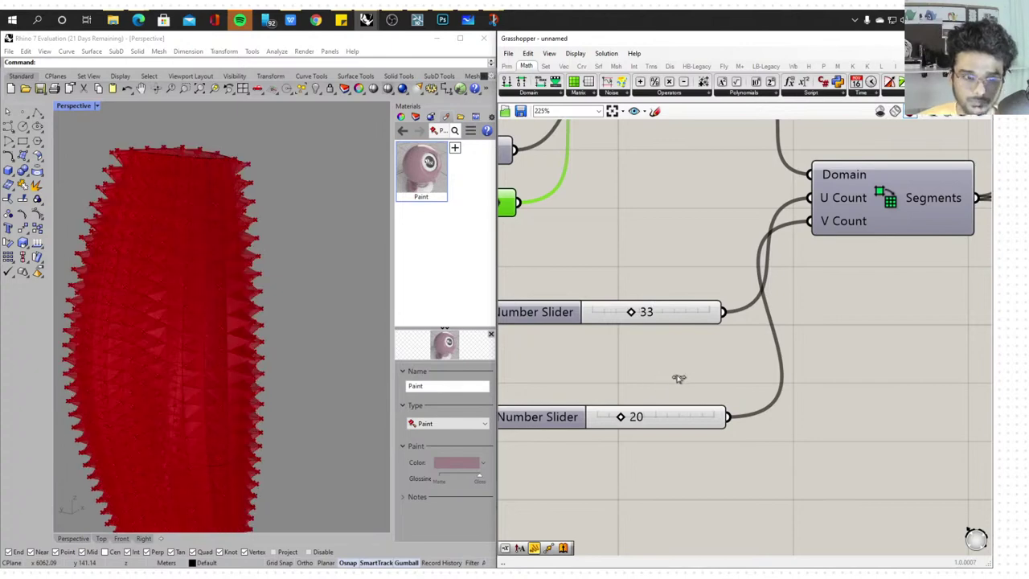
Add a Custom Preview component after the point extrusion and connect the Extrusion output to its Geometry input
{"action": "scroll", "coordinate": [782, 371], "scroll_direction": "down", "scroll_amount": 5}
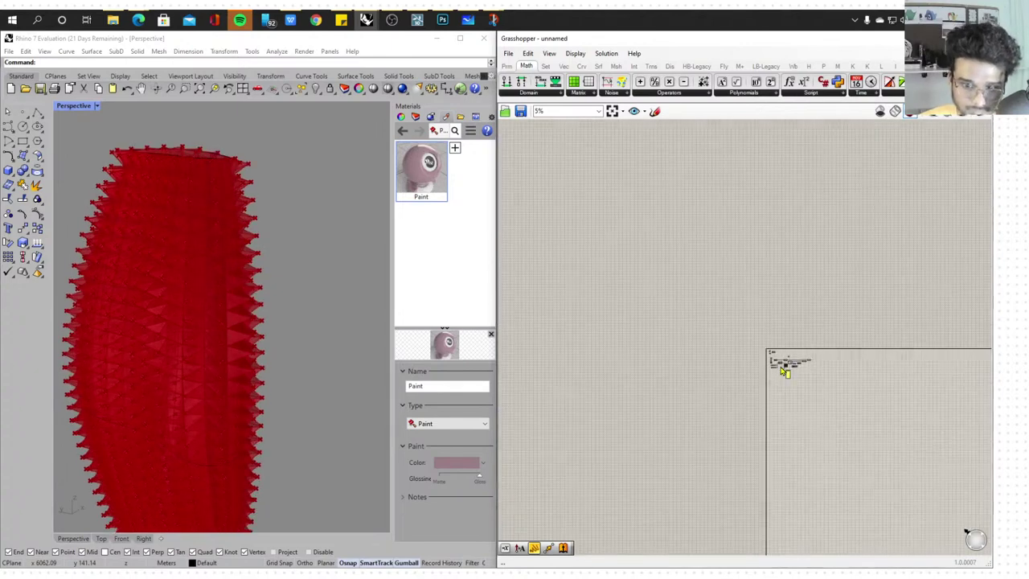
{"action": "scroll", "coordinate": [769, 375], "scroll_direction": "up", "scroll_amount": 3}
{"action": "scroll", "coordinate": [661, 342], "scroll_direction": "up", "scroll_amount": 3}
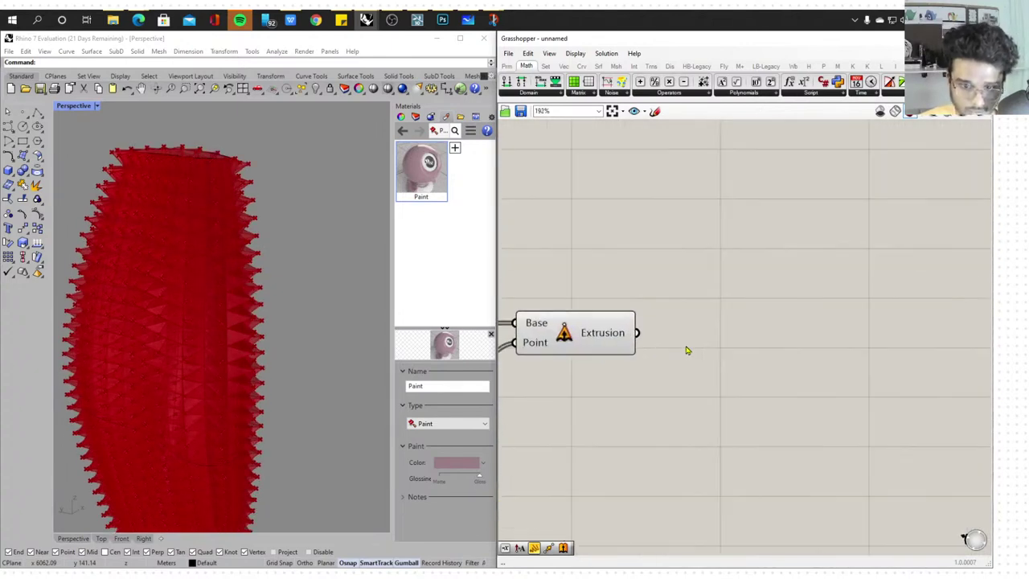
{"action": "double_click", "coordinate": [687, 347]}
{"action": "type", "text": "custu"}
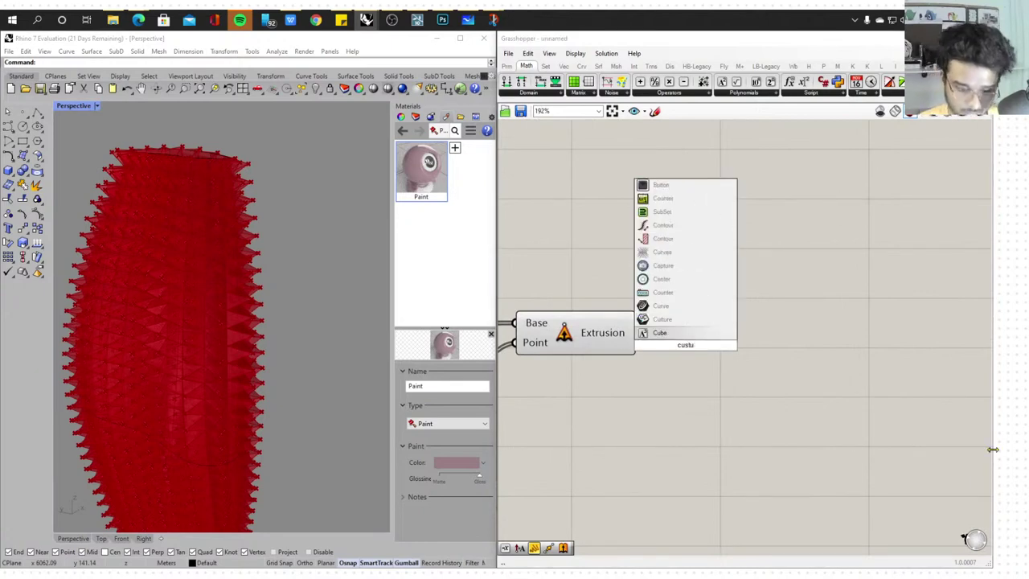
{"action": "key", "text": "BackSpace"}
{"action": "key", "text": "BackSpace"}
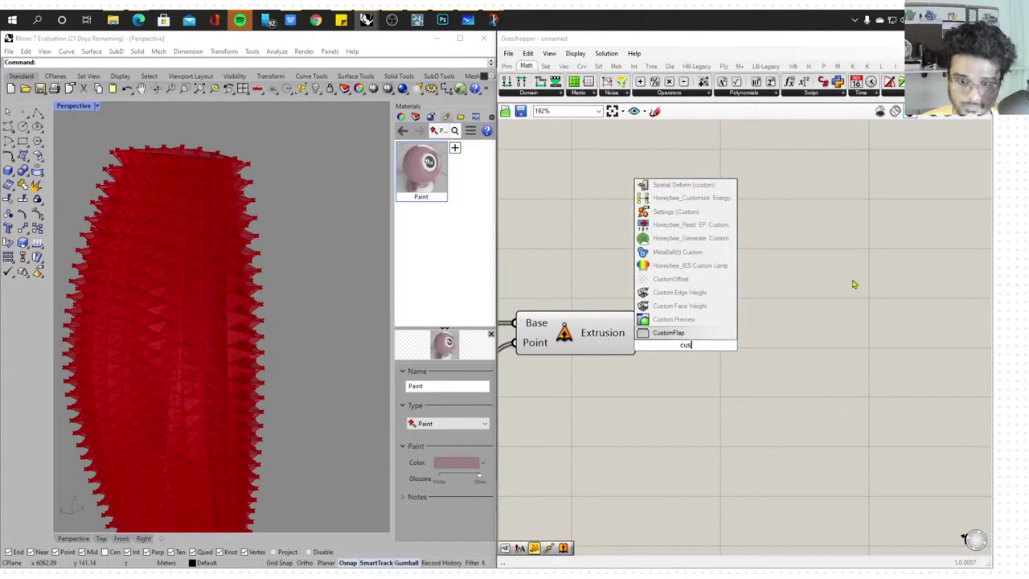
{"action": "left_click", "coordinate": [673, 319]}
{"action": "left_click_drag", "start_coordinate": [712, 353], "coordinate": [771, 360]}
{"action": "left_click_drag", "start_coordinate": [638, 333], "coordinate": [763, 355]}
{"action": "left_click_drag", "start_coordinate": [635, 333], "coordinate": [730, 354]}
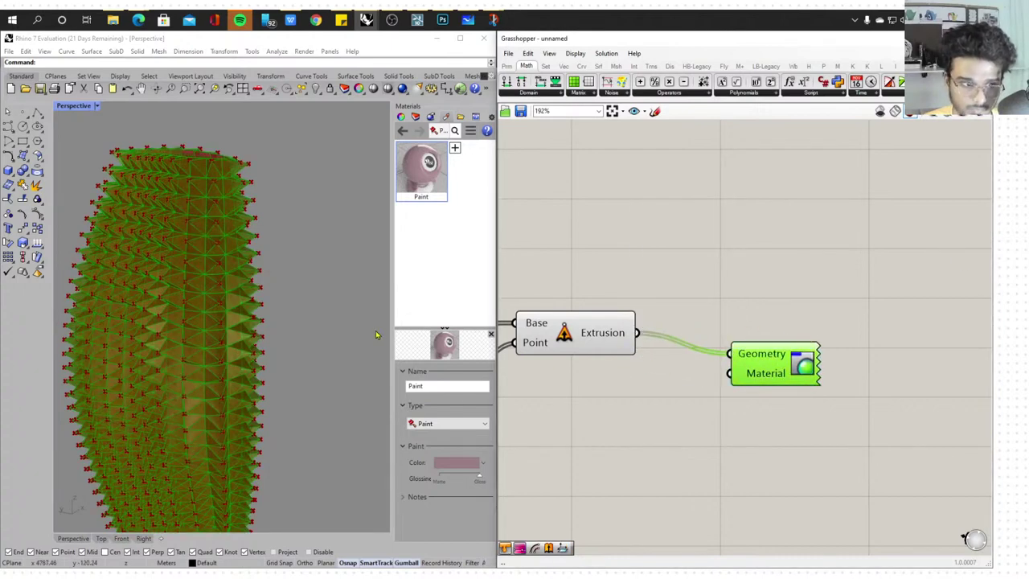
Add a red Colour Swatch and connect it to the Custom Preview's Material input
{"action": "double_click", "coordinate": [628, 432]}
{"action": "type", "text": "colour"}
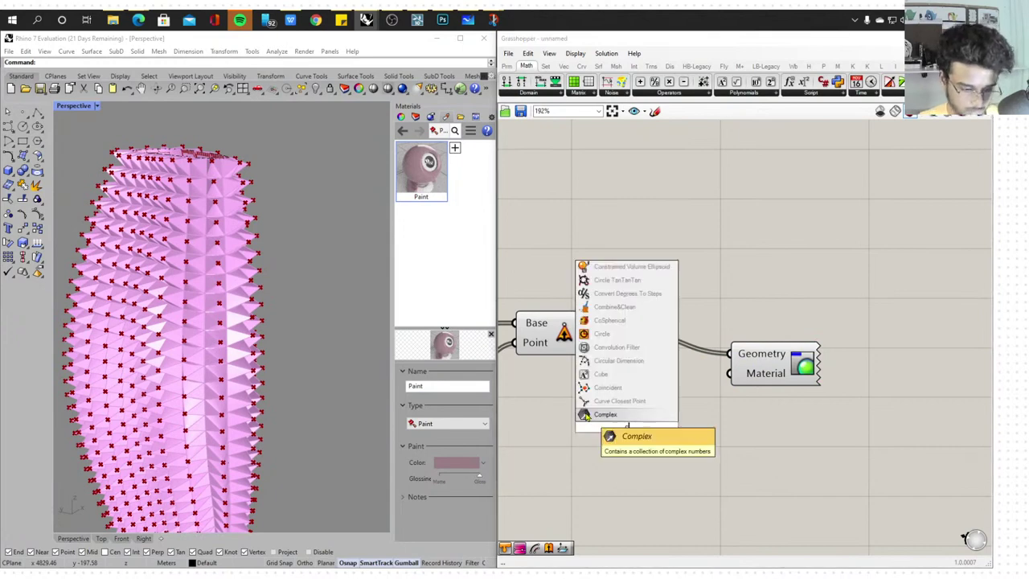
{"action": "type", "text": "r"}
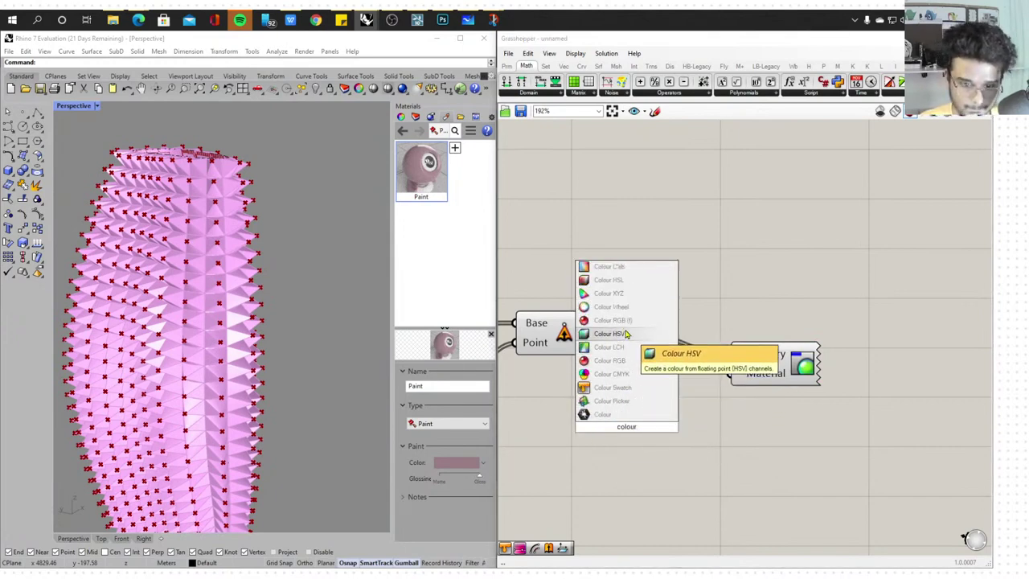
{"action": "left_click", "coordinate": [609, 388]}
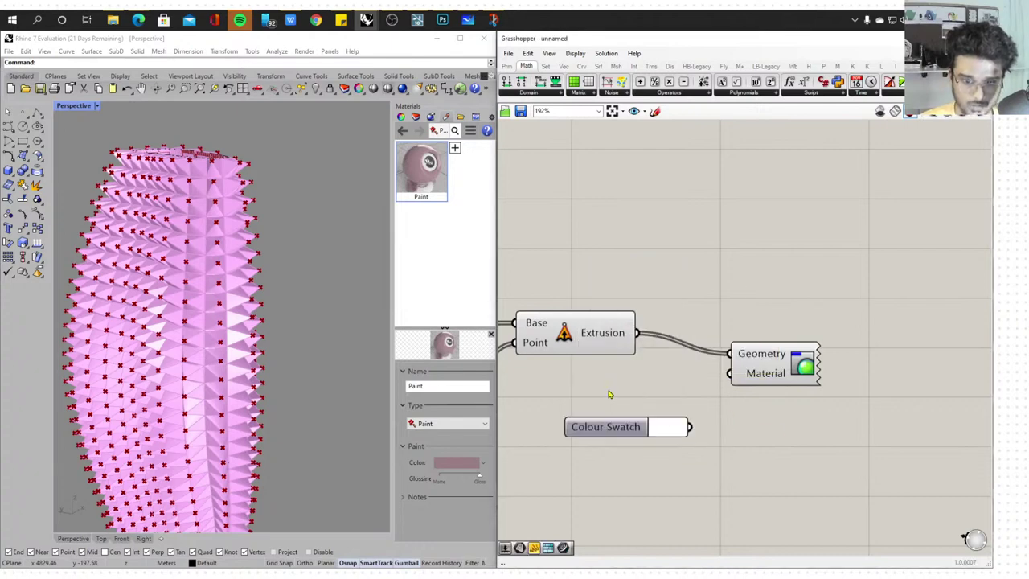
{"action": "left_click", "coordinate": [672, 431]}
{"action": "left_click", "coordinate": [699, 434]}
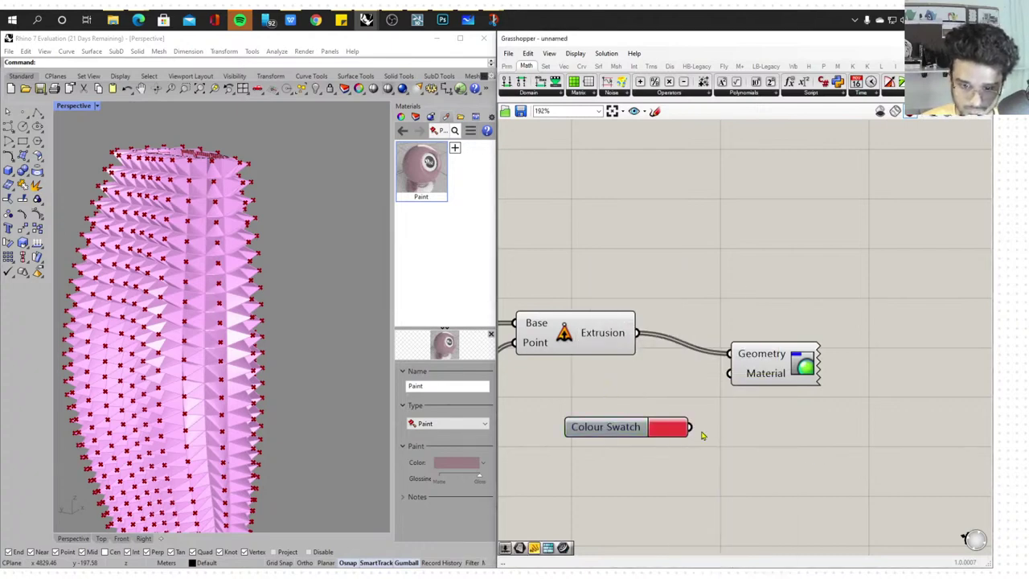
{"action": "left_click_drag", "start_coordinate": [689, 427], "coordinate": [729, 373]}
{"action": "scroll", "coordinate": [273, 282], "scroll_direction": "down", "scroll_amount": 4}
{"action": "scroll", "coordinate": [273, 282], "scroll_direction": "up", "scroll_amount": 4}
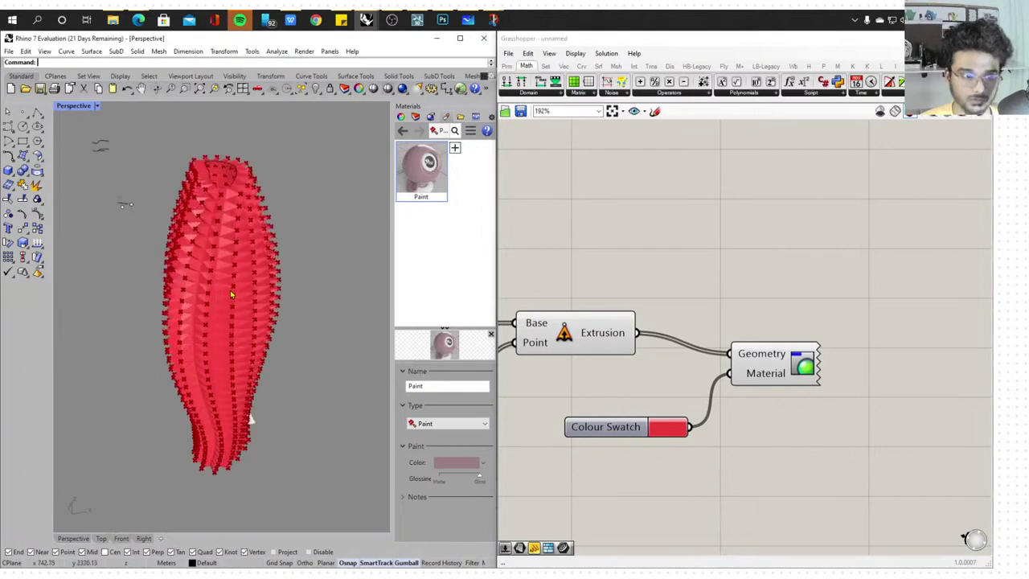
Restrict the viewport preview to selected components and select the Custom Preview component
{"action": "scroll", "coordinate": [718, 301], "scroll_direction": "down", "scroll_amount": 5}
{"action": "scroll", "coordinate": [885, 199], "scroll_direction": "up", "scroll_amount": 3}
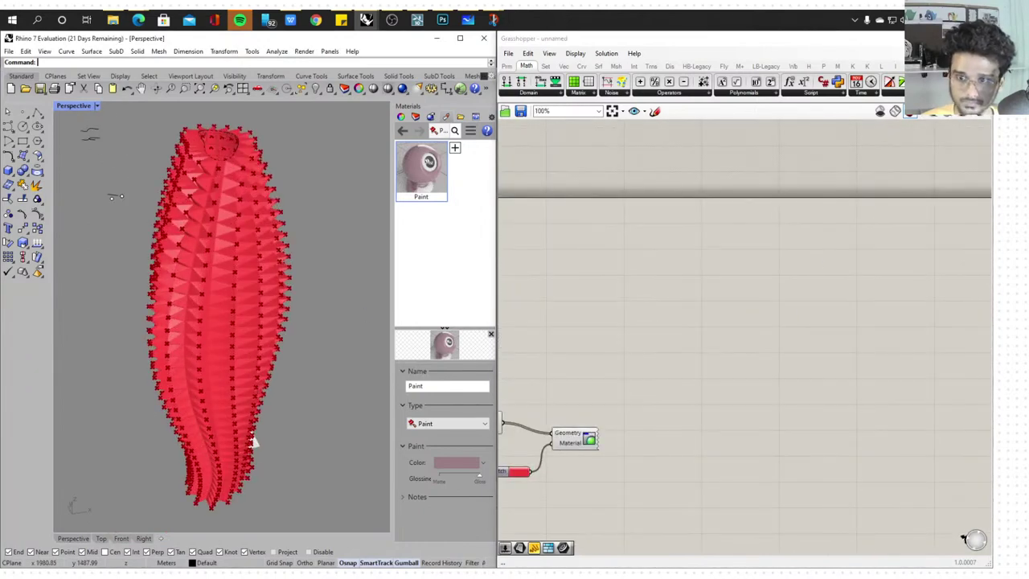
{"action": "left_click", "coordinate": [947, 111]}
{"action": "right_click_drag", "start_coordinate": [692, 409], "coordinate": [844, 343]}
{"action": "left_click", "coordinate": [729, 371]}
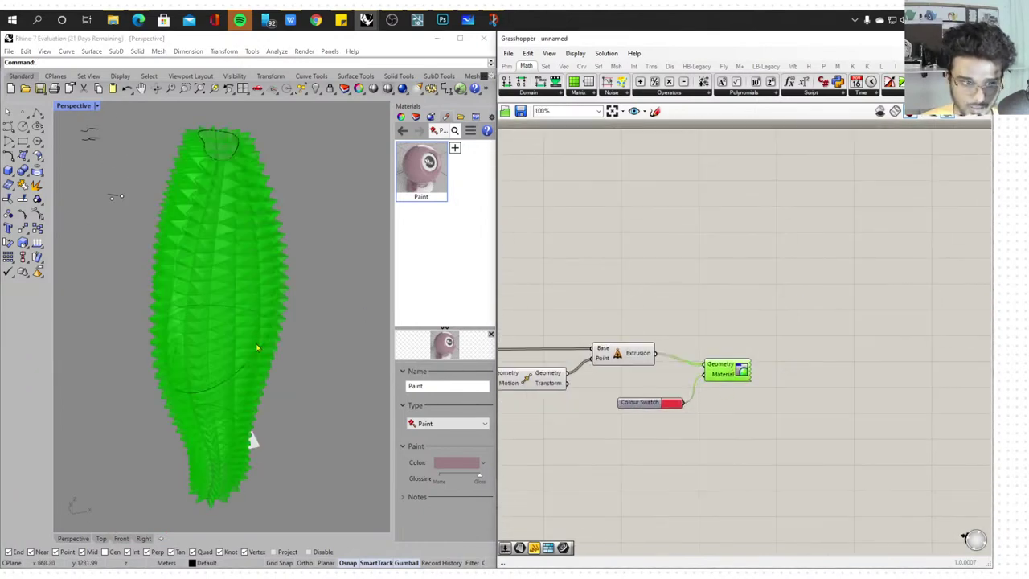
{"action": "right_click_drag", "start_coordinate": [257, 346], "coordinate": [322, 322]}
{"action": "left_click", "coordinate": [632, 307]}
{"action": "scroll", "coordinate": [704, 347], "scroll_direction": "up", "scroll_amount": 2}
Bake the Custom Preview geometry into Rhino with the default attributes
{"action": "right_click", "coordinate": [756, 381]}
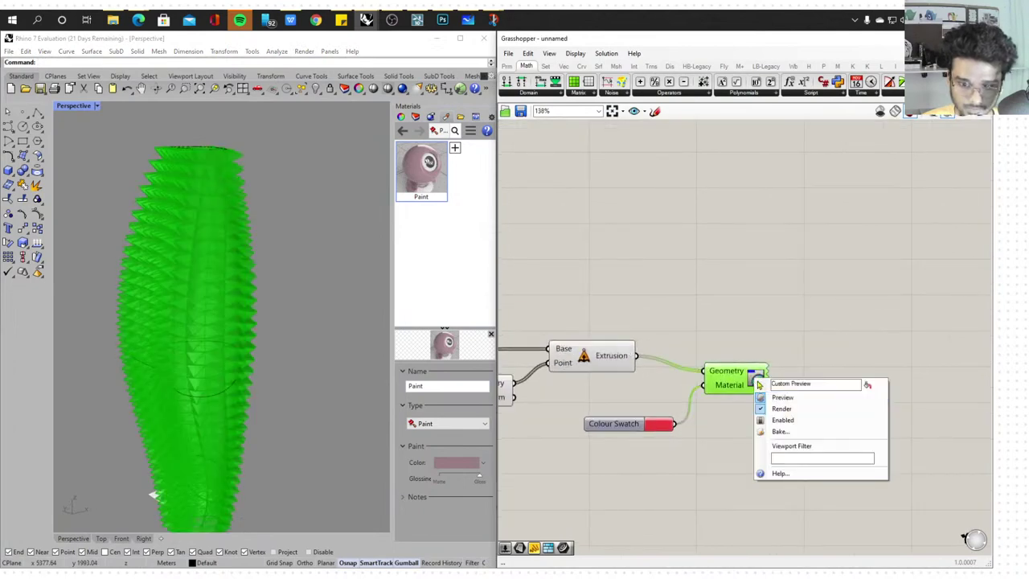
{"action": "left_click", "coordinate": [776, 433]}
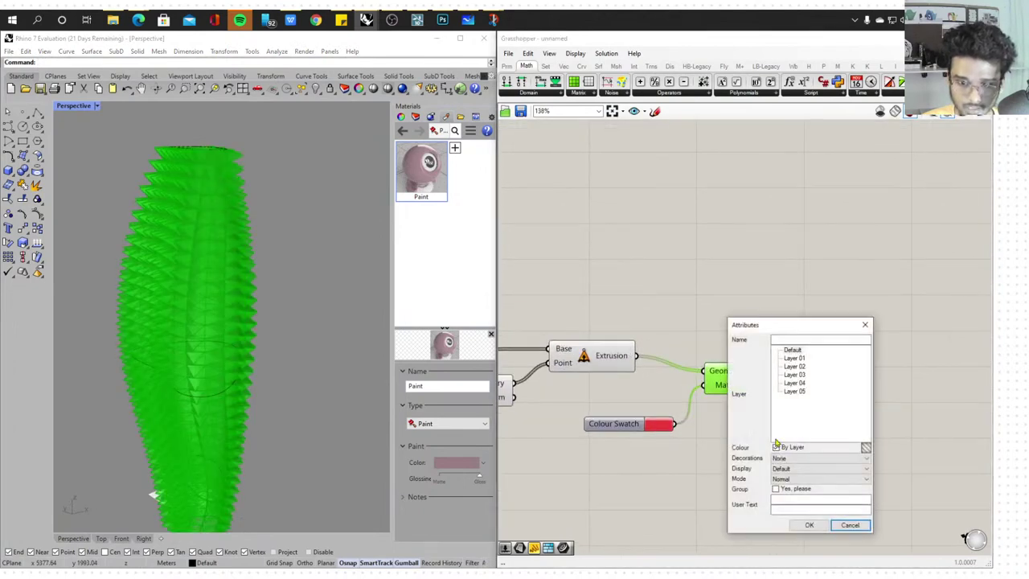
{"action": "left_click", "coordinate": [809, 524]}
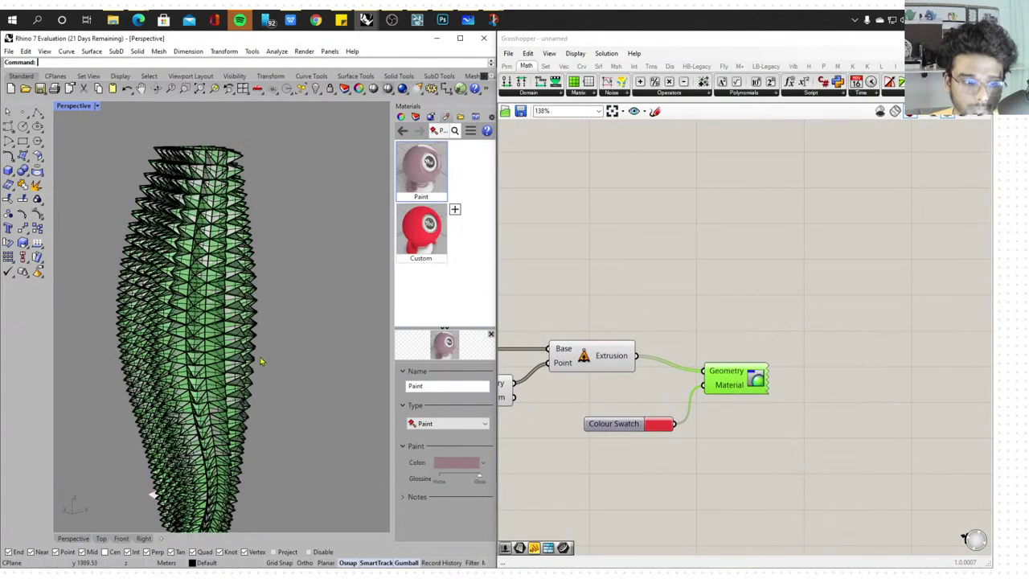
Move the baked tower sideways, clear of the Grasshopper preview, and deselect it
{"action": "right_click_drag", "start_coordinate": [153, 495], "coordinate": [265, 342]}
{"action": "scroll", "coordinate": [215, 355], "scroll_direction": "down", "scroll_amount": 7}
{"action": "left_click", "coordinate": [215, 354]}
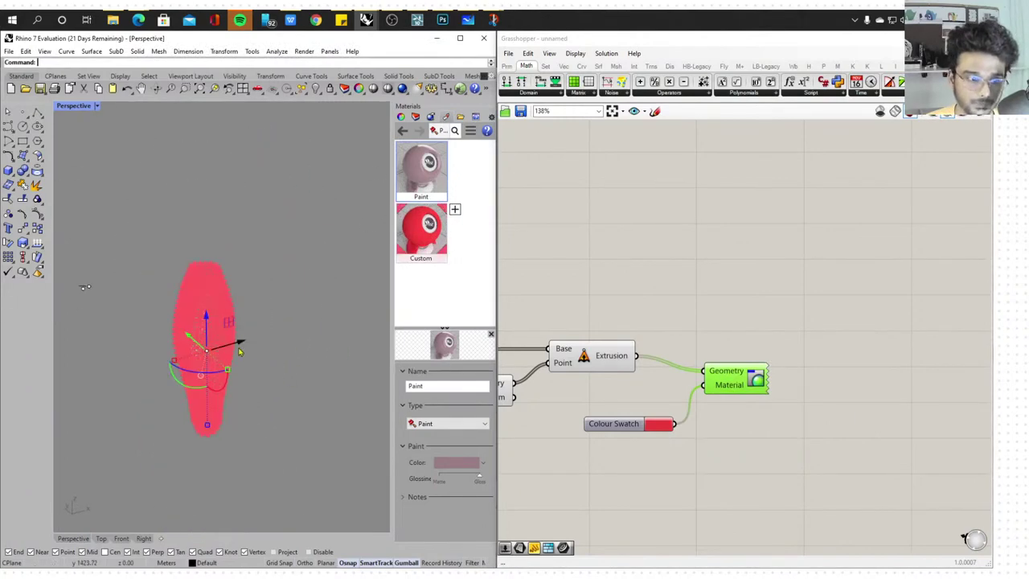
{"action": "left_click_drag", "start_coordinate": [242, 343], "coordinate": [338, 317]}
{"action": "left_click", "coordinate": [338, 372]}
{"action": "scroll", "coordinate": [338, 349], "scroll_direction": "up", "scroll_amount": 8}
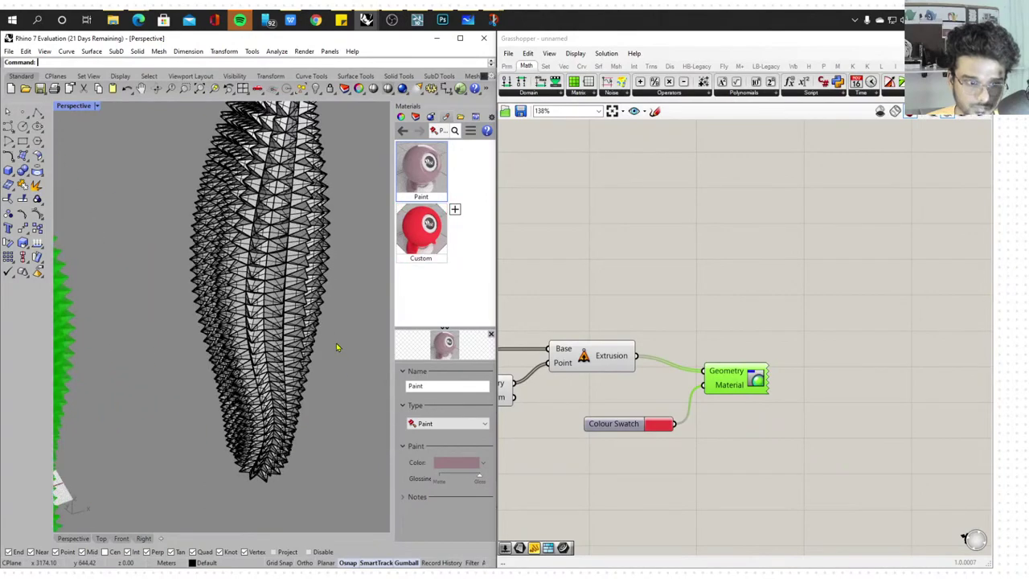
{"action": "right_click_drag", "start_coordinate": [337, 348], "coordinate": [324, 274]}
{"action": "scroll", "coordinate": [824, 228], "scroll_direction": "down", "scroll_amount": 3}
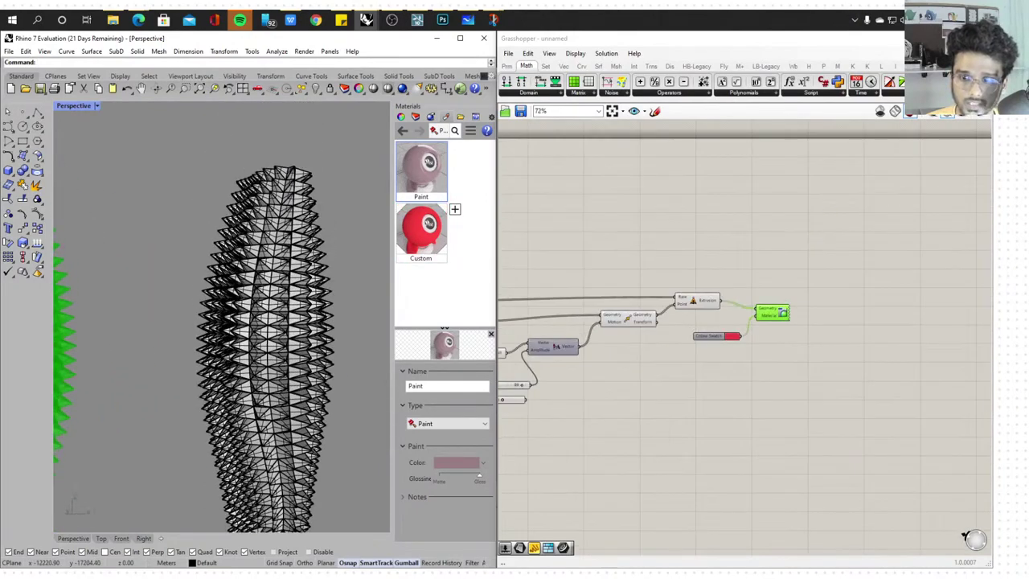
Maximize the Rhino window and examine the baked tower's pointed facade from several angles
{"action": "left_click", "coordinate": [933, 39]}
{"action": "left_click", "coordinate": [460, 39]}
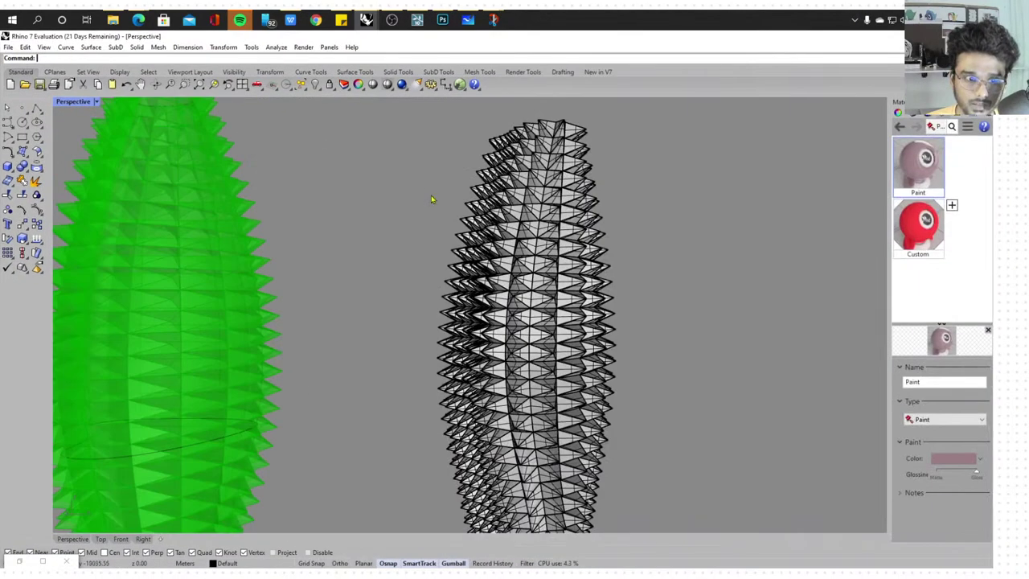
{"action": "scroll", "coordinate": [485, 231], "scroll_direction": "down", "scroll_amount": 5}
{"action": "right_click_drag", "start_coordinate": [587, 284], "coordinate": [522, 273]}
{"action": "scroll", "coordinate": [619, 281], "scroll_direction": "up", "scroll_amount": 6}
{"action": "right_click_drag", "start_coordinate": [628, 265], "coordinate": [511, 285]}
{"action": "scroll", "coordinate": [622, 282], "scroll_direction": "down", "scroll_amount": 7}
{"action": "scroll", "coordinate": [511, 285], "scroll_direction": "down", "scroll_amount": 1}
Select the loft's top curve and move it straight up to stretch the green preview tower taller
{"action": "left_click_drag", "start_coordinate": [399, 155], "coordinate": [419, 157]}
{"action": "scroll", "coordinate": [302, 355], "scroll_direction": "down", "scroll_amount": 7}
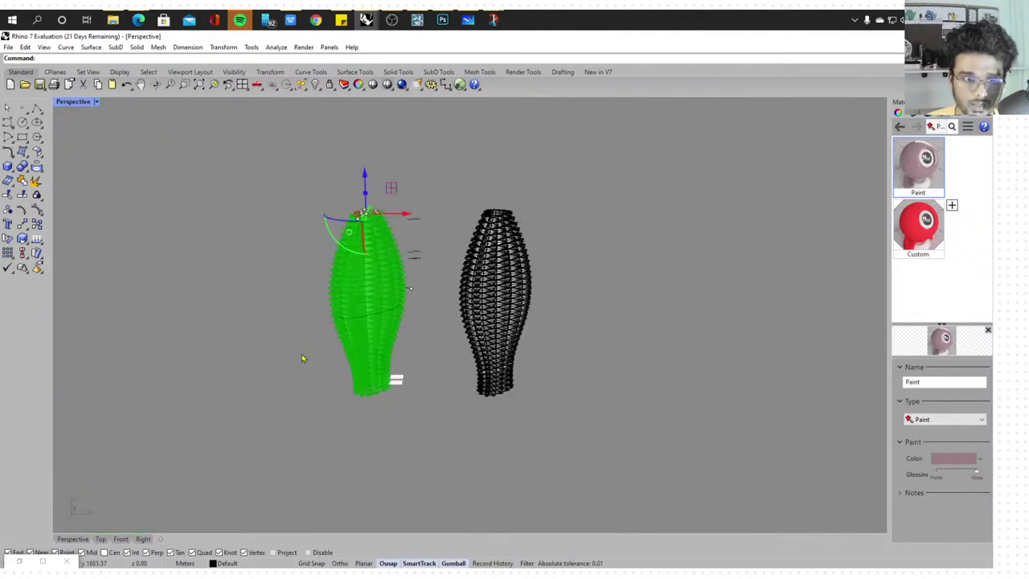
{"action": "left_click_drag", "start_coordinate": [344, 221], "coordinate": [344, 147]}
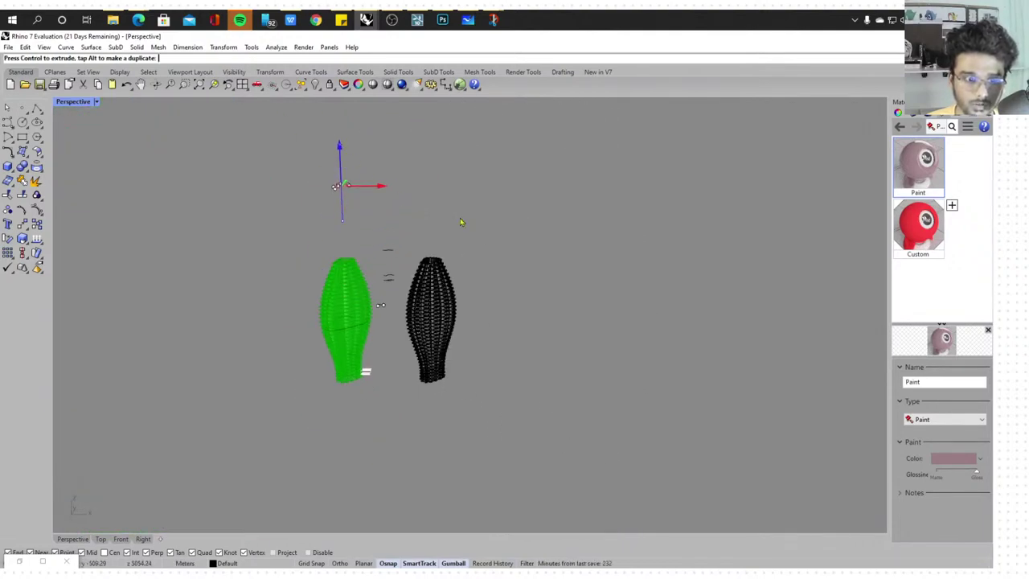
{"action": "left_click_drag", "start_coordinate": [485, 252], "coordinate": [486, 252]}
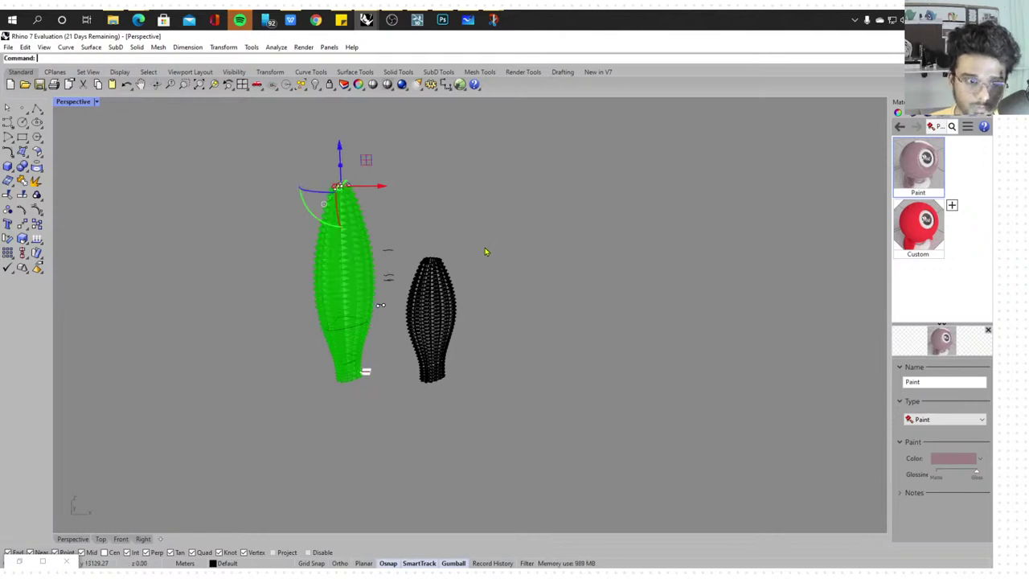
Return to Grasshopper and bake the stretched tower's Custom Preview geometry with the default attributes
{"action": "left_click", "coordinate": [37, 560]}
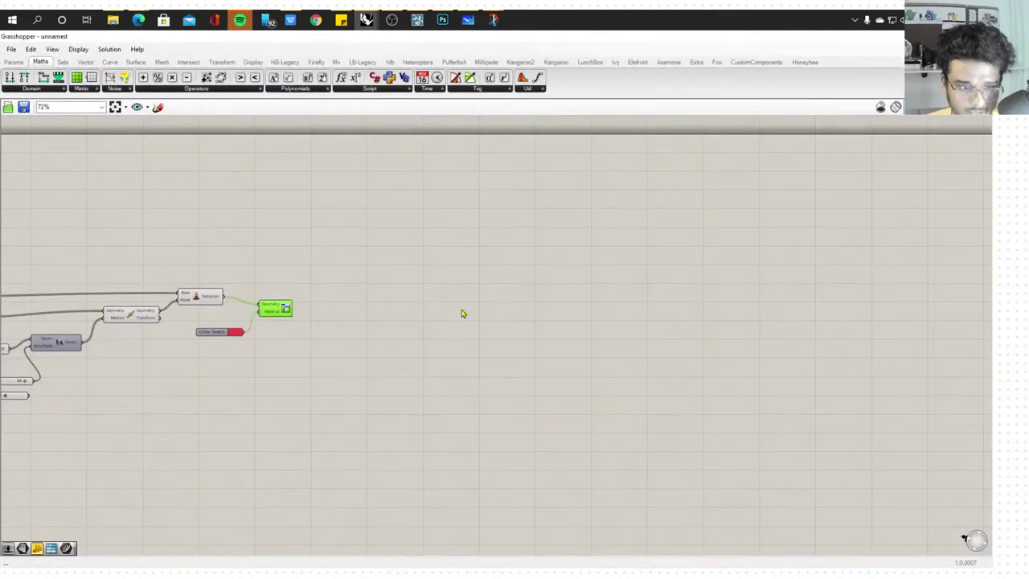
{"action": "right_click", "coordinate": [268, 309]}
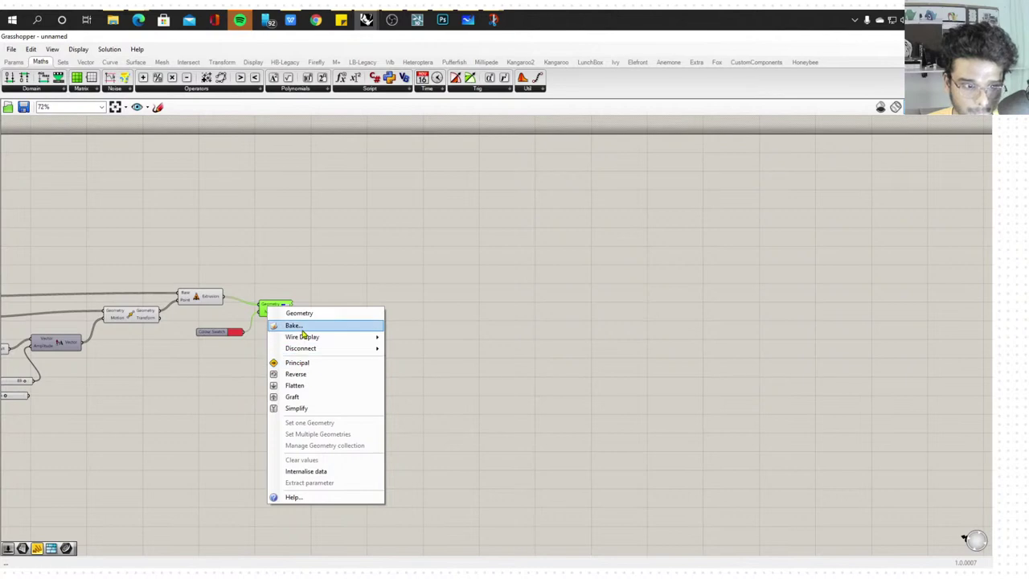
{"action": "left_click", "coordinate": [302, 329]}
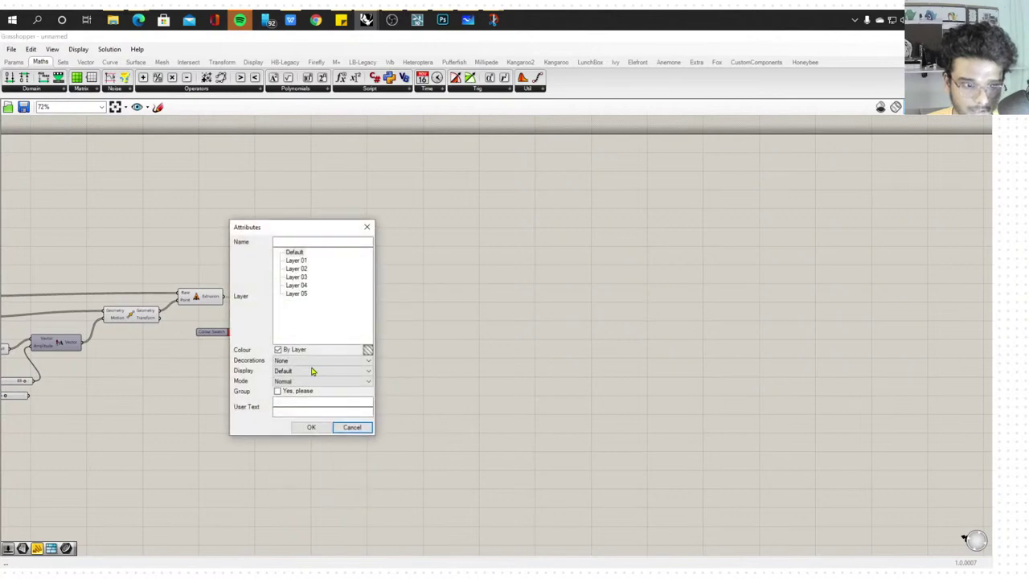
{"action": "left_click", "coordinate": [310, 427]}
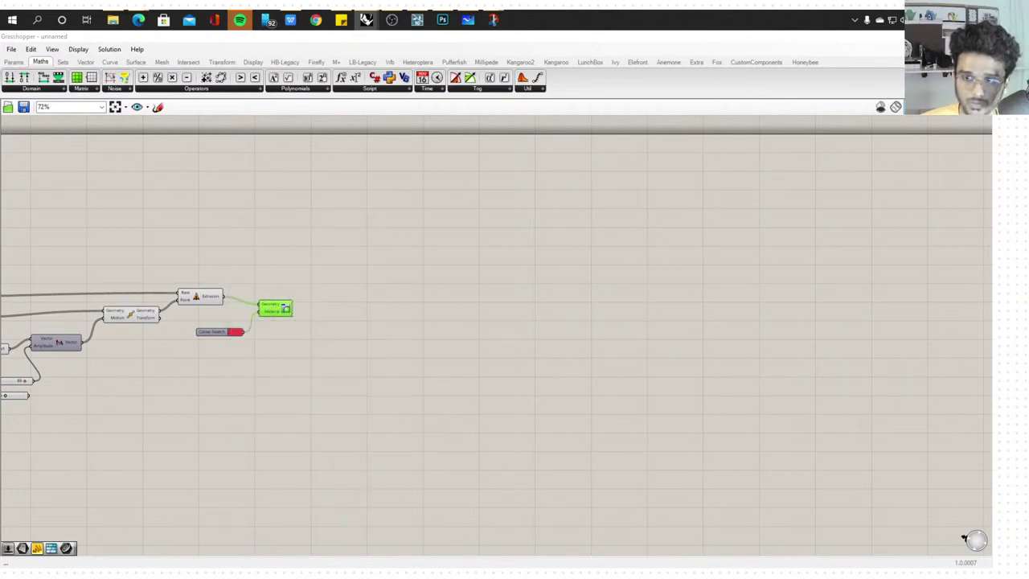
Back in Rhino, move the newly baked tall tower sideways past the smaller baked tower and deselect it
{"action": "left_click", "coordinate": [930, 36]}
{"action": "scroll", "coordinate": [518, 234], "scroll_direction": "up", "scroll_amount": 5}
{"action": "left_click", "coordinate": [191, 332]}
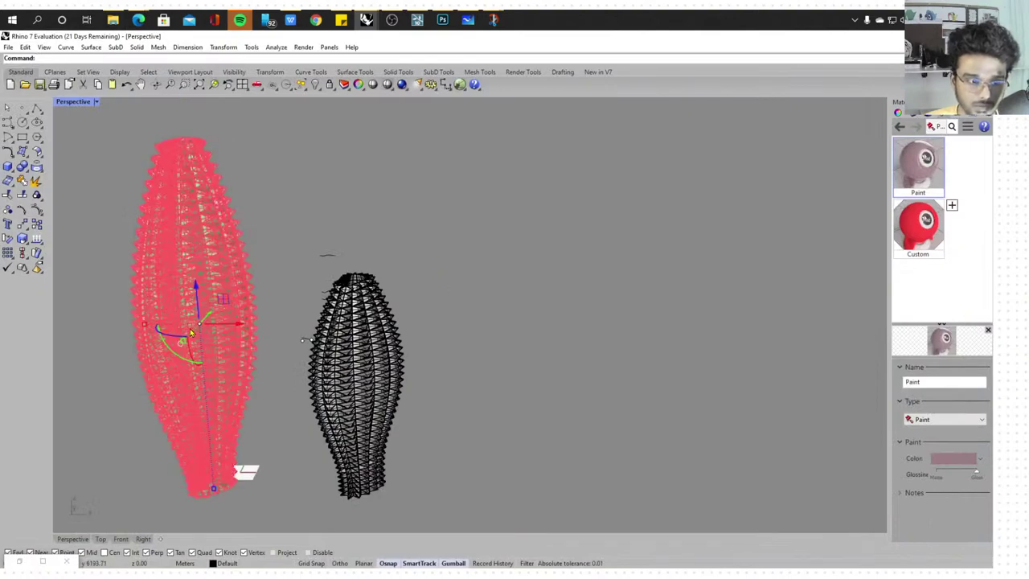
{"action": "left_click_drag", "start_coordinate": [240, 328], "coordinate": [592, 361]}
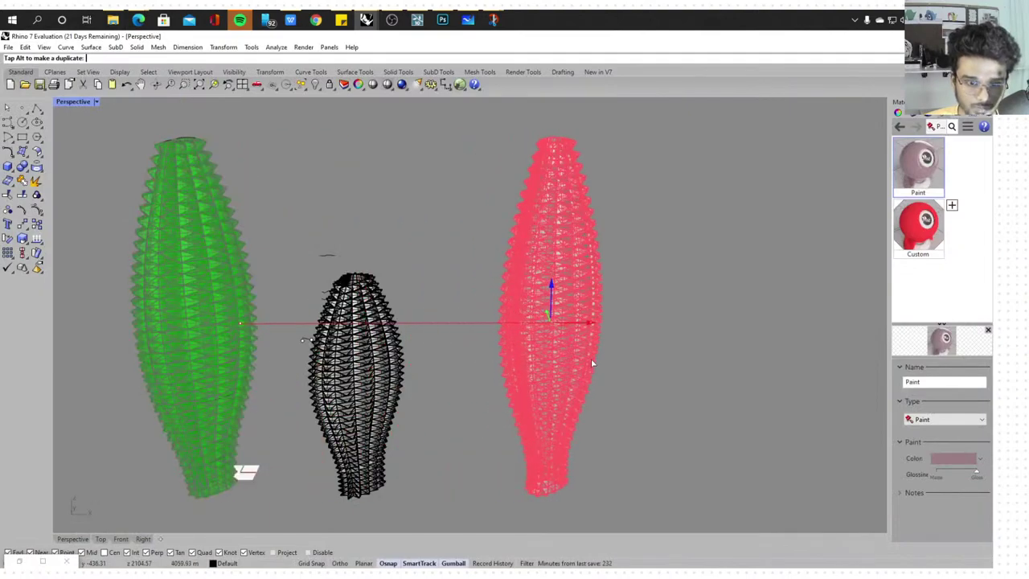
{"action": "left_click", "coordinate": [620, 356]}
Examine the tall and small baked towers side by side from different angles
{"action": "scroll", "coordinate": [635, 322], "scroll_direction": "up", "scroll_amount": 5}
{"action": "right_click_drag", "start_coordinate": [636, 319], "coordinate": [719, 233]}
{"action": "scroll", "coordinate": [329, 319], "scroll_direction": "up", "scroll_amount": 3}
{"action": "right_click_drag", "start_coordinate": [329, 320], "coordinate": [479, 324]}
{"action": "scroll", "coordinate": [507, 255], "scroll_direction": "down", "scroll_amount": 5}
{"action": "scroll", "coordinate": [479, 324], "scroll_direction": "down", "scroll_amount": 6}
{"action": "scroll", "coordinate": [337, 370], "scroll_direction": "up", "scroll_amount": 5}
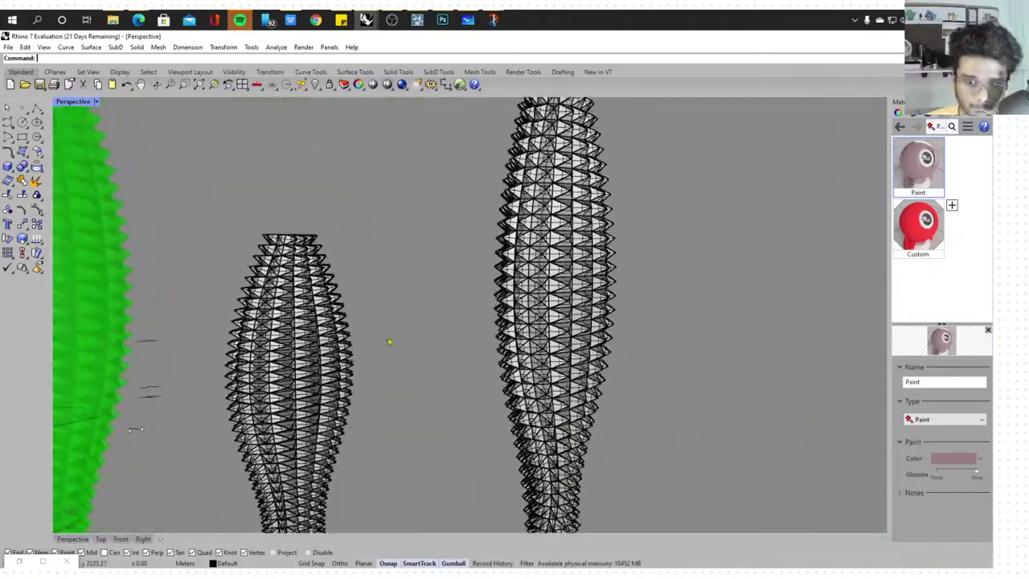
Select the red Custom material, set the Perspective viewport to Rendered display, and compare the towers' facades up close
{"action": "left_click", "coordinate": [917, 229]}
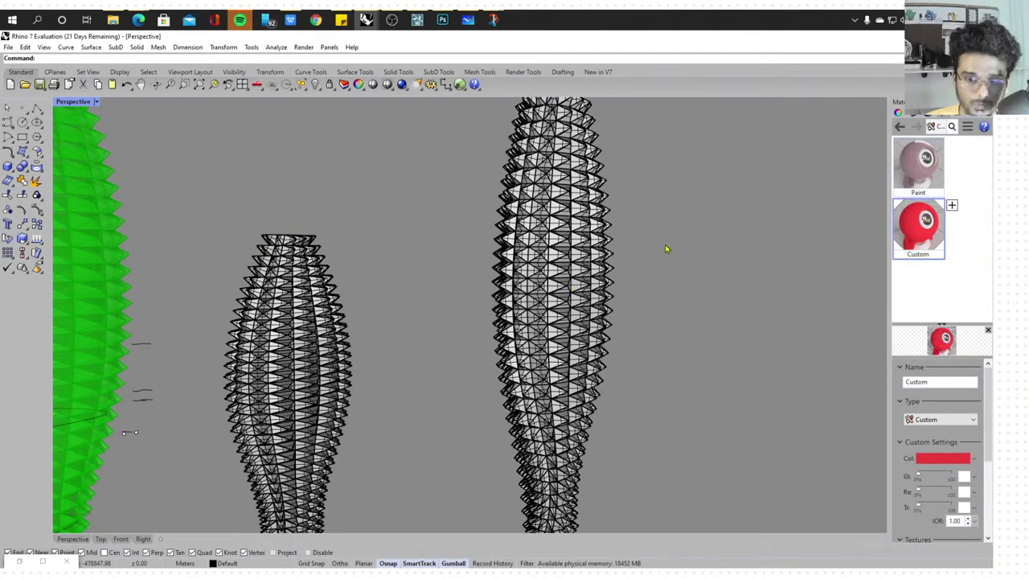
{"action": "scroll", "coordinate": [665, 249], "scroll_direction": "down", "scroll_amount": 2}
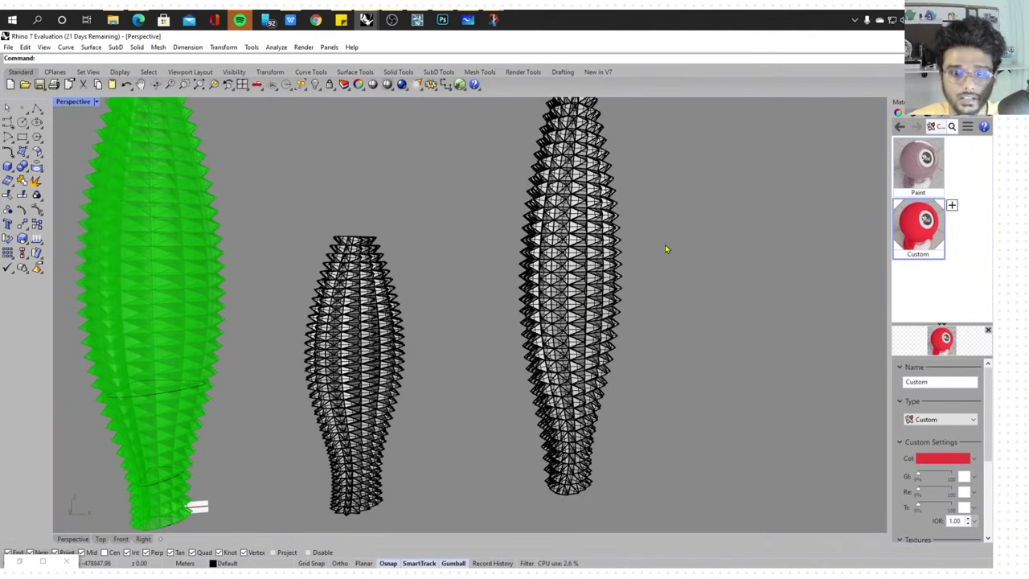
{"action": "left_click", "coordinate": [96, 102]}
{"action": "left_click", "coordinate": [113, 165]}
{"action": "scroll", "coordinate": [560, 226], "scroll_direction": "down", "scroll_amount": 5}
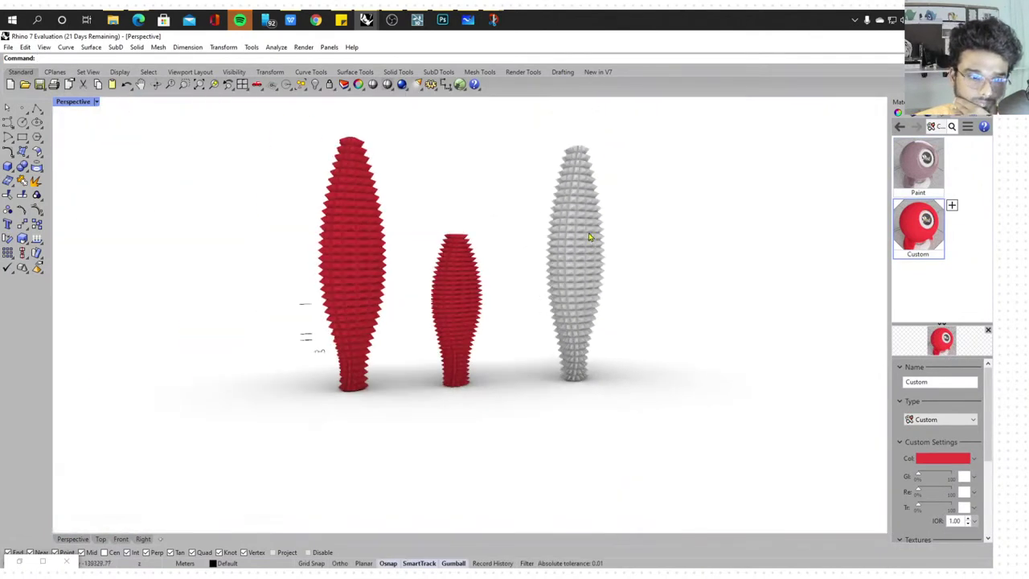
{"action": "right_click_drag", "start_coordinate": [612, 257], "coordinate": [691, 243]}
{"action": "scroll", "coordinate": [546, 278], "scroll_direction": "up", "scroll_amount": 5}
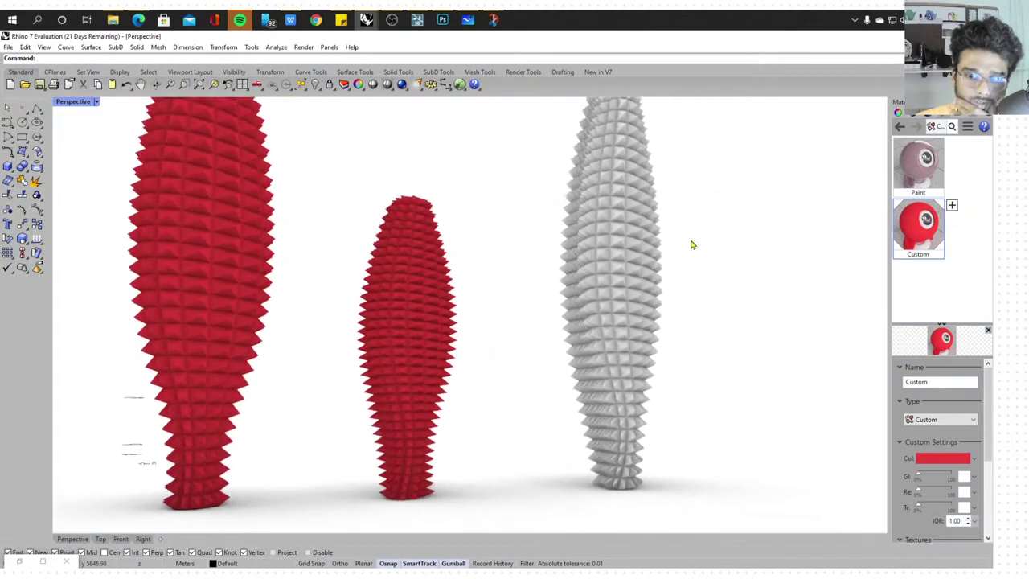
{"action": "right_click_drag", "start_coordinate": [645, 314], "coordinate": [551, 293]}
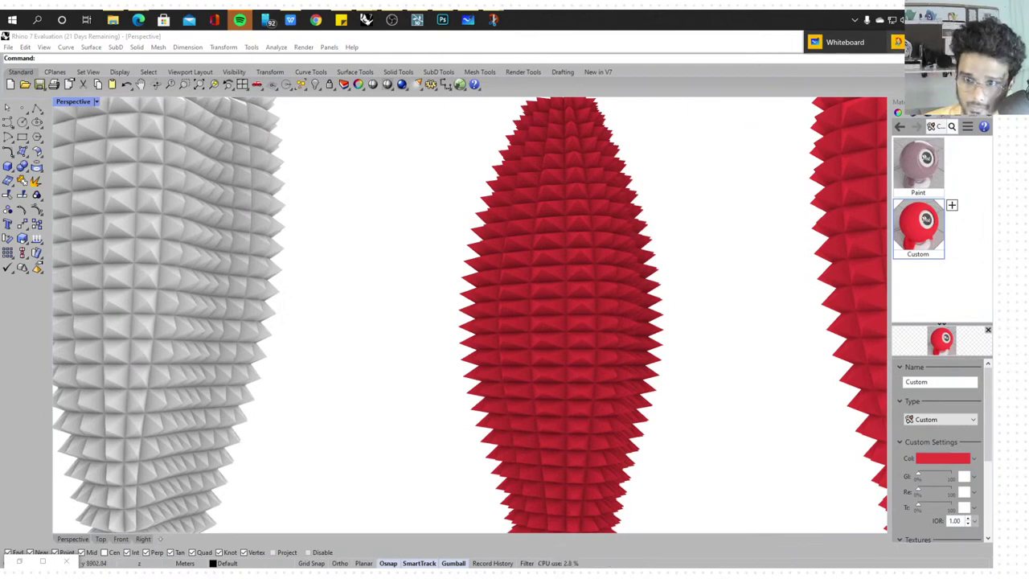
Open the viewport screenshot in Snip & Sketch and draw a closed curve with an upward arrow, labelled "LOFT", plus the note "ISO"
{"action": "left_click", "coordinate": [918, 42]}
{"action": "left_click", "coordinate": [855, 39]}
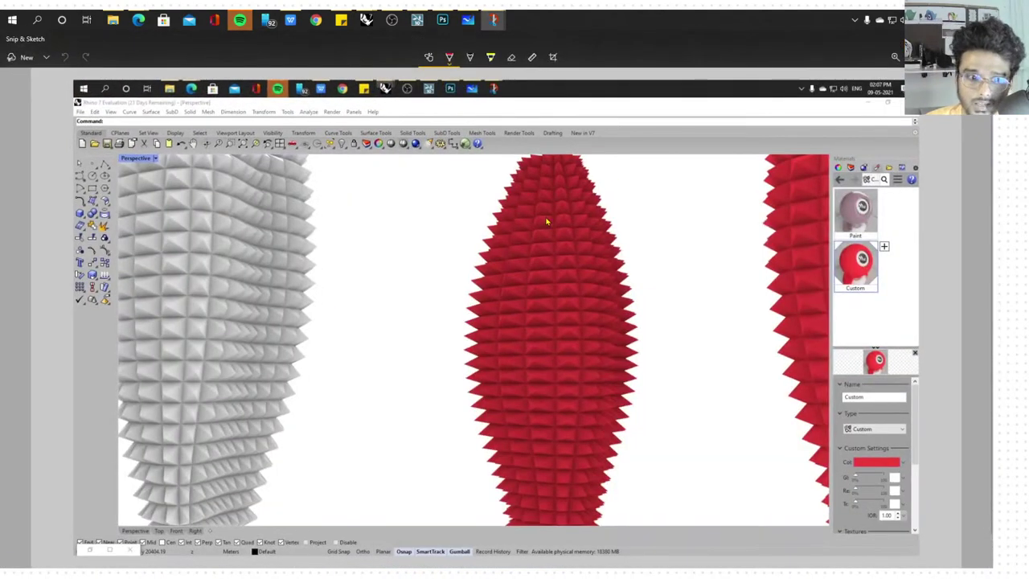
{"action": "mouse_move", "coordinate": [360, 247]}
{"action": "left_mouse_down"}
{"action": "mouse_move", "coordinate": [340, 344]}
{"action": "mouse_move", "coordinate": [381, 218]}
{"action": "mouse_move", "coordinate": [367, 238]}
{"action": "mouse_move", "coordinate": [349, 162]}
{"action": "mouse_move", "coordinate": [390, 185]}
{"action": "left_mouse_up"}
{"action": "left_click_drag", "start_coordinate": [399, 177], "coordinate": [399, 186]}
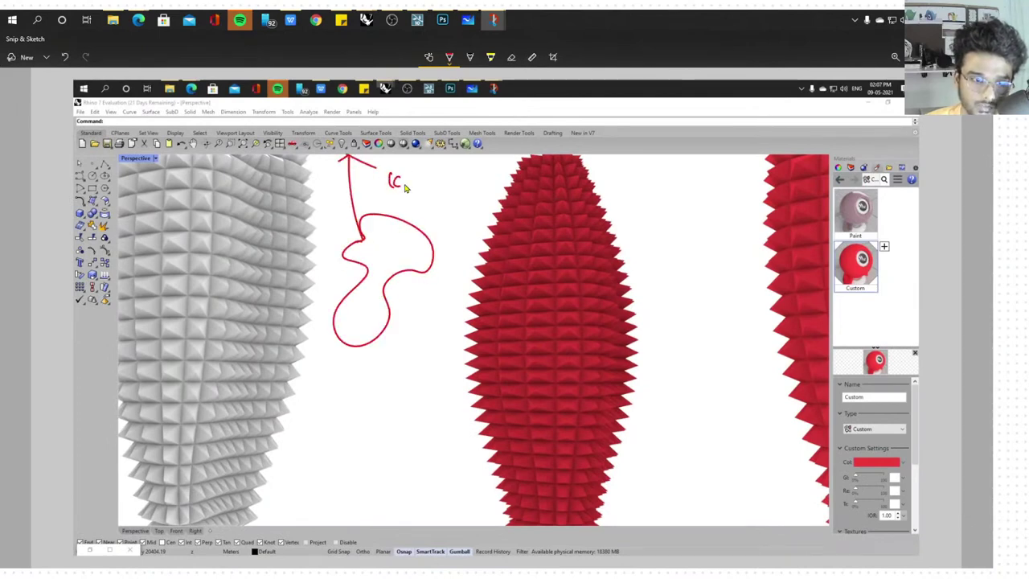
{"action": "left_click", "coordinate": [647, 193]}
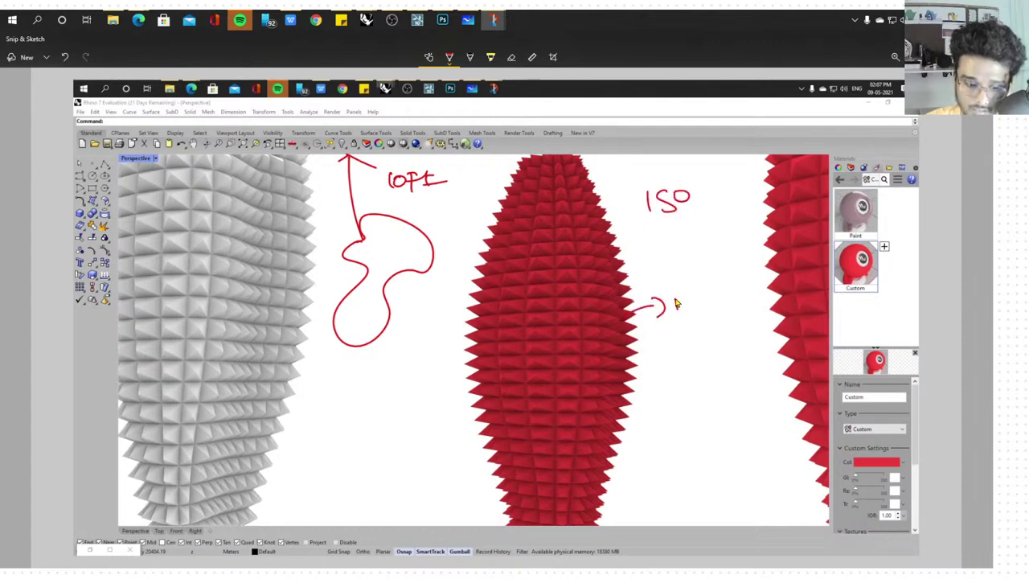
Annotate the middle red tower with "Extrude", a boxed "Point" and a check mark
{"action": "left_click_drag", "start_coordinate": [696, 299], "coordinate": [737, 304]}
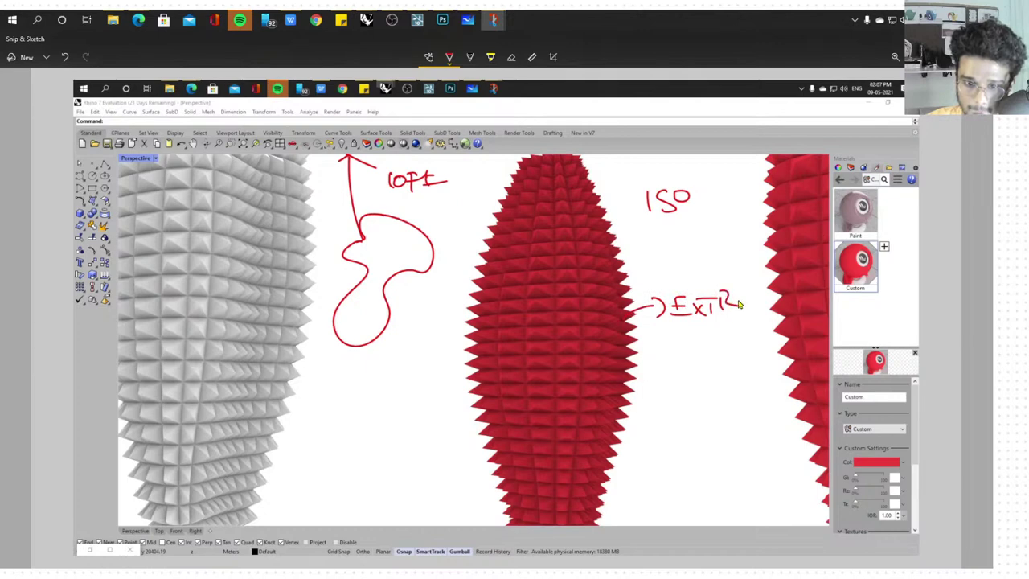
{"action": "mouse_move", "coordinate": [654, 340]}
{"action": "left_mouse_down"}
{"action": "mouse_move", "coordinate": [657, 362]}
{"action": "mouse_move", "coordinate": [739, 344]}
{"action": "left_mouse_up"}
{"action": "mouse_move", "coordinate": [641, 345]}
{"action": "left_mouse_down"}
{"action": "mouse_move", "coordinate": [755, 333]}
{"action": "mouse_move", "coordinate": [633, 381]}
{"action": "left_mouse_up"}
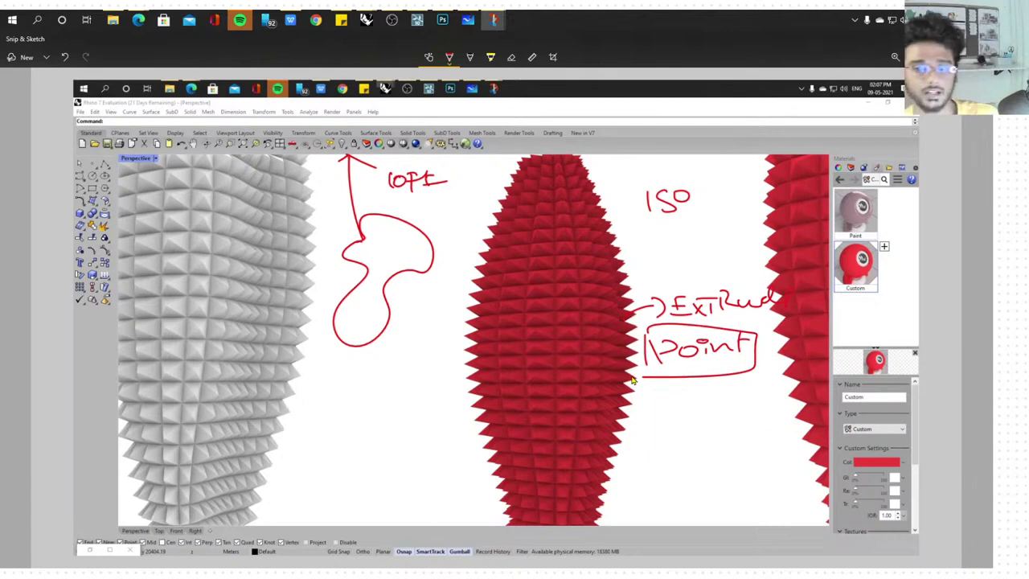
{"action": "left_click_drag", "start_coordinate": [665, 275], "coordinate": [708, 257]}
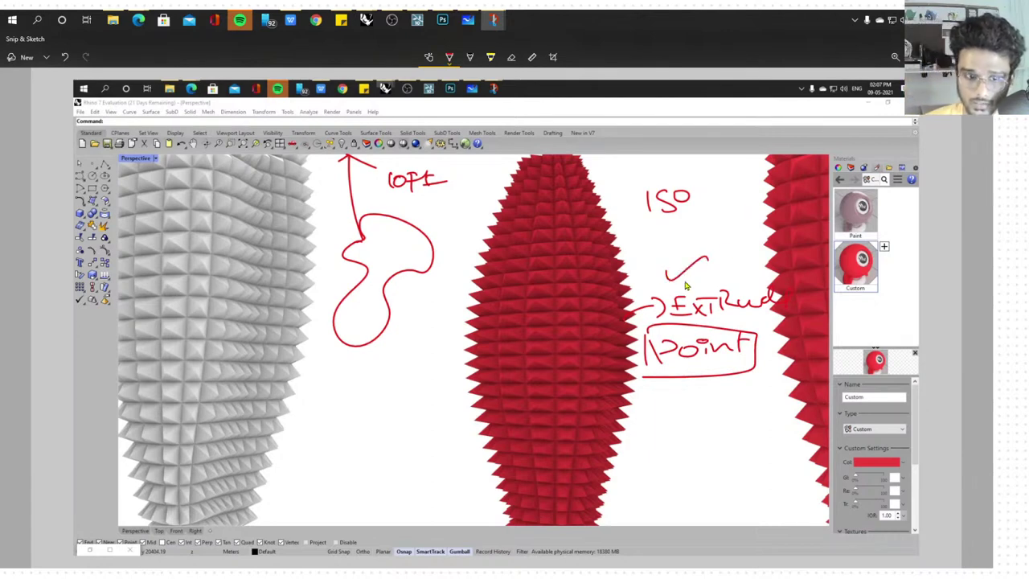
Add arrows from the middle red tower to the notes "Facade" and a boxed "3D printed"
{"action": "left_click_drag", "start_coordinate": [614, 242], "coordinate": [657, 233]}
{"action": "mouse_move", "coordinate": [648, 228]}
{"action": "left_mouse_down"}
{"action": "mouse_move", "coordinate": [667, 241]}
{"action": "mouse_move", "coordinate": [657, 246]}
{"action": "left_mouse_up"}
{"action": "mouse_move", "coordinate": [695, 228]}
{"action": "left_mouse_down"}
{"action": "mouse_move", "coordinate": [677, 243]}
{"action": "mouse_move", "coordinate": [693, 236]}
{"action": "left_mouse_up"}
{"action": "left_click_drag", "start_coordinate": [707, 231], "coordinate": [726, 231]}
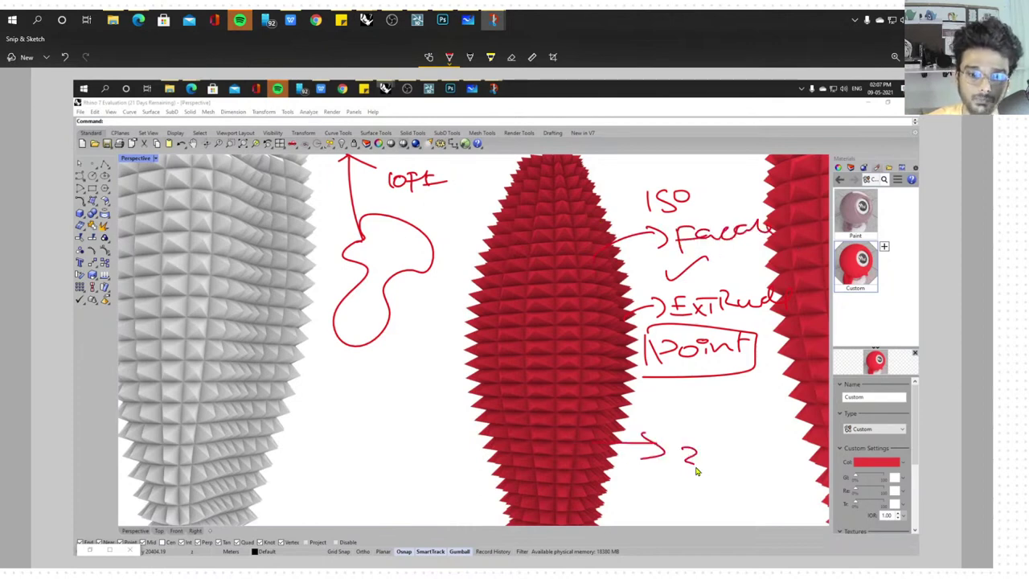
{"action": "left_click_drag", "start_coordinate": [736, 465], "coordinate": [840, 444]}
{"action": "left_click_drag", "start_coordinate": [680, 429], "coordinate": [664, 486]}
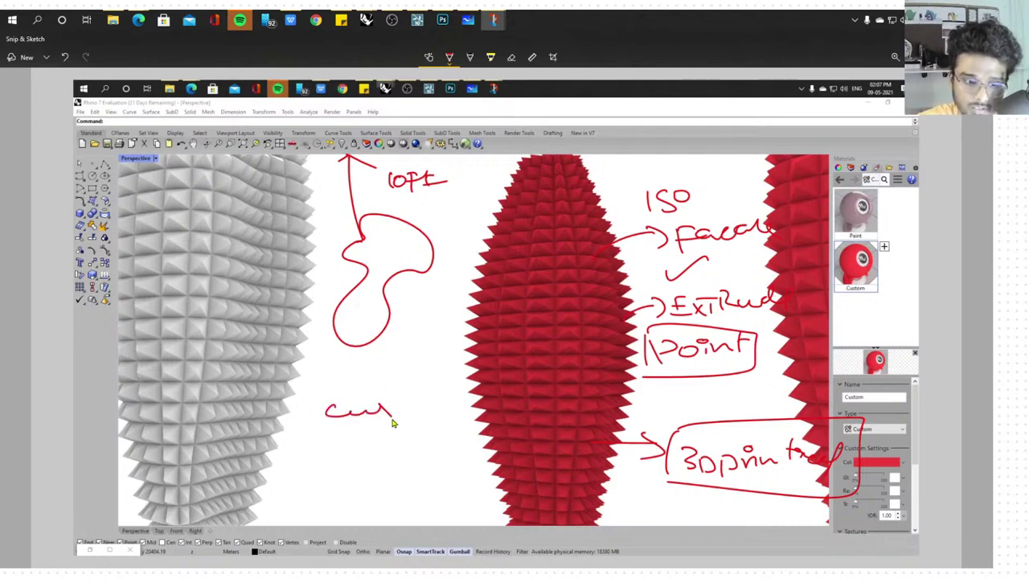
Frame the handwritten note below the sketched curve, add an arrow, and write "ext" above it
{"action": "left_click_drag", "start_coordinate": [316, 396], "coordinate": [317, 434]}
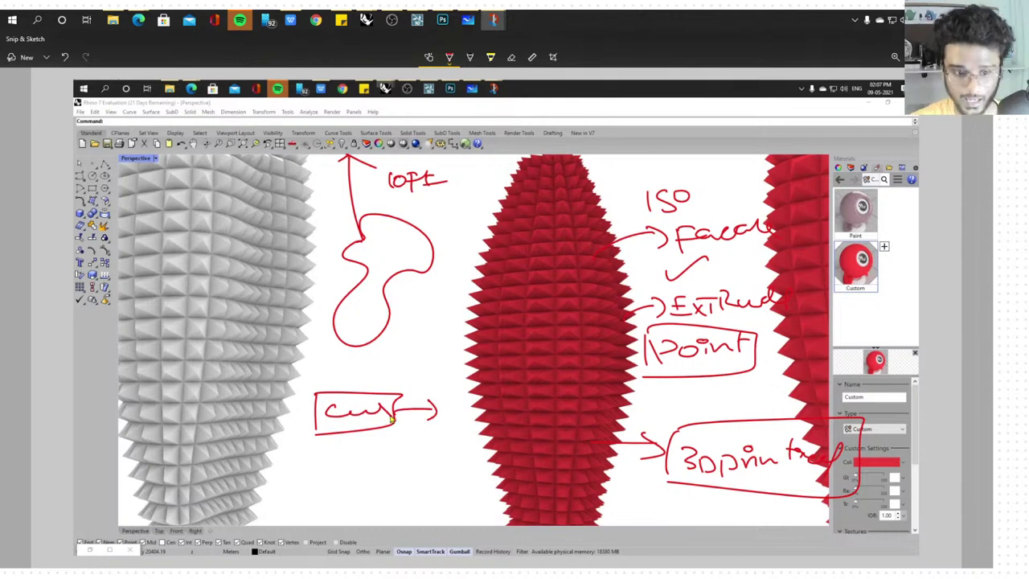
{"action": "left_click_drag", "start_coordinate": [385, 344], "coordinate": [408, 351]}
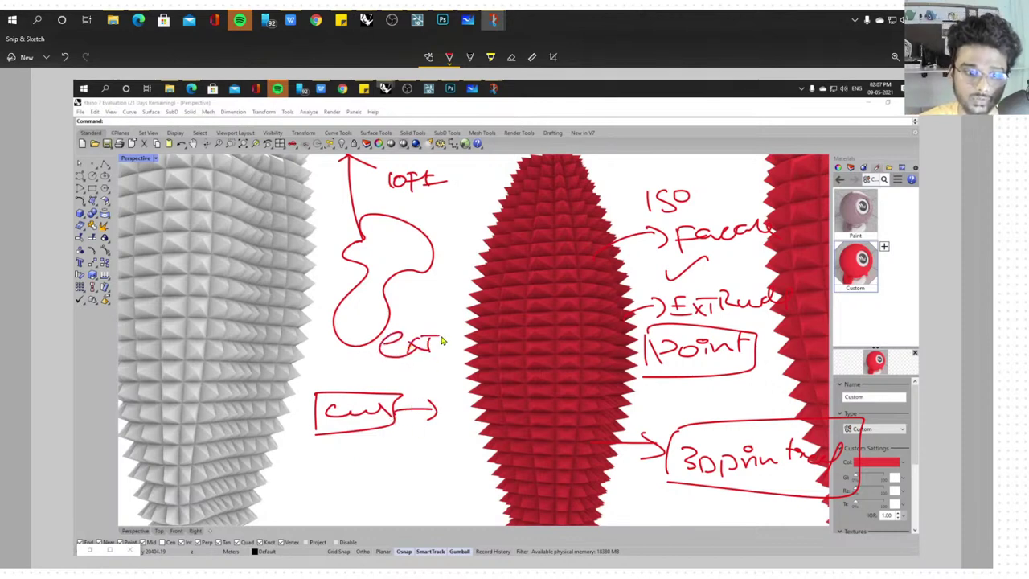